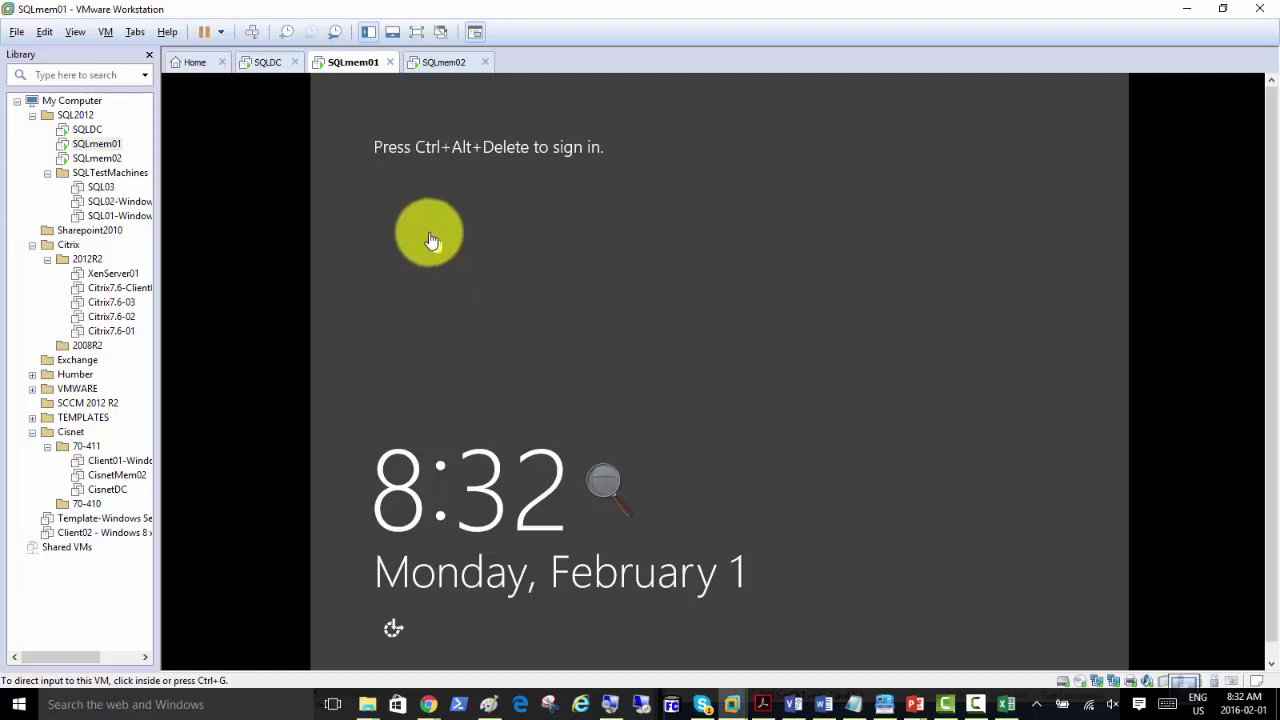
Step: Sign in to SQLmem01 as SQLAdmin using Send Ctrl+Alt+Del and the account password
click(252, 33)
click(738, 289)
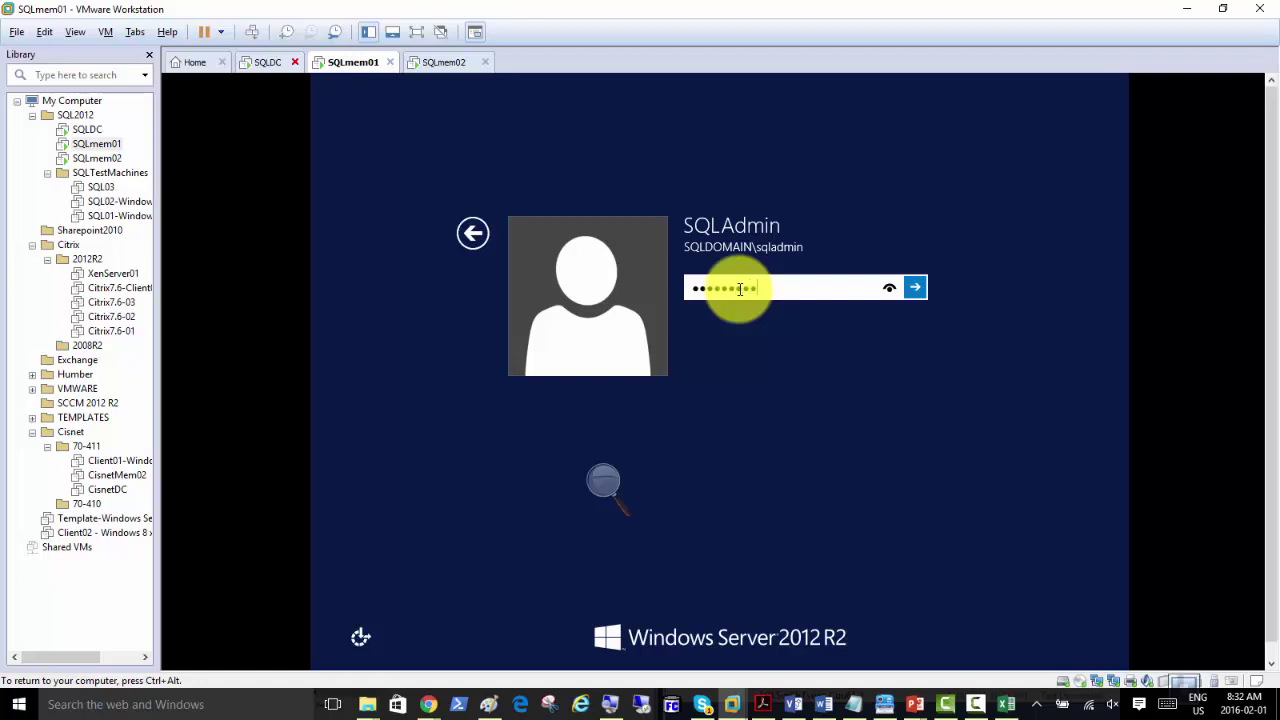
key(Return)
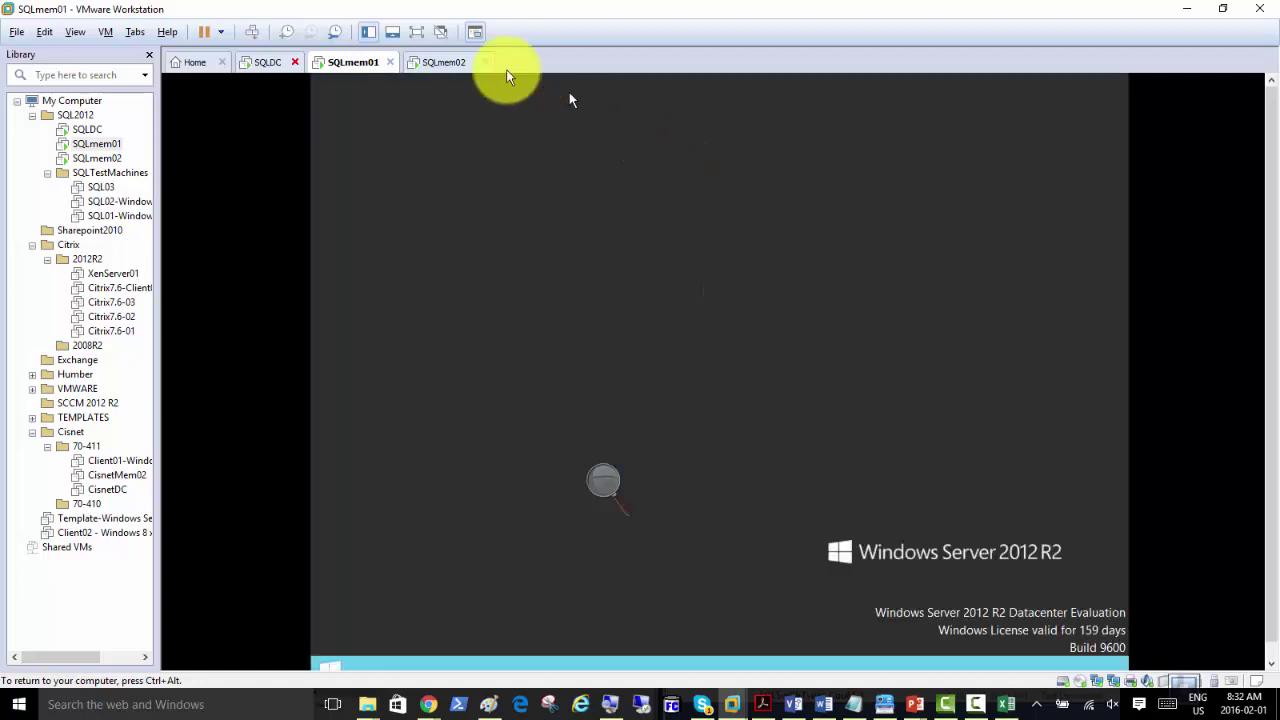
Step: Sign in to SQLmem02 the same way, then return to the SQLmem01 tab
click(266, 62)
click(440, 63)
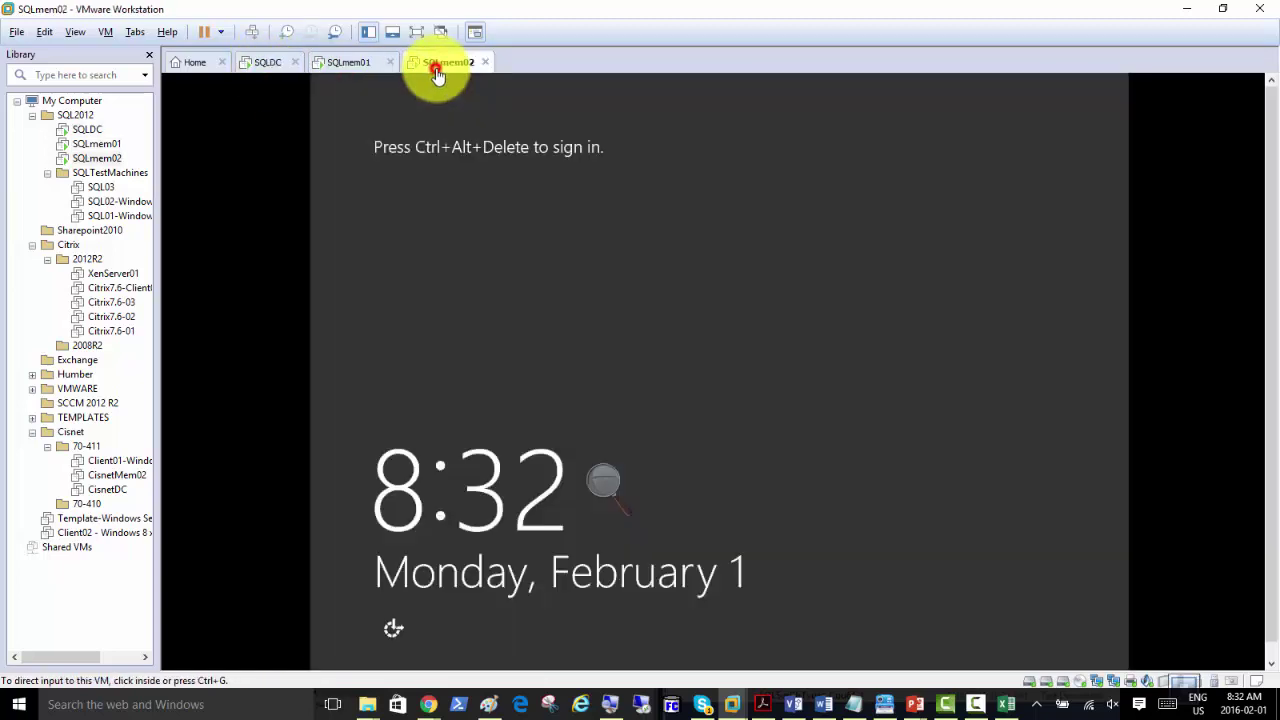
click(252, 31)
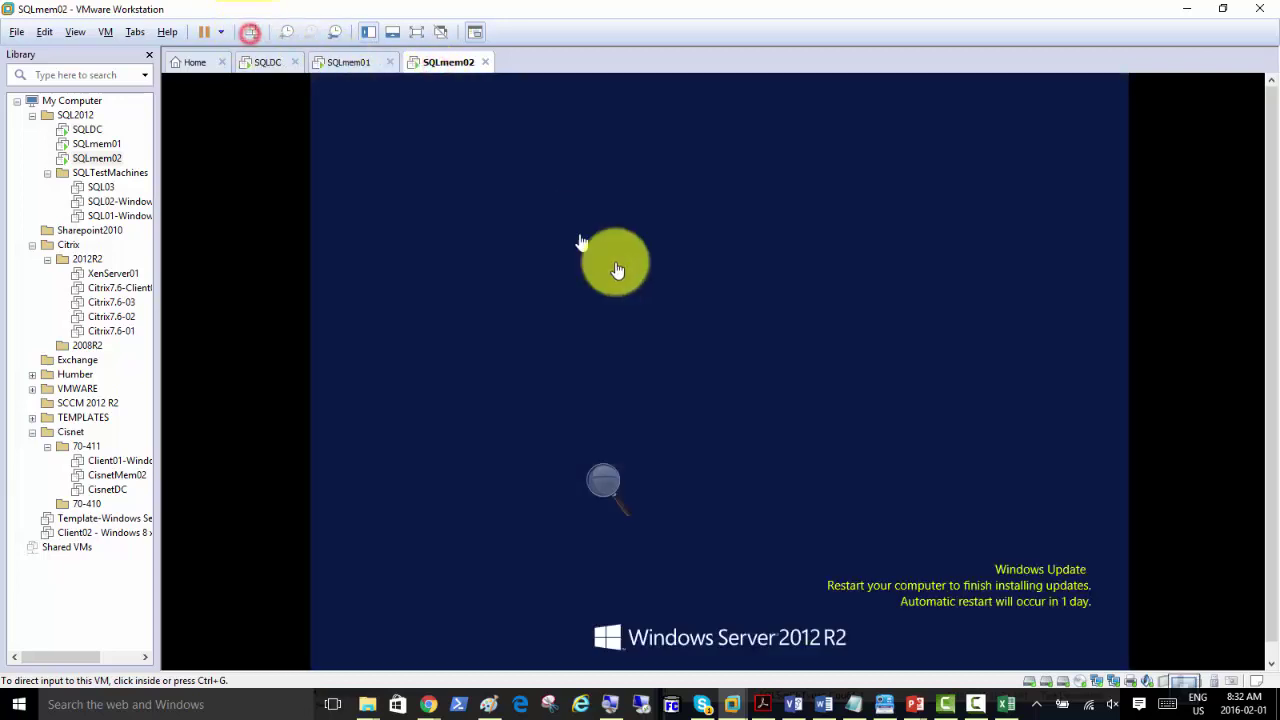
click(761, 285)
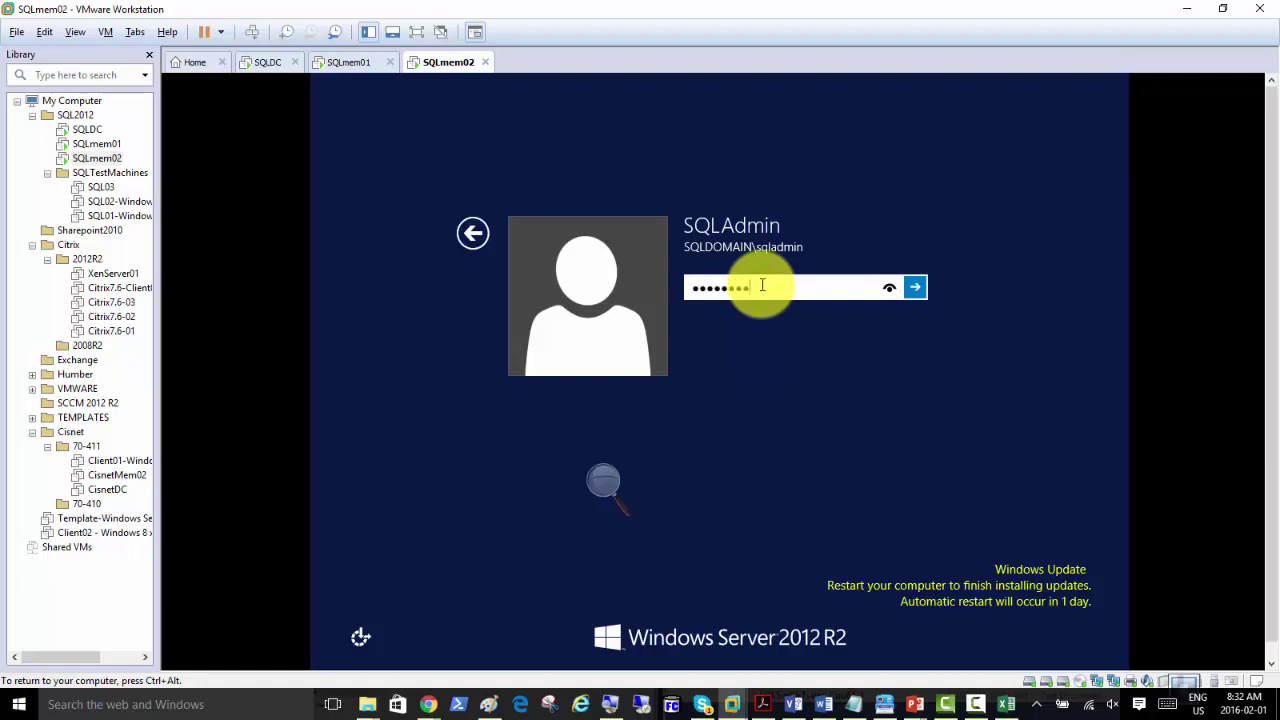
key(Return)
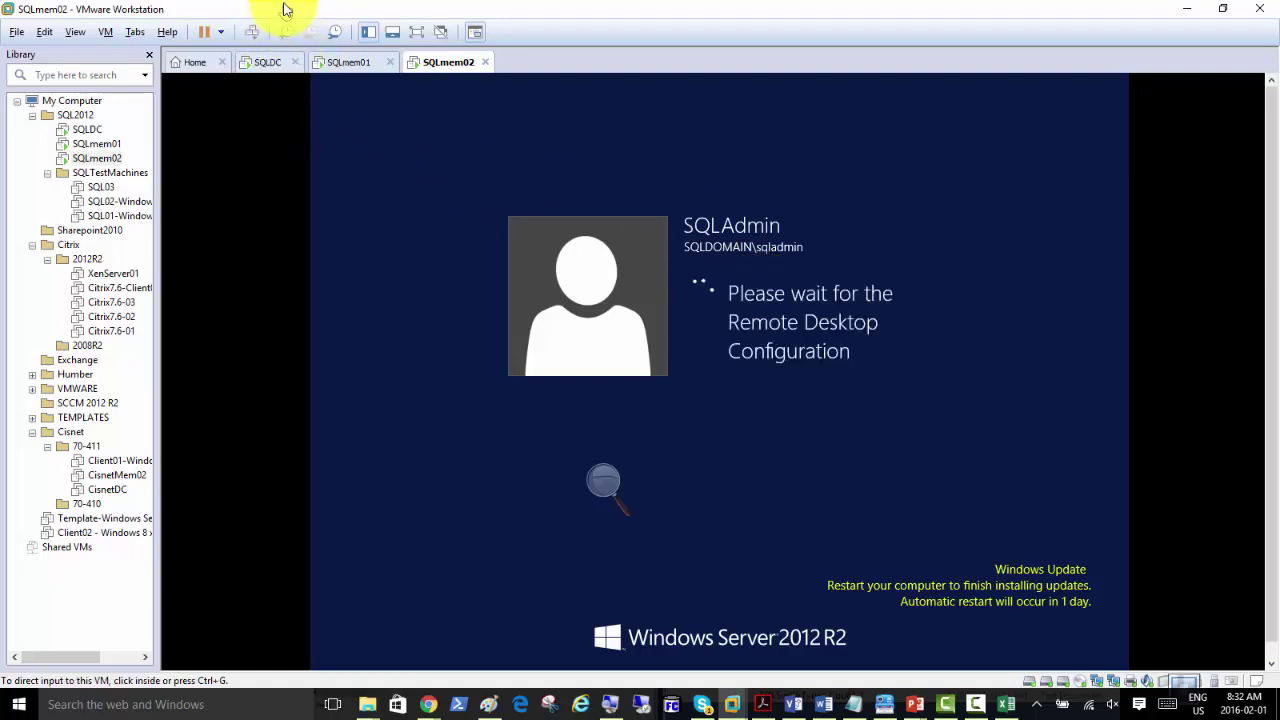
click(350, 62)
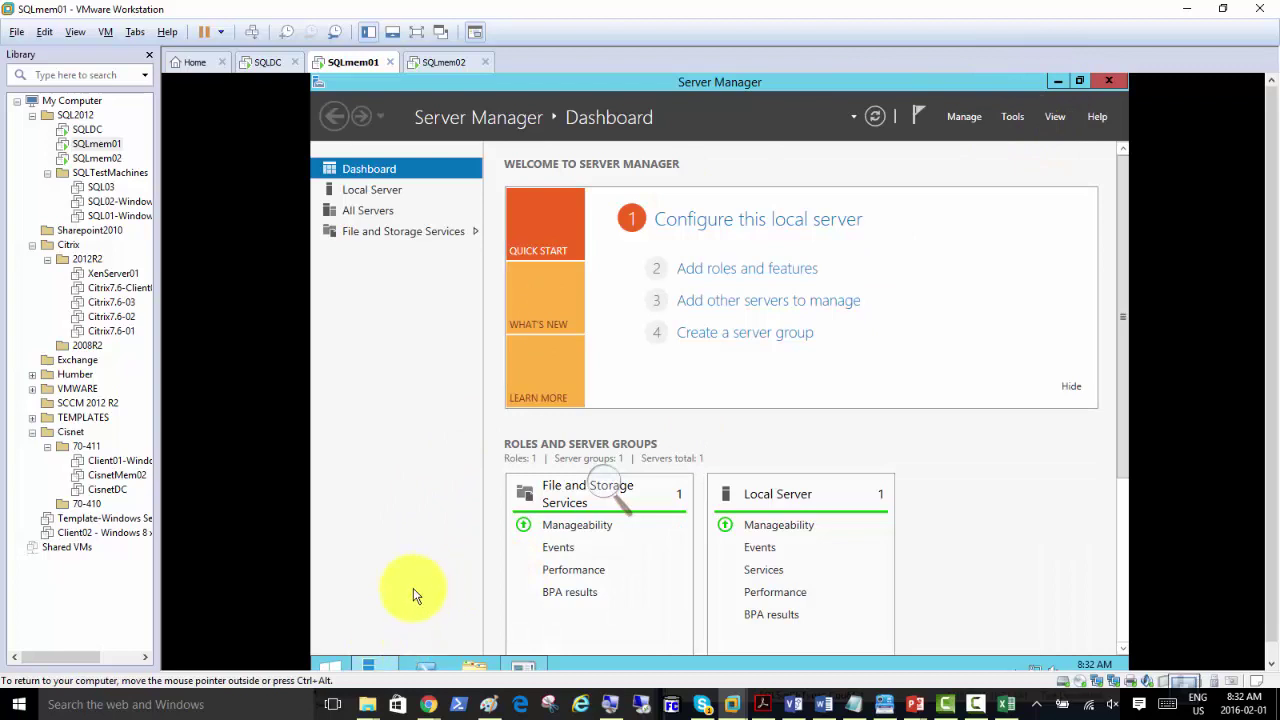
Step: Launch services.msc from the Run prompt and sort services by Startup Type
key(super+r)
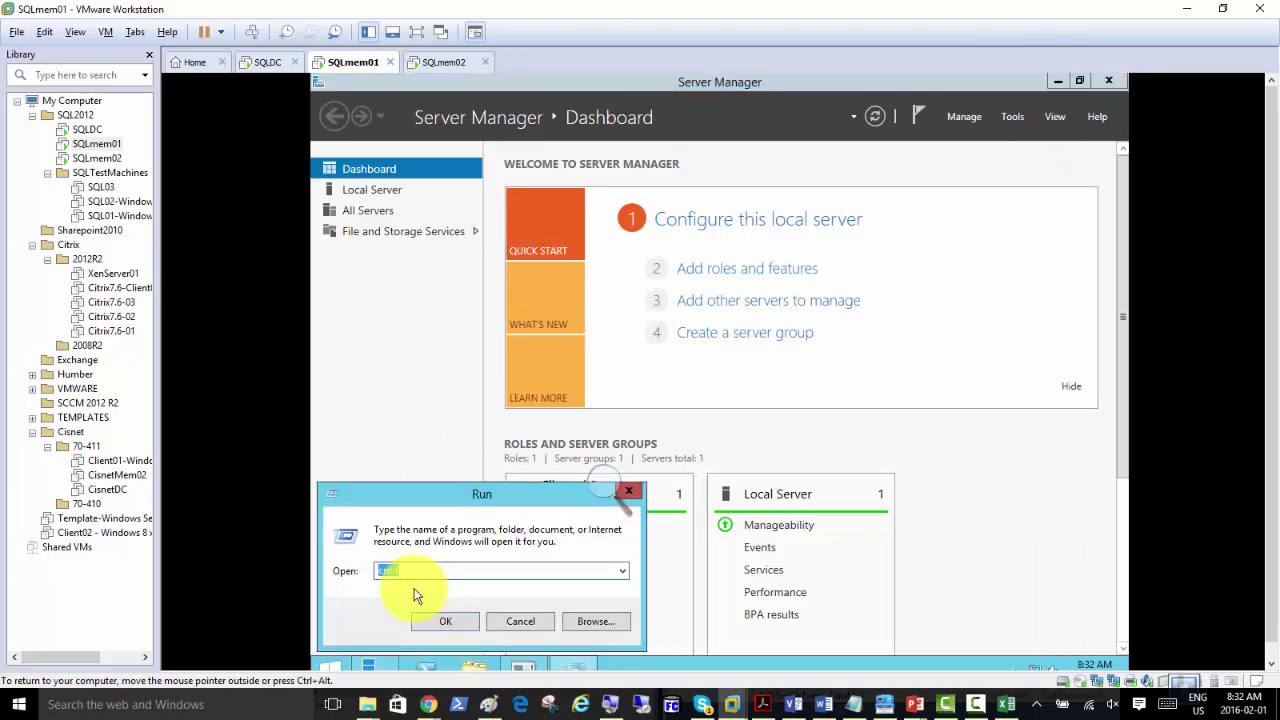
text(services.)
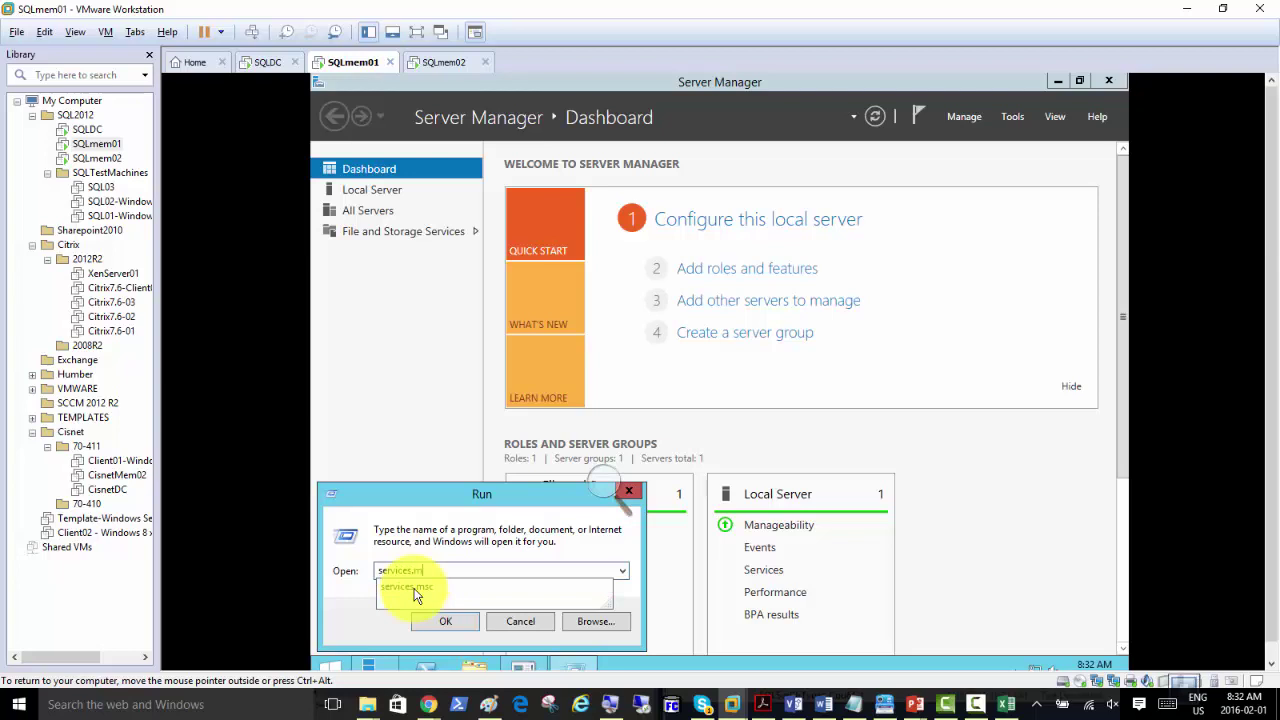
click(417, 596)
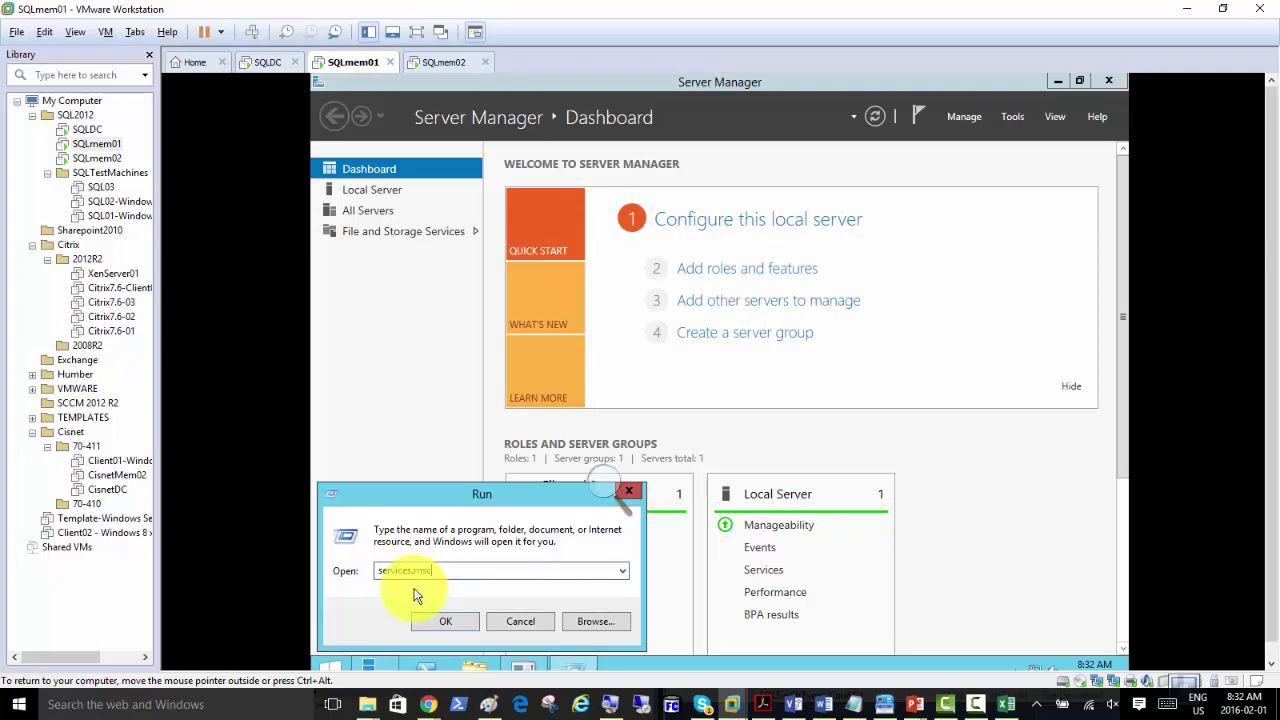
key(Return)
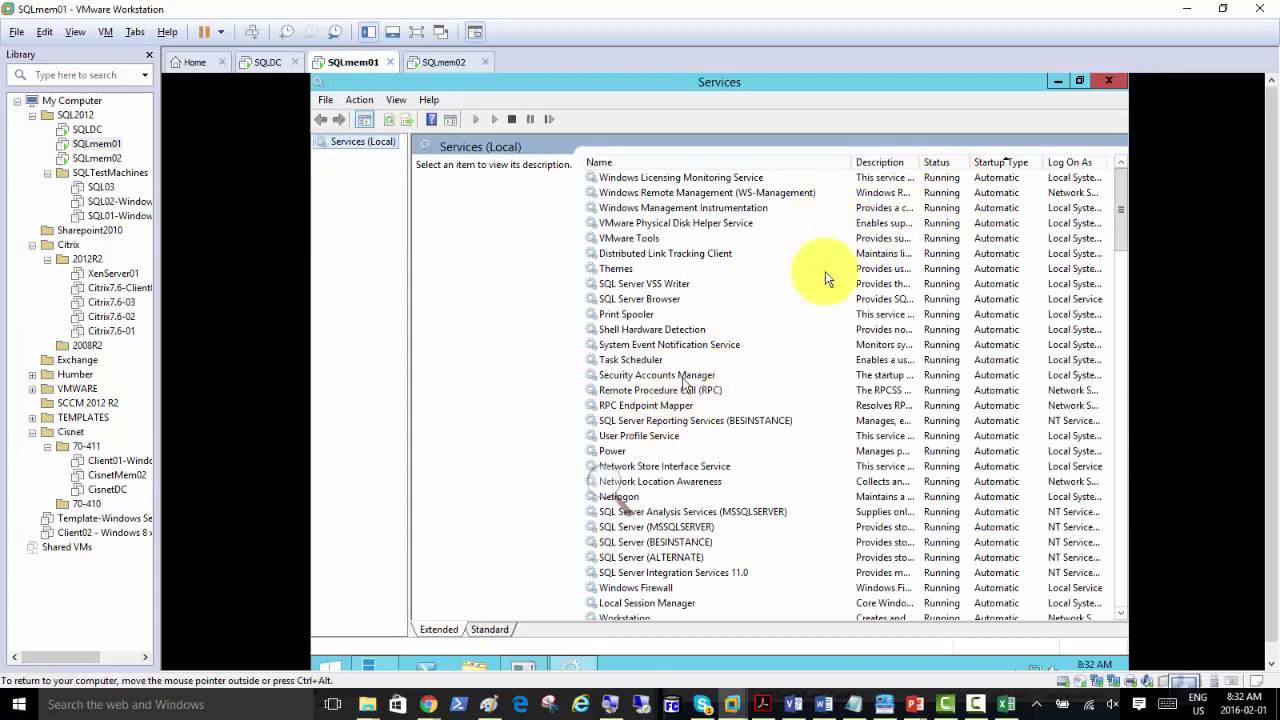
click(995, 164)
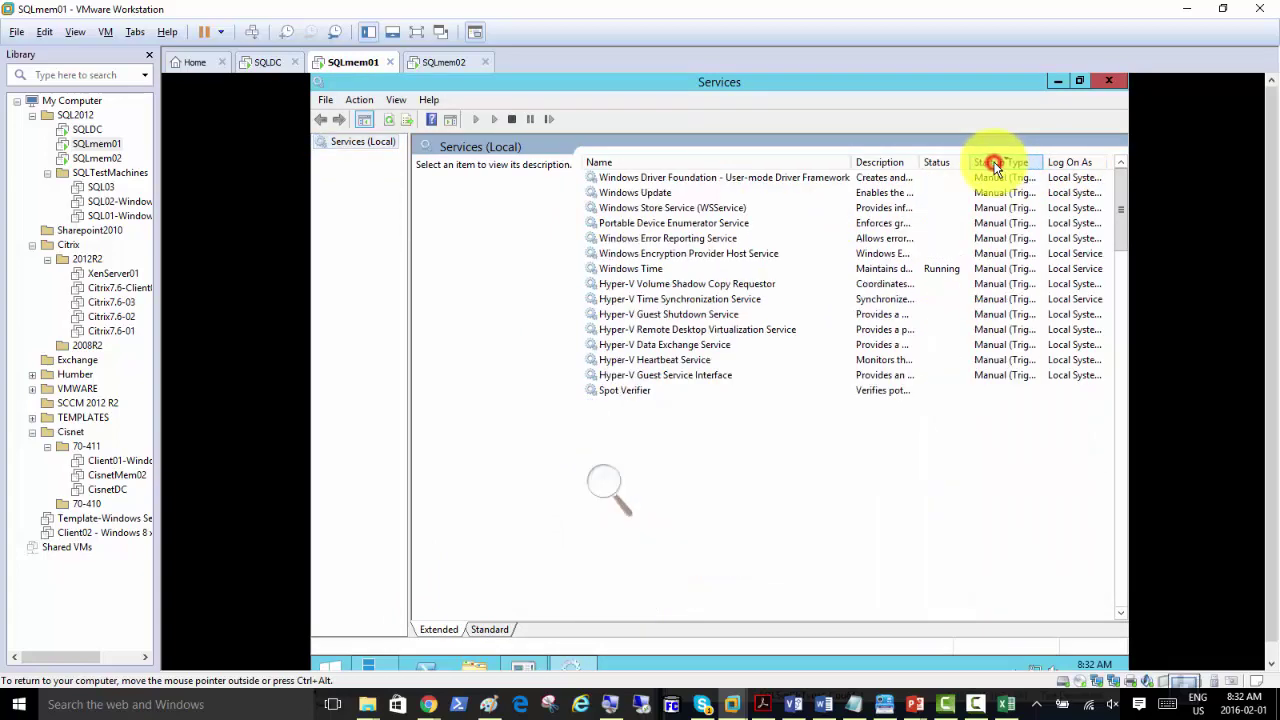
click(995, 164)
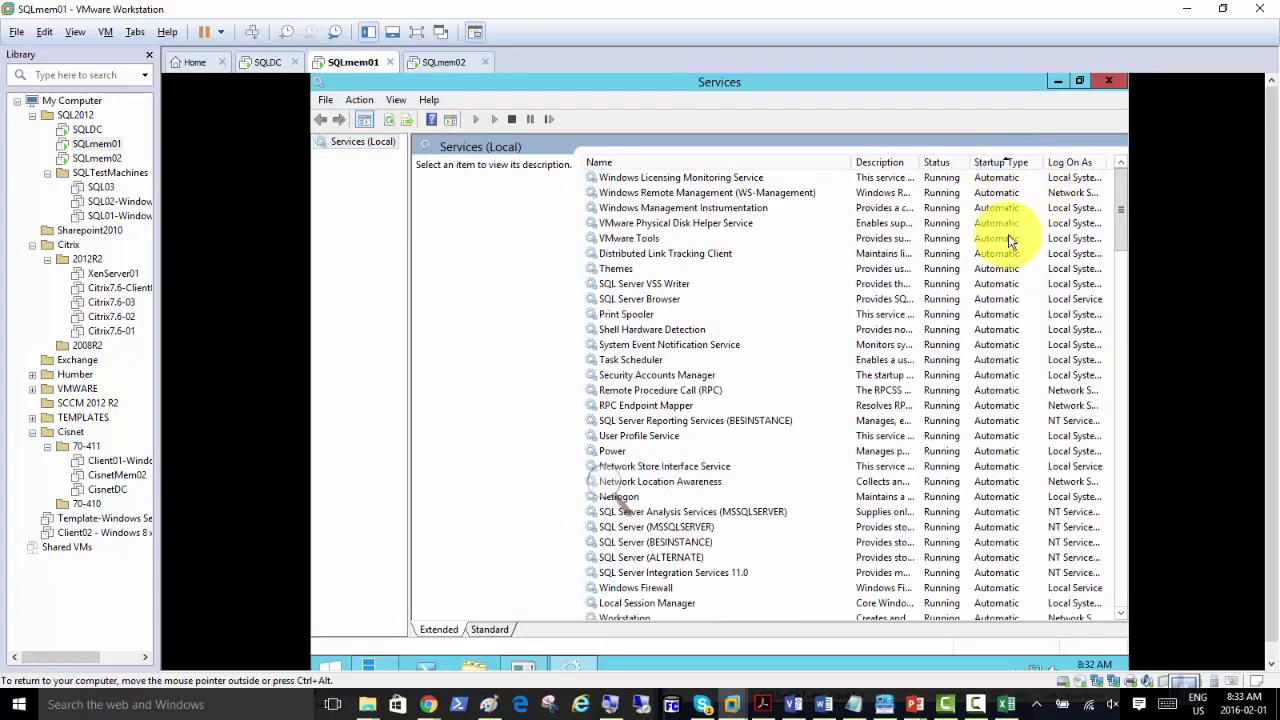
Step: Check the SQL Server VSS Writer, Browser, Analysis Services and BESINSTANCE services, then minimize Services
scroll(1008, 234, down, 3)
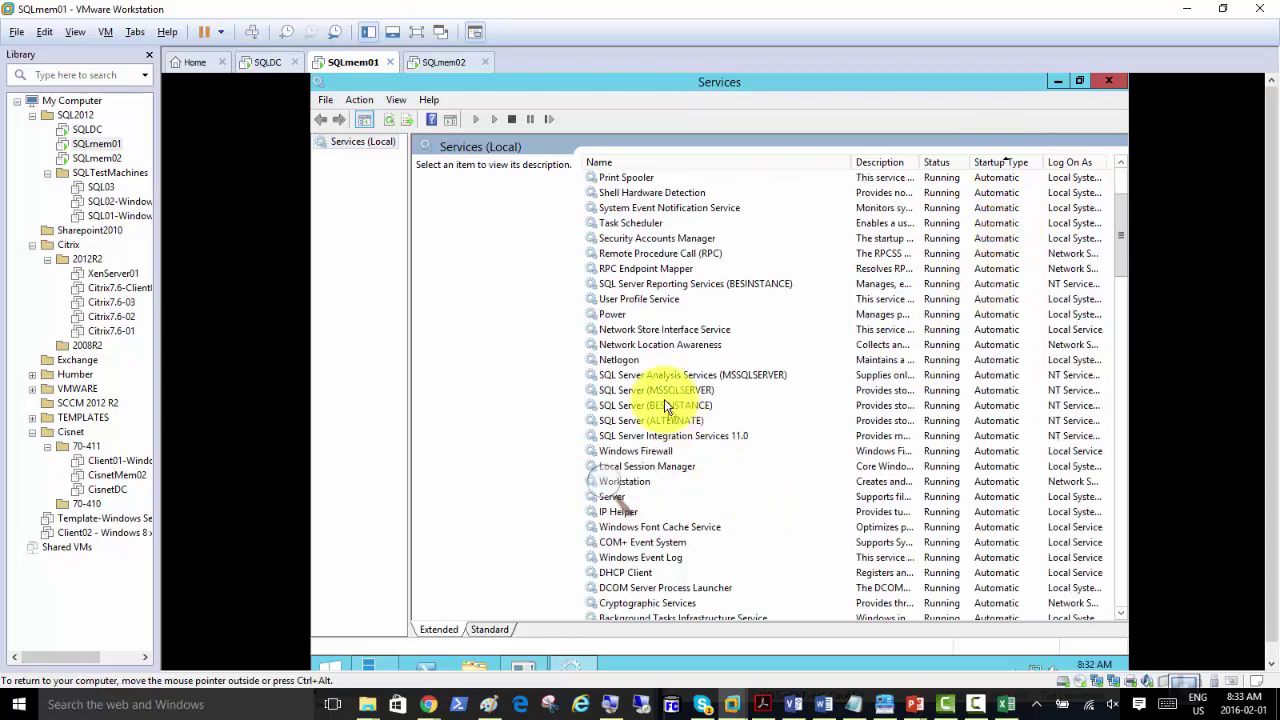
scroll(993, 395, down, 5)
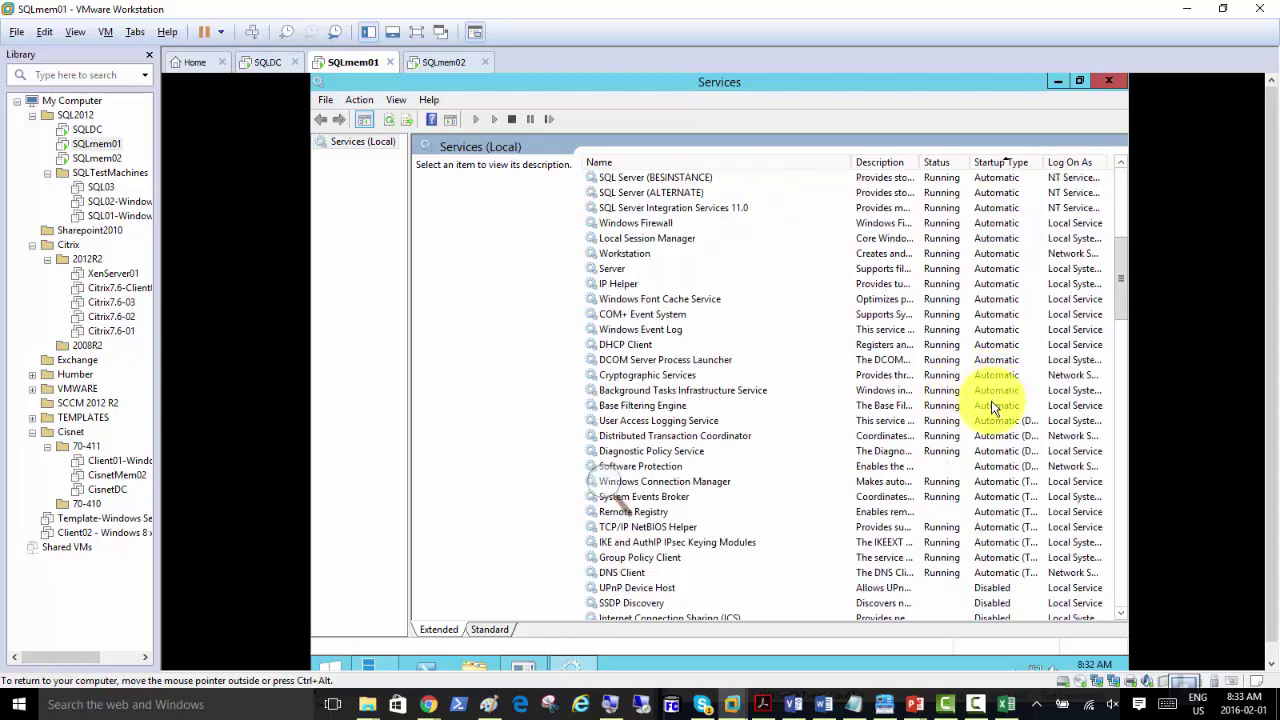
click(925, 466)
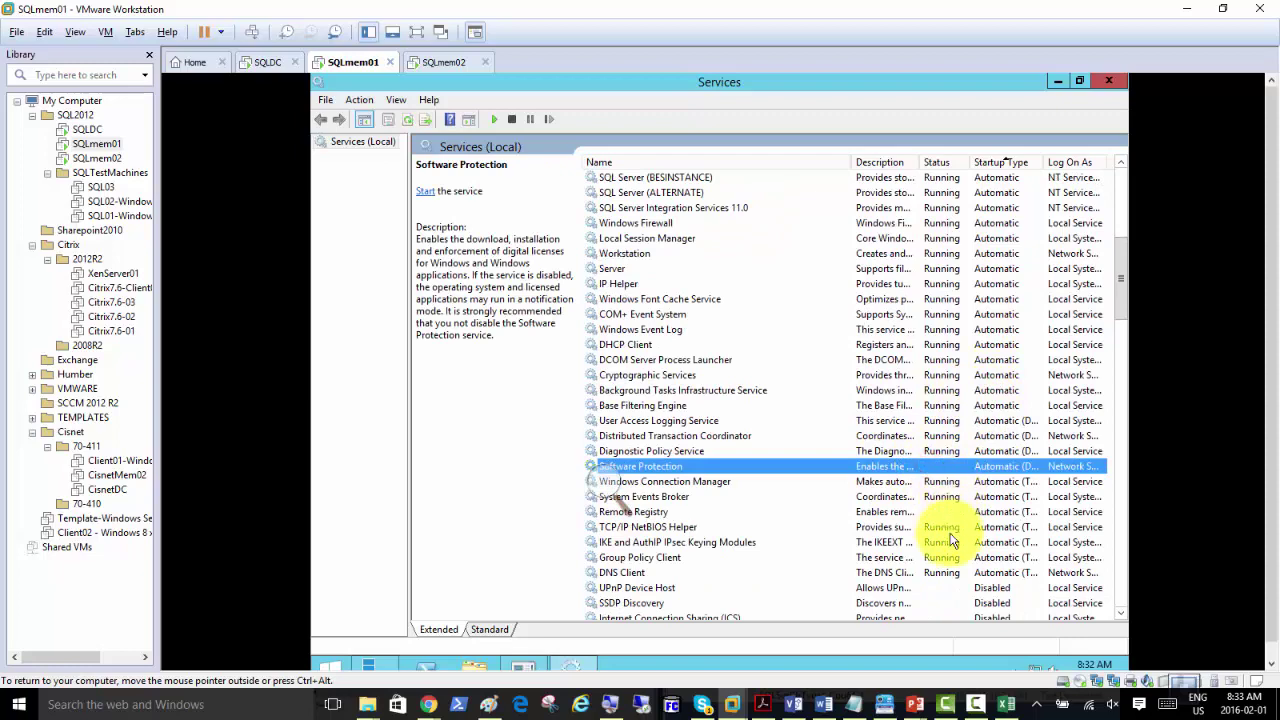
click(943, 512)
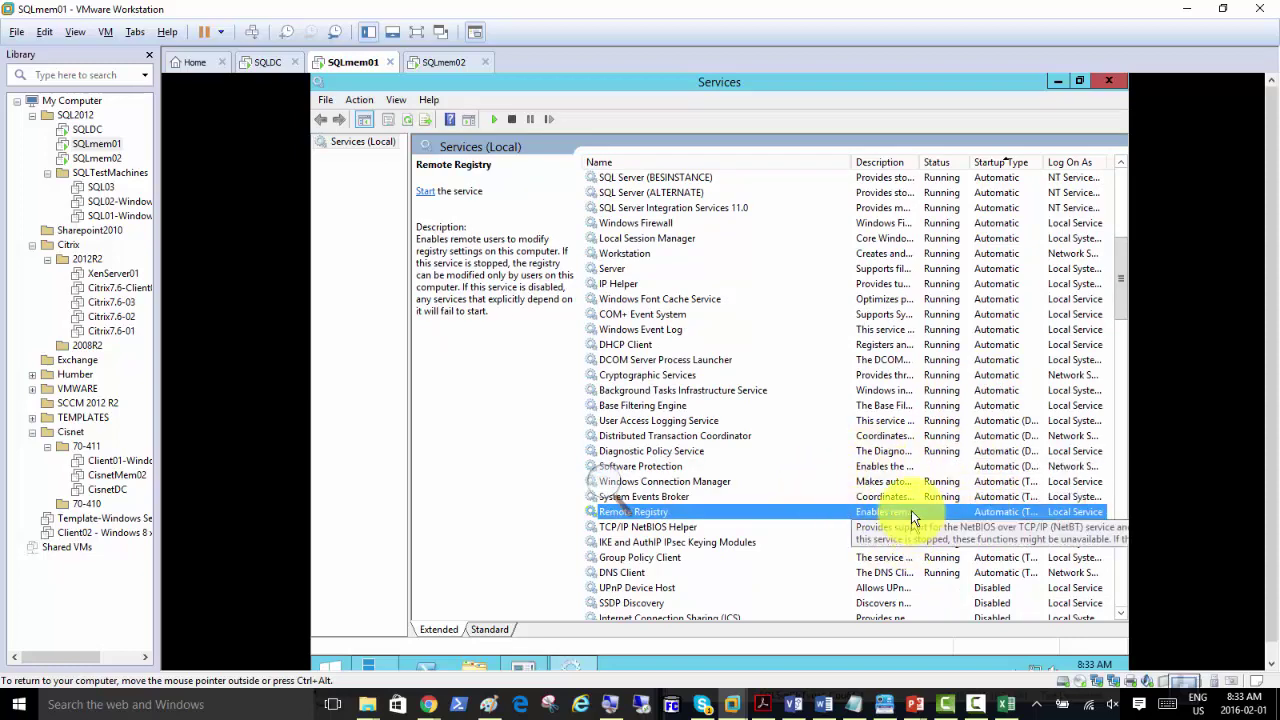
scroll(935, 480, up, 8)
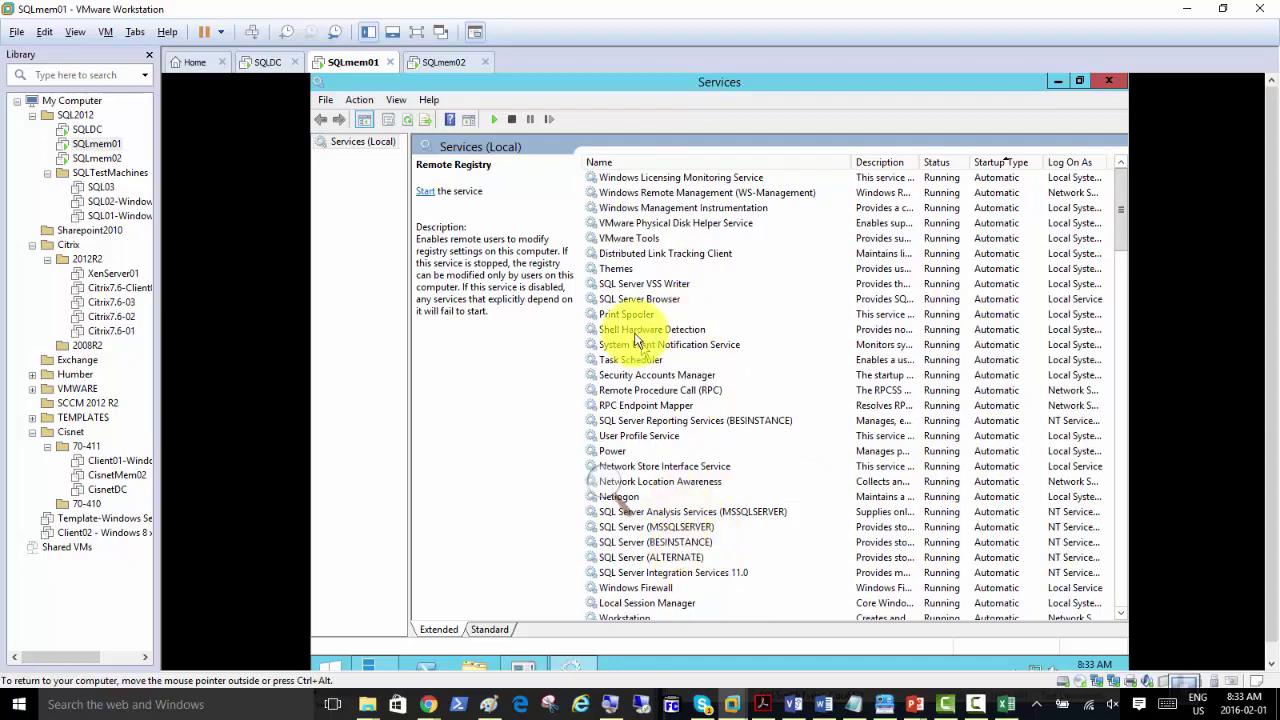
click(632, 285)
click(636, 299)
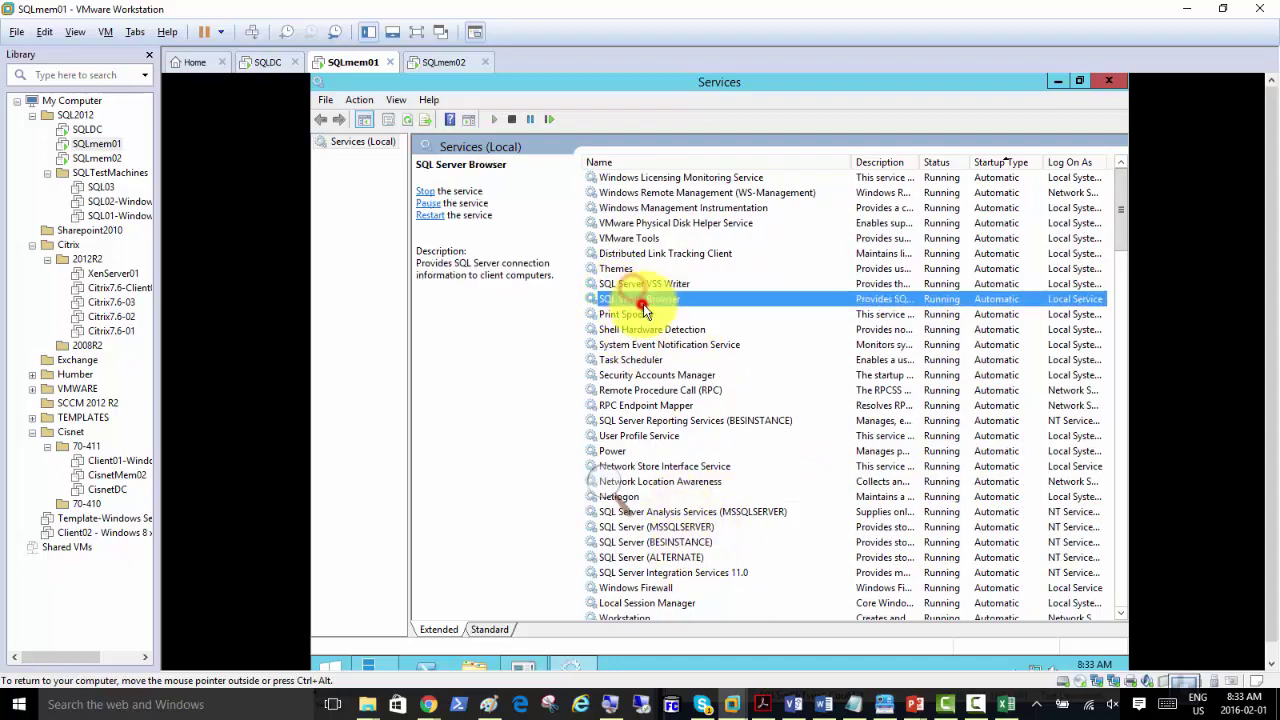
click(697, 512)
click(693, 542)
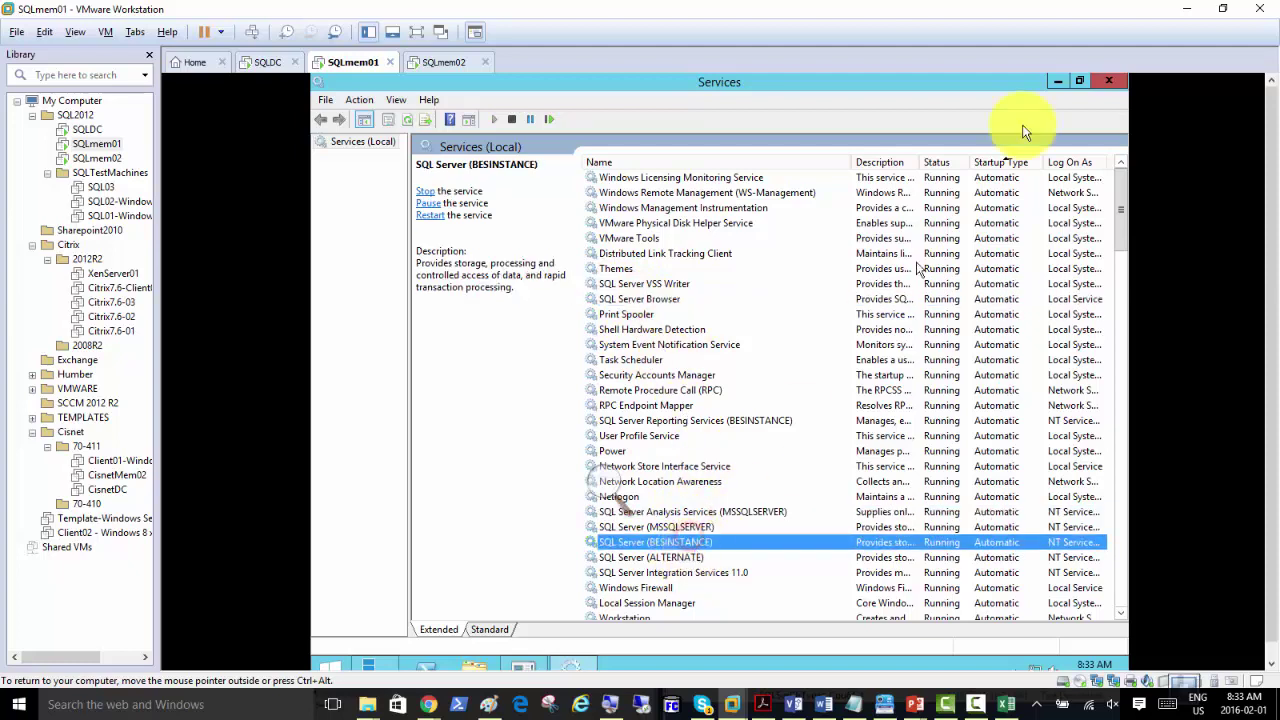
click(1054, 82)
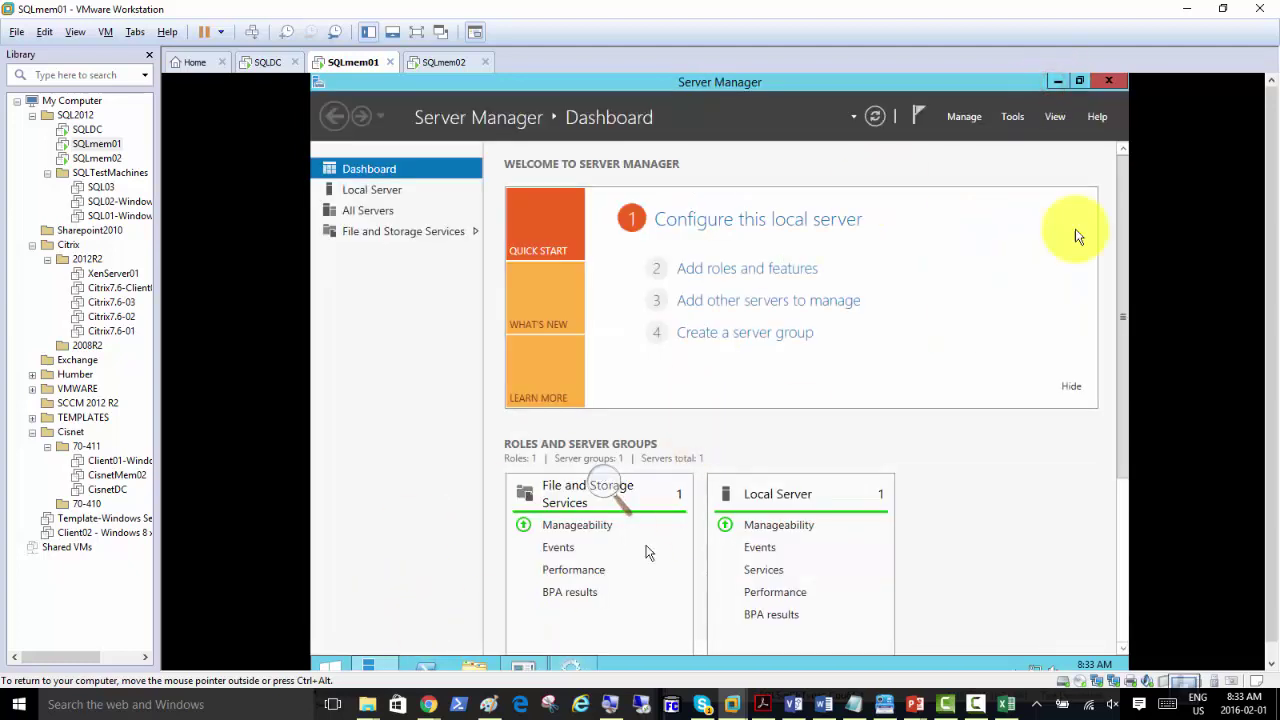
Step: Open Event Viewer maximized on the Windows Logs > Application log with an enlarged event list
click(1016, 119)
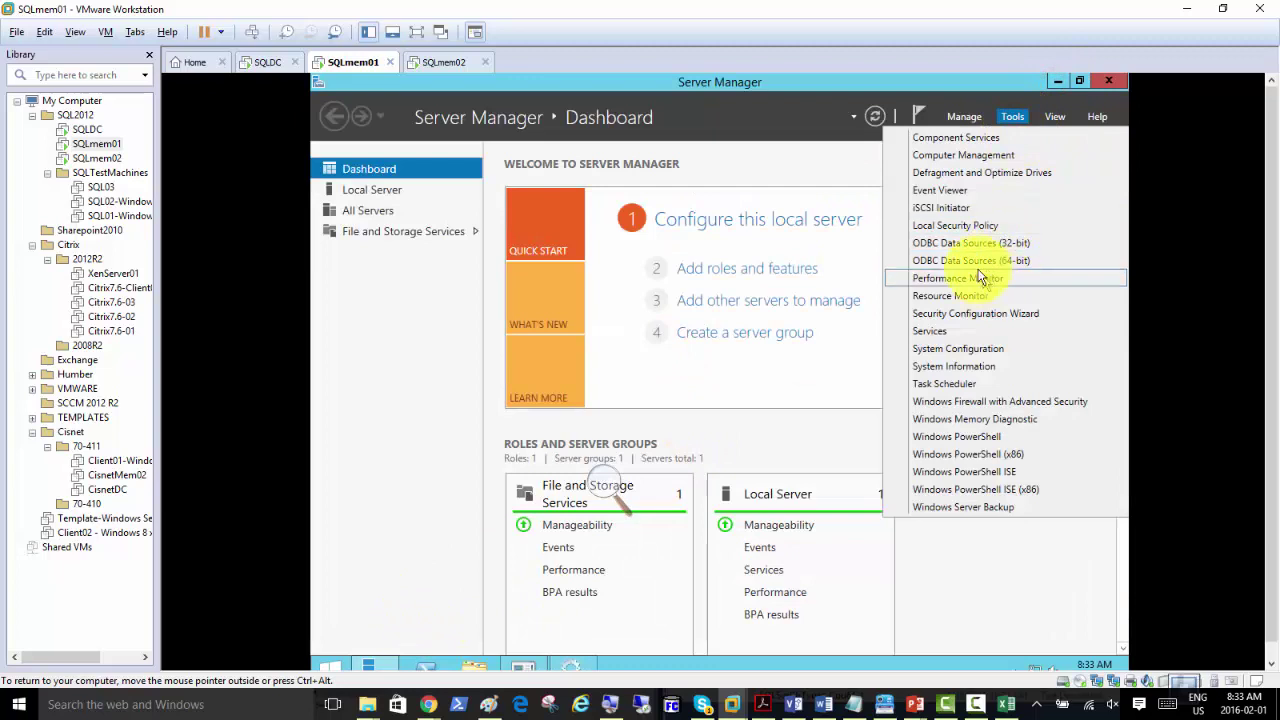
click(958, 191)
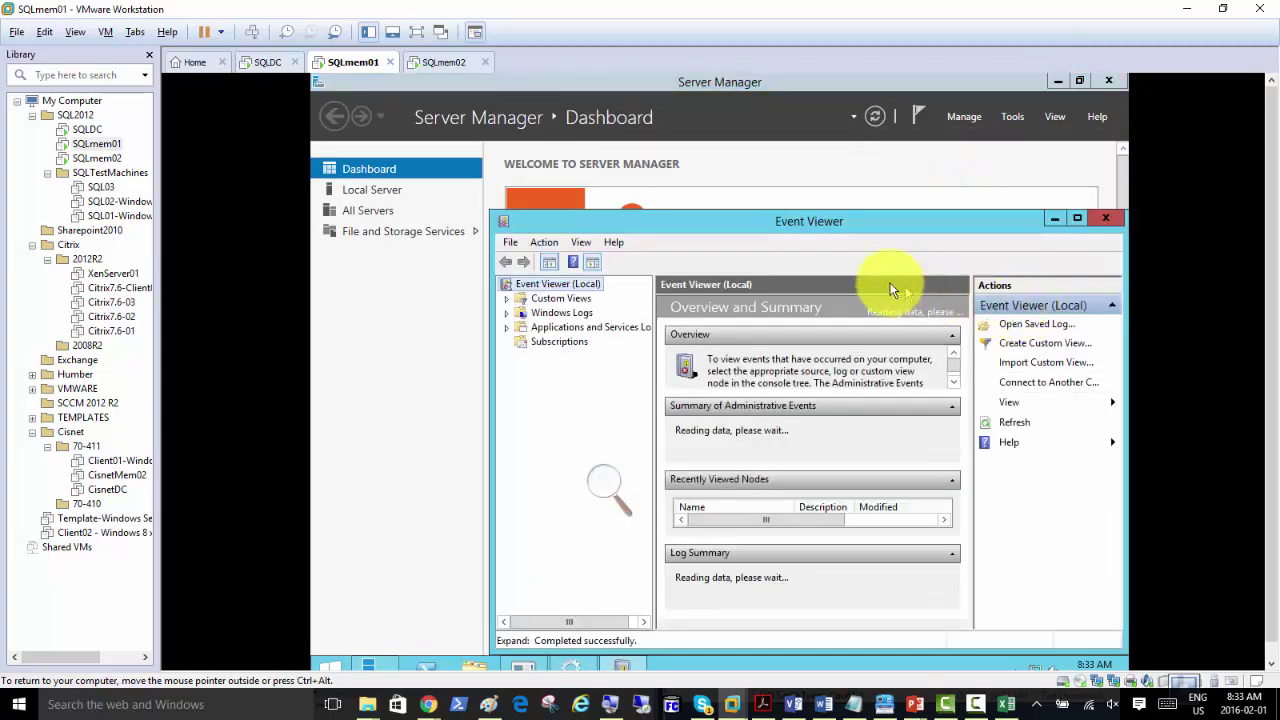
double_click(852, 222)
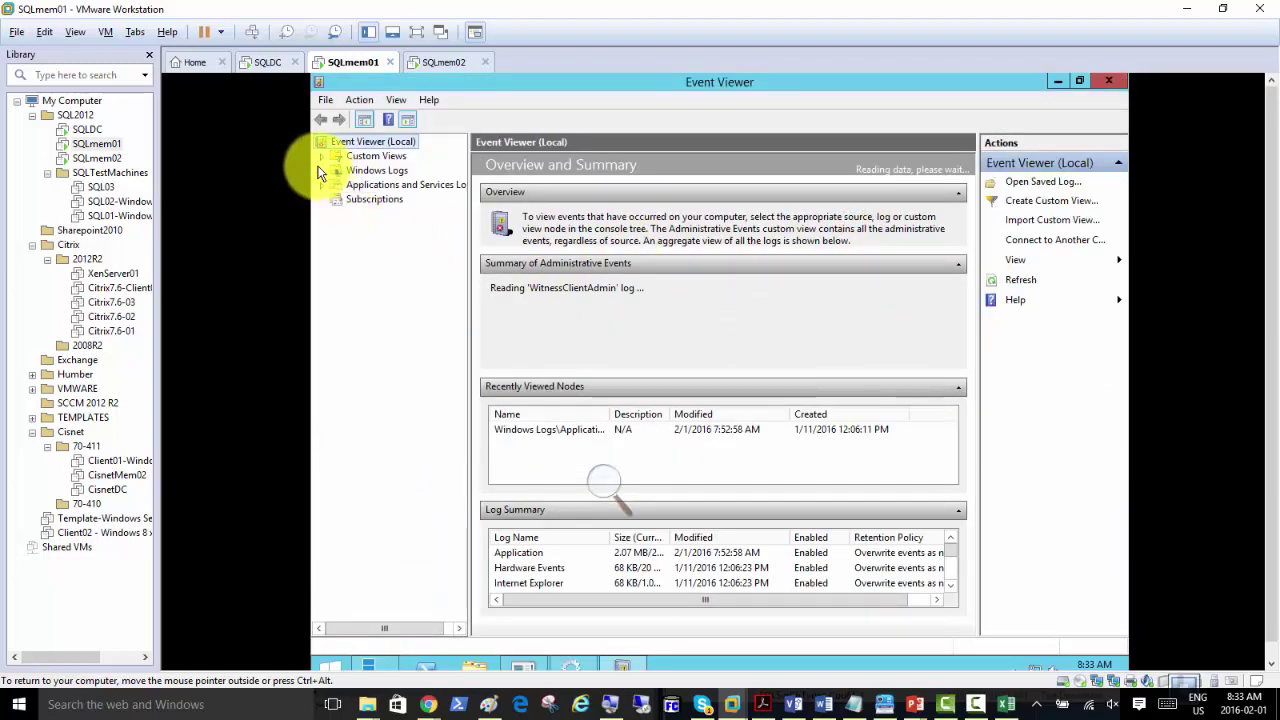
click(321, 171)
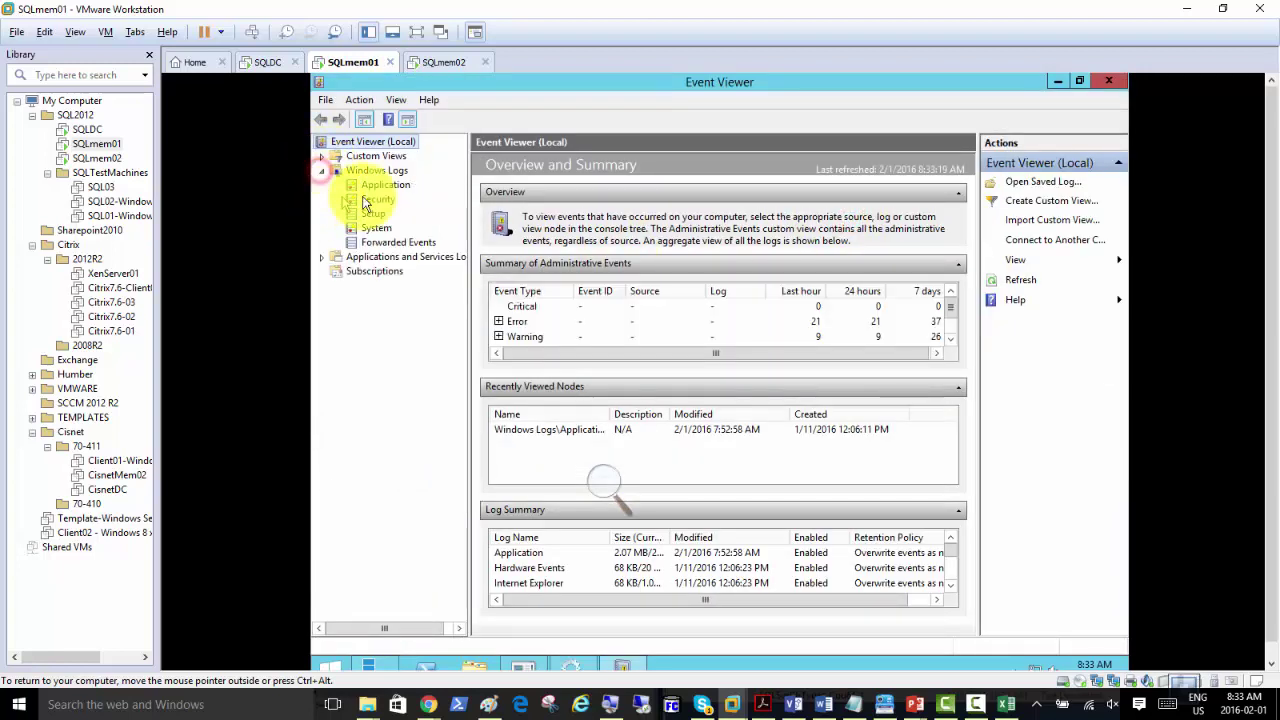
click(383, 191)
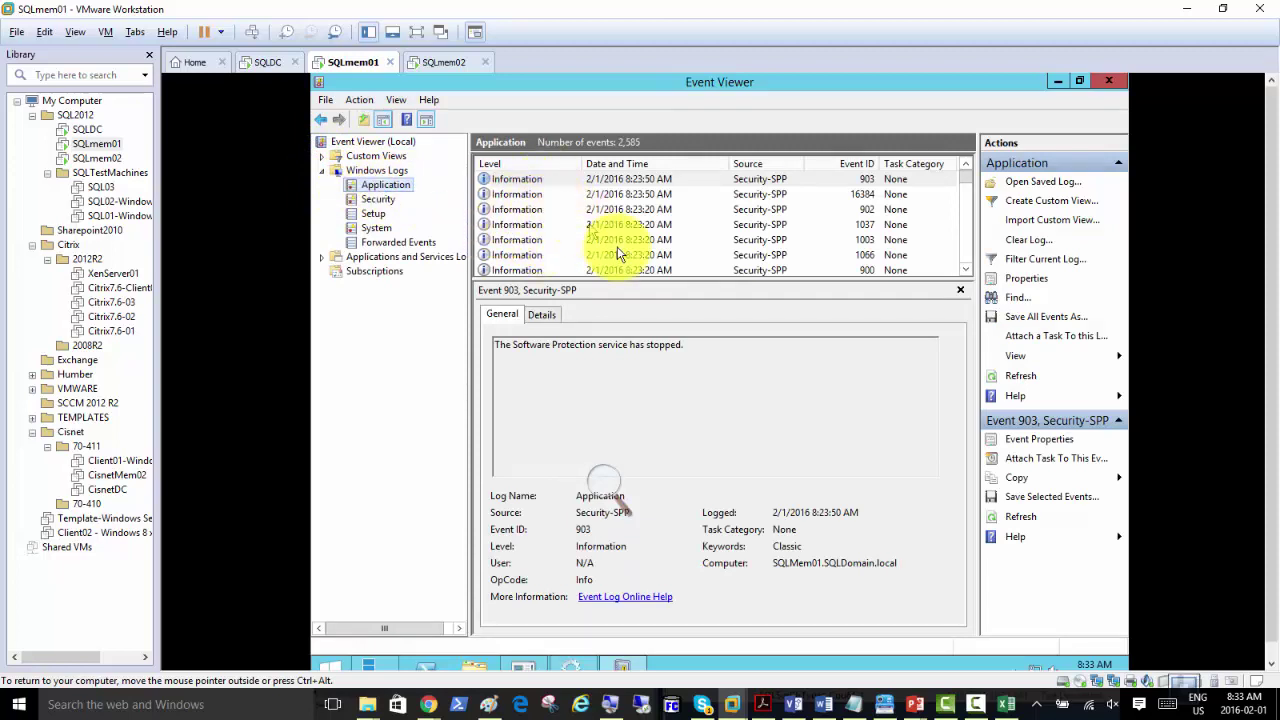
drag(617, 283, 617, 379)
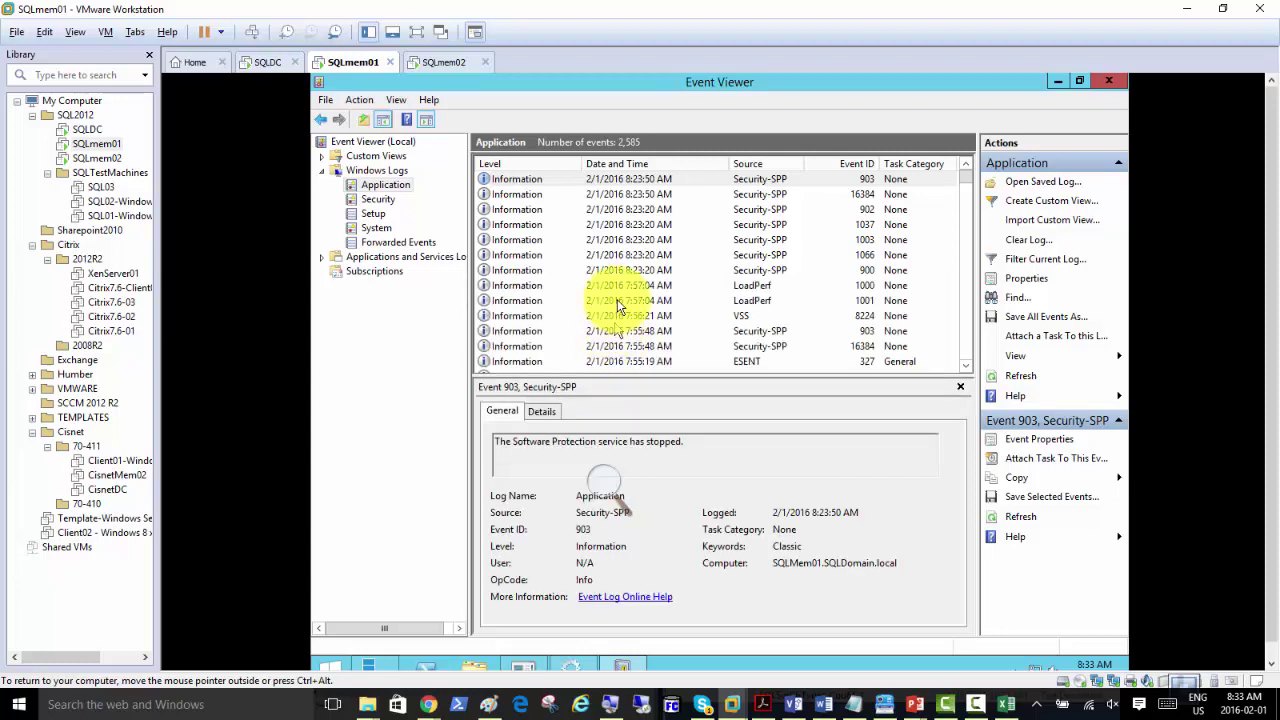
Step: Read the details of the ESENT Error 455 and 489 events about the msmdsrv logfile
click(560, 240)
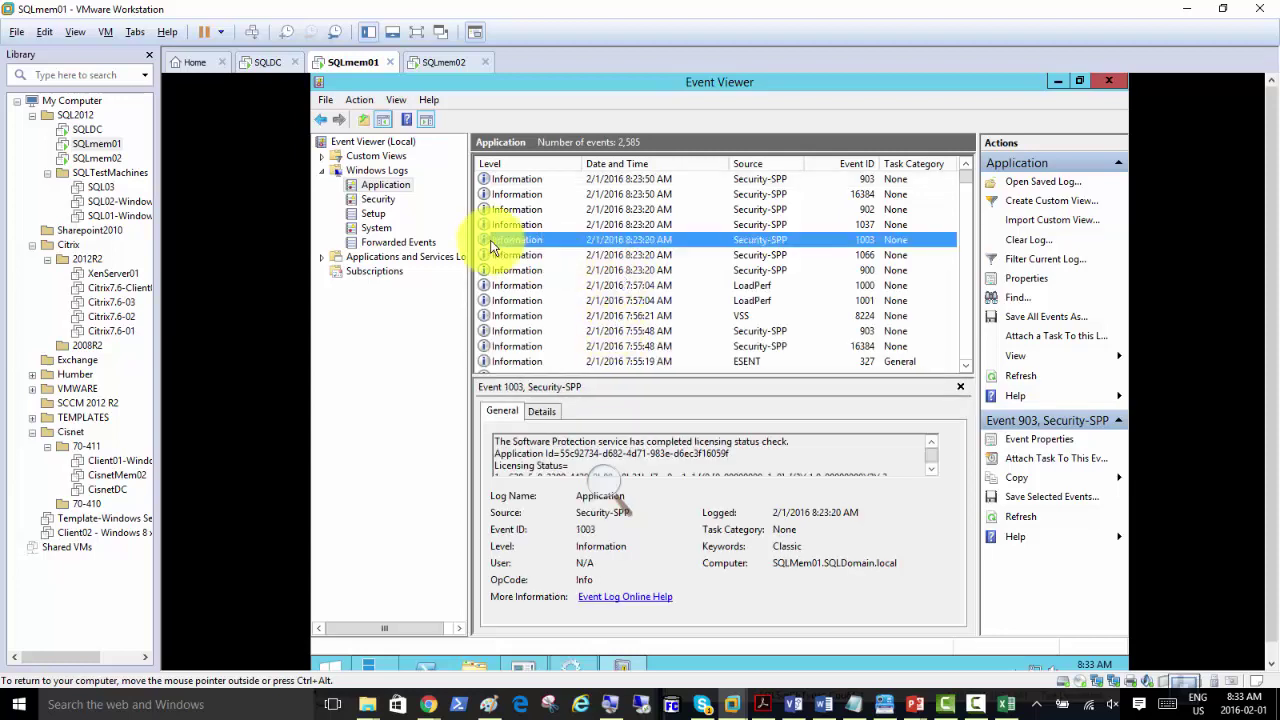
scroll(639, 261, down, 5)
scroll(639, 263, down, 5)
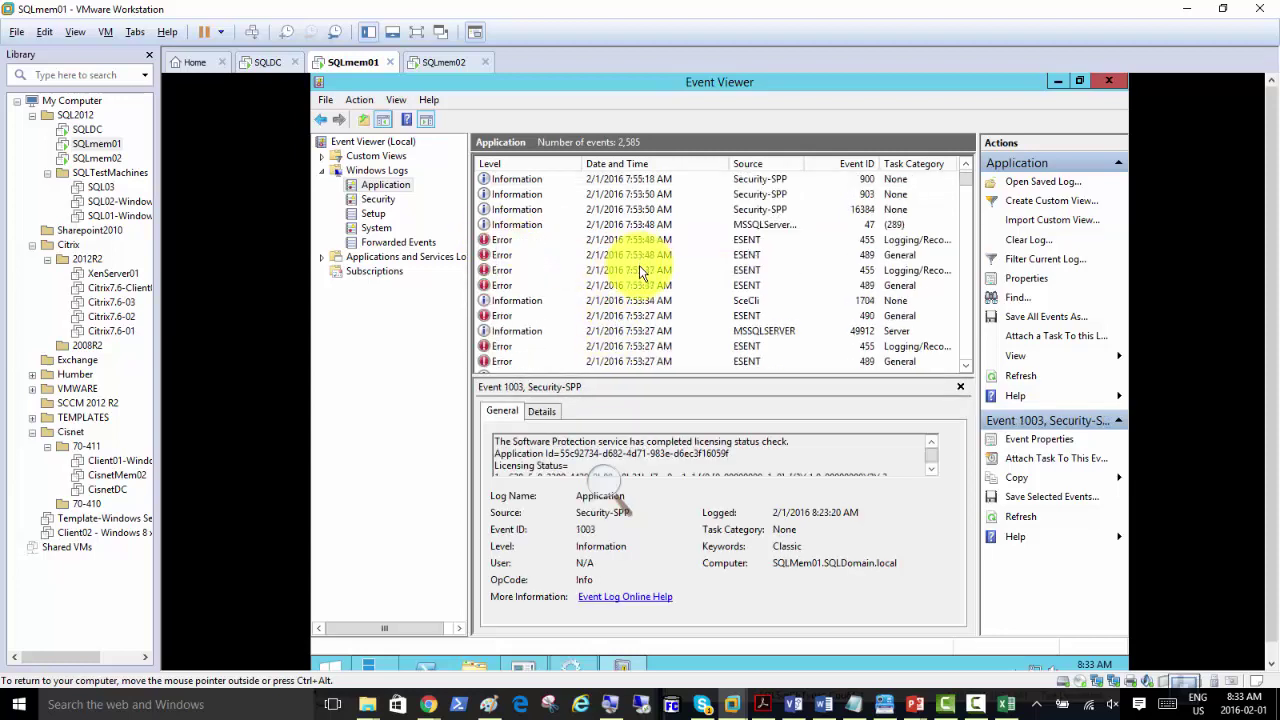
click(660, 241)
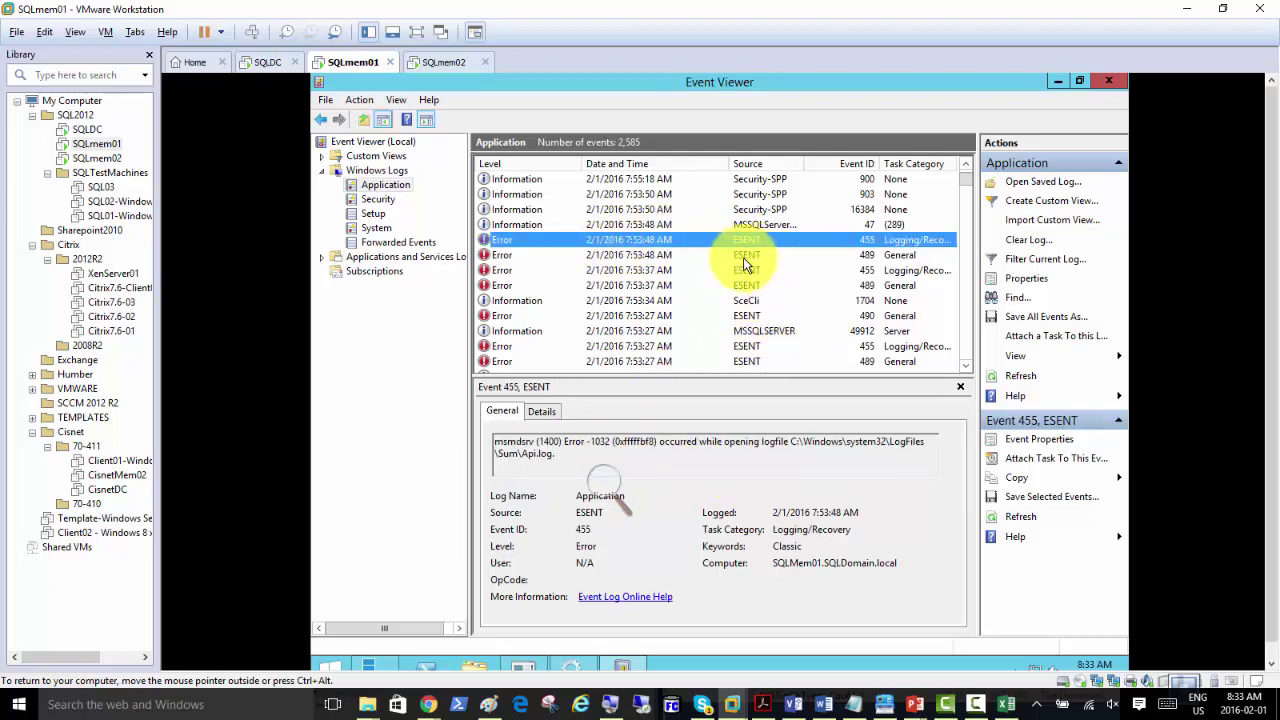
click(750, 255)
click(749, 272)
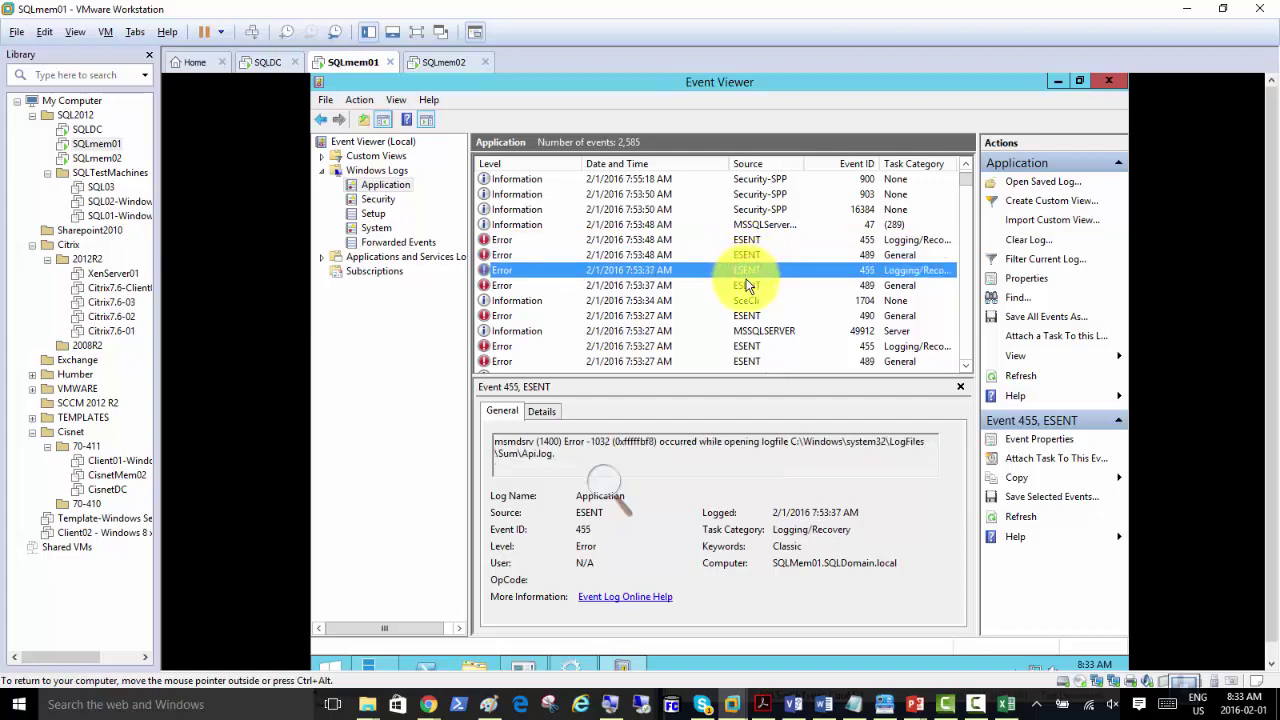
click(749, 286)
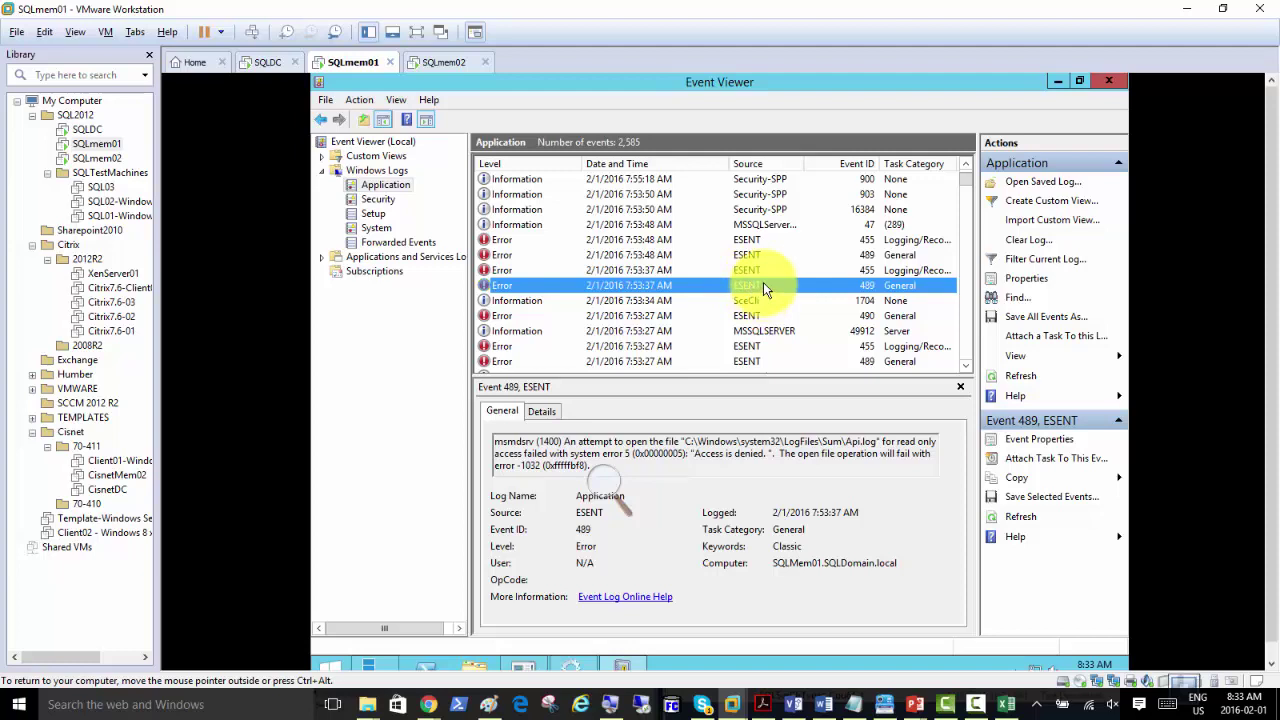
click(748, 271)
click(744, 256)
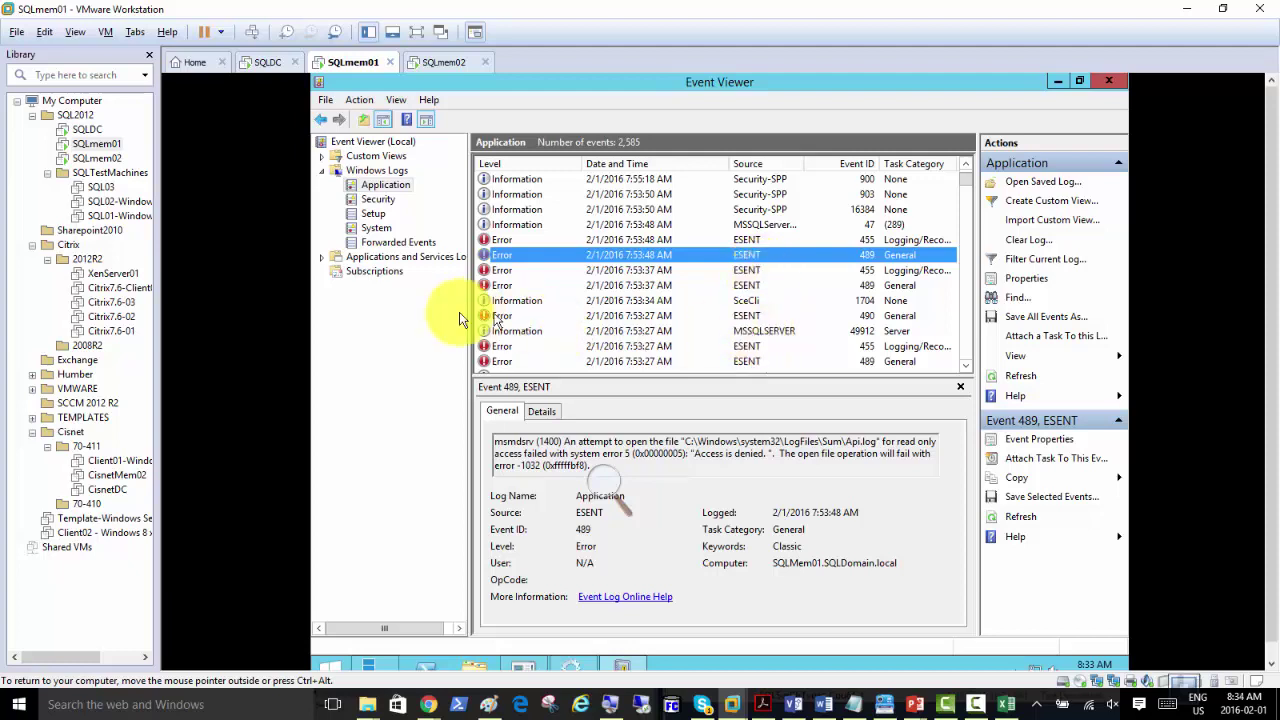
click(502, 285)
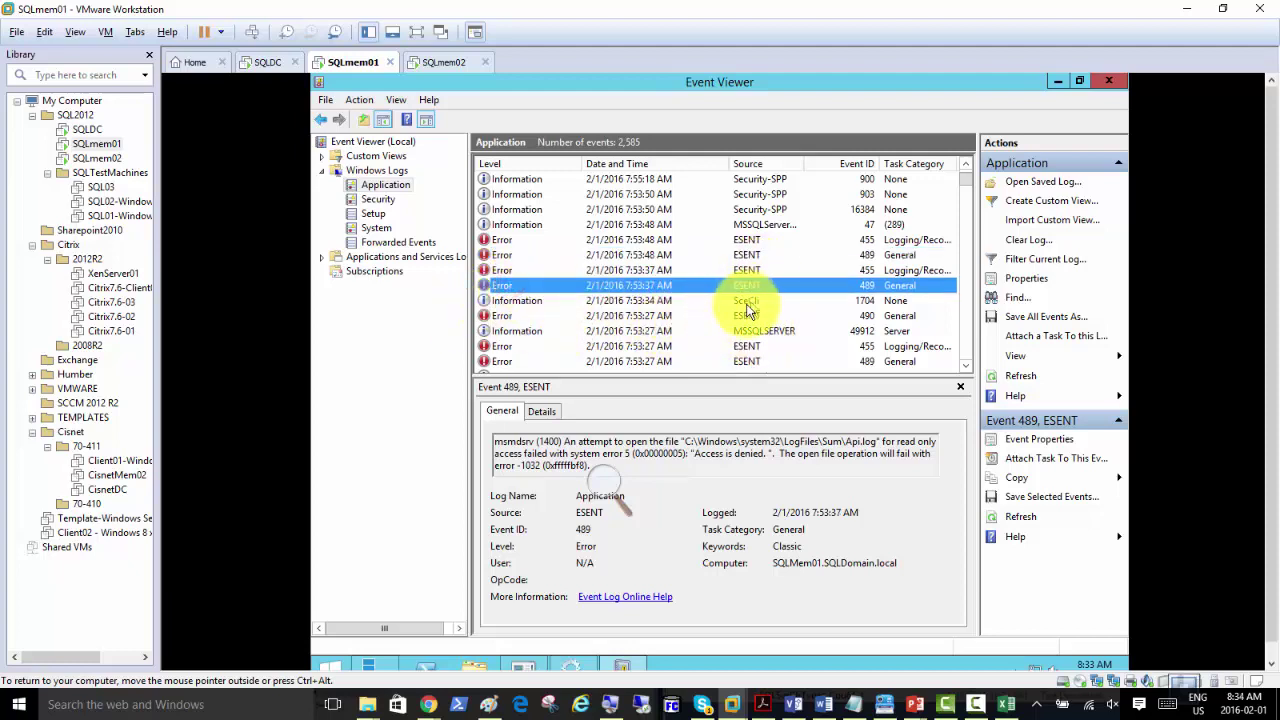
scroll(745, 313, up, 4)
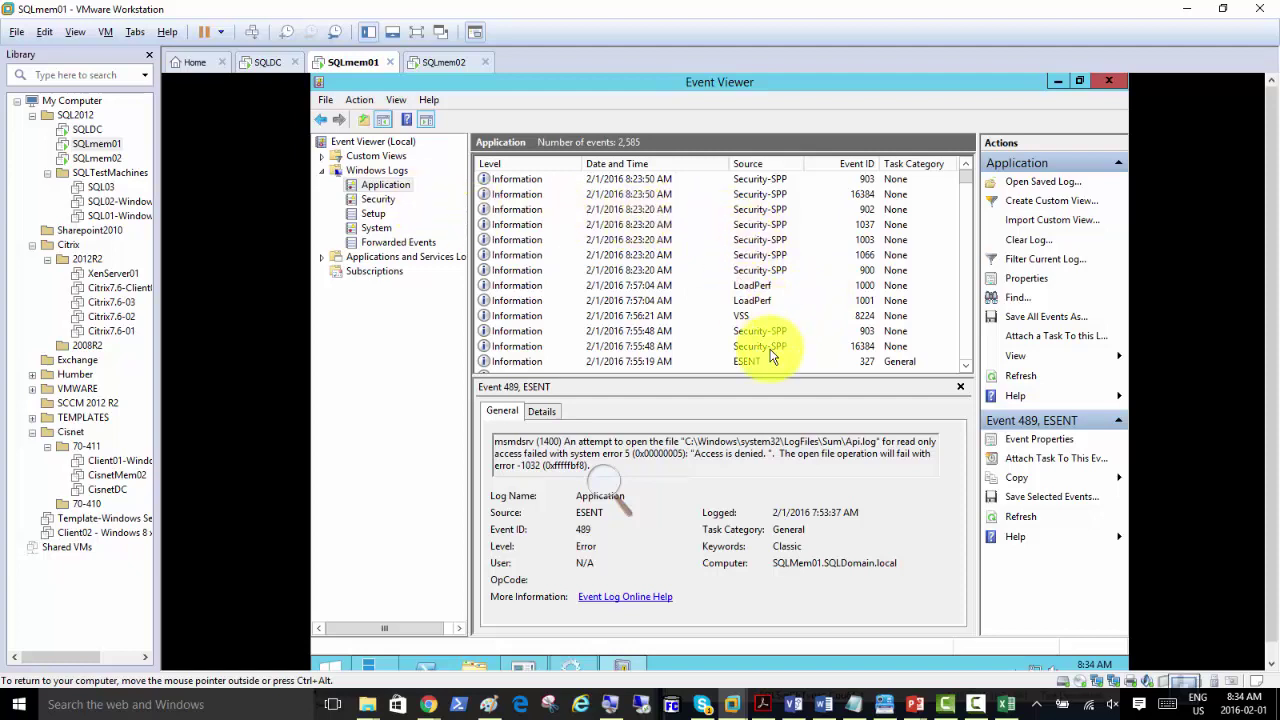
Step: Browse Local Disk (C:), then minimize Explorer and Event Viewer to reveal Server Manager
click(474, 666)
double_click(696, 373)
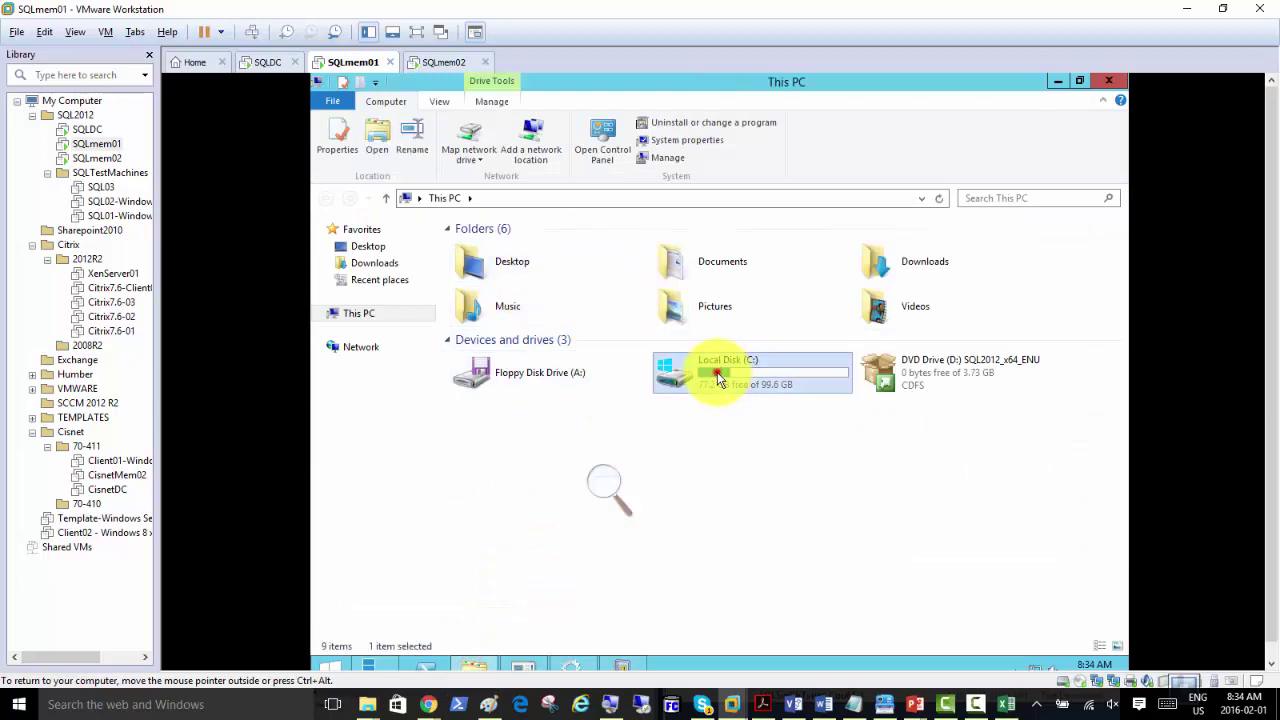
click(442, 198)
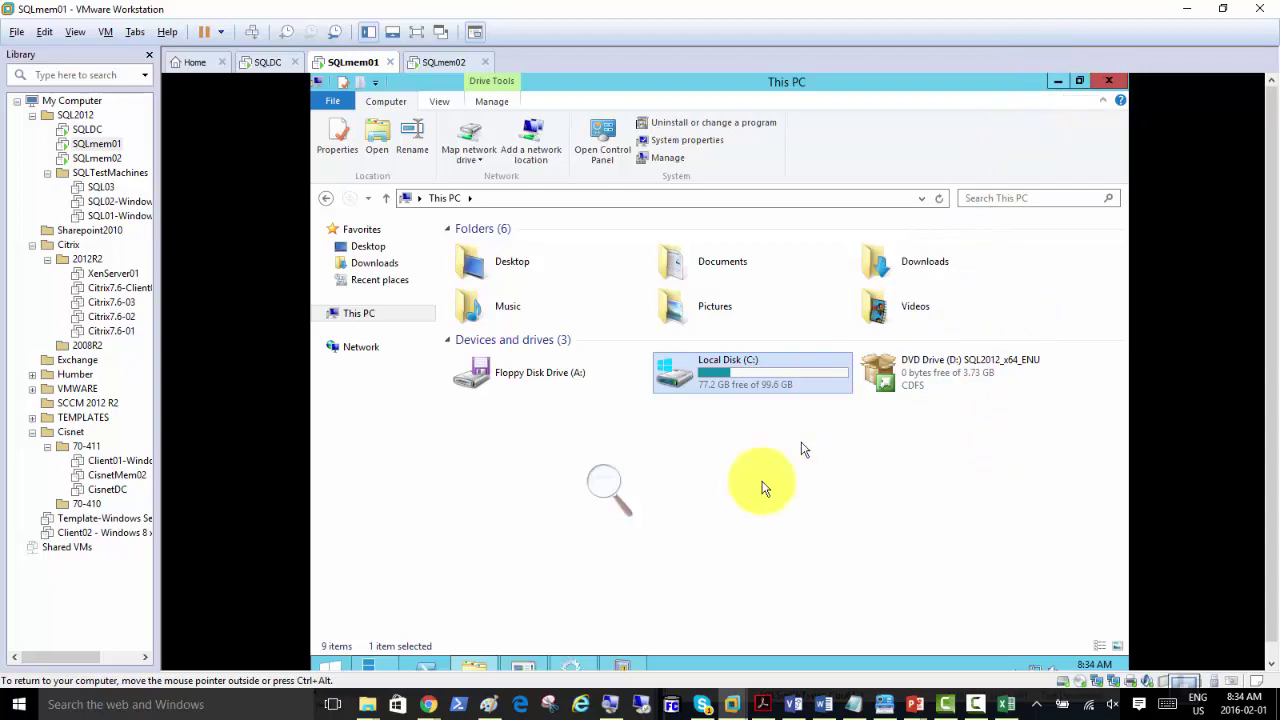
click(1058, 80)
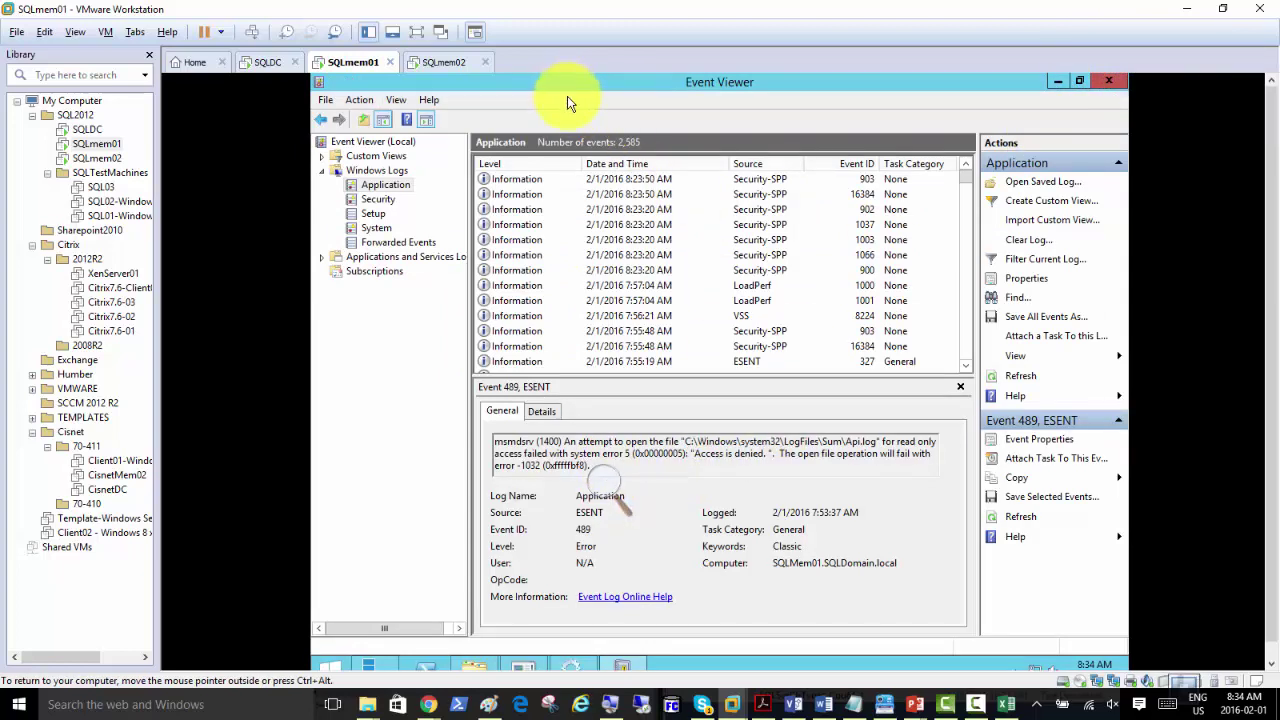
click(1058, 80)
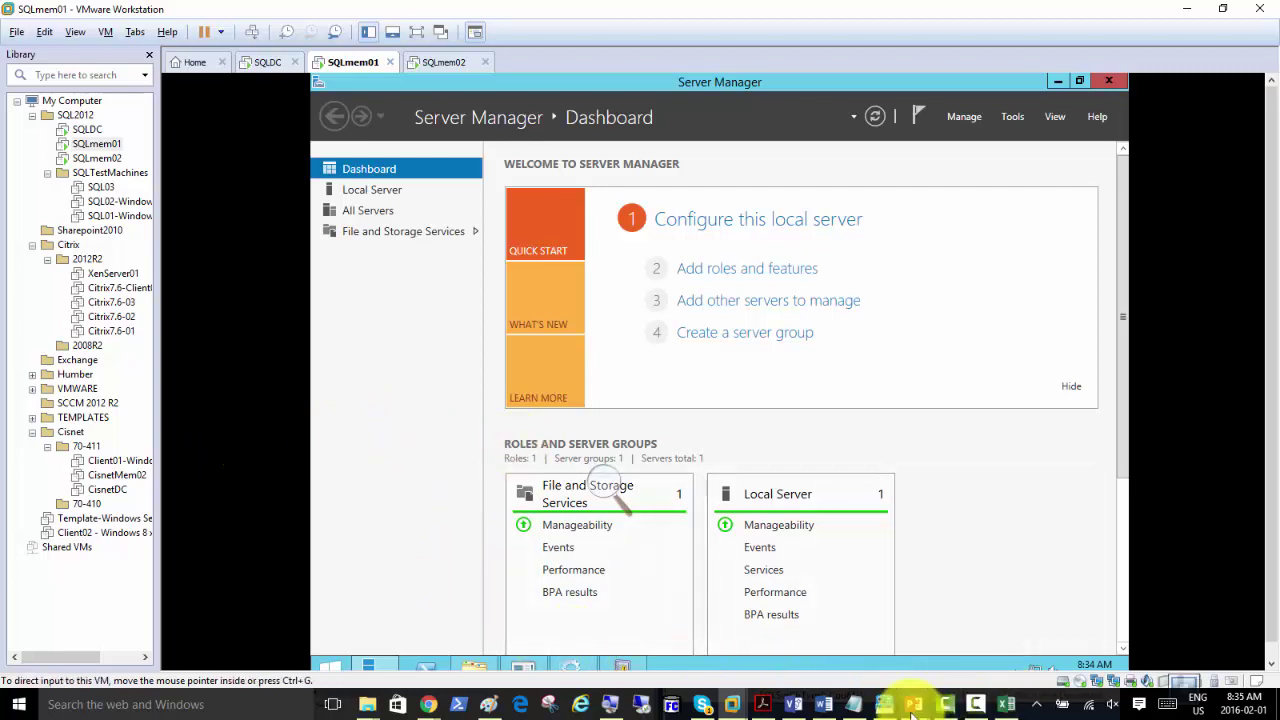
Step: Give SQLmem01 input focus and open its Windows Start screen
mouse_move(914, 712)
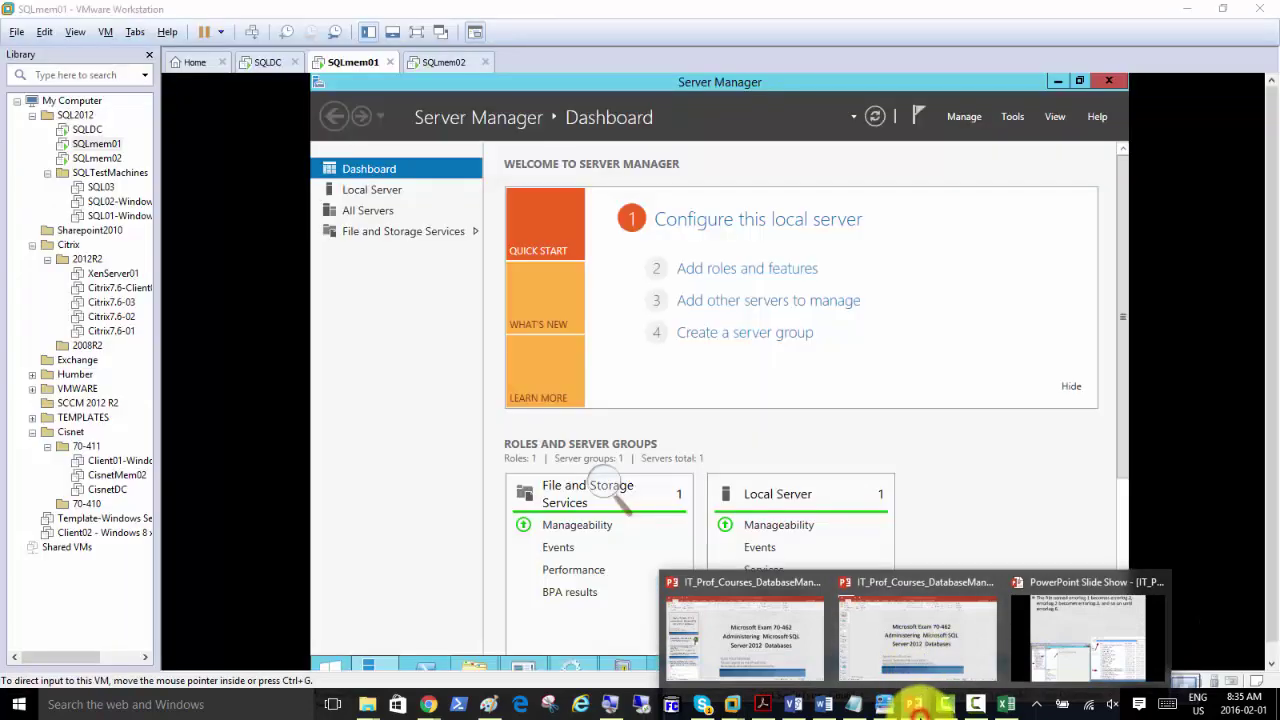
click(418, 388)
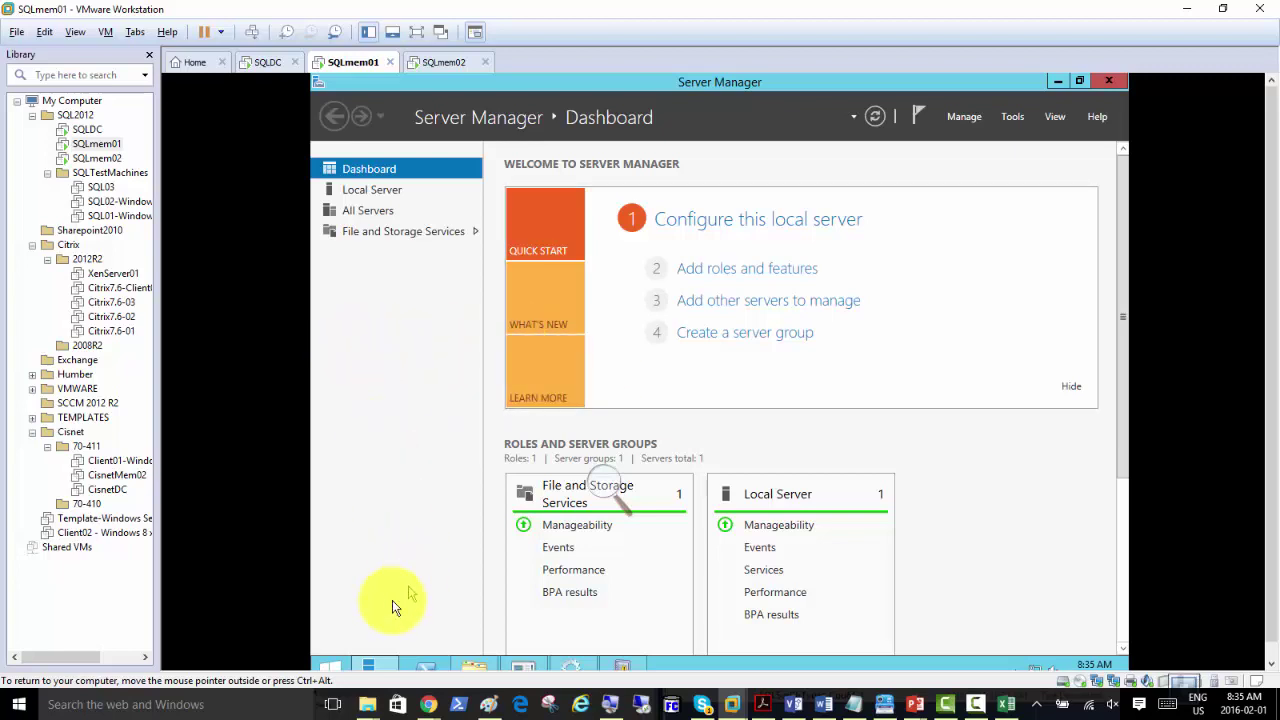
click(331, 665)
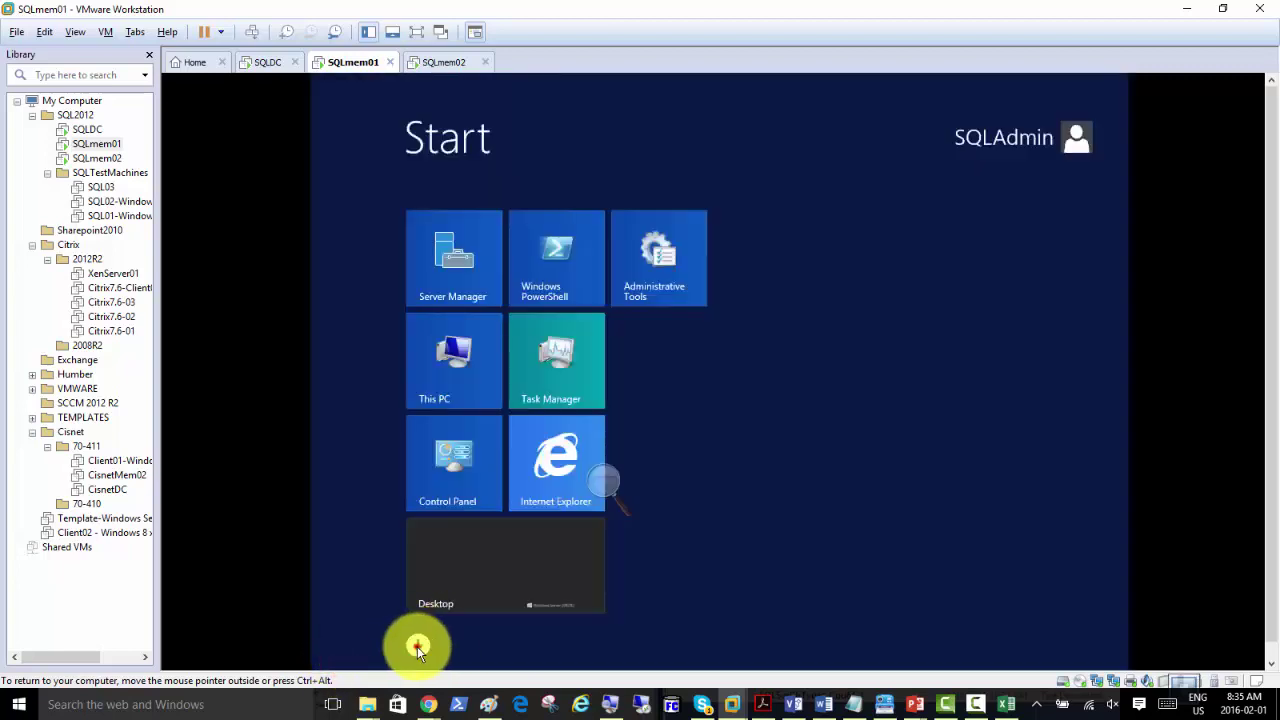
Step: Launch SQL Server Management Studio from the Apps list on the Start screen
click(417, 646)
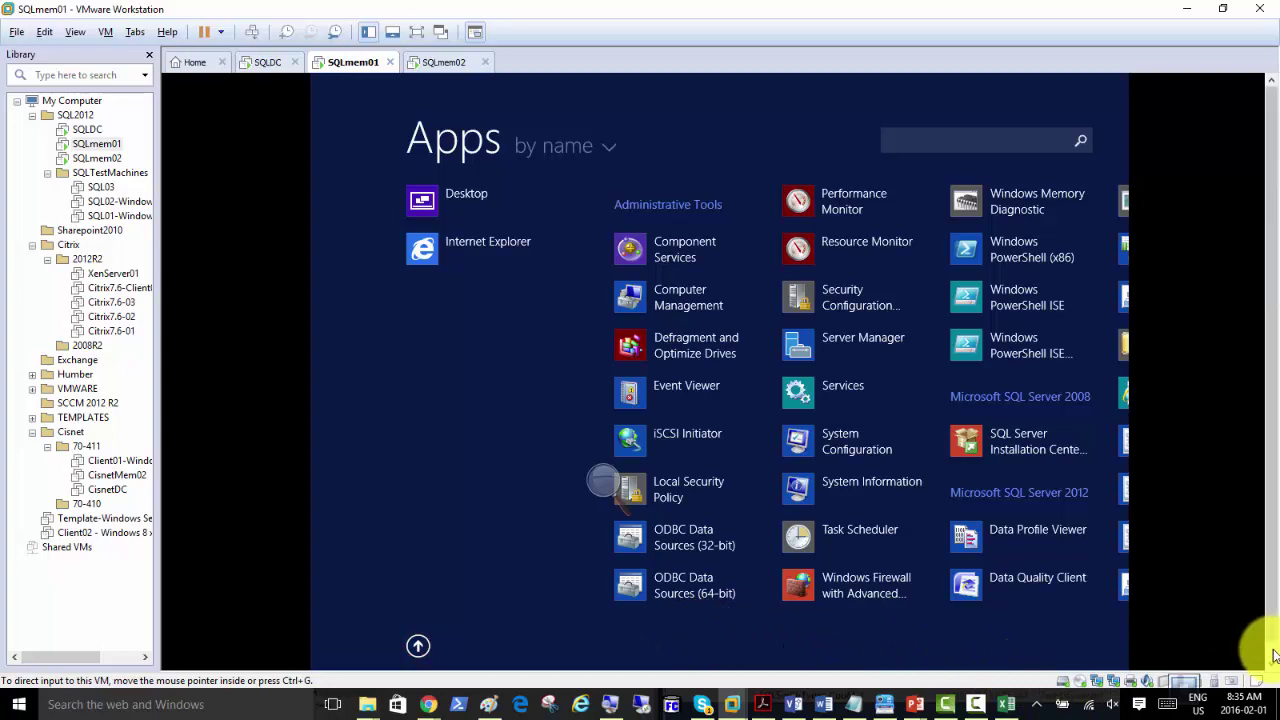
click(1000, 662)
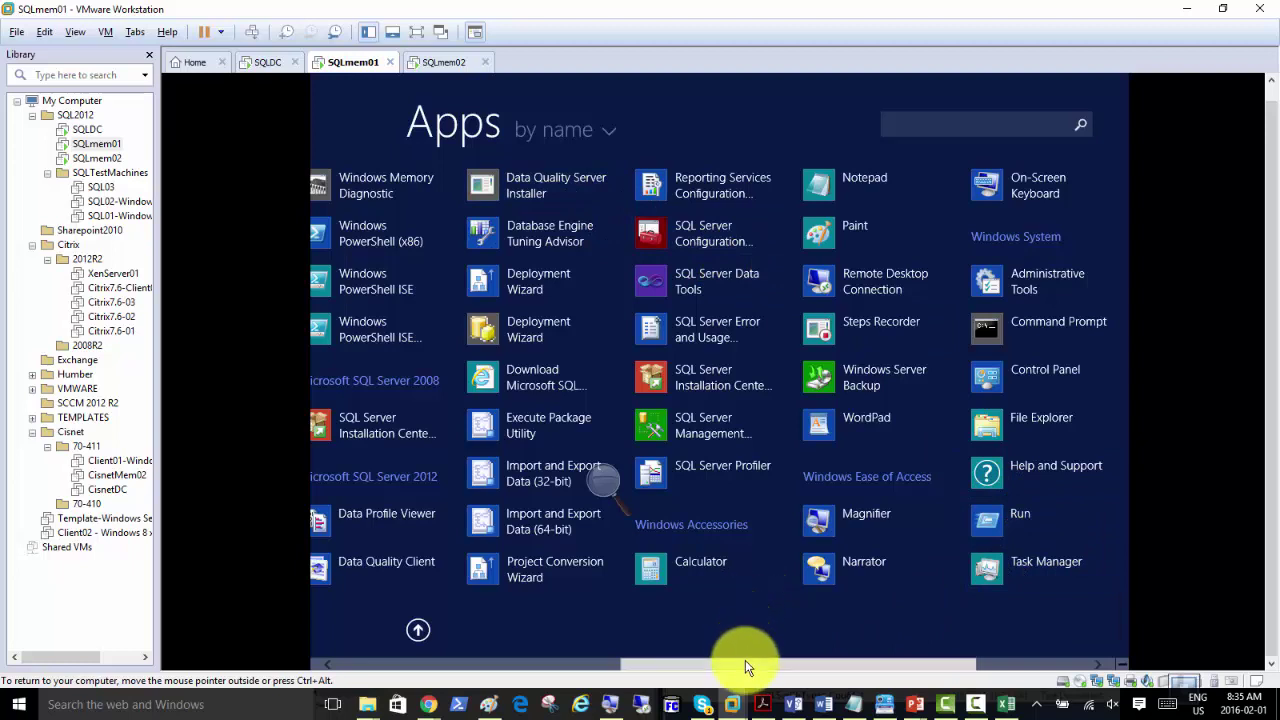
click(681, 429)
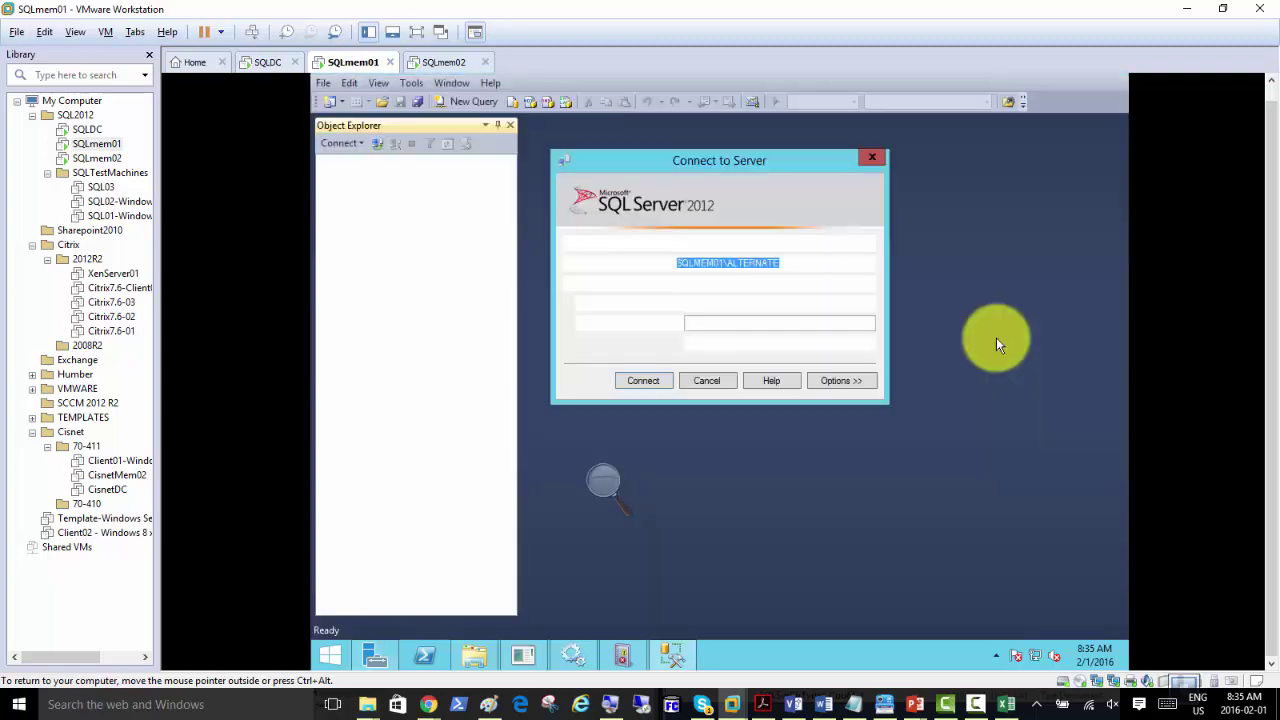
Step: Connect to server SQLMEM01 with Windows Authentication
click(869, 264)
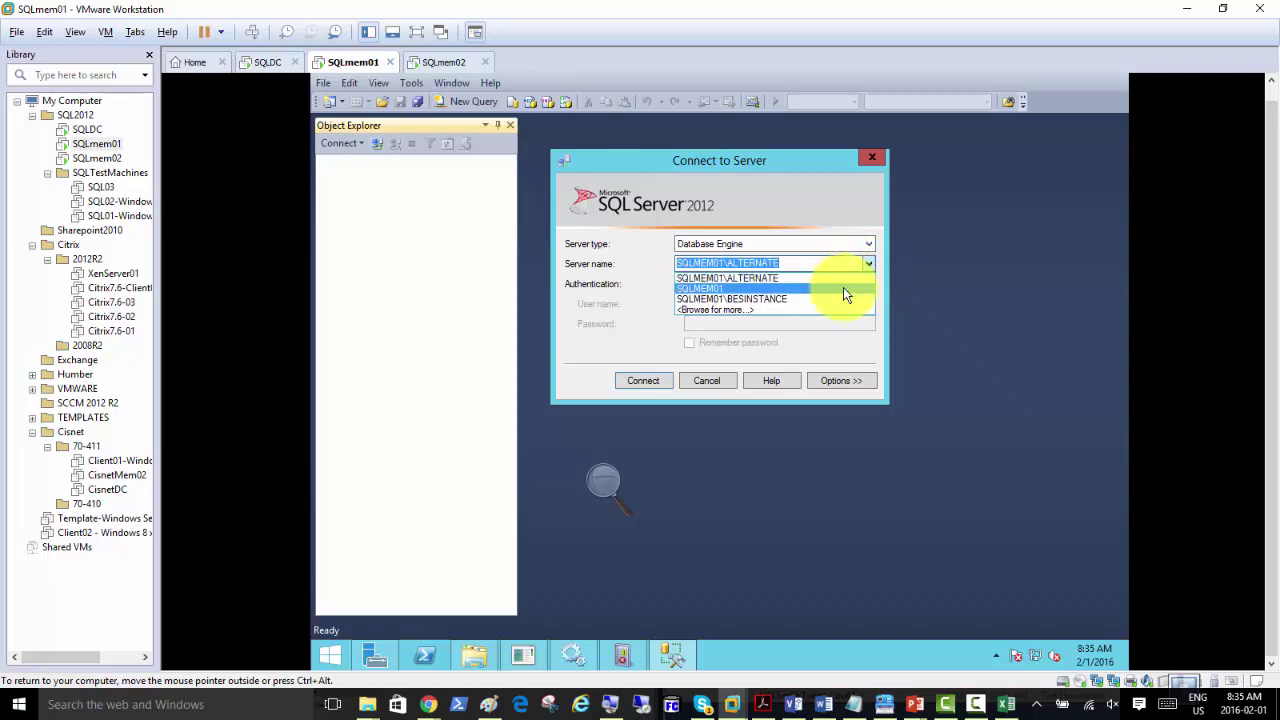
click(843, 287)
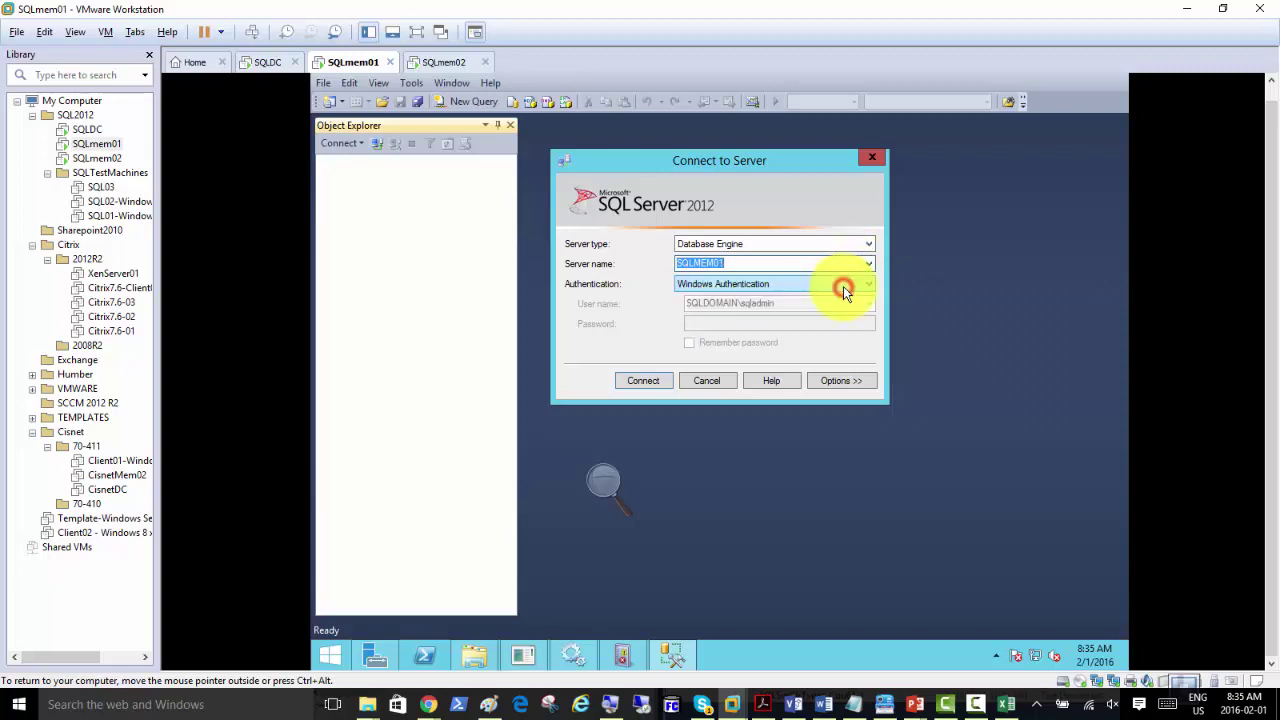
click(643, 381)
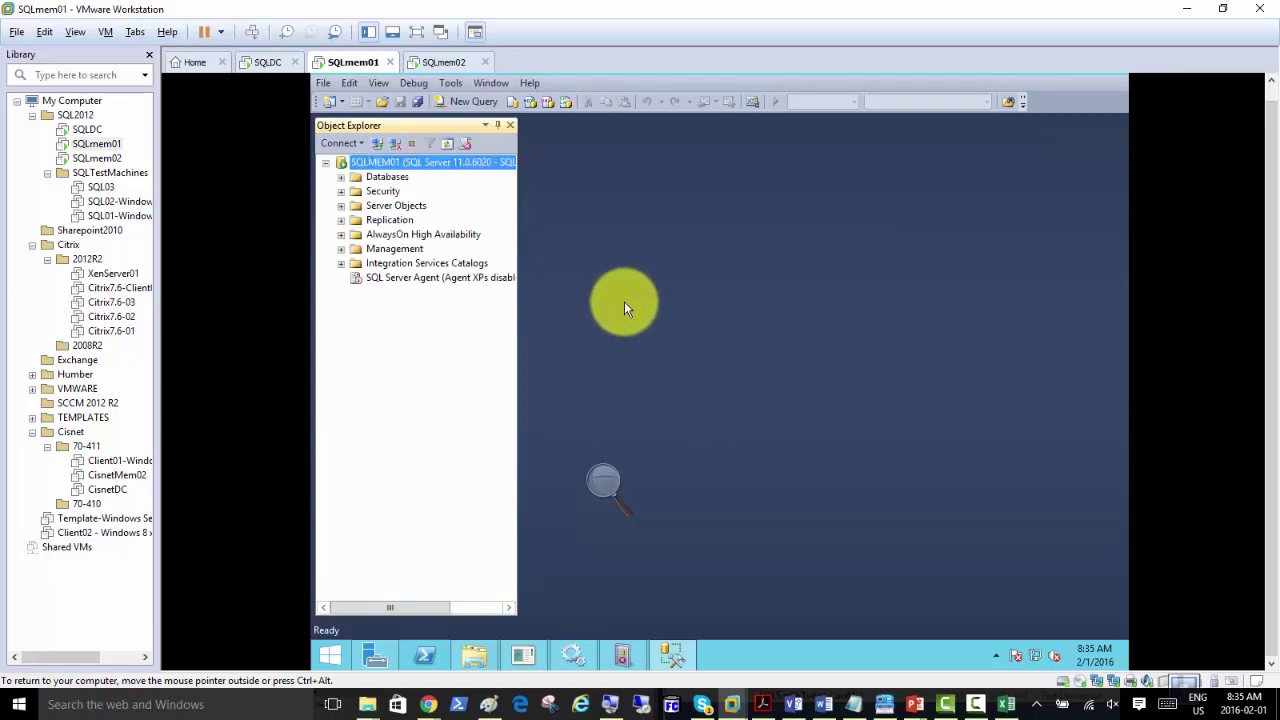
click(601, 479)
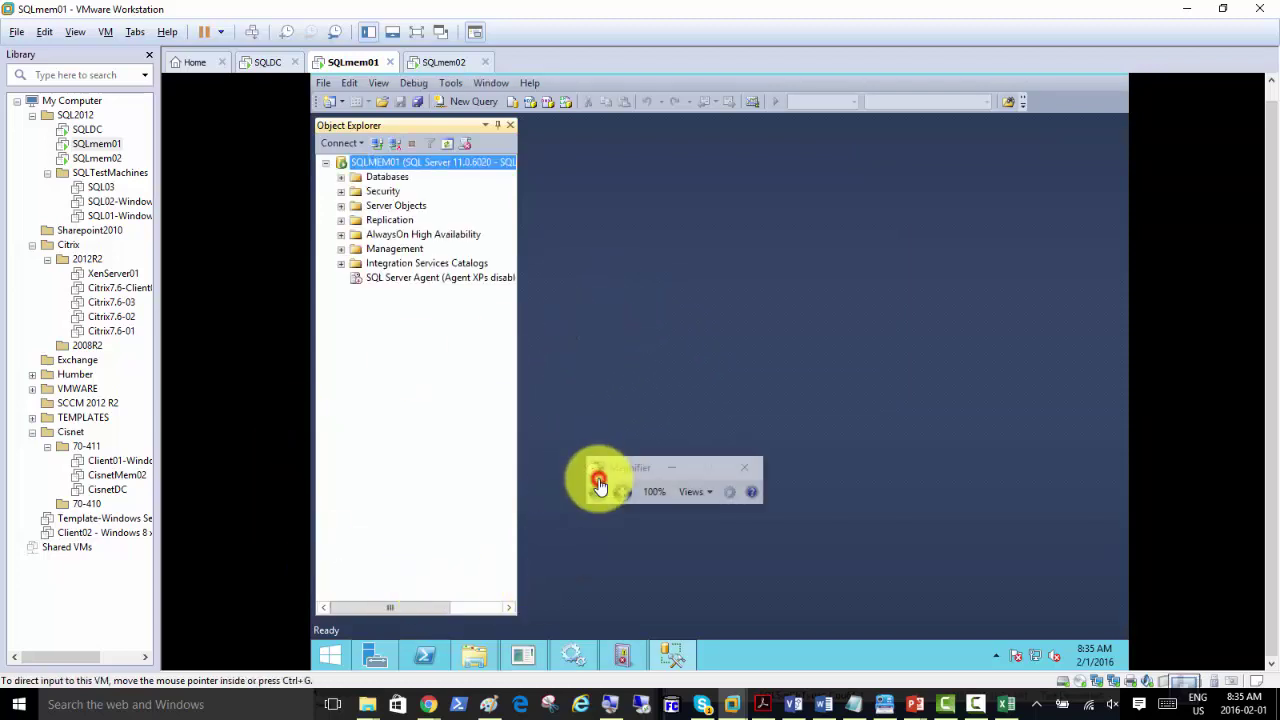
click(621, 497)
click(671, 467)
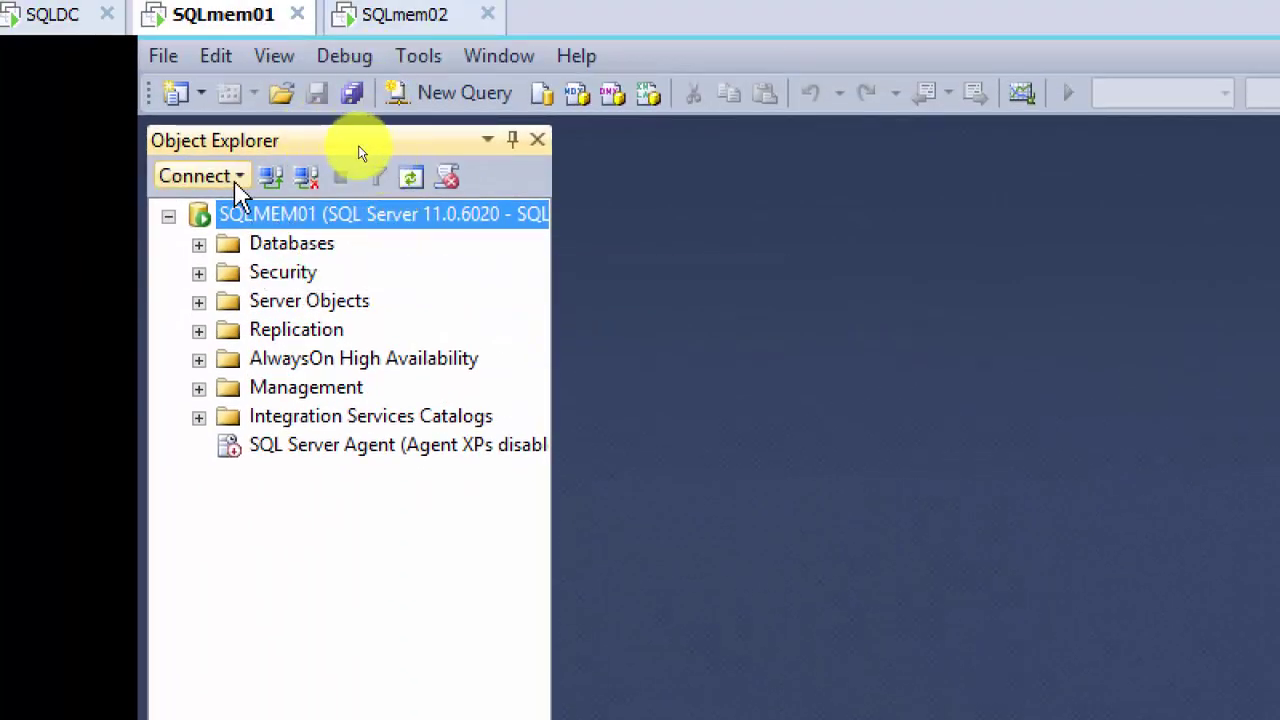
click(239, 177)
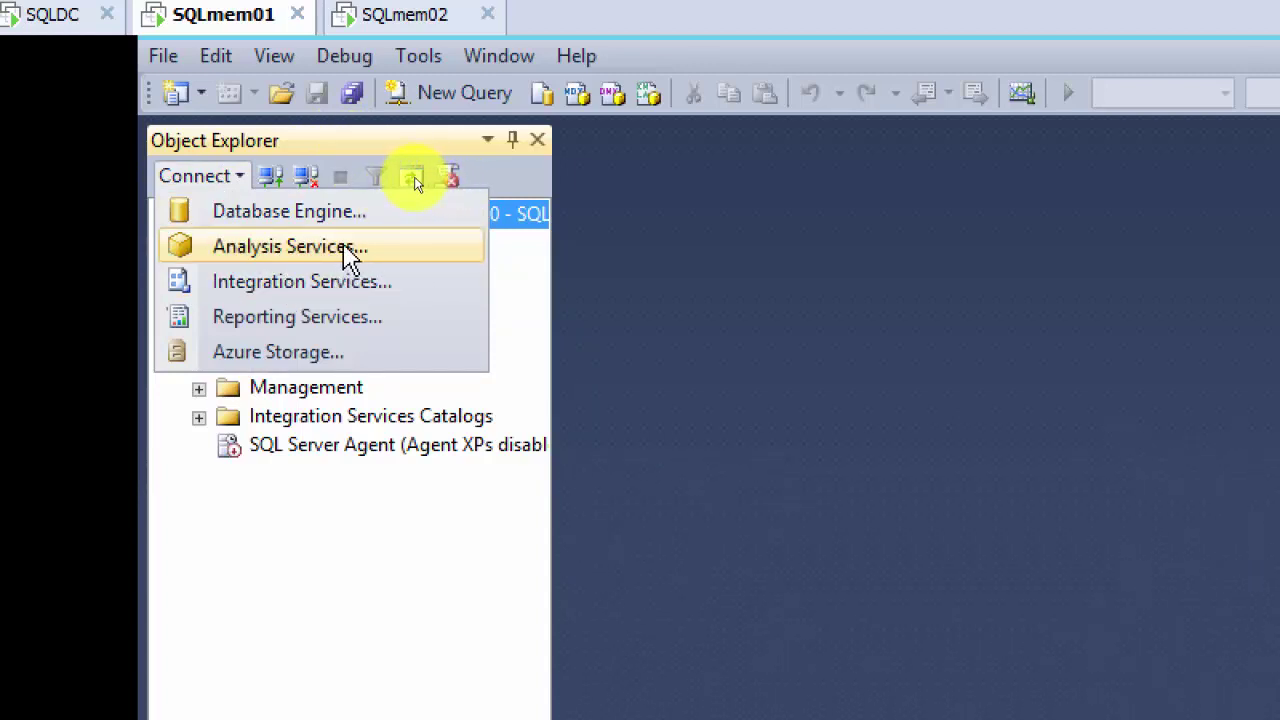
click(340, 142)
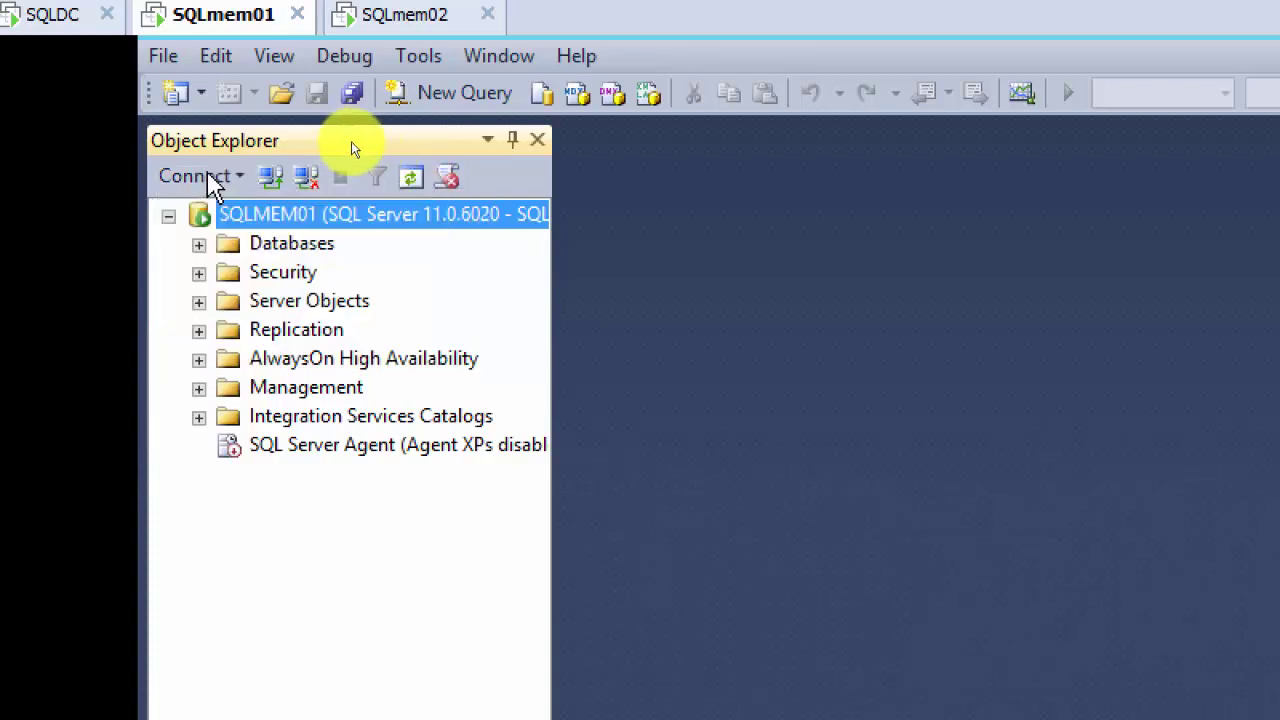
click(208, 178)
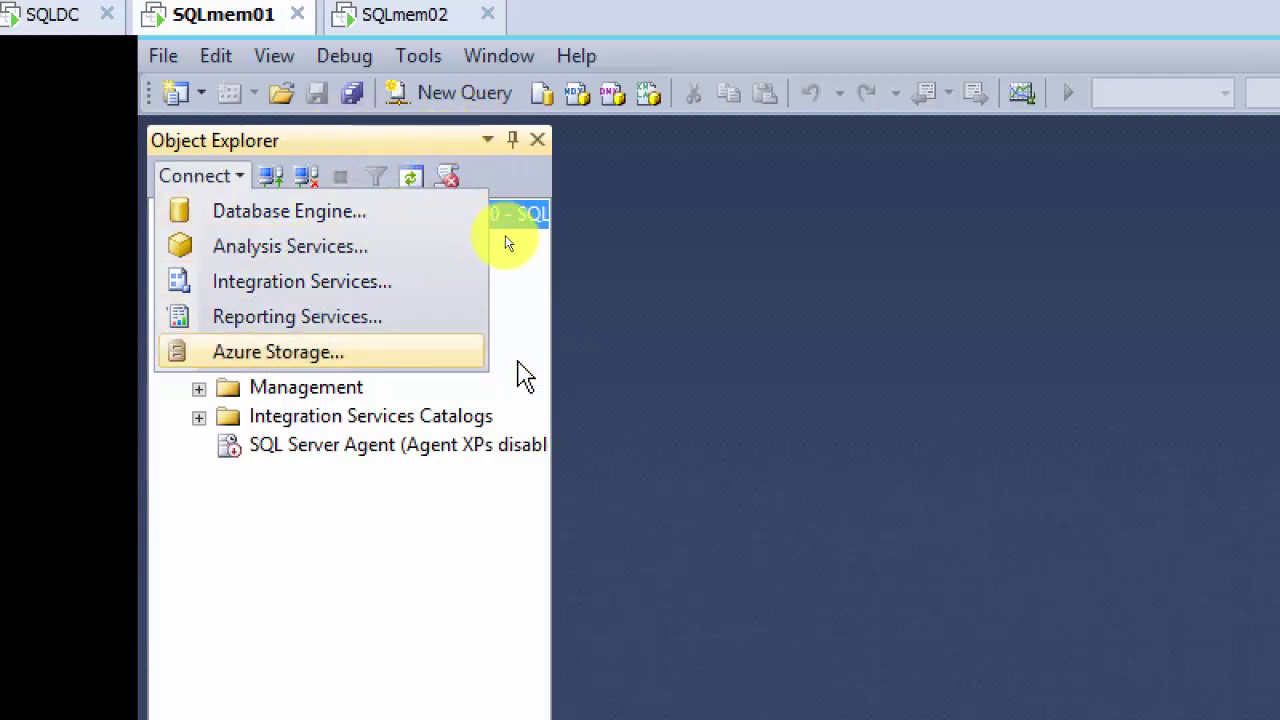
click(672, 240)
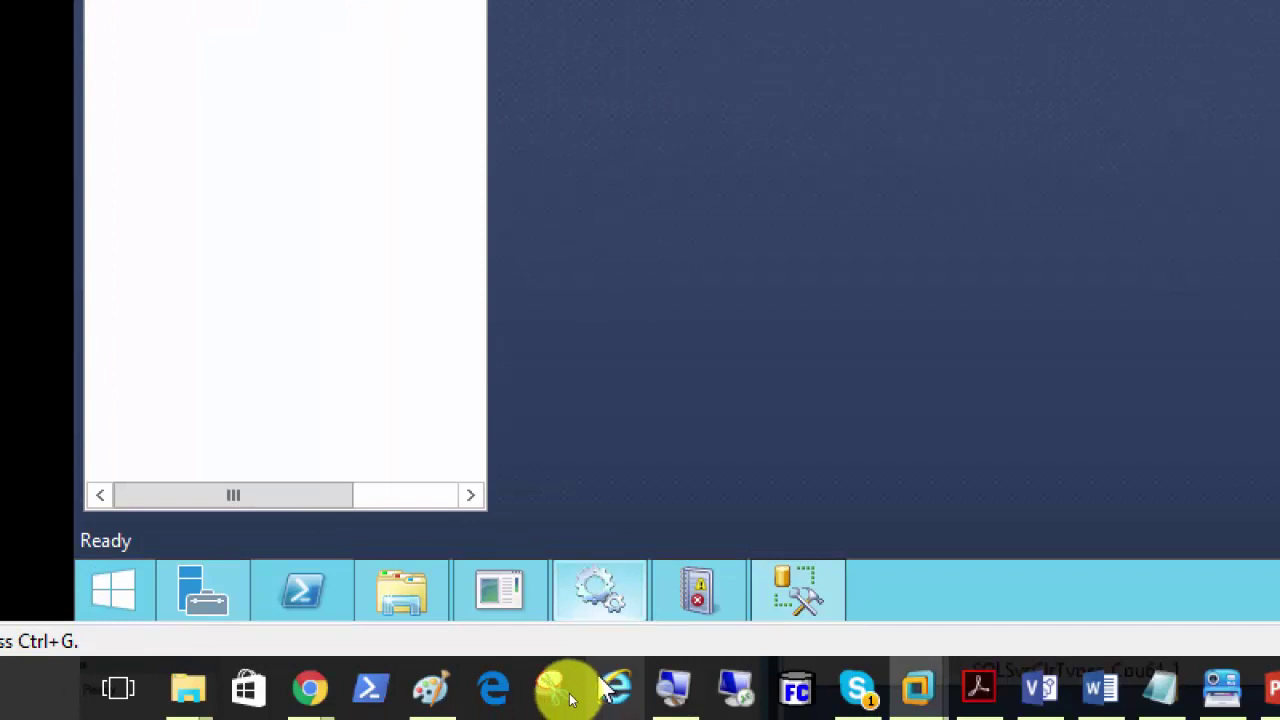
mouse_move(408, 615)
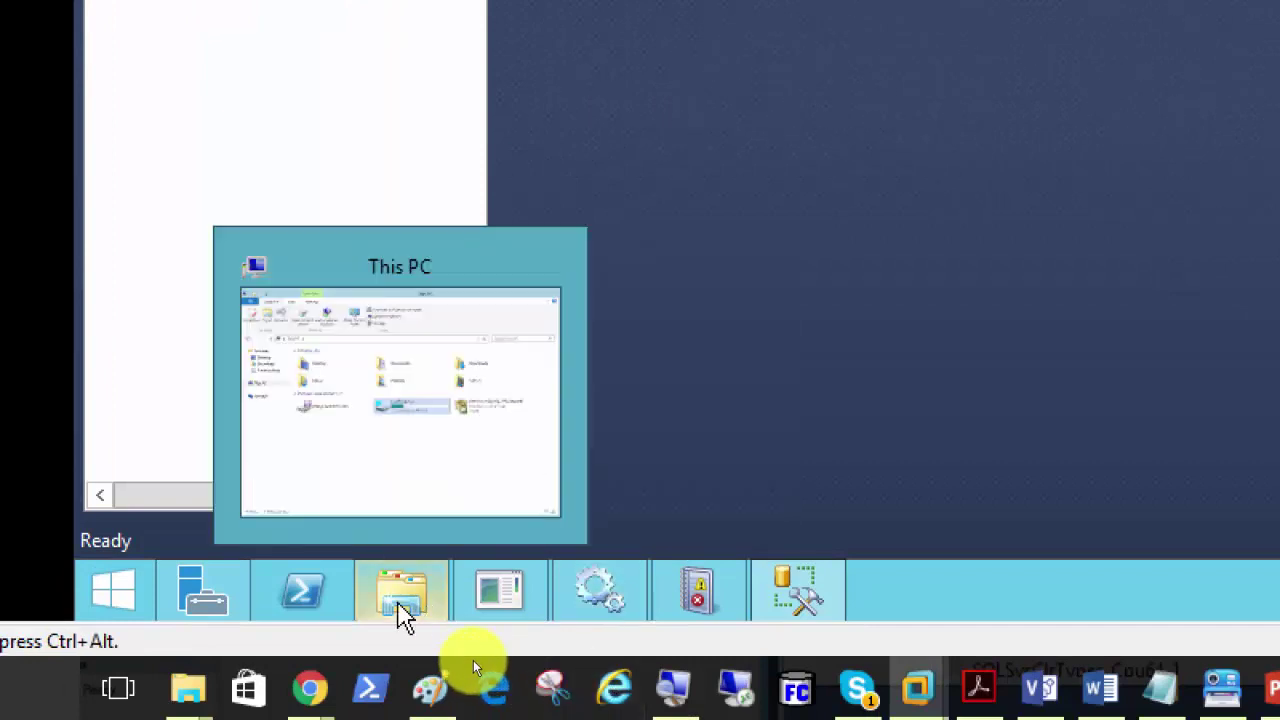
Step: Navigate File Explorer to C:\Program Files\Microsoft SQL Server
click(400, 466)
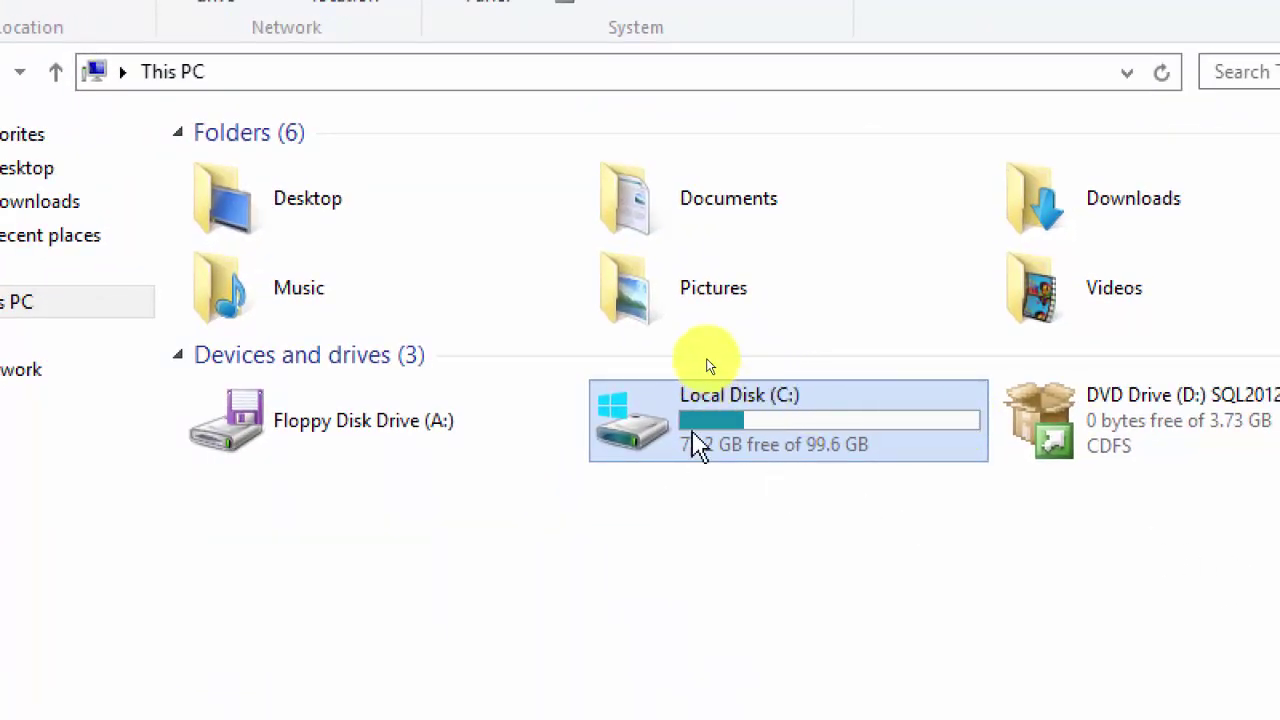
double_click(710, 440)
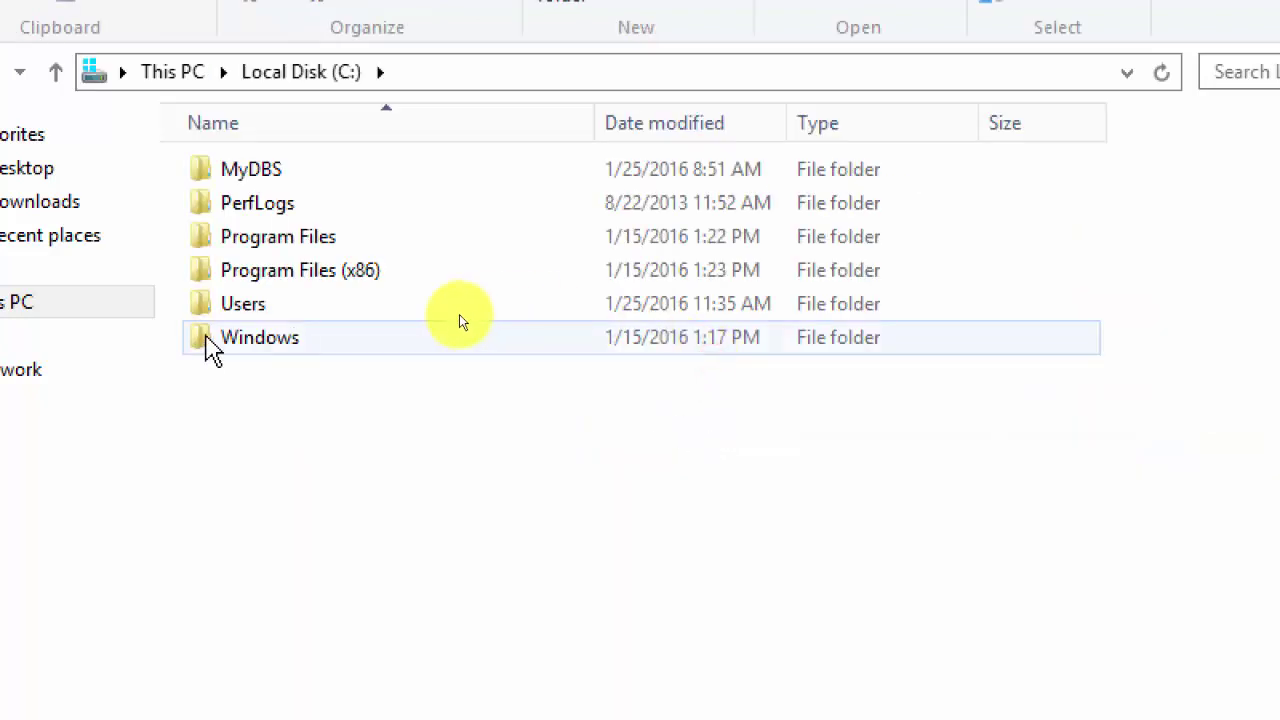
click(230, 345)
double_click(230, 345)
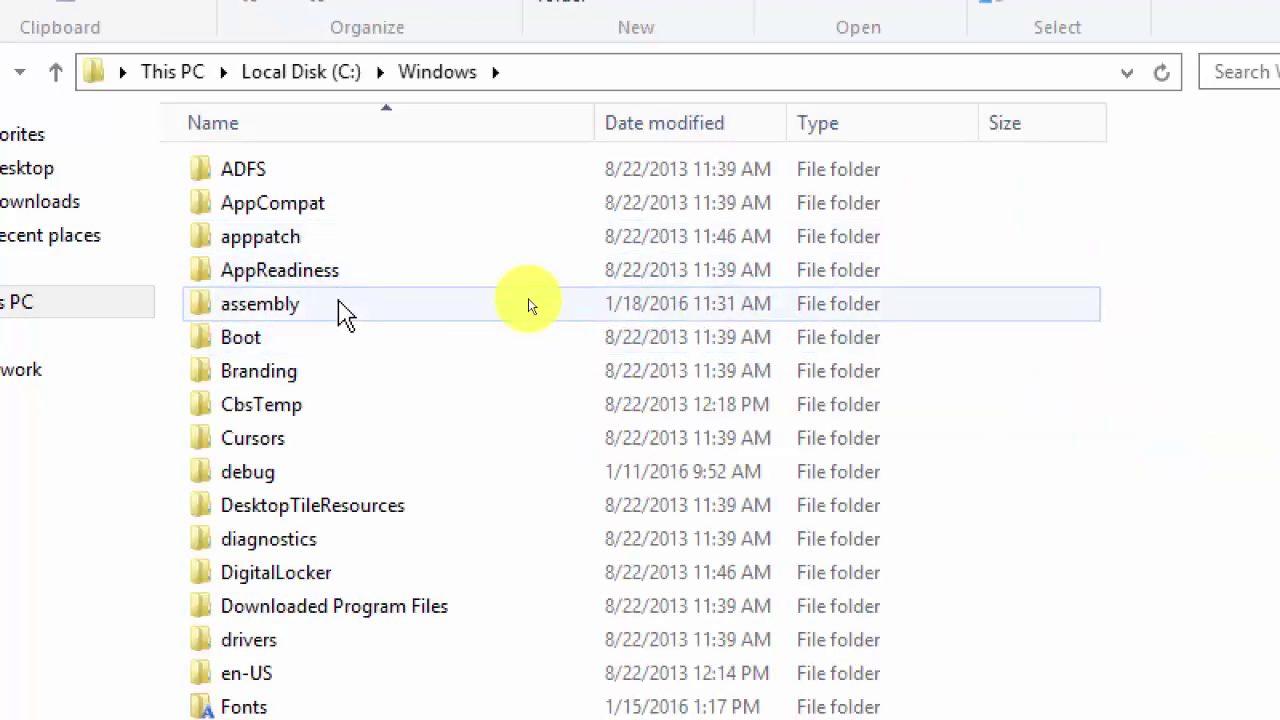
click(300, 72)
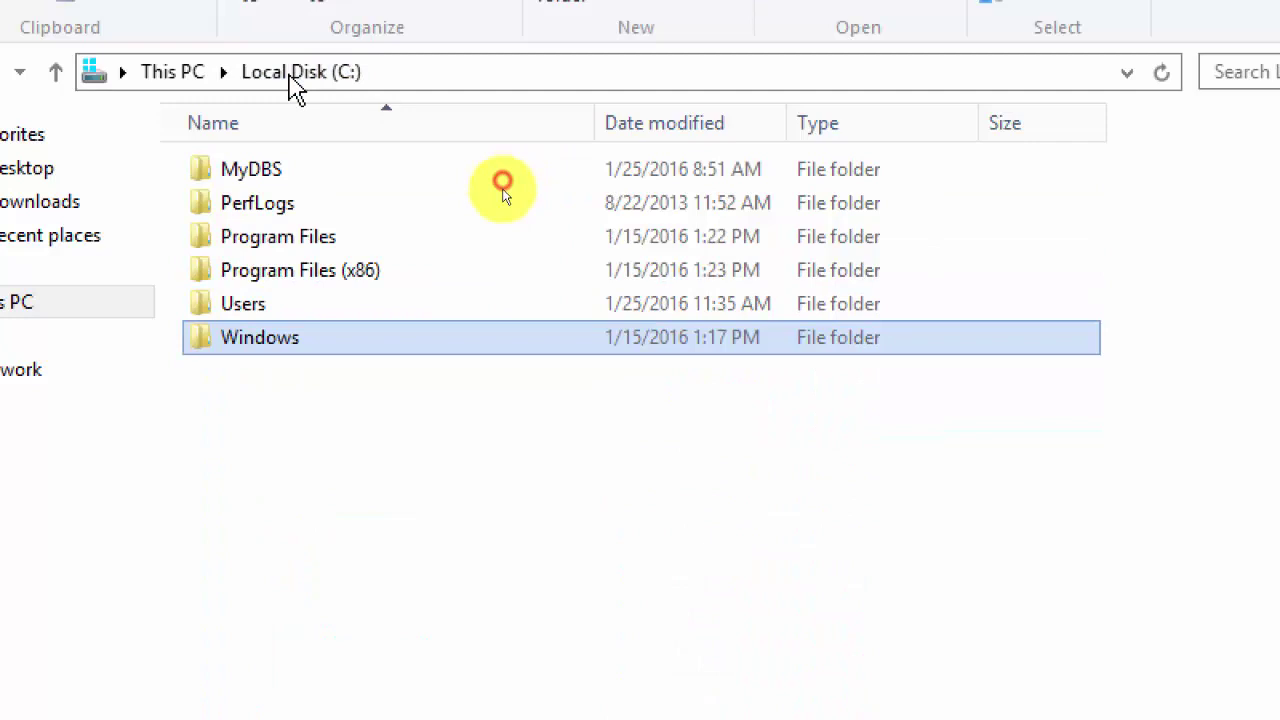
double_click(316, 240)
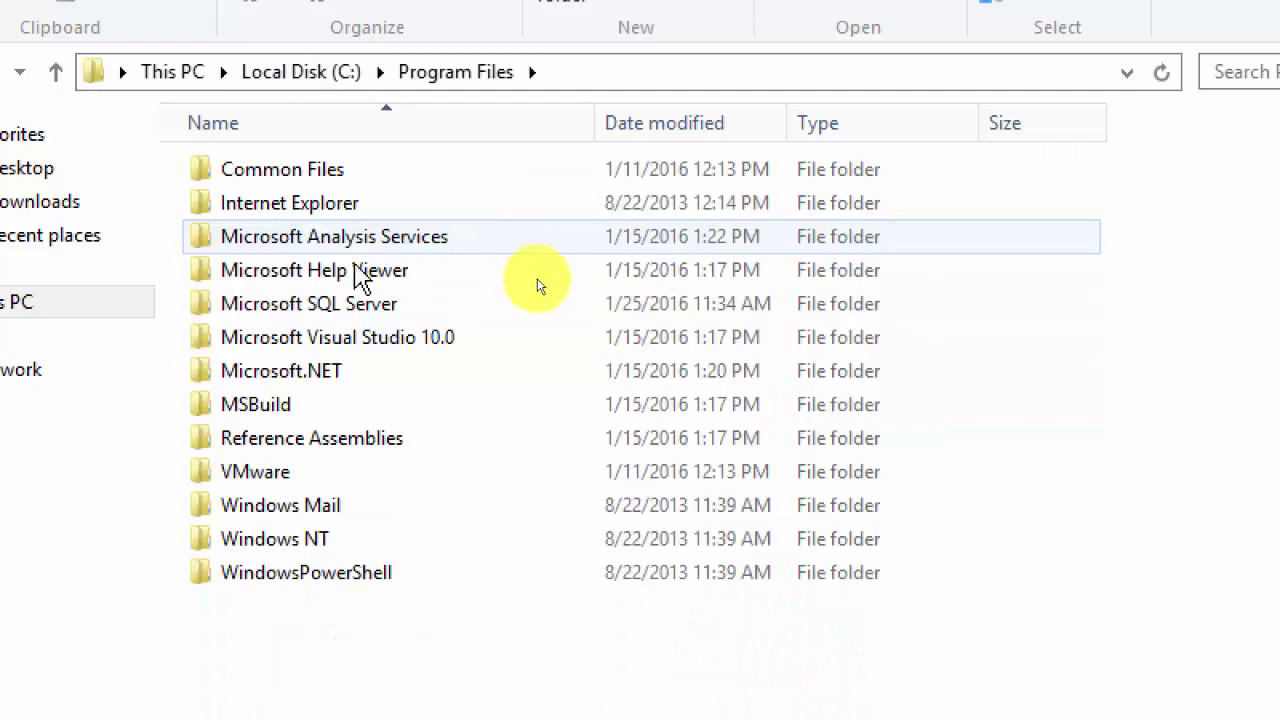
double_click(545, 305)
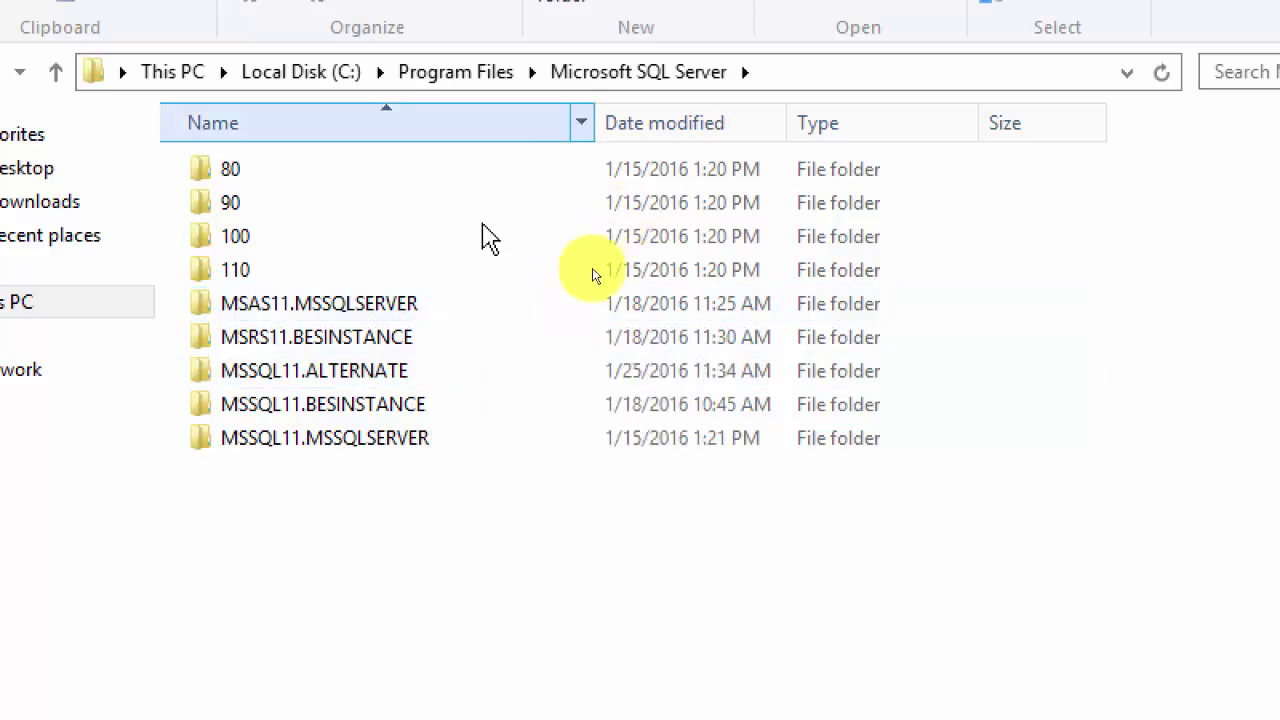
Step: Open MSSQL11.MSSQLSERVER\MSSQL\Log, granting folder access, to list its ERRORLOG files
double_click(567, 303)
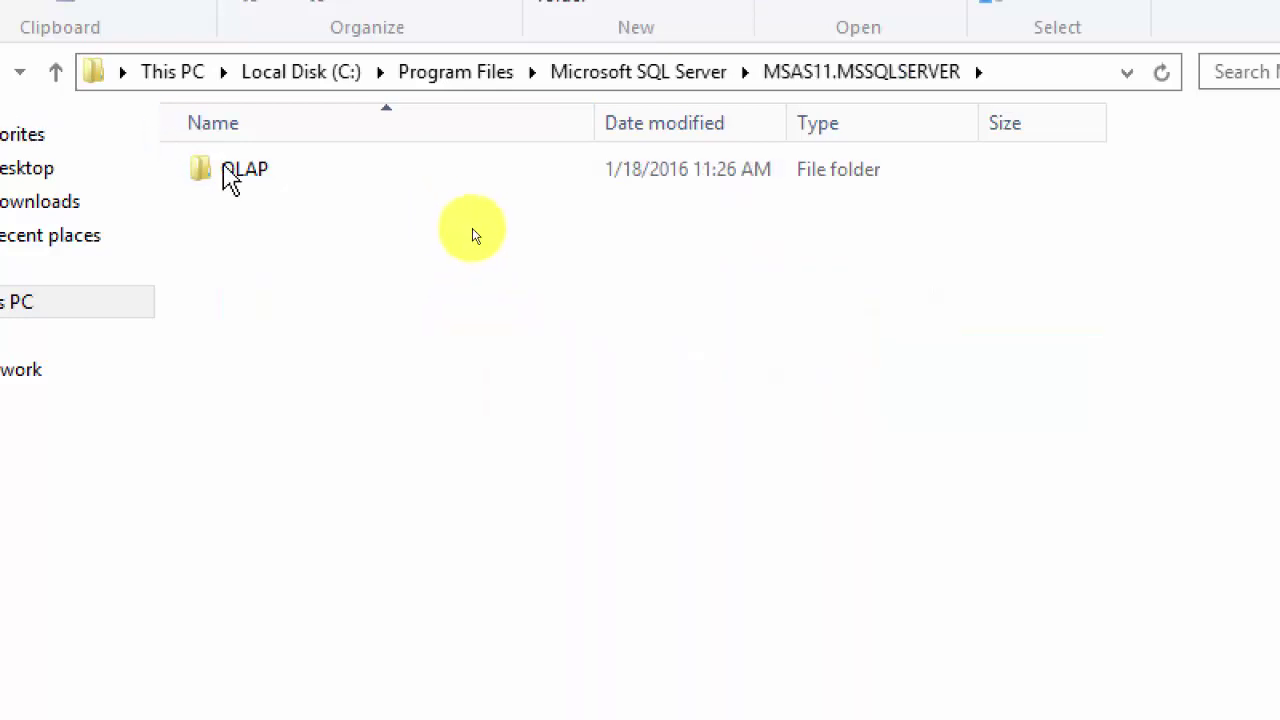
click(636, 74)
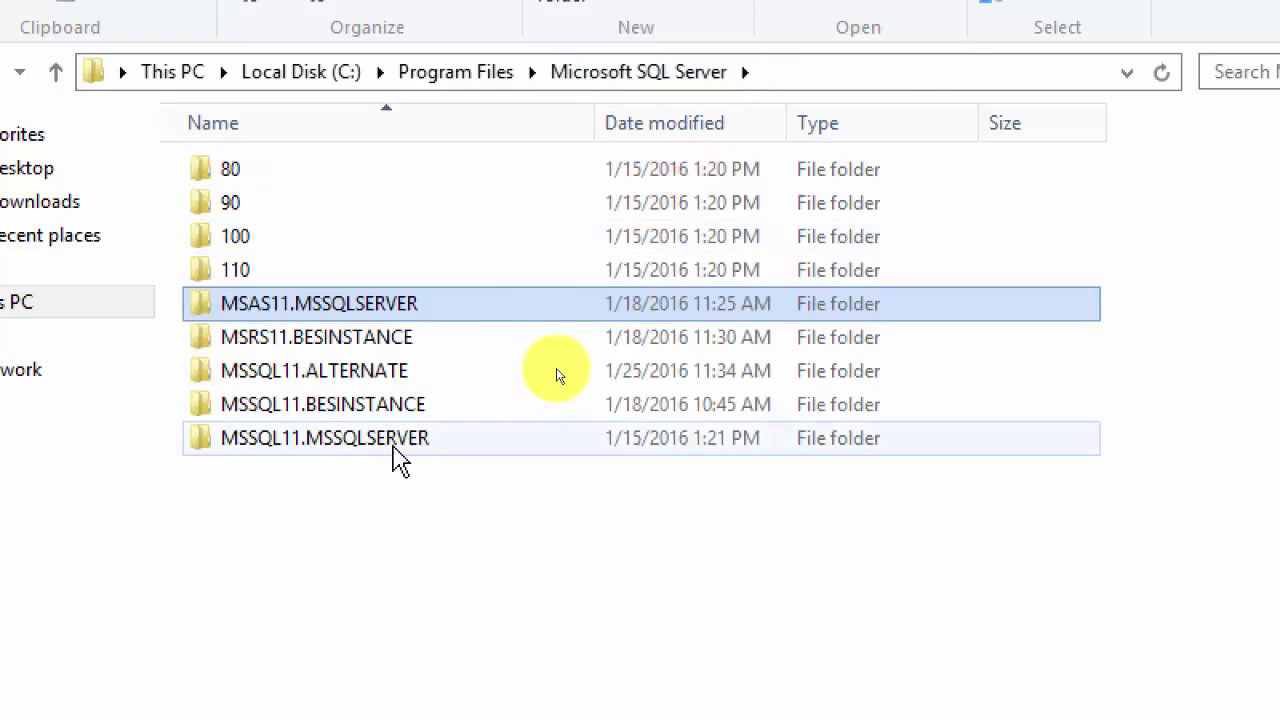
double_click(398, 446)
double_click(240, 170)
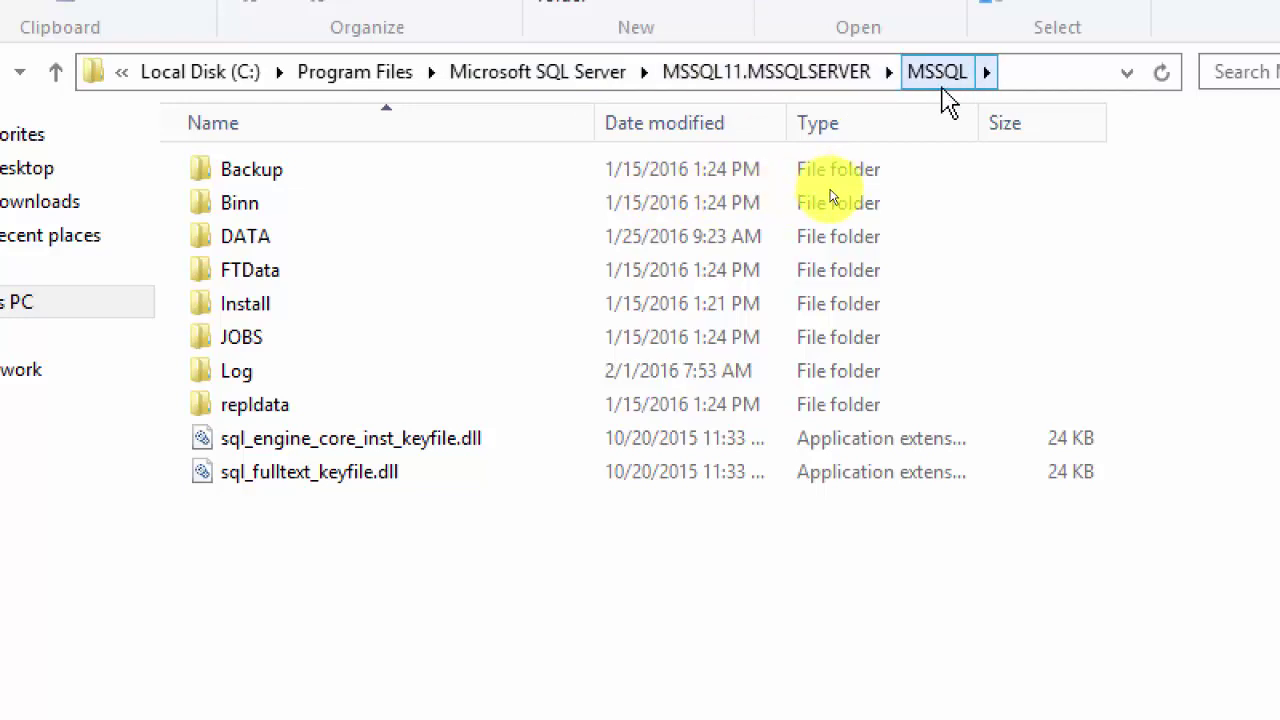
double_click(252, 369)
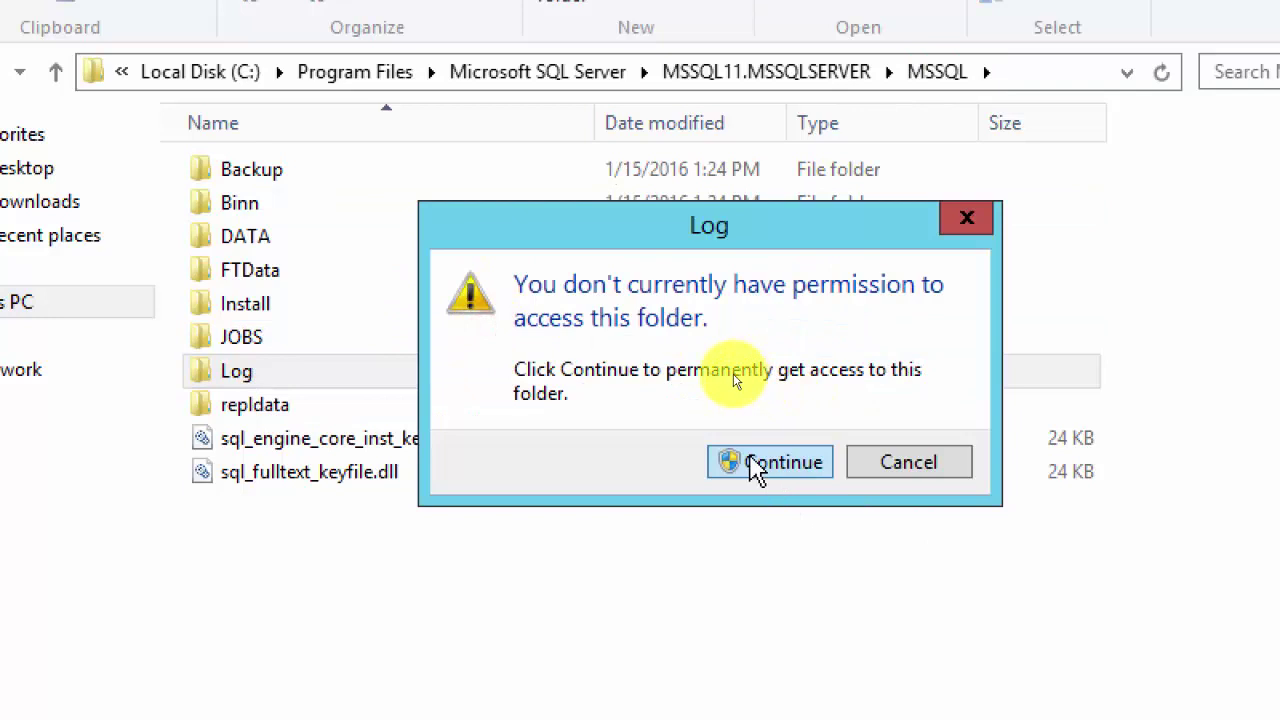
click(757, 466)
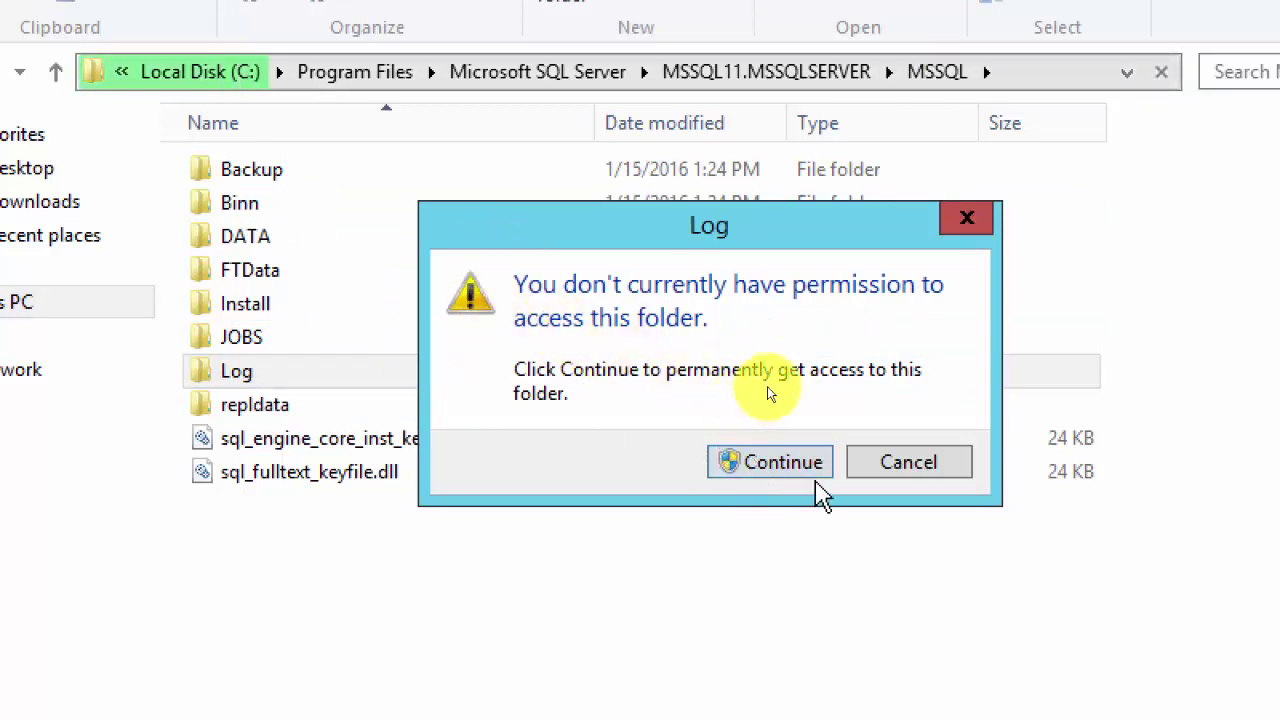
click(757, 461)
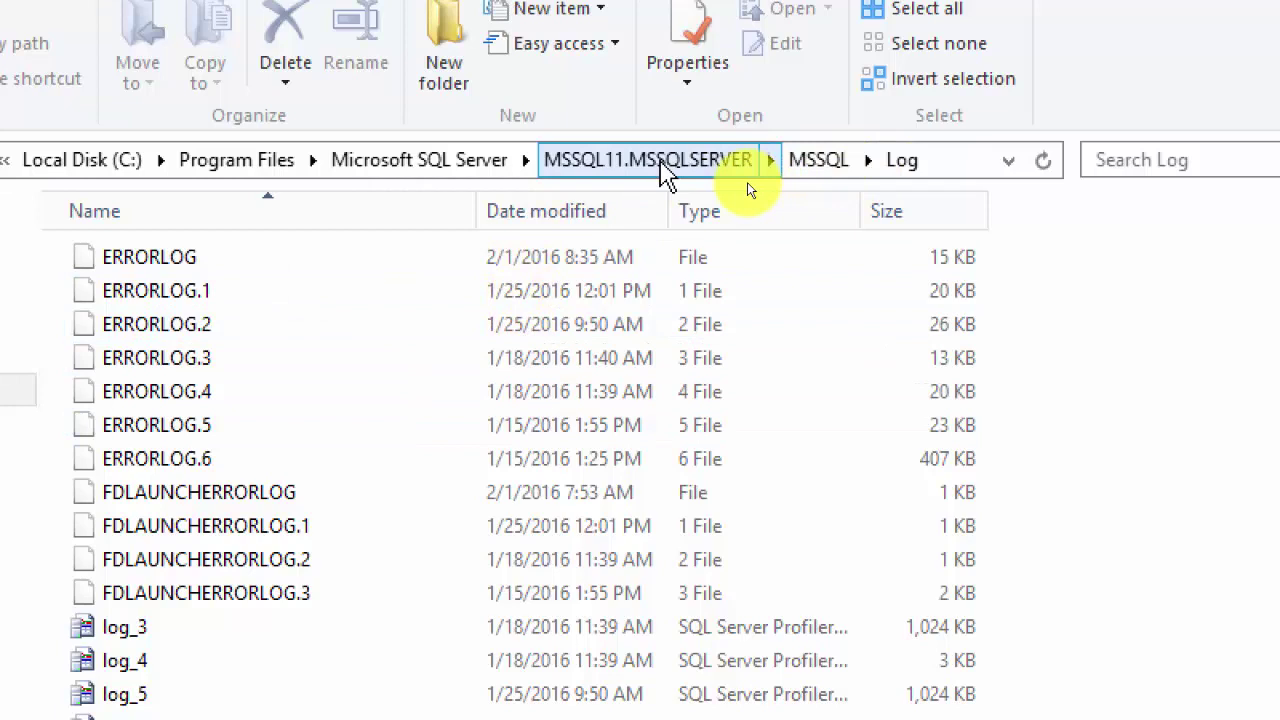
Step: Open MSSQL11.BESINSTANCE\MSSQL\Log and grant access to the folder
click(440, 165)
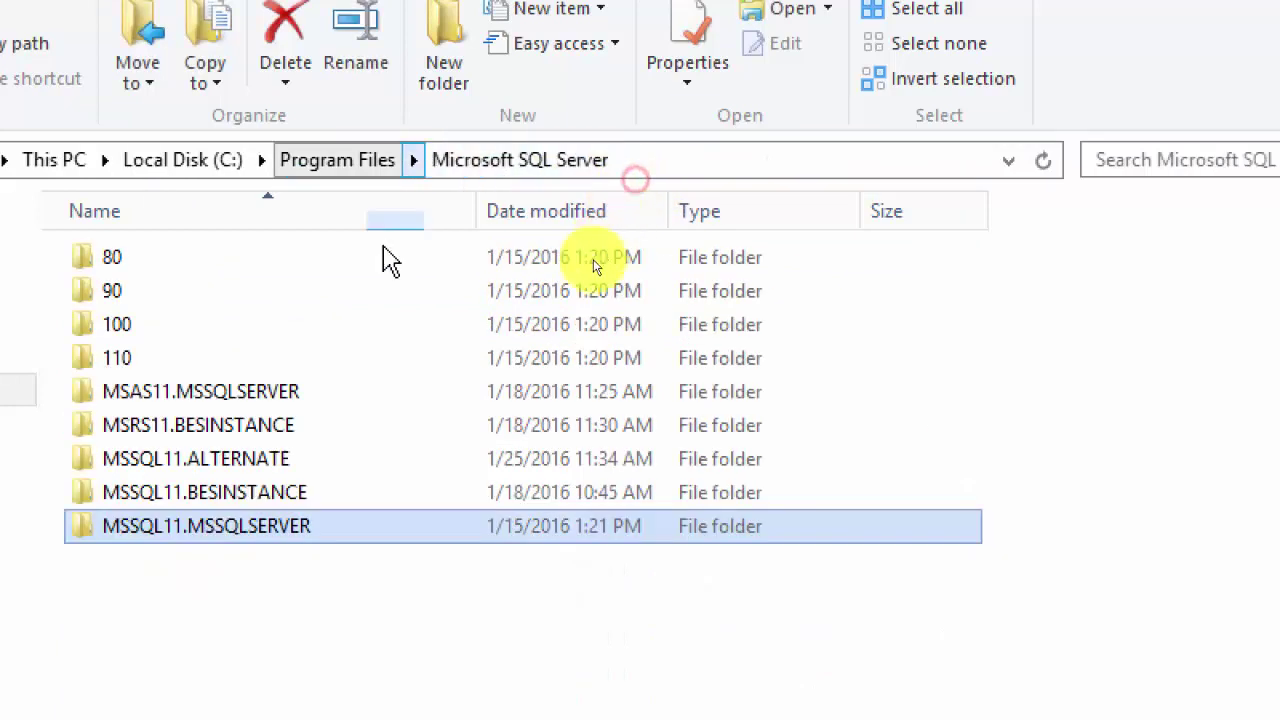
double_click(290, 428)
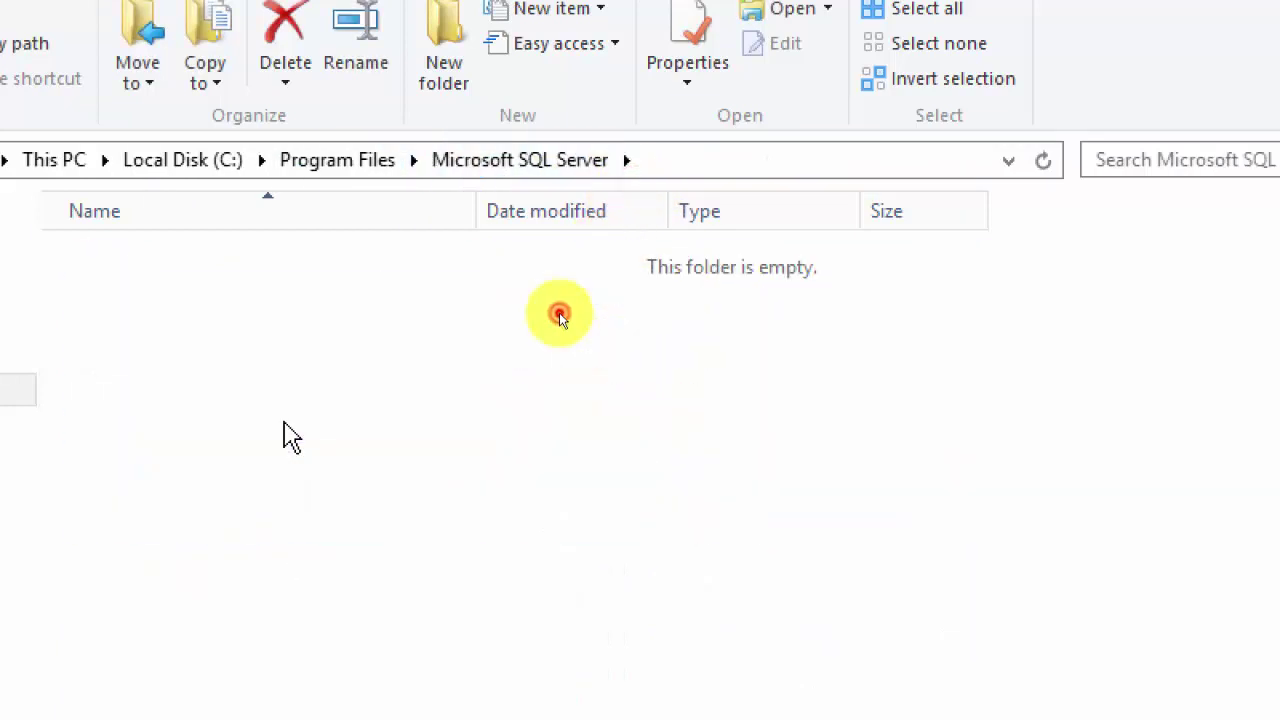
click(540, 165)
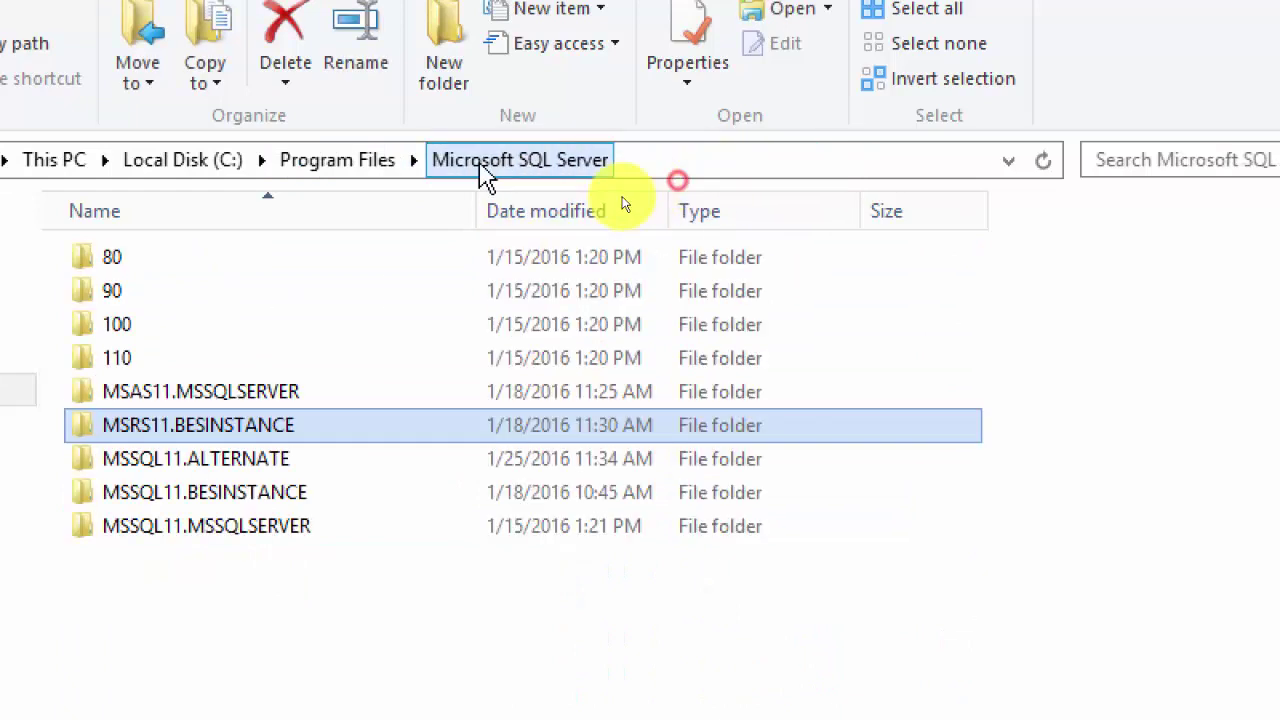
double_click(265, 496)
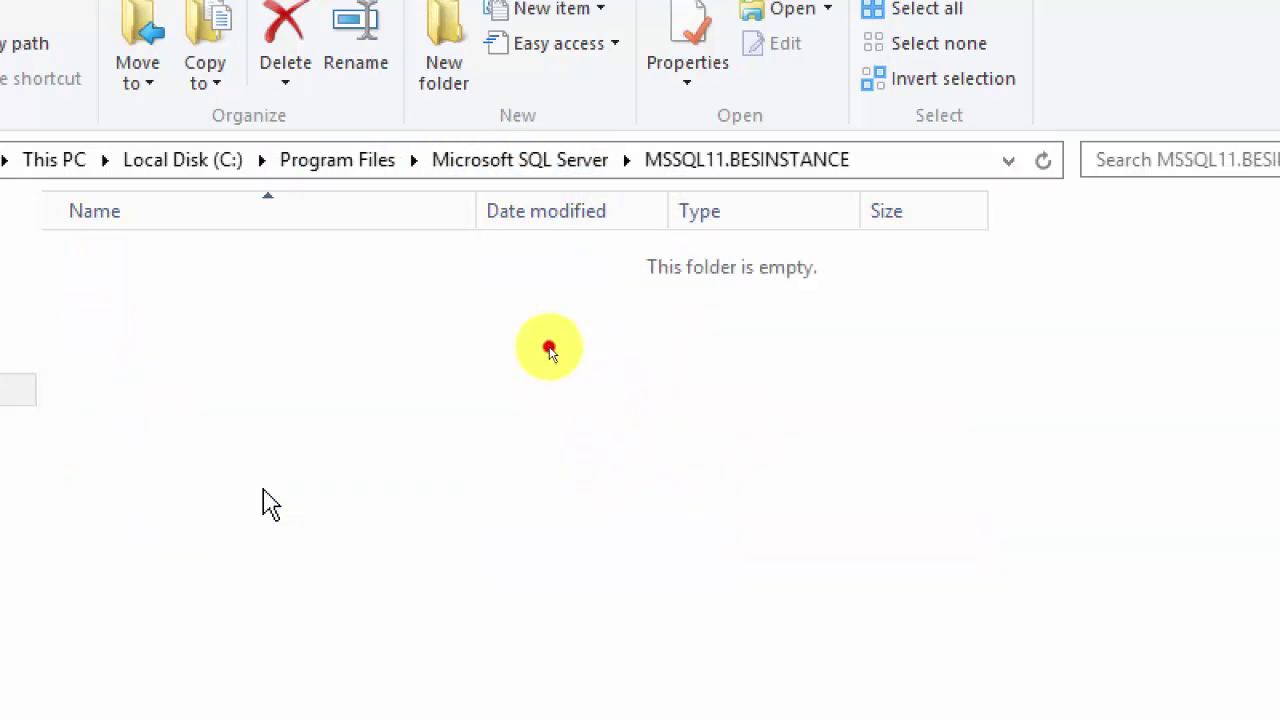
double_click(106, 260)
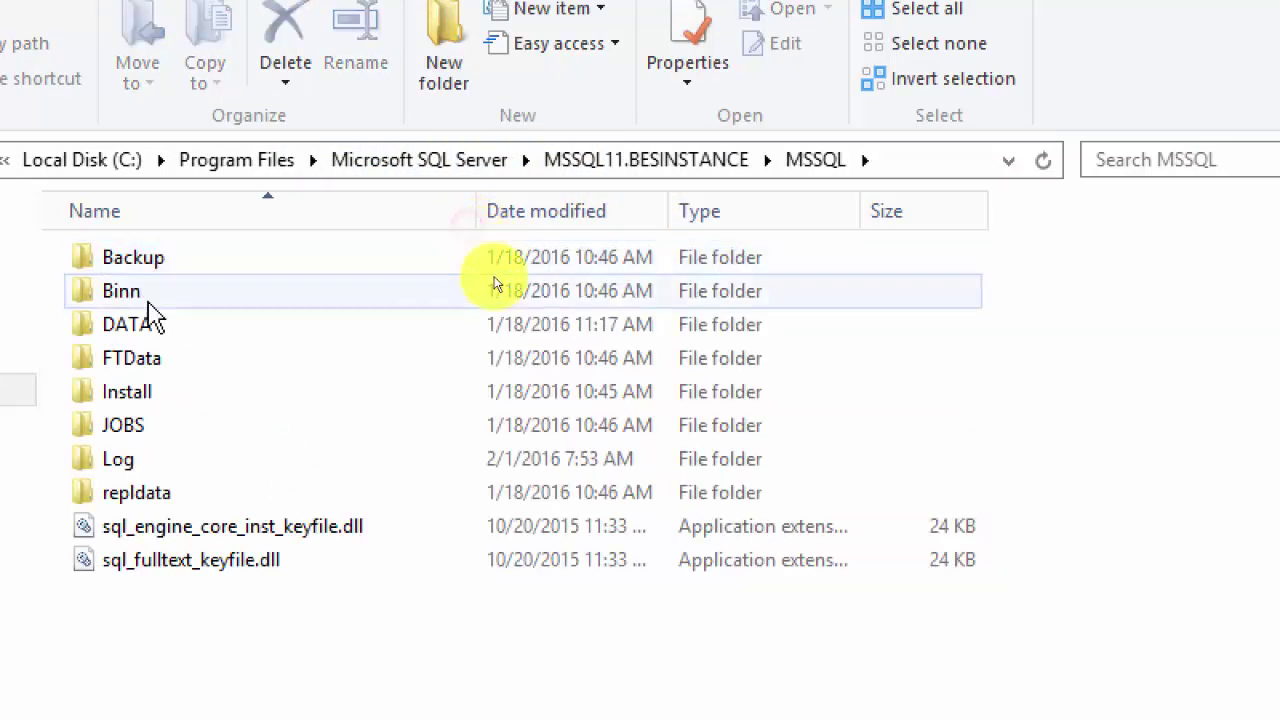
double_click(155, 460)
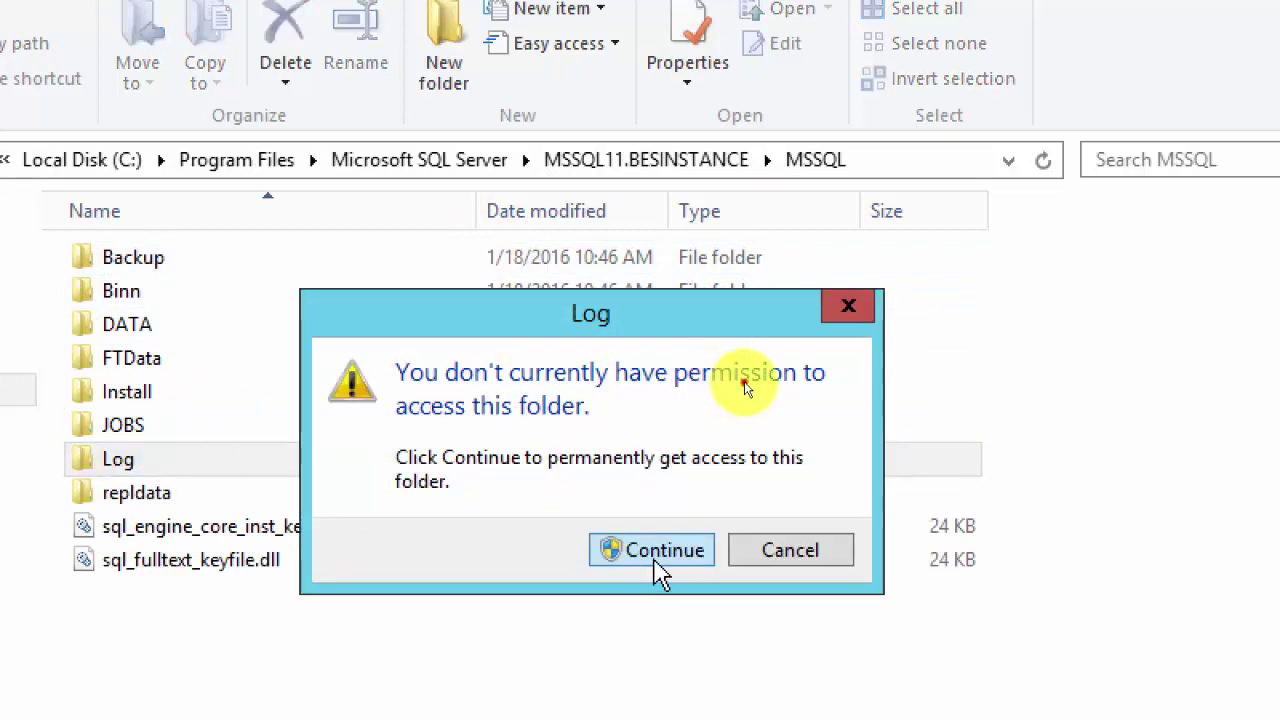
click(660, 552)
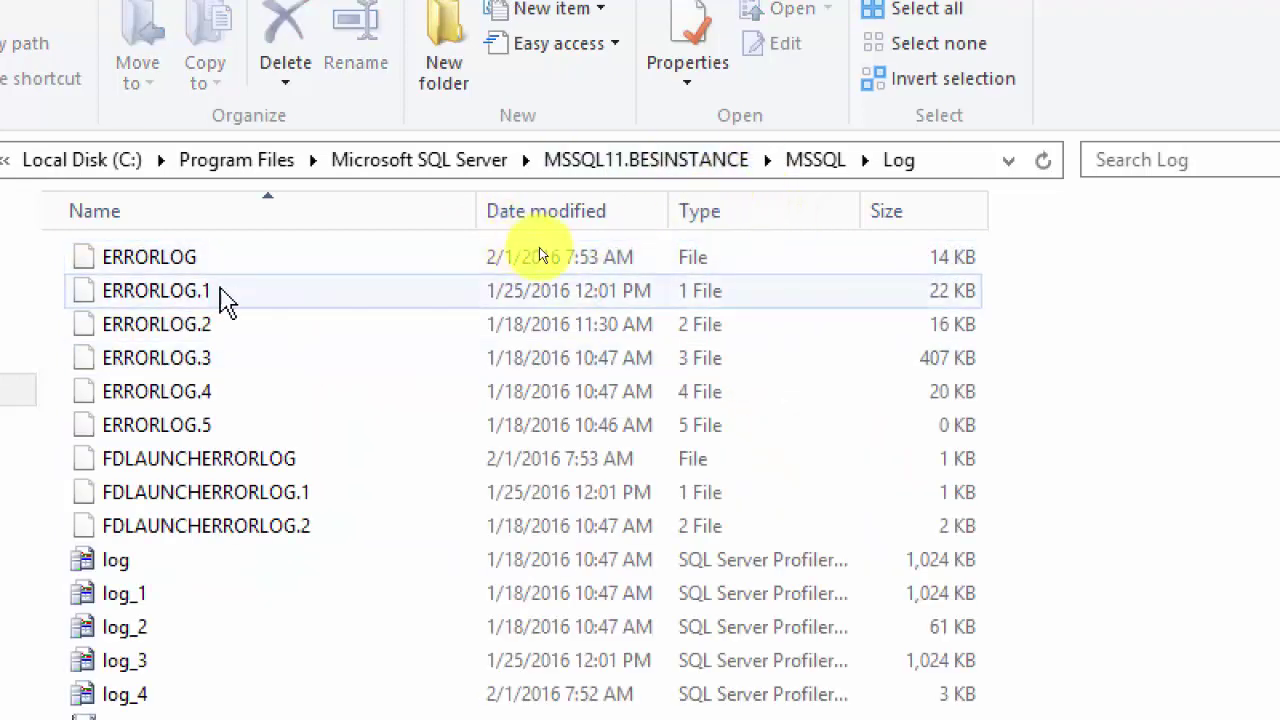
Step: Select the ERRORLOG.1 and ERRORLOG.5 files in the BESINSTANCE Log folder
click(235, 298)
click(255, 432)
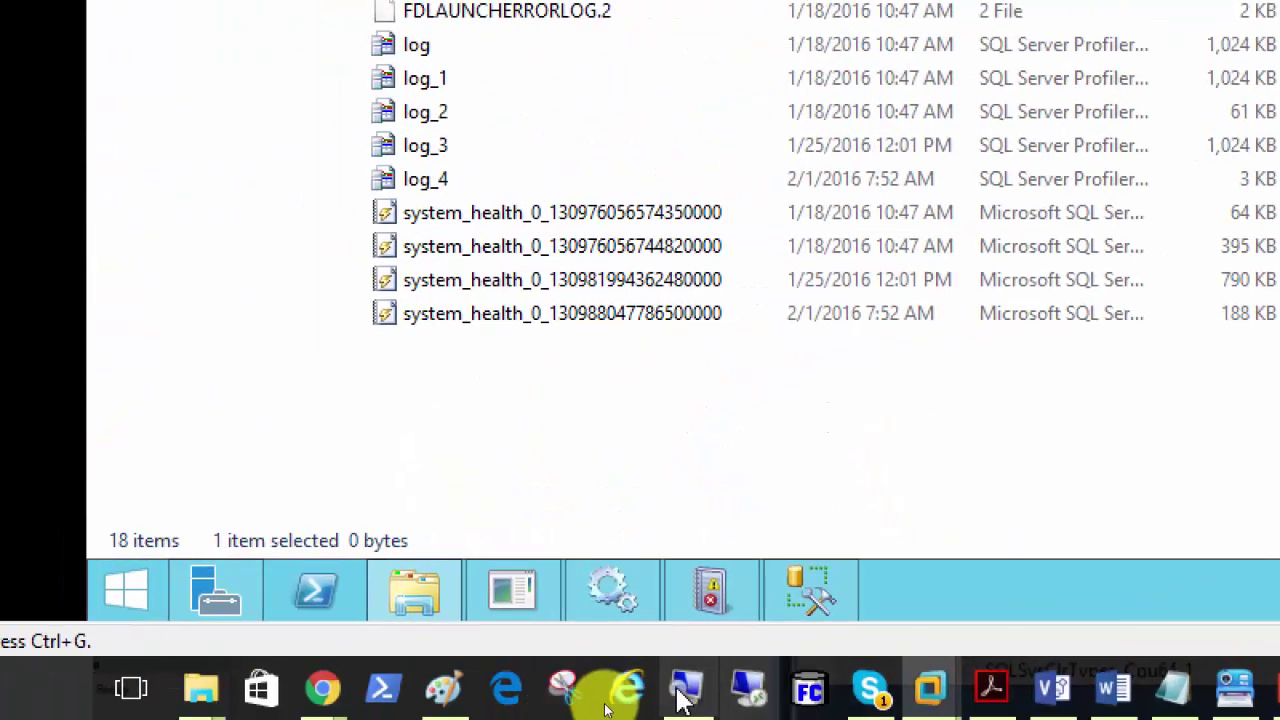
click(495, 708)
click(575, 492)
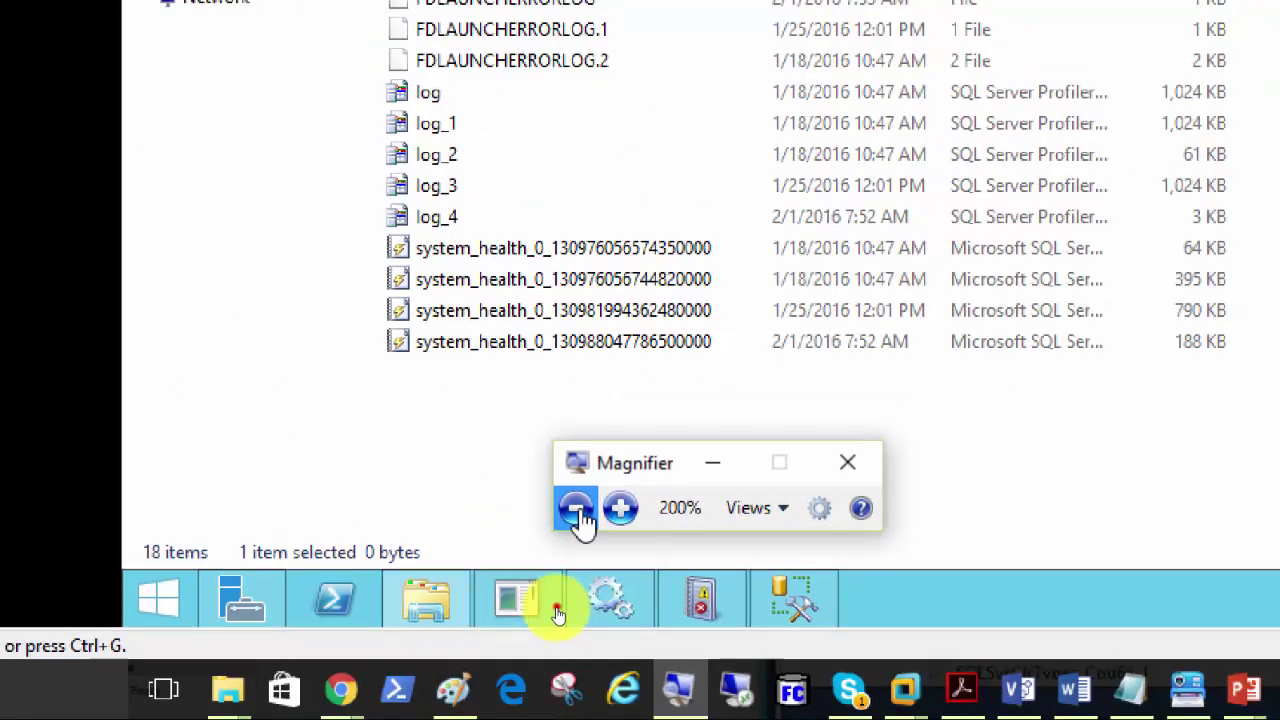
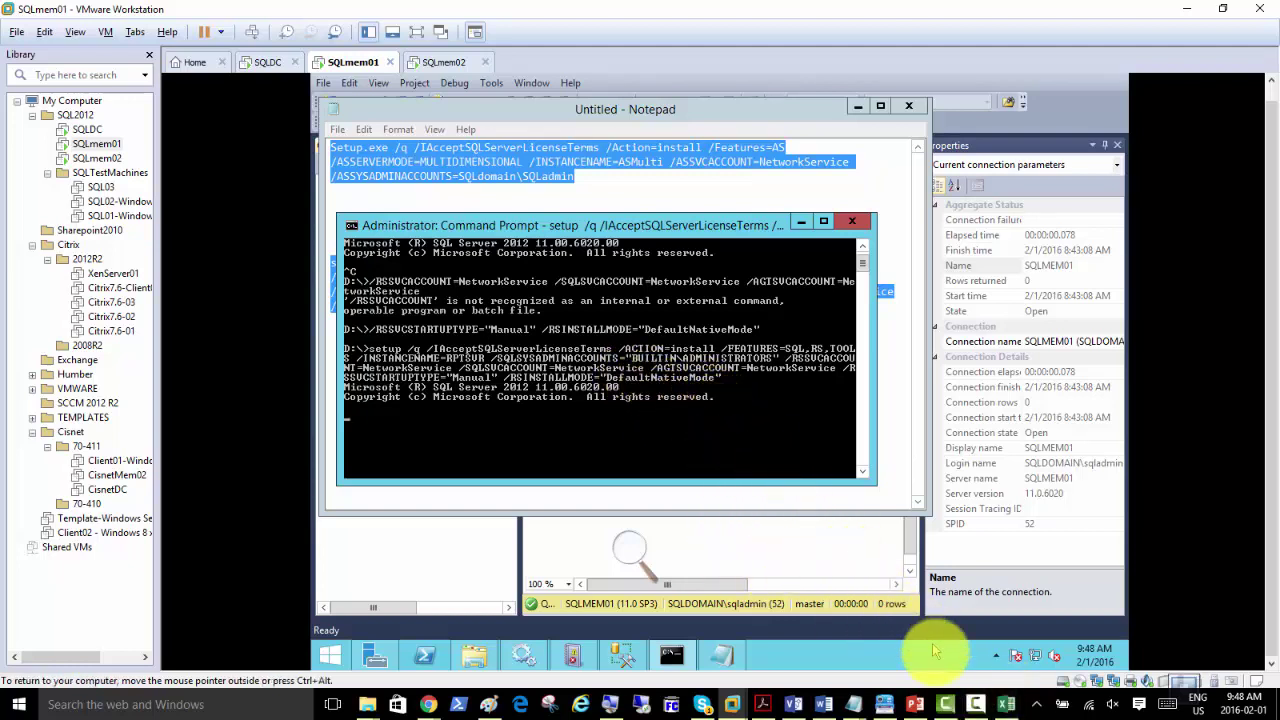
Step: Bring up the Camtasia recorder, move its panel aside, and pause the recording
click(975, 704)
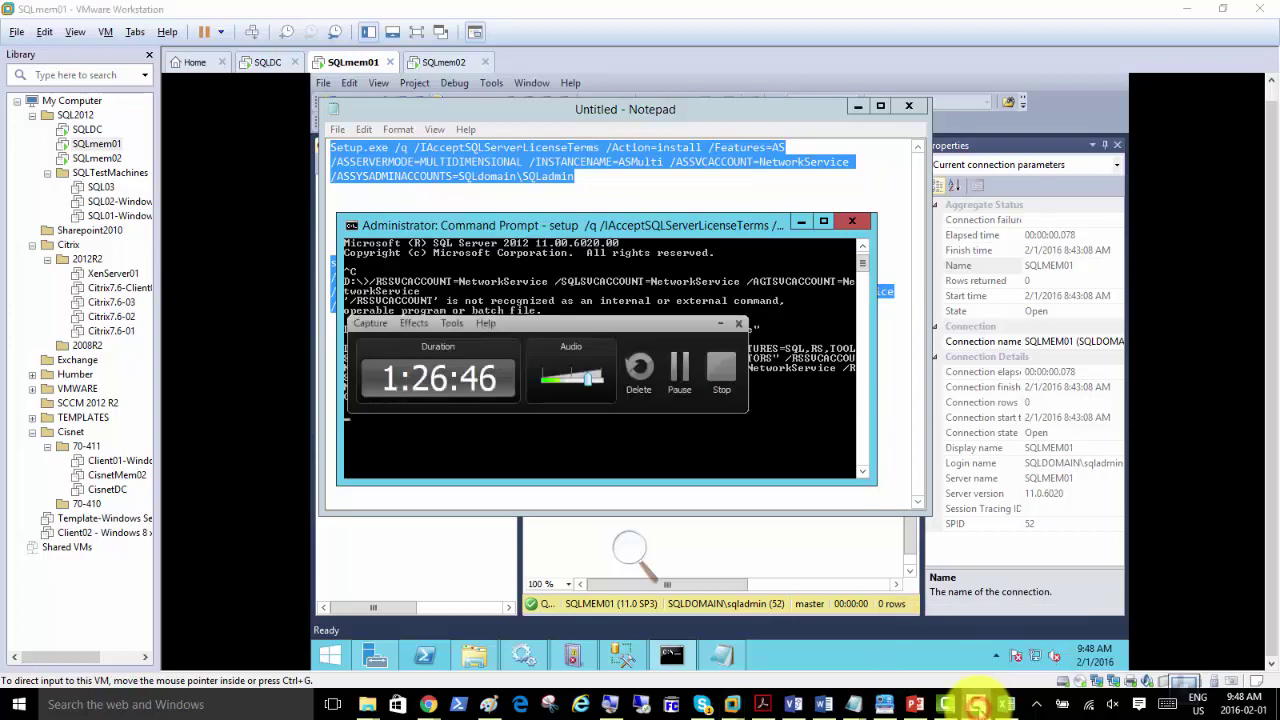
drag(605, 344, 968, 344)
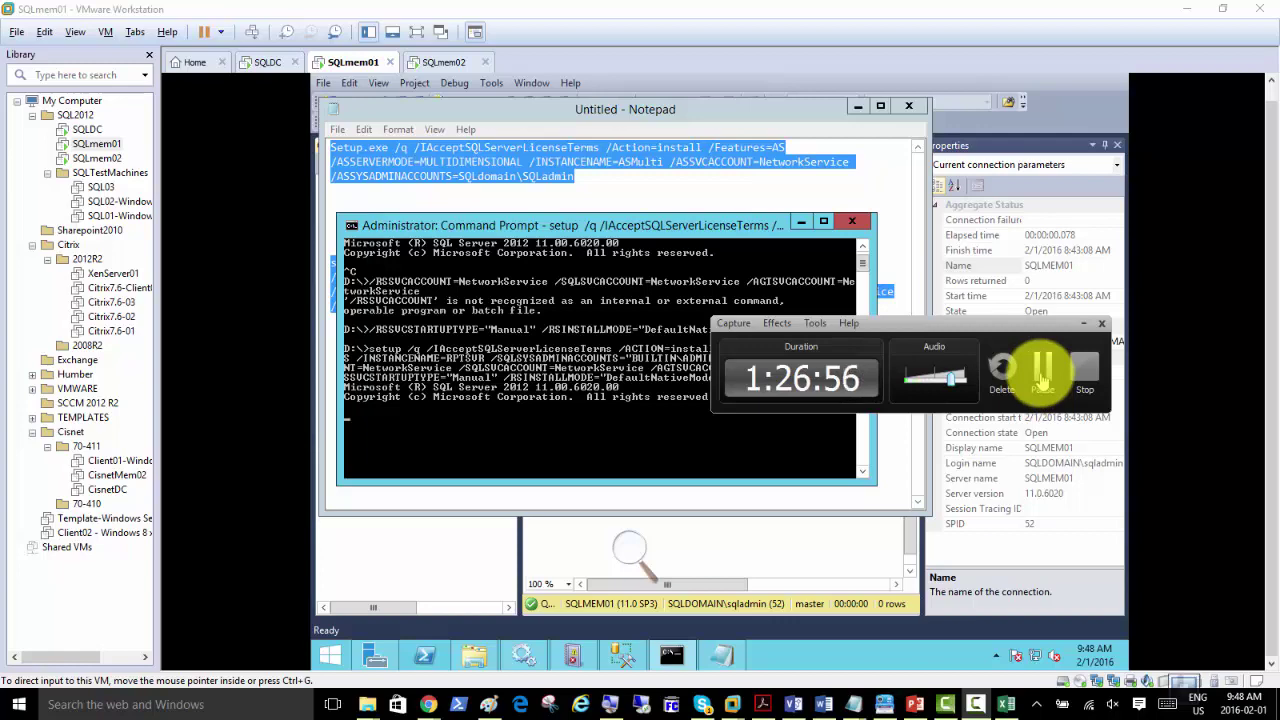
click(1041, 372)
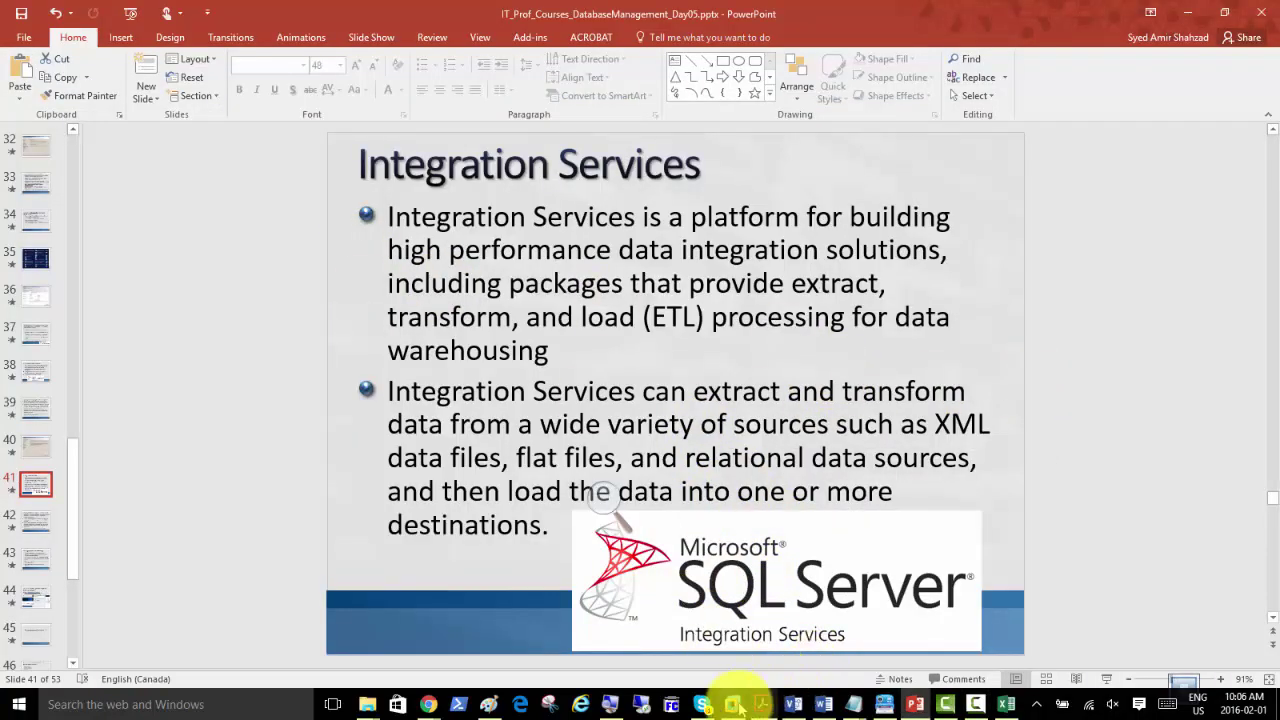
Step: Switch from PowerPoint back to the SQLmem01 VMware Workstation window
mouse_move(733, 702)
click(786, 612)
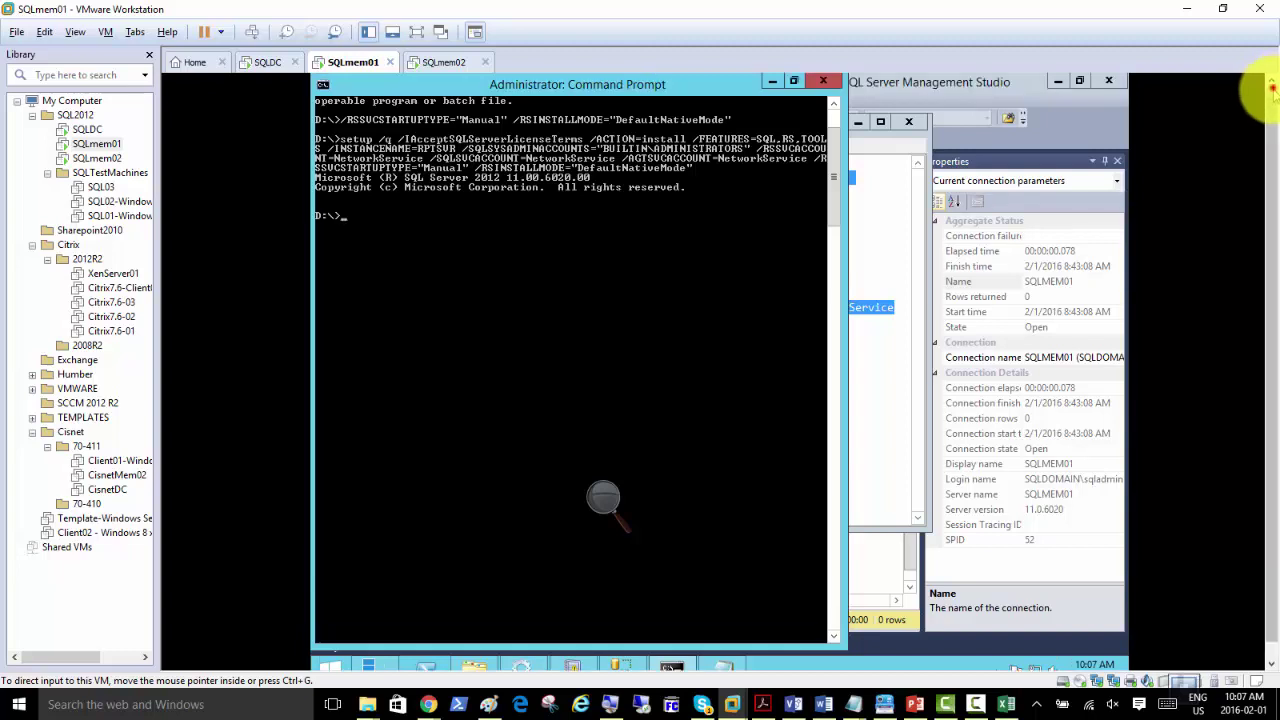
Step: Minimize Command Prompt and Notepad, then list SSMS server types under Connect
click(772, 81)
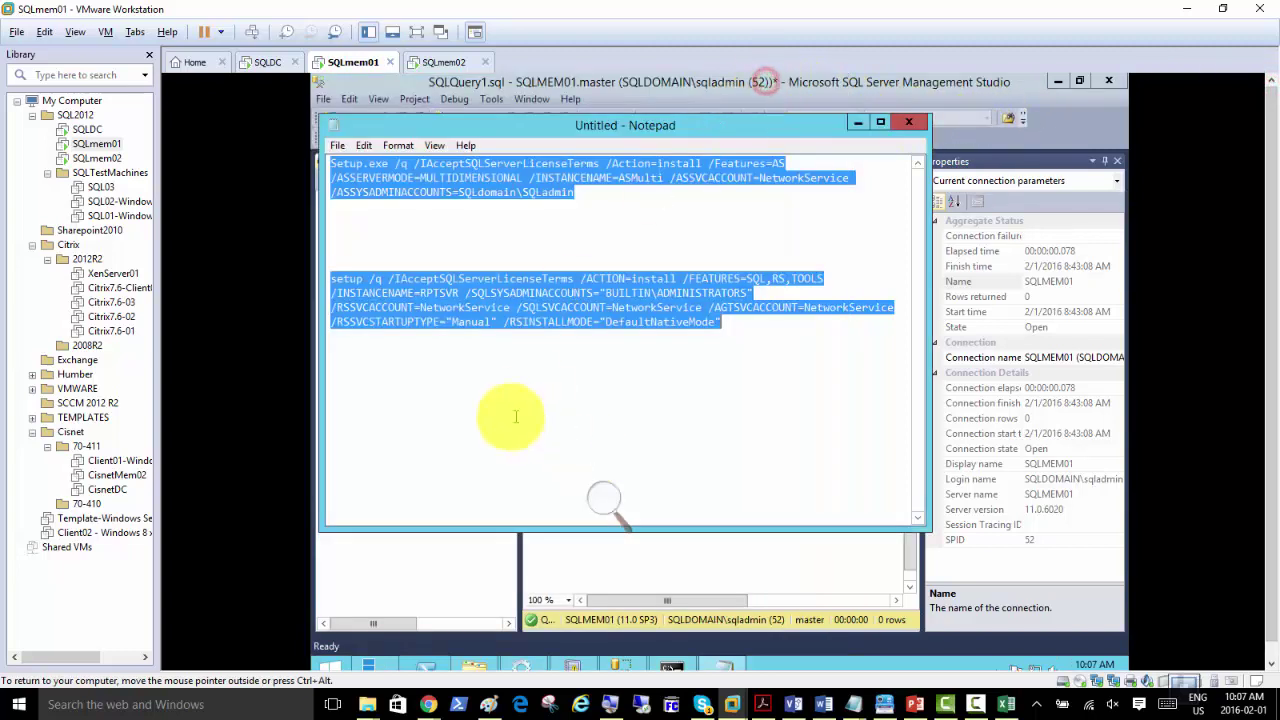
click(858, 123)
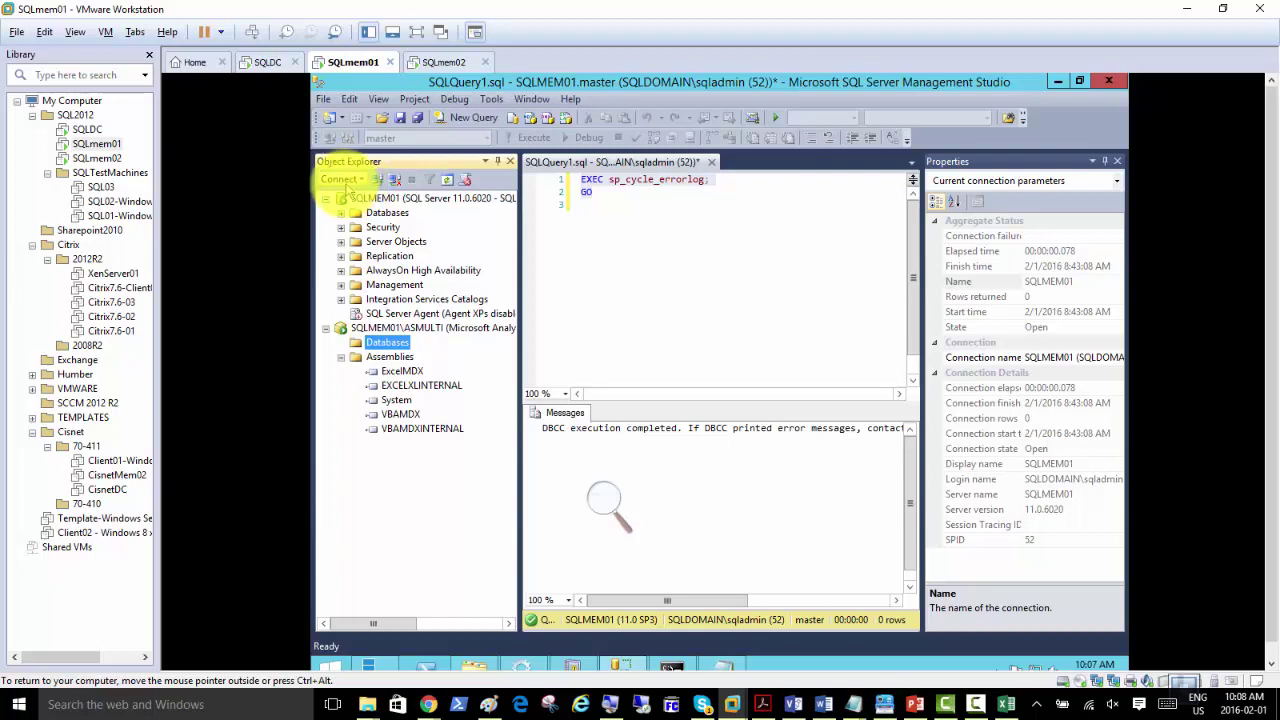
click(340, 179)
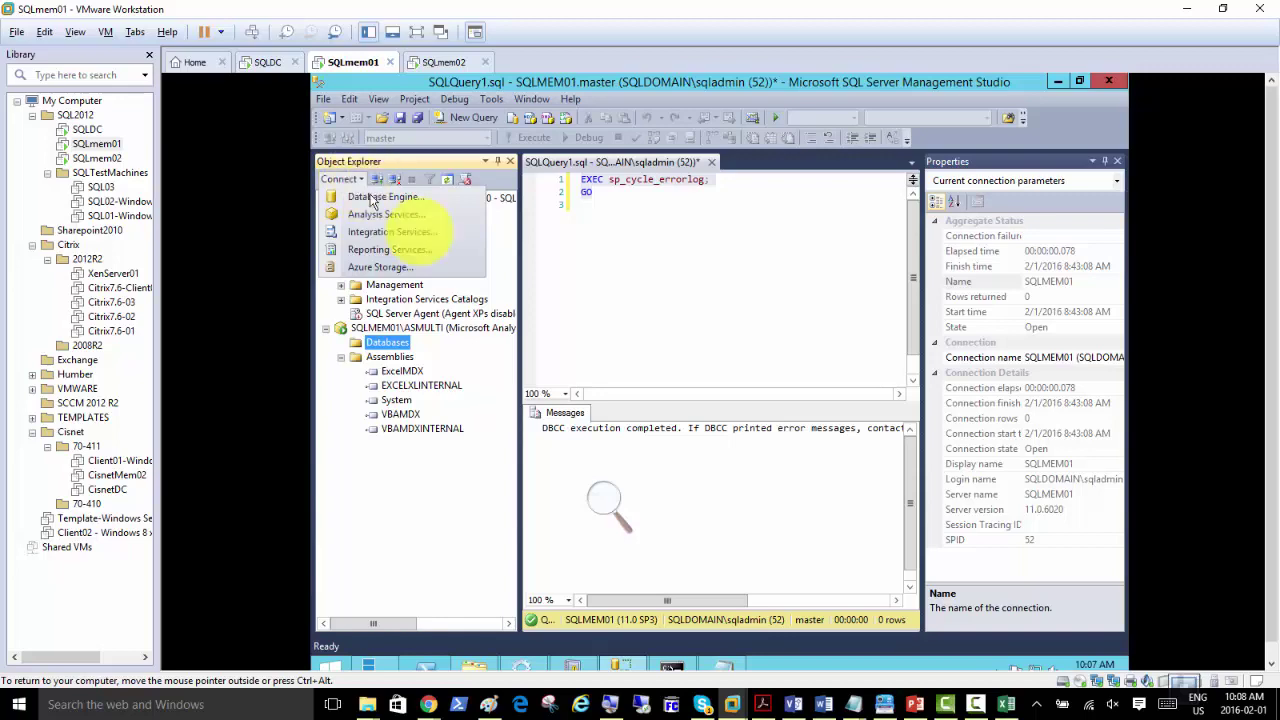
Step: Magnify the screen to 200% and hide the Magnifier window
click(602, 495)
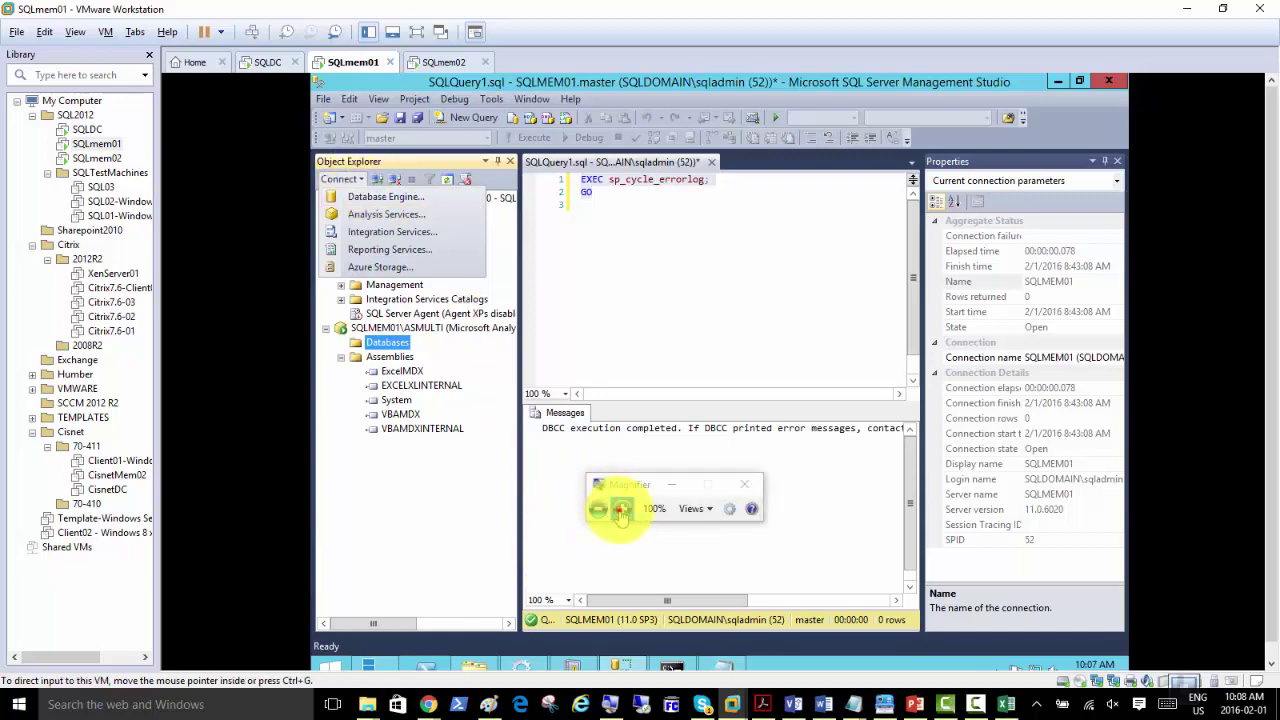
click(622, 508)
click(729, 460)
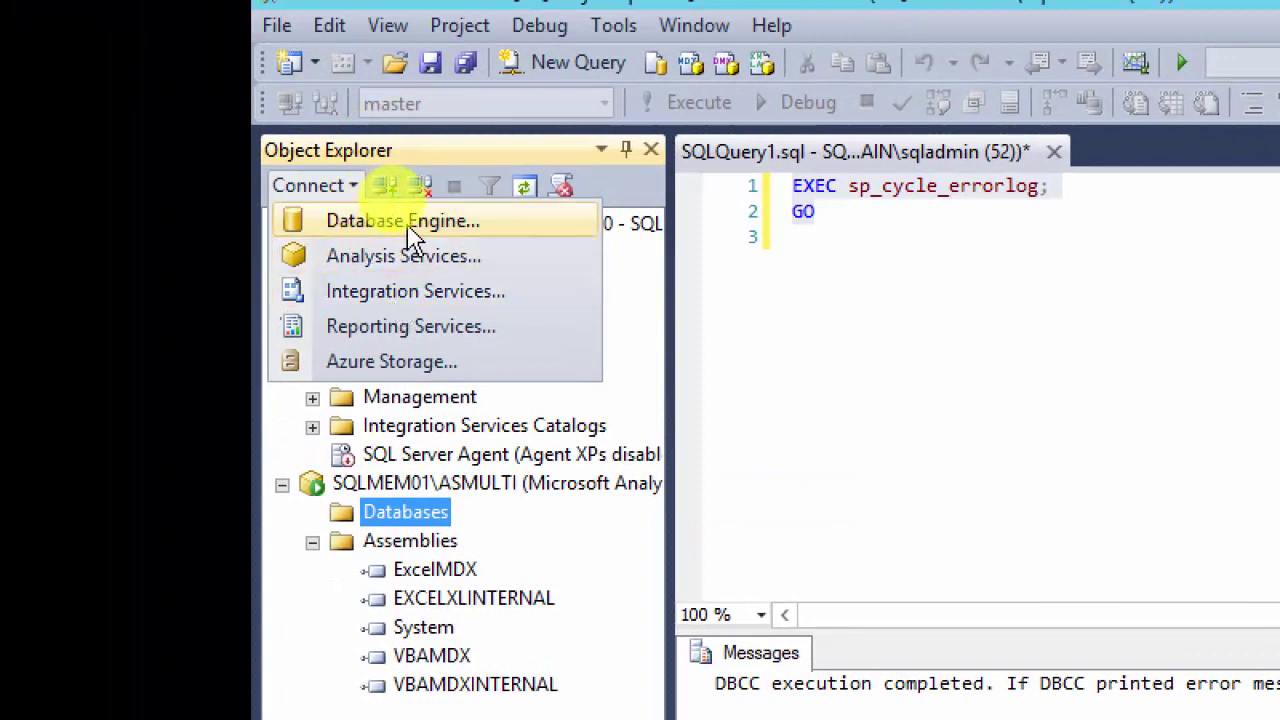
Step: Connect SSMS to Reporting Services server SQLMEM01\RPTSVR, browsed from the local instances
click(425, 338)
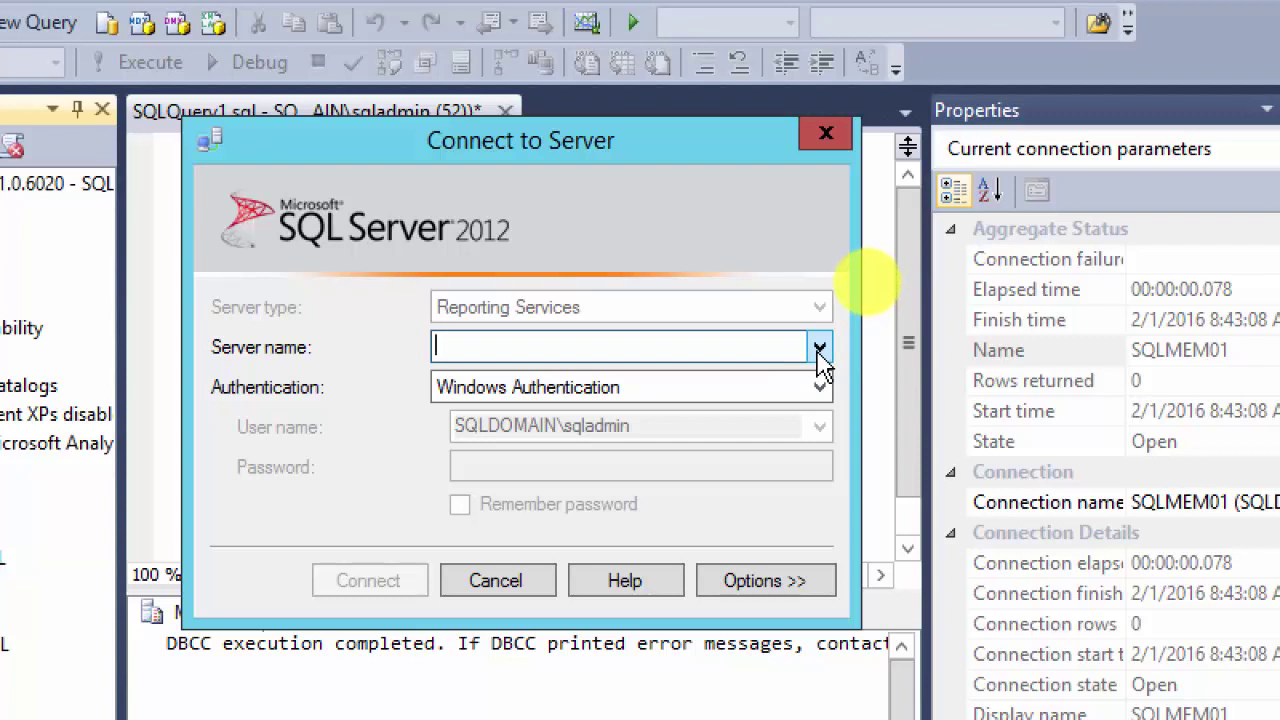
click(819, 348)
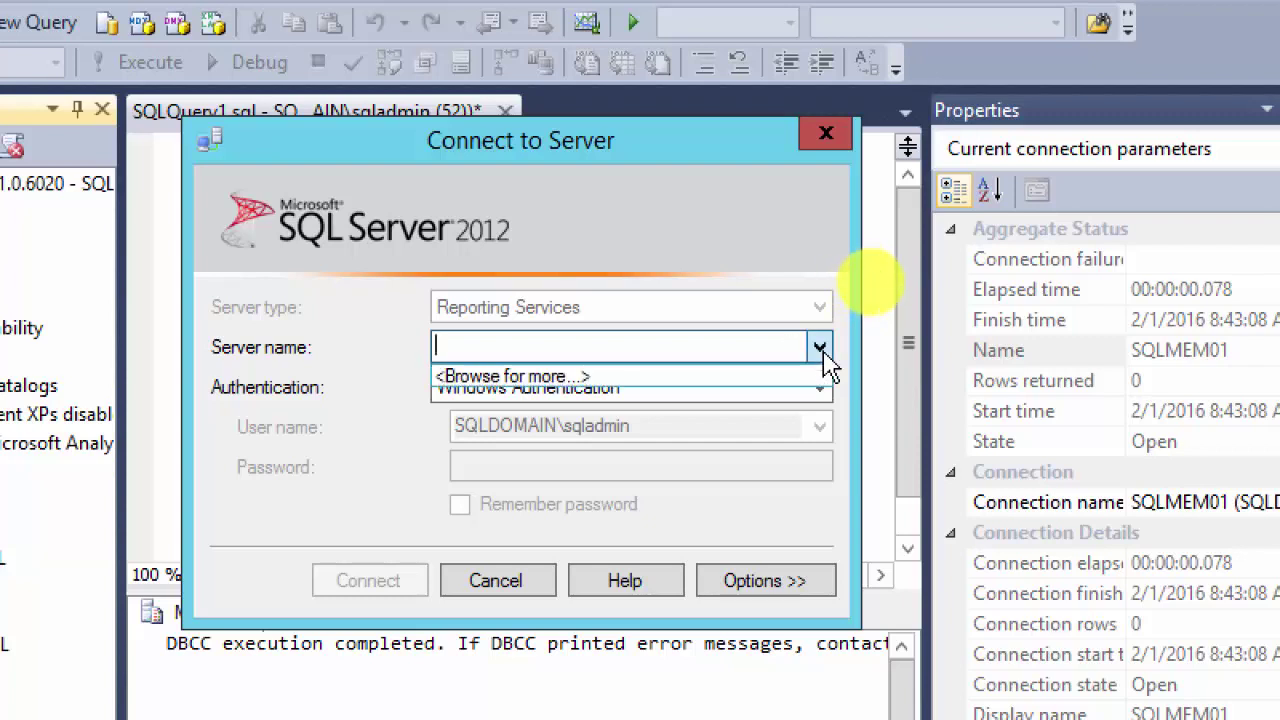
click(700, 378)
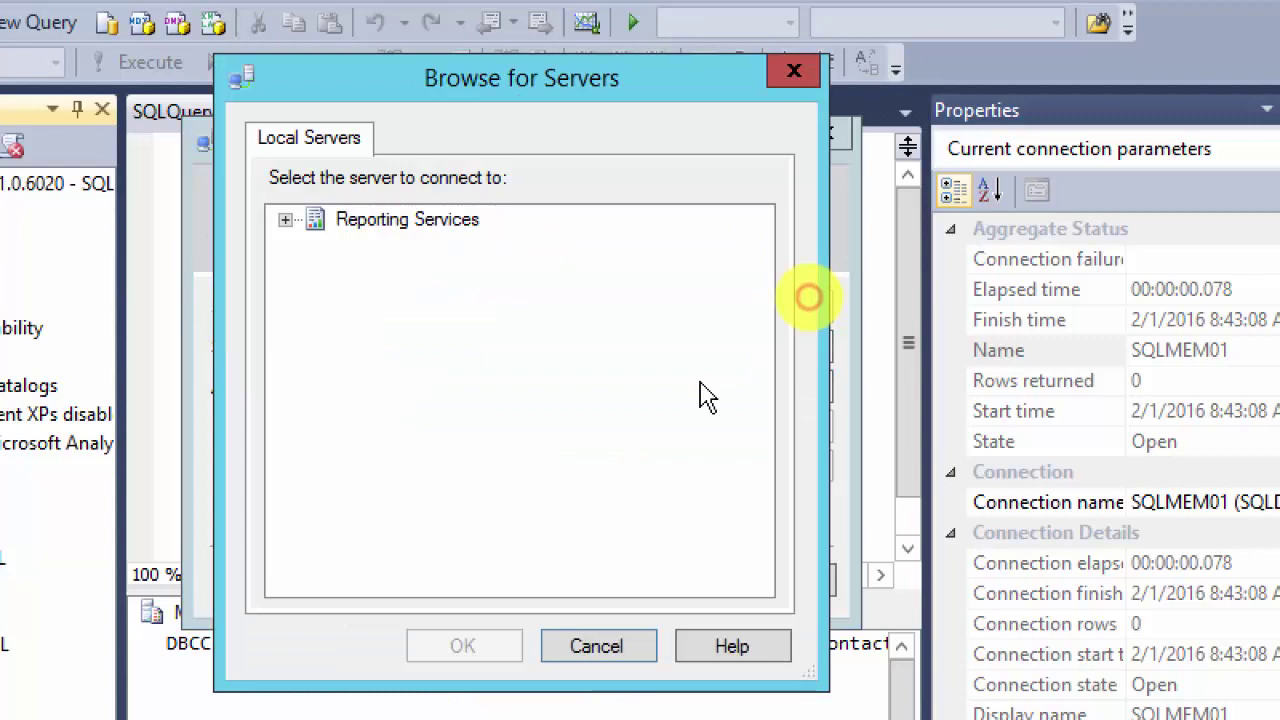
click(284, 221)
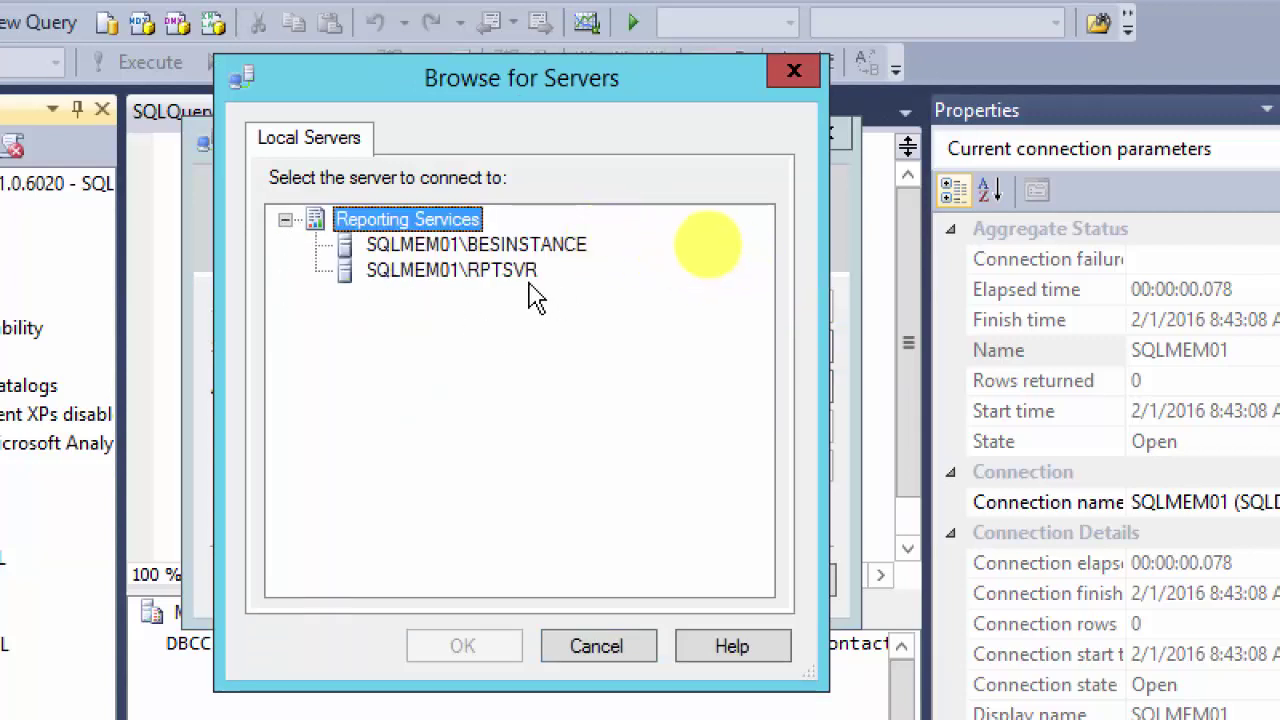
click(488, 288)
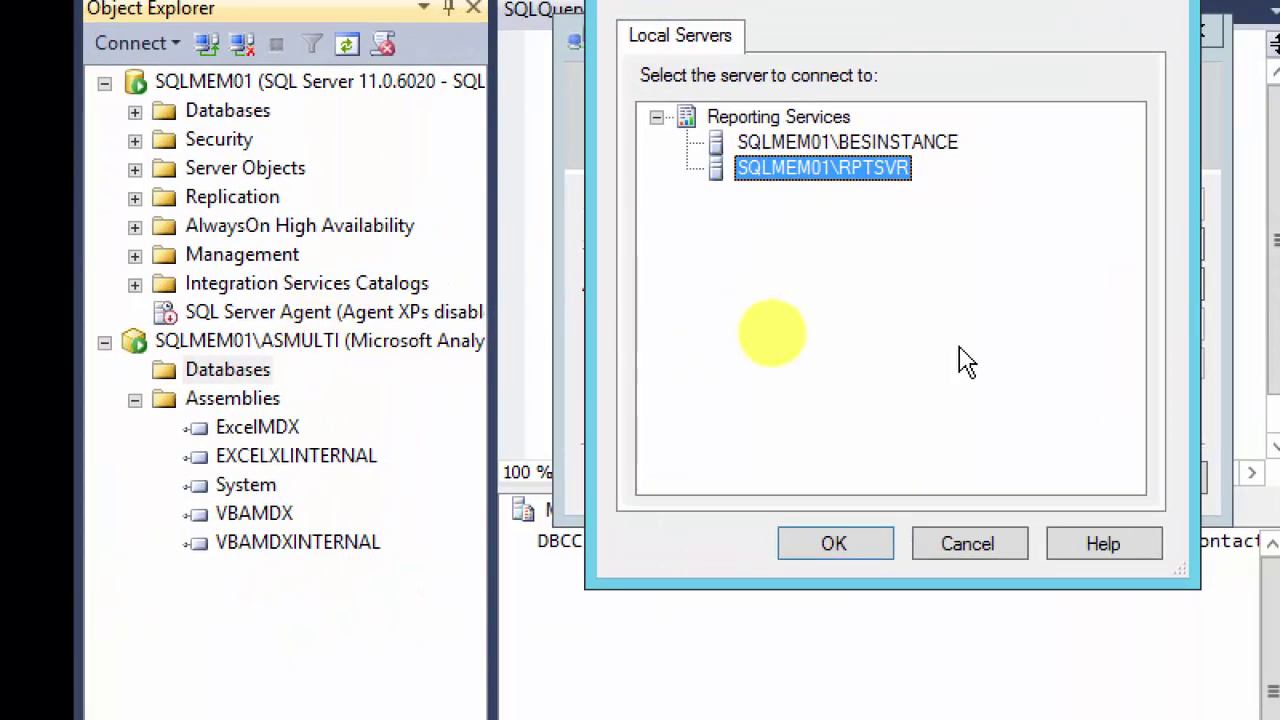
click(812, 550)
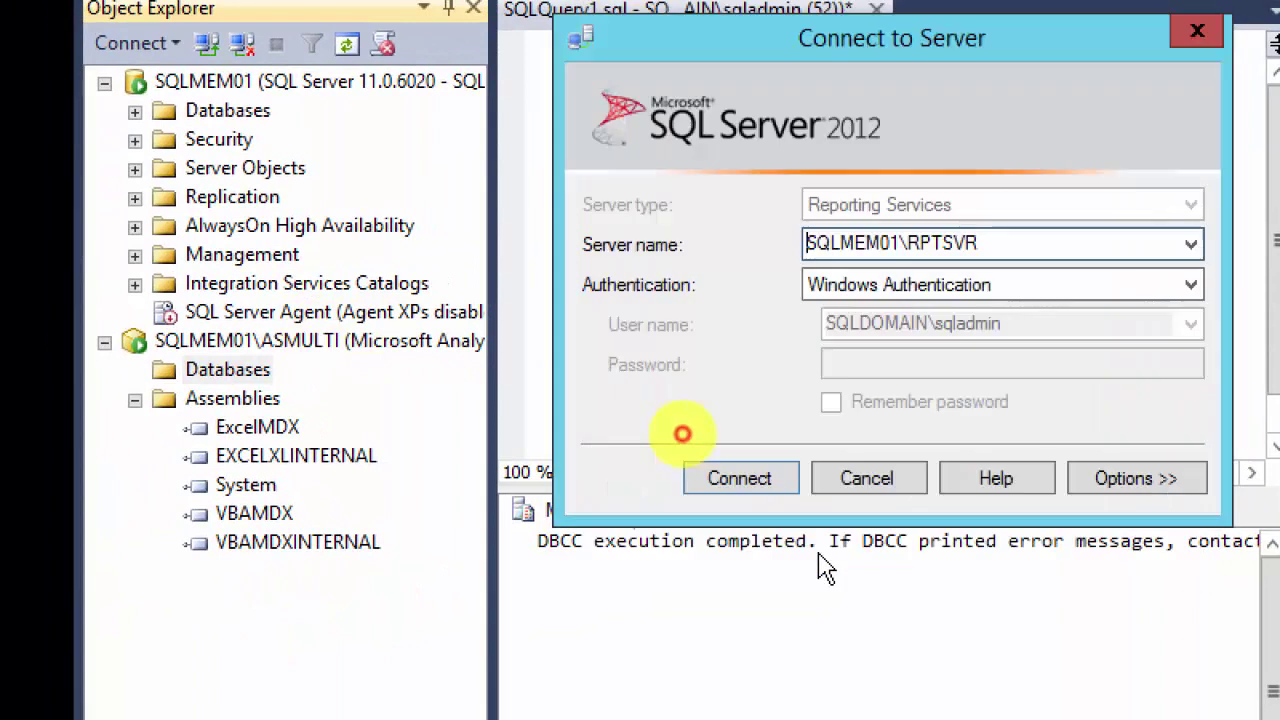
click(737, 484)
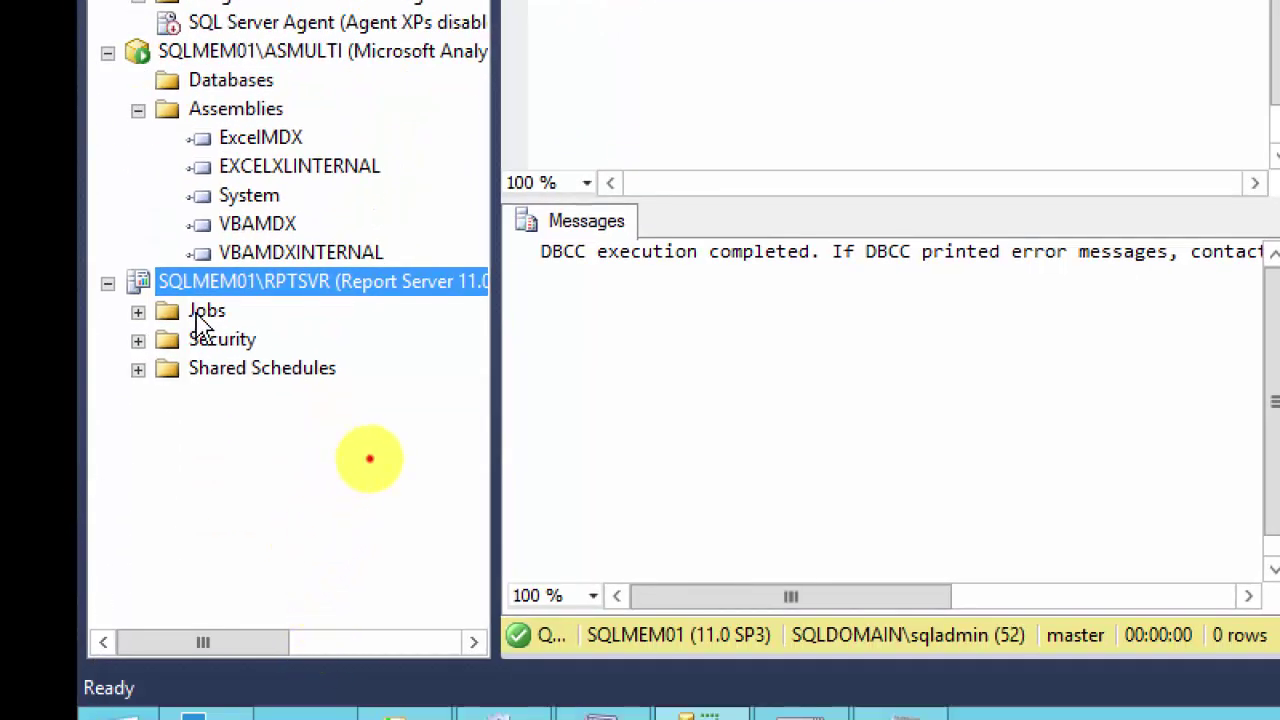
Step: Expand RPTSVR's Jobs folder and browse the ExcelMDX, EXCELXLINTERNAL and VBAMDX assemblies
click(200, 320)
click(138, 311)
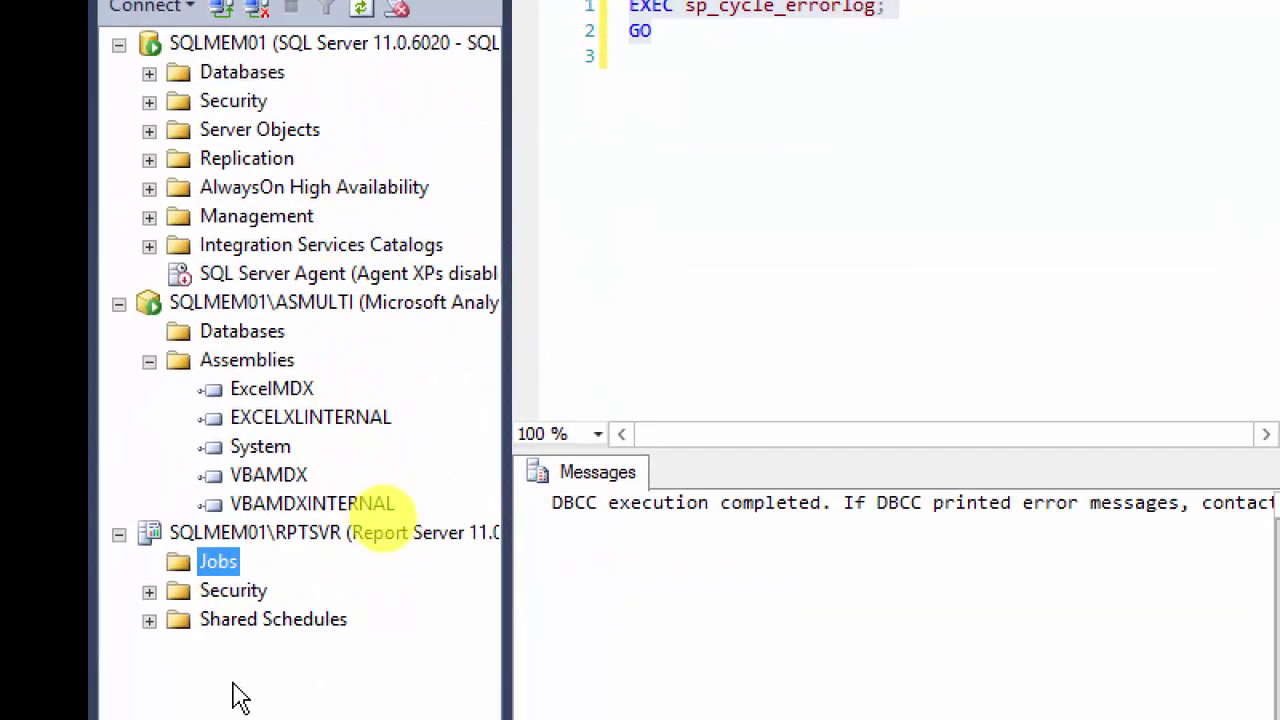
click(330, 304)
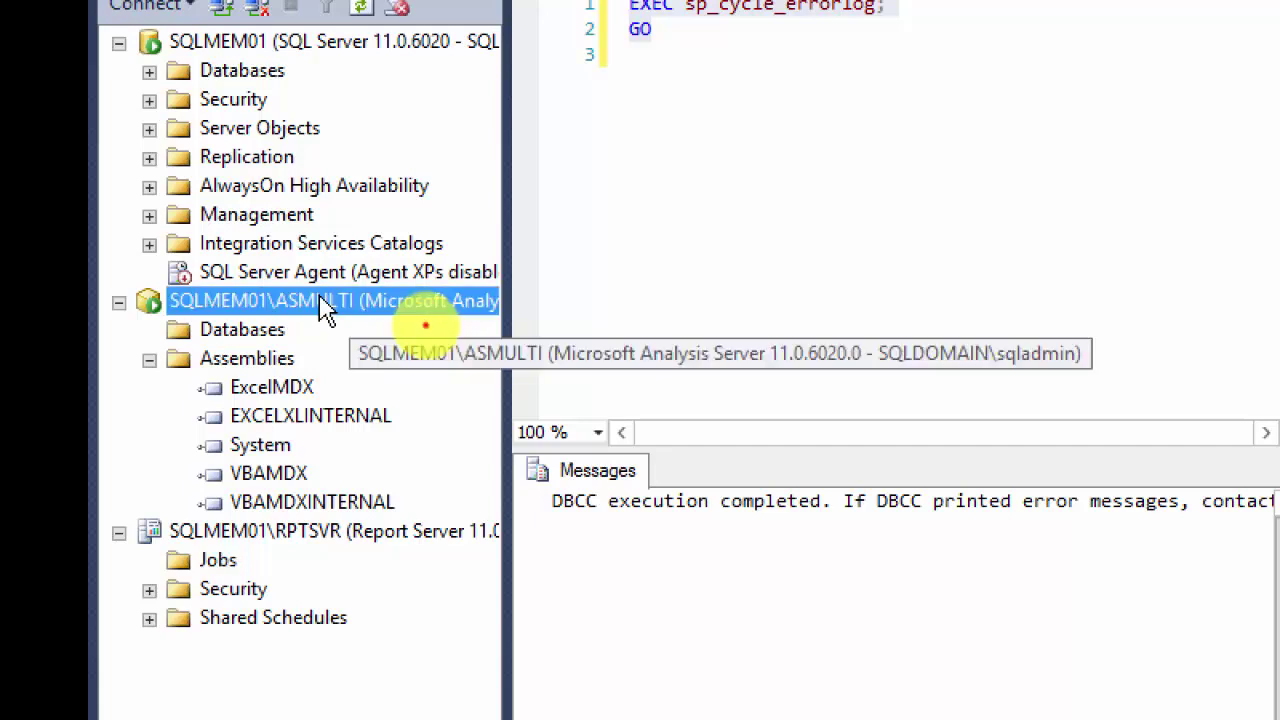
click(250, 533)
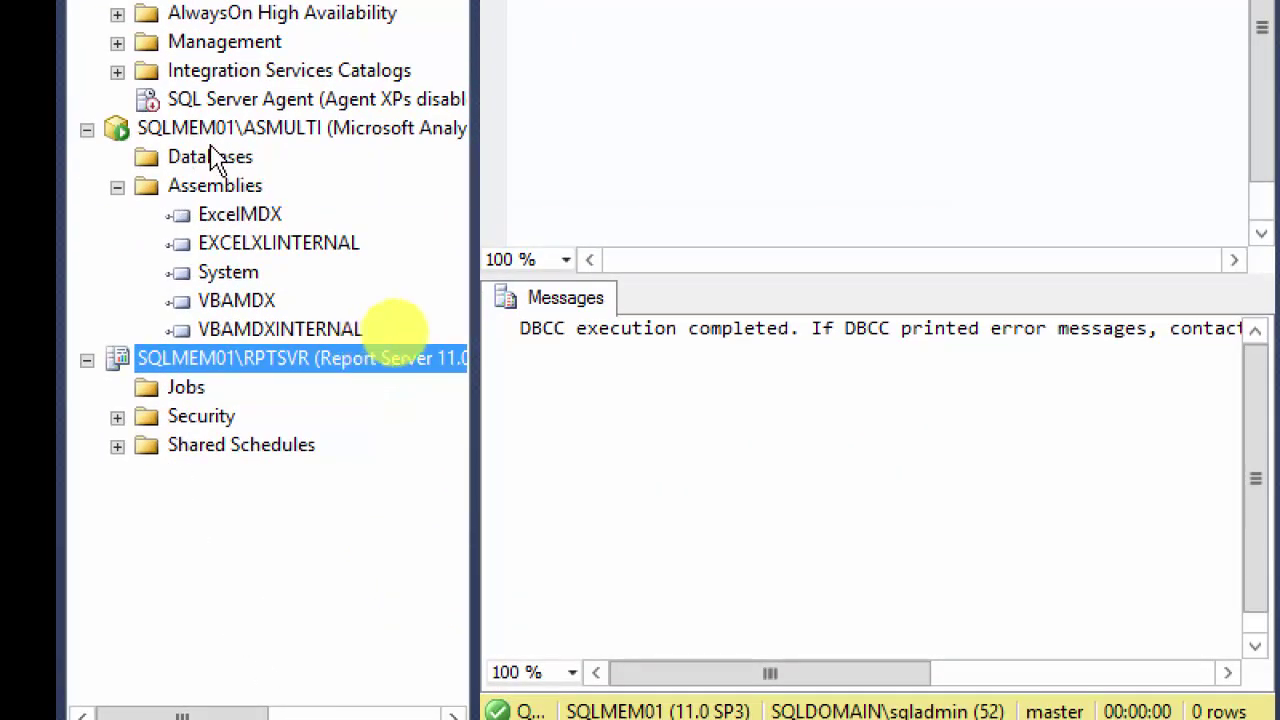
click(234, 219)
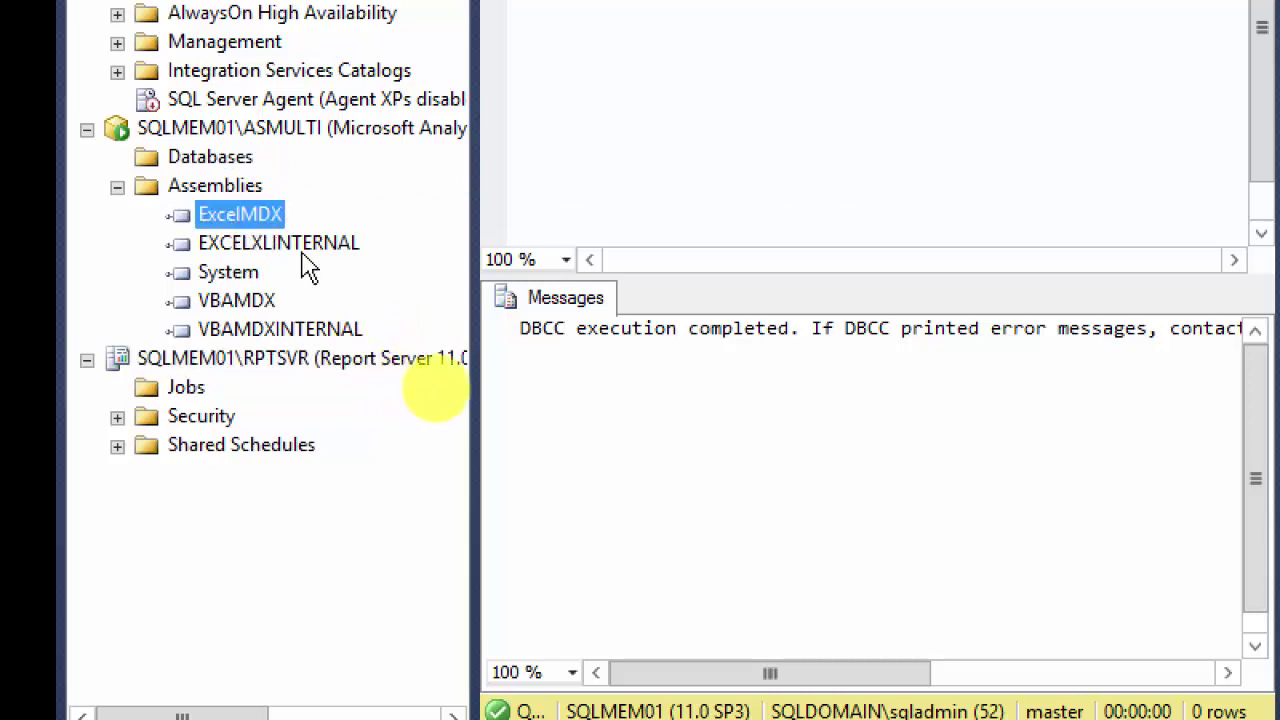
click(228, 249)
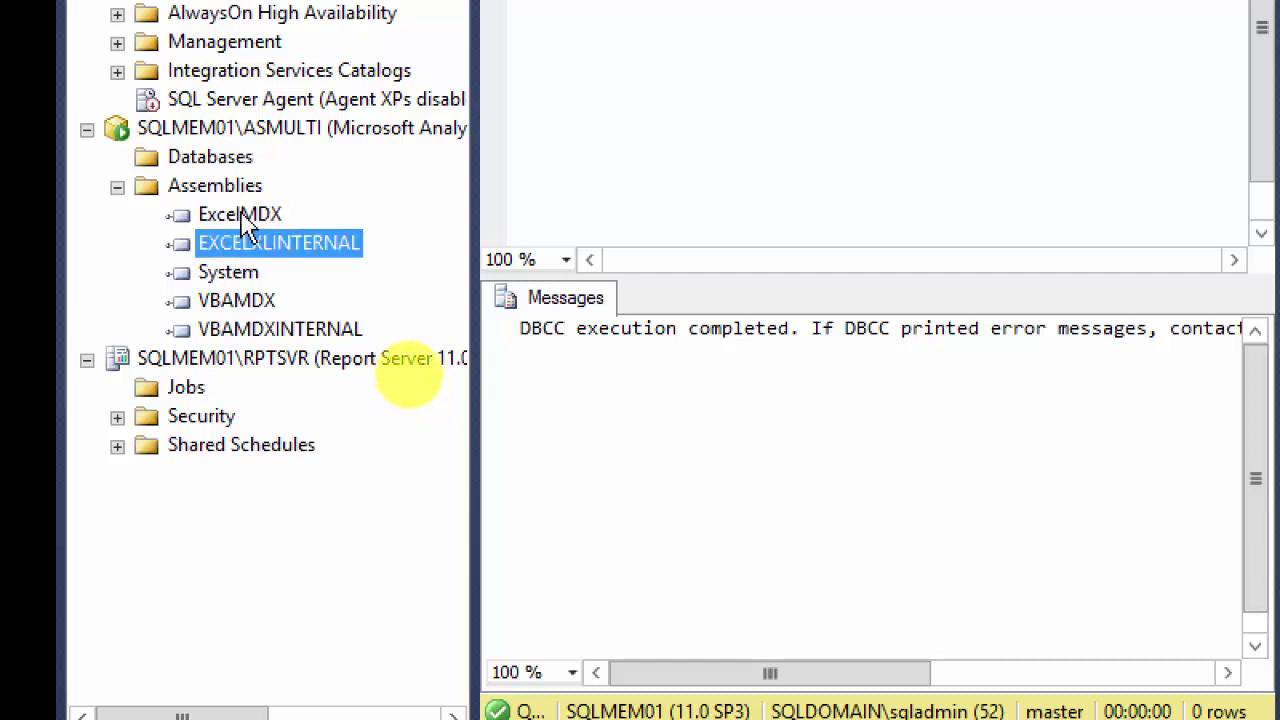
click(241, 304)
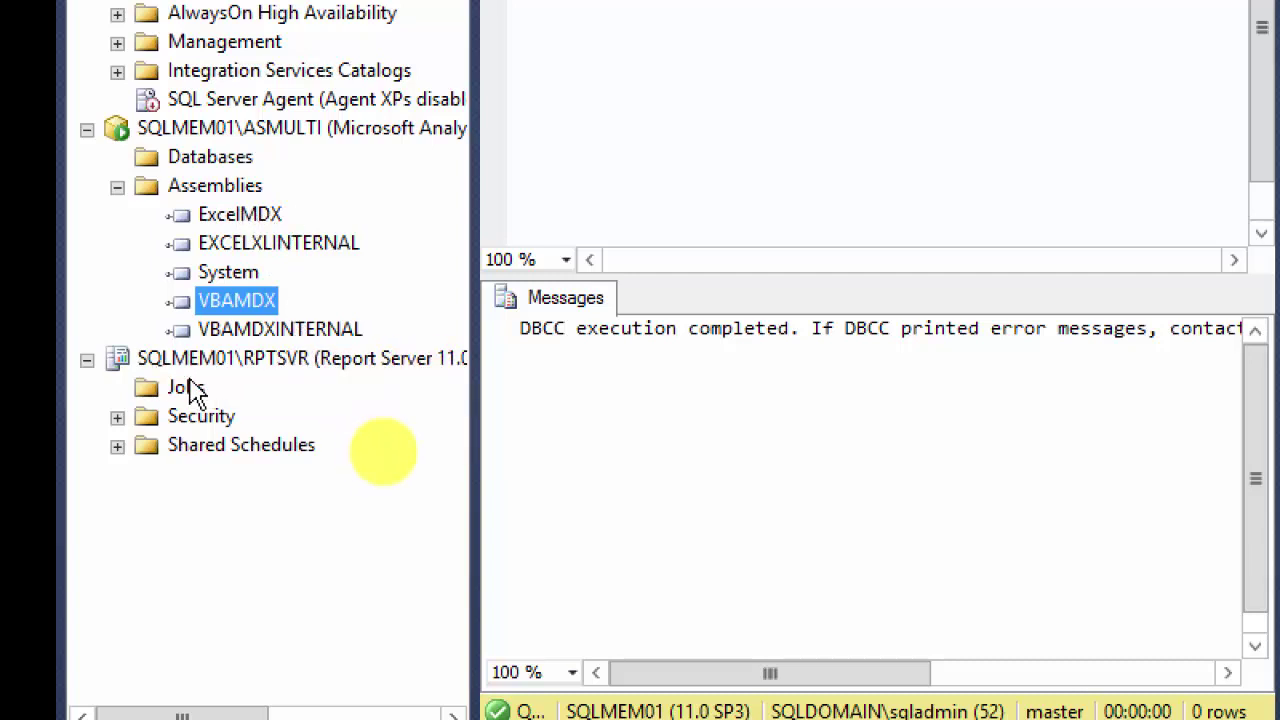
Step: Expand RPTSVR's Security folder to show Roles and System Roles, then Shared Schedules
click(248, 140)
click(225, 372)
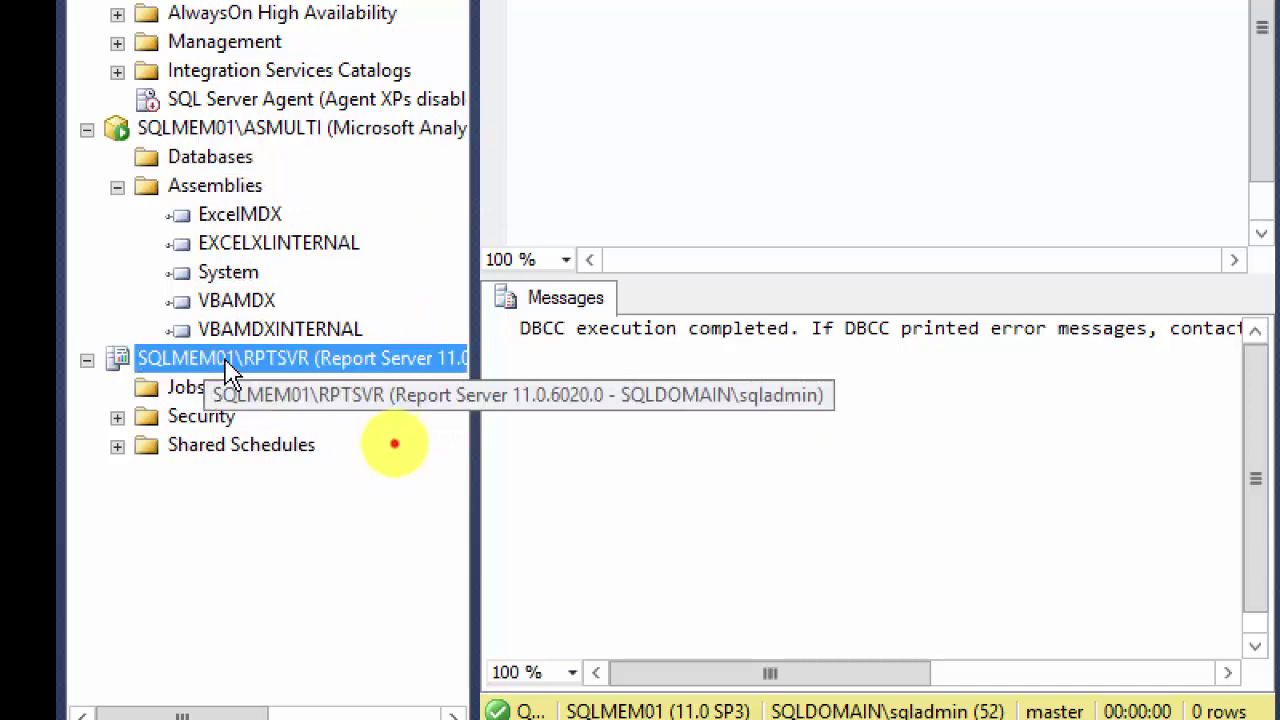
click(195, 418)
click(189, 447)
click(195, 418)
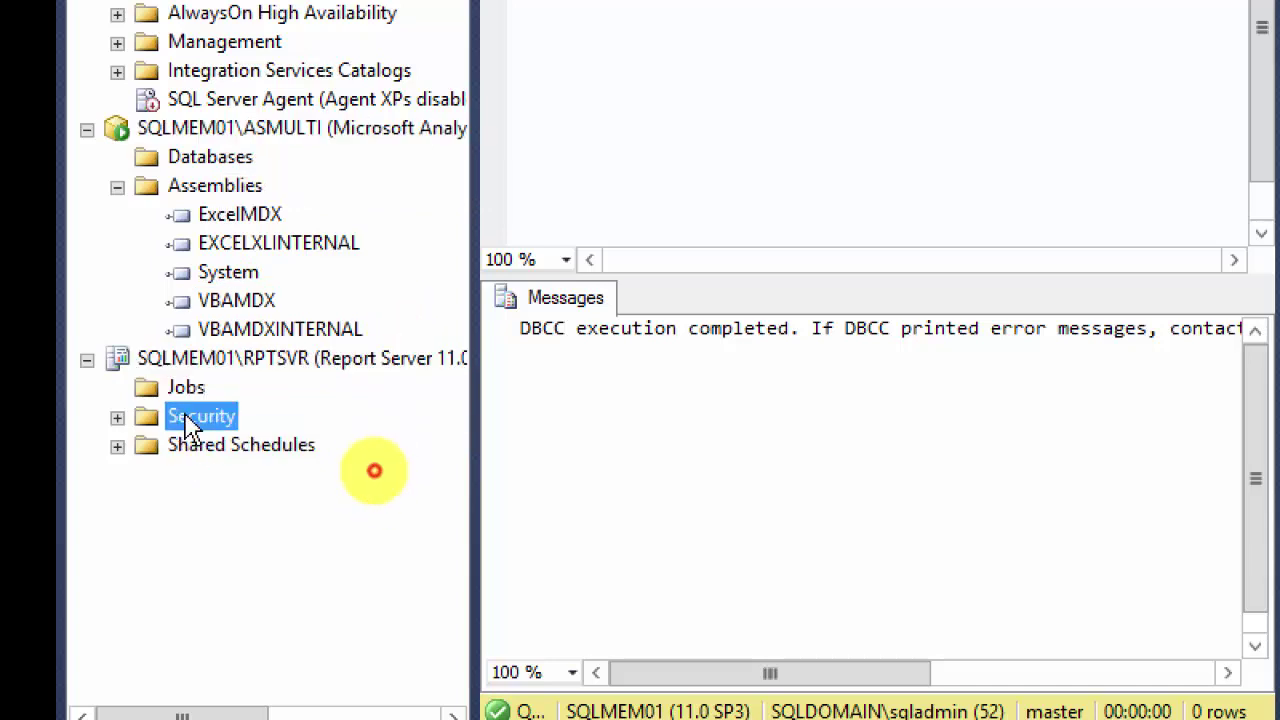
click(117, 417)
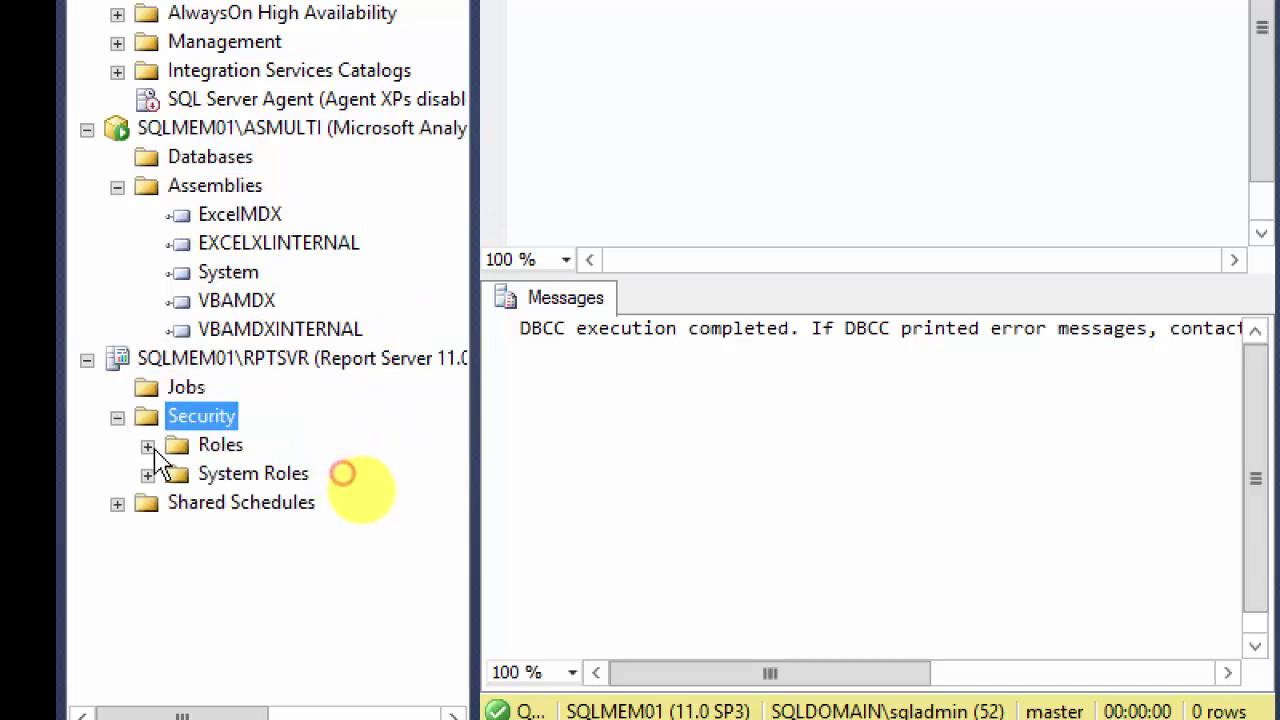
click(117, 504)
click(226, 508)
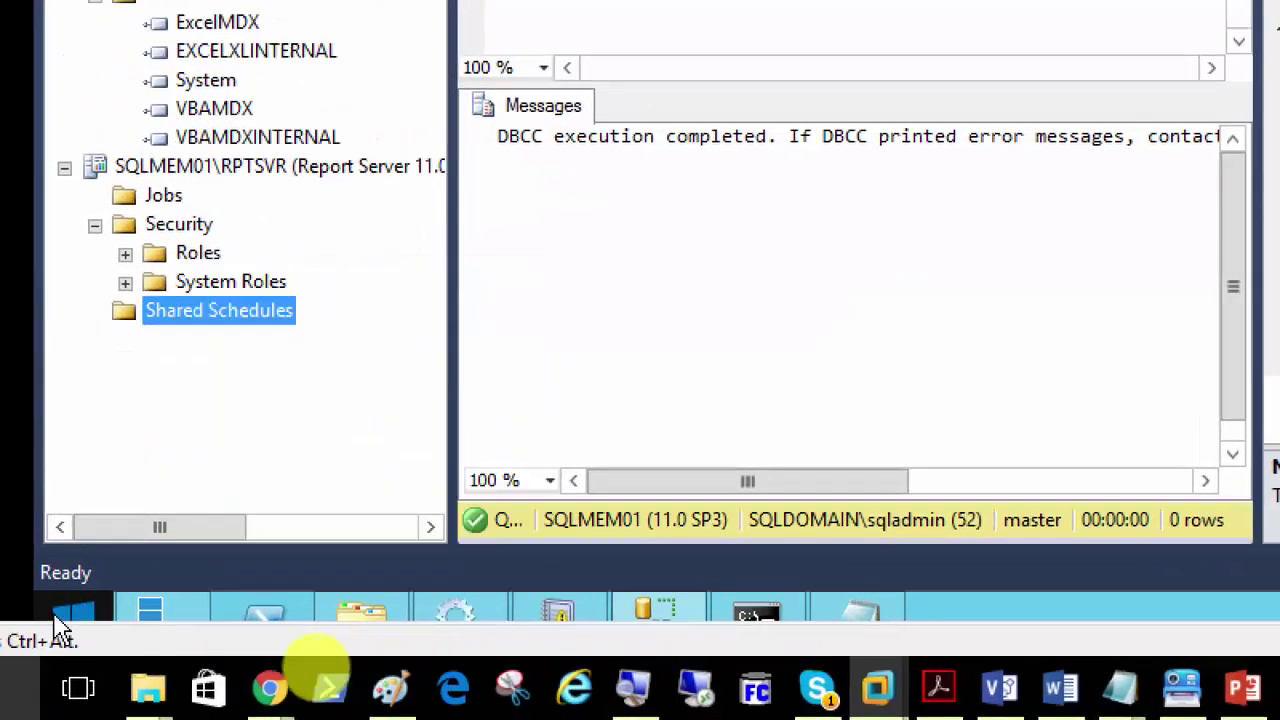
Step: Launch Reporting Services Configuration Manager from the Start screen's Apps list
click(72, 620)
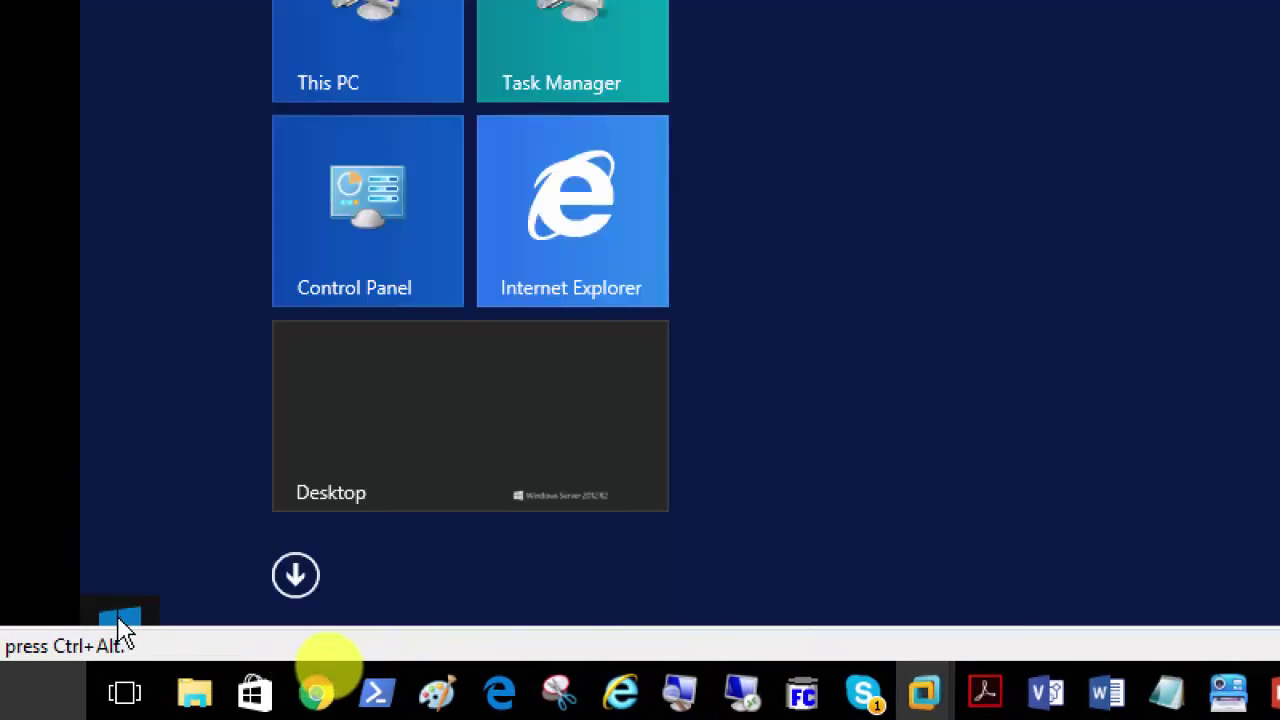
click(295, 588)
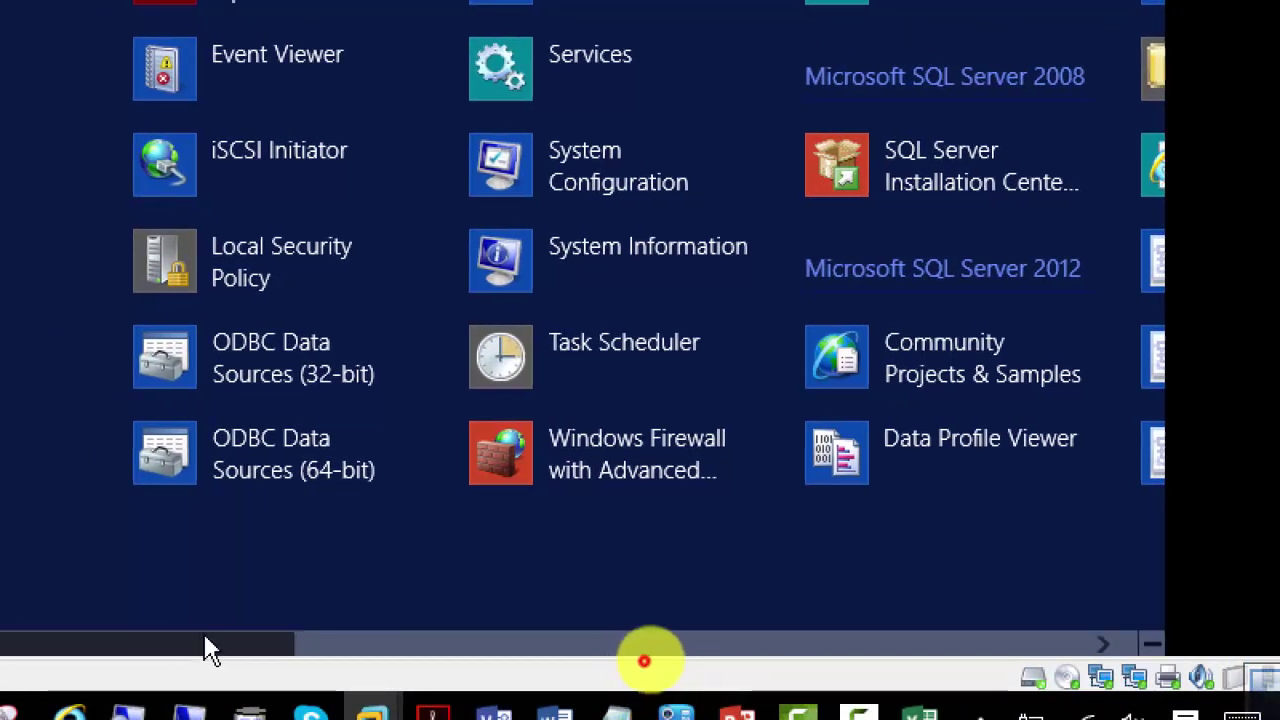
drag(203, 650, 491, 654)
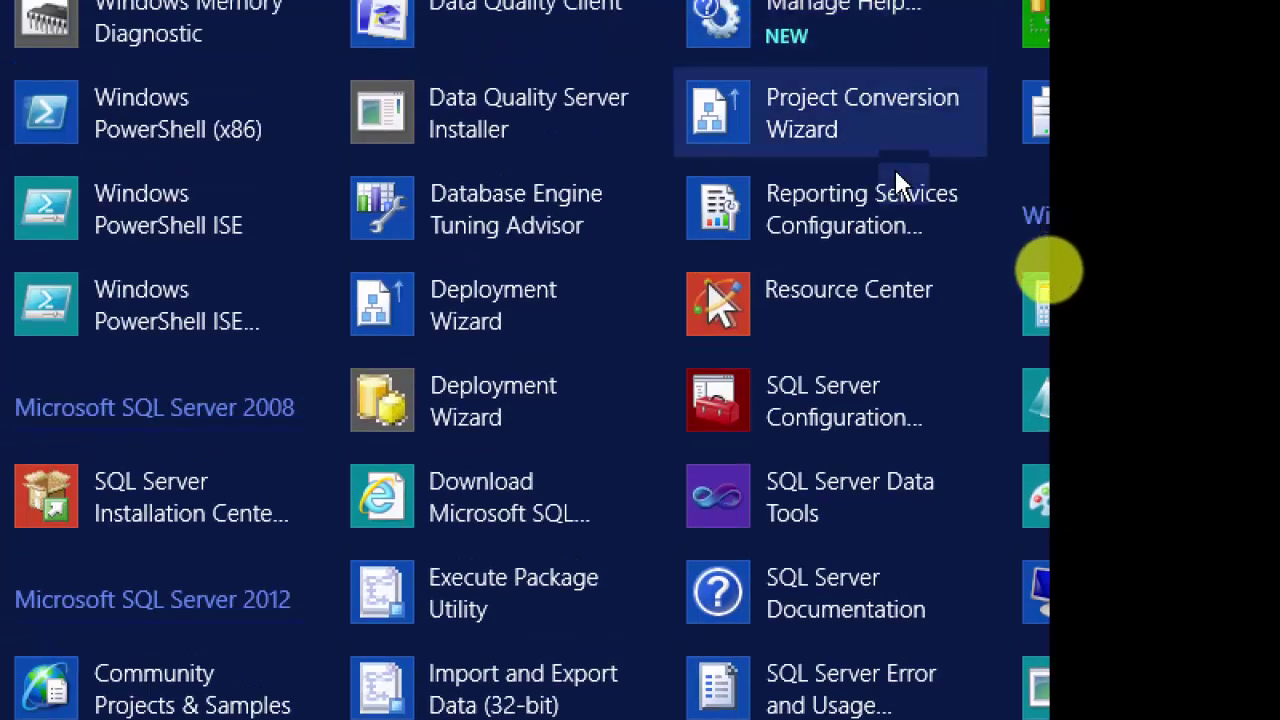
click(803, 210)
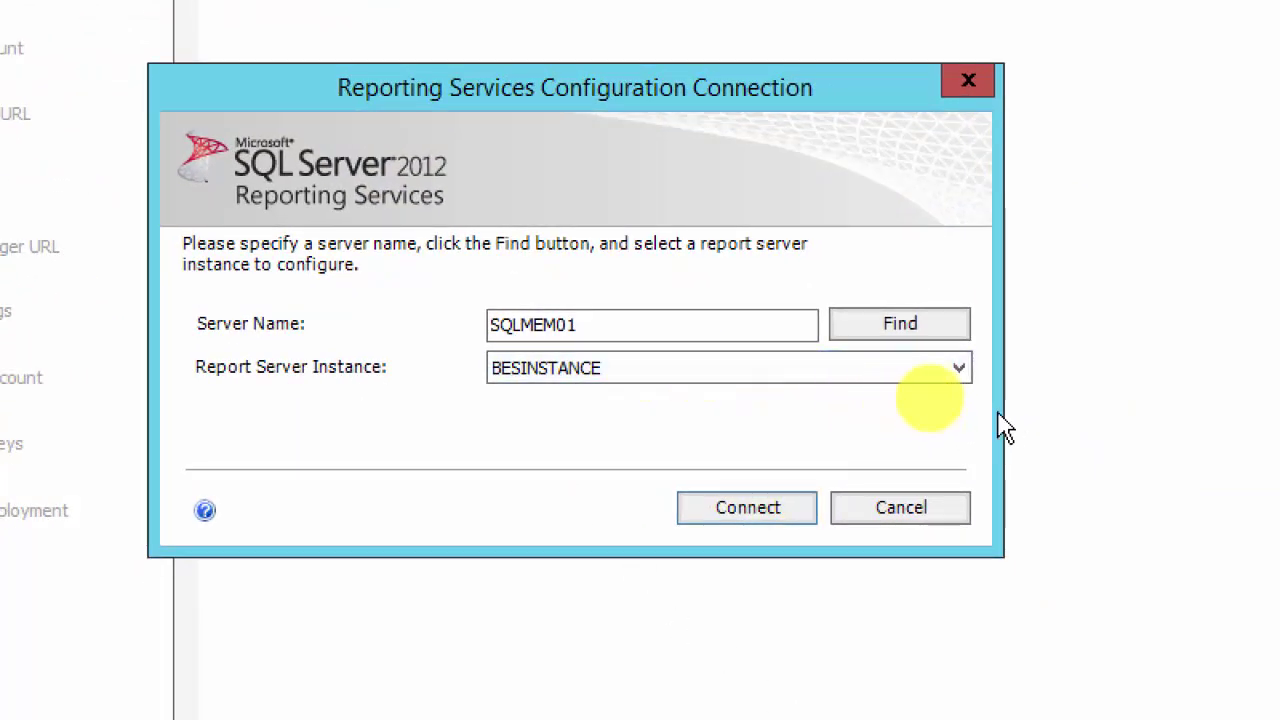
Step: Pick RPTSVR as the report server instance and connect Configuration Manager to it
click(958, 369)
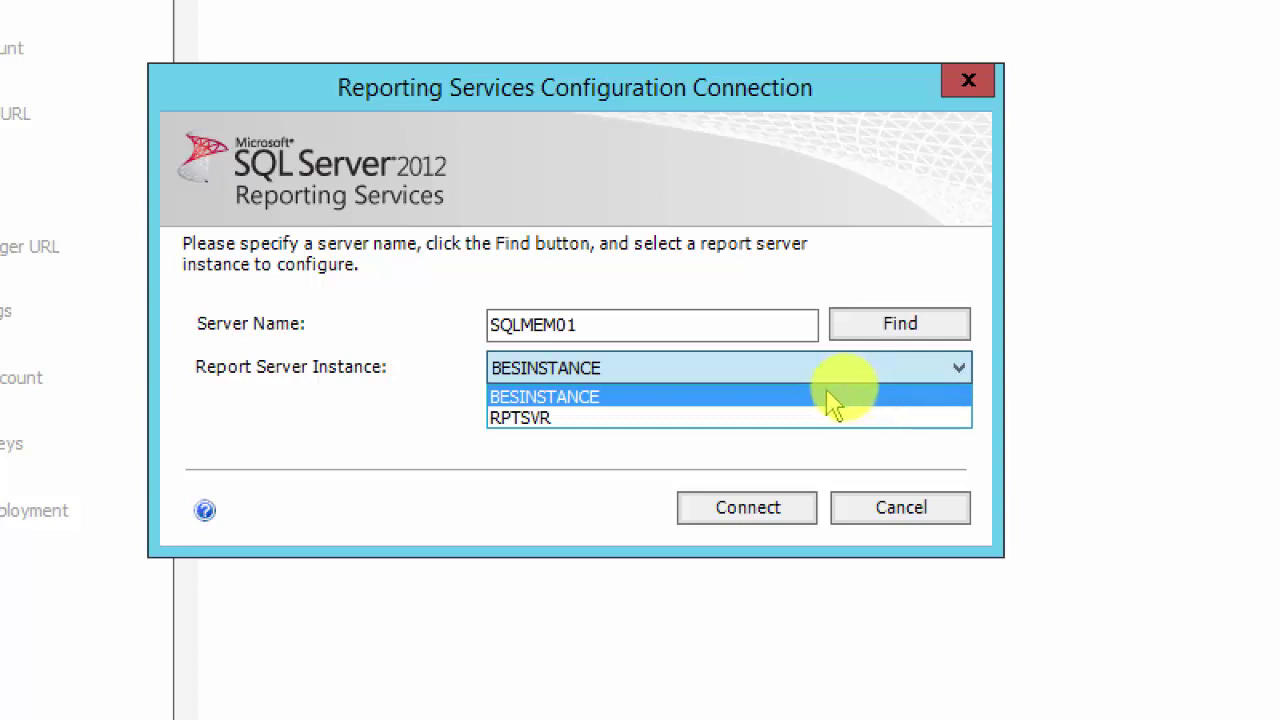
click(617, 420)
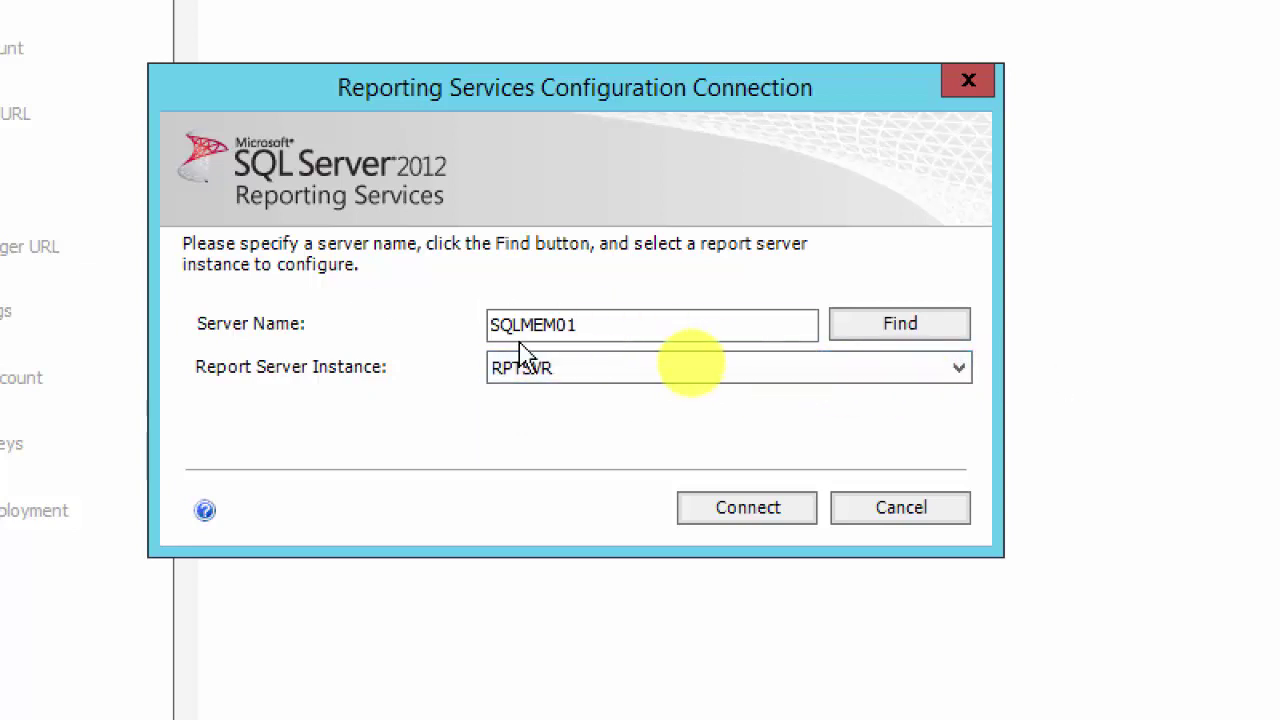
click(962, 370)
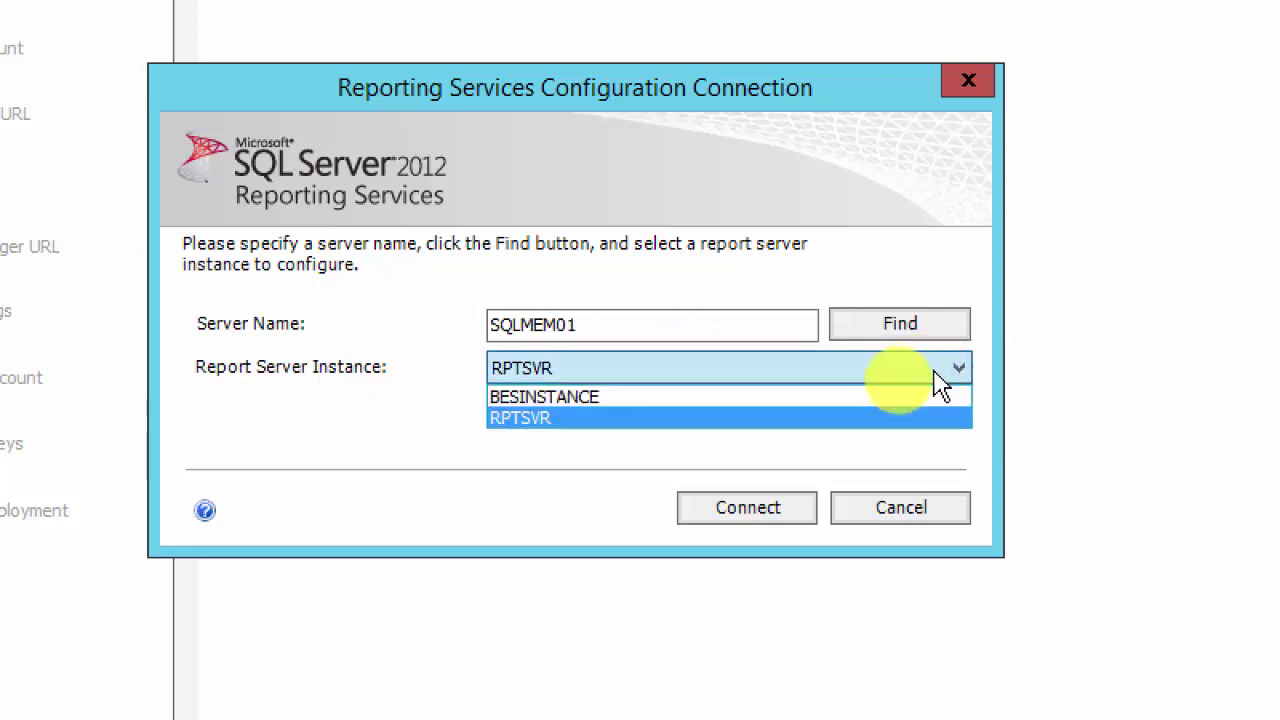
click(897, 418)
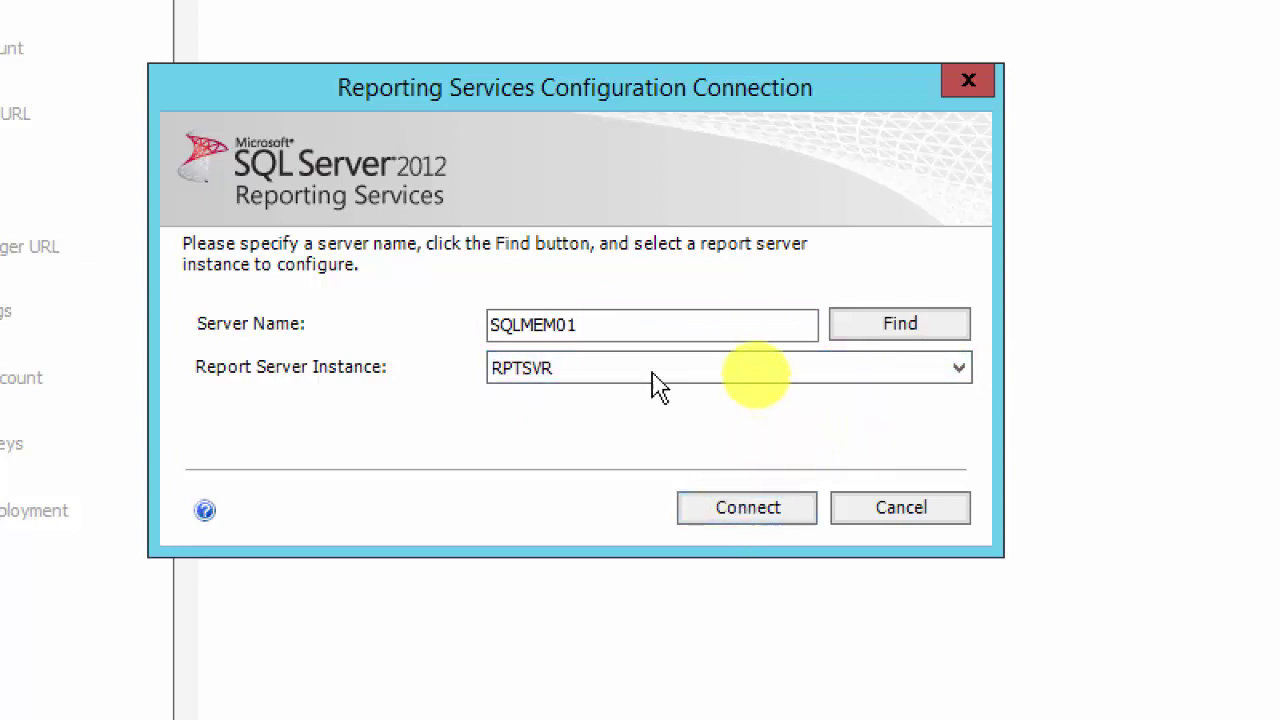
click(575, 336)
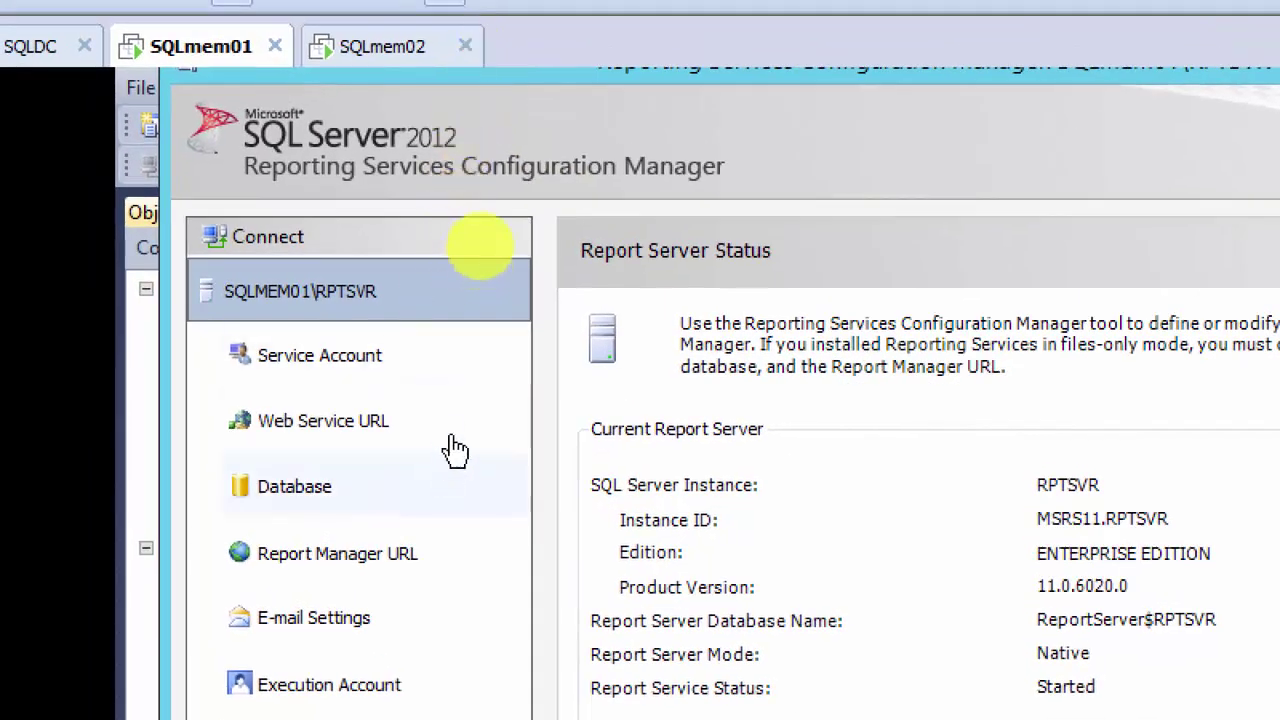
Step: Review the RPTSVR status page, then the Service Account page using Network Service
click(358, 372)
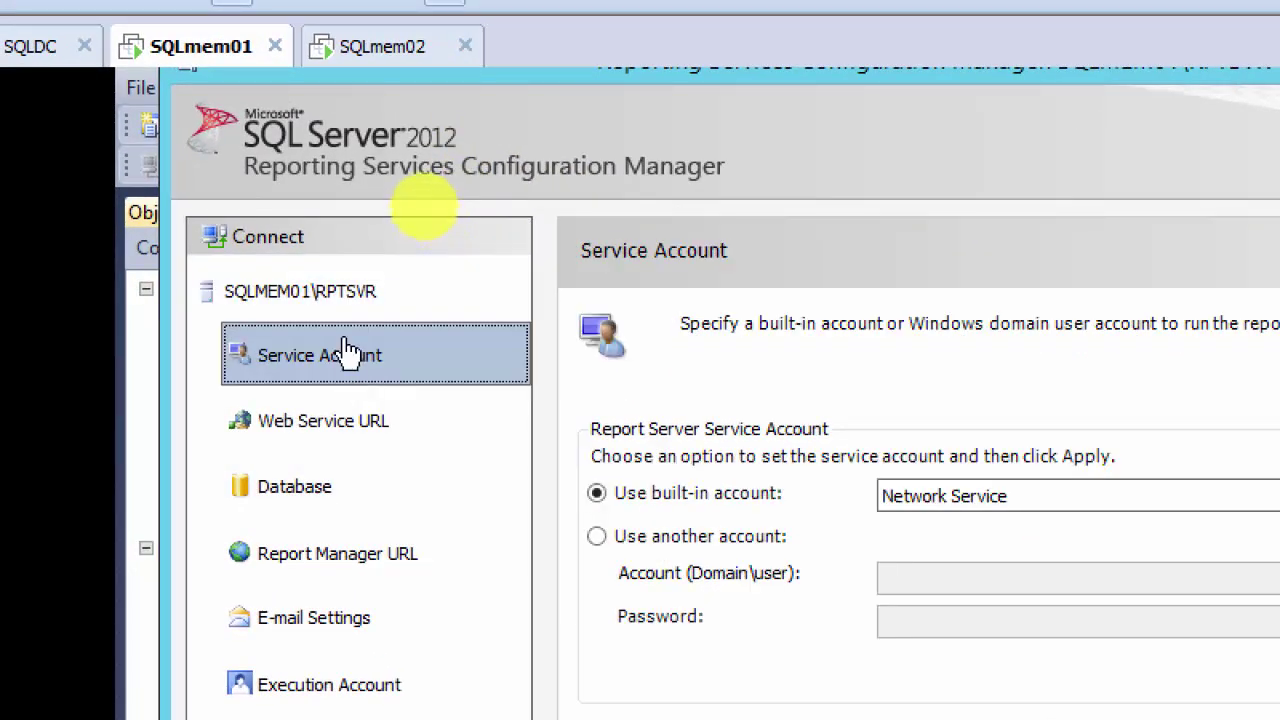
click(330, 291)
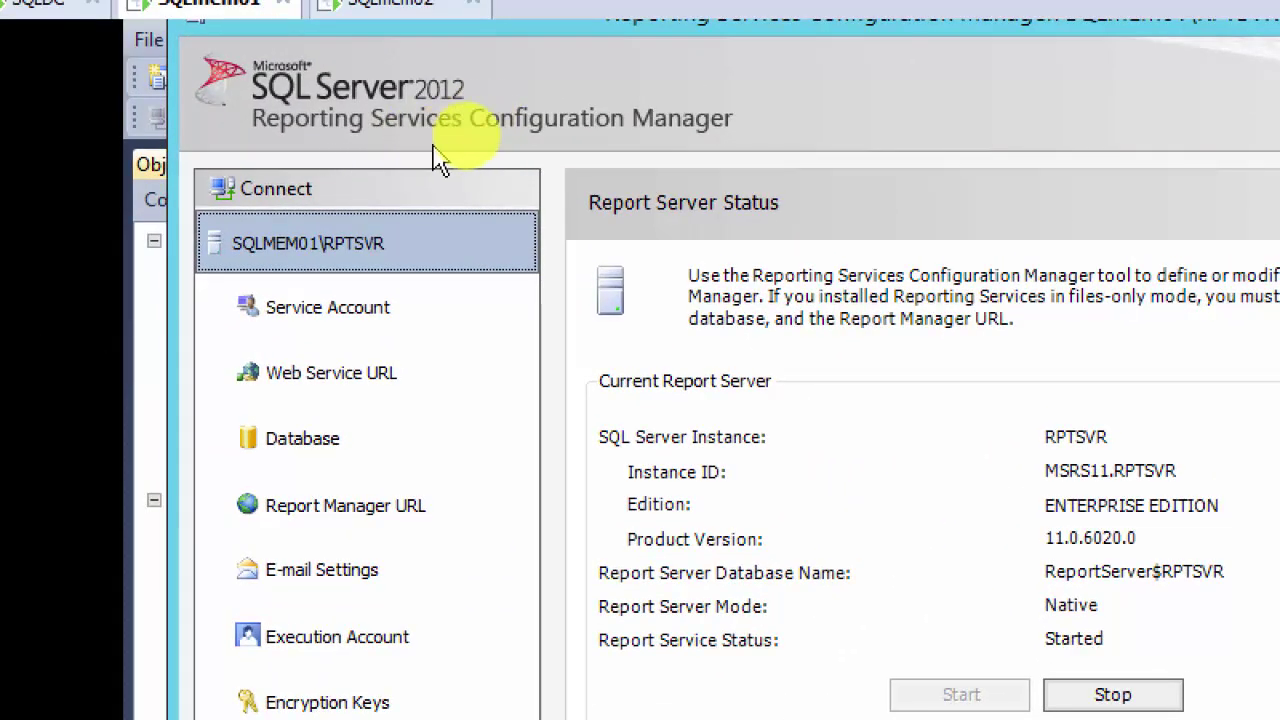
click(345, 320)
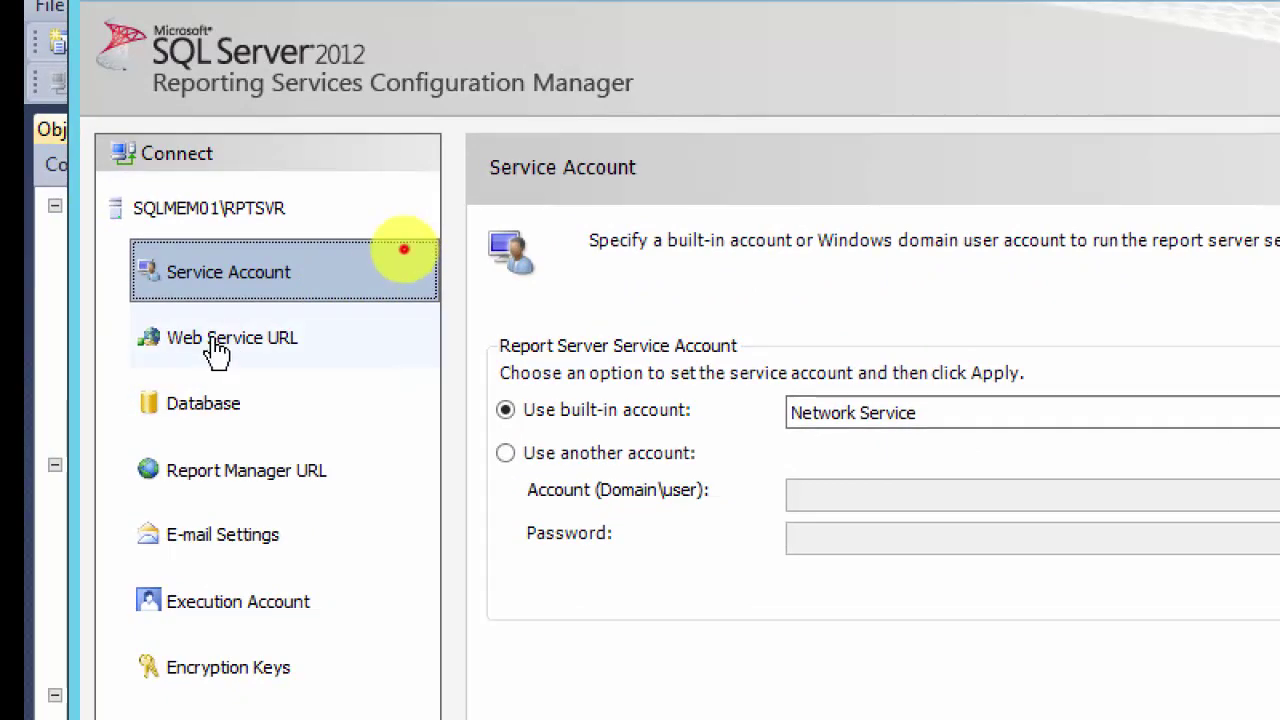
Step: View the Web Service URL's advanced identities: All Assigned on port 80, no SSL
click(215, 348)
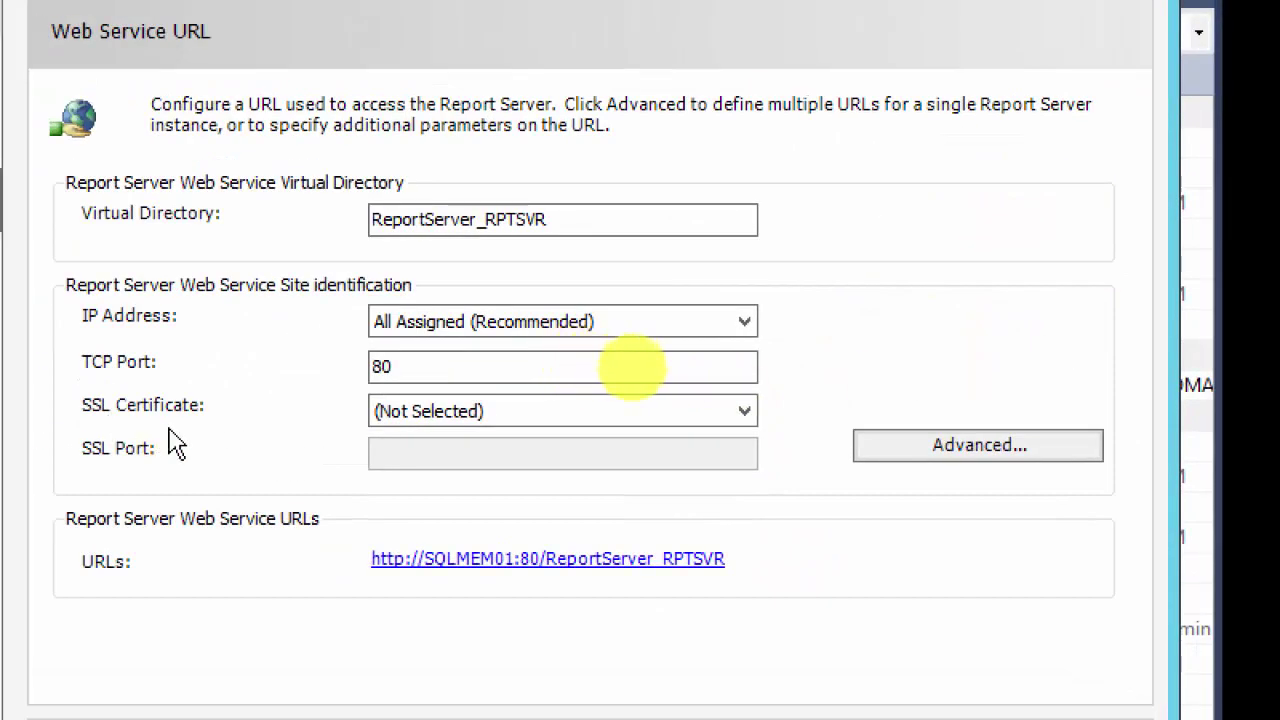
click(982, 452)
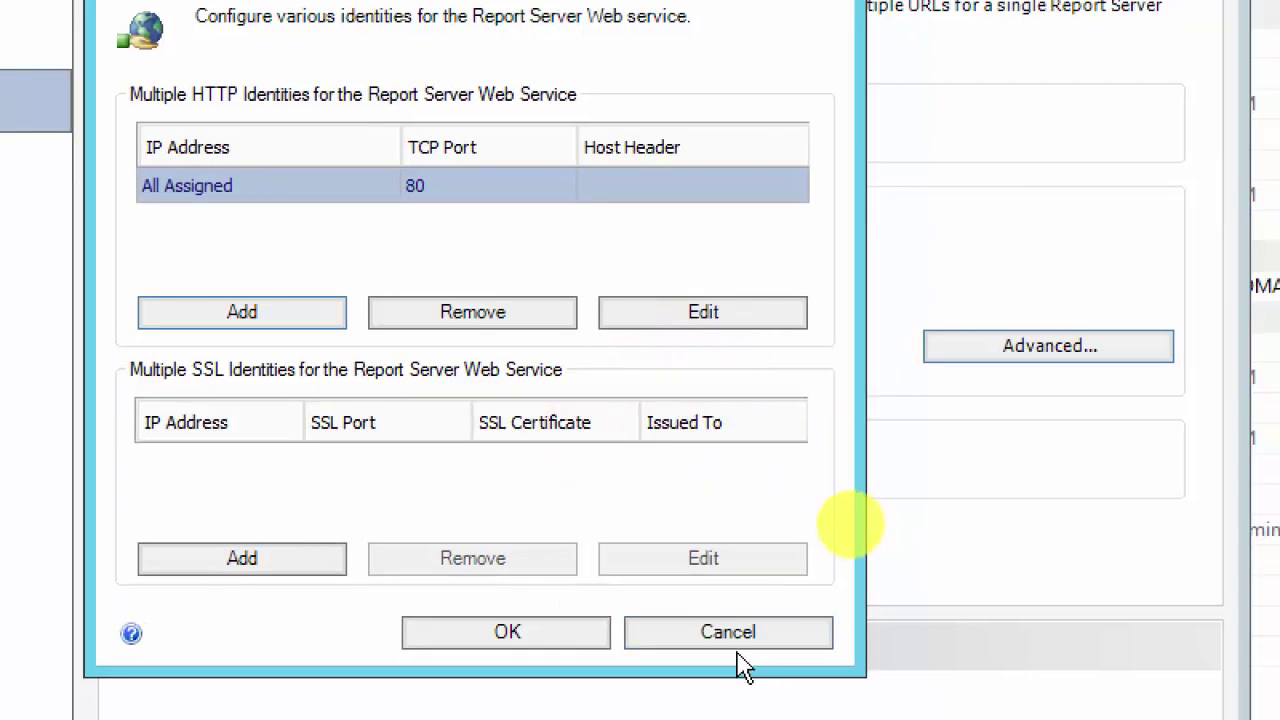
Step: Cancel the Advanced Multiple Web Site Configuration dialog without changes
click(734, 642)
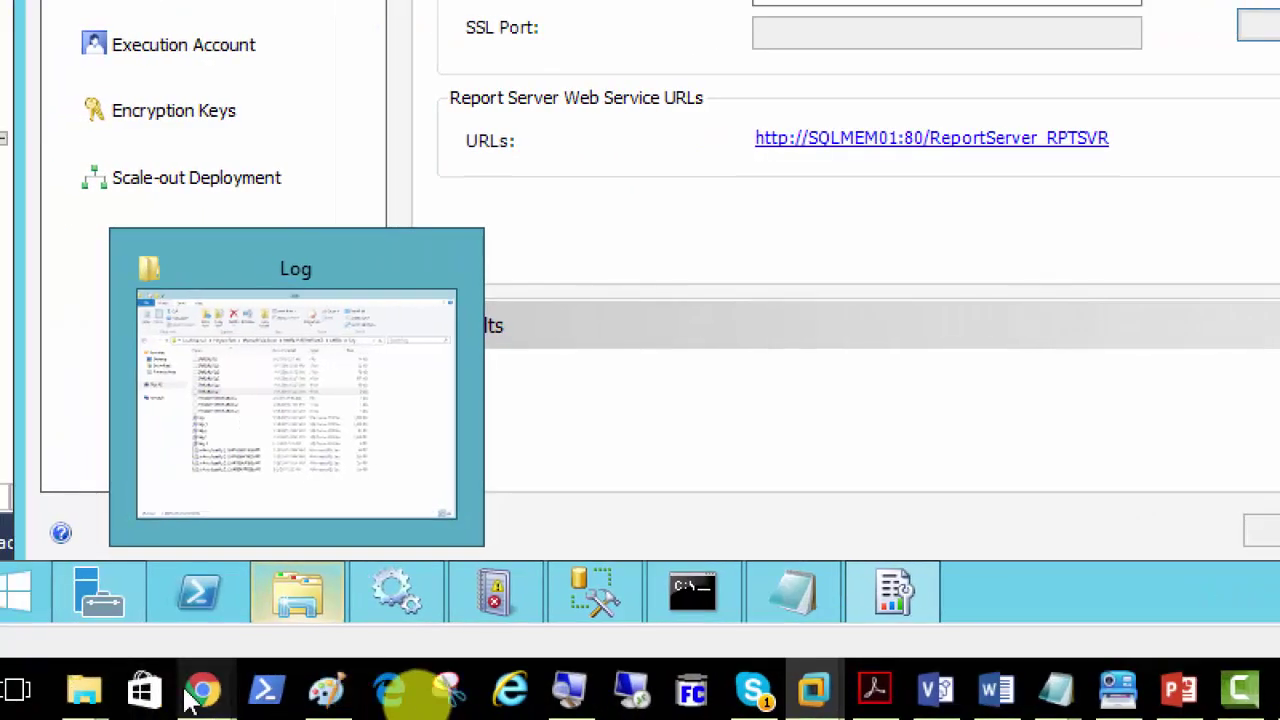
Step: Switch to Chrome and load Gmail in a new tab from the 'gm' address suggestion
mouse_move(200, 692)
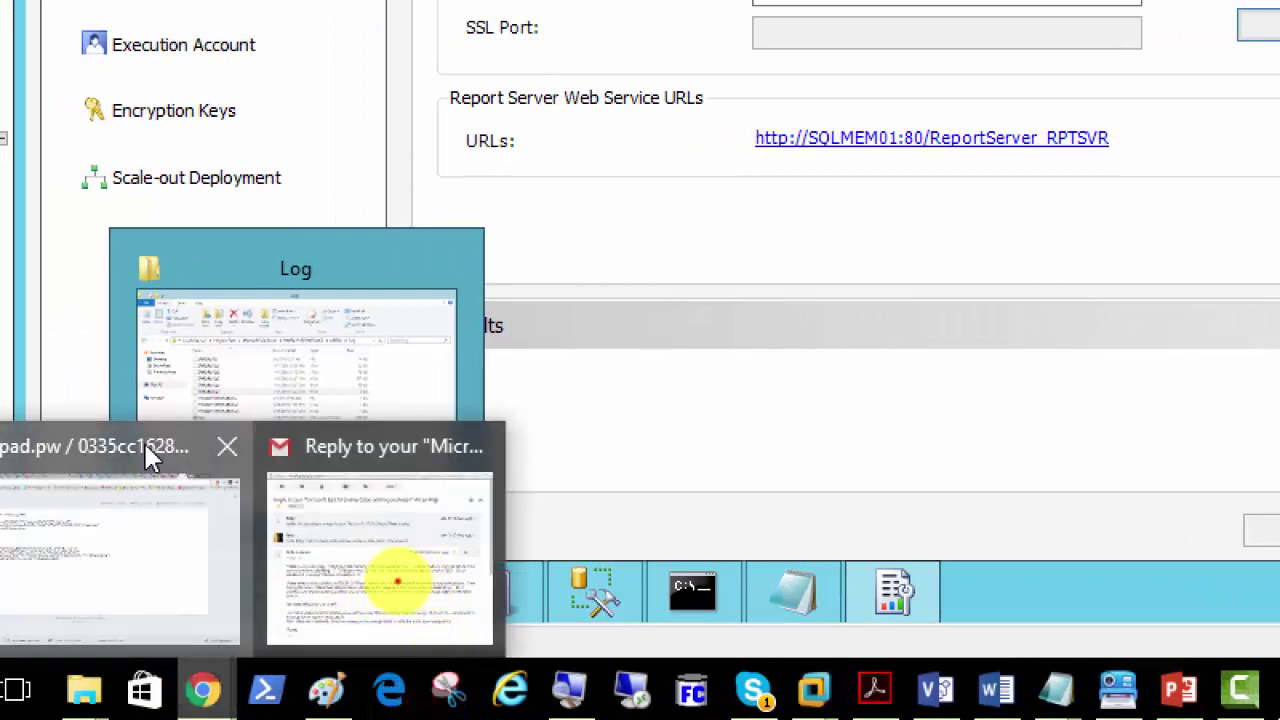
click(143, 446)
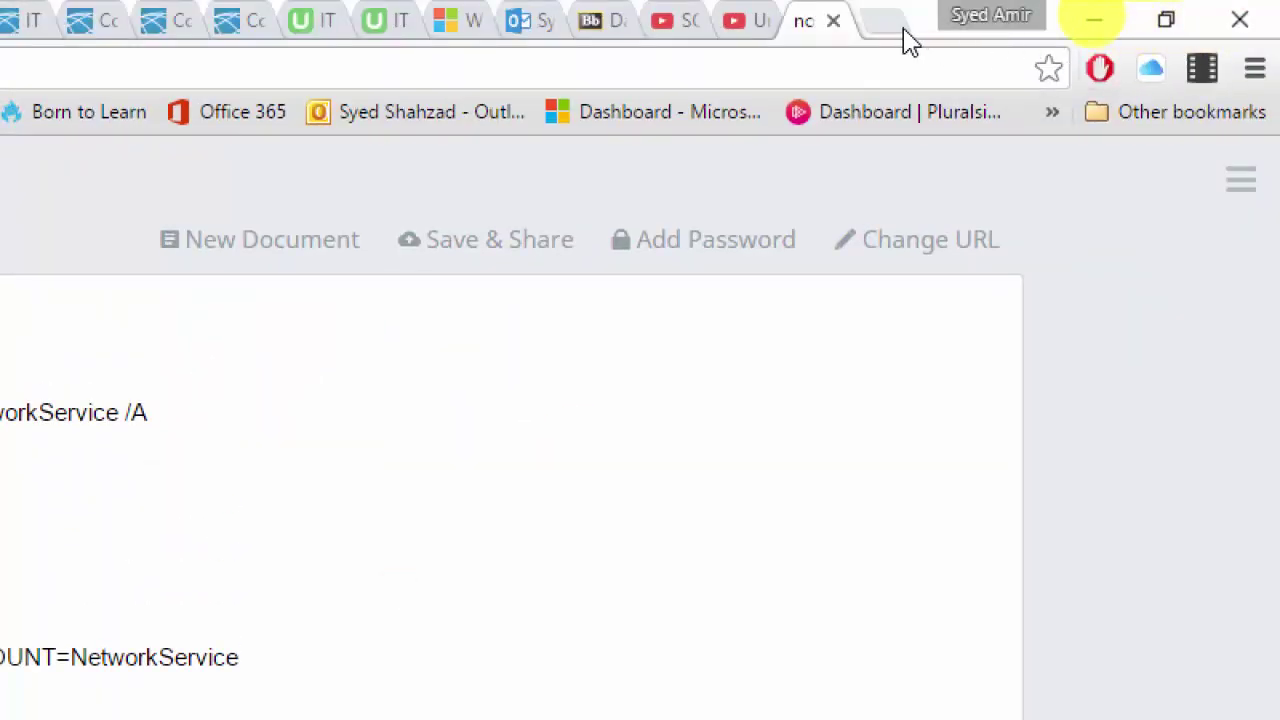
click(893, 24)
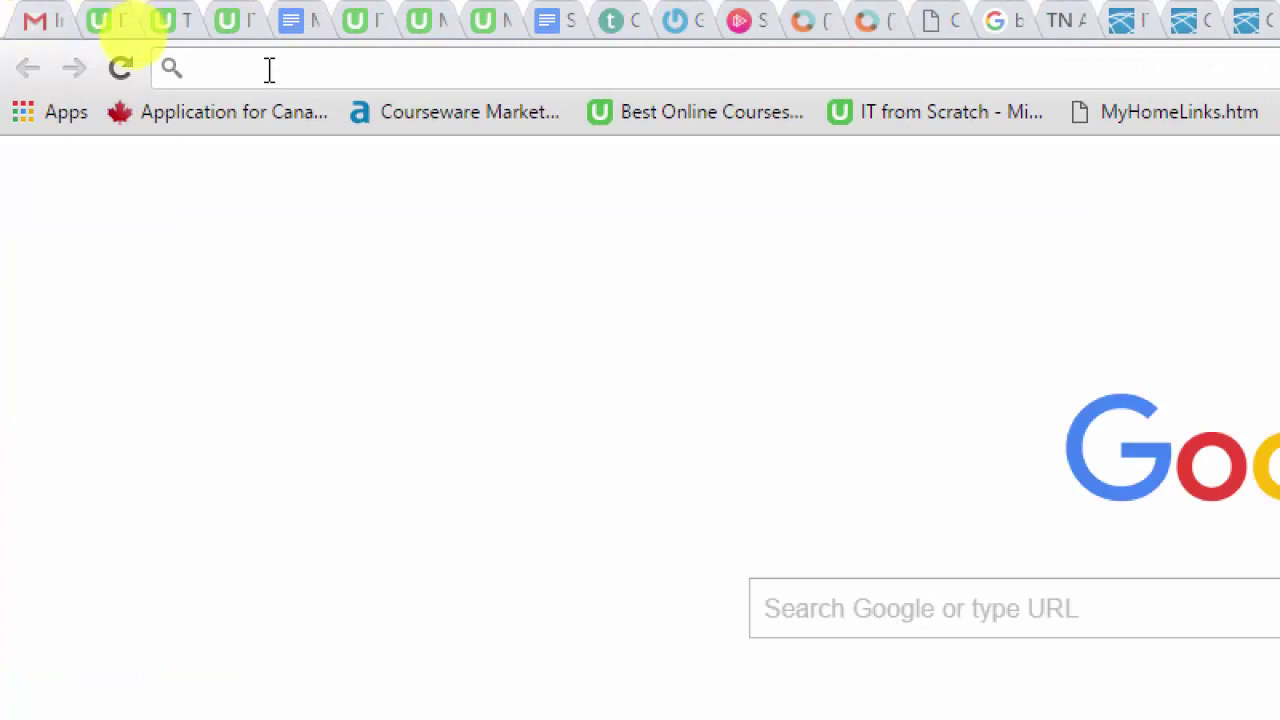
text(h)
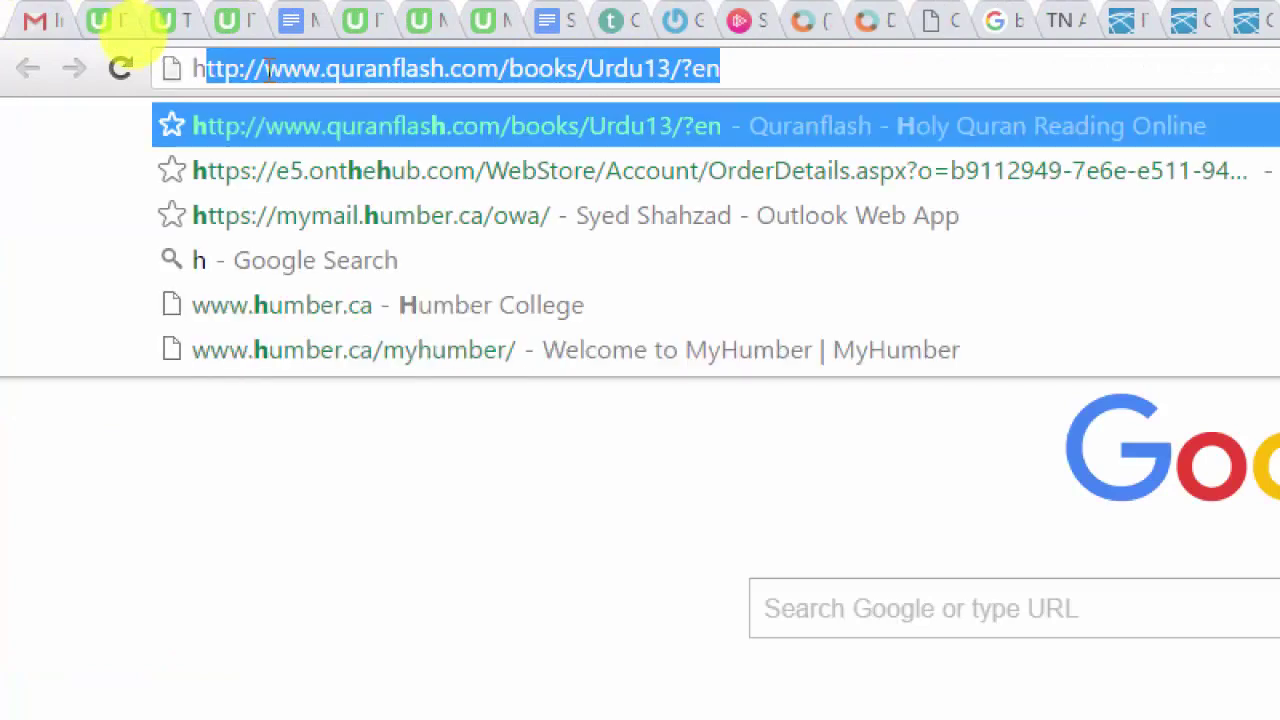
key(Delete)
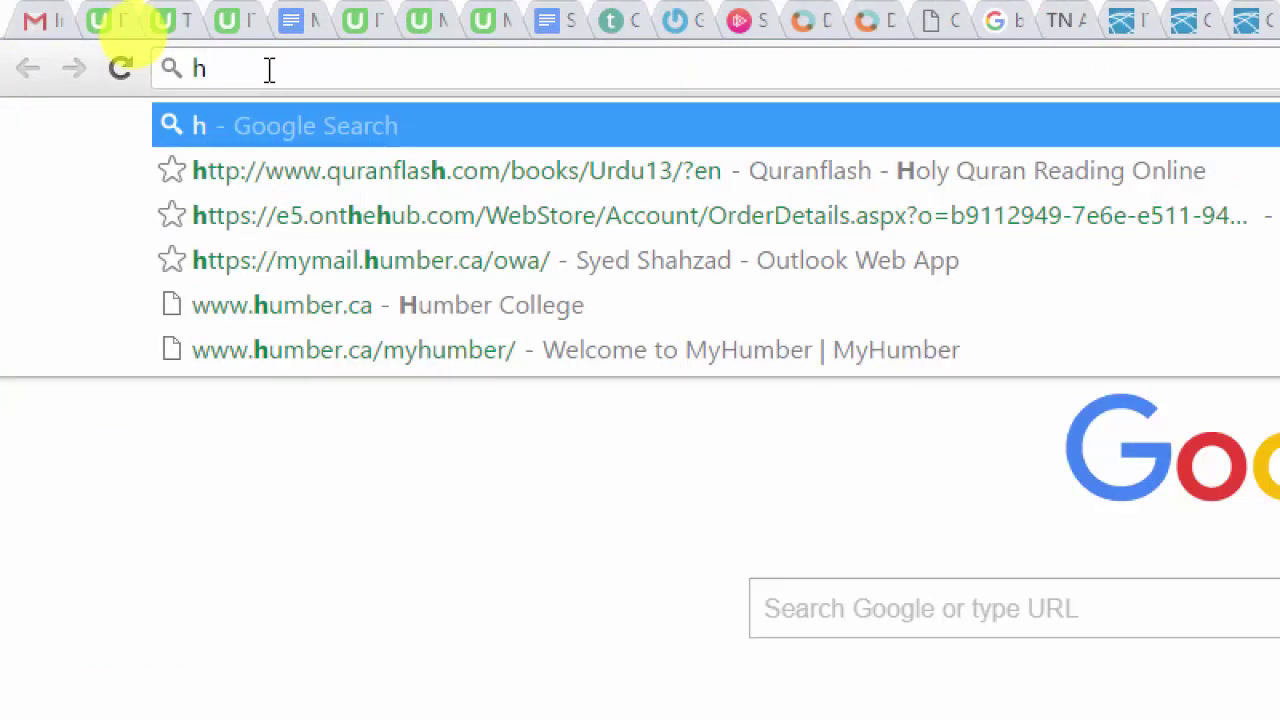
text(g)
key(BackSpace)
key(BackSpace)
text(gm)
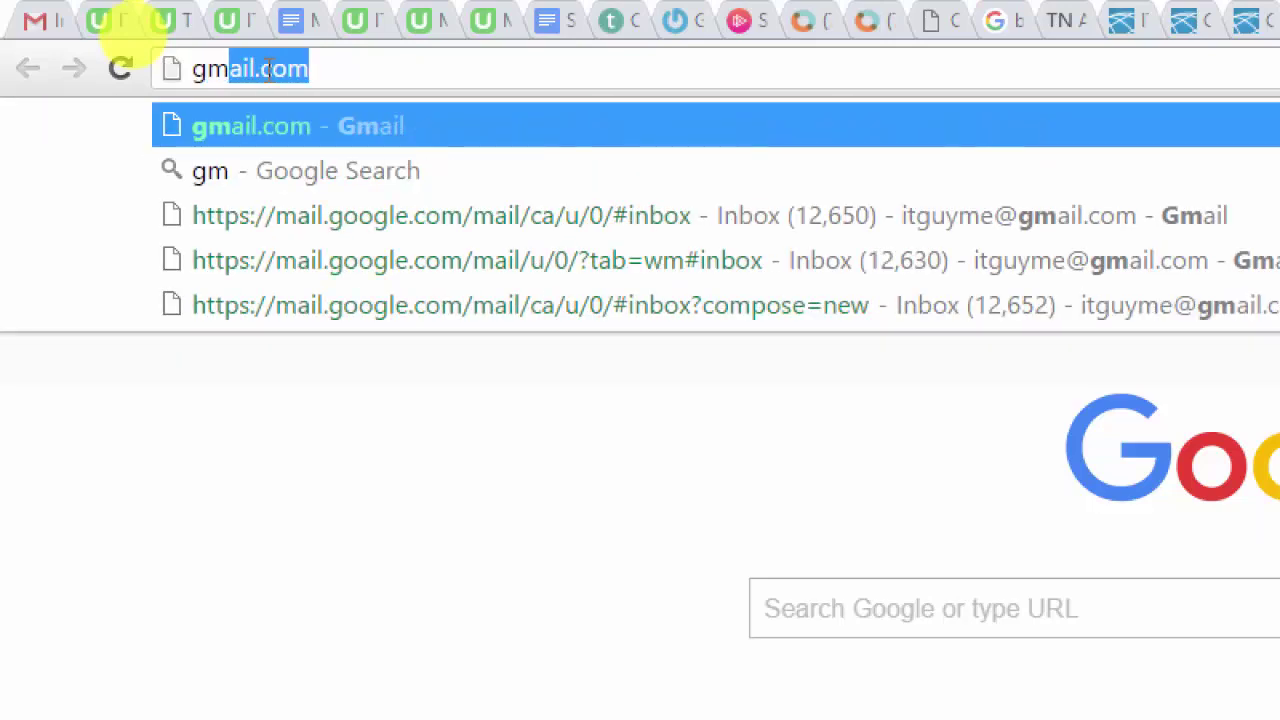
key(Return)
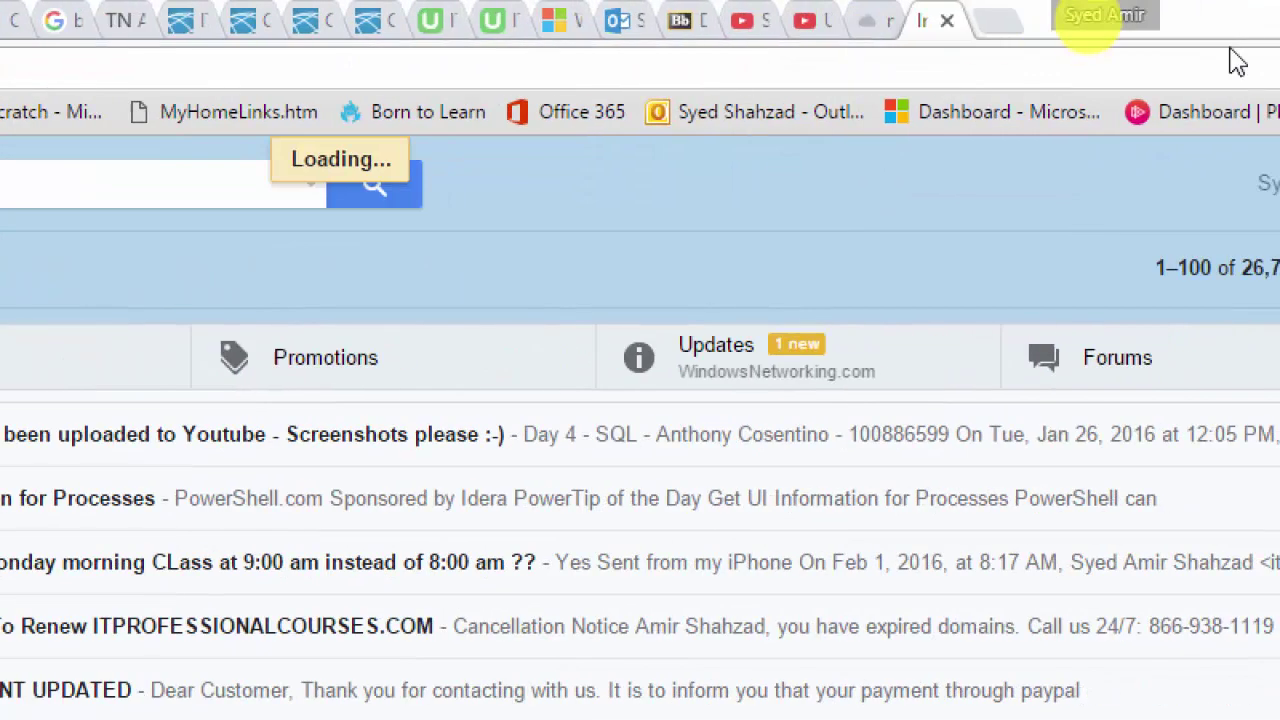
Step: Visit yahoo.com in another new tab, then run a Google search for 'hotmail'
click(982, 22)
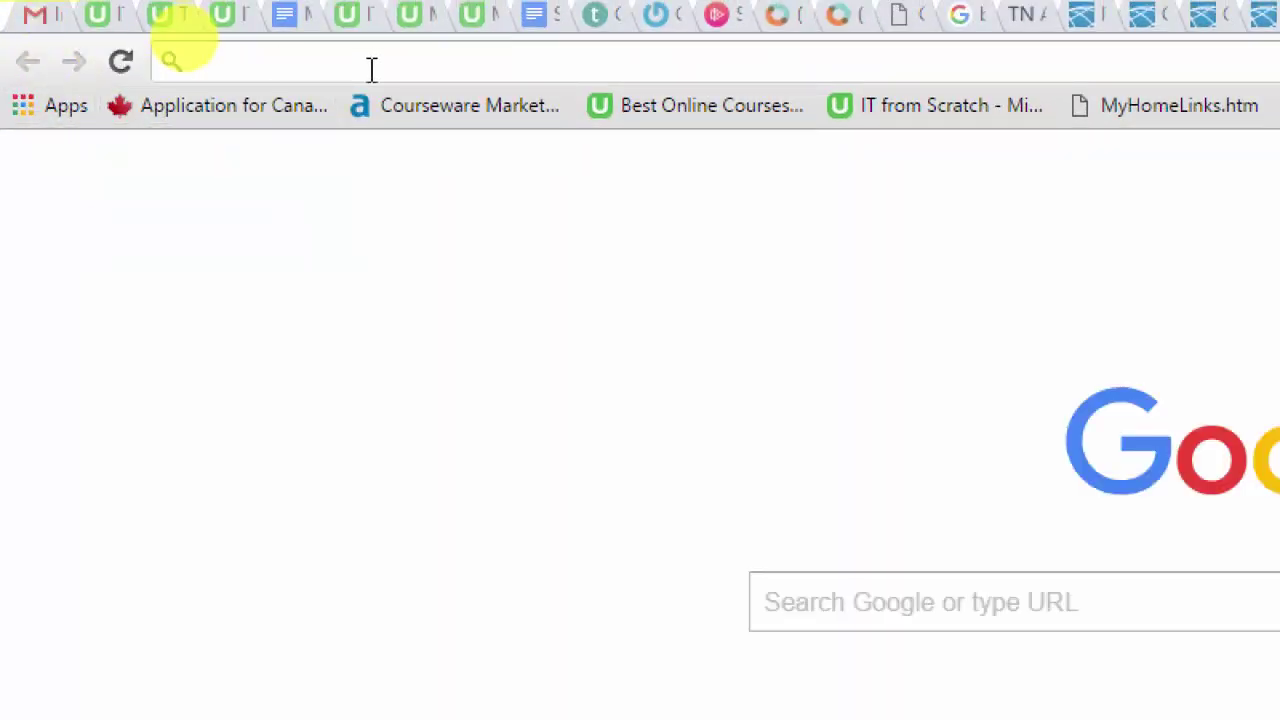
text(yahoo.com)
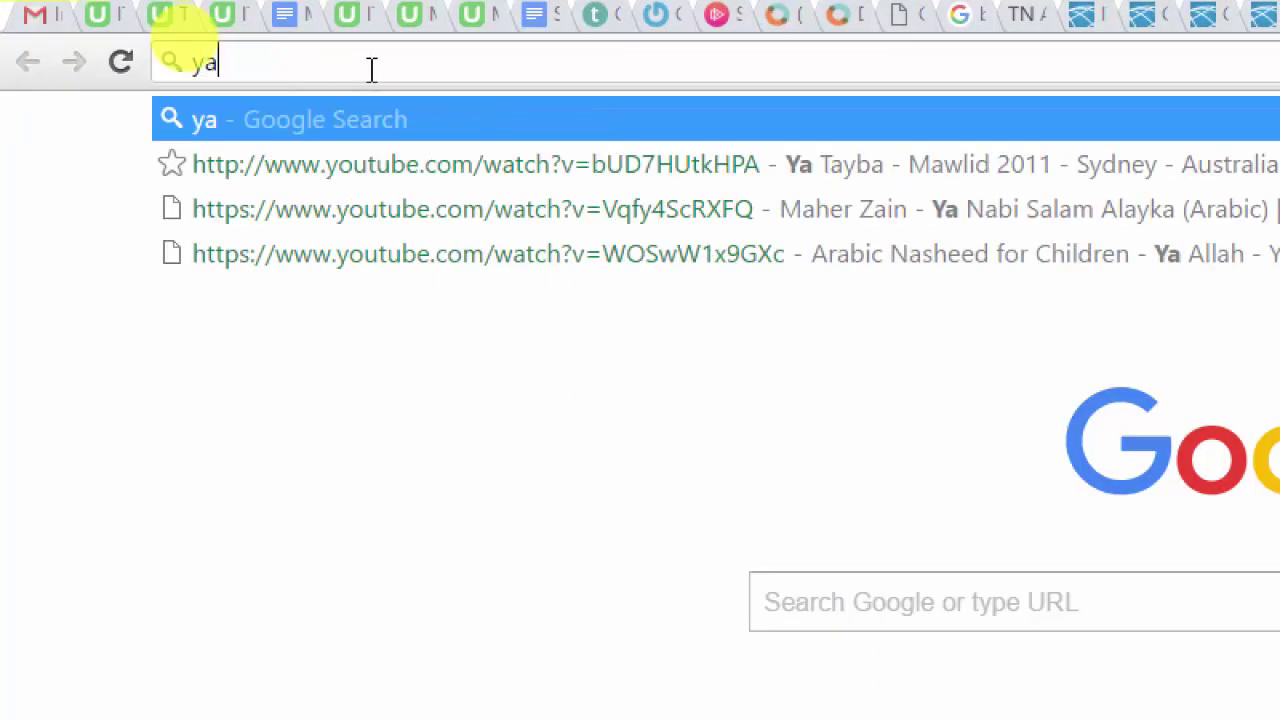
key(Return)
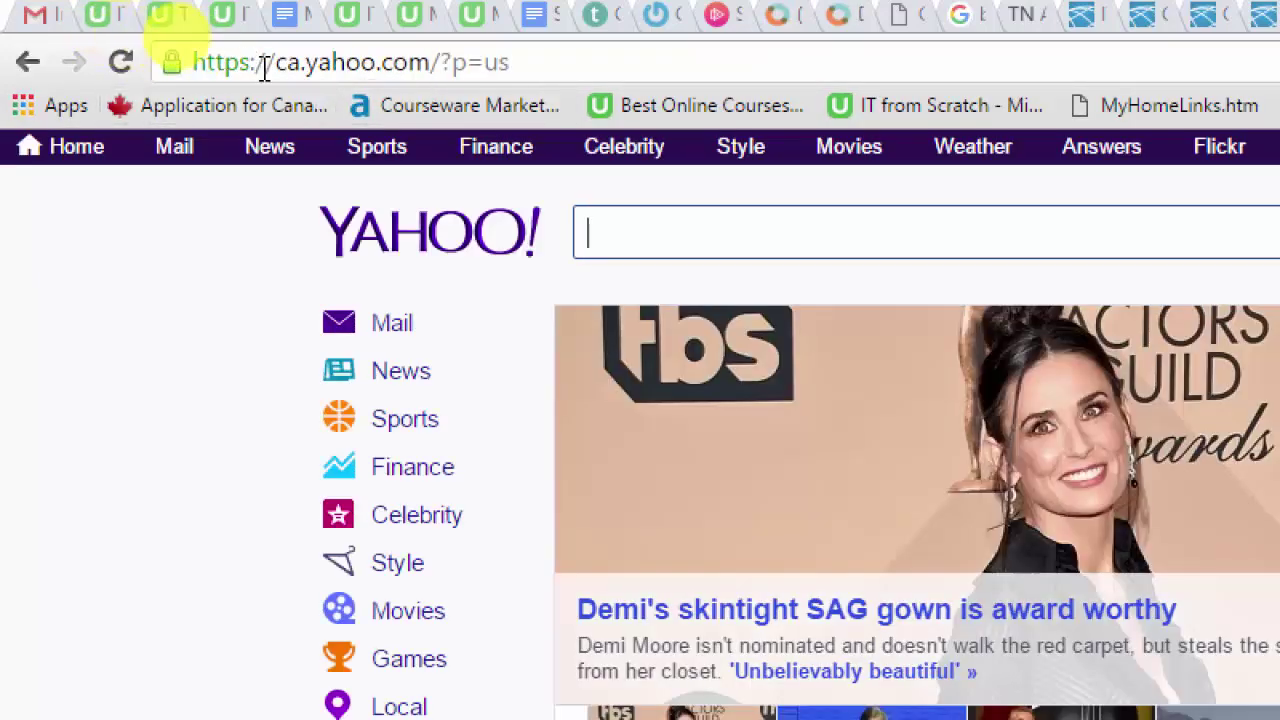
click(540, 64)
text(hotmail)
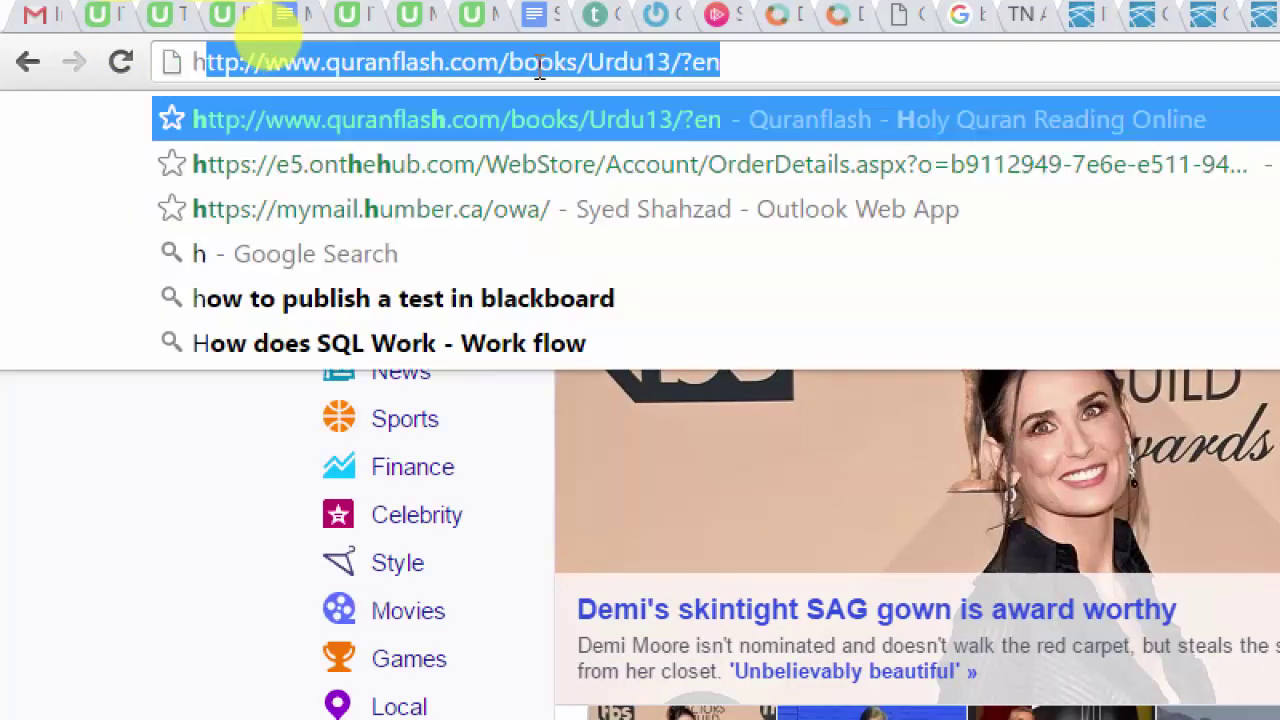
key(Return)
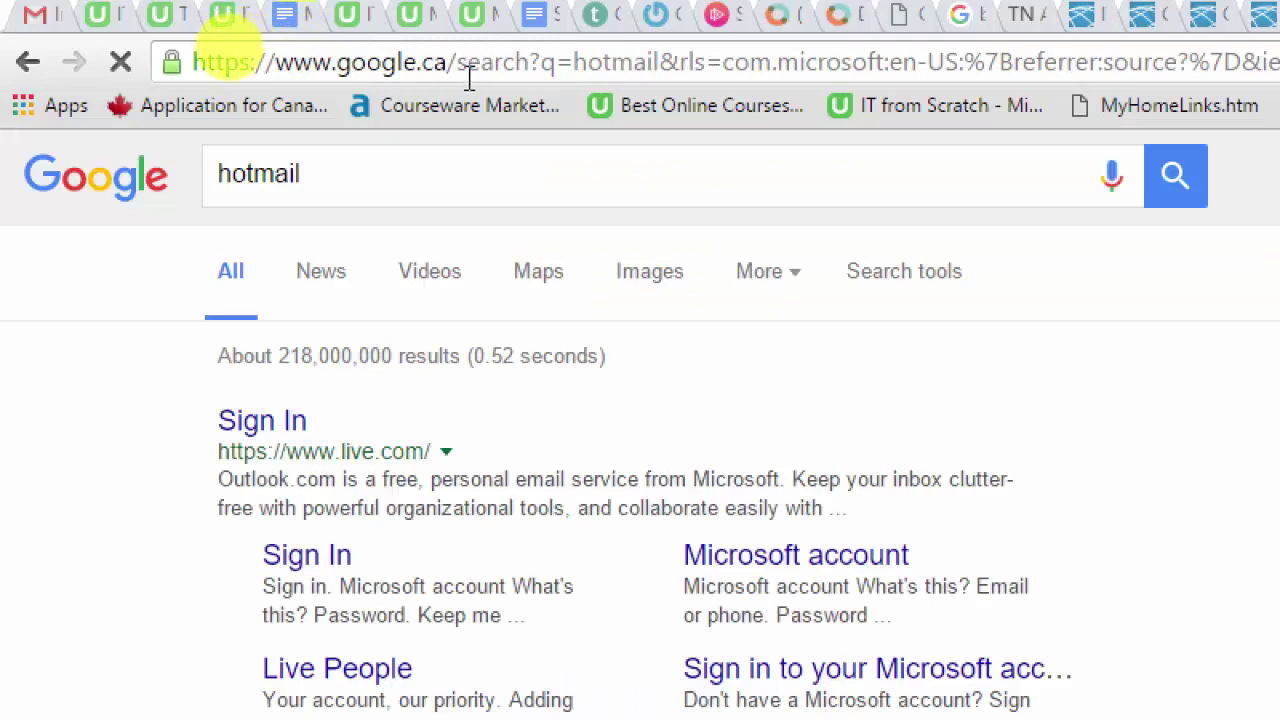
Step: Open the Outlook.com result, sign out of the mail account, close that tab and minimize Chrome
click(257, 428)
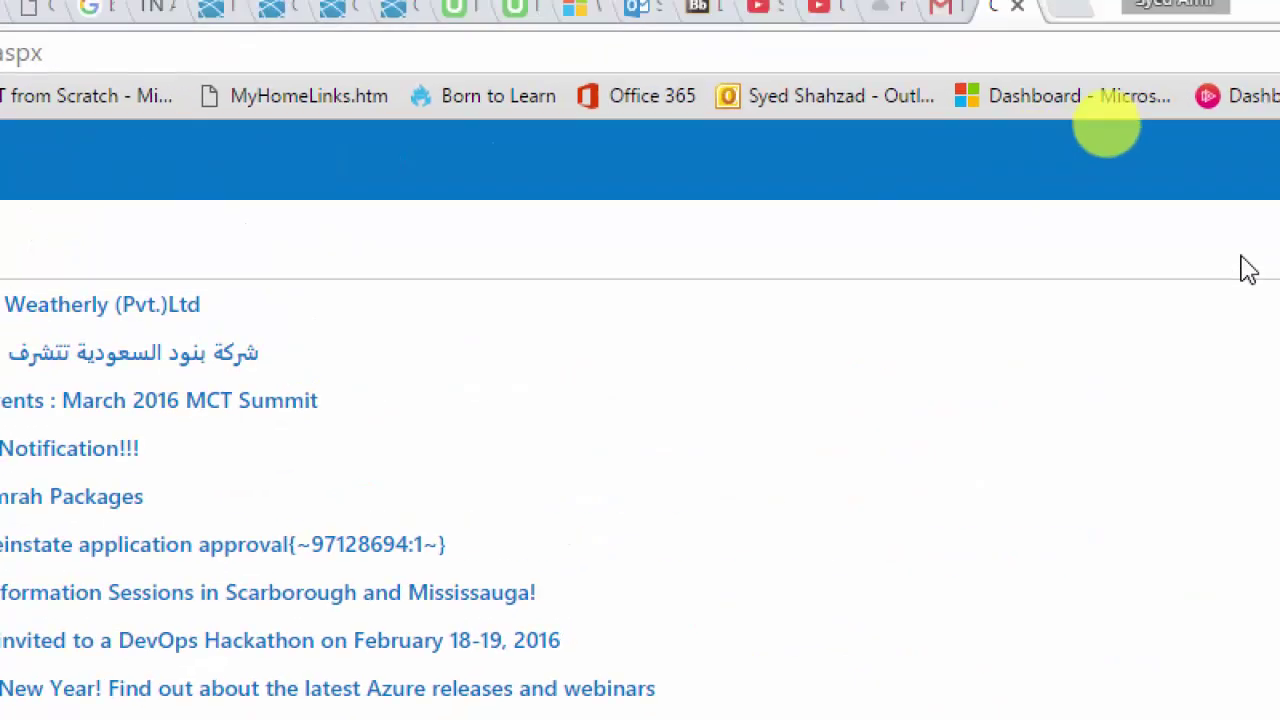
click(1115, 177)
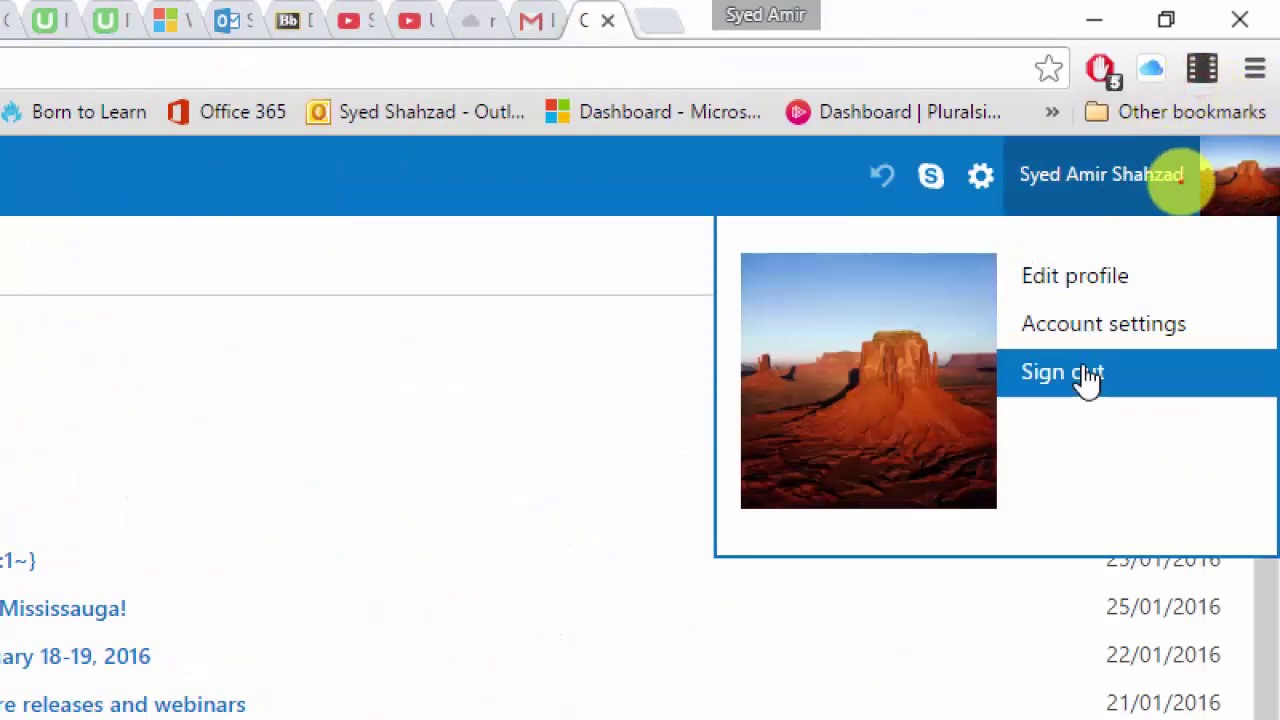
click(1084, 376)
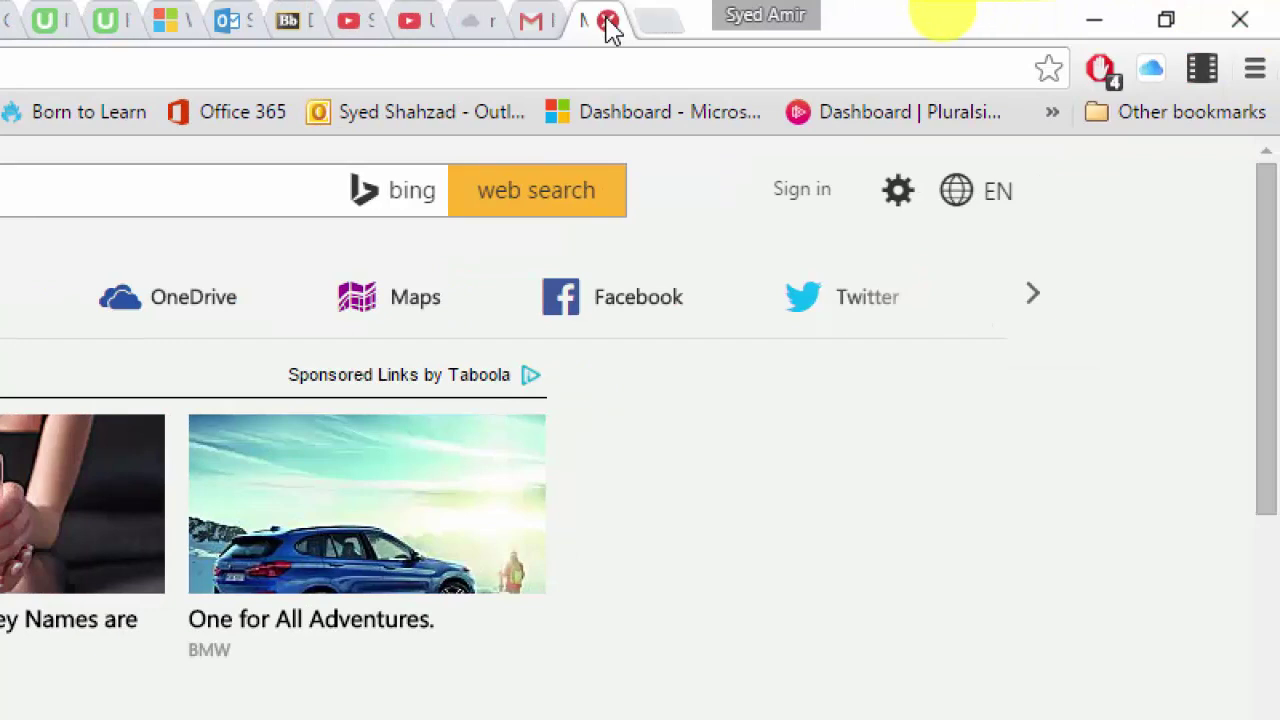
click(608, 22)
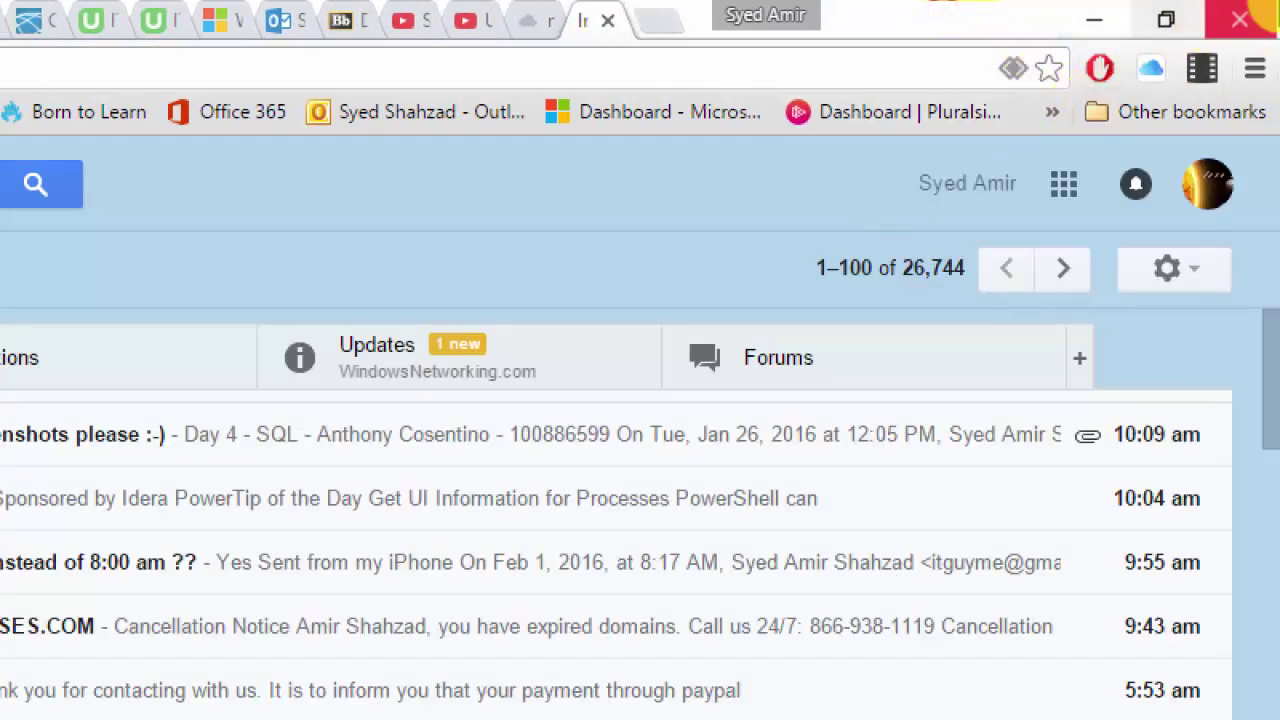
click(1094, 22)
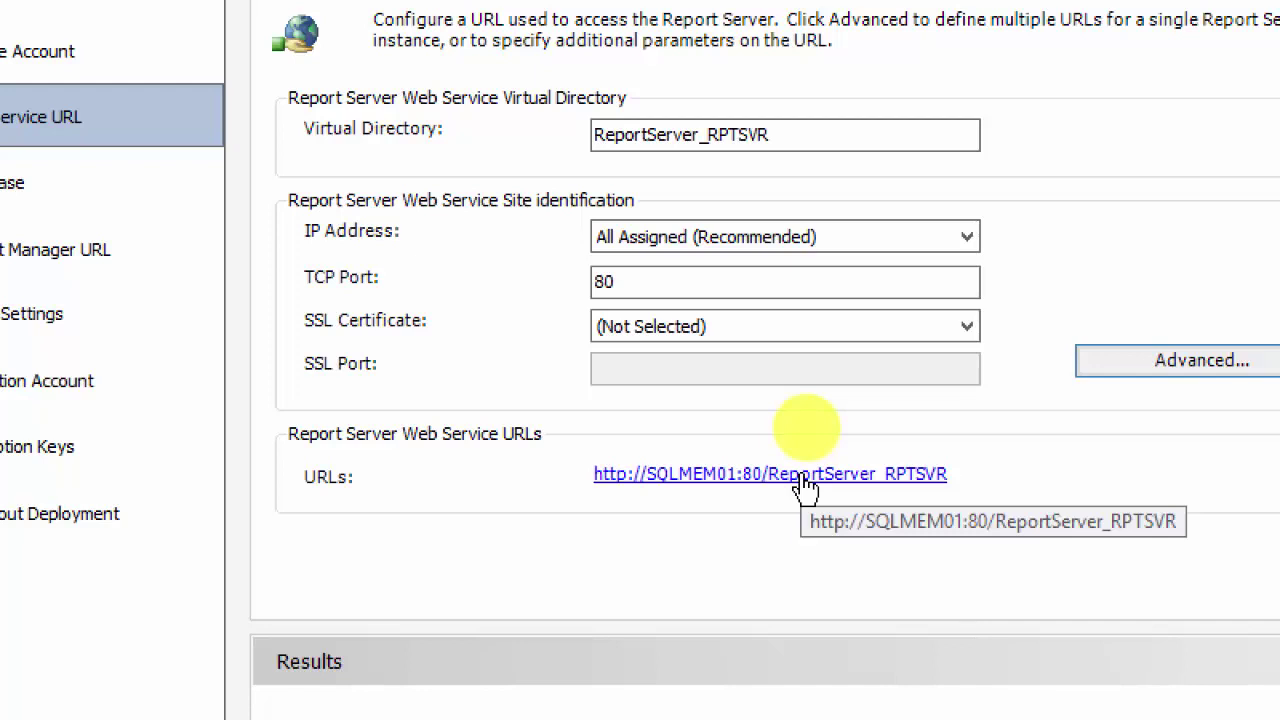
Step: Launch the ReportServer_RPTSVR URL, then confirm TCP port 80 and no SSL certificate in Configuration Manager
click(806, 480)
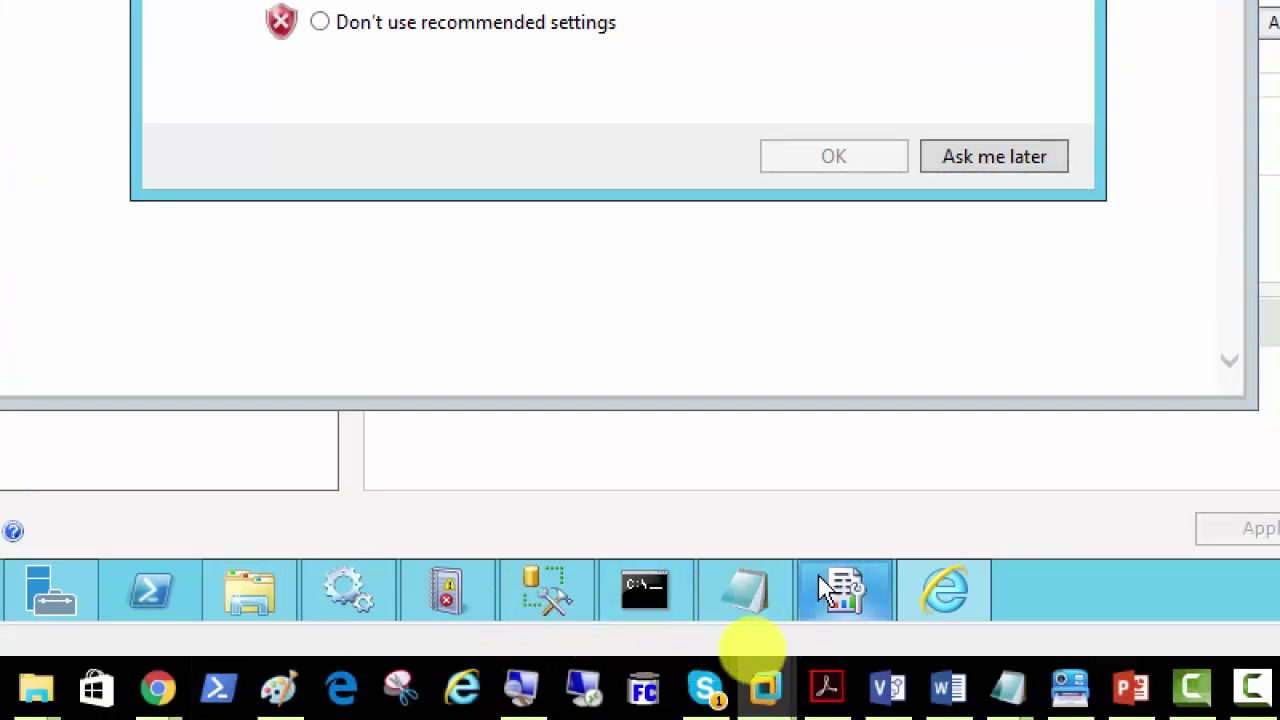
click(816, 606)
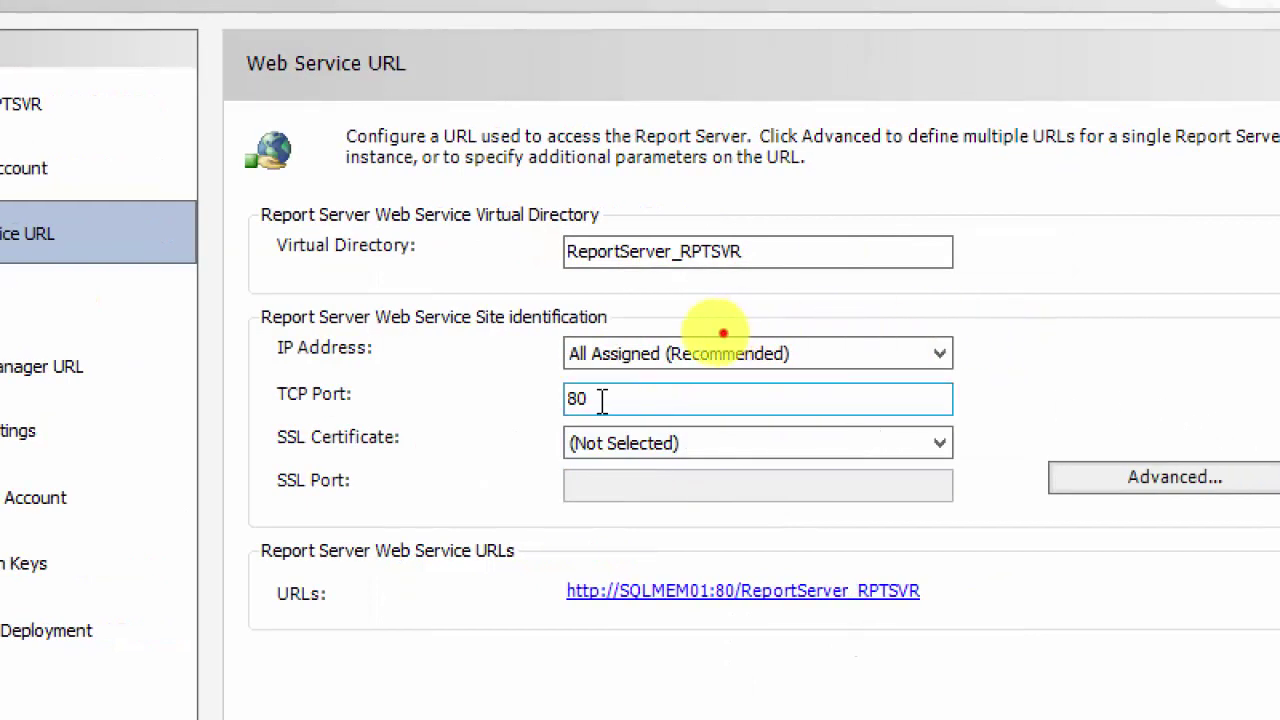
drag(602, 400, 529, 406)
click(713, 455)
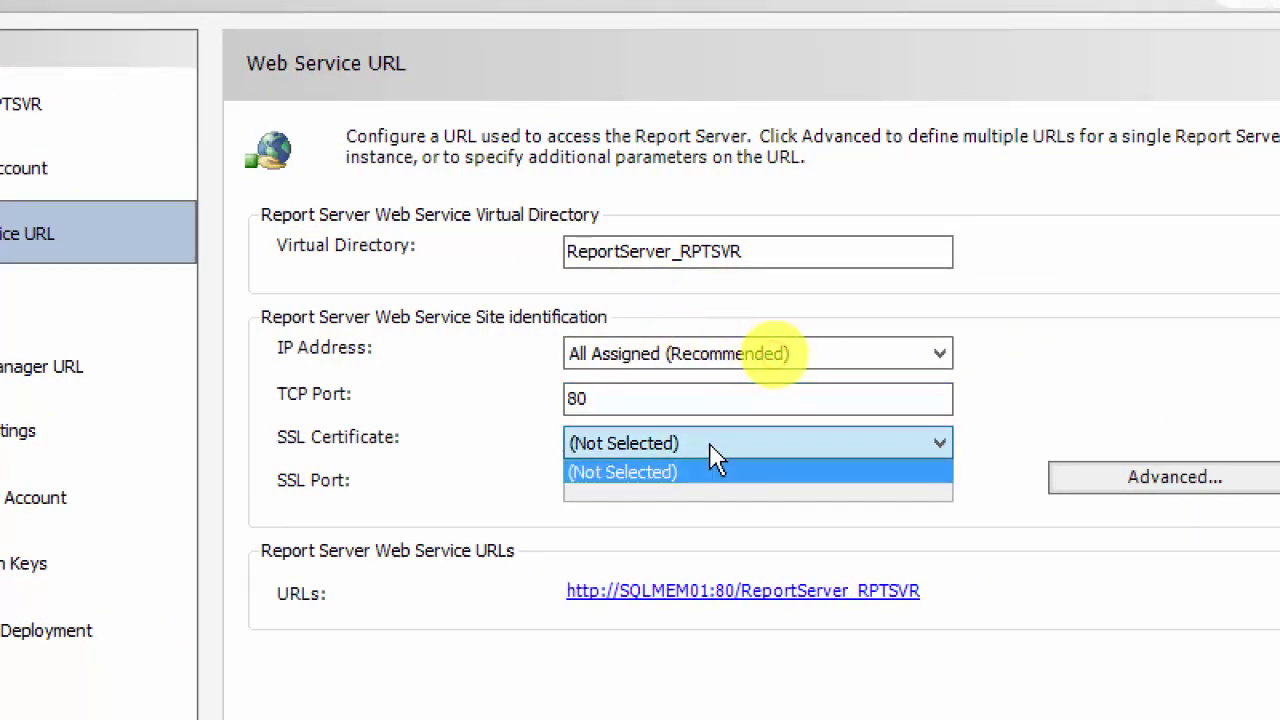
click(713, 455)
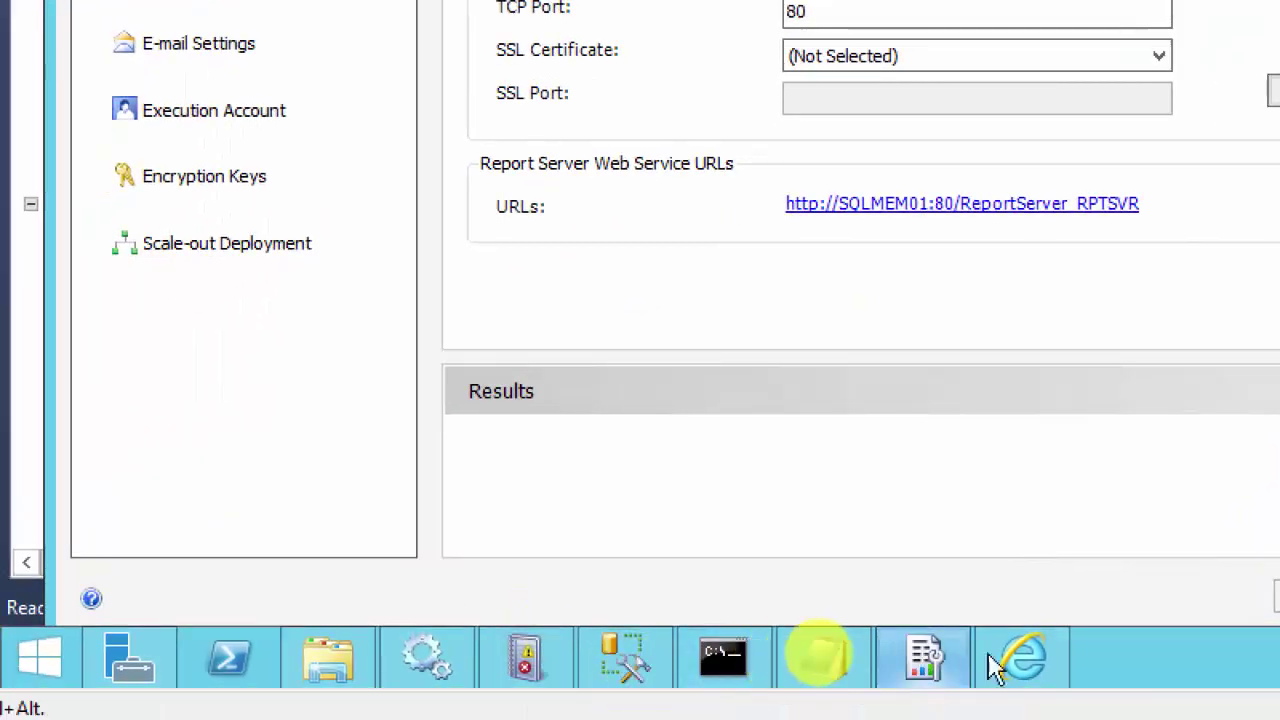
Step: Accept Internet Explorer's recommended security and compatibility settings on the report server page
click(1024, 660)
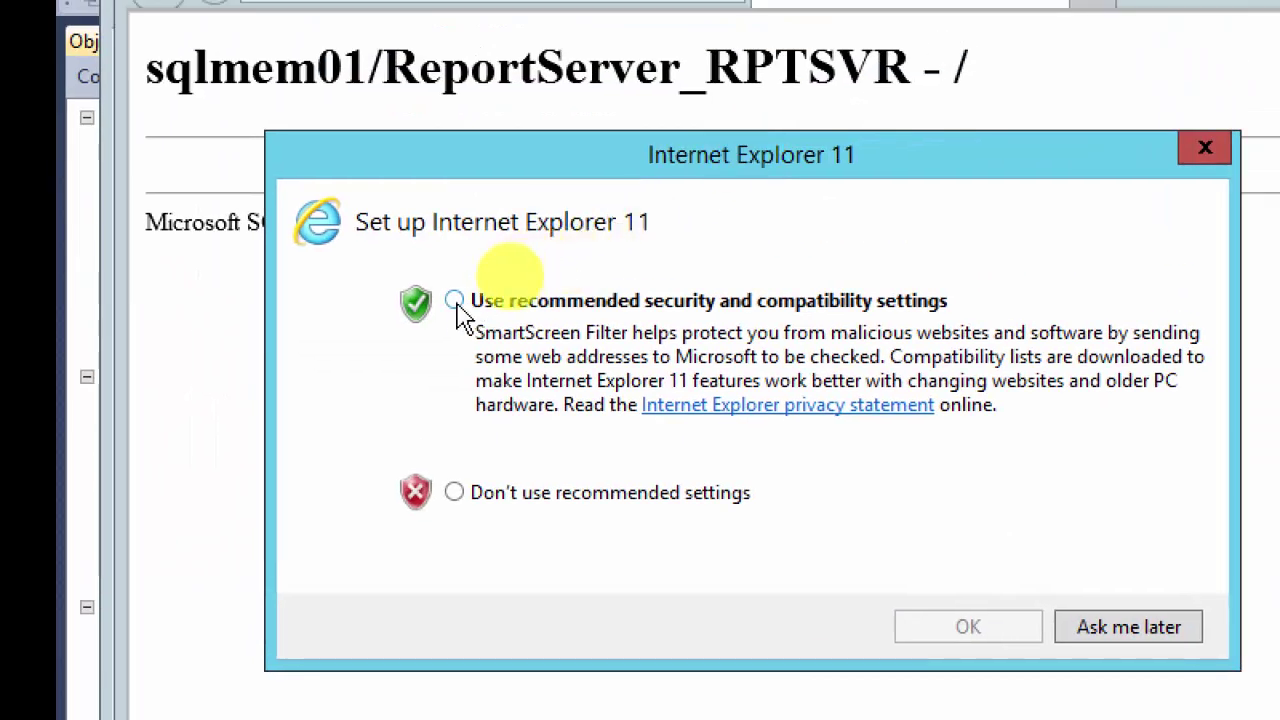
click(454, 301)
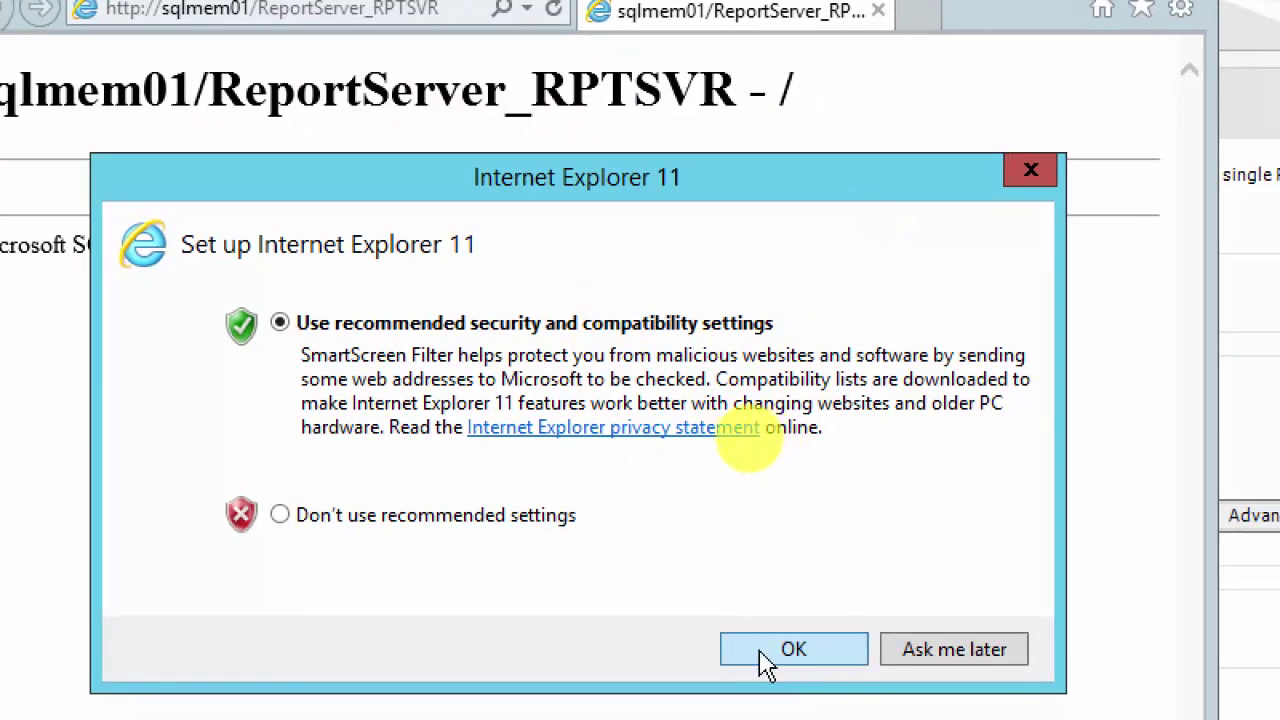
click(790, 660)
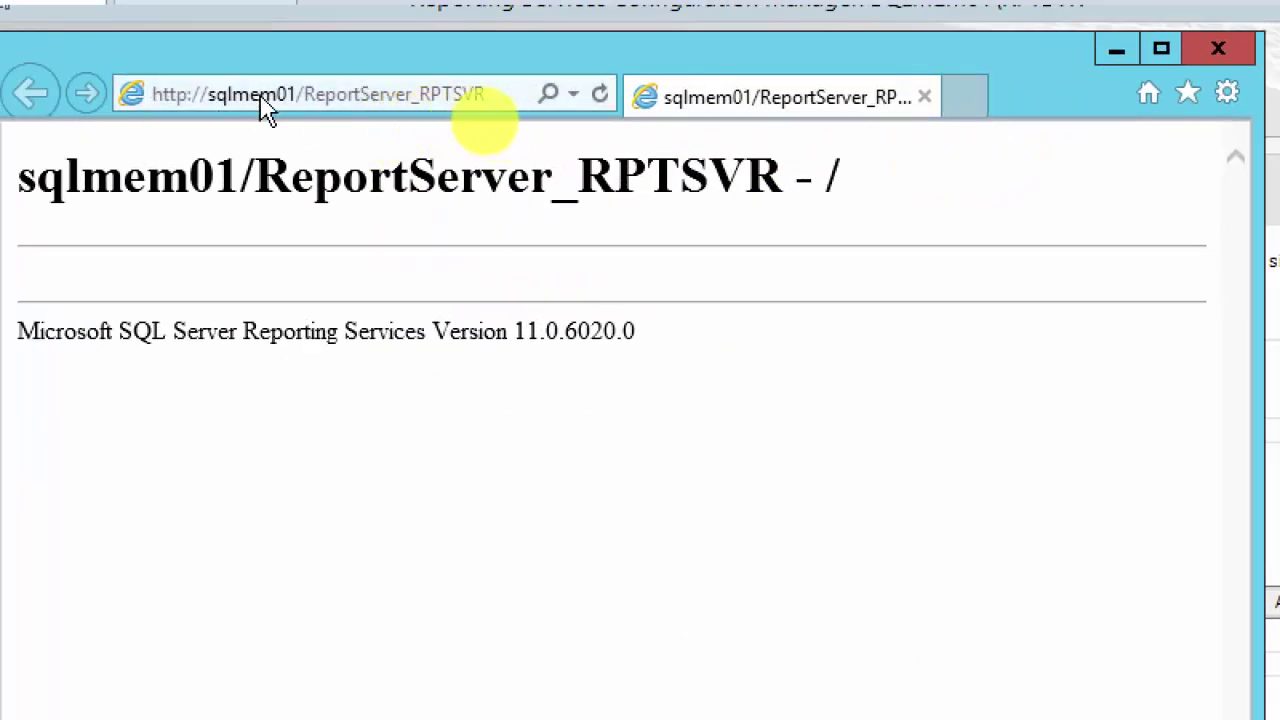
click(1227, 93)
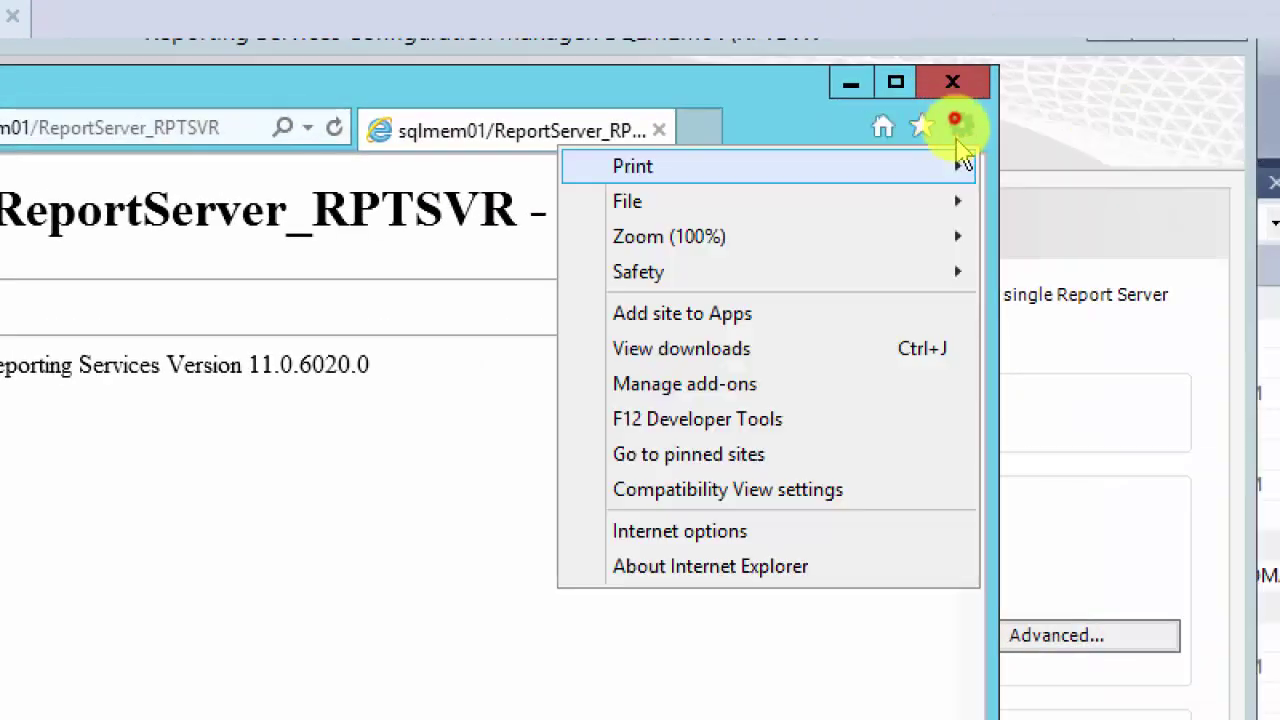
click(722, 533)
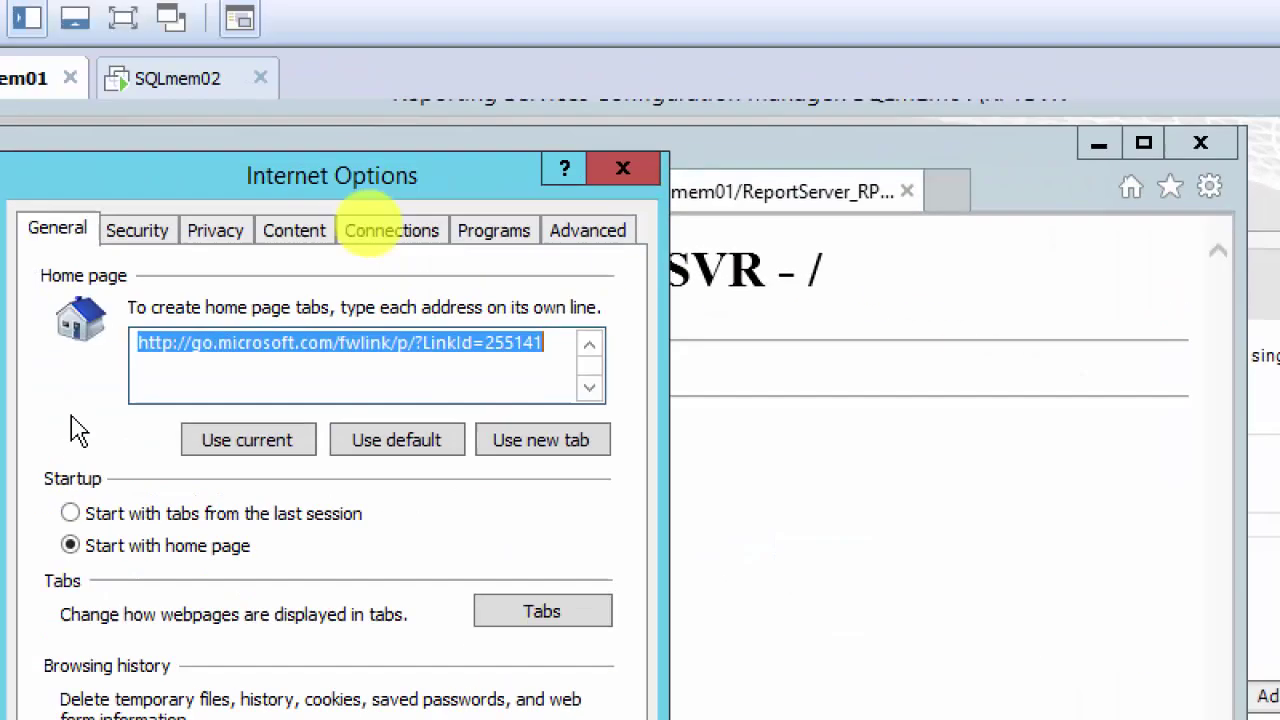
click(196, 250)
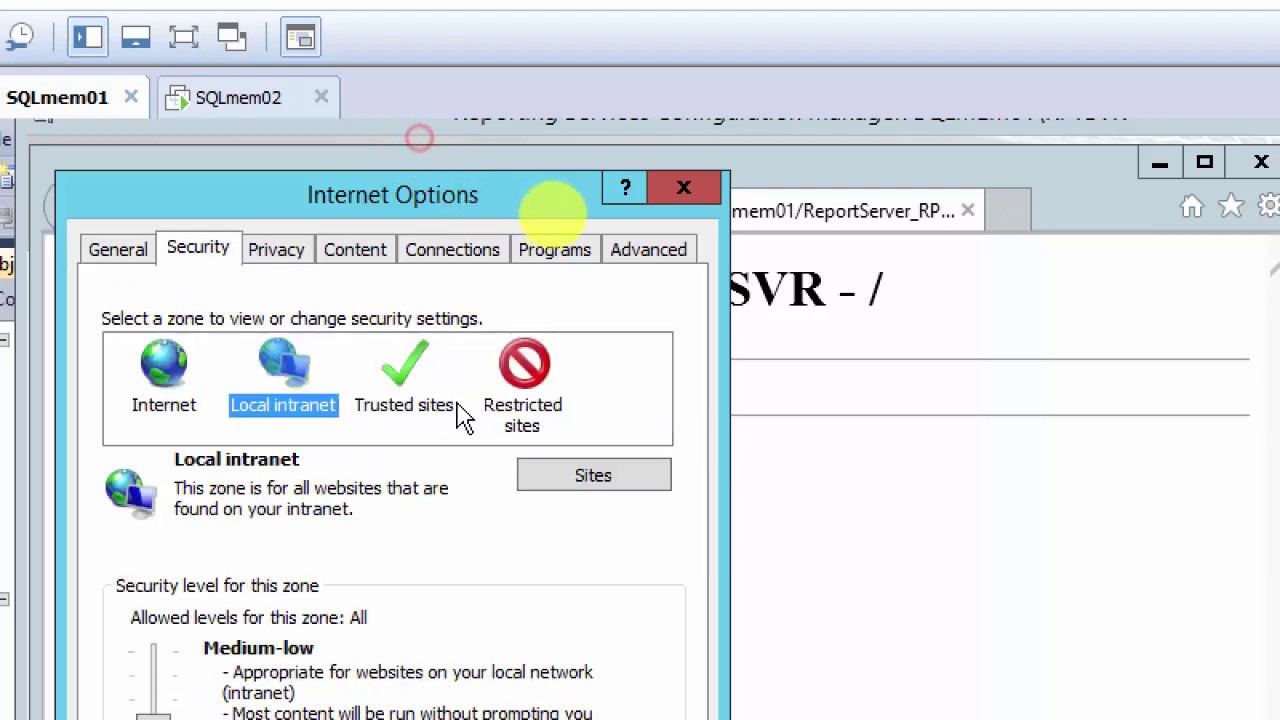
click(423, 415)
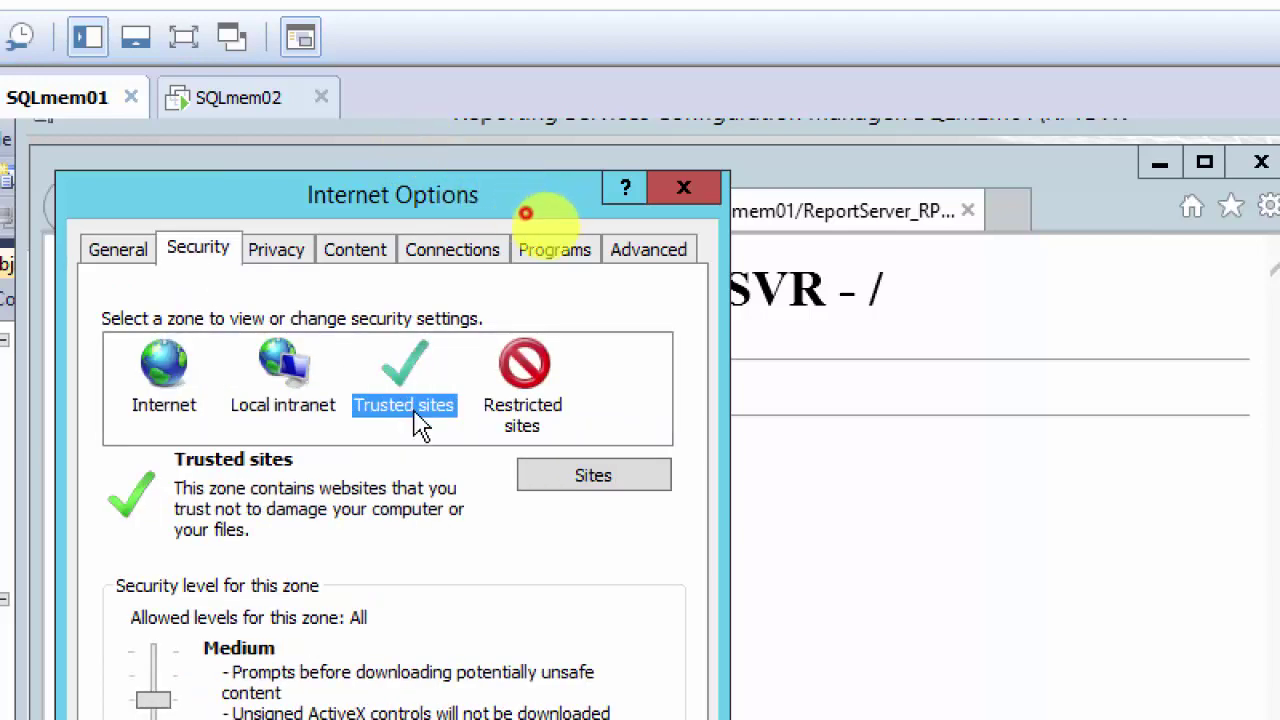
click(557, 483)
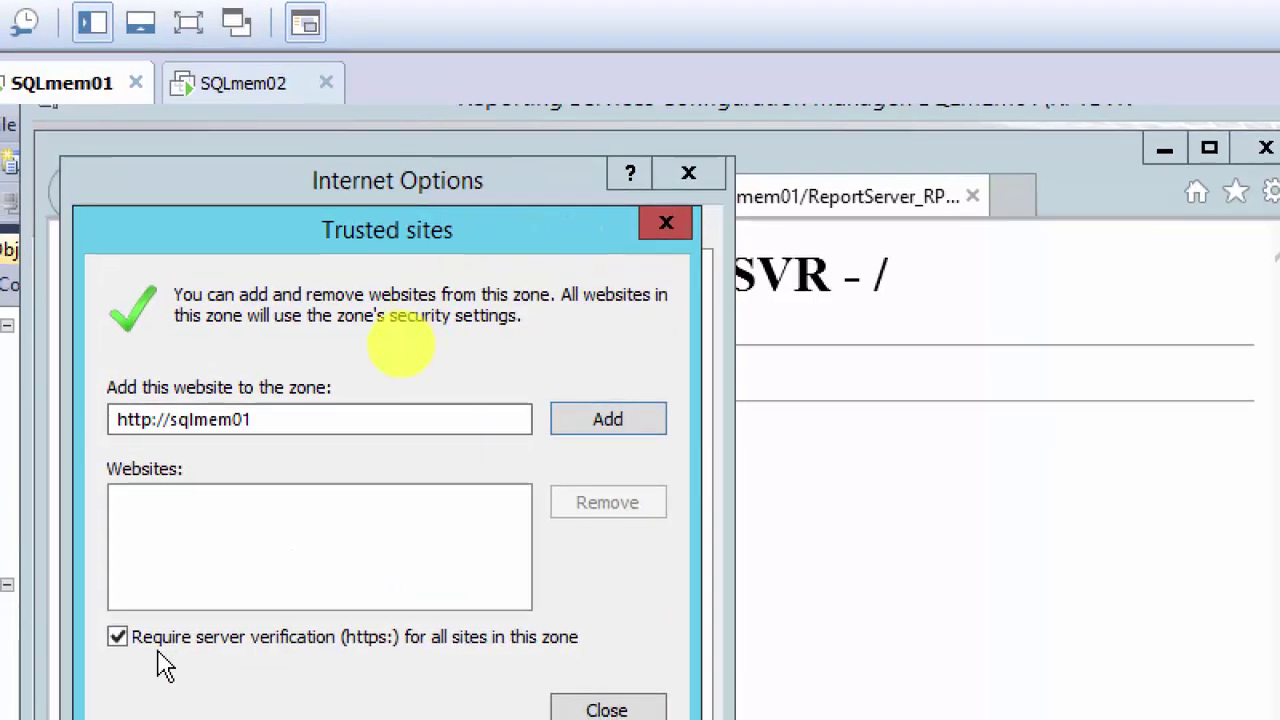
click(608, 421)
click(600, 552)
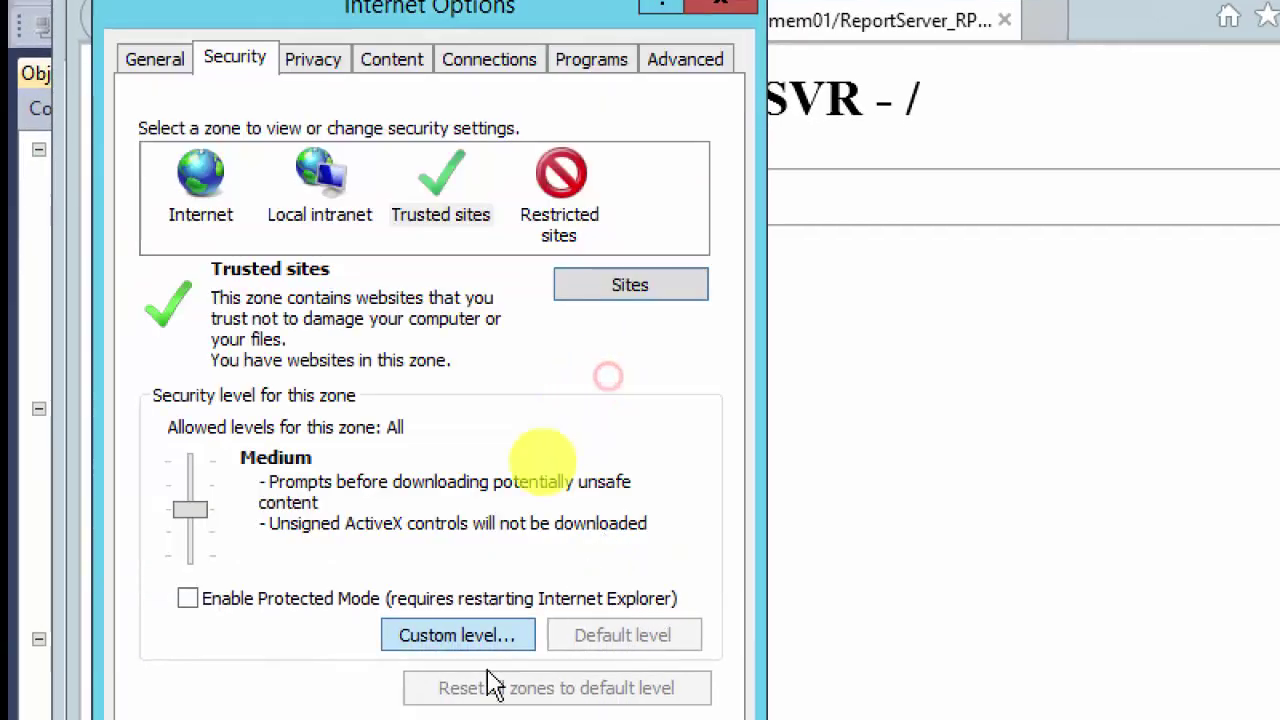
click(445, 652)
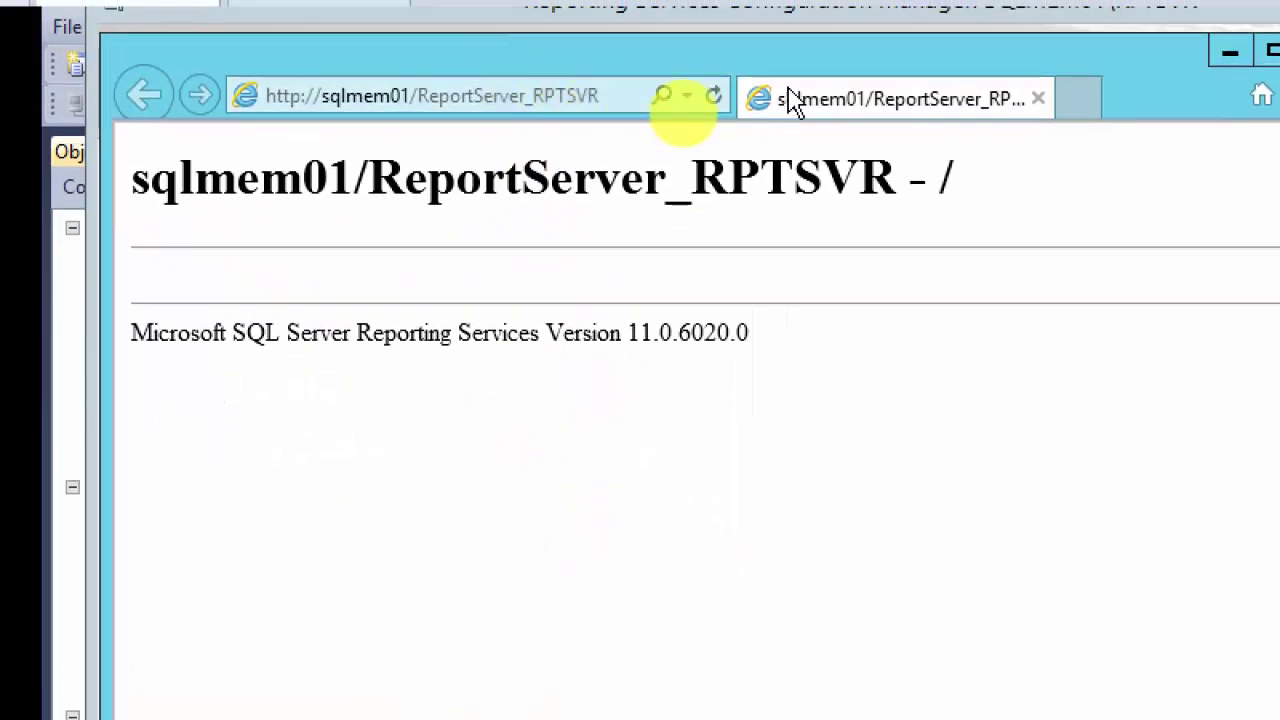
click(713, 76)
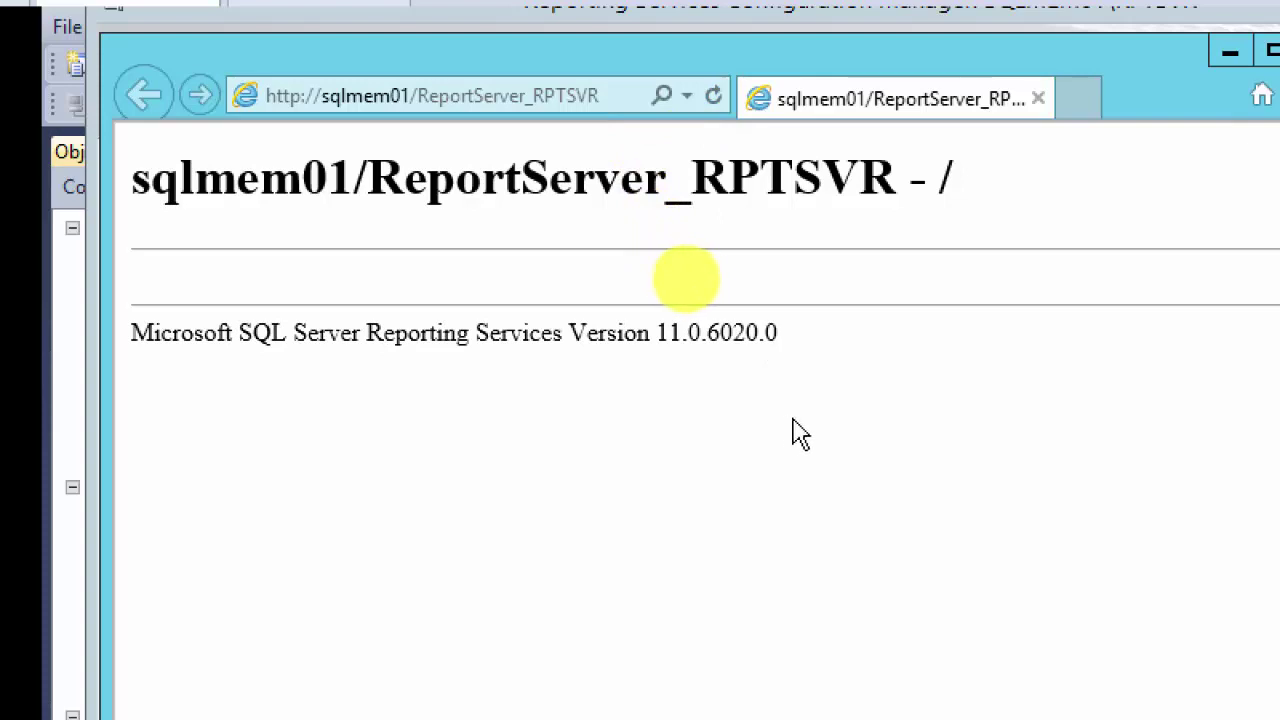
click(714, 97)
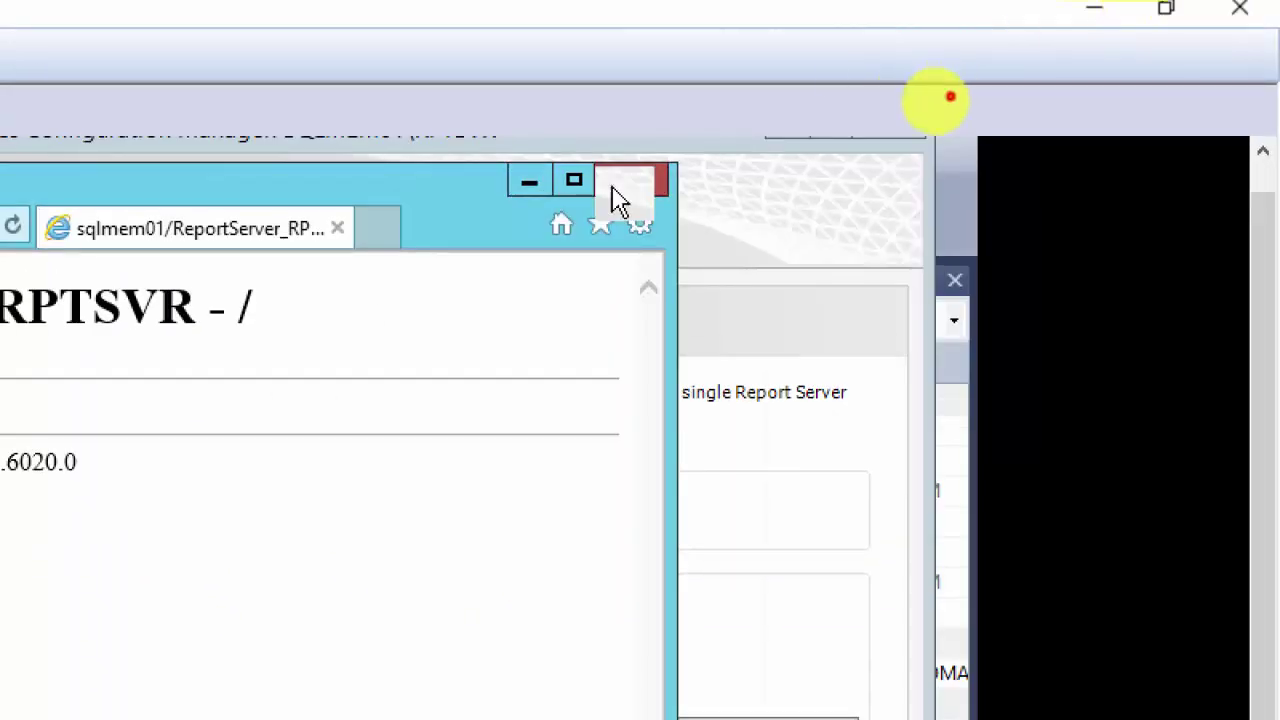
Step: Close the report page, try web service IP 192.168.200.2, then revert to All Assigned (Recommended)
click(620, 200)
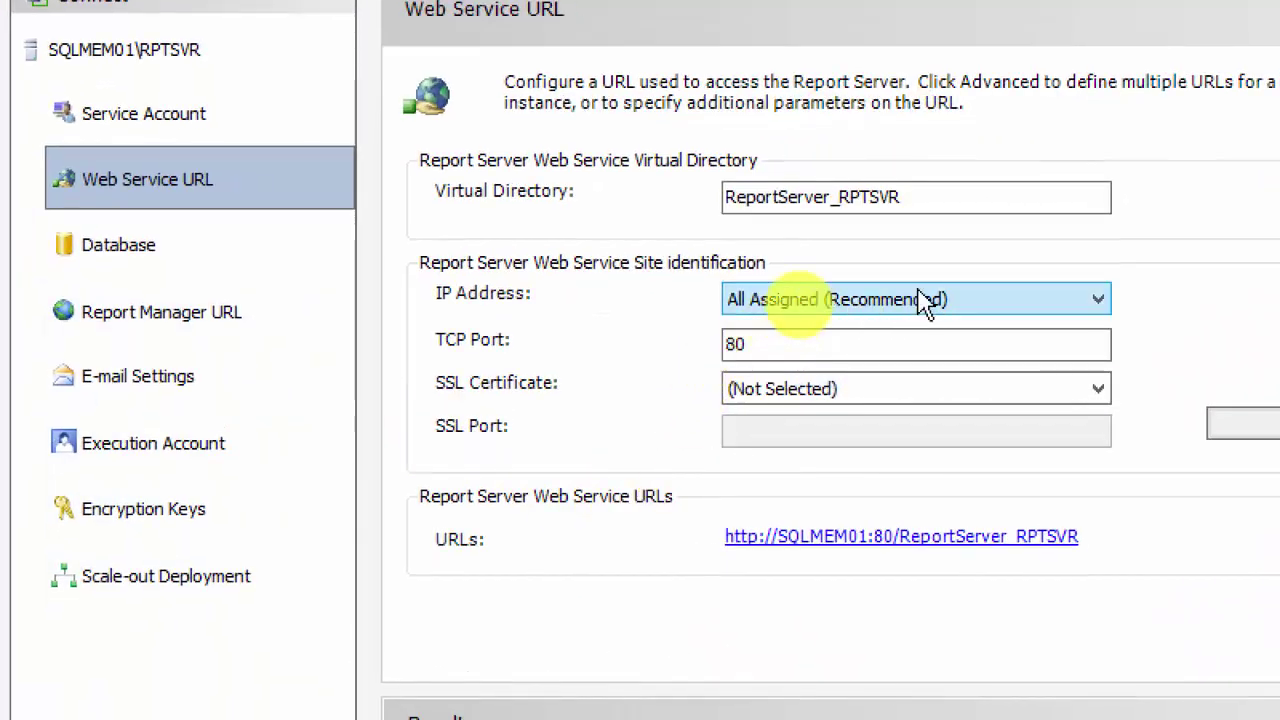
click(929, 306)
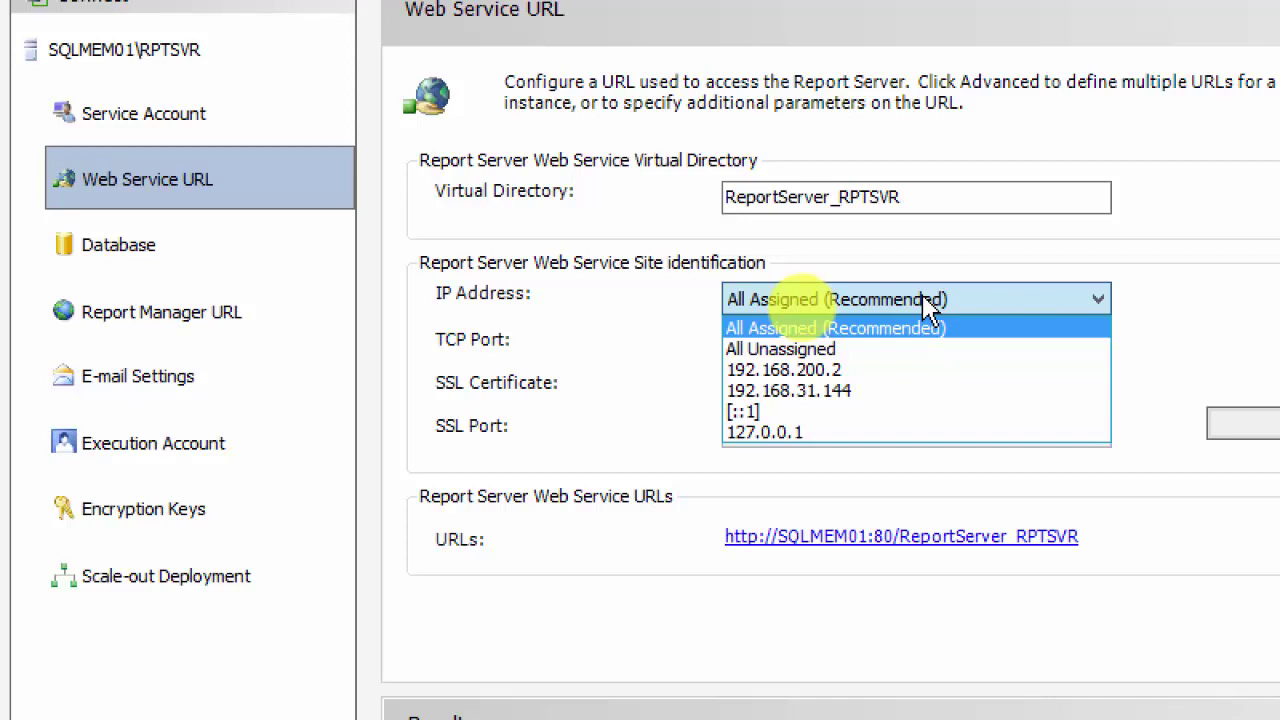
click(929, 306)
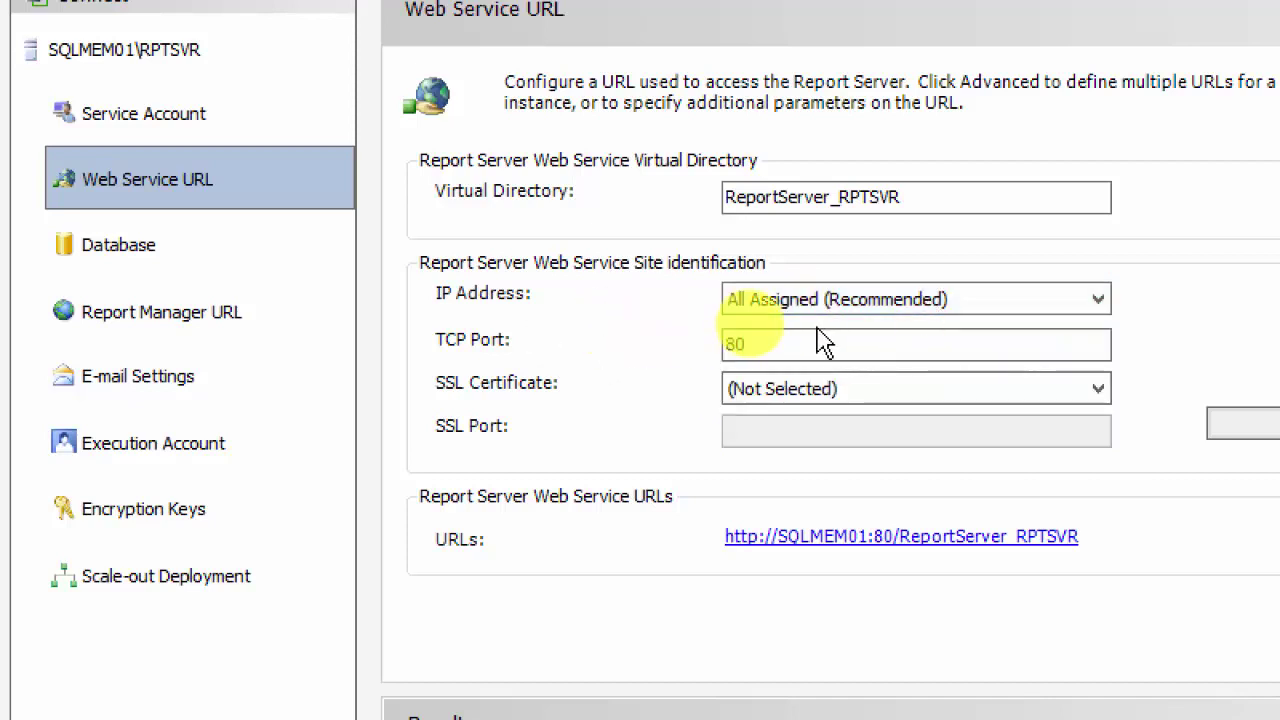
click(884, 311)
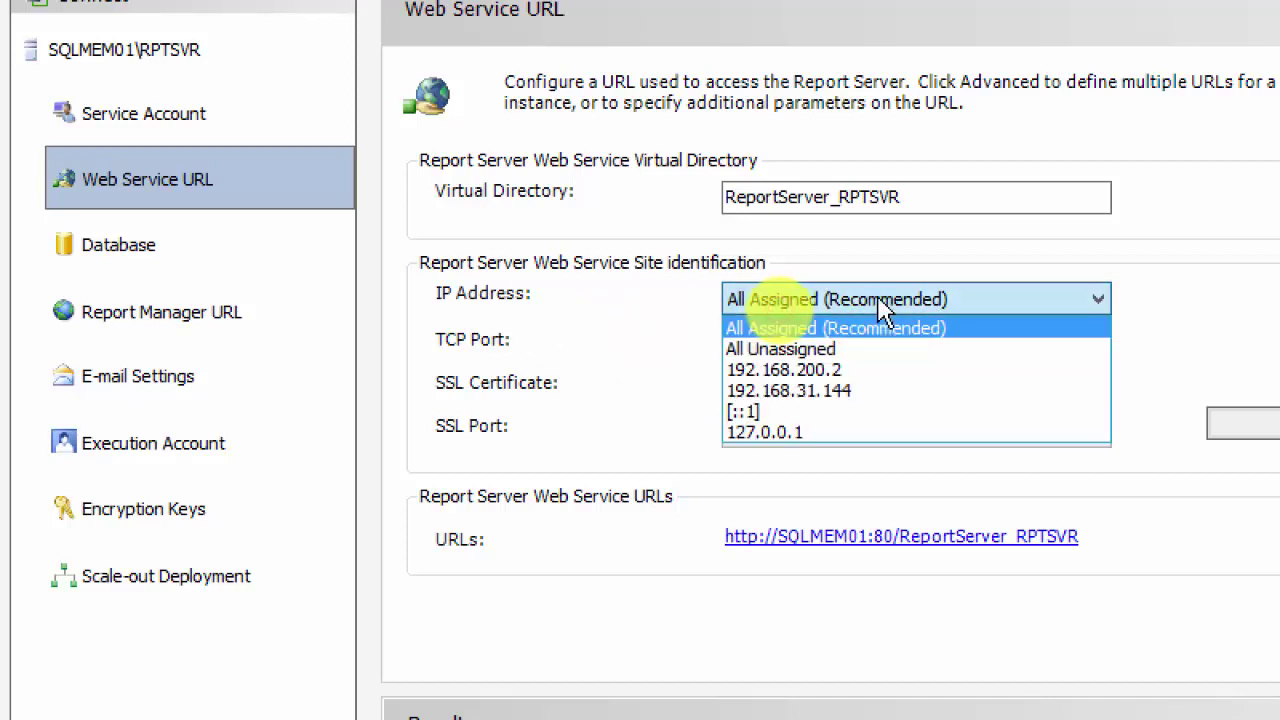
click(866, 372)
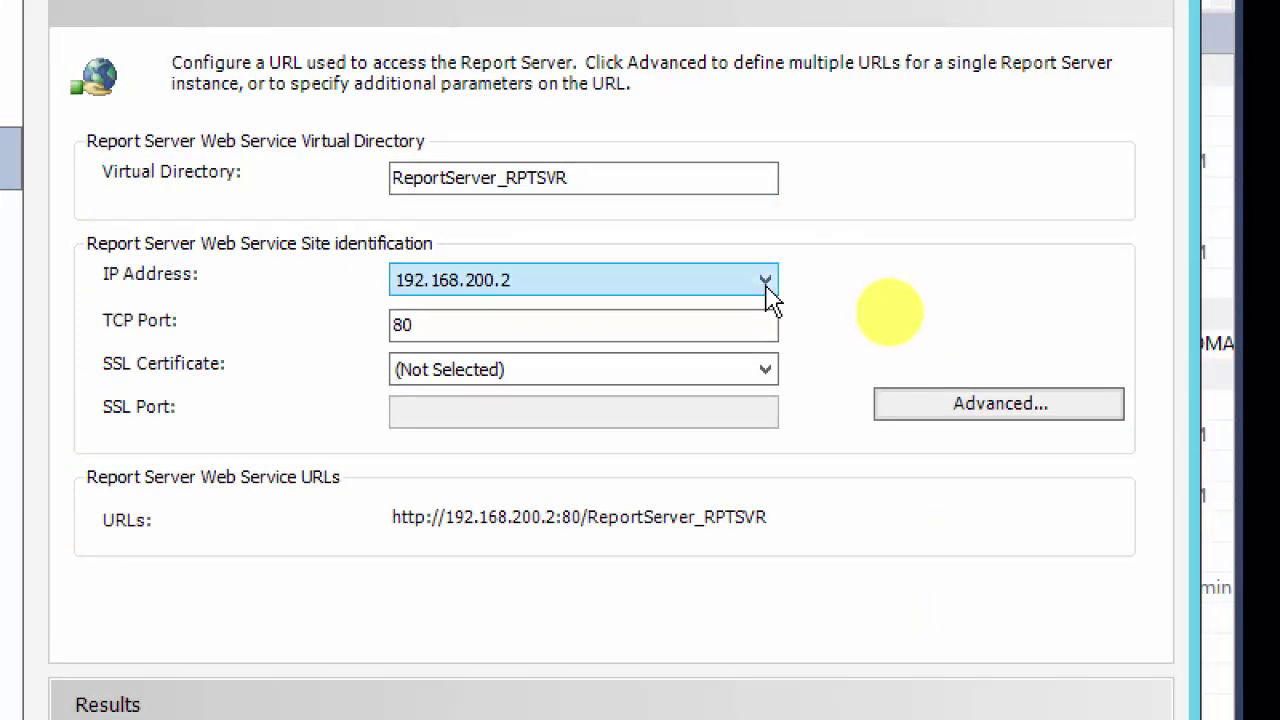
click(766, 286)
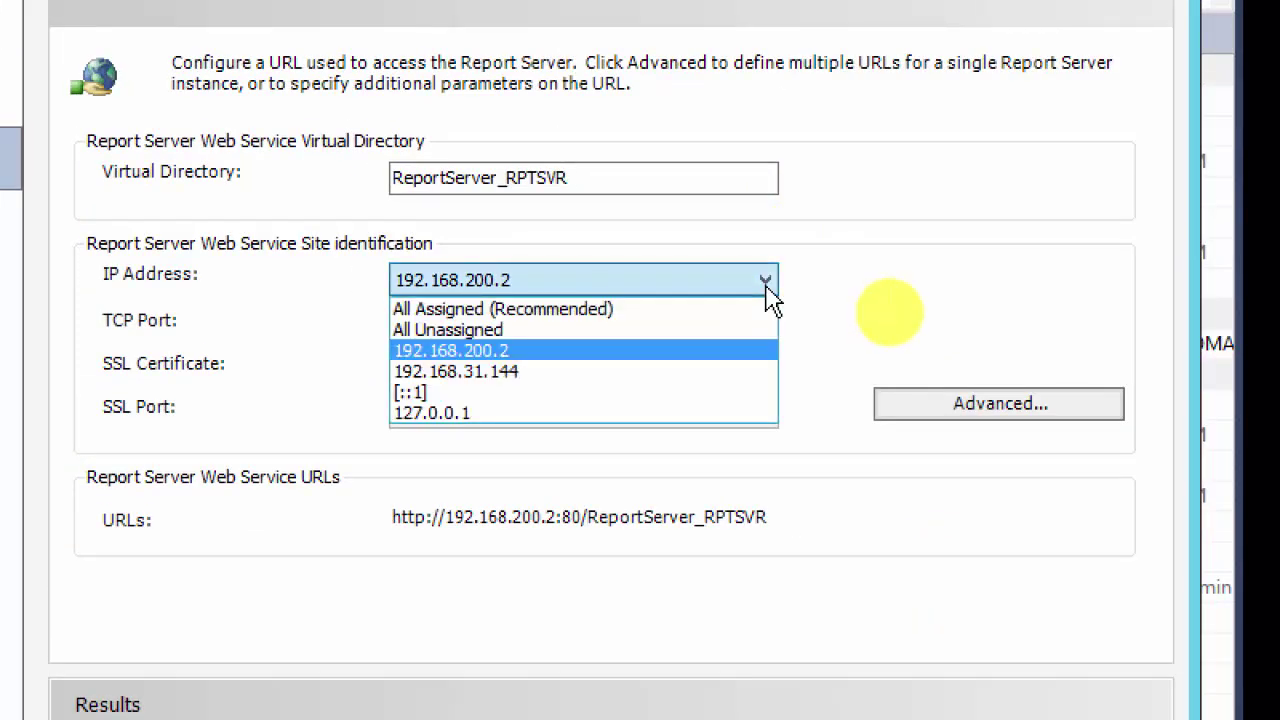
click(716, 311)
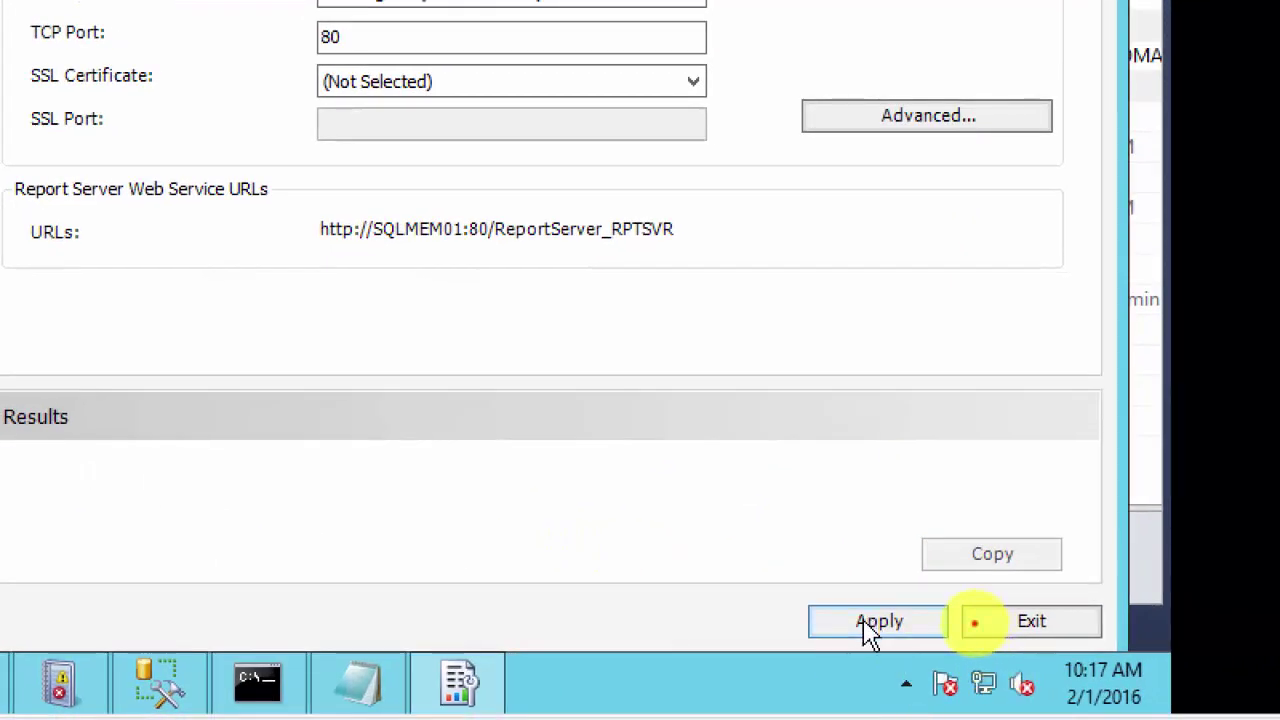
click(864, 622)
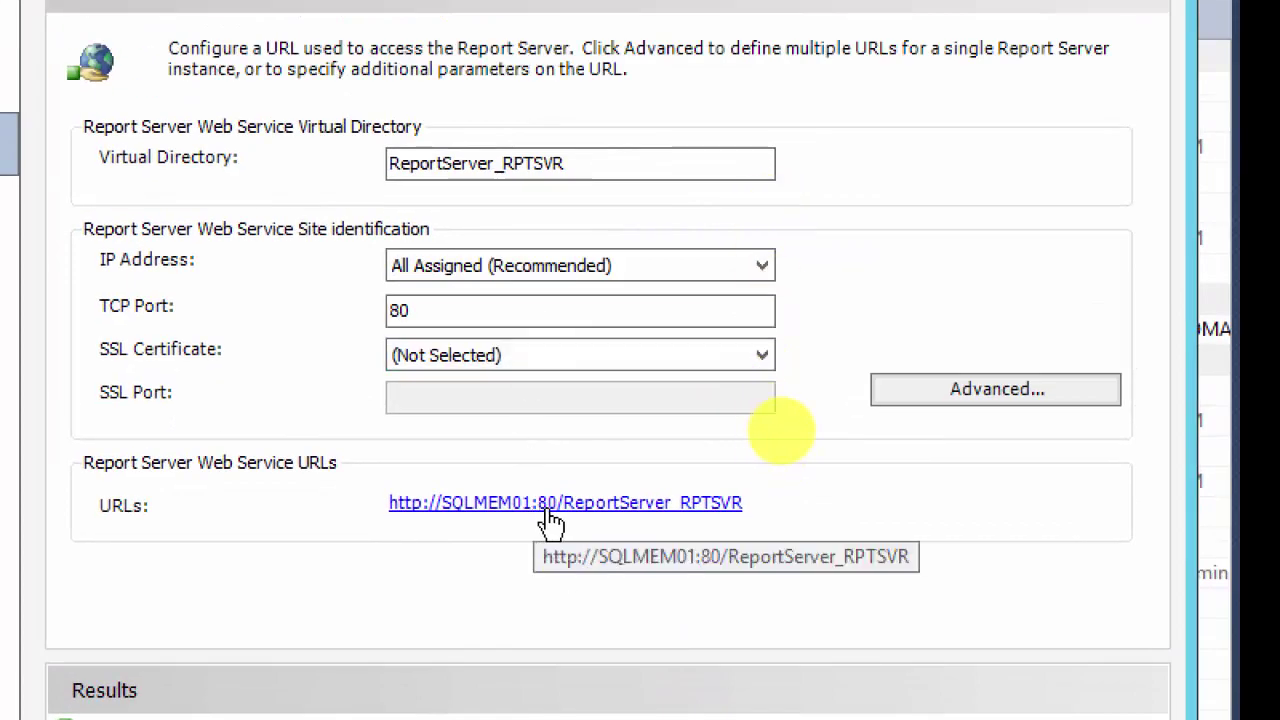
click(549, 506)
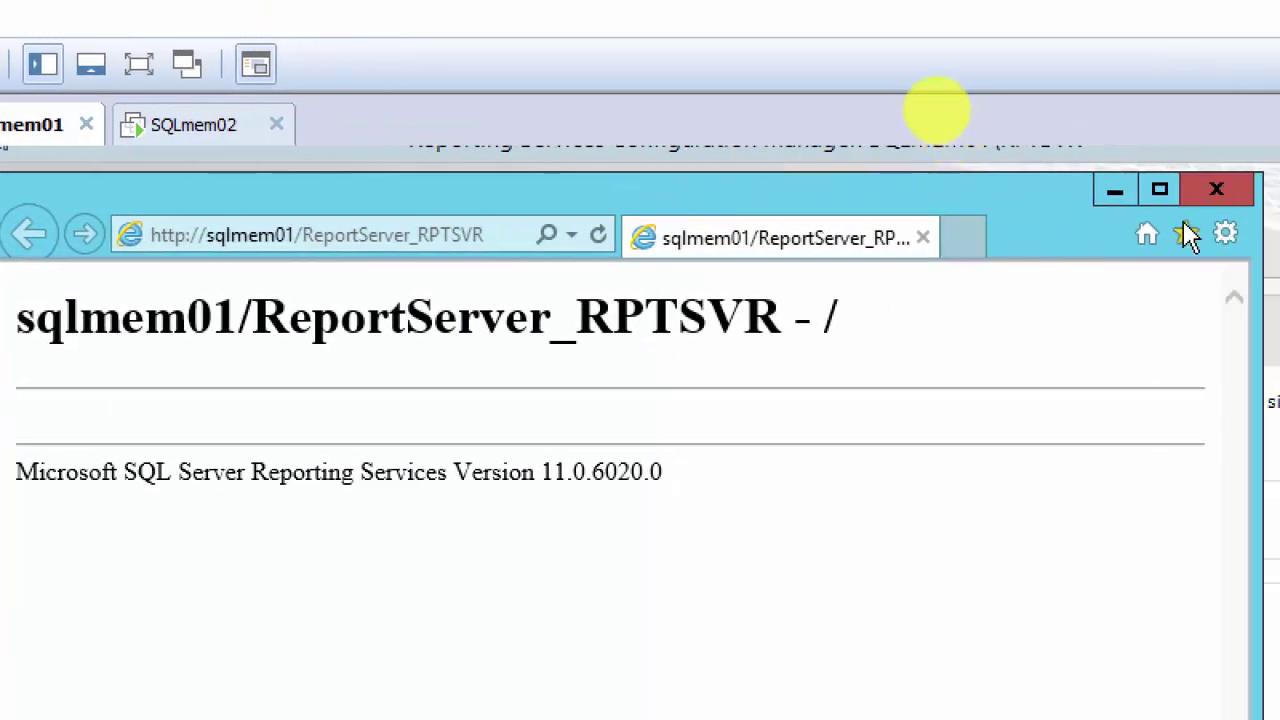
click(1116, 194)
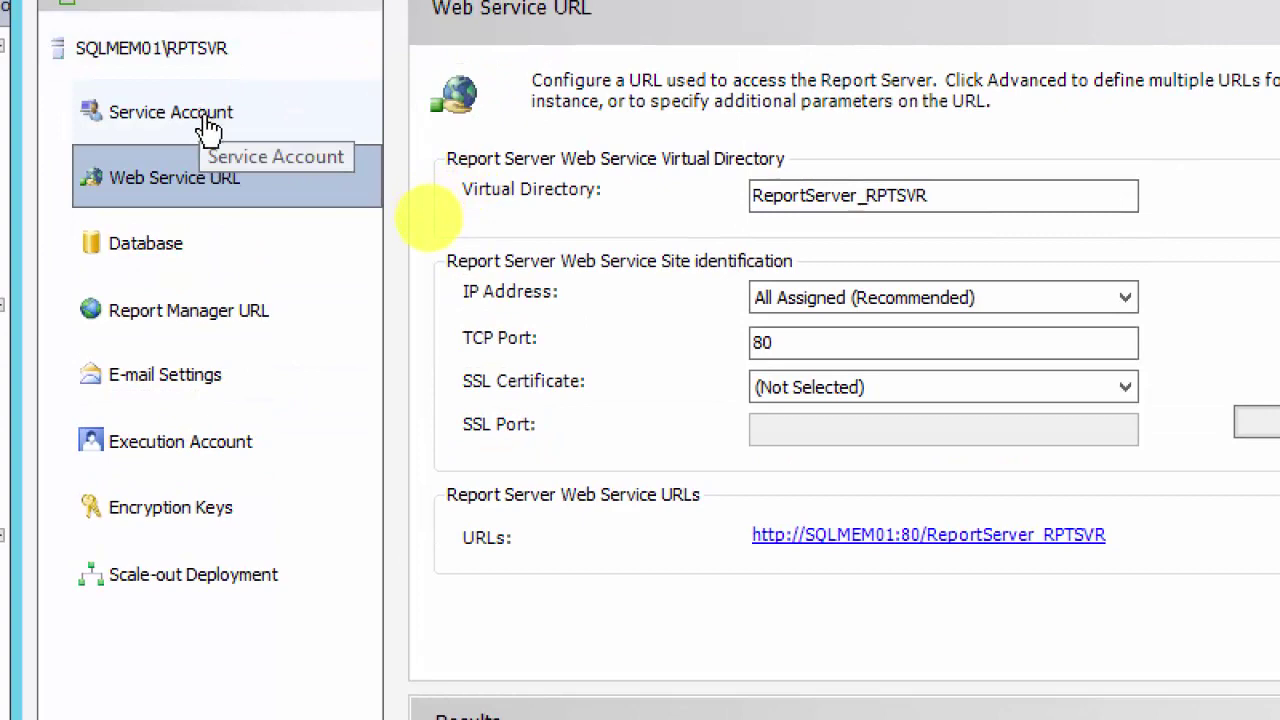
Step: Show the Database page and start the Change Database wizard
click(148, 259)
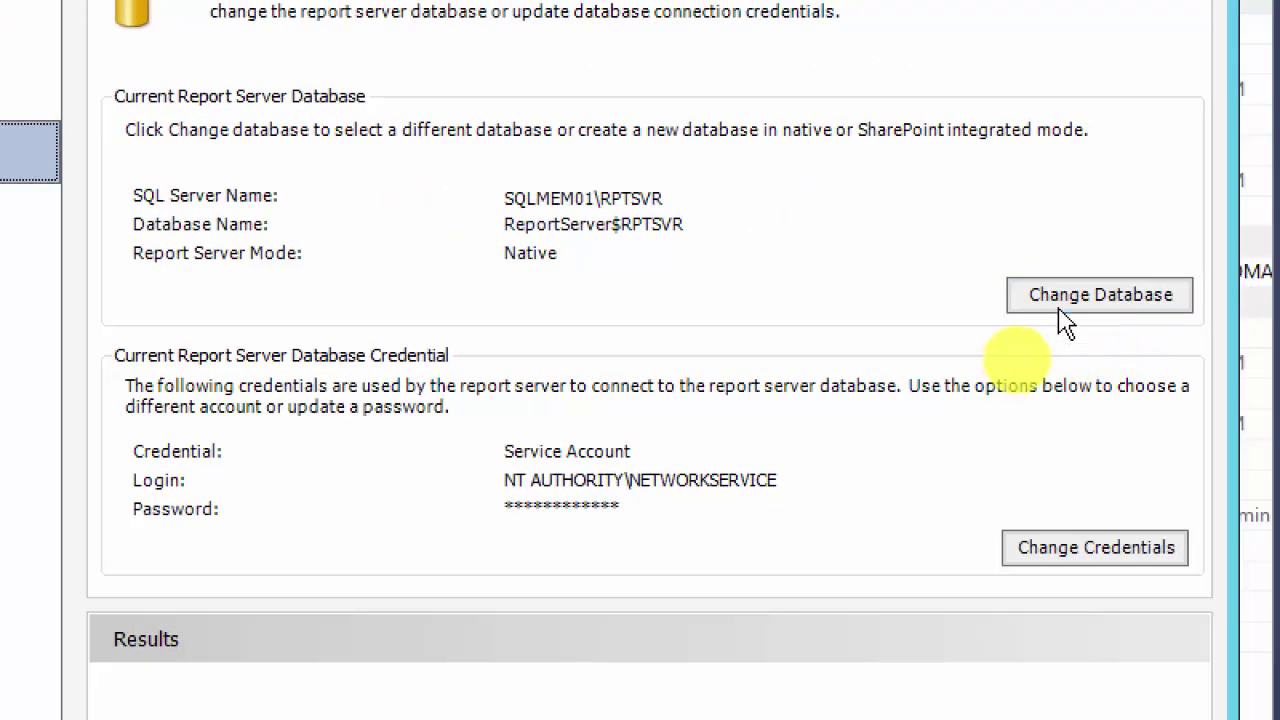
click(1065, 305)
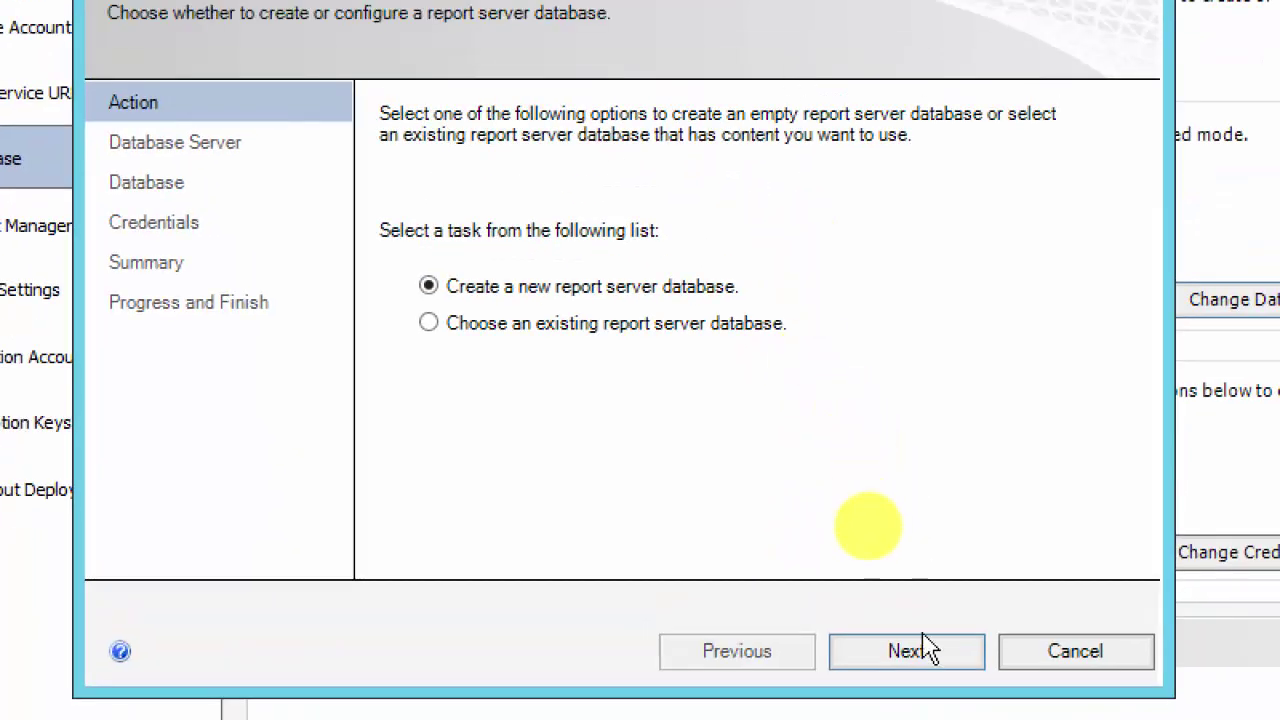
Step: Test the SQLMEM01\RPTSVR connection using Current User - Integrated Security and acknowledge the success message
click(912, 658)
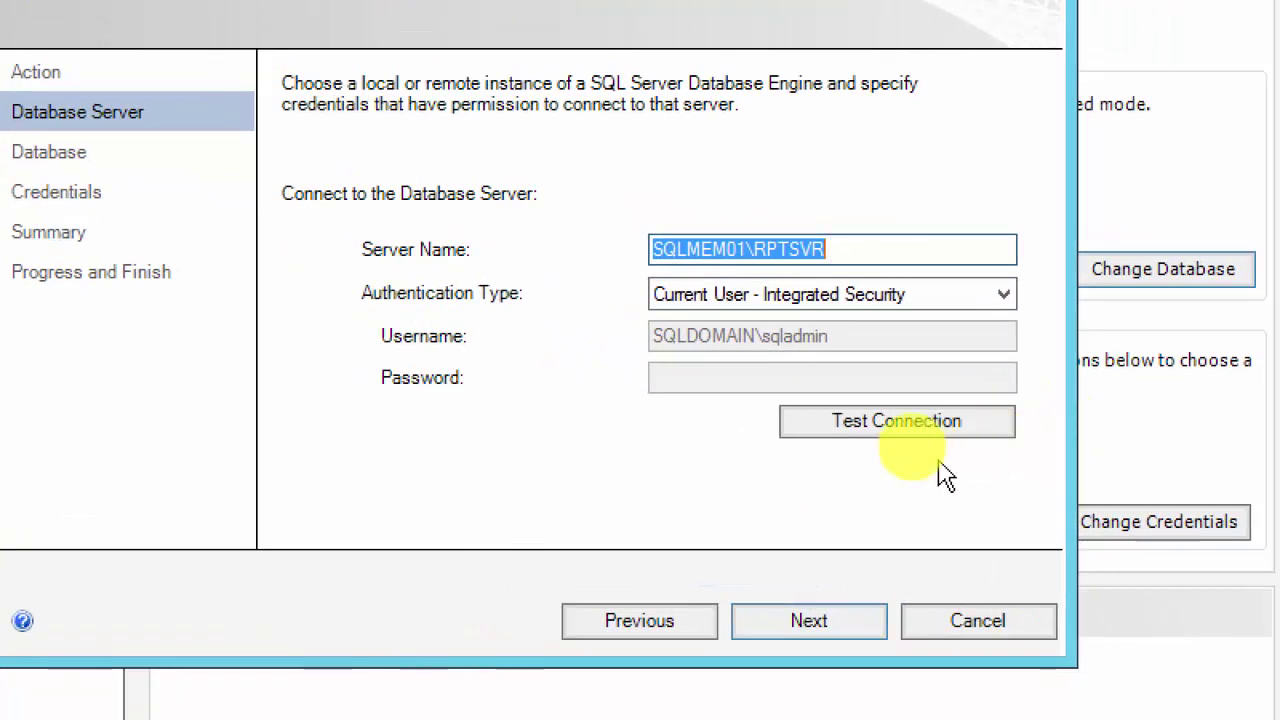
click(975, 455)
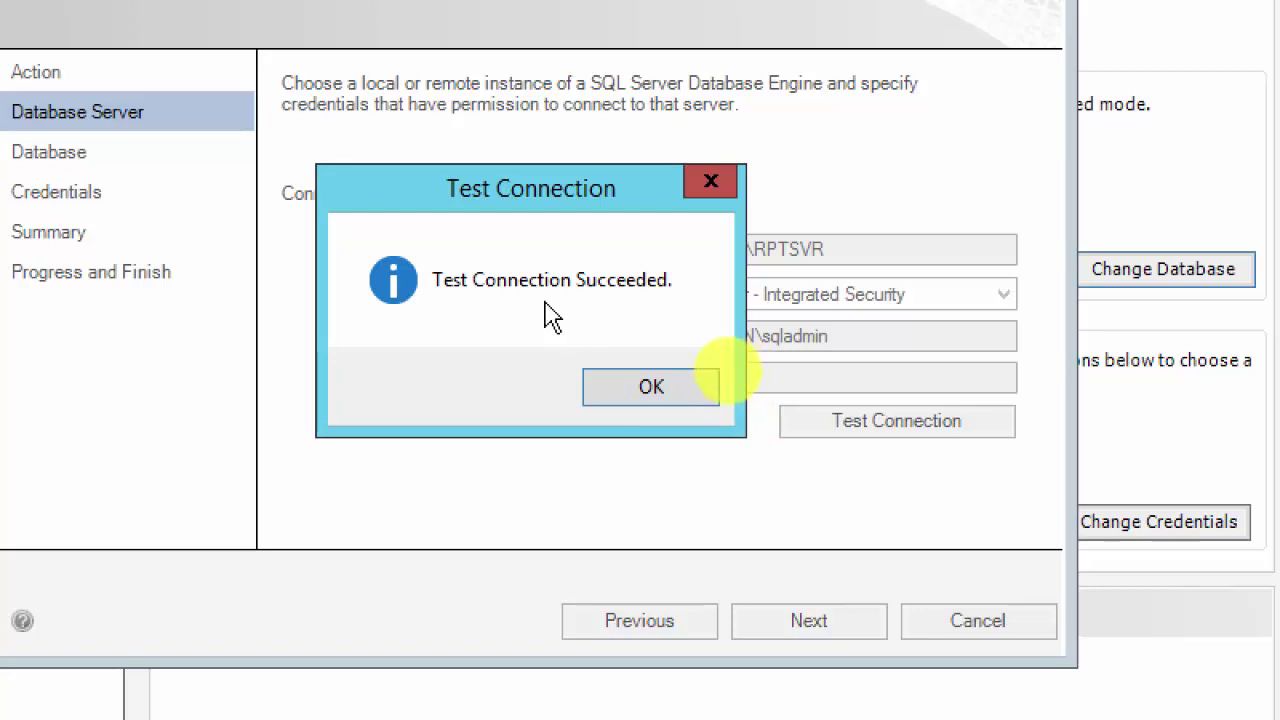
click(617, 400)
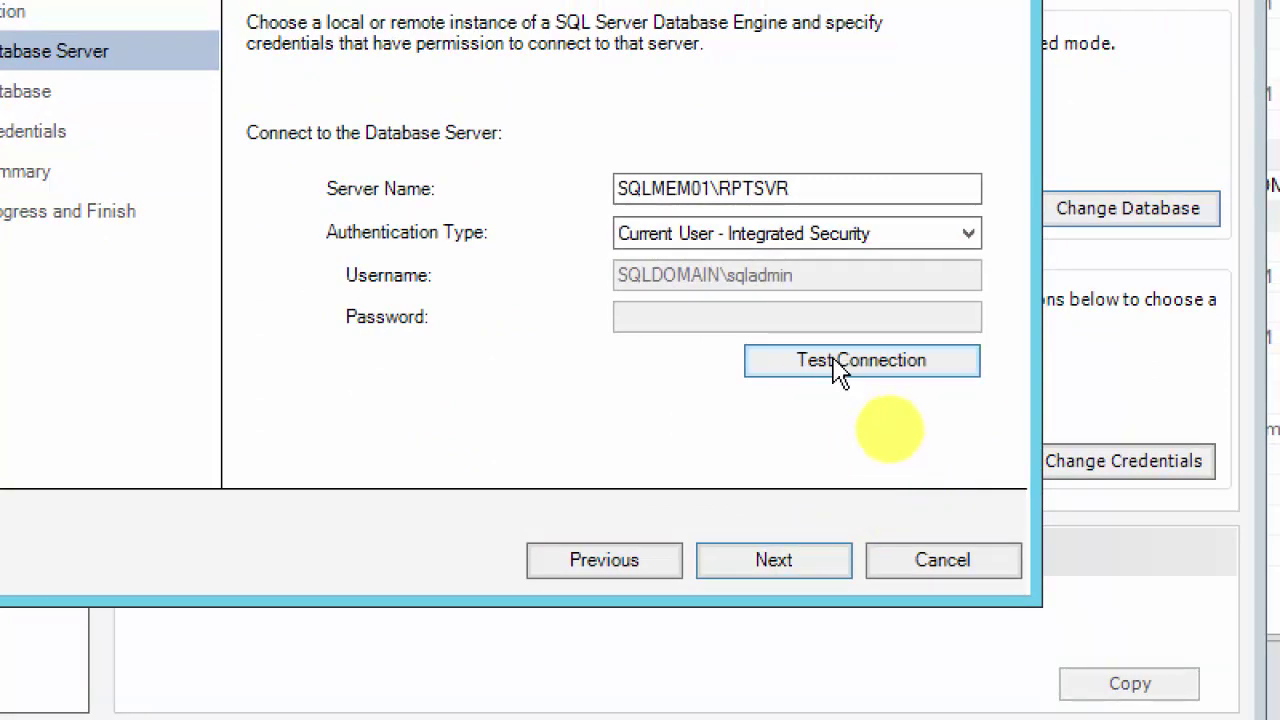
Step: On the Database step, append '-Sharepoint2010' to the ReportServer database name
click(784, 572)
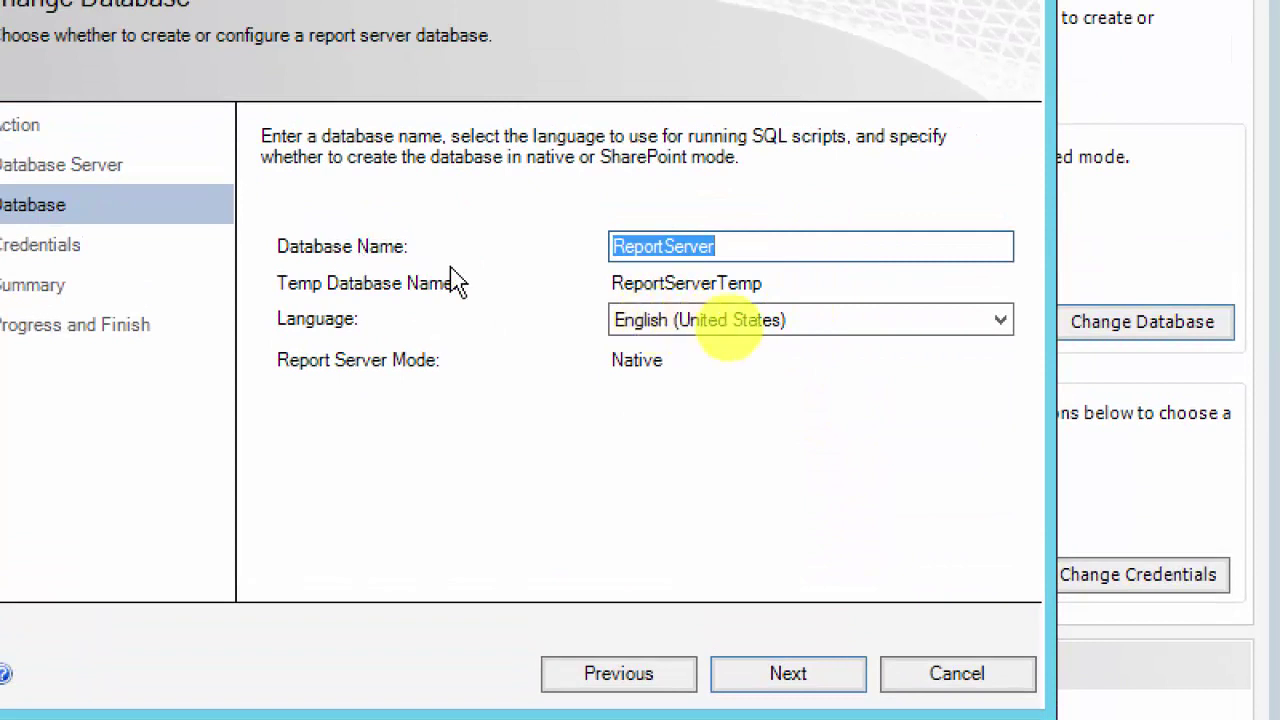
click(746, 246)
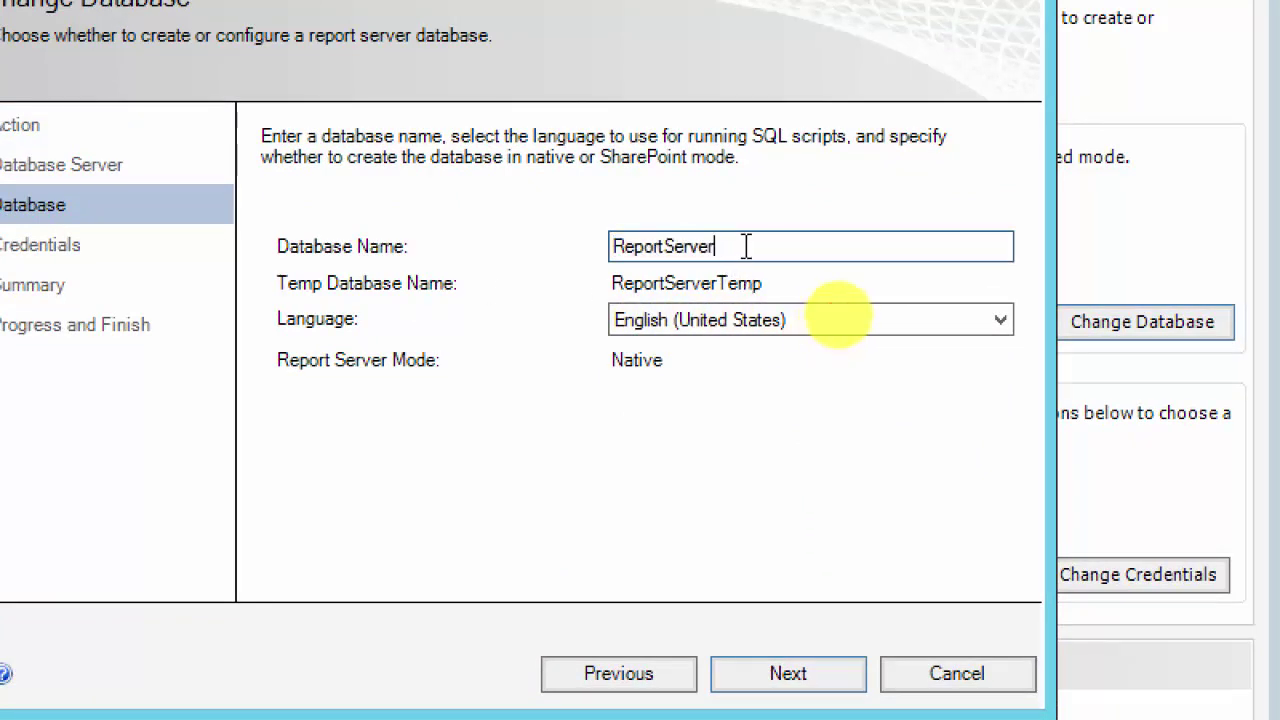
text(-Sharepoint)
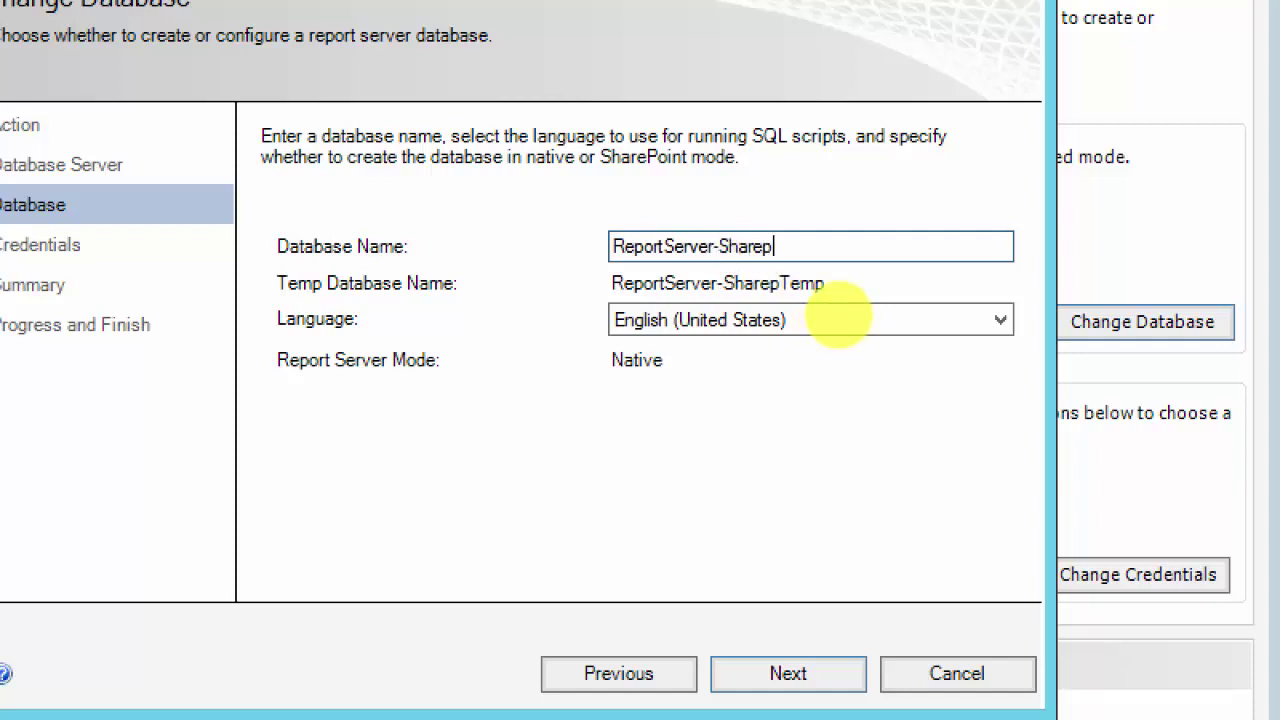
text(2010)
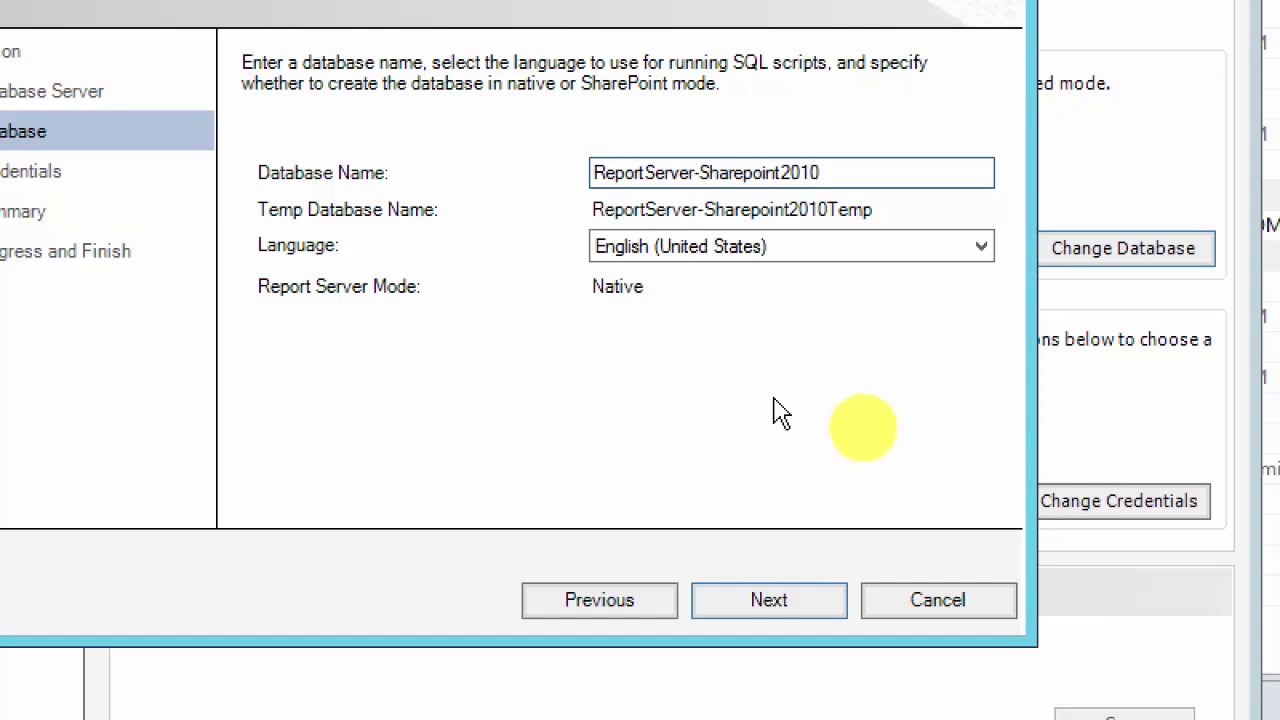
Step: Keep Service Credentials authentication and reach the Summary for the Native-mode ReportServer-Sharepoint2010 database
click(770, 600)
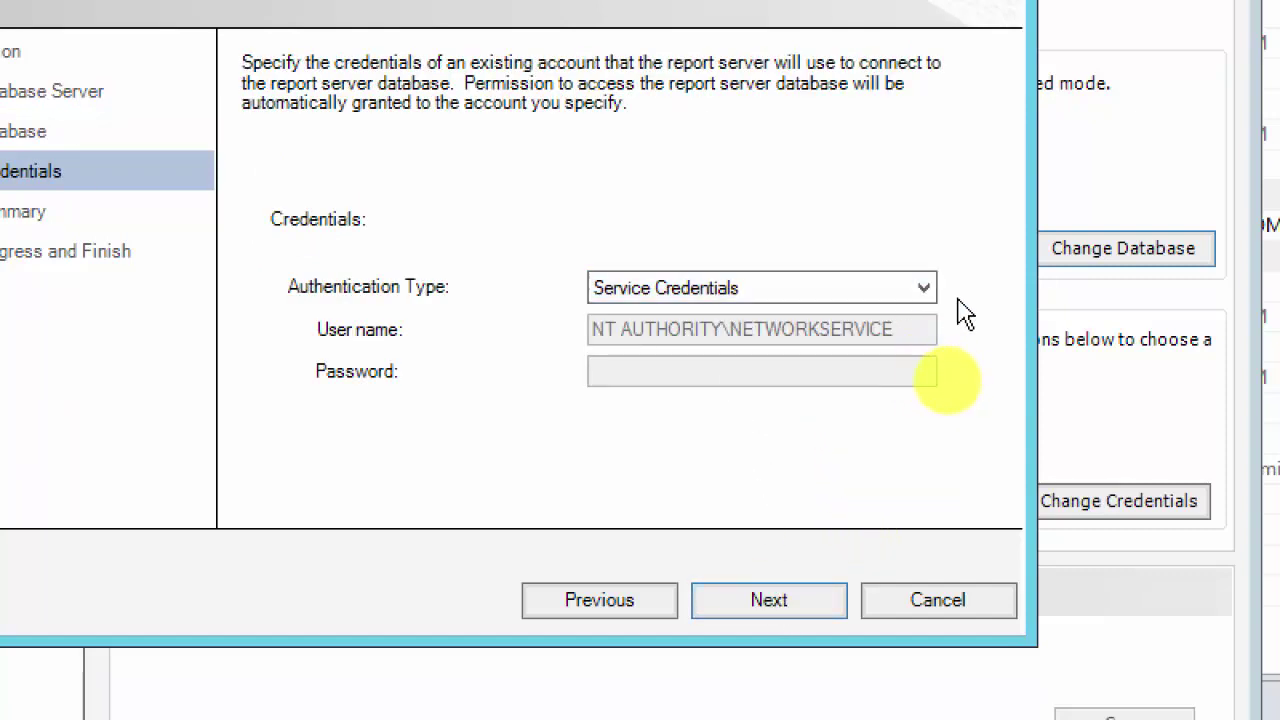
click(920, 295)
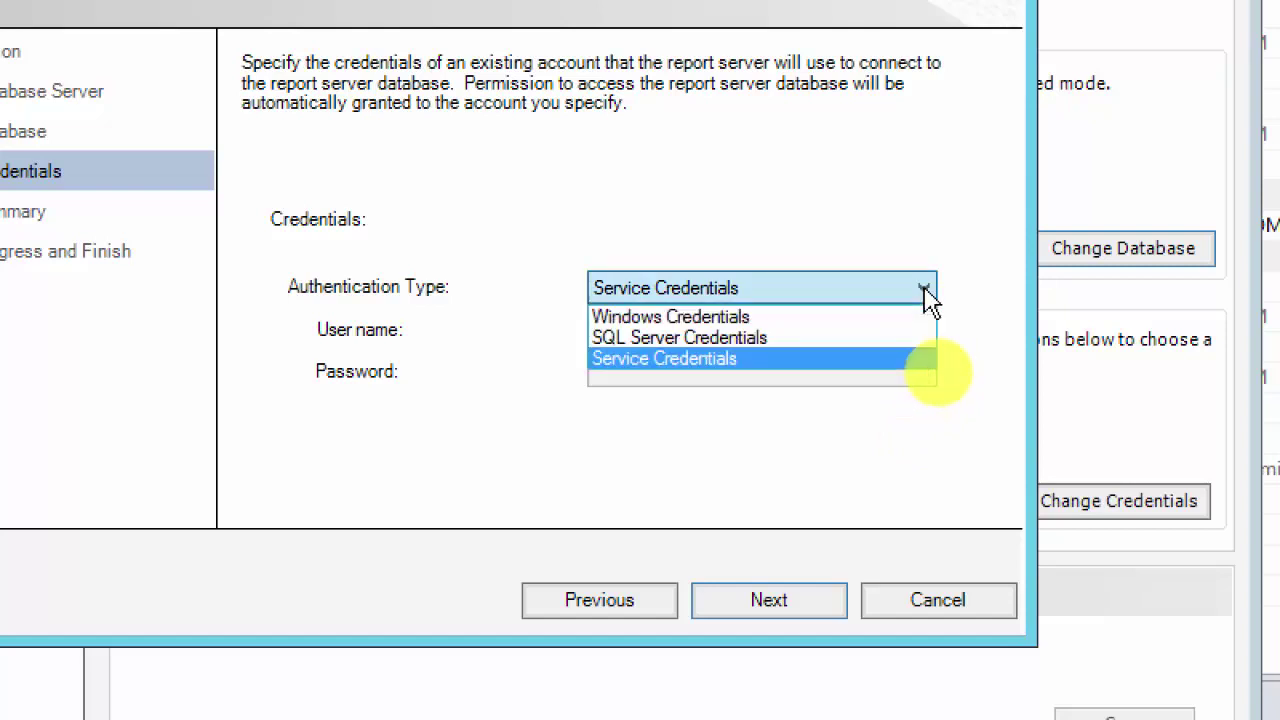
click(927, 292)
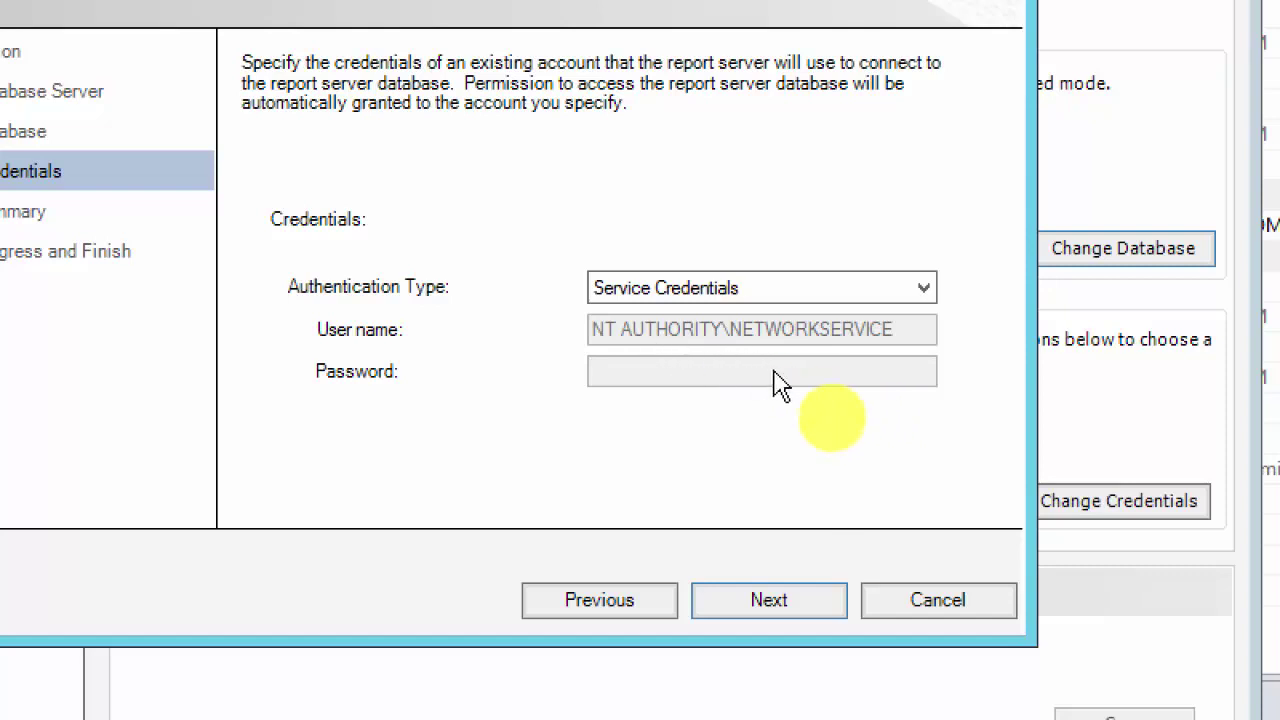
click(772, 605)
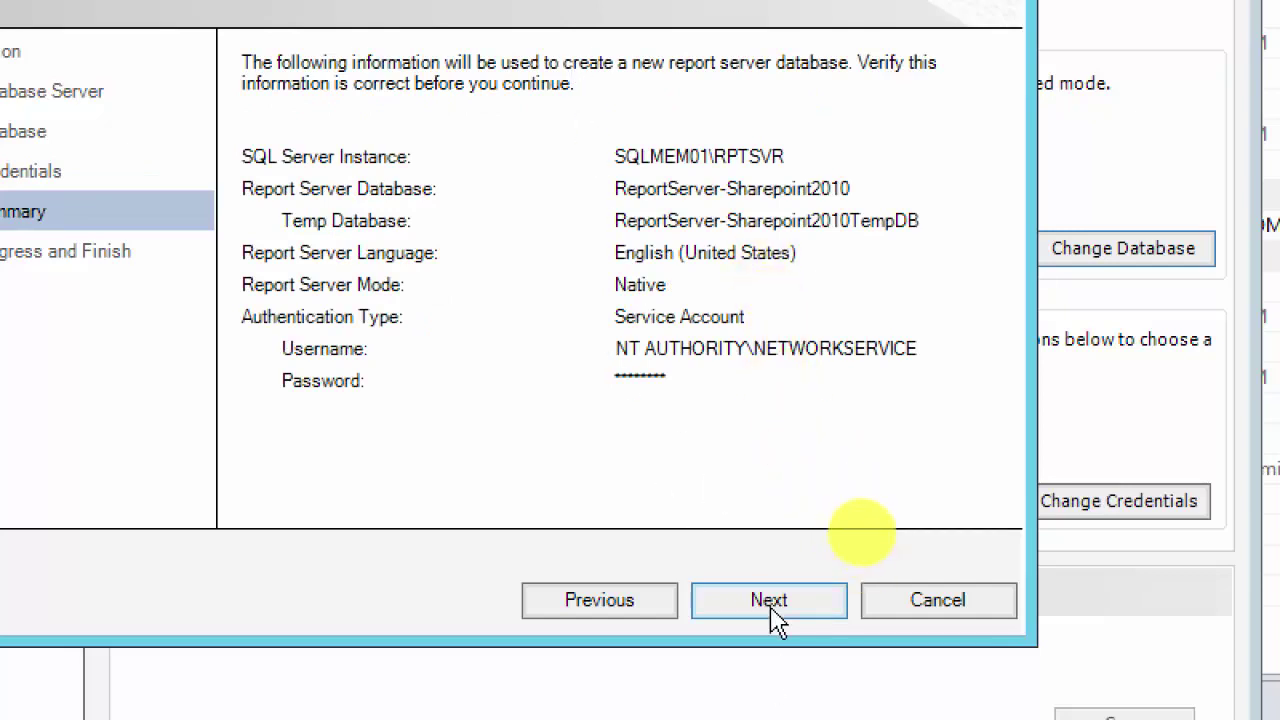
Step: Create the ReportServer-Sharepoint2010 database on SQLMEM01\RPTSVR and finish the wizard once all steps succeed
click(772, 608)
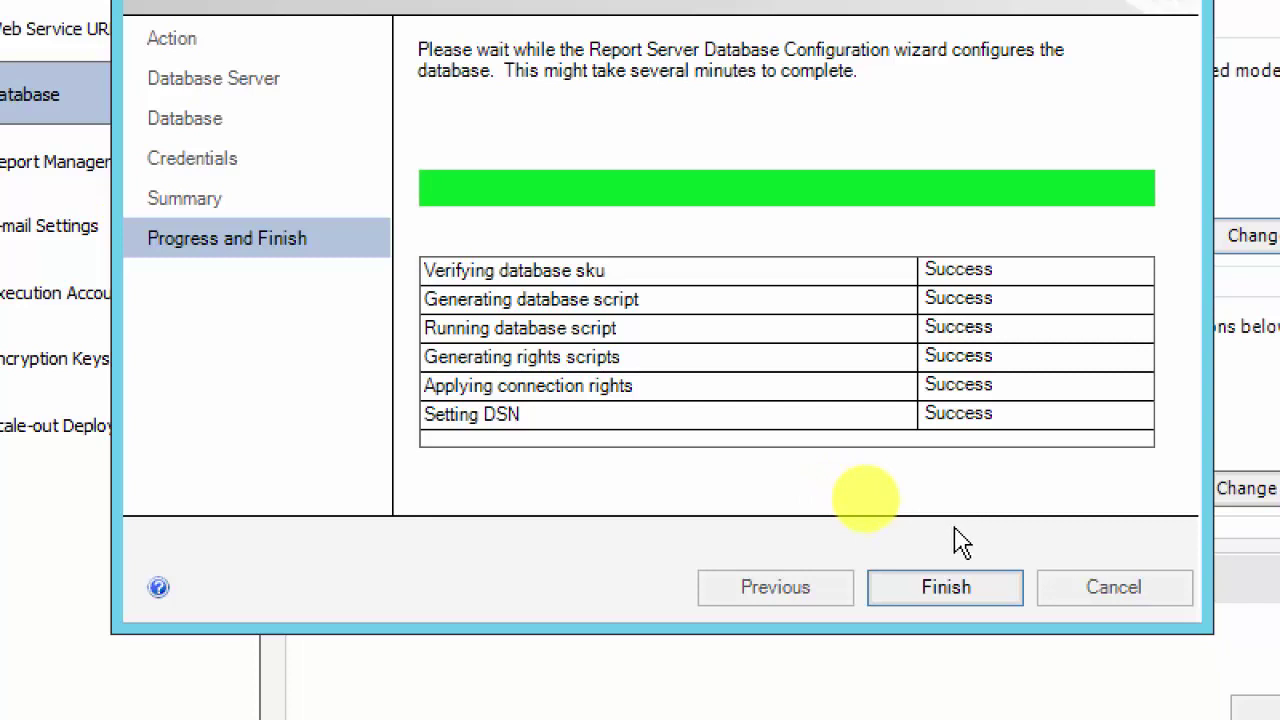
click(948, 590)
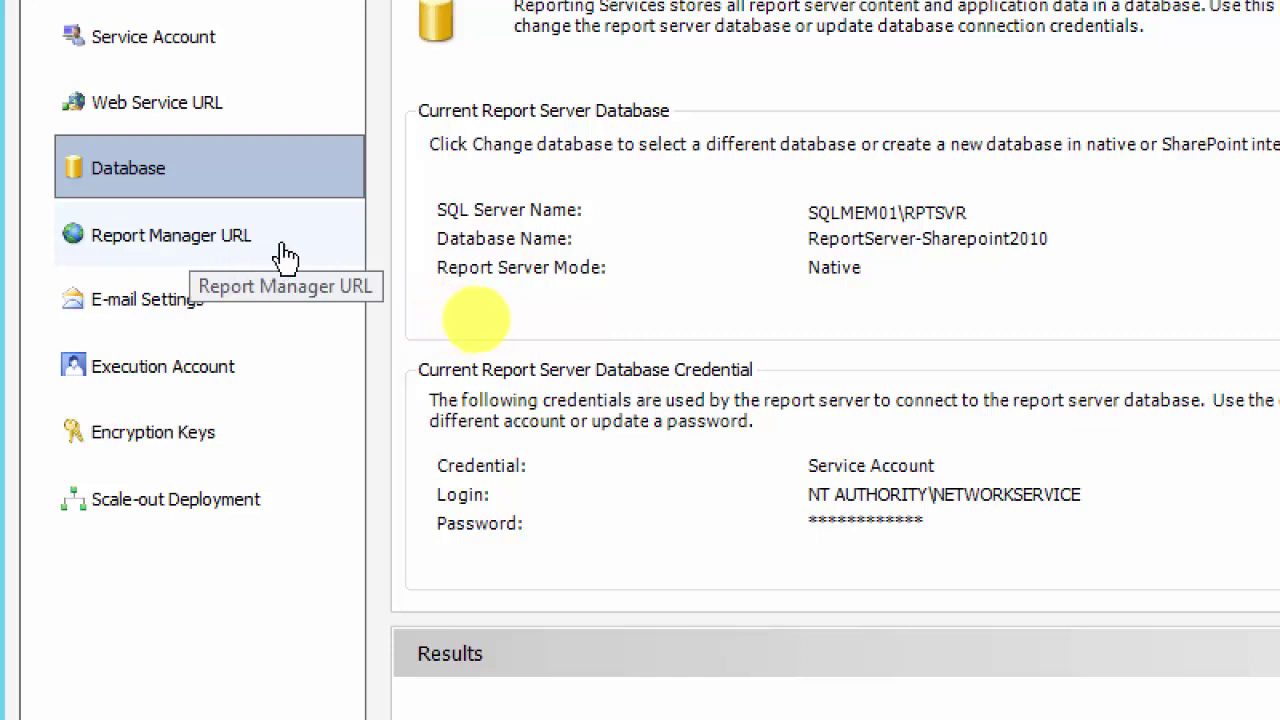
Step: Review the Report Manager URL Reports_RPTSVR and its advanced identities without making changes
click(181, 245)
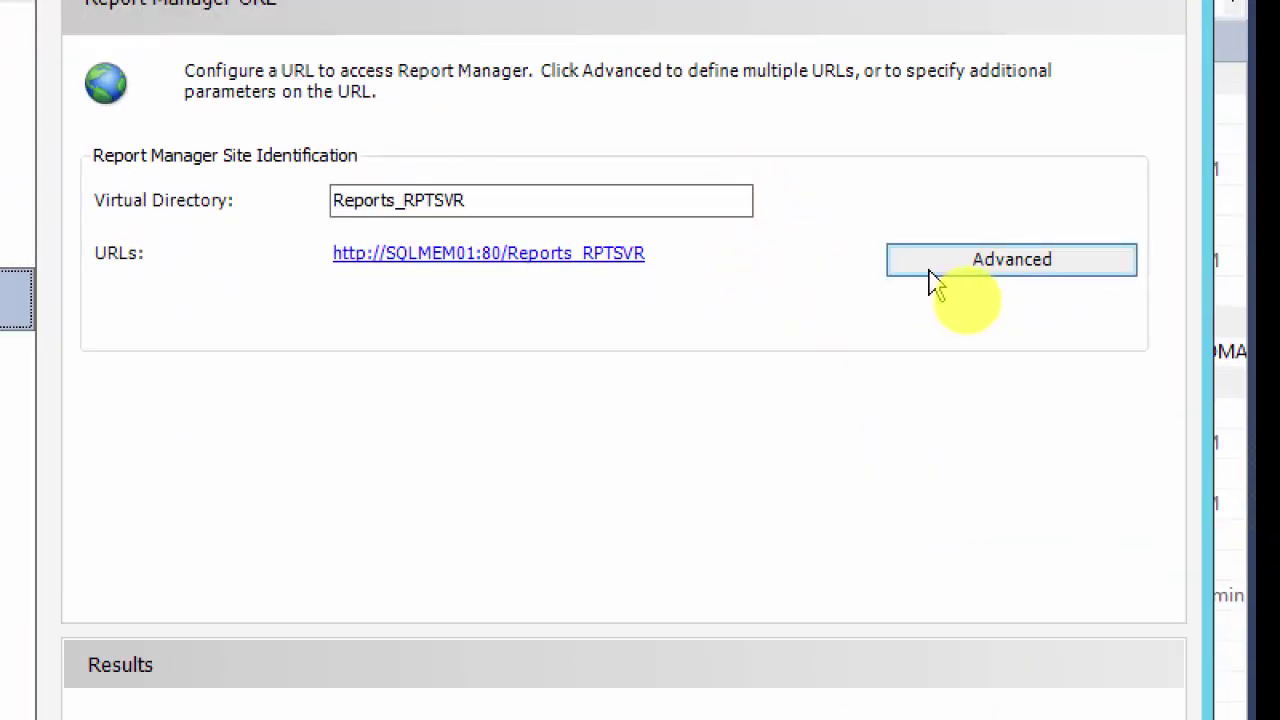
click(1034, 272)
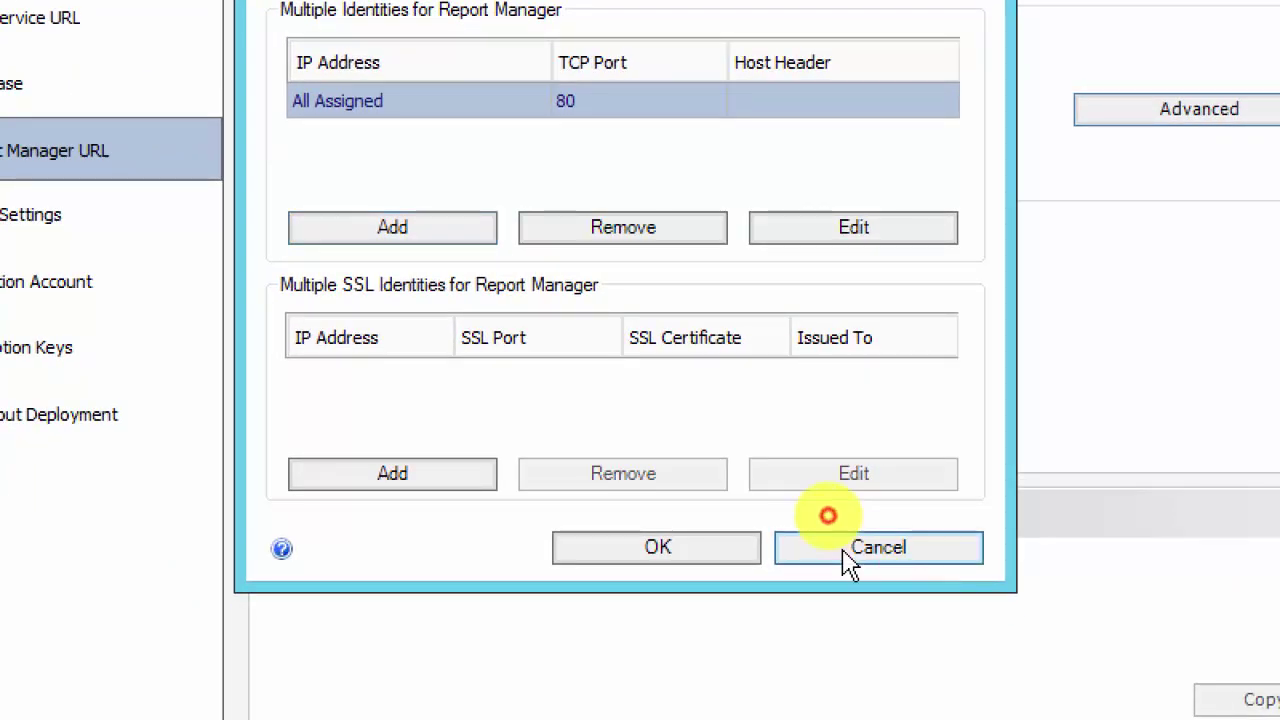
click(848, 563)
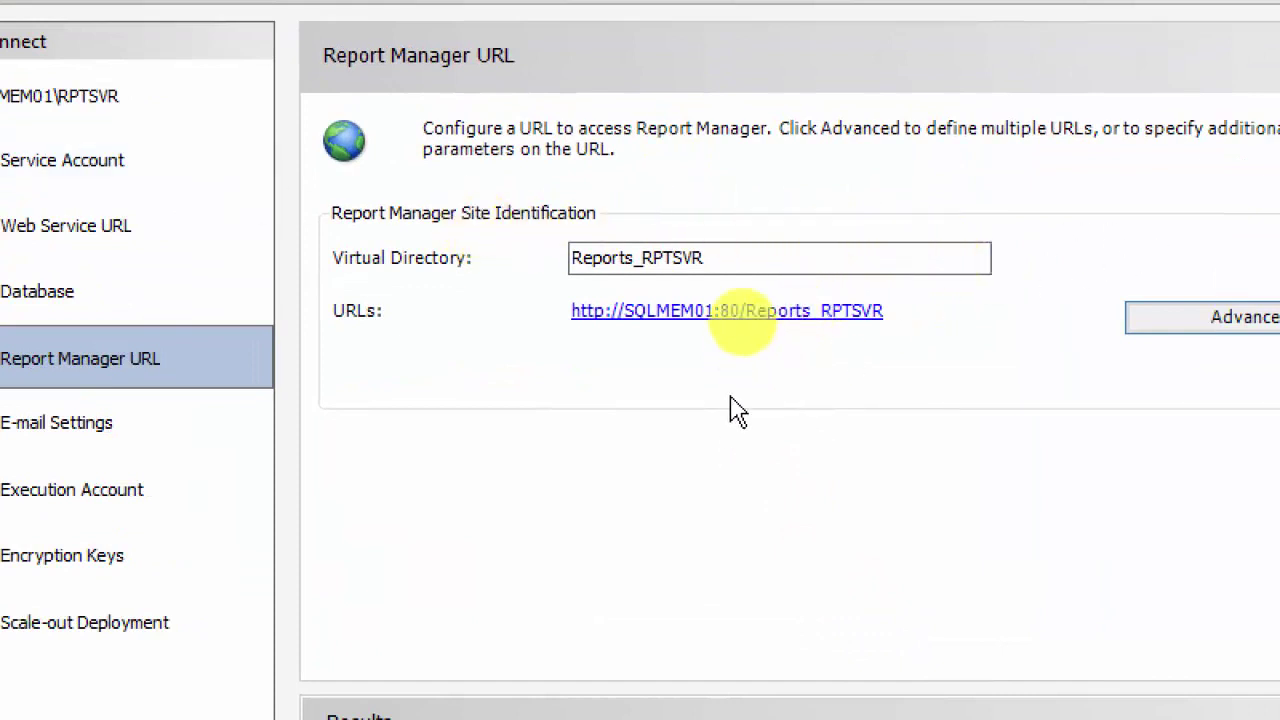
click(677, 315)
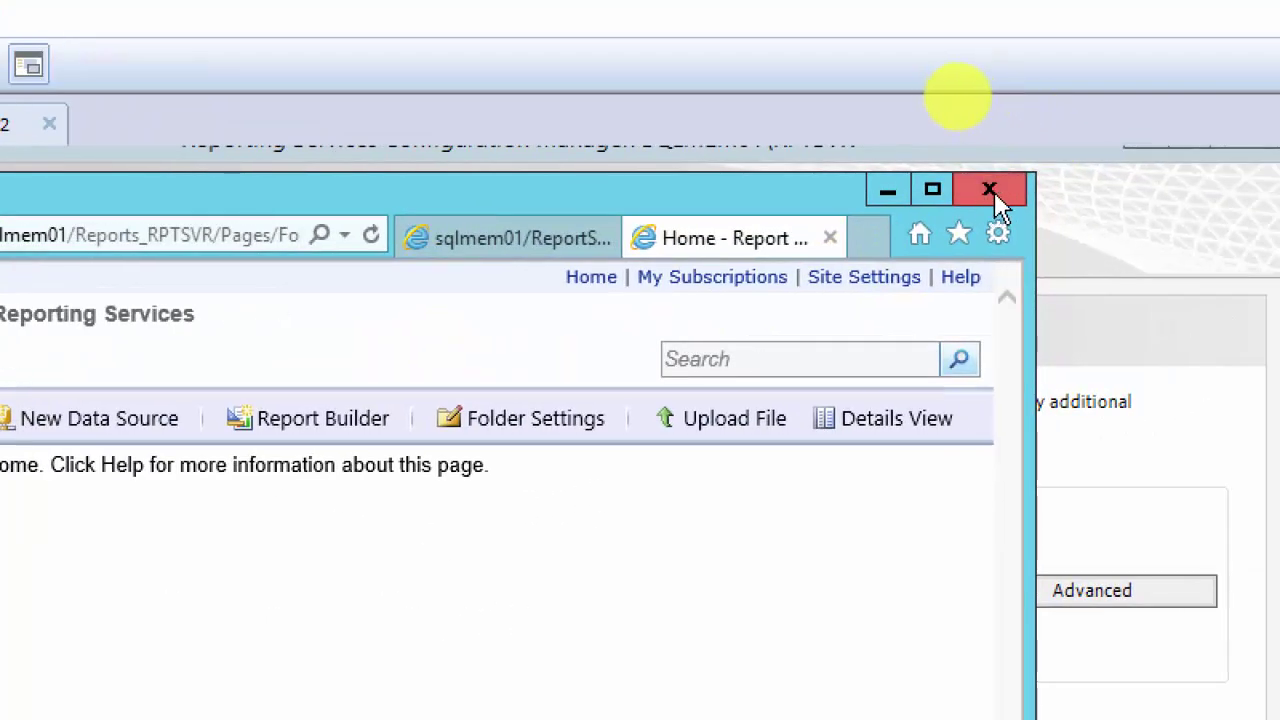
click(990, 190)
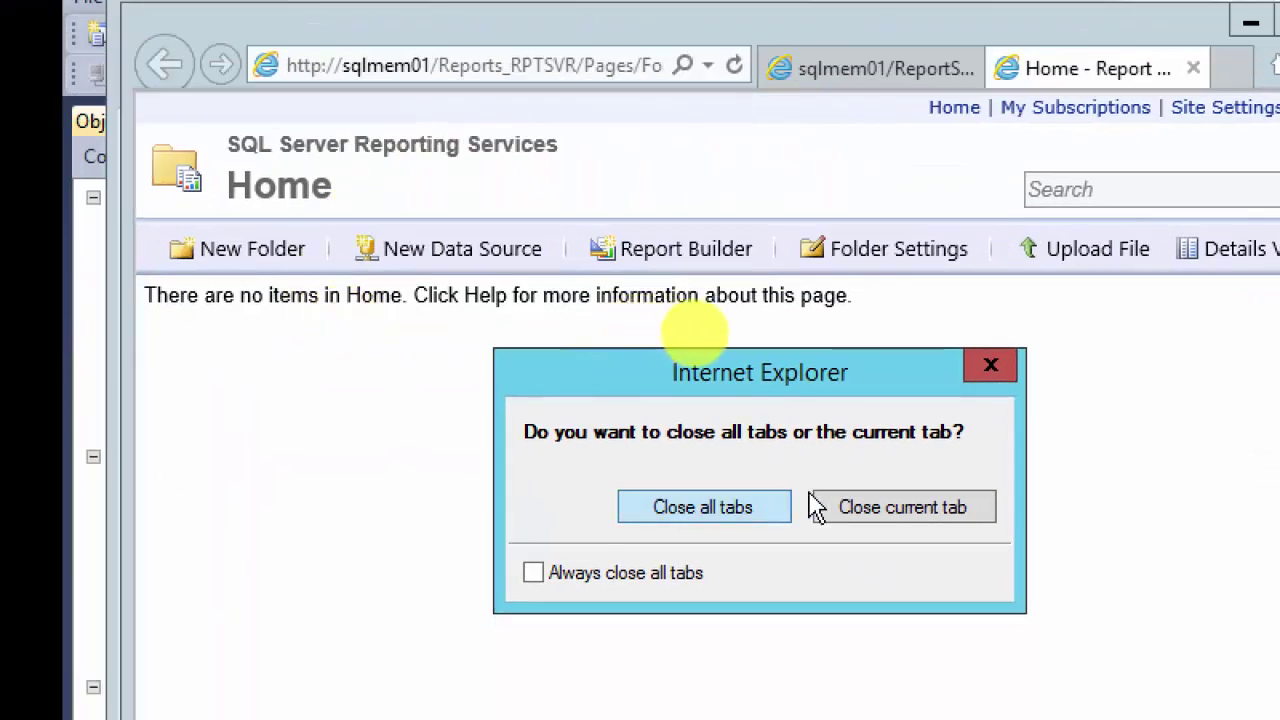
click(731, 509)
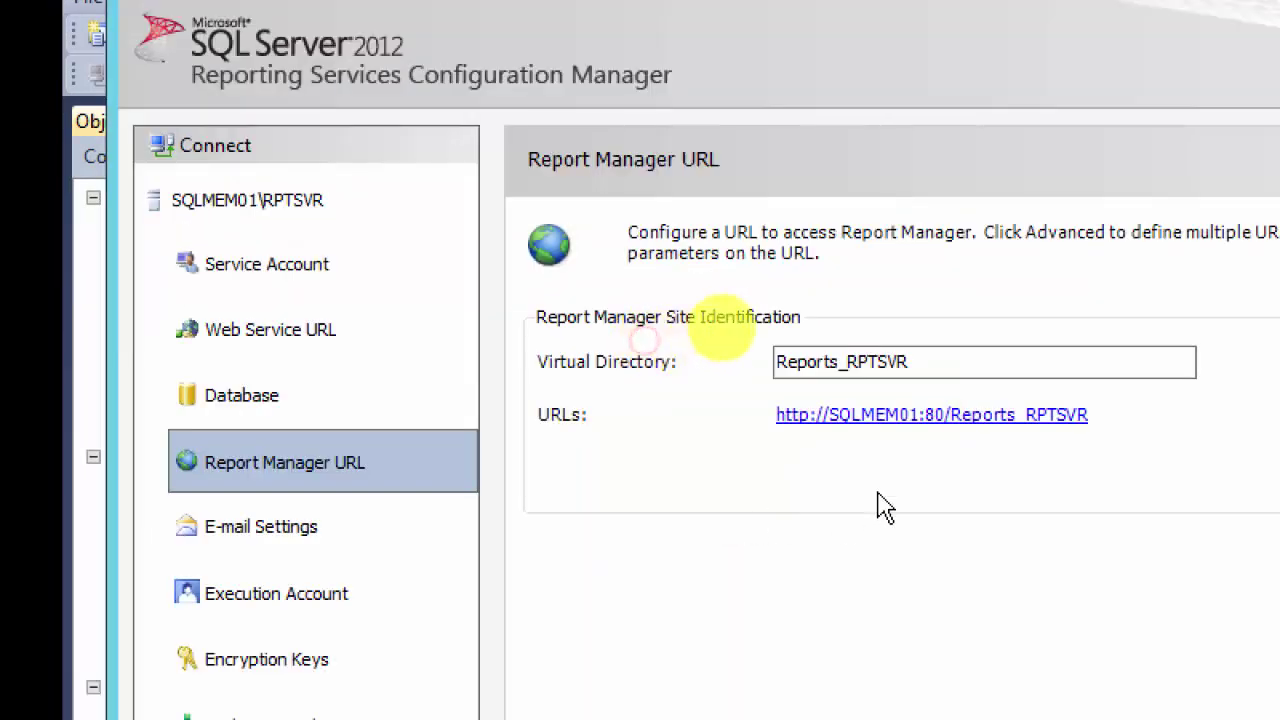
Step: Inspect the empty Sender Address and SMTP Server e-mail fields, then view the unset Execution Account page
click(295, 548)
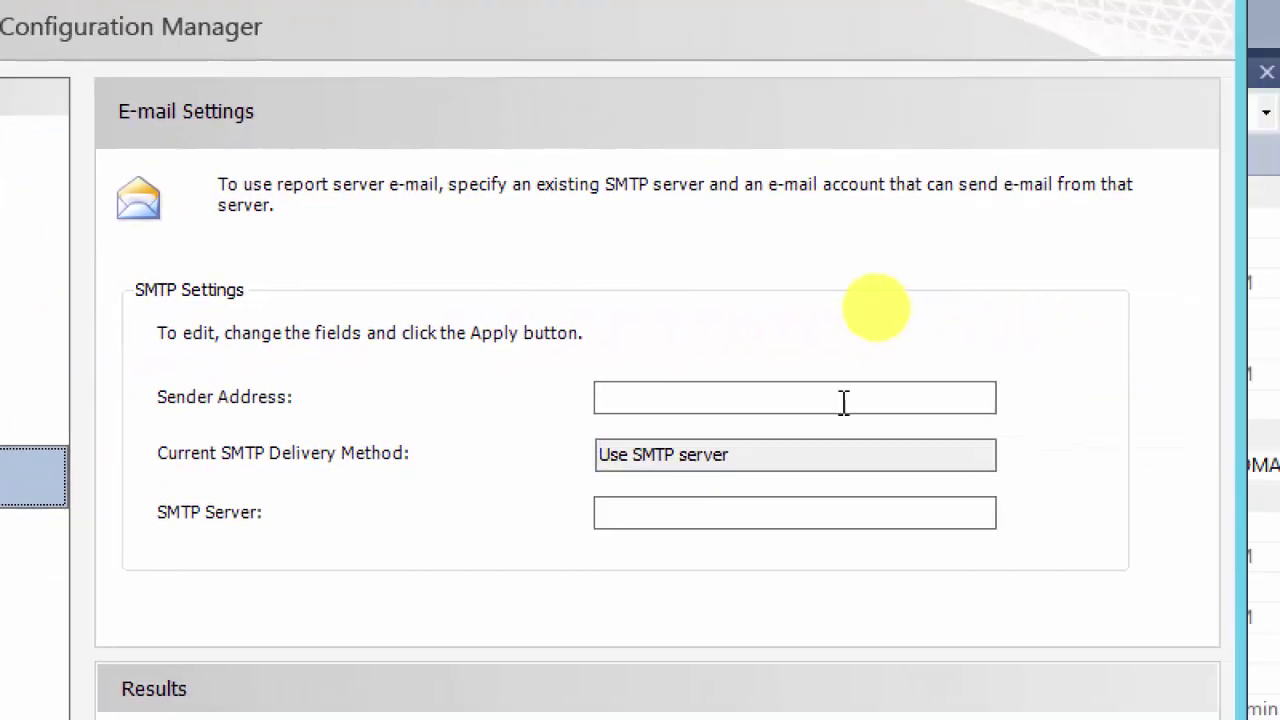
click(658, 399)
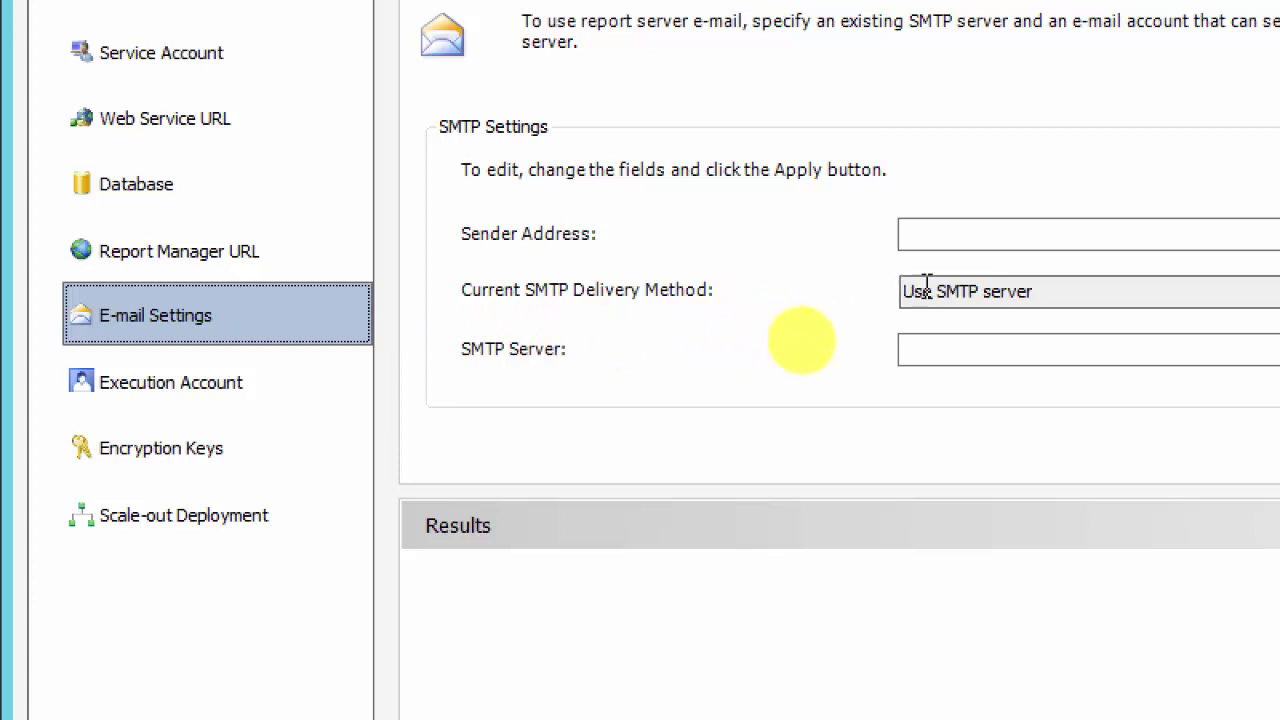
click(988, 352)
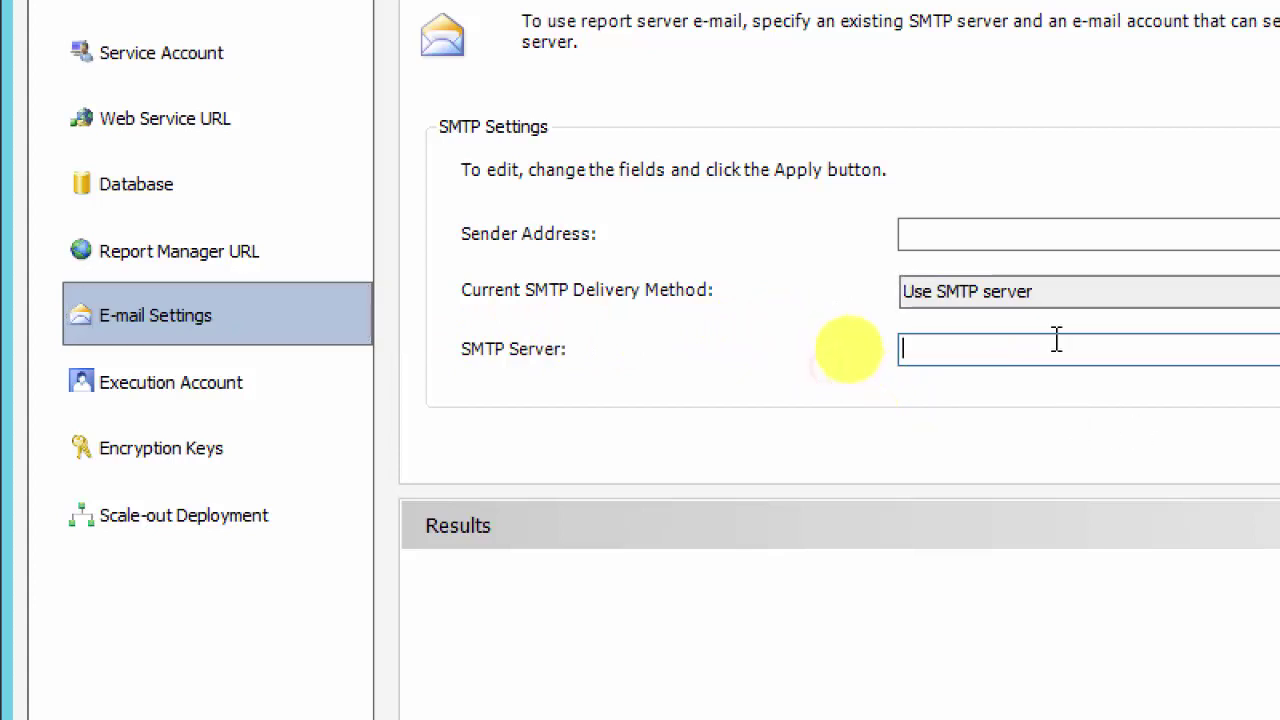
click(960, 224)
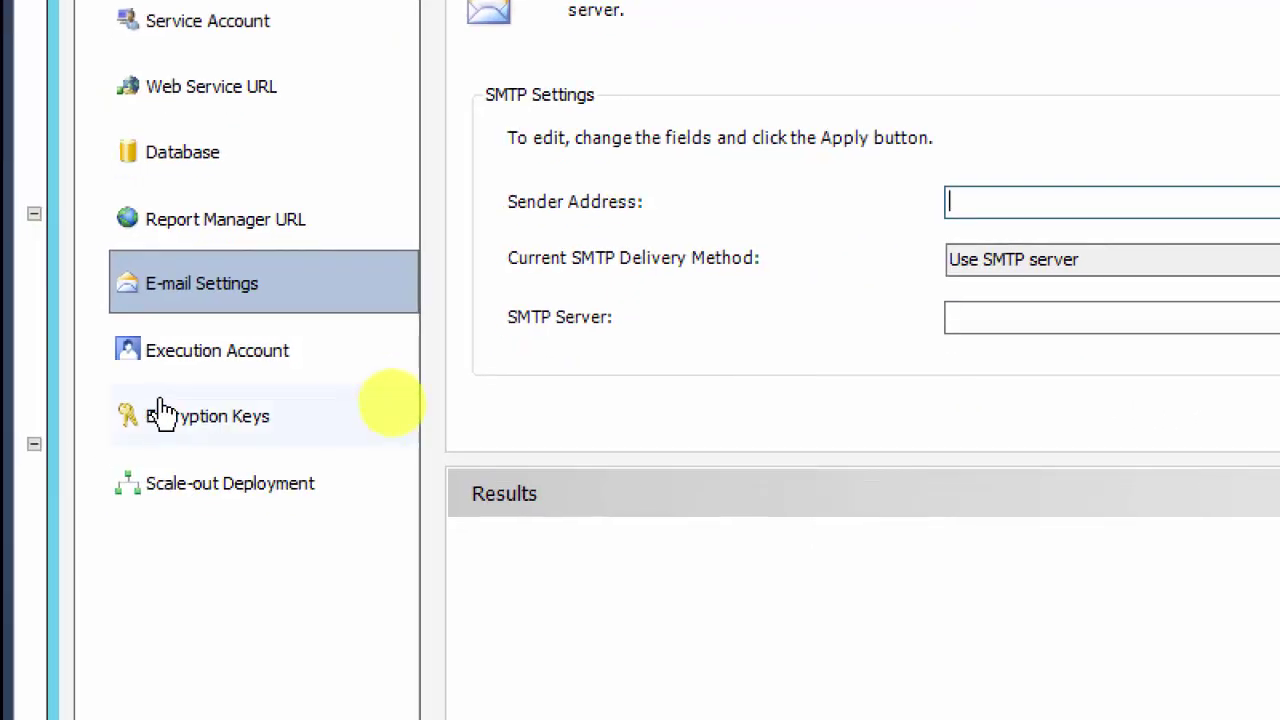
click(200, 352)
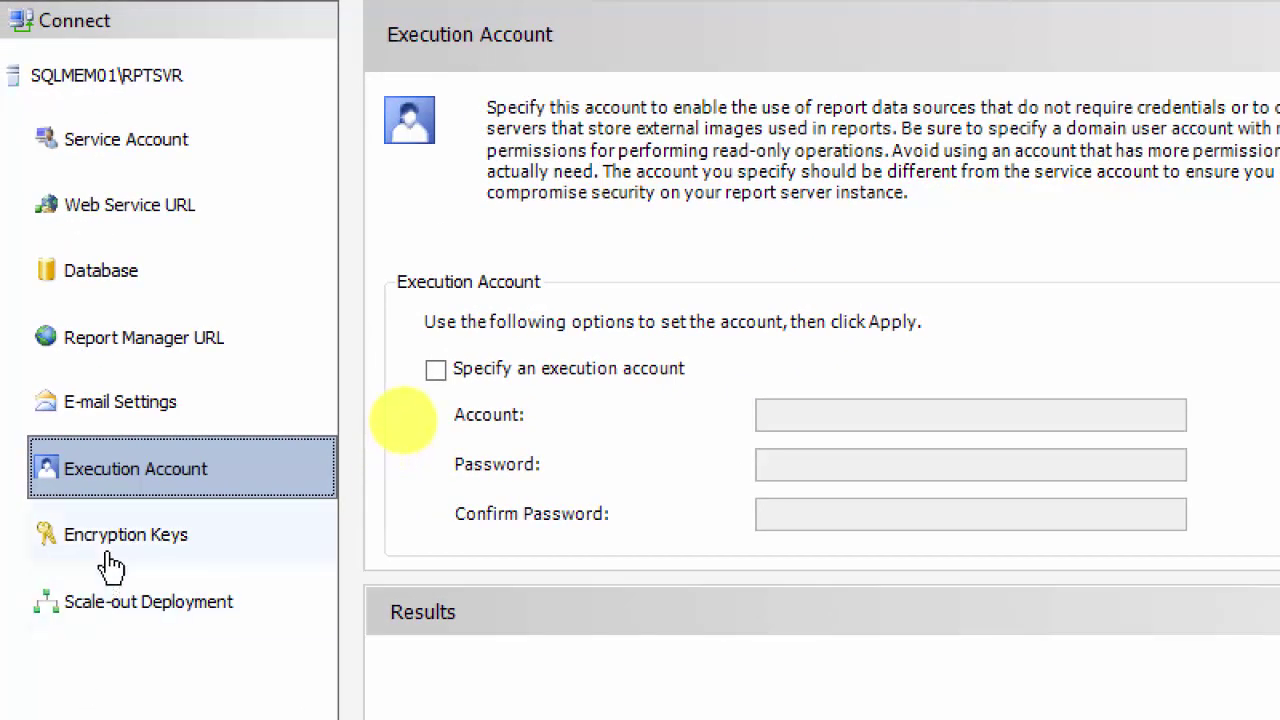
Step: Check the Encryption Keys page, then confirm RPTSVR shows as Joined under Scale-out Deployment
click(99, 567)
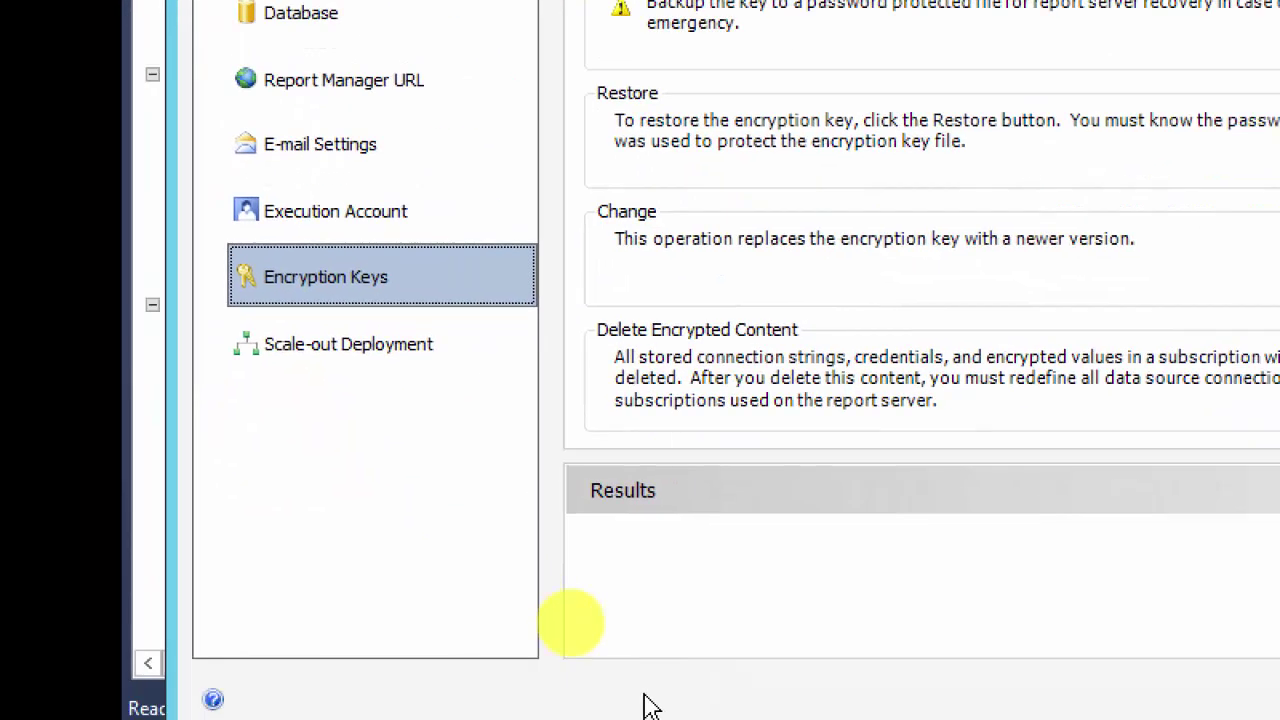
click(349, 352)
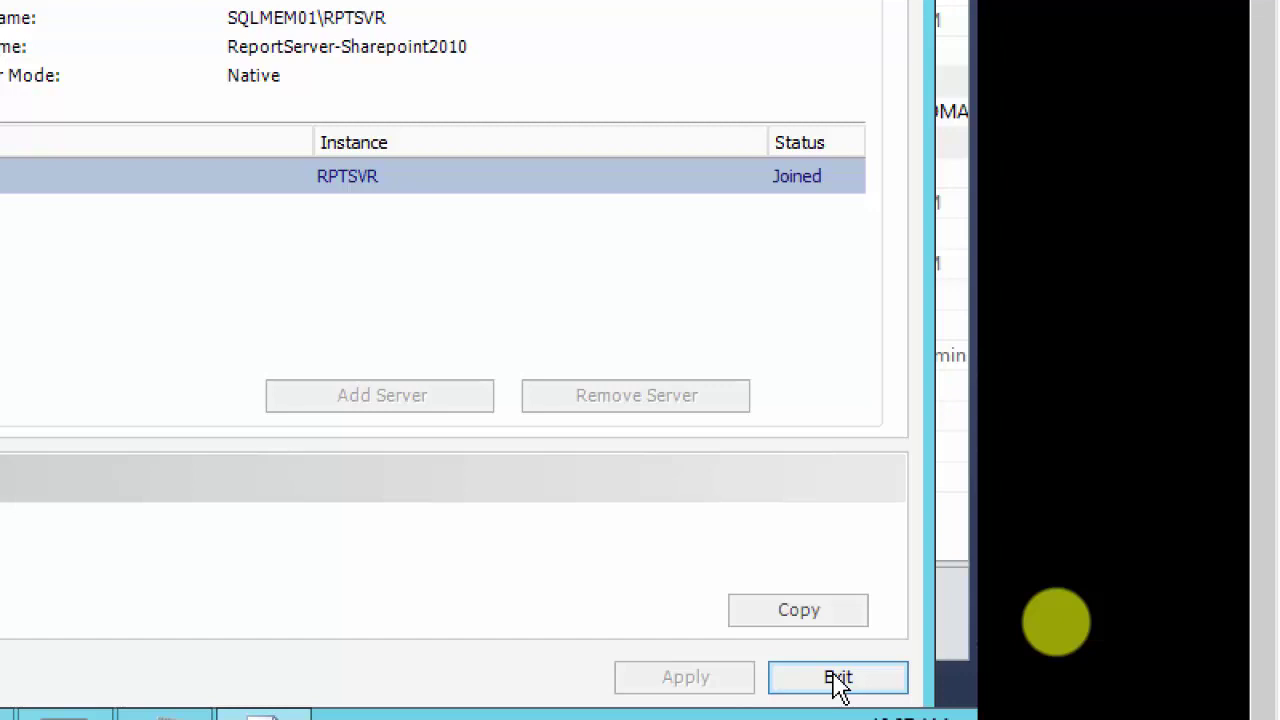
Step: Exit Reporting Services Configuration Manager and reset the VM's Magnifier zoom to 100%
click(838, 680)
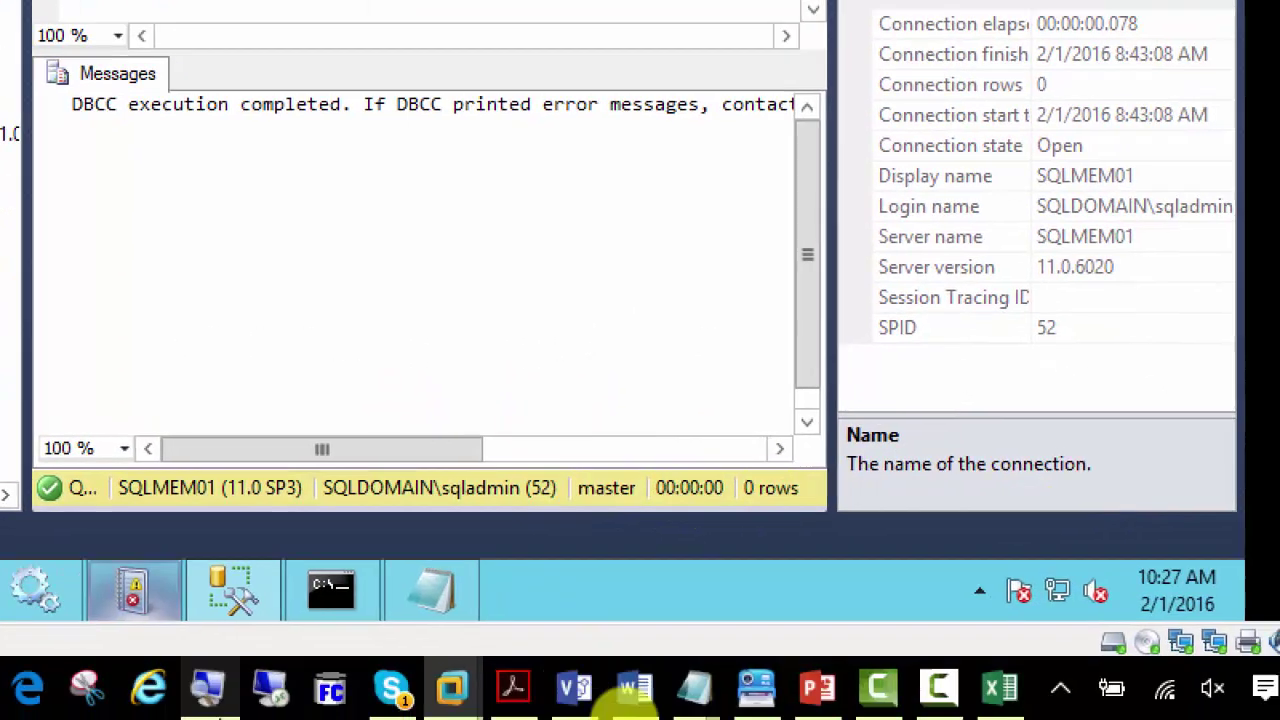
mouse_move(128, 598)
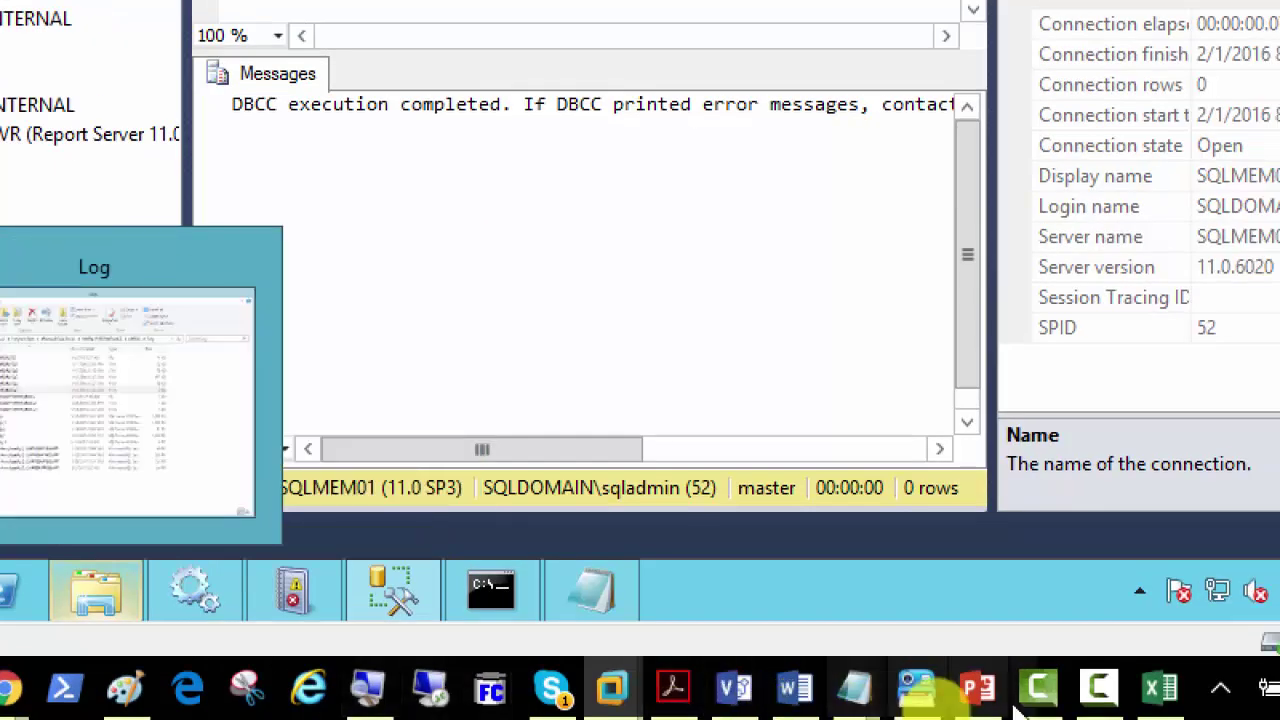
key(super+plus)
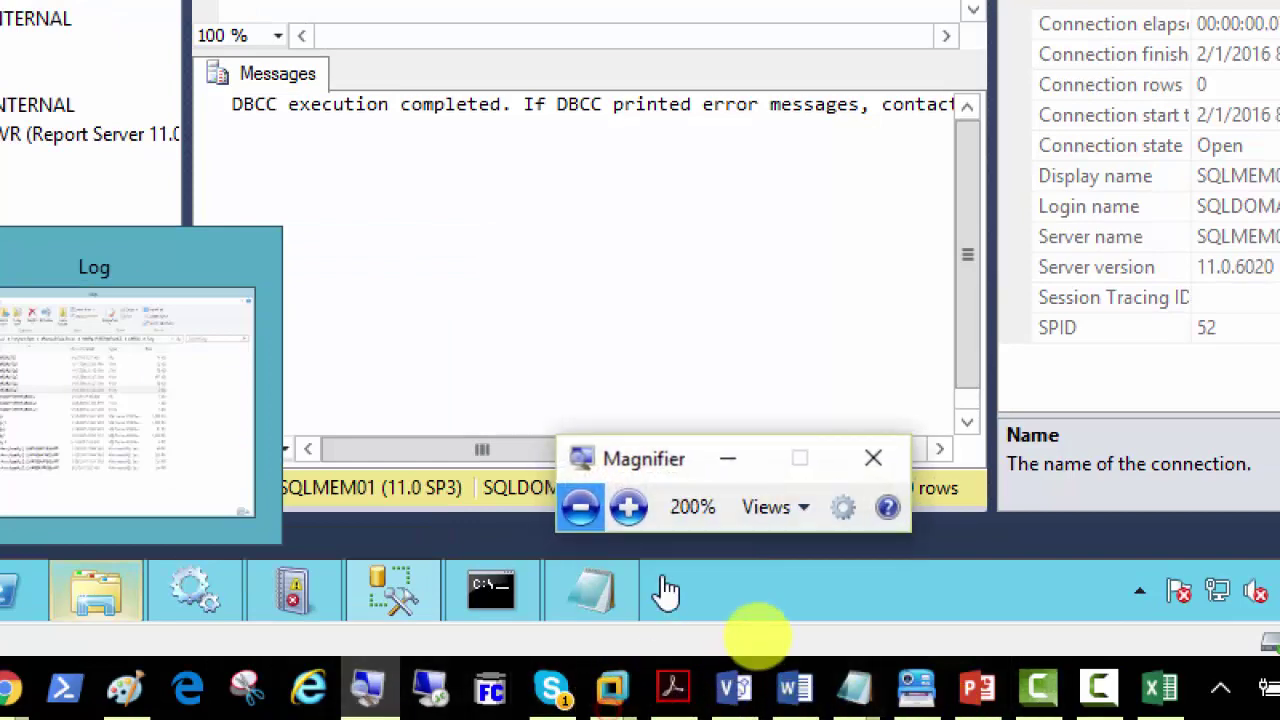
click(580, 507)
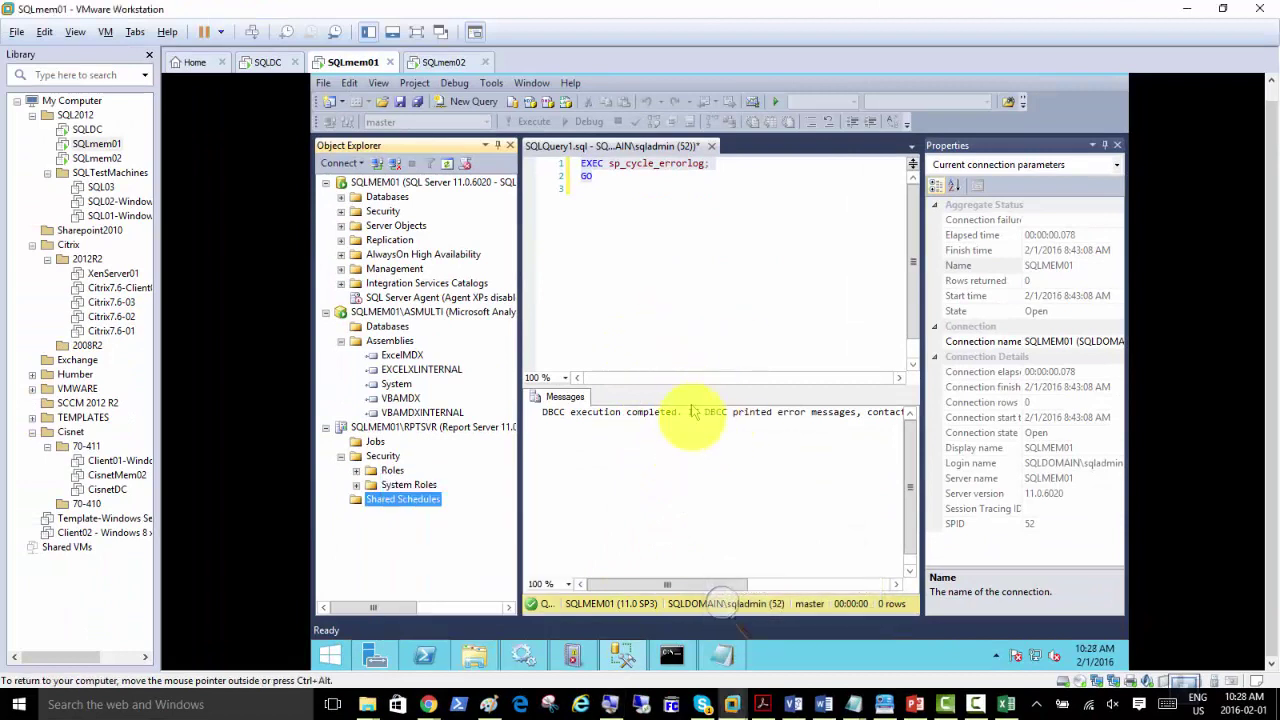
Step: Deselect the sp_cycle_errorlog query in SSMS and switch to PowerPoint's slide 41, 'Integration Services'
click(912, 487)
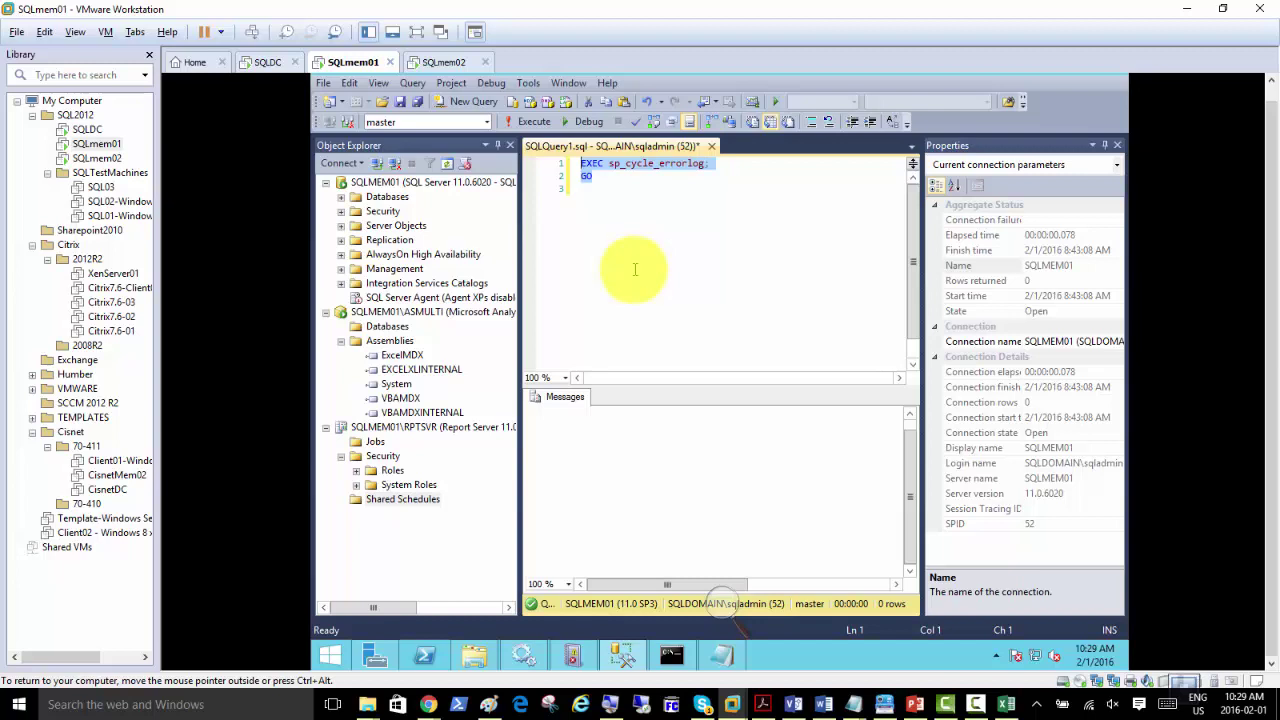
click(612, 184)
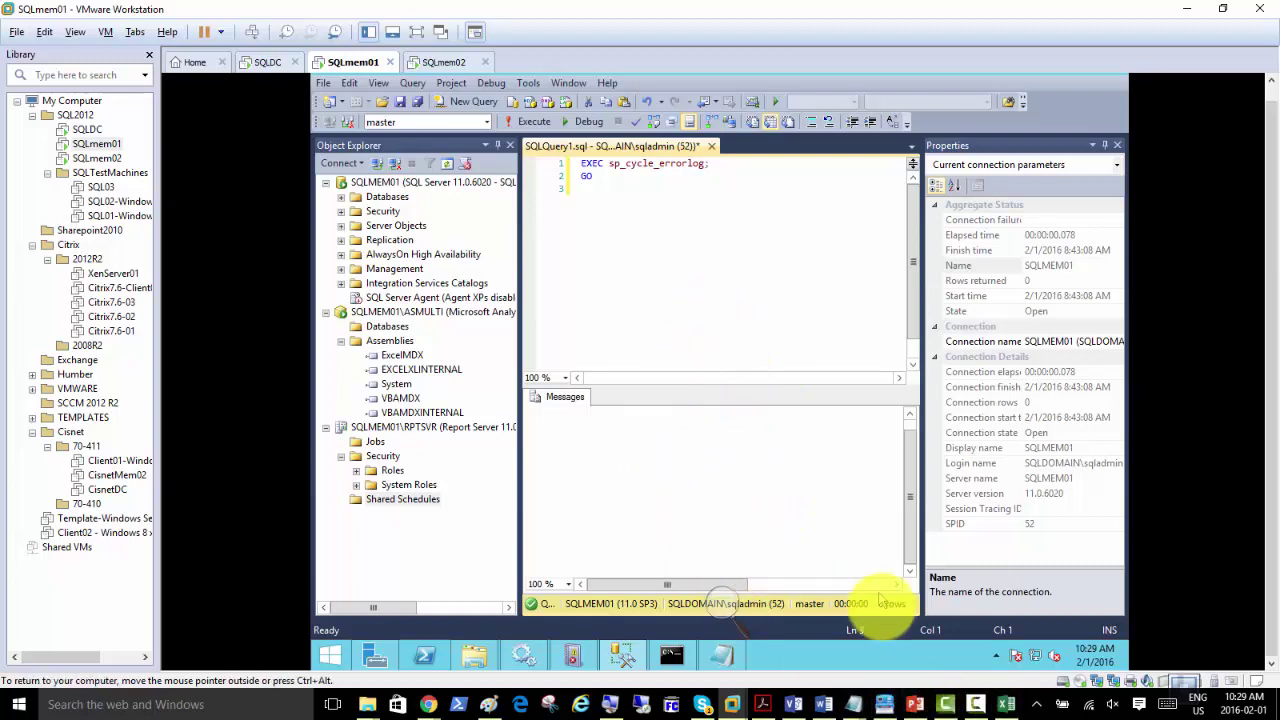
click(914, 704)
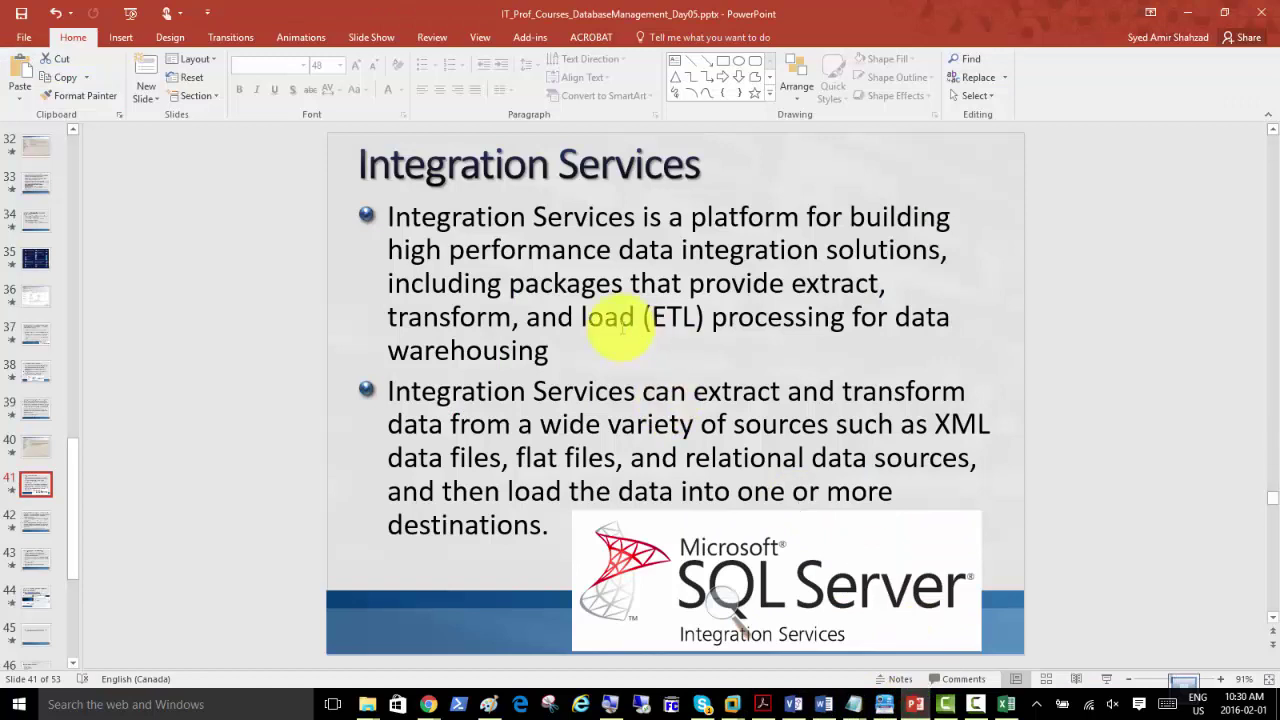
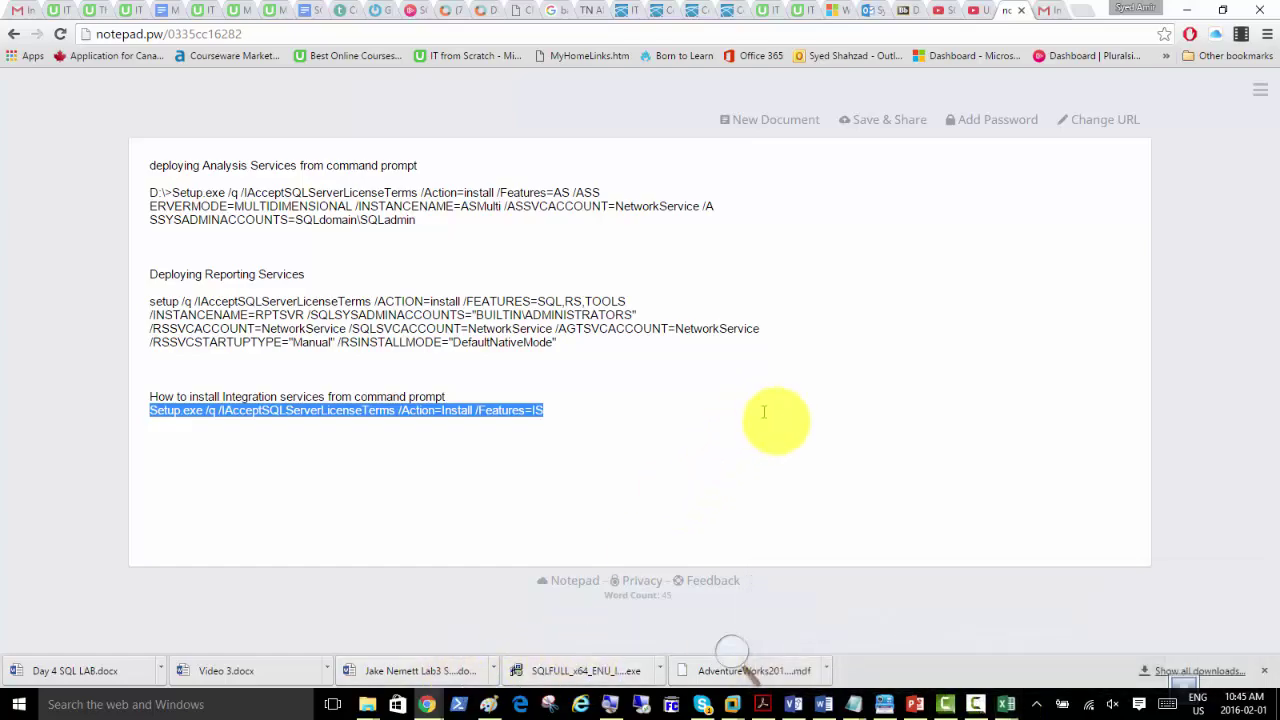
Step: Copy GBStudents.xlsx from the host desktop
key(super+d)
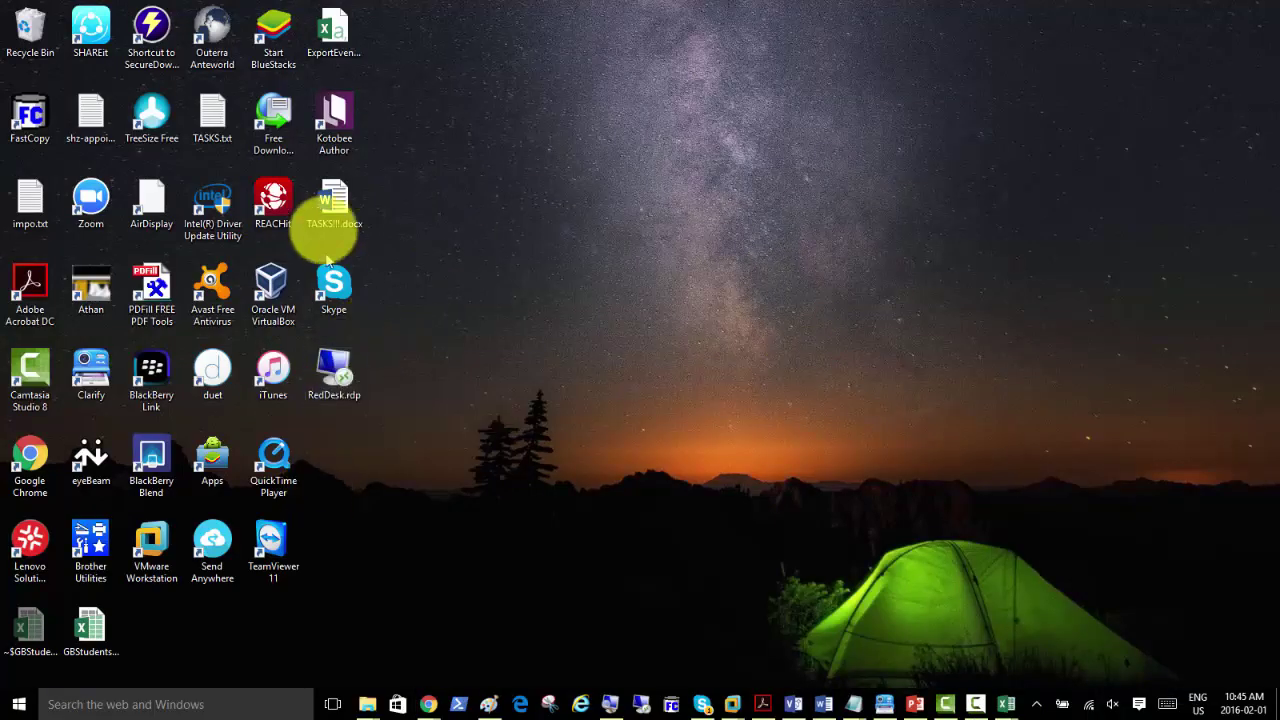
click(90, 628)
right_click(90, 628)
click(72, 528)
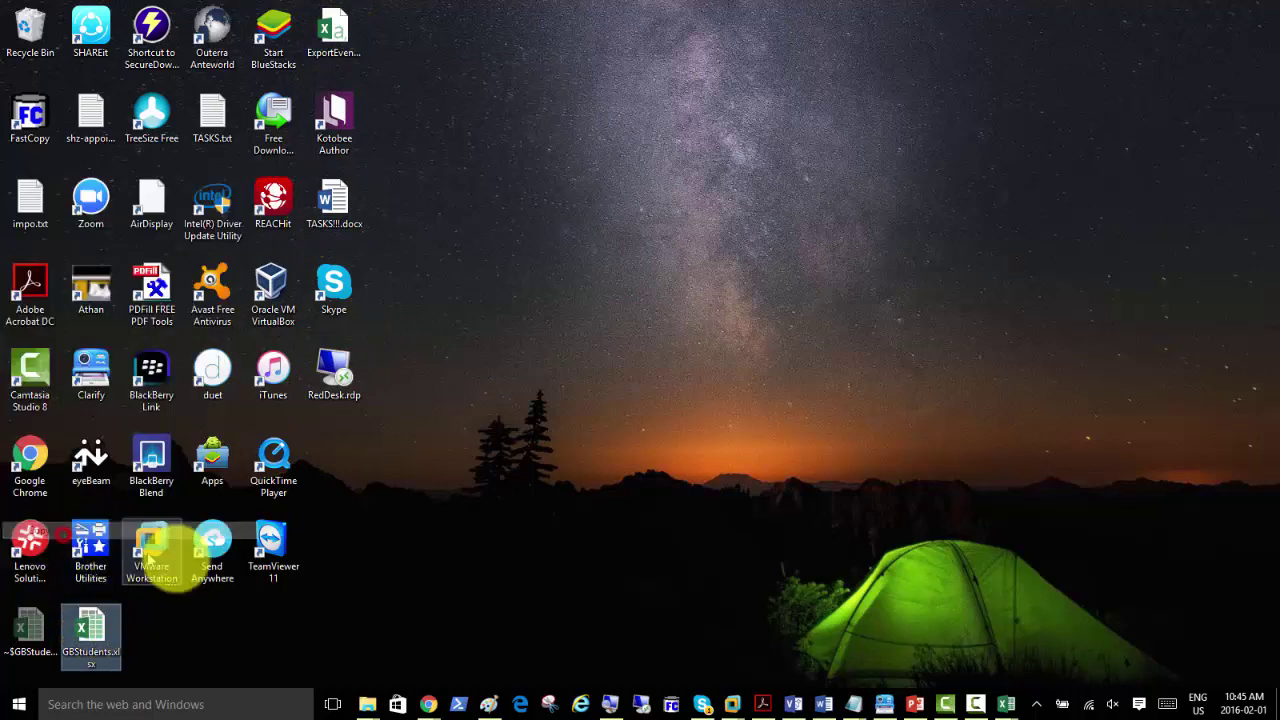
Step: Paste GBStudents.xlsx into the Downloads folder inside the SQLmem01 VM
click(735, 700)
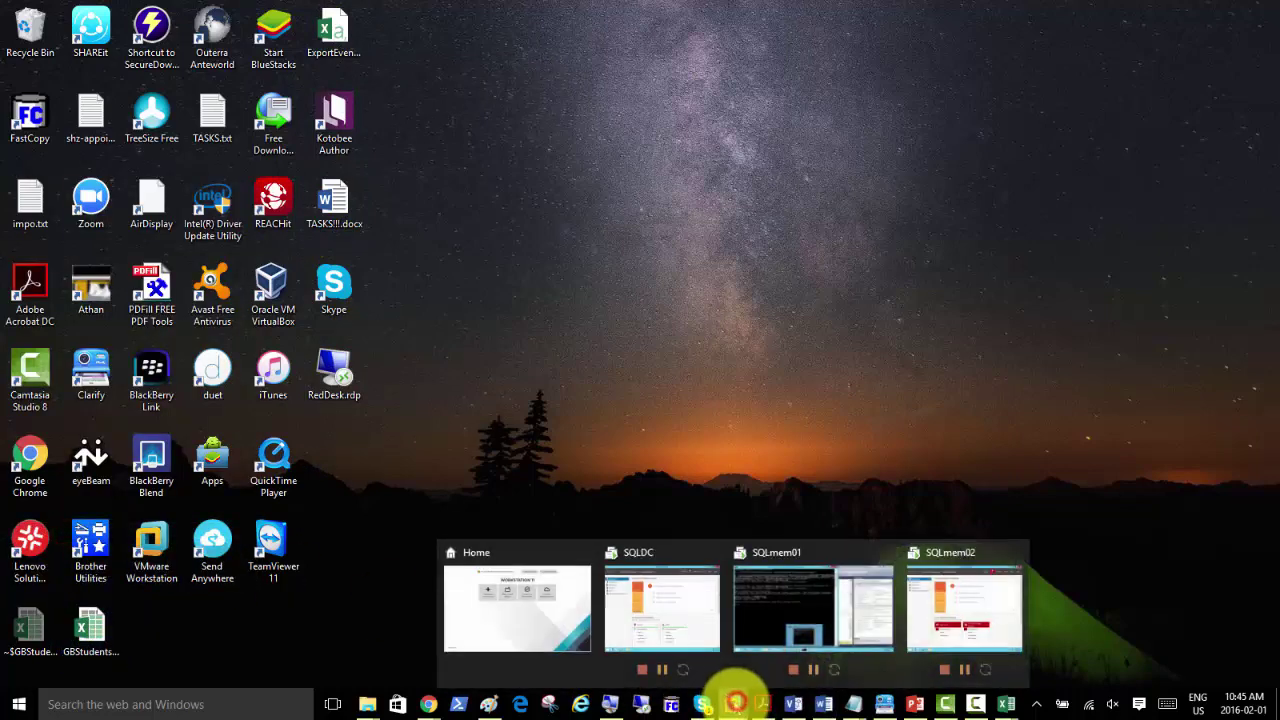
click(785, 617)
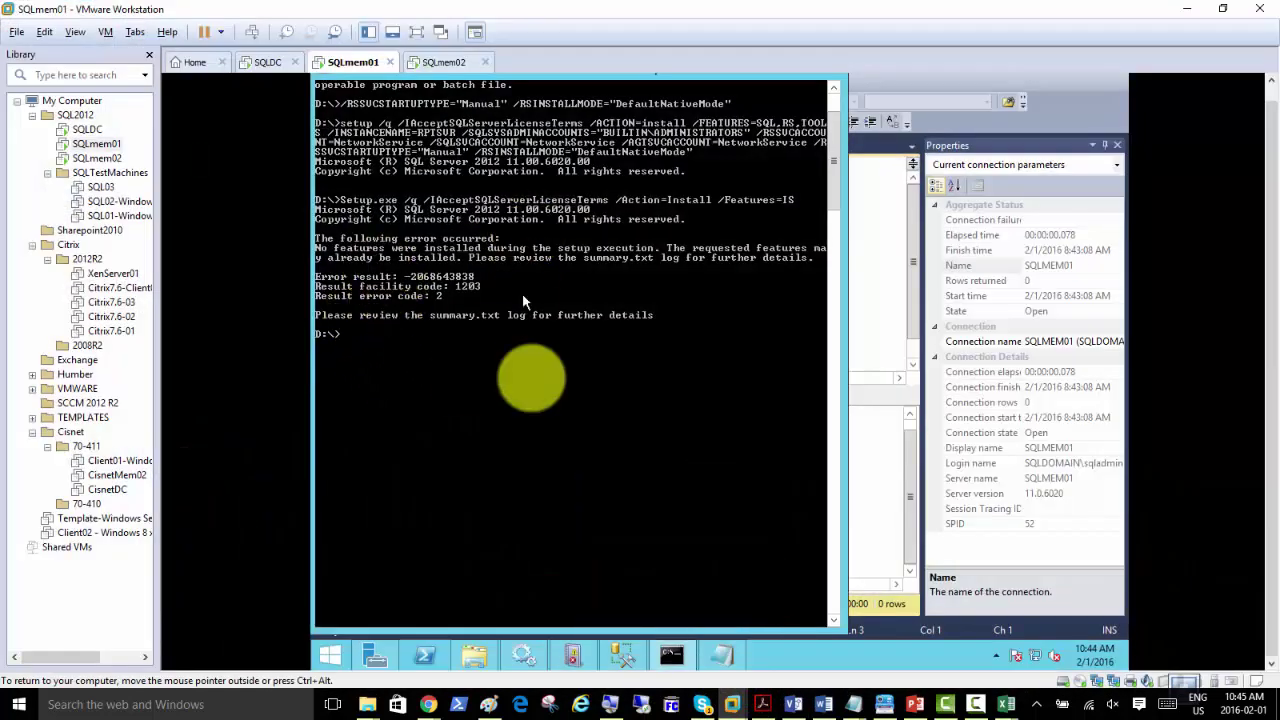
click(471, 655)
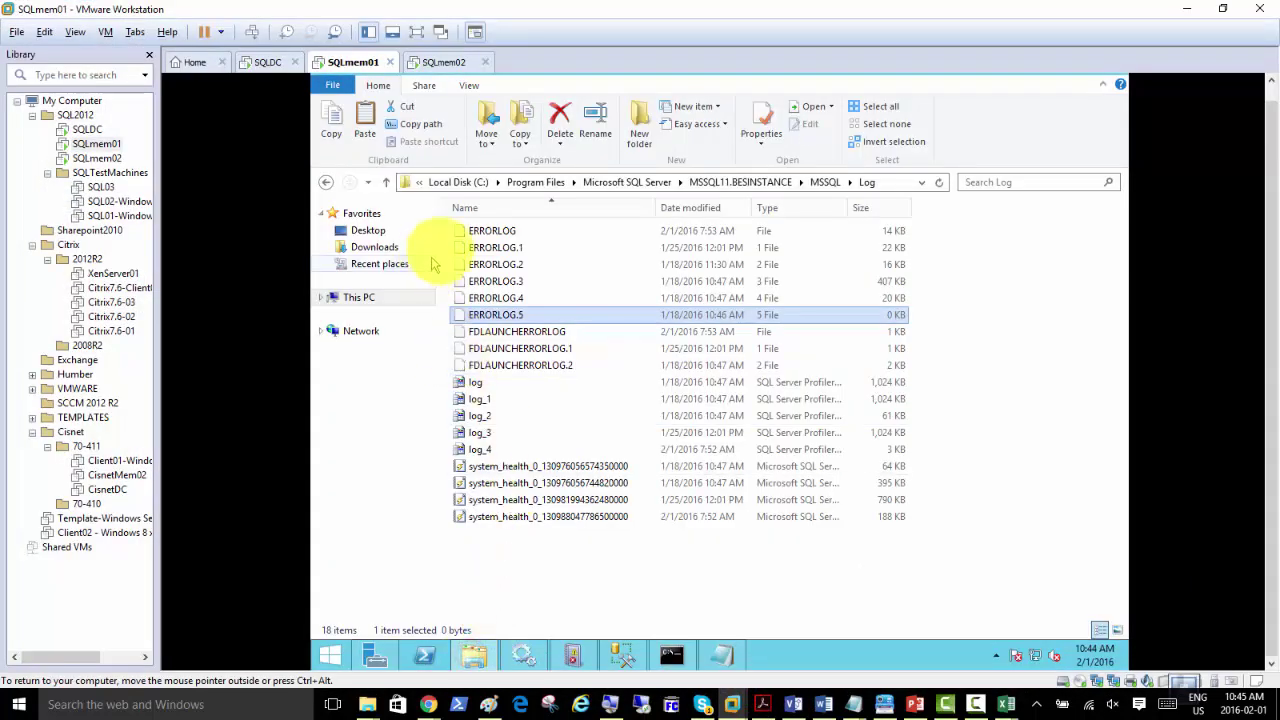
click(372, 247)
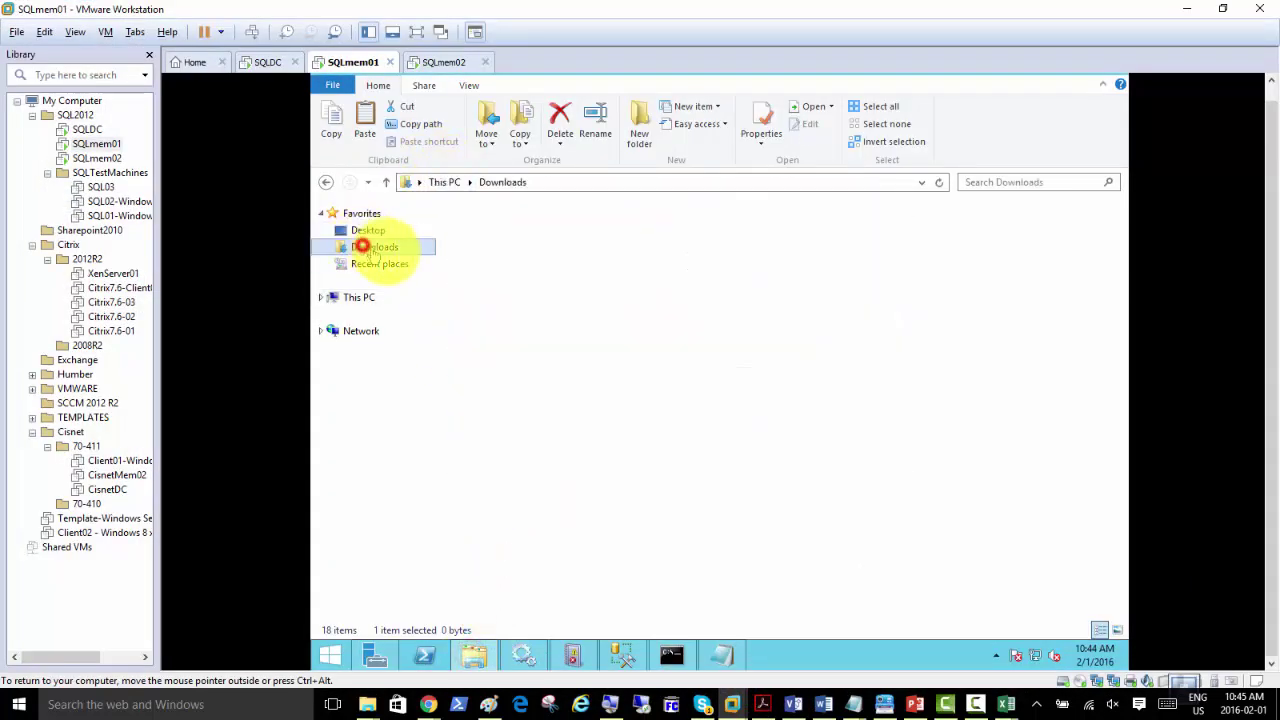
right_click(496, 262)
click(565, 366)
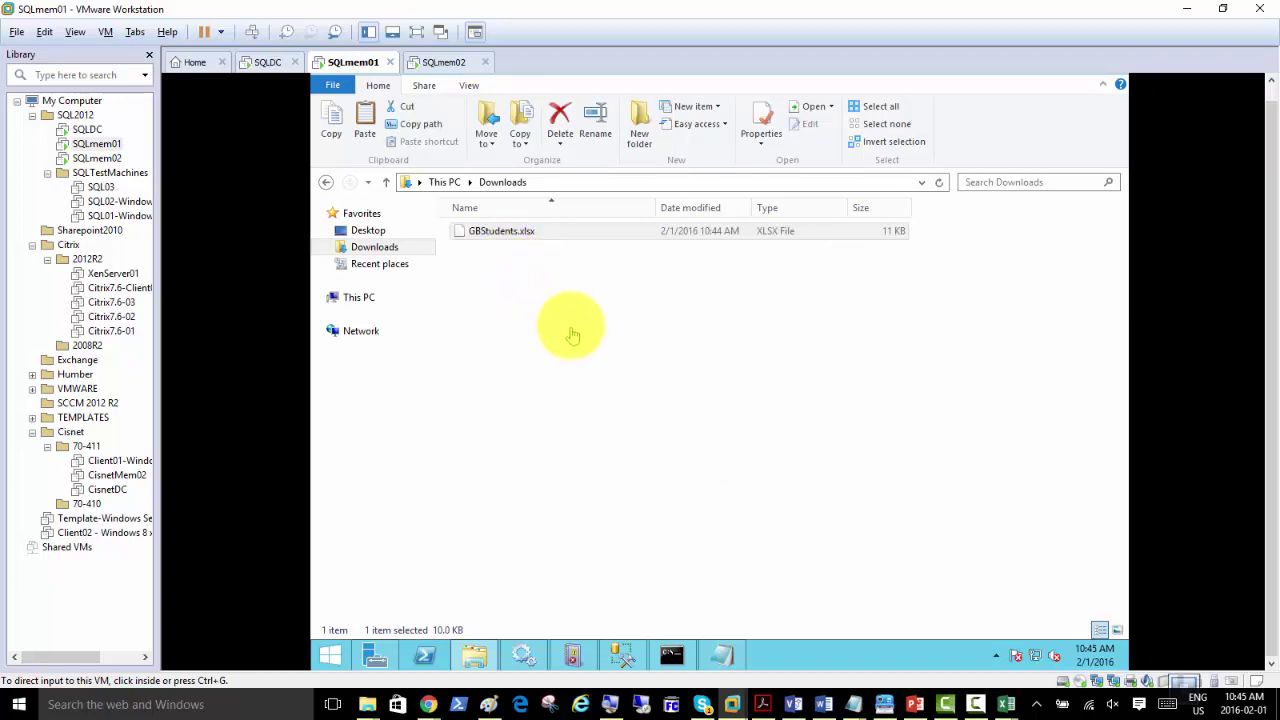
Step: Bring the SQL Server Management Studio query window to the front inside the VM
click(577, 400)
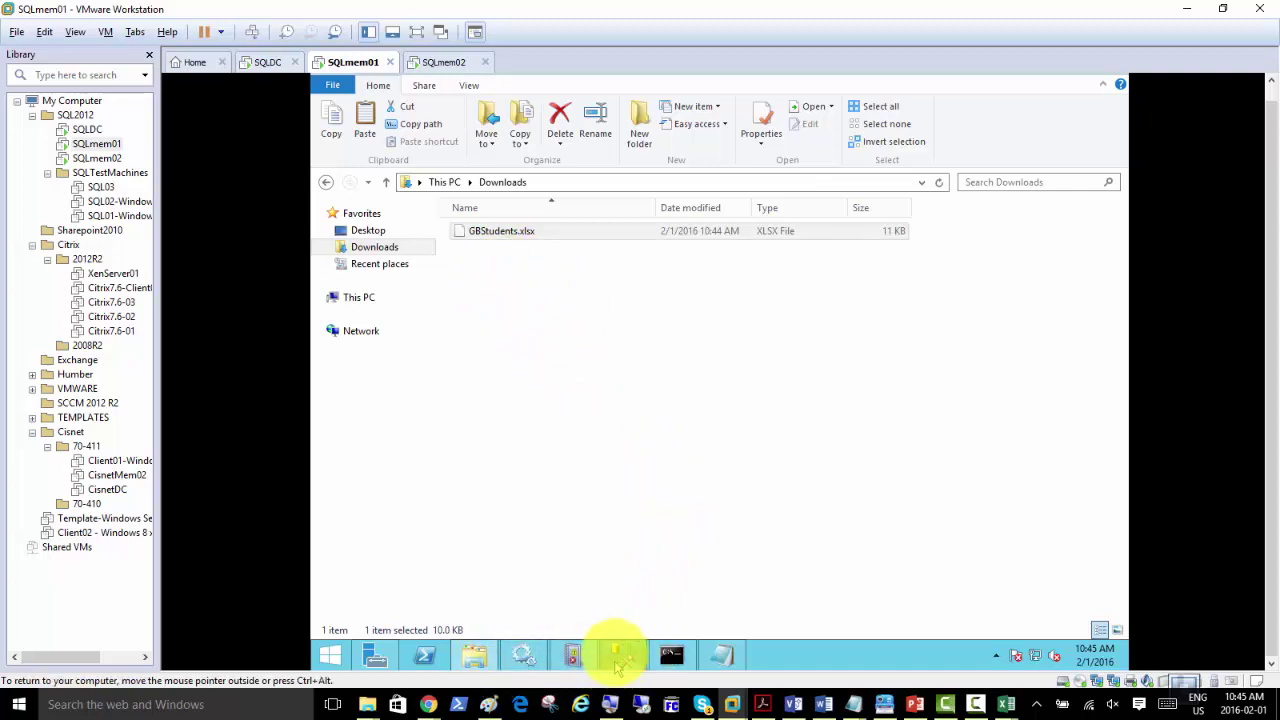
mouse_move(621, 656)
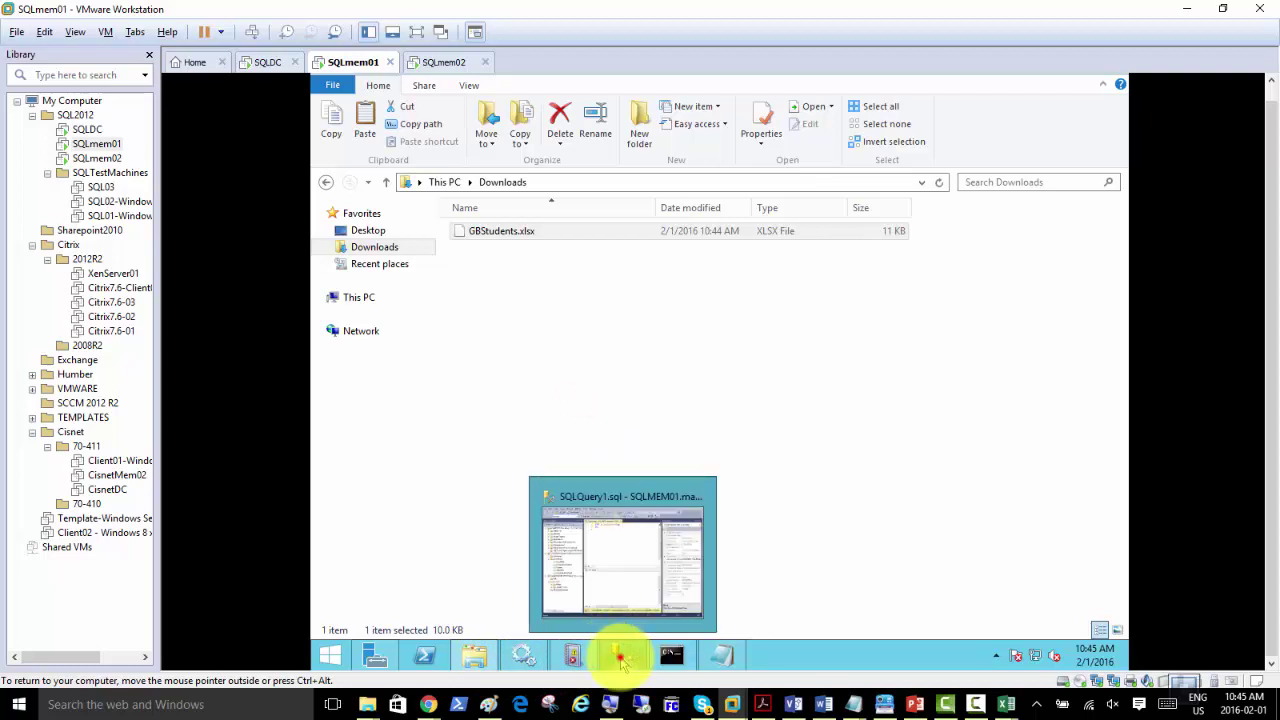
click(615, 575)
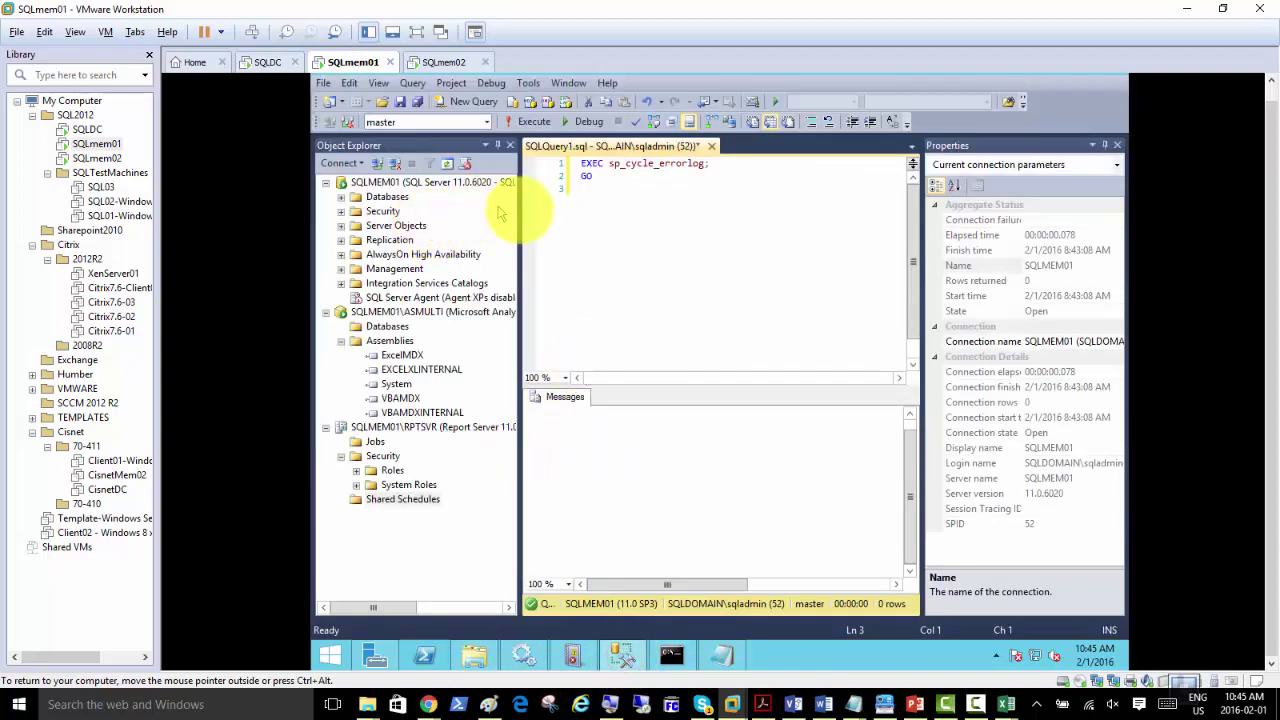
Step: Collapse the ASMULTI and RPTSVR instance trees and expand Databases under SQLMEM01
click(390, 184)
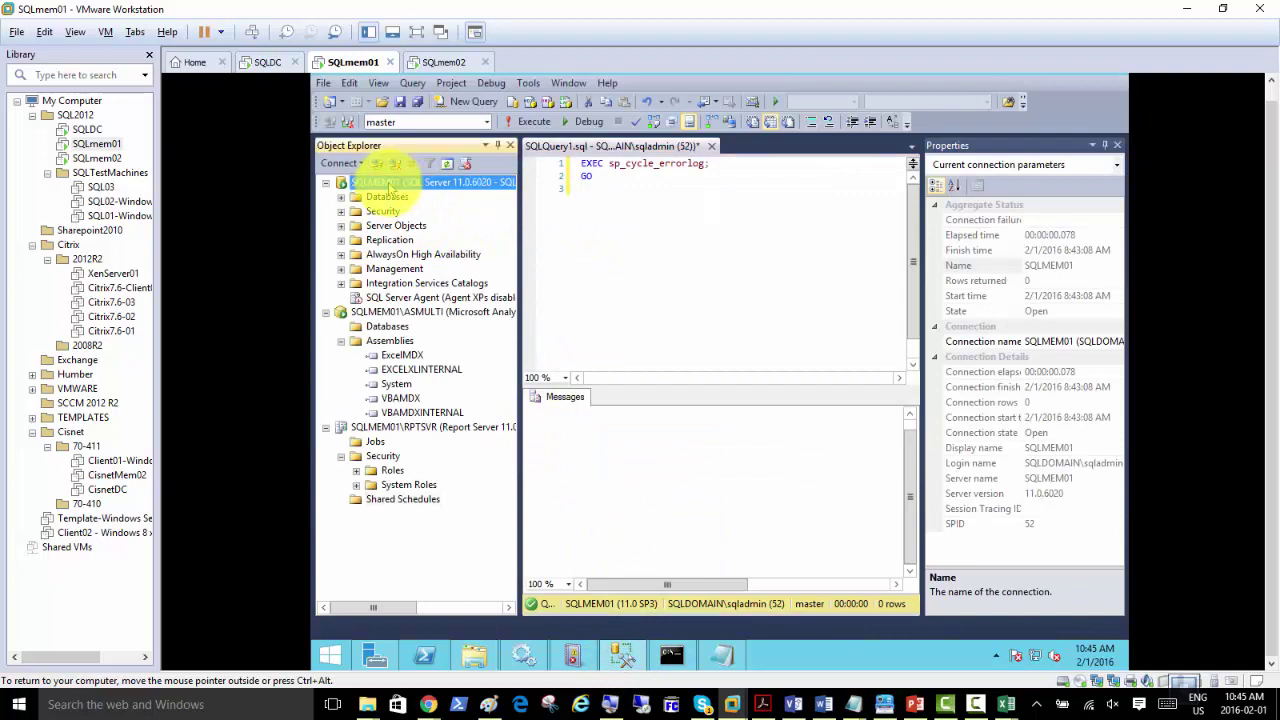
click(325, 312)
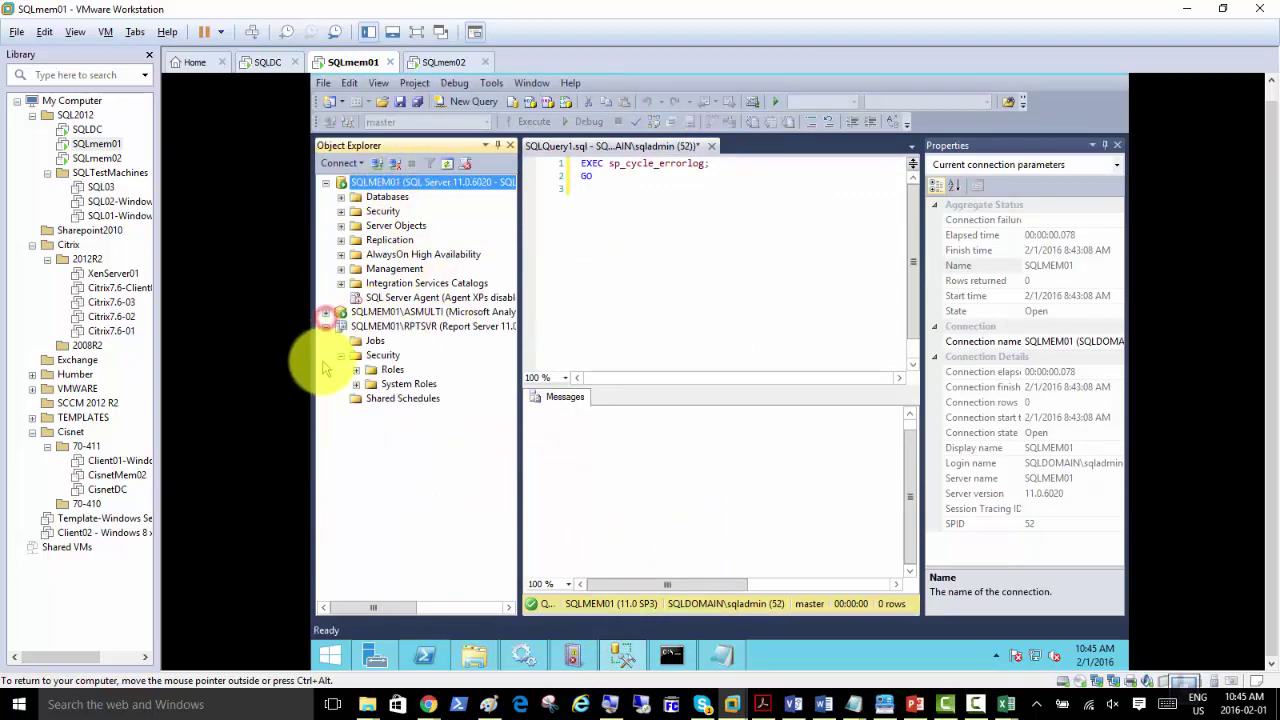
click(340, 326)
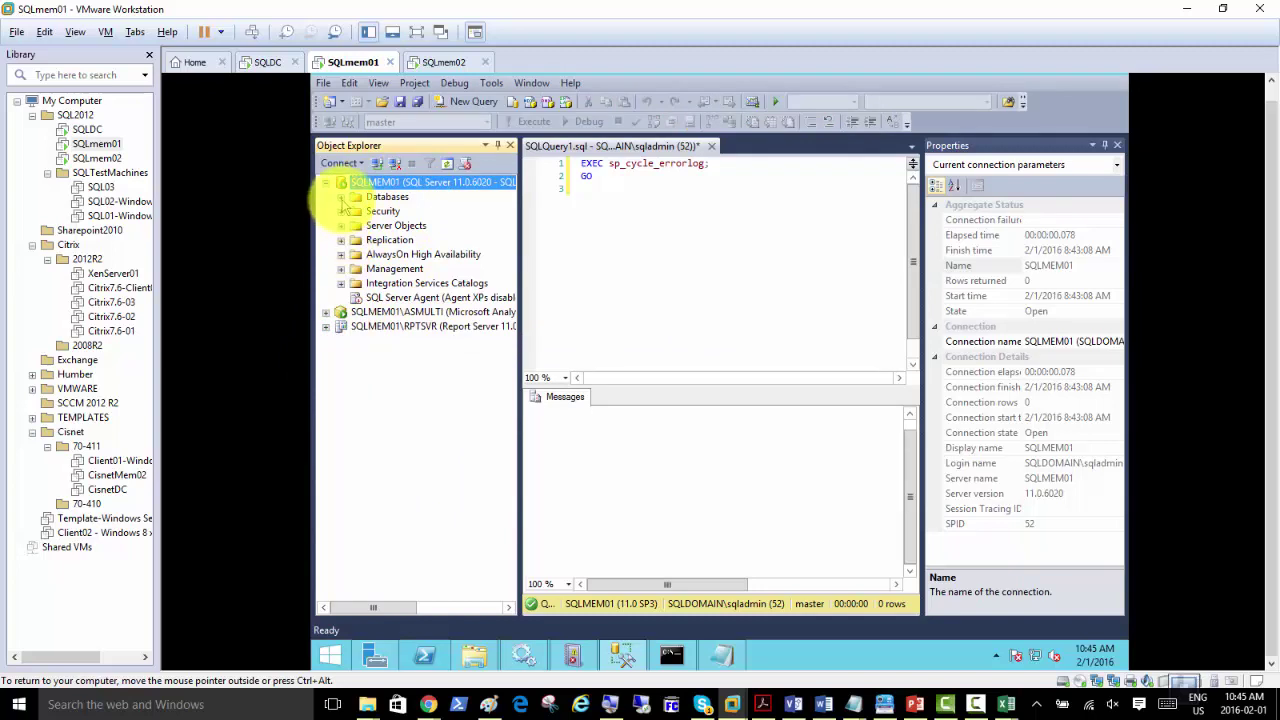
click(340, 197)
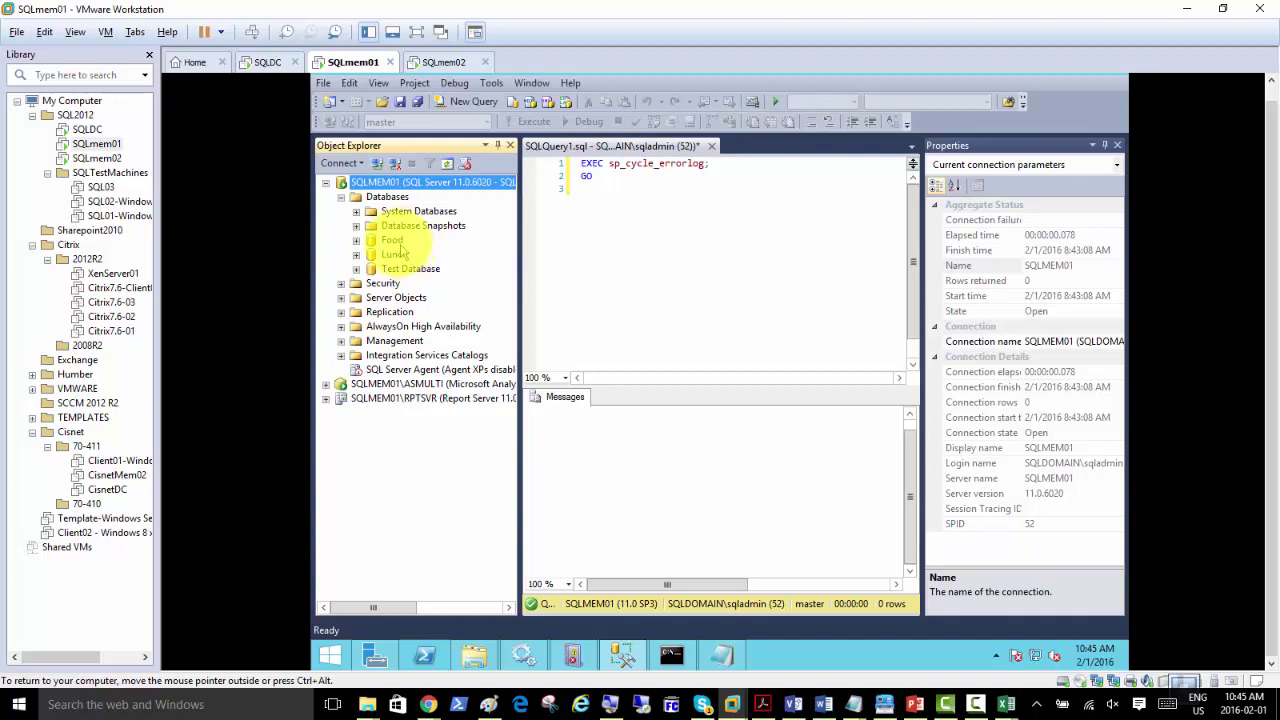
Step: Run Tasks > Import Data on the Lunch database
click(393, 240)
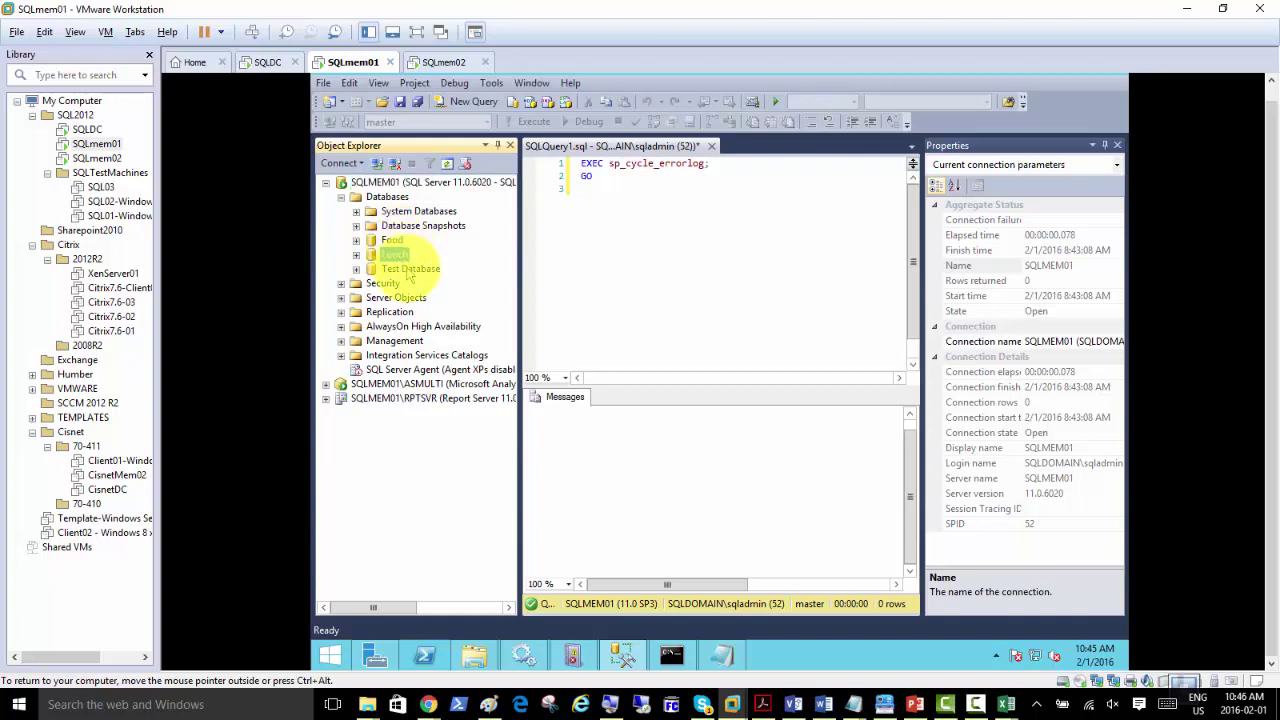
click(356, 254)
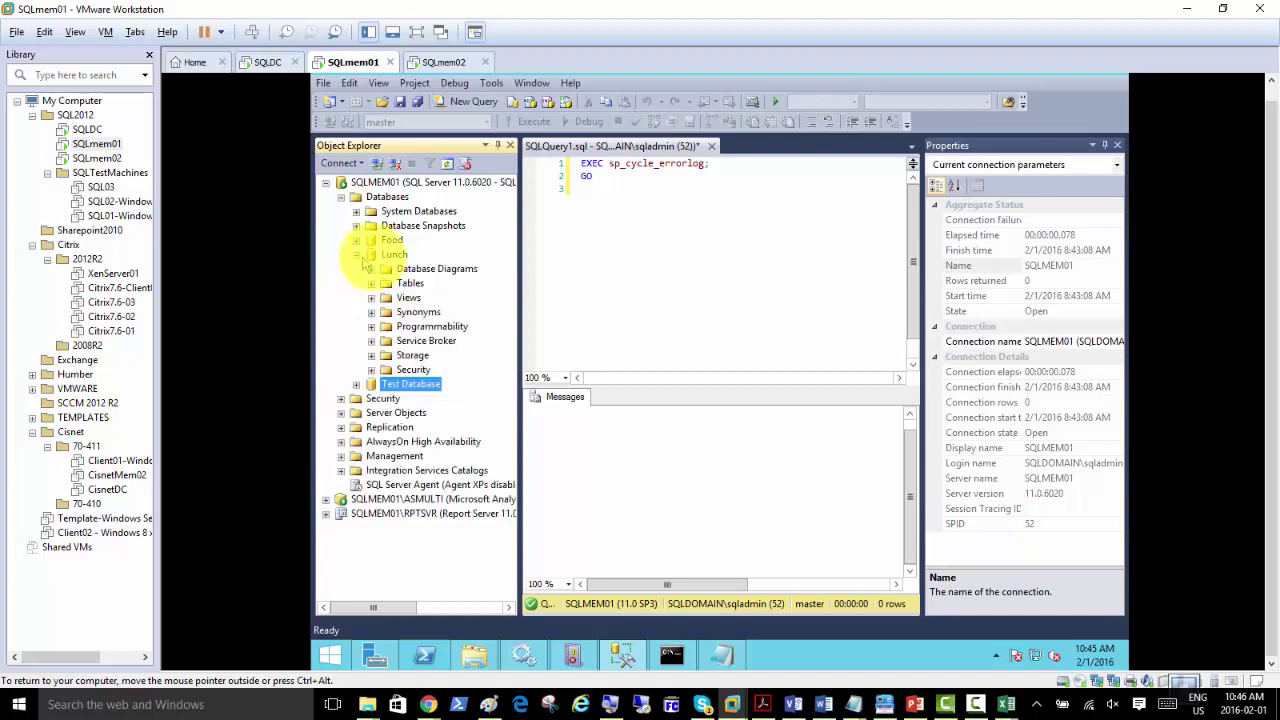
click(393, 256)
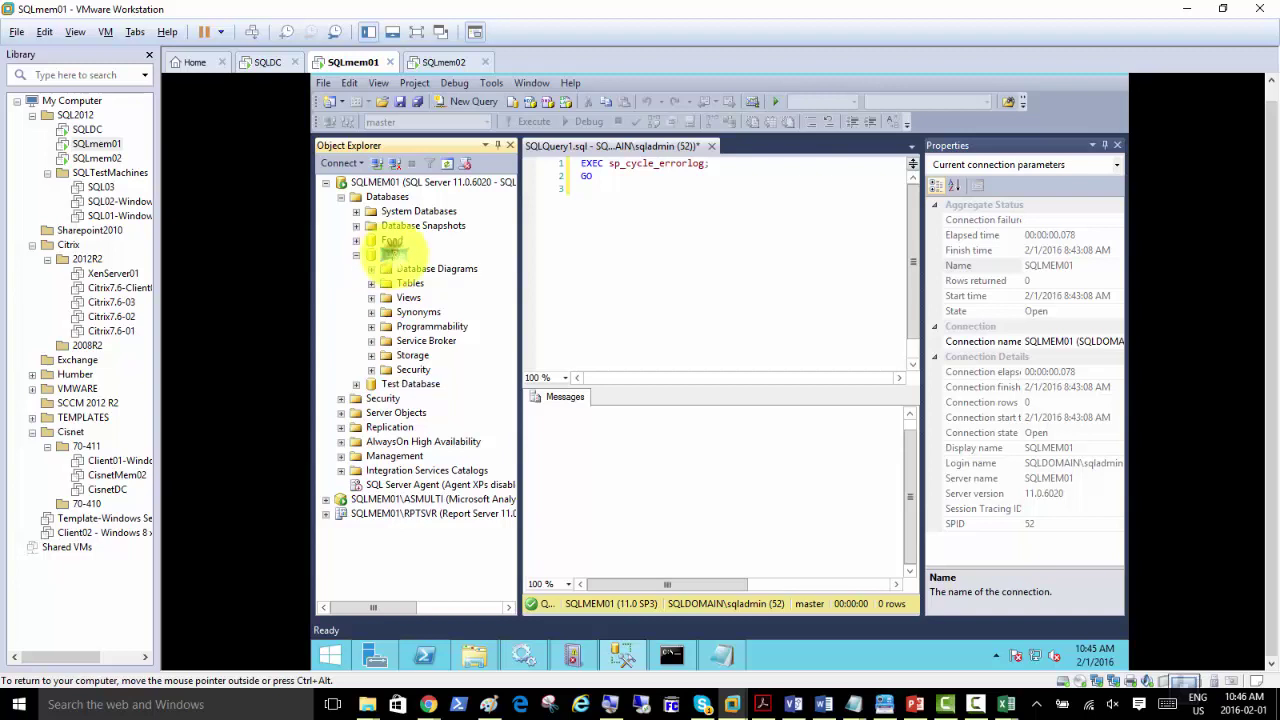
right_click(393, 255)
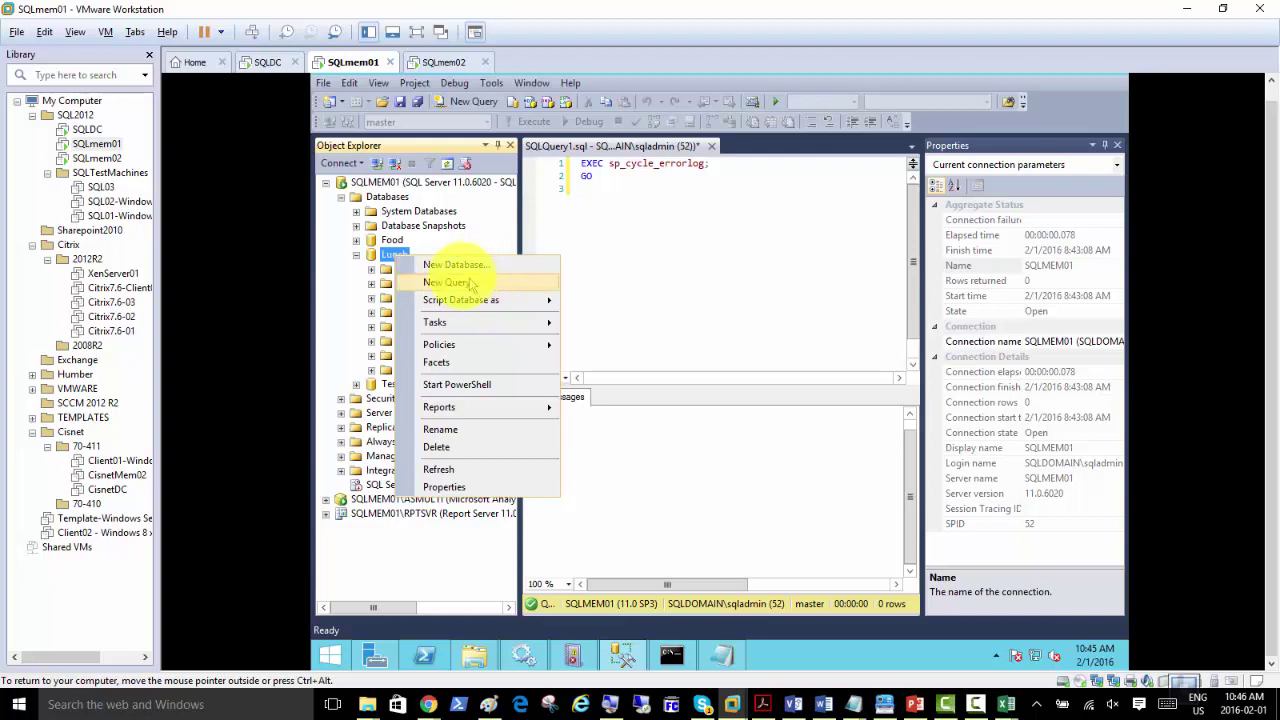
click(483, 330)
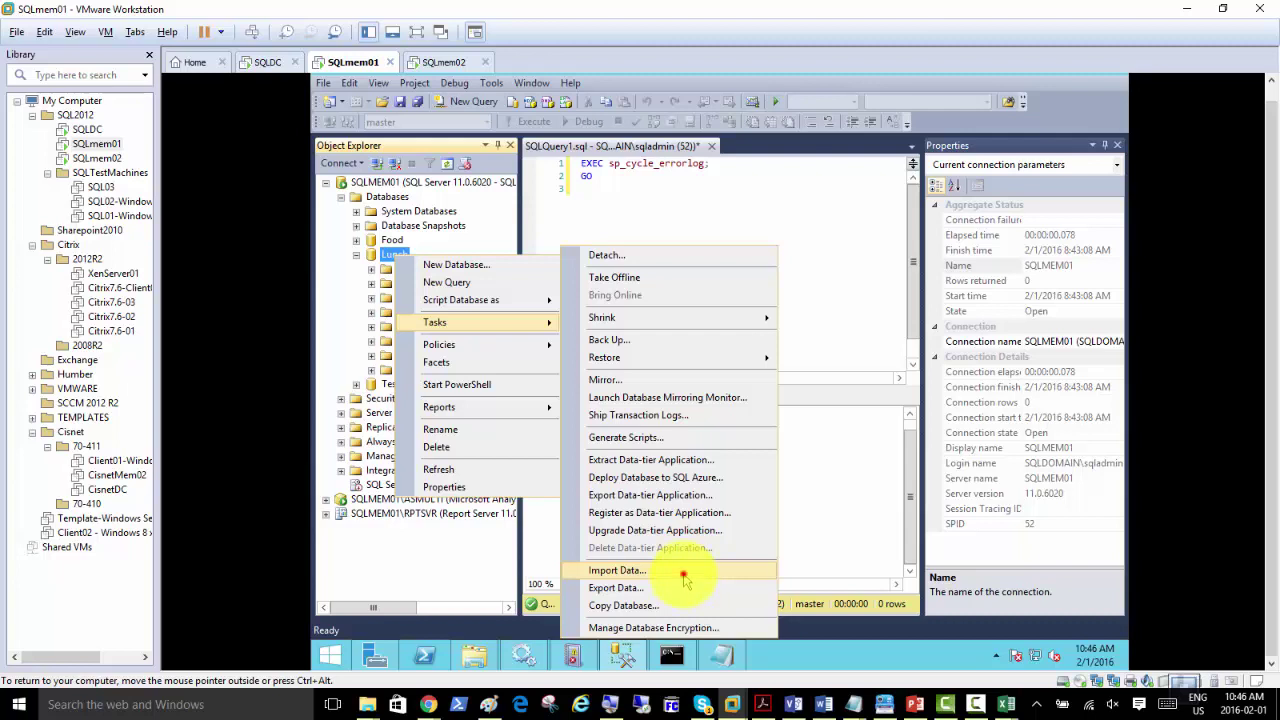
click(617, 570)
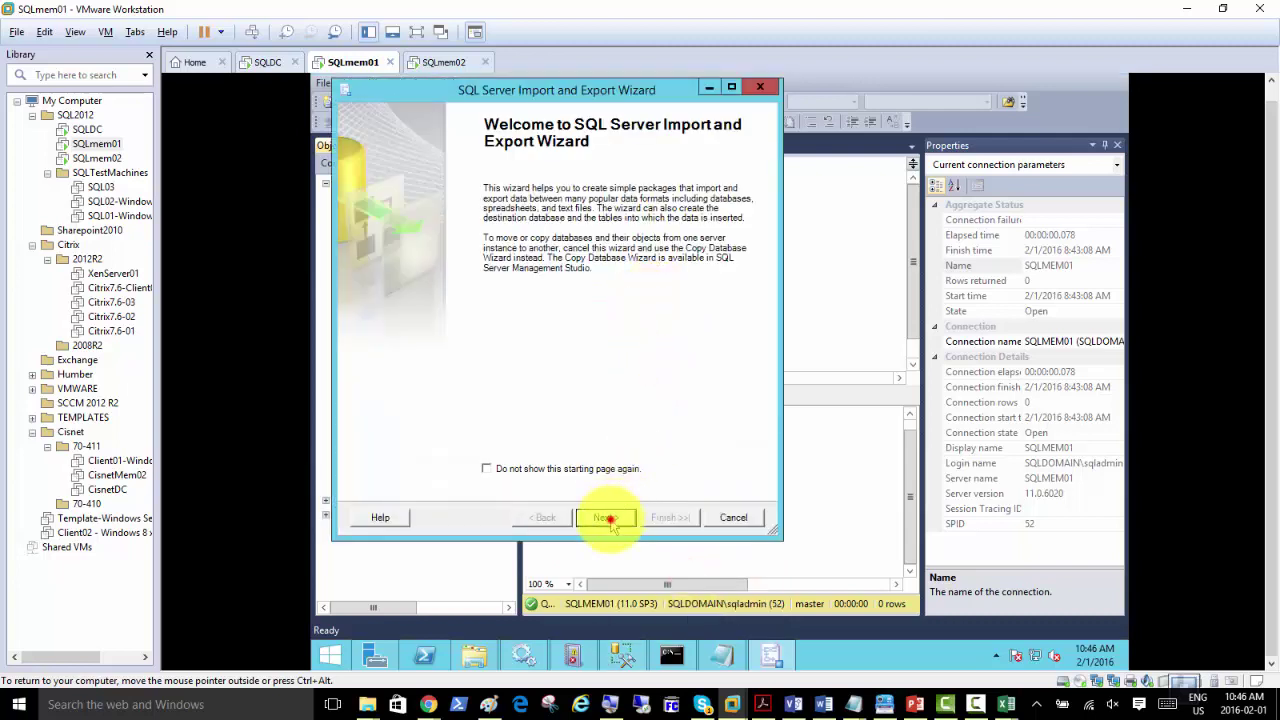
Step: Move past the wizard's welcome page and set the data source to Microsoft Excel
click(607, 518)
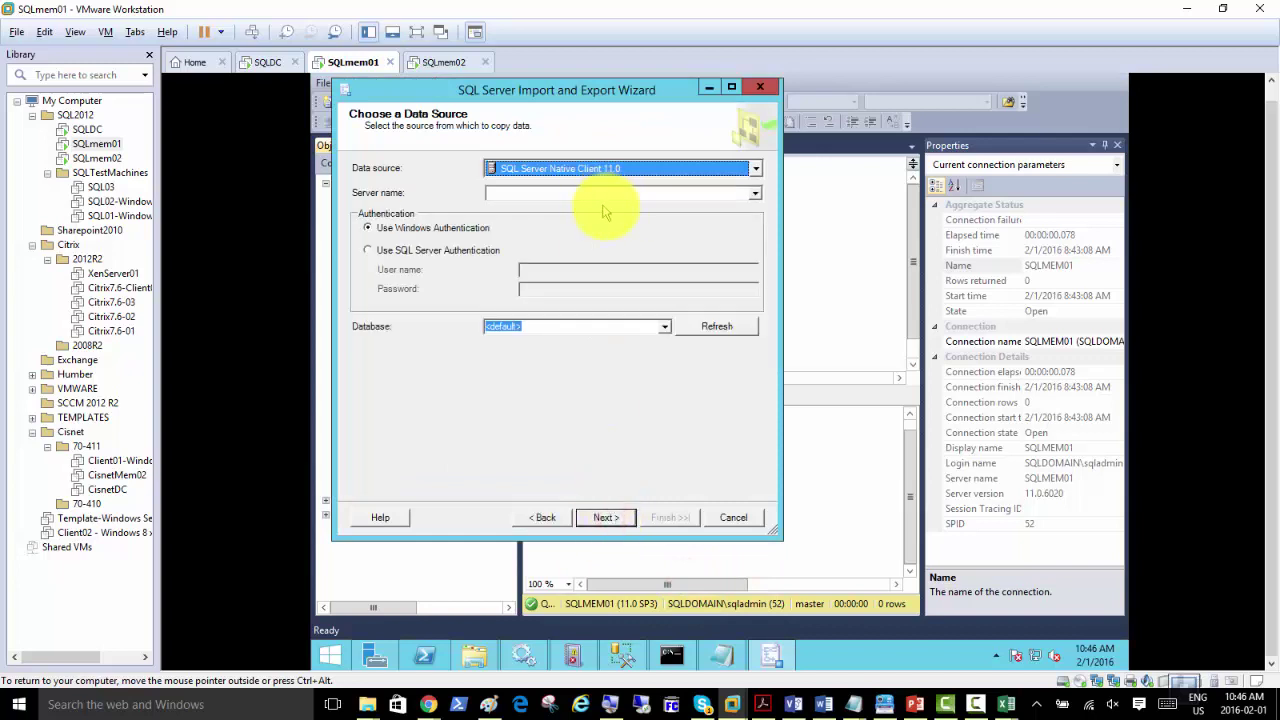
click(757, 170)
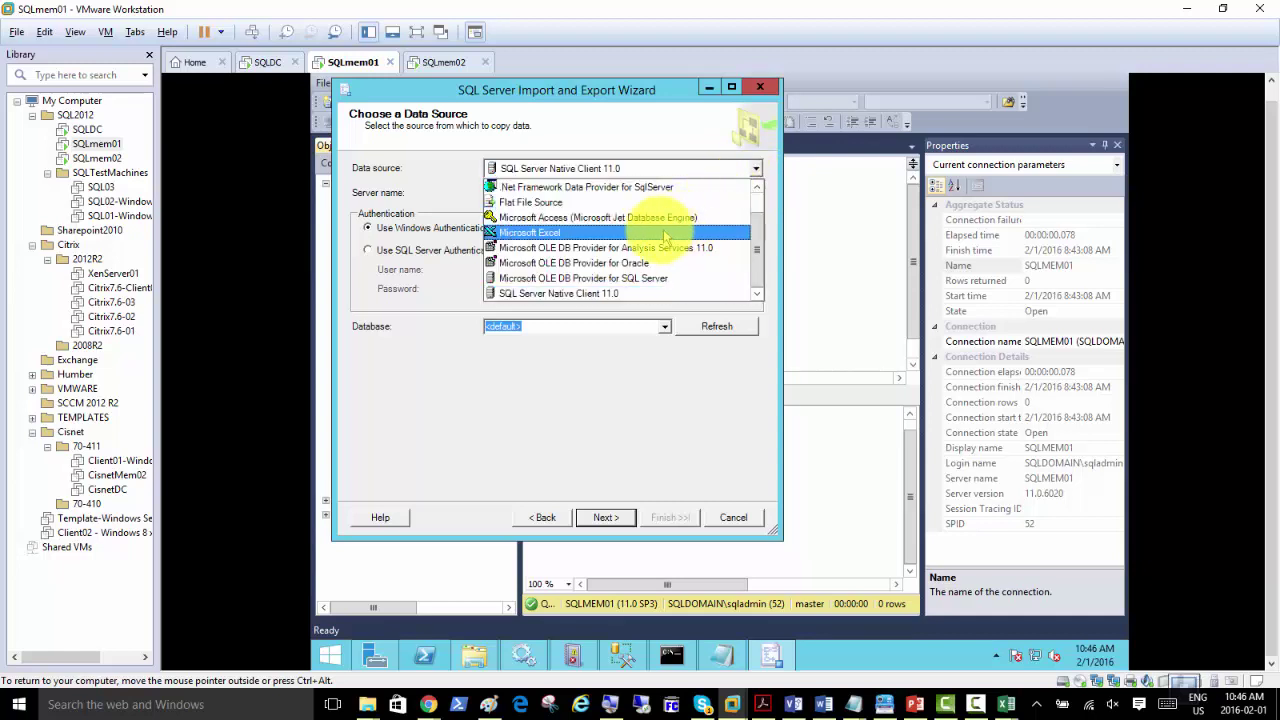
drag(757, 249, 758, 230)
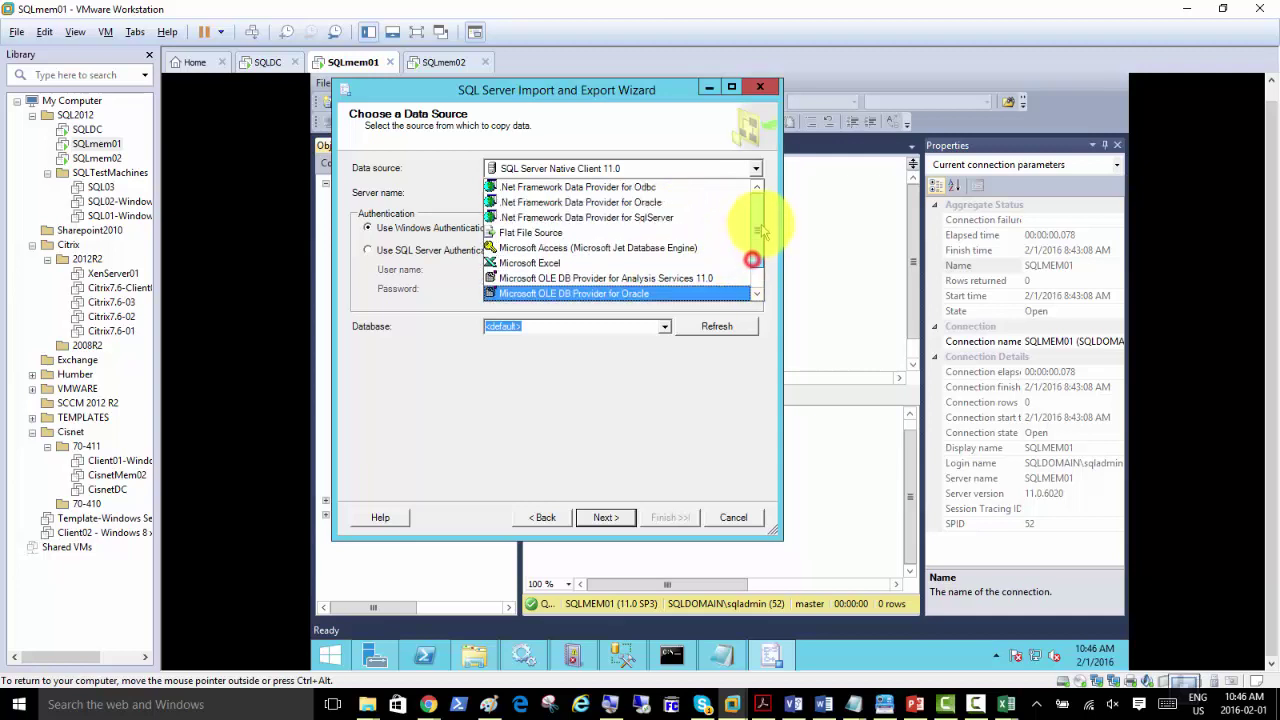
scroll(760, 232, down, 1)
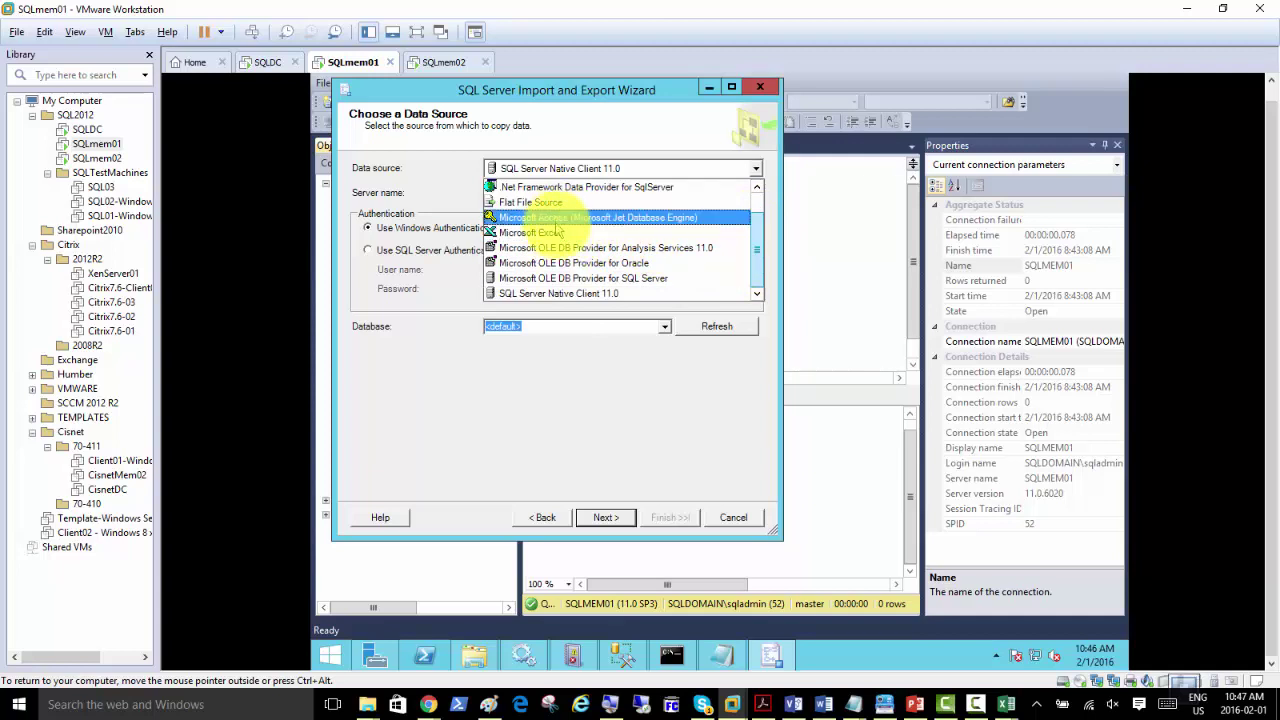
click(562, 236)
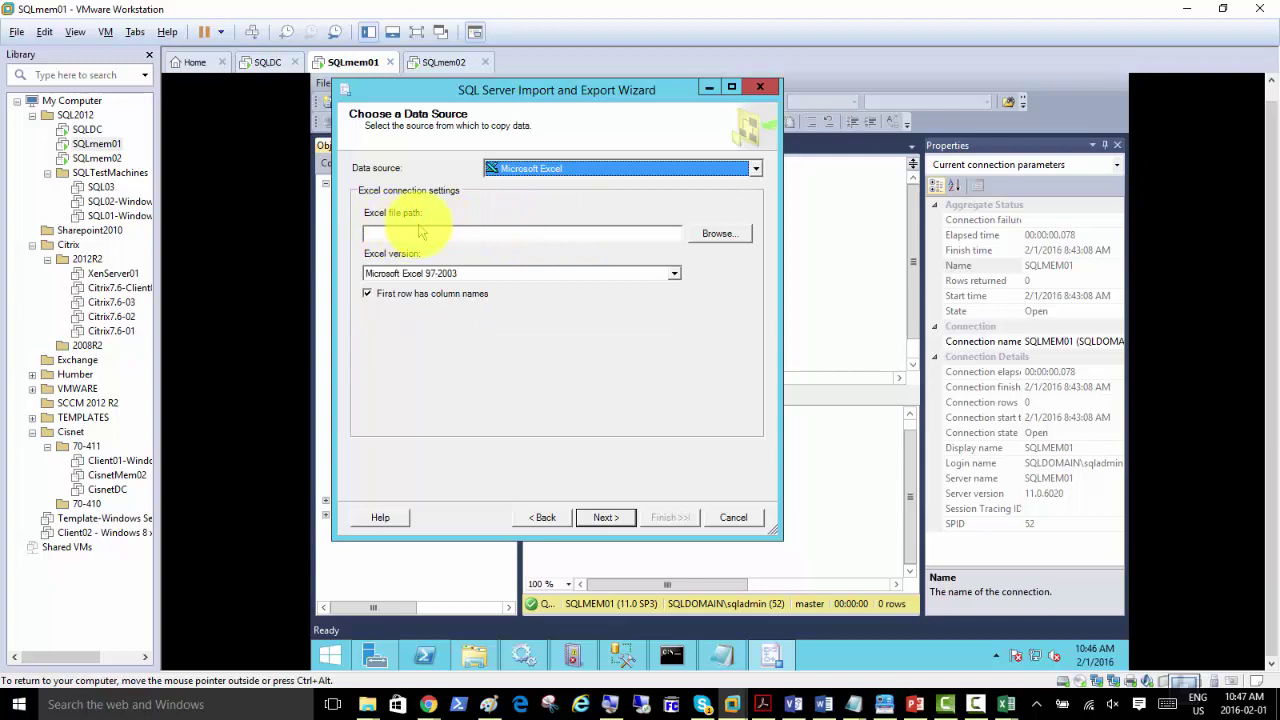
Step: Pick Downloads\GBStudents.xlsx and continue, hitting the Microsoft.ACE.OLEDB.12.0 not-registered error
click(715, 238)
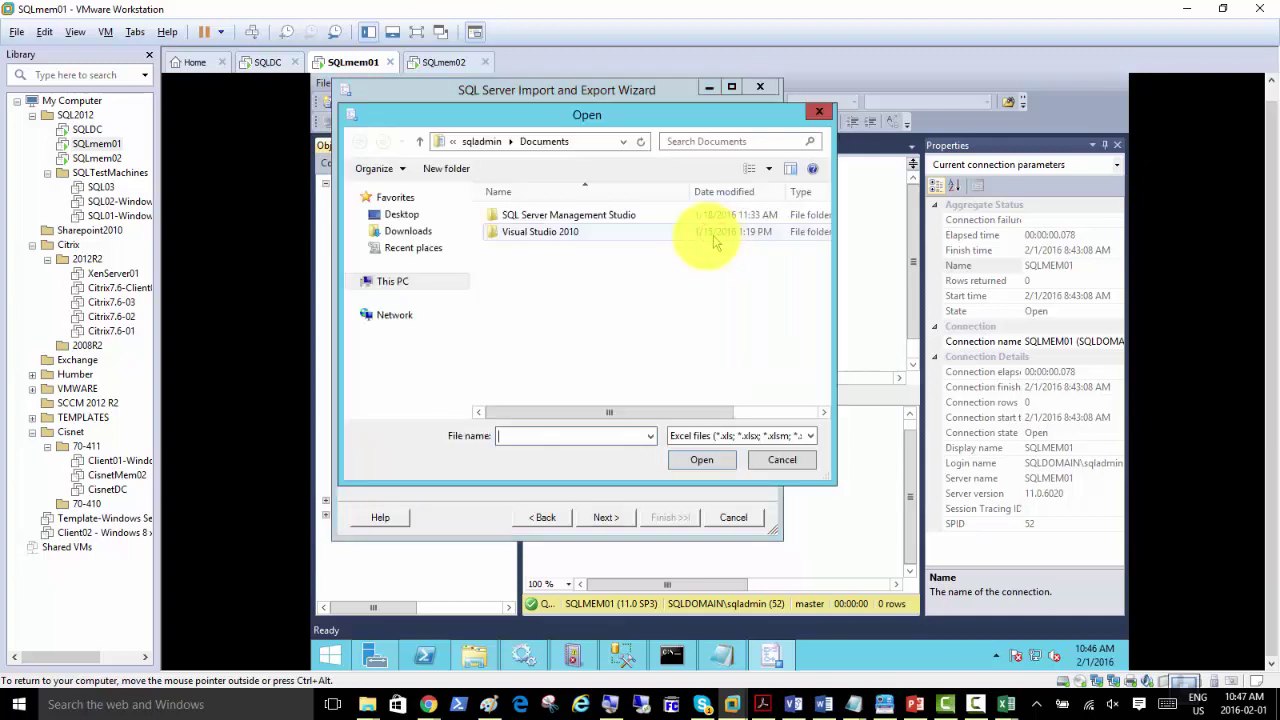
click(402, 230)
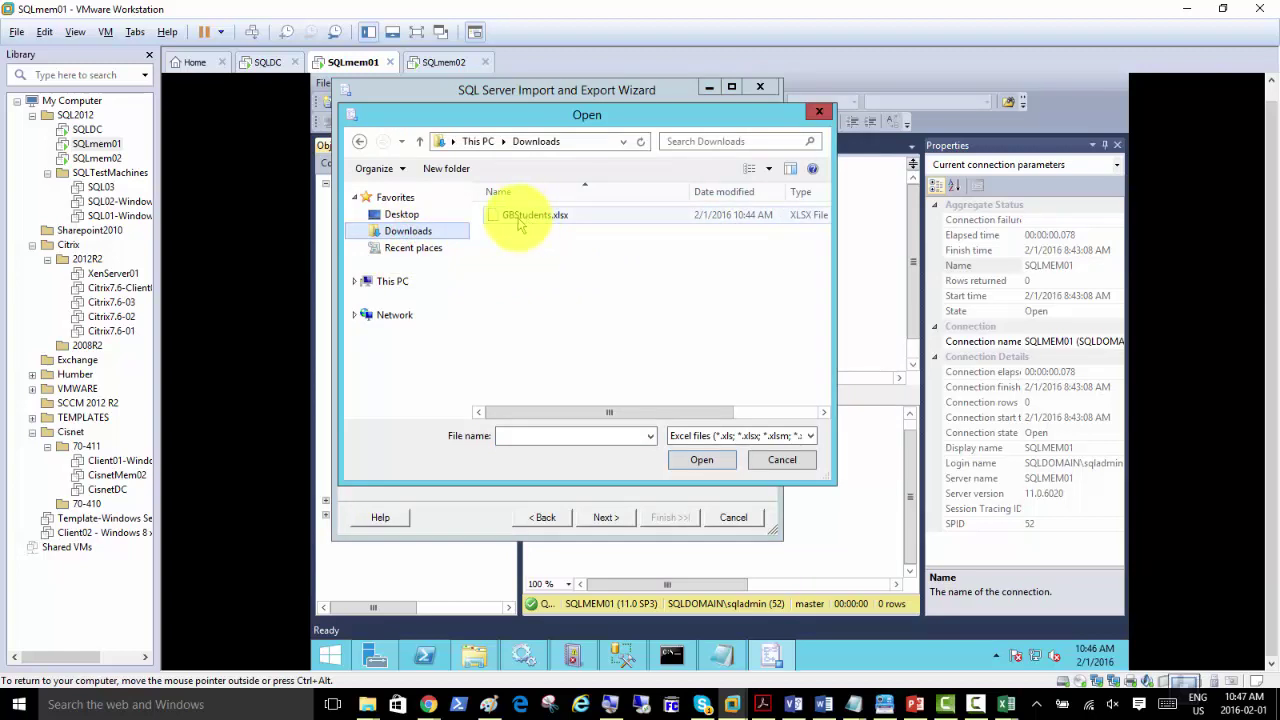
double_click(518, 218)
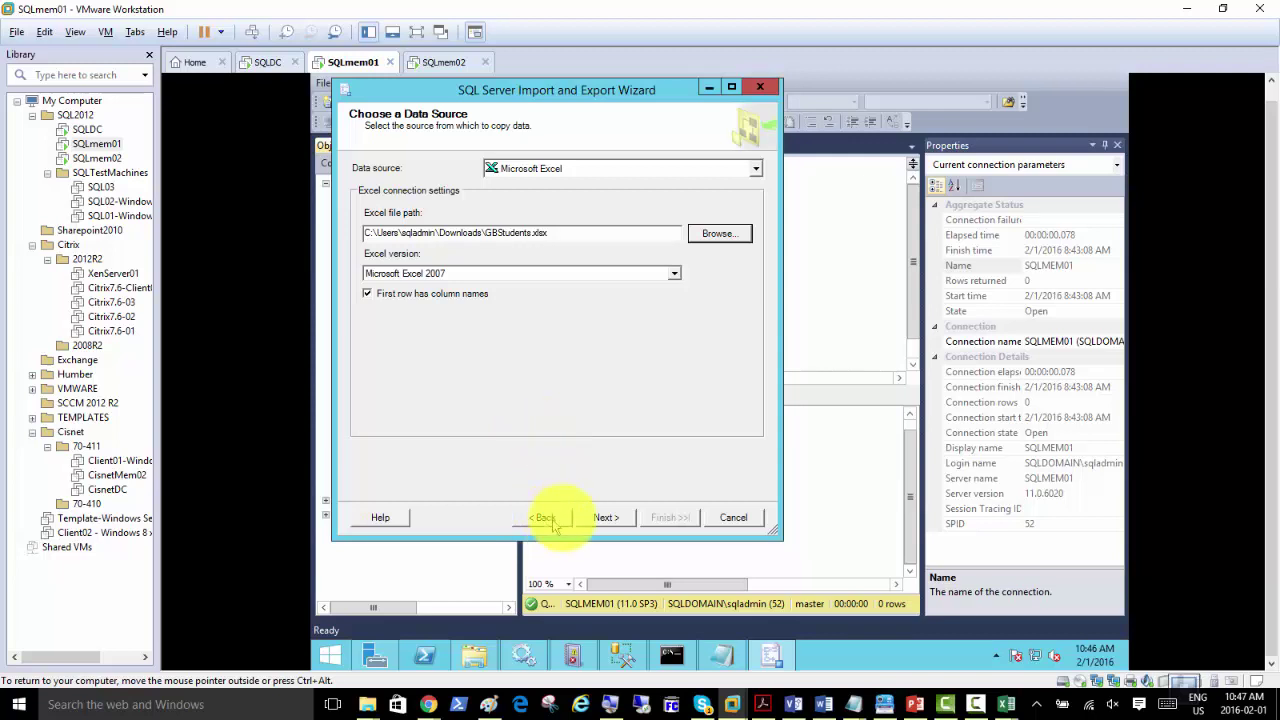
click(605, 519)
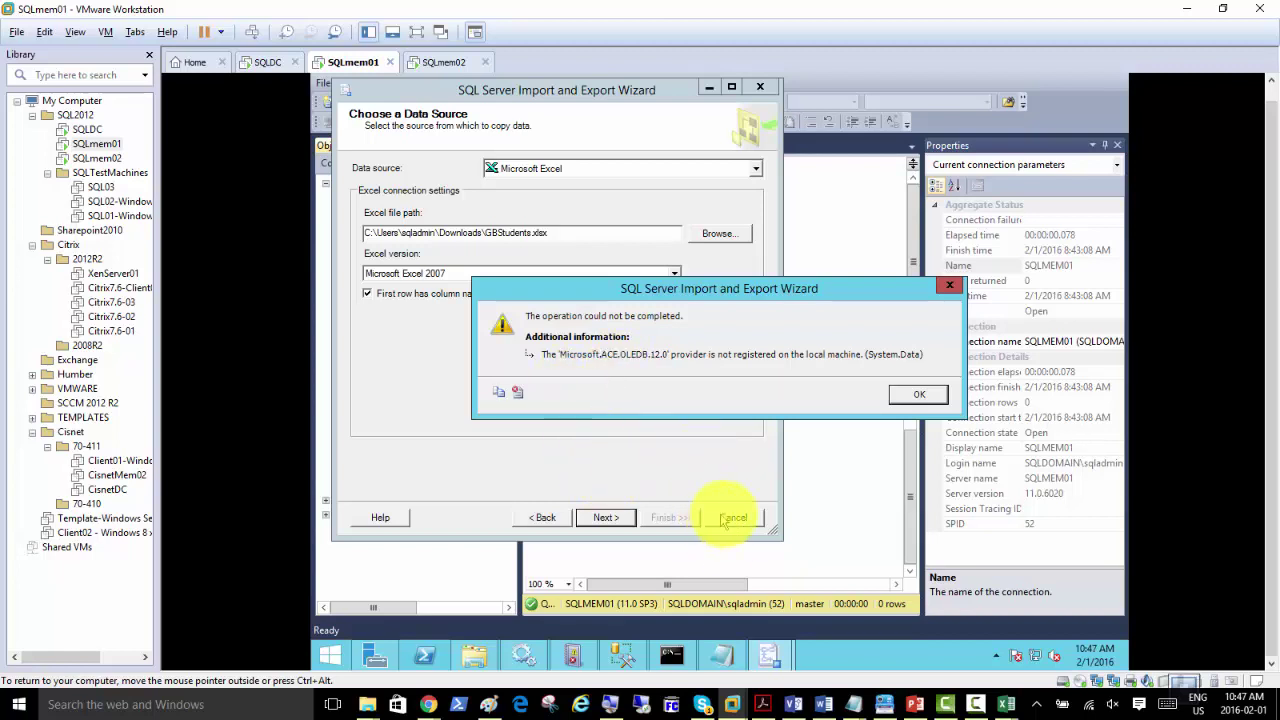
mouse_move(772, 655)
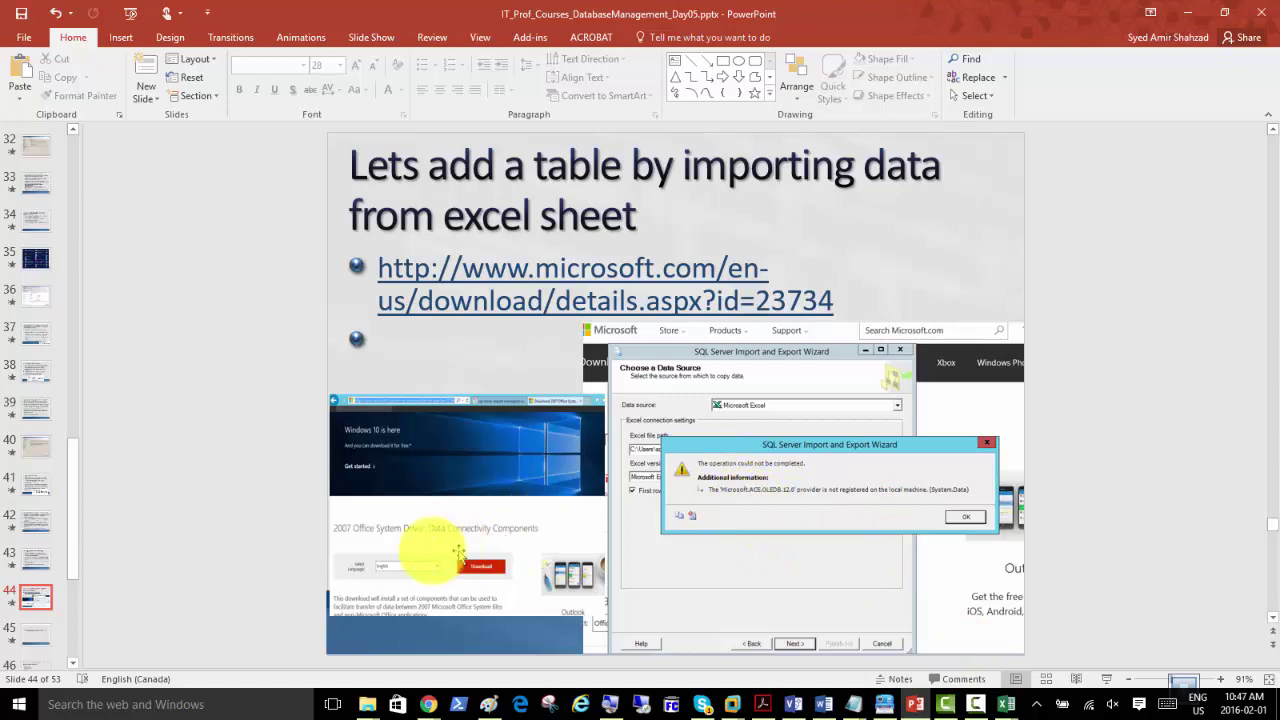
Step: Copy the Microsoft driver download URL from PowerPoint slide 44
click(1106, 679)
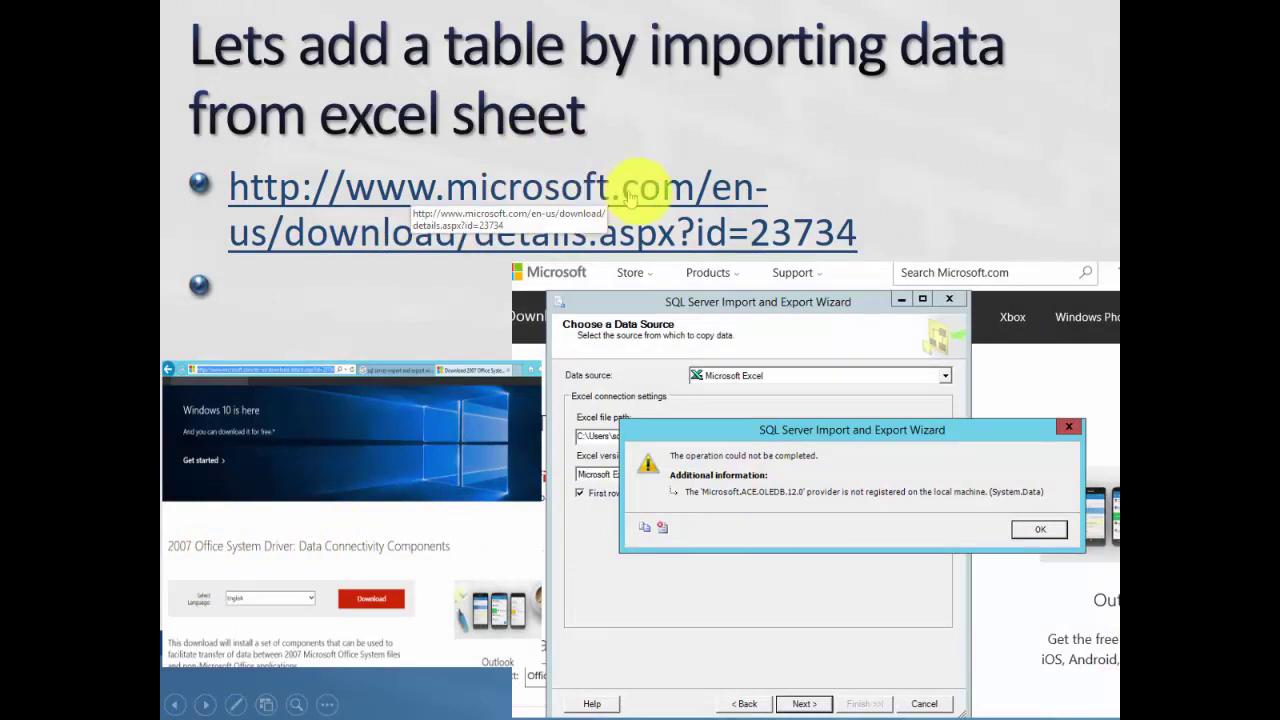
key(Escape)
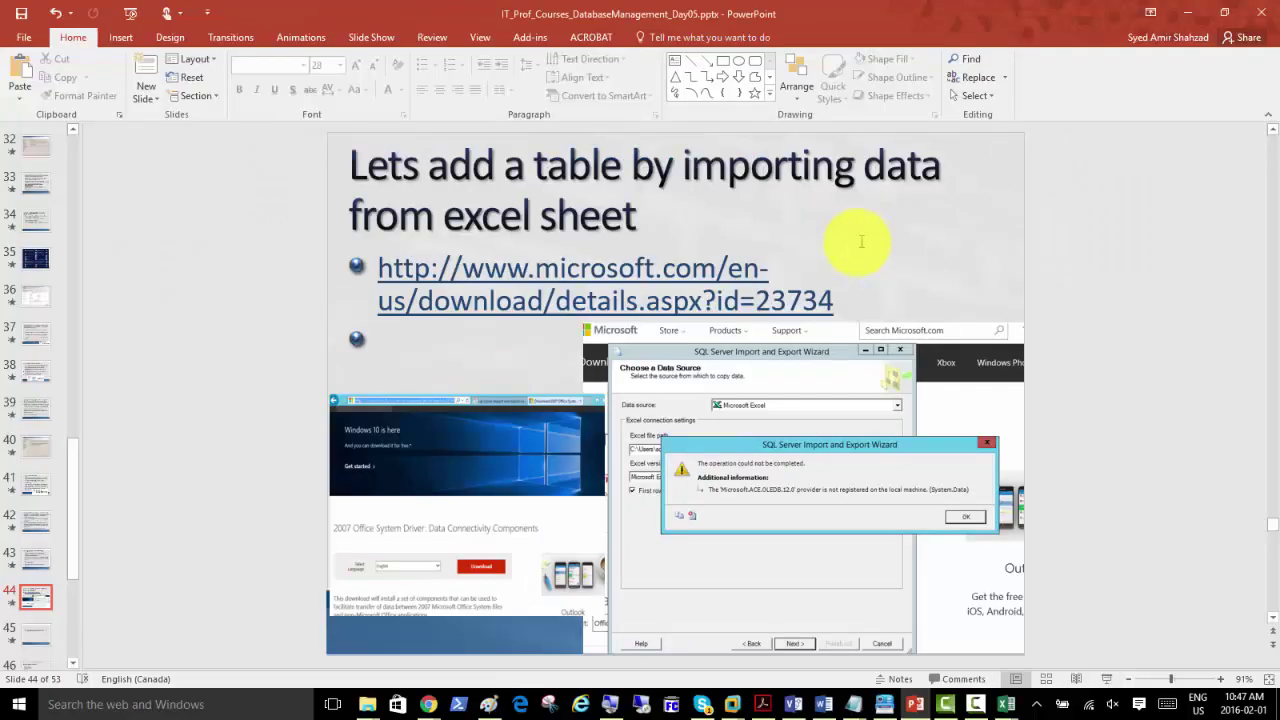
drag(833, 300, 388, 284)
right_click(398, 272)
click(432, 312)
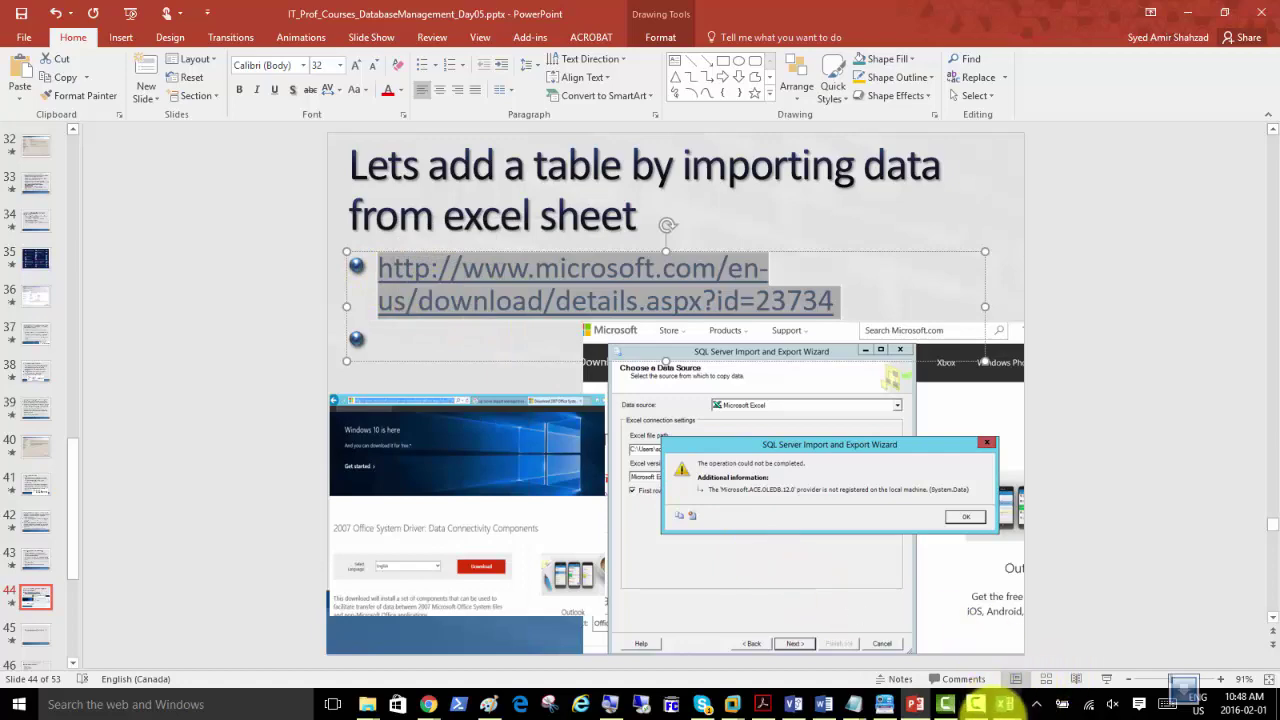
Step: Return to the notepad.pw note and place the cursor below the setup command
mouse_move(420, 697)
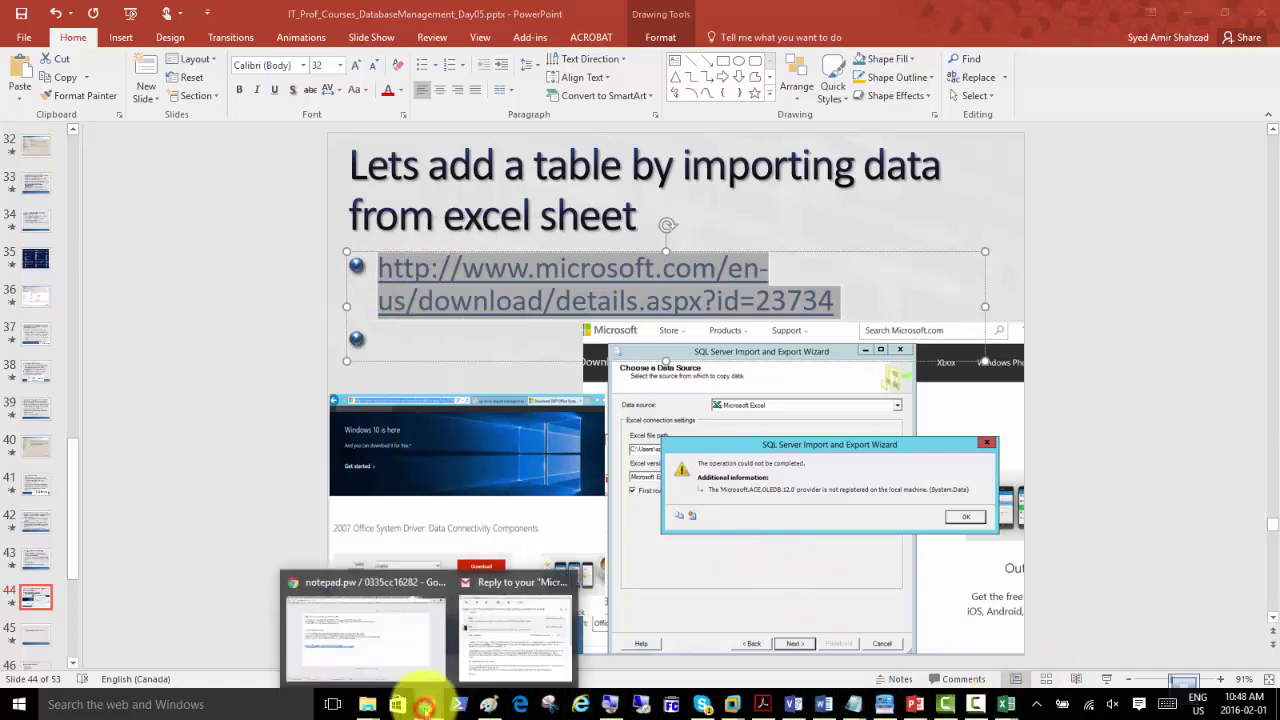
click(390, 634)
click(554, 421)
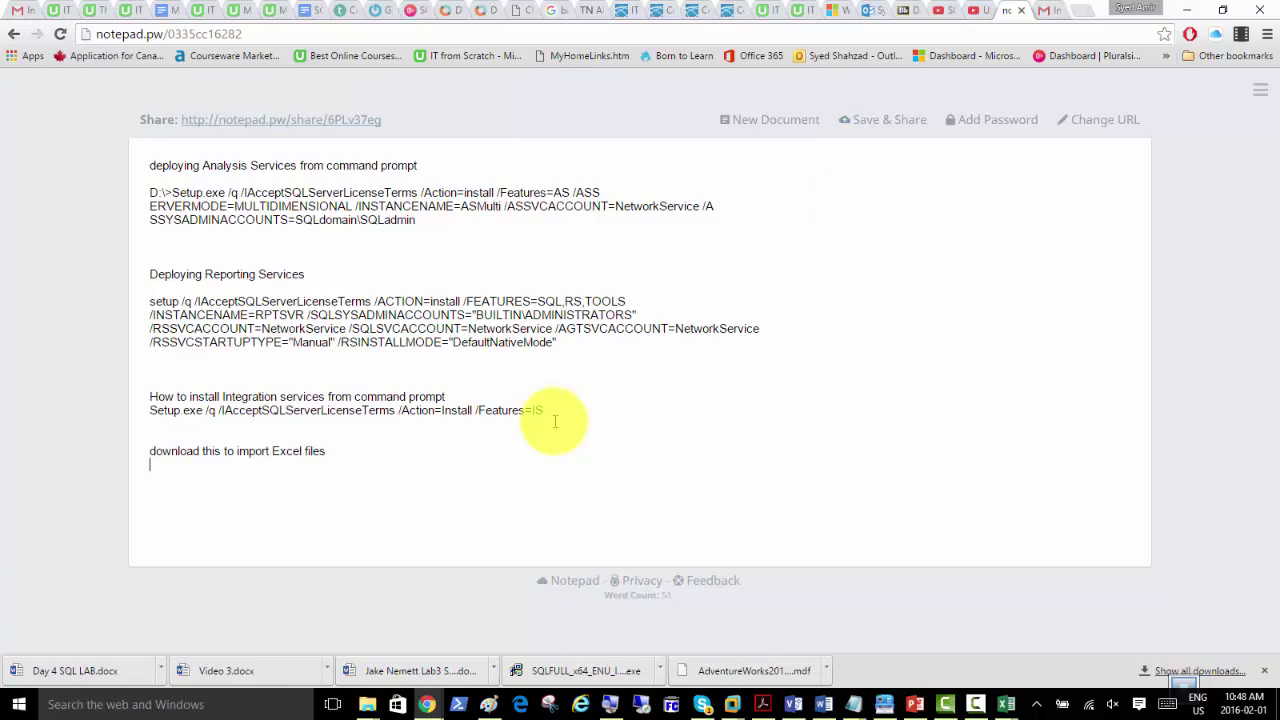
Step: Paste the Microsoft download link (id=23734) under the note and open a new Google tab
key(ctrl+v)
key(Return)
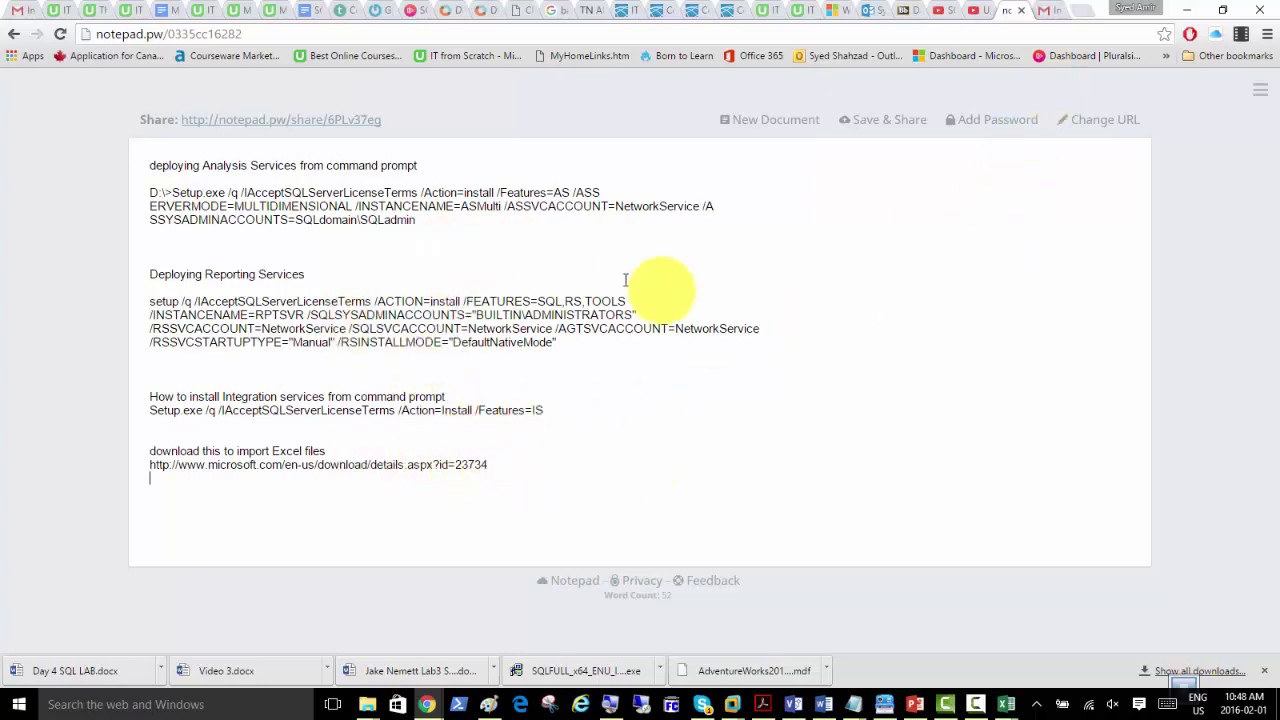
click(586, 469)
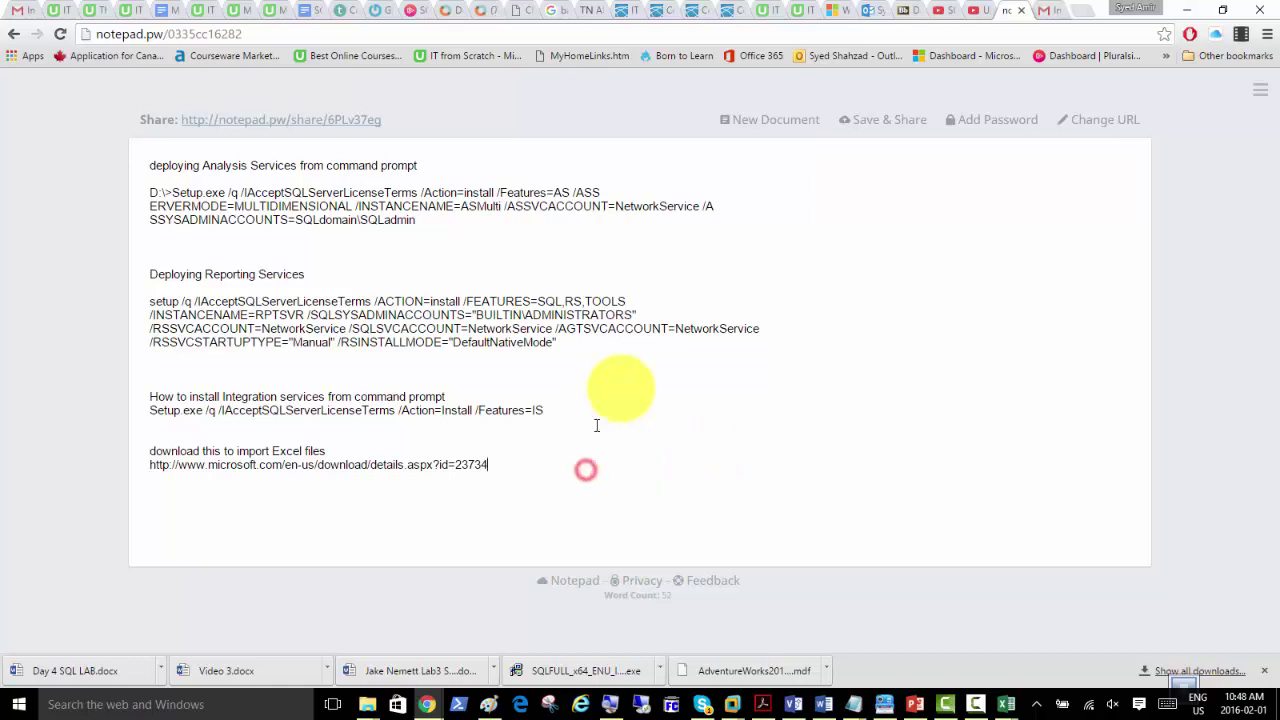
click(1083, 12)
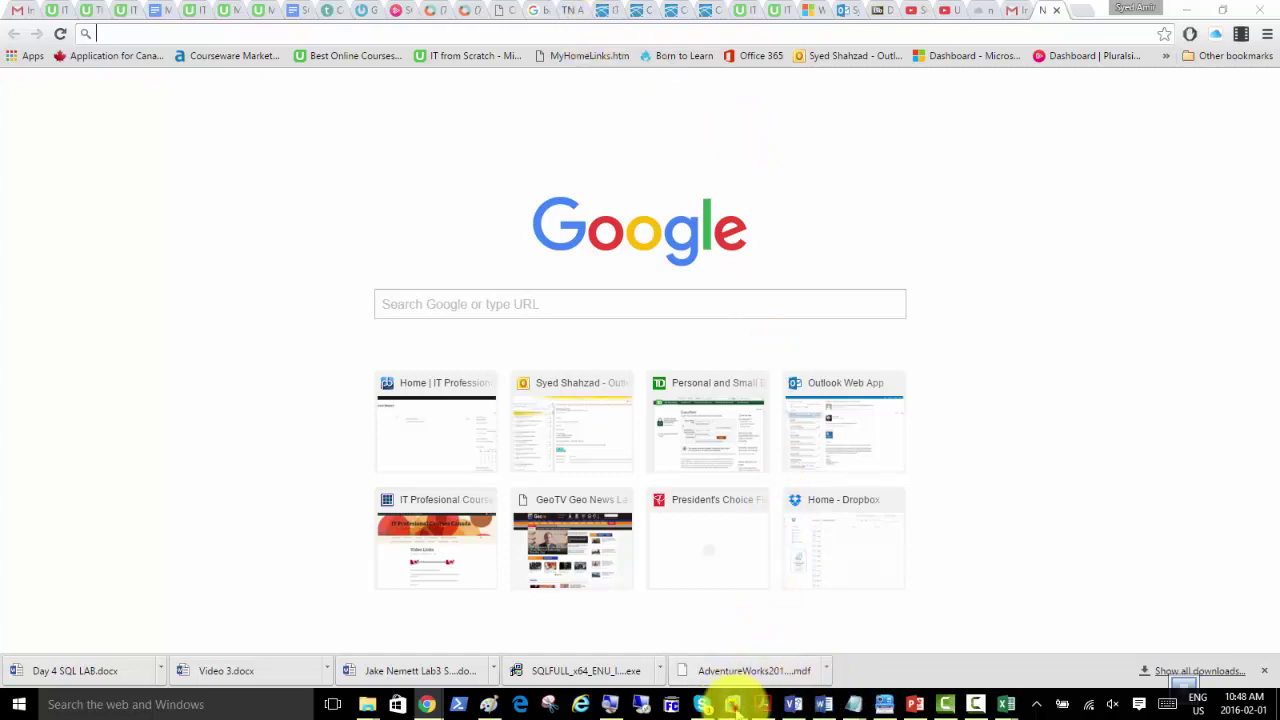
Step: Launch Internet Explorer maximized inside the SQLmem01 VM
mouse_move(735, 700)
click(777, 606)
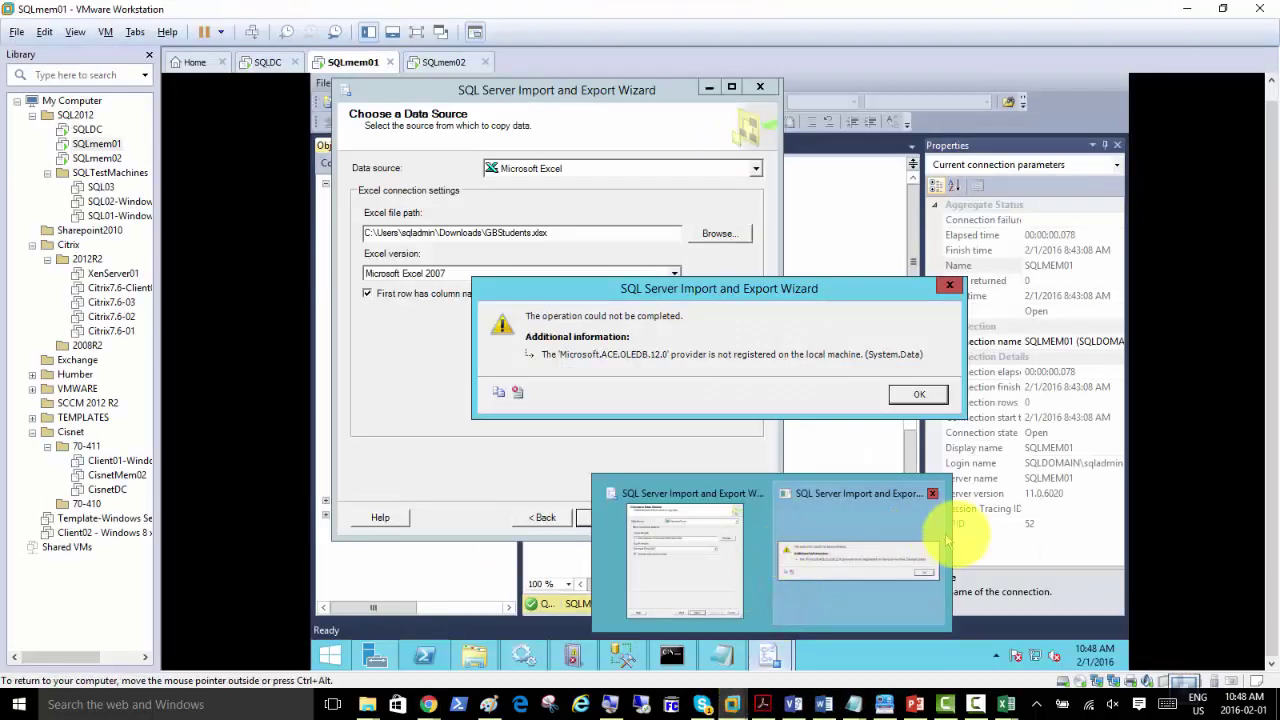
click(332, 658)
click(548, 475)
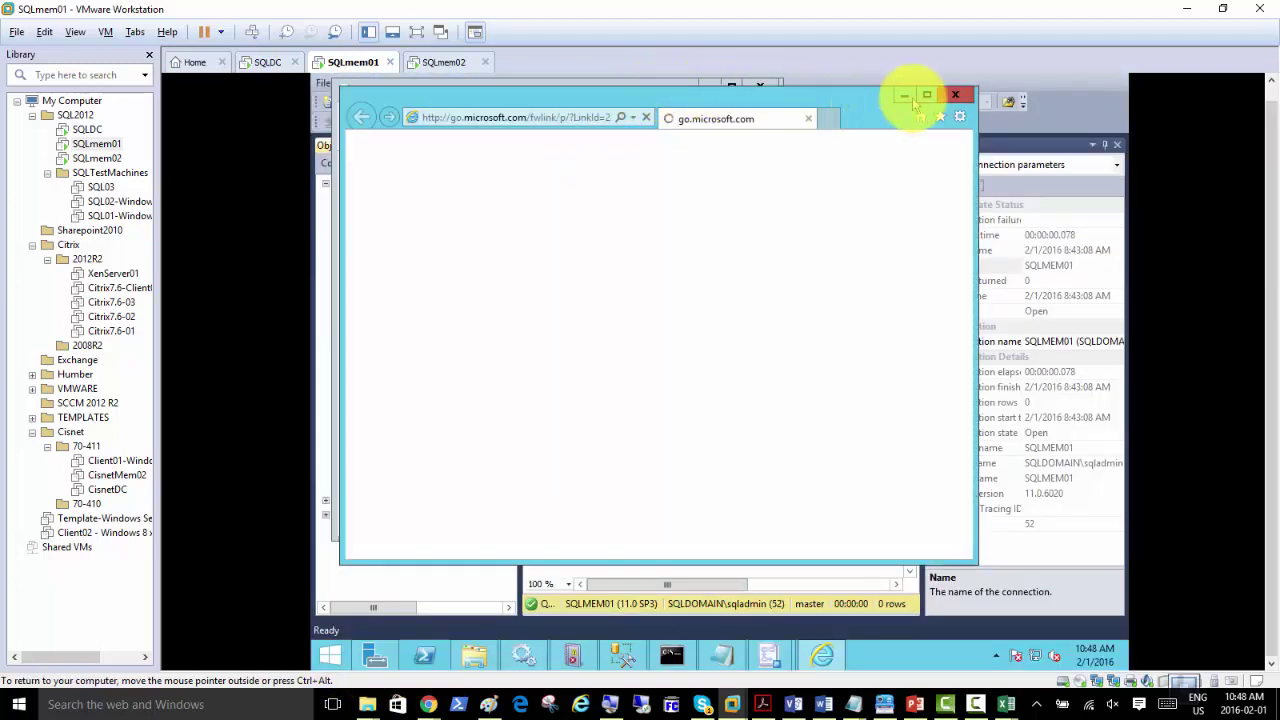
click(927, 94)
Step: Load the pasted Microsoft download link id=23734 in Internet Explorer
click(608, 88)
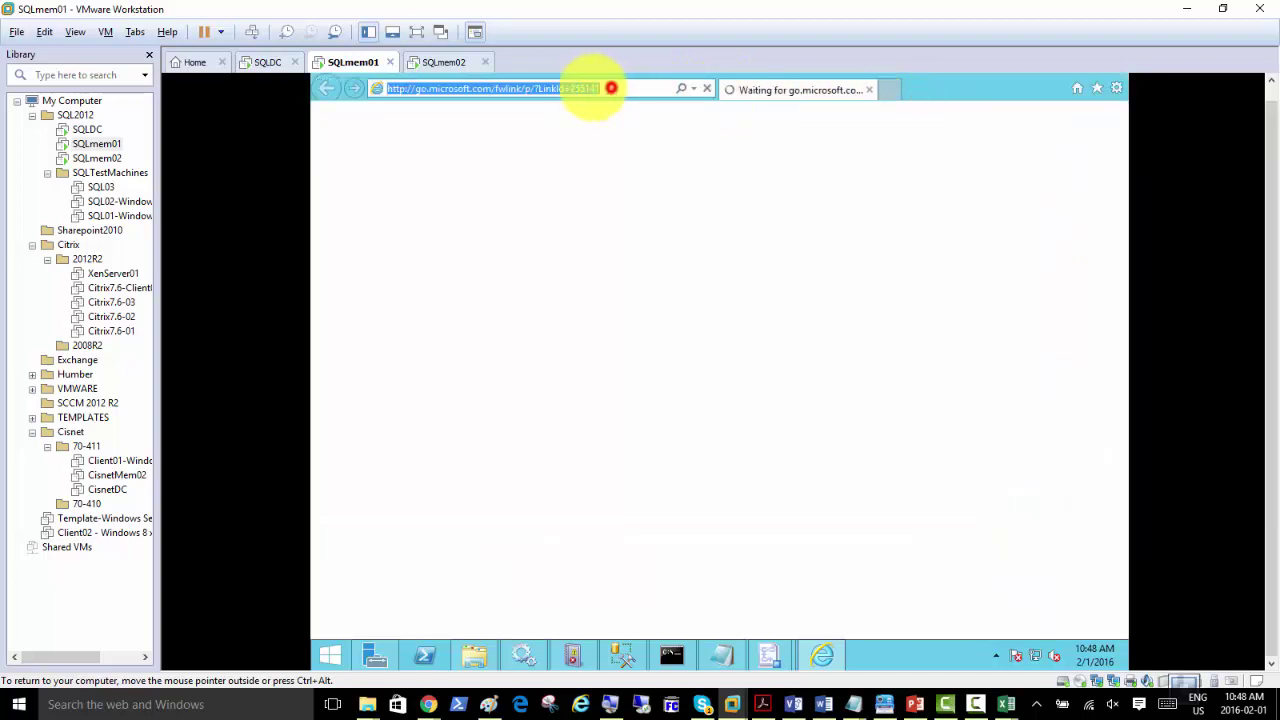
right_click(557, 88)
click(595, 150)
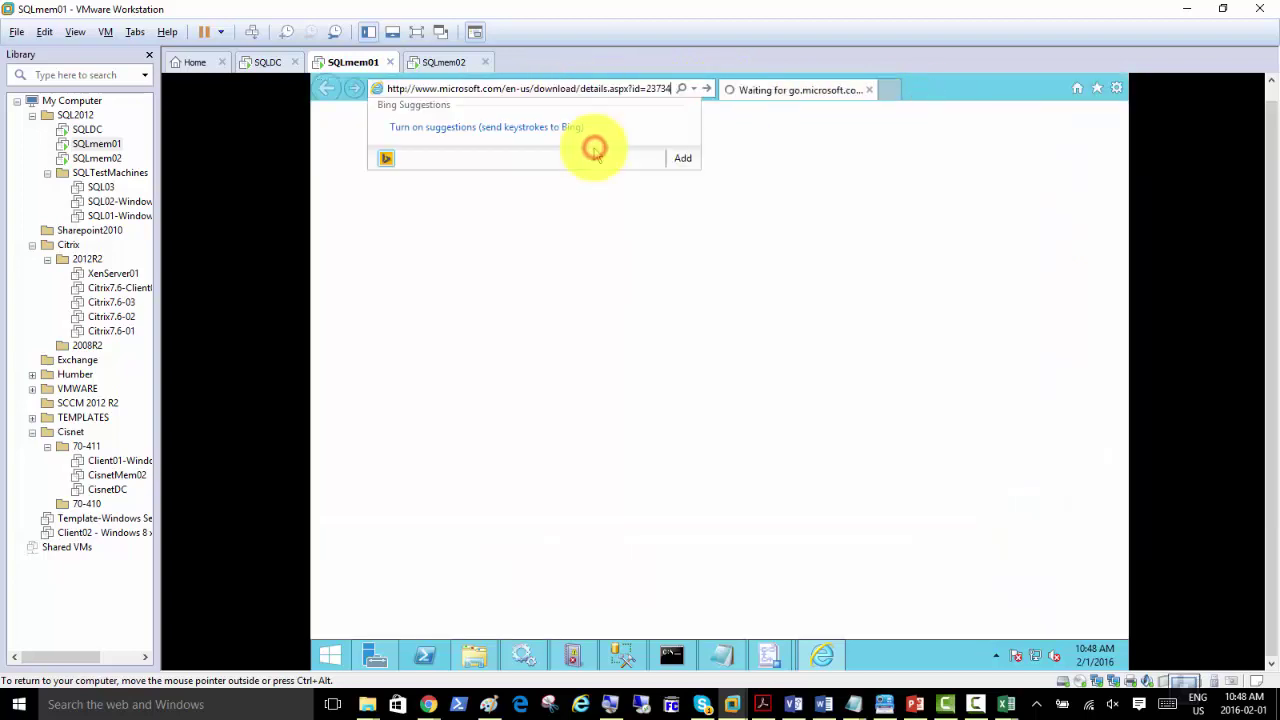
key(Return)
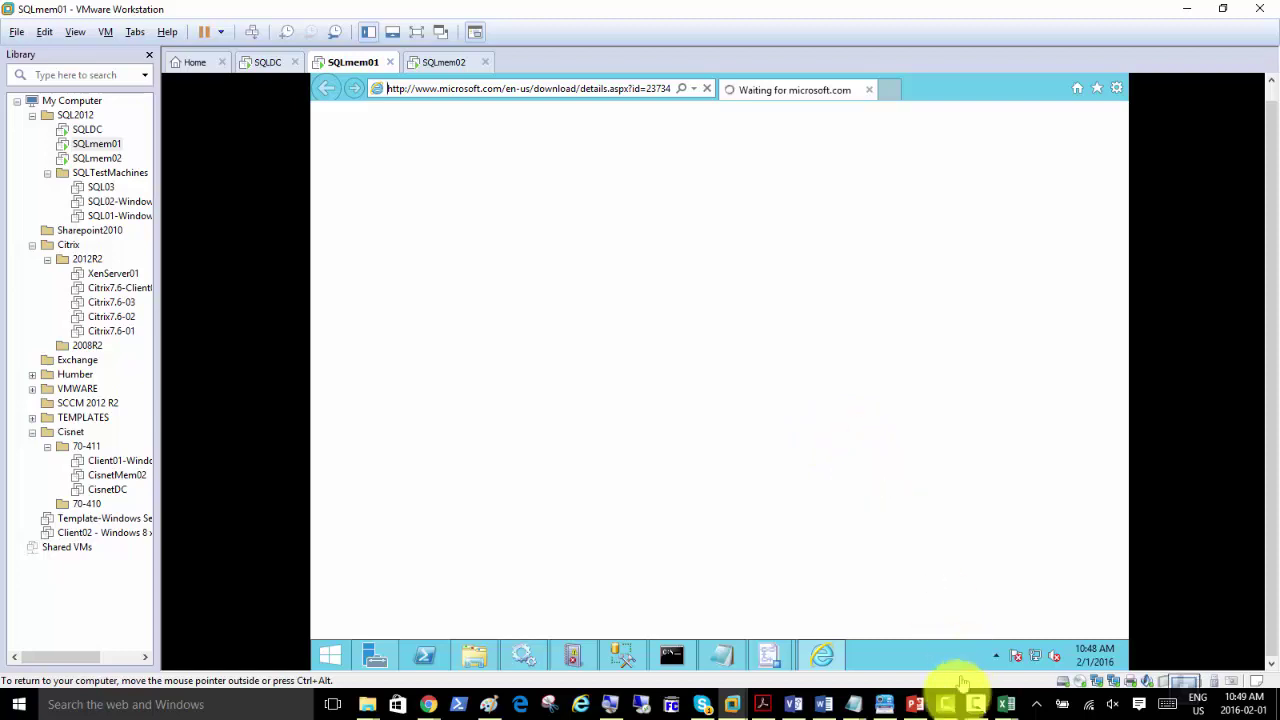
click(975, 704)
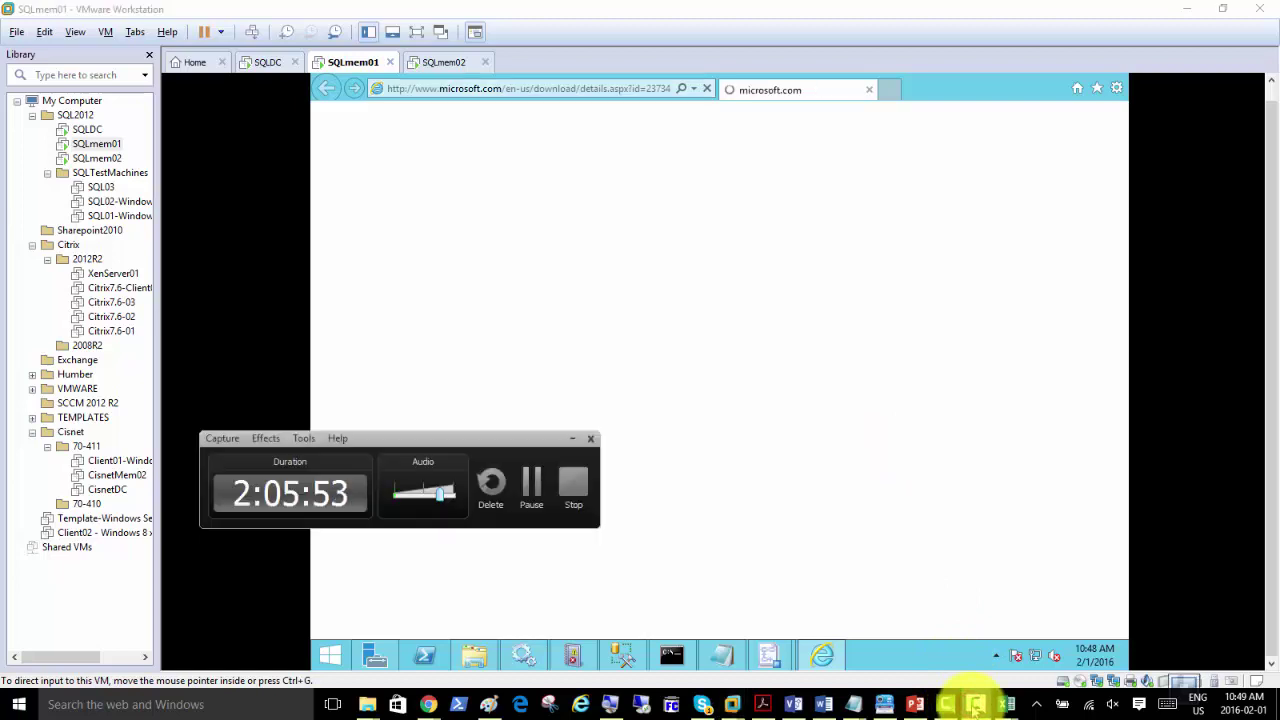
click(972, 700)
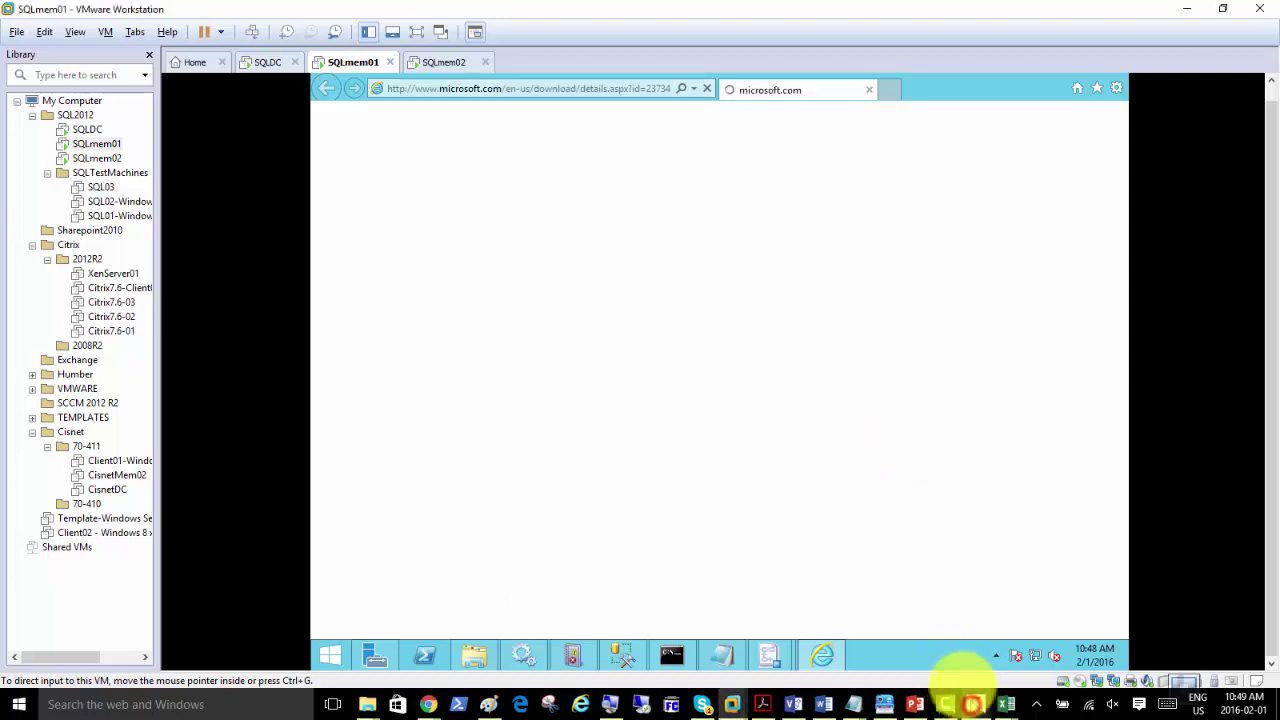
click(1119, 90)
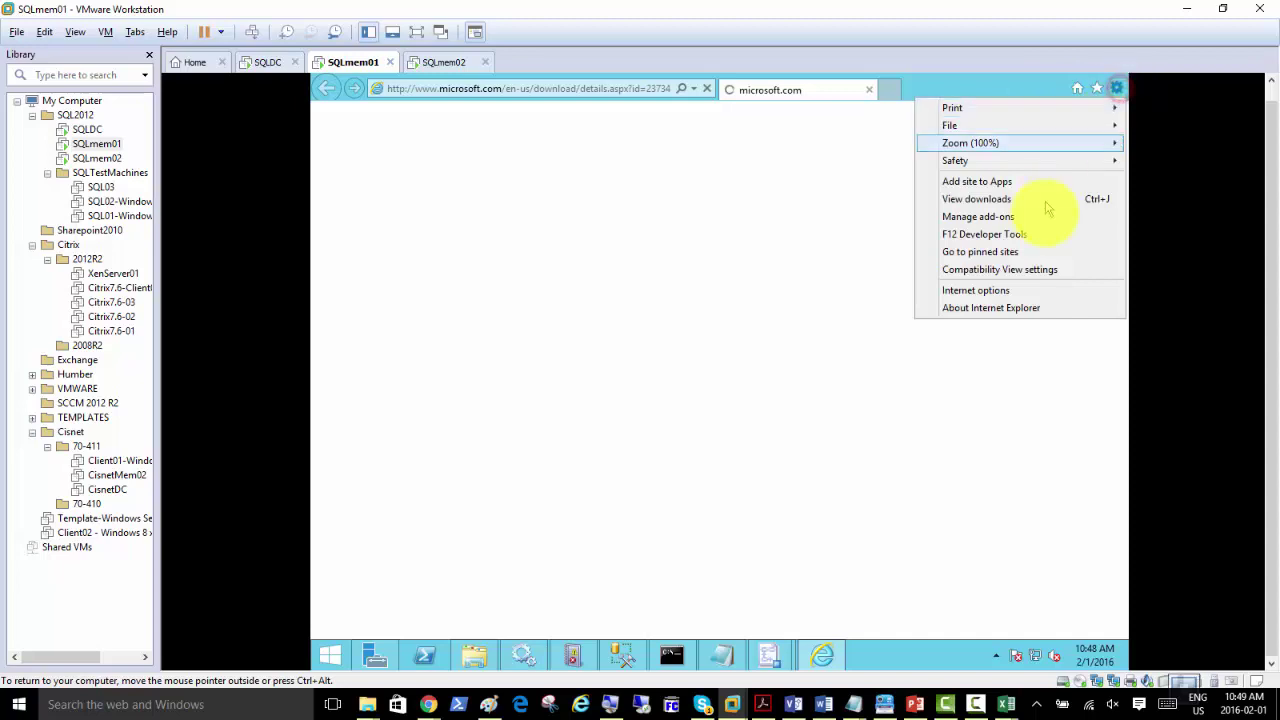
click(1000, 290)
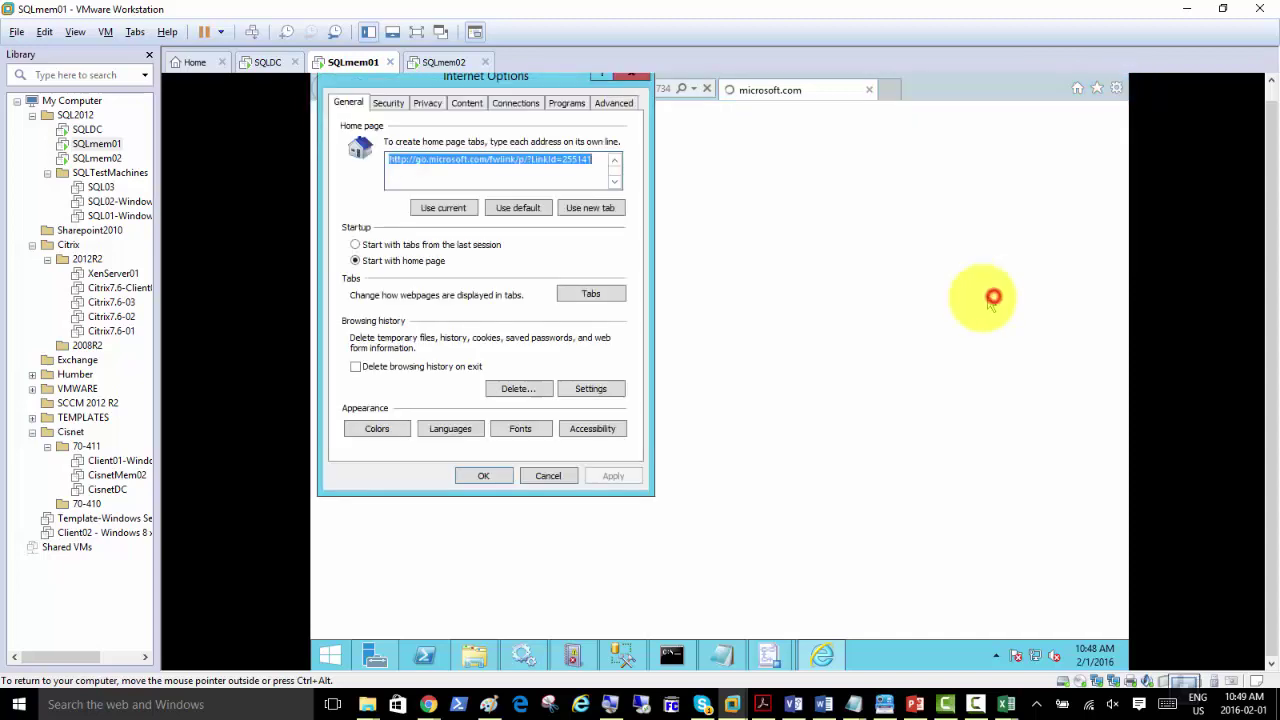
click(388, 103)
click(490, 170)
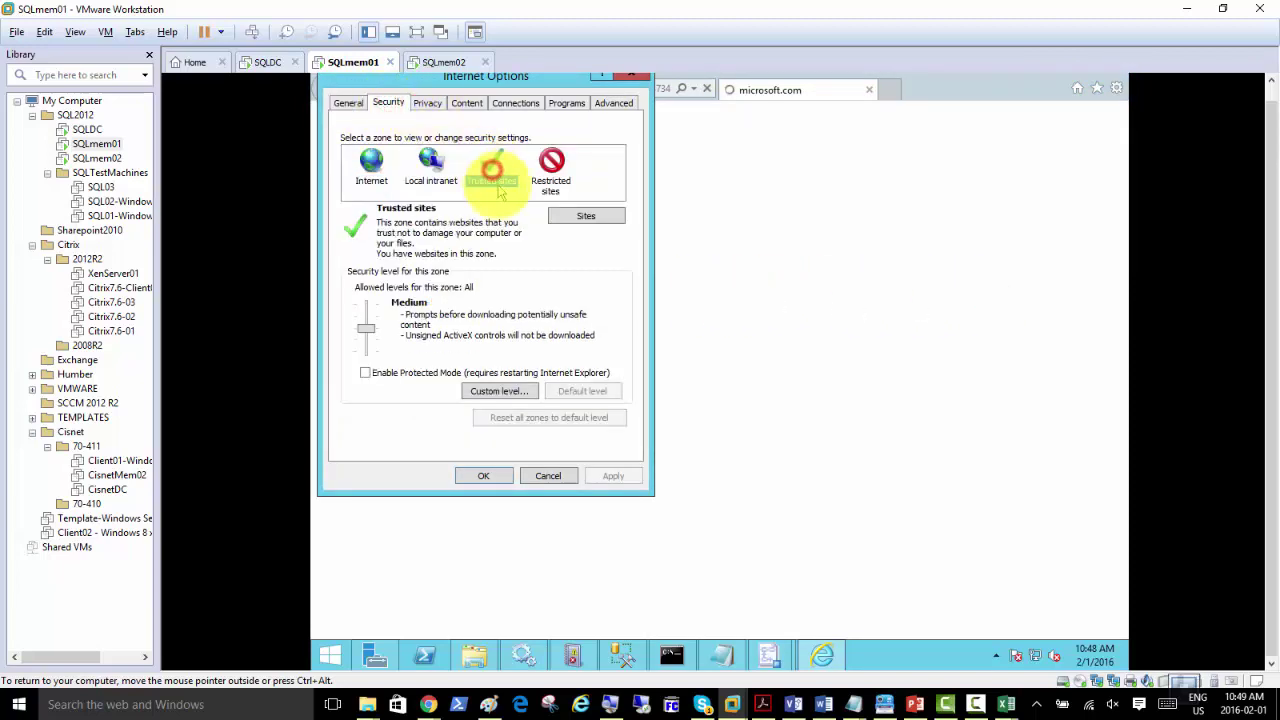
click(582, 217)
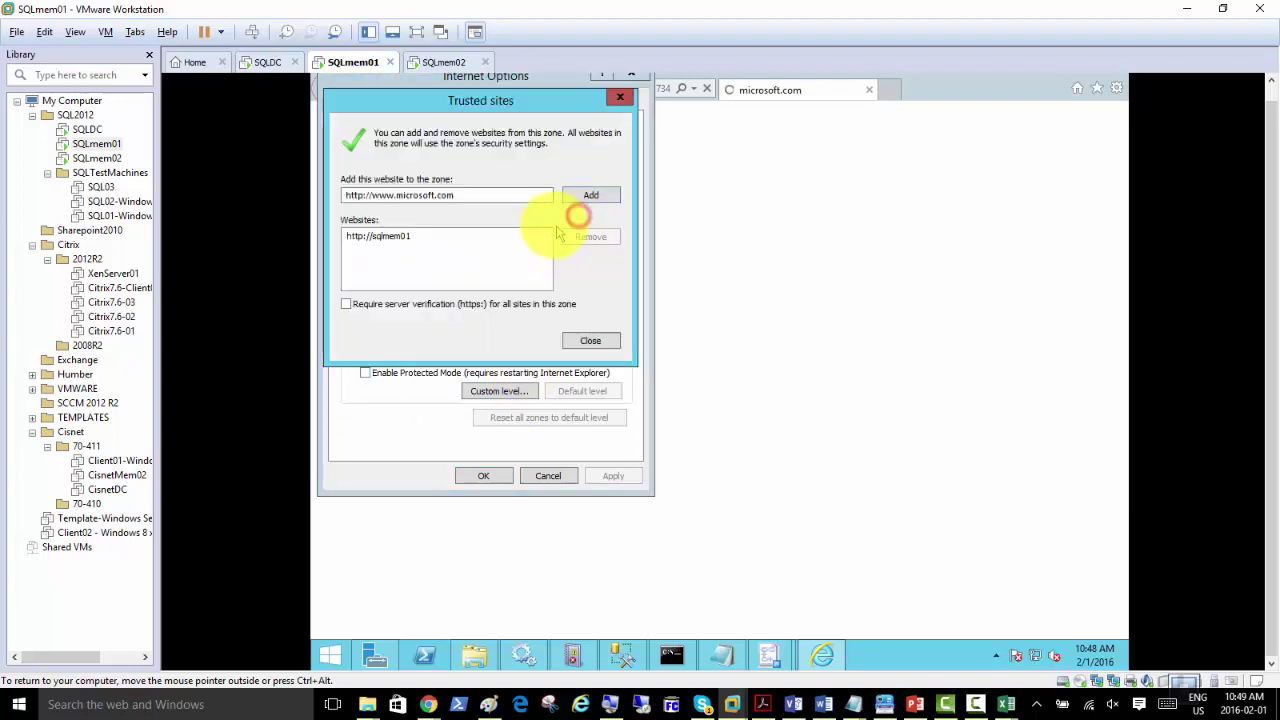
click(590, 195)
click(590, 342)
click(476, 475)
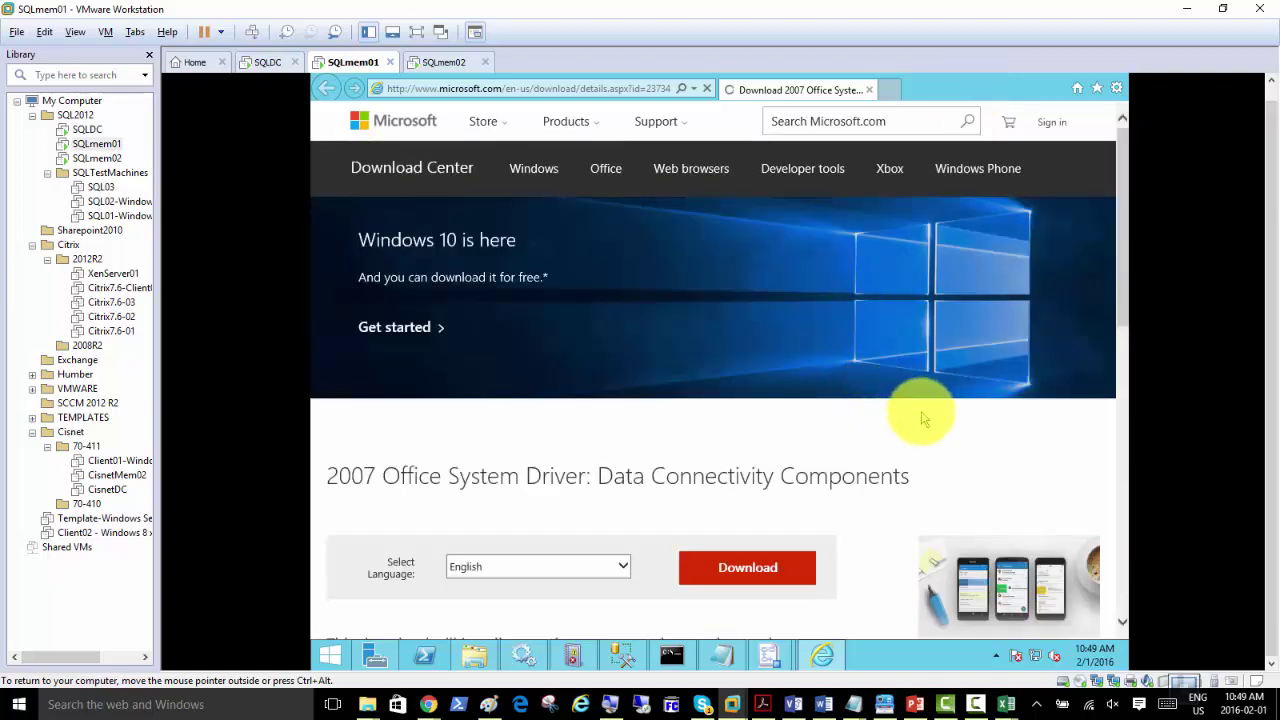
Step: Download the 2007 Office System Driver, reaching the run-or-save prompt for AccessDatabaseEngine.exe
scroll(876, 392, down, 1)
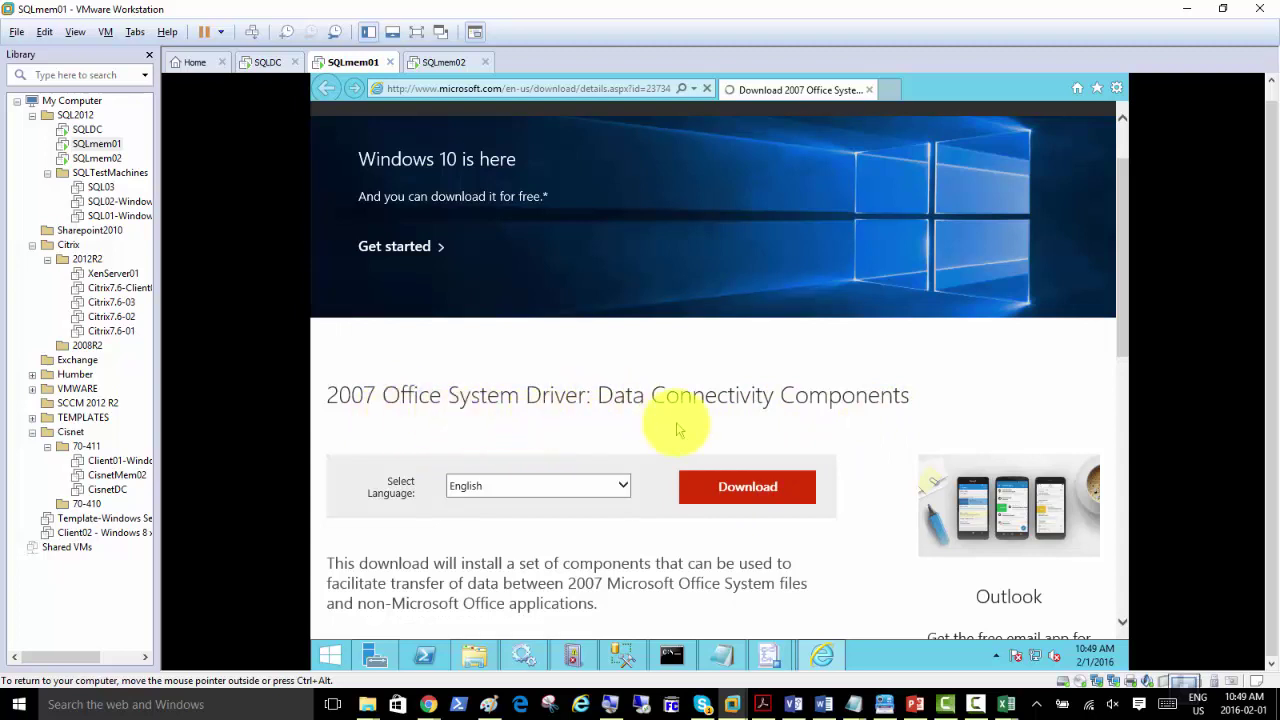
click(726, 495)
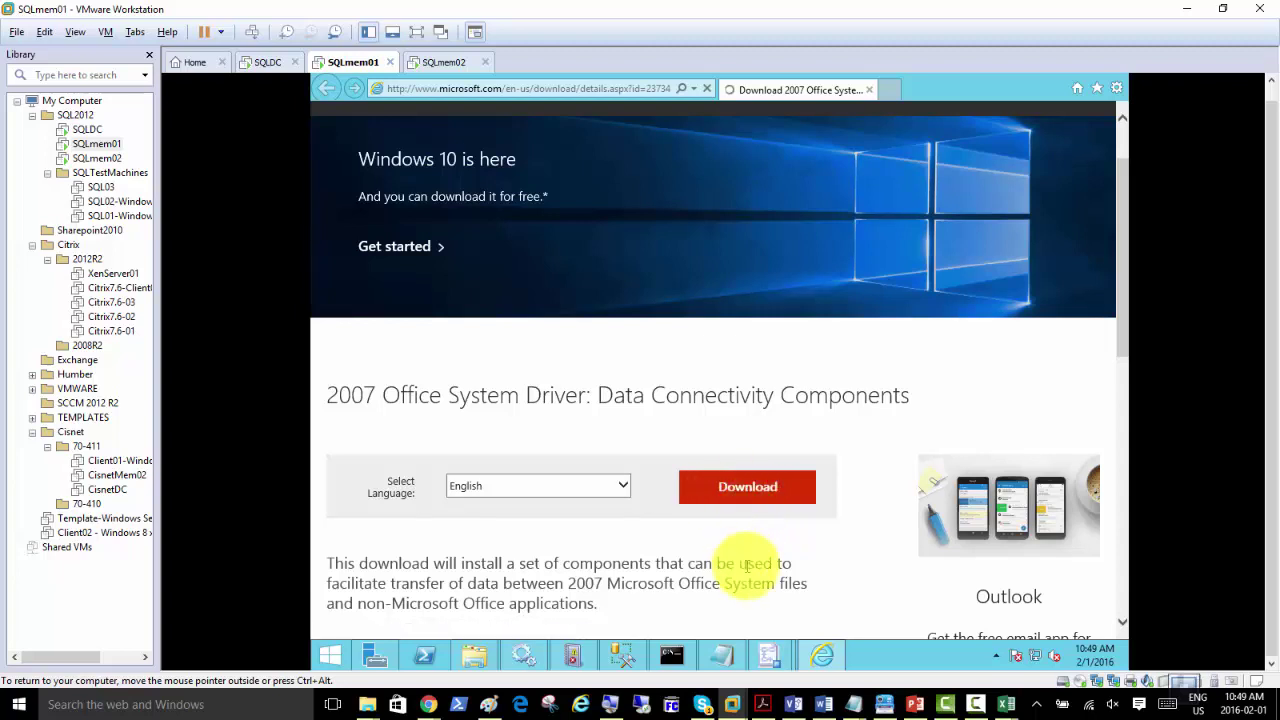
click(738, 497)
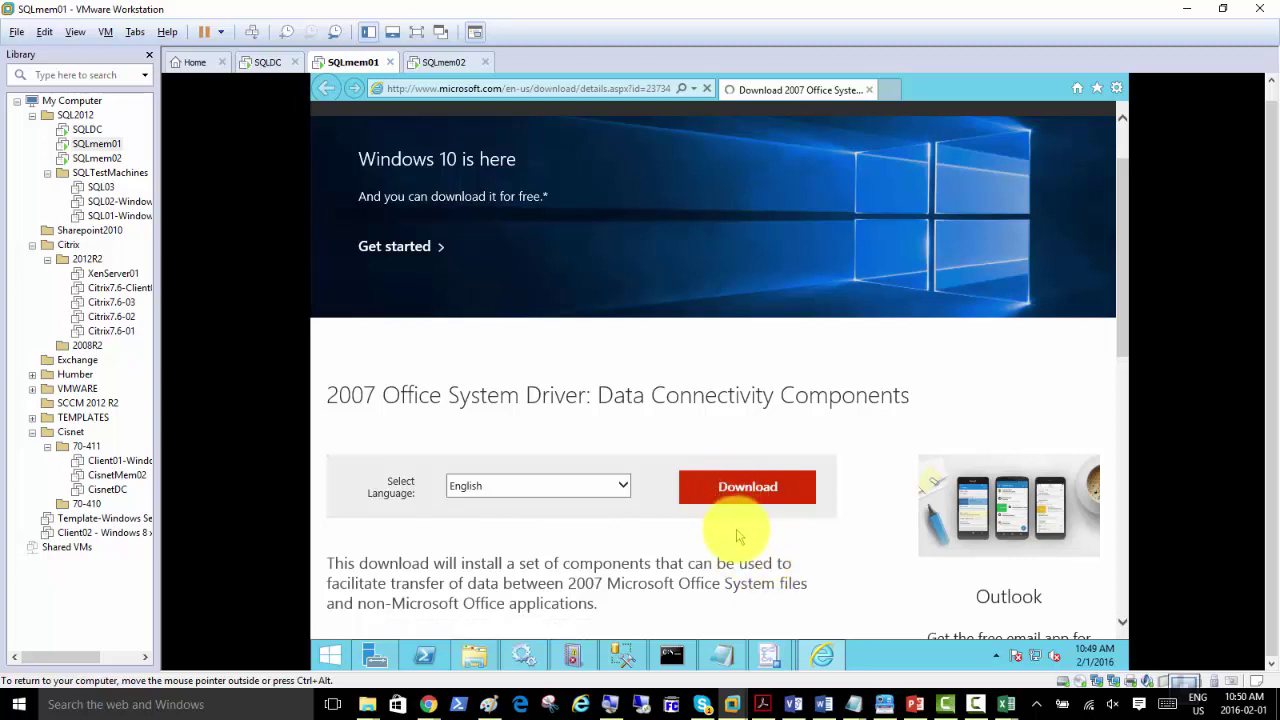
click(748, 487)
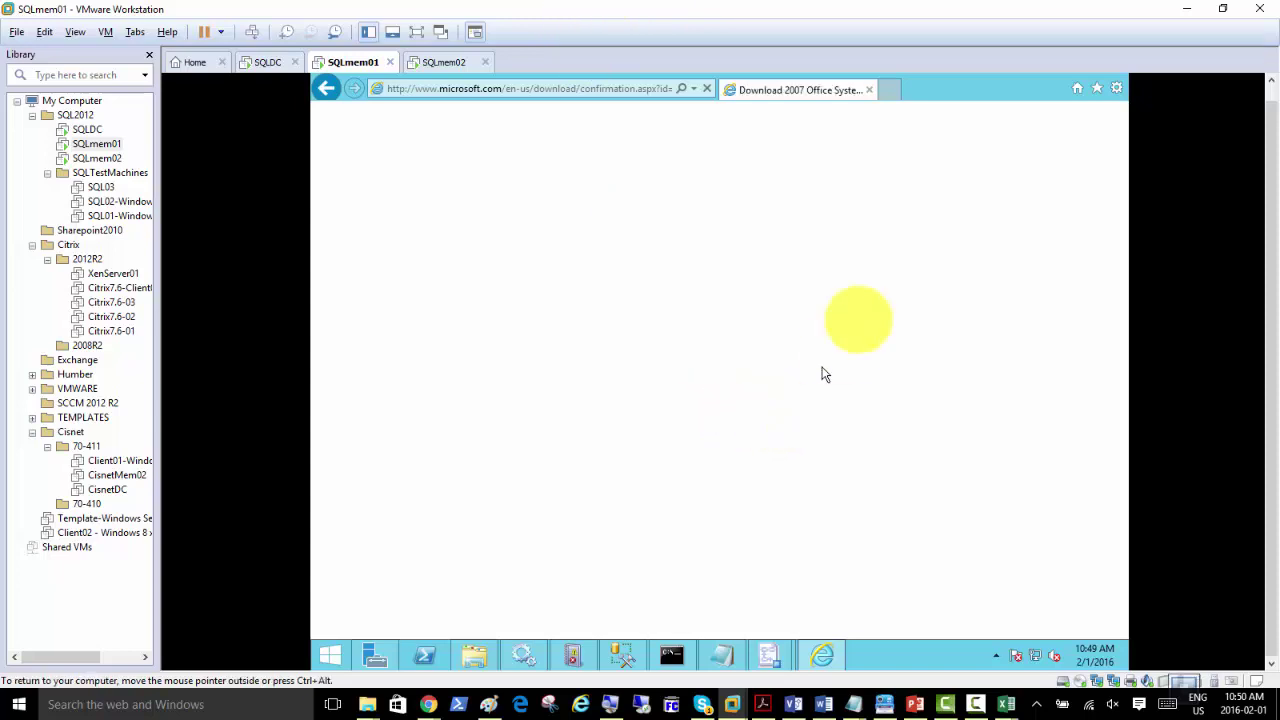
click(1115, 89)
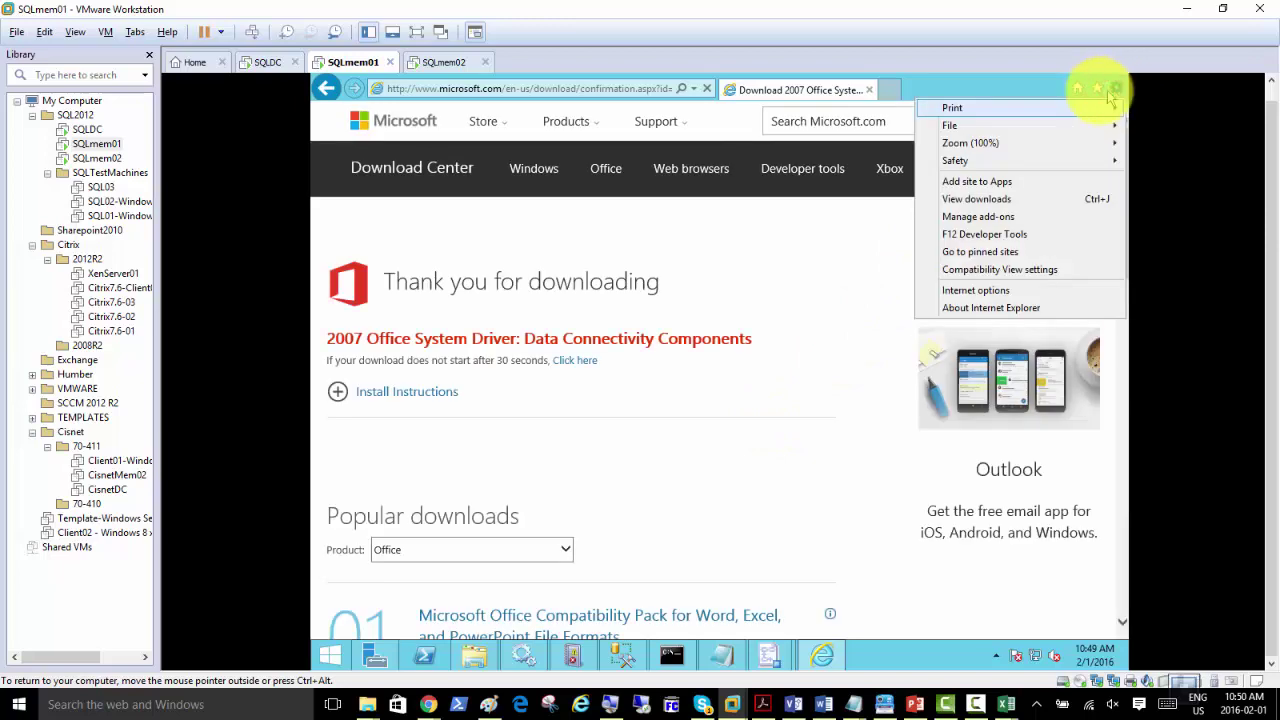
click(712, 448)
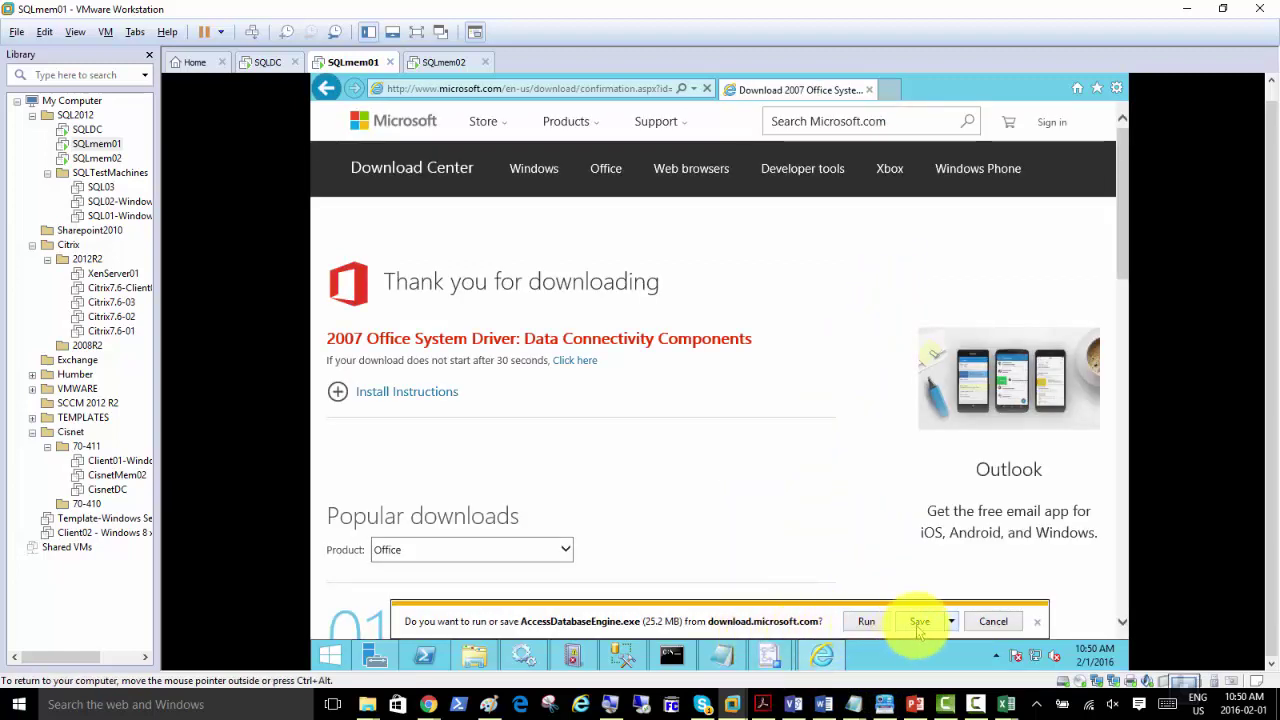
Step: Save AccessDatabaseEngine.exe (25.2 MB) and run it once downloaded
click(919, 622)
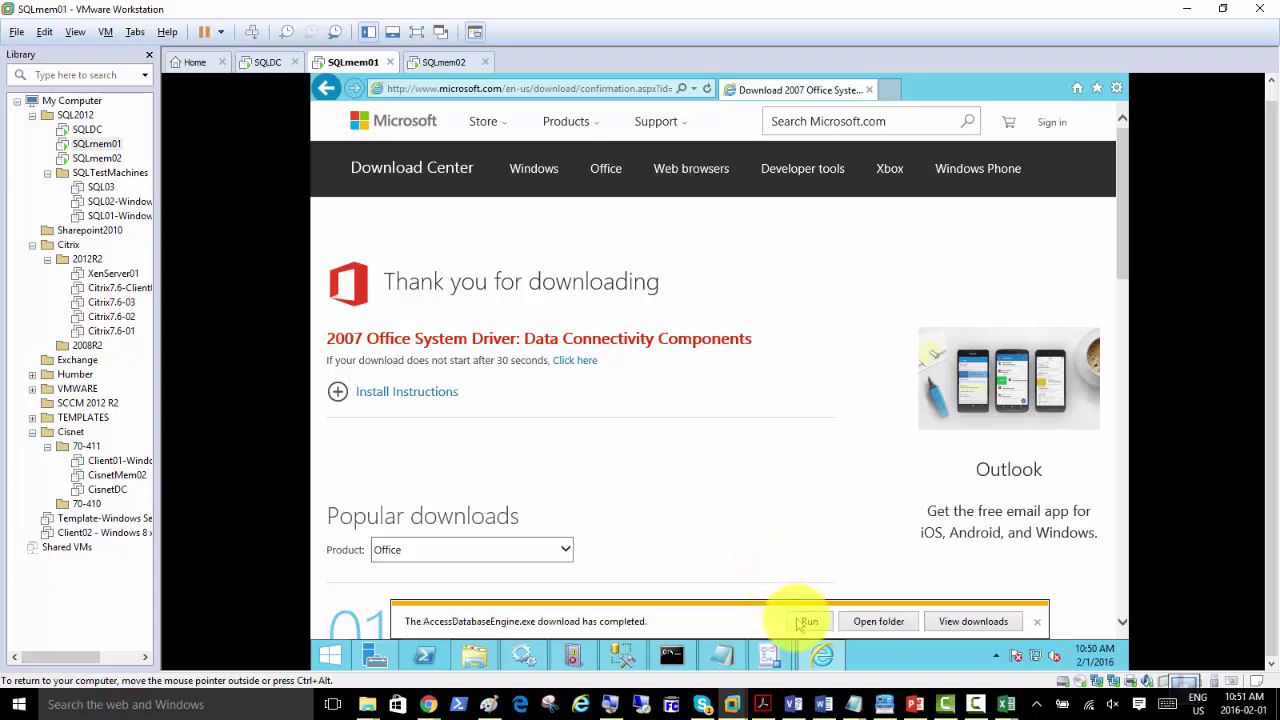
click(804, 621)
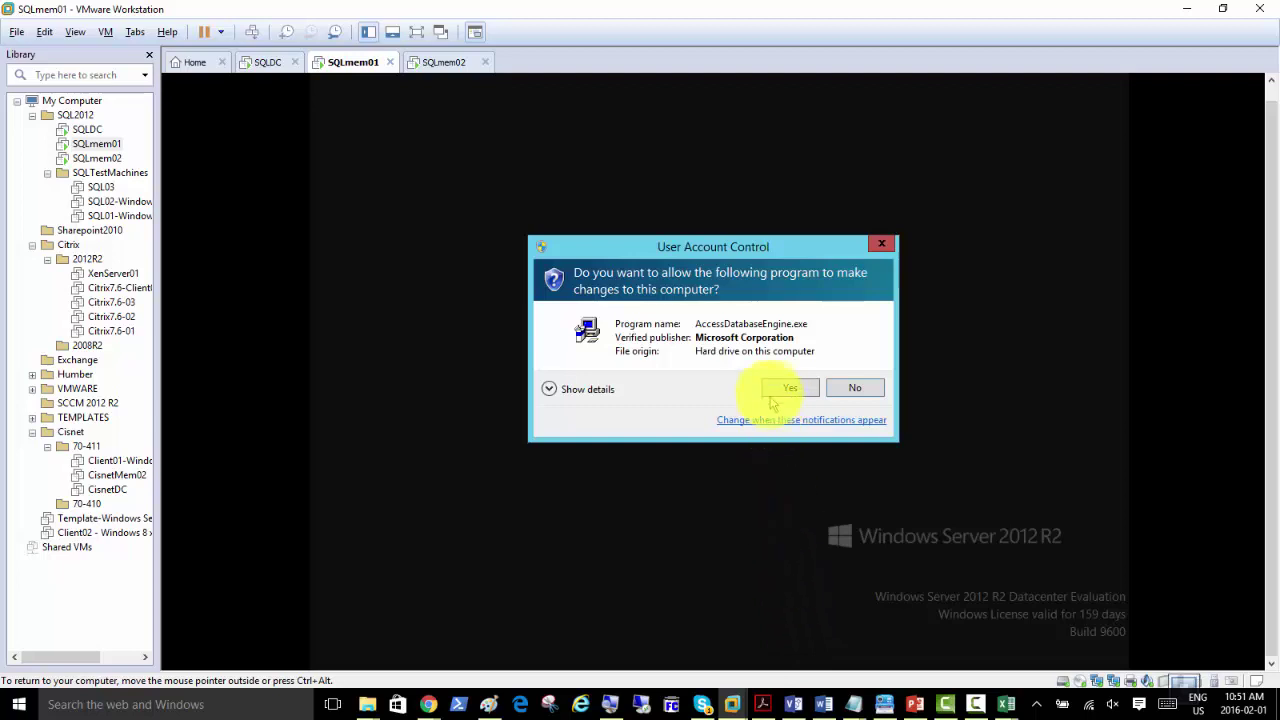
Step: Accept the license and install the Access database engine 2007 in the default folder
click(768, 388)
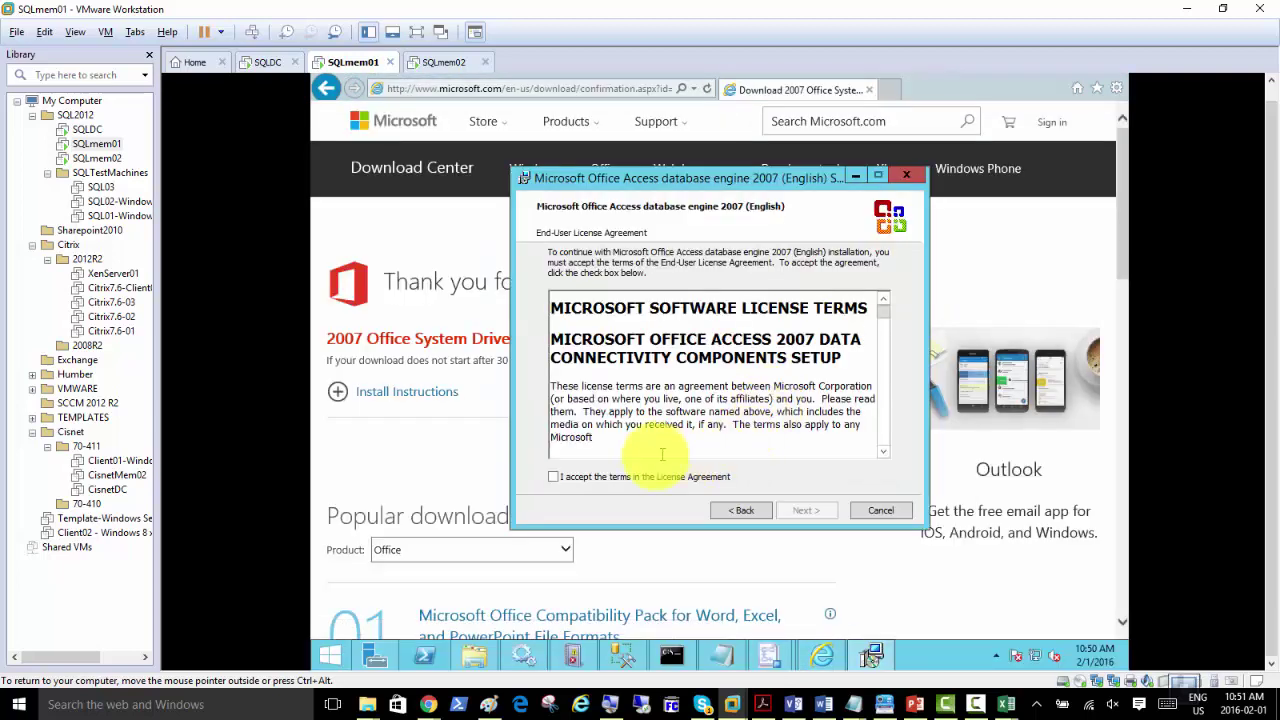
click(636, 477)
click(805, 511)
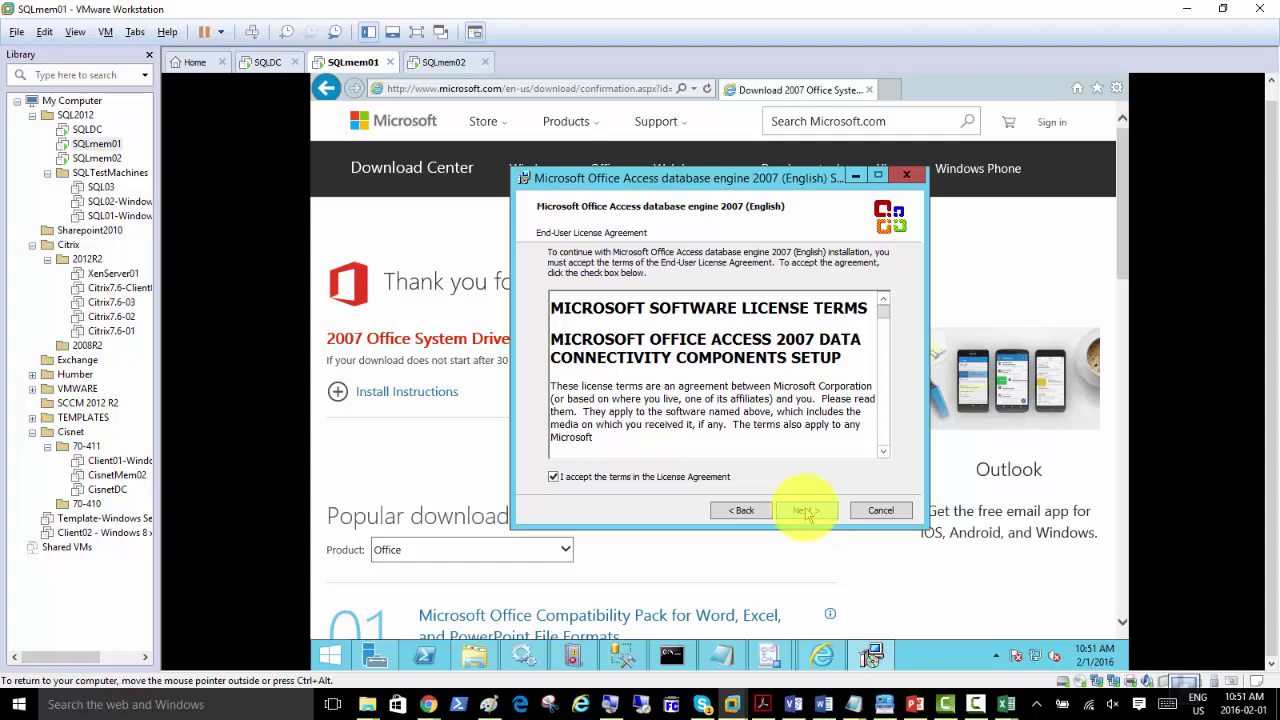
click(806, 511)
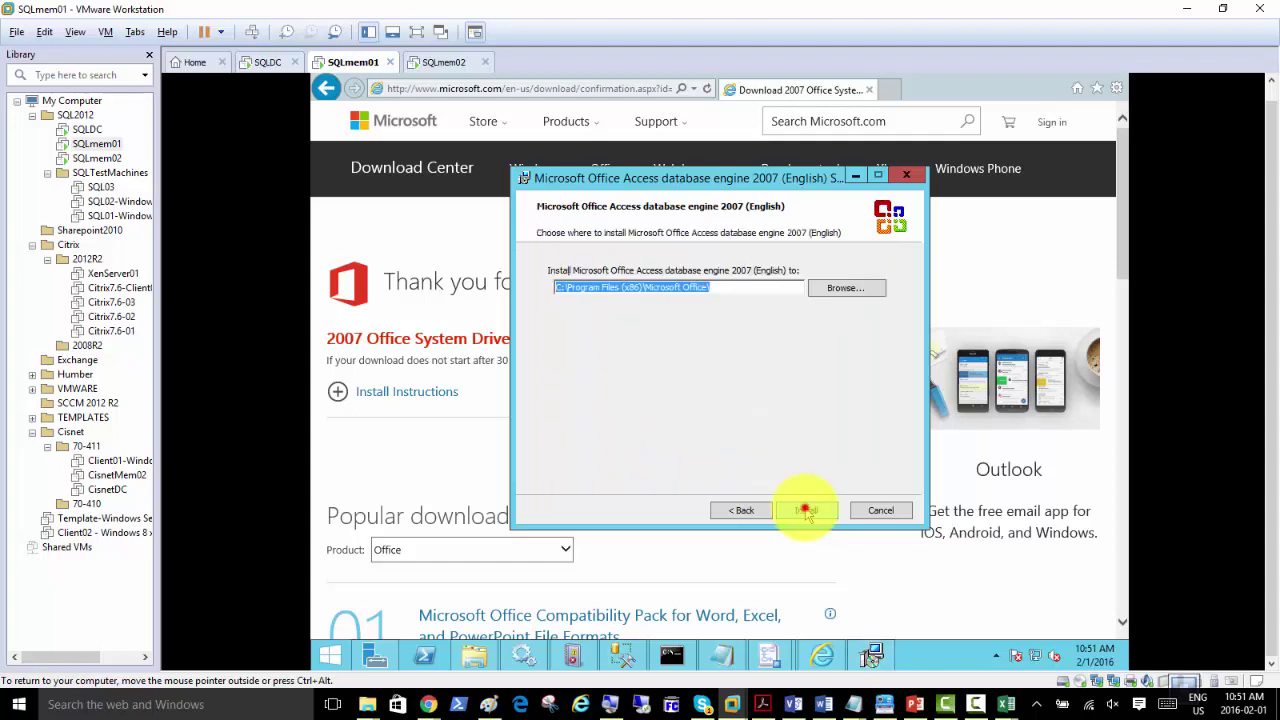
click(806, 511)
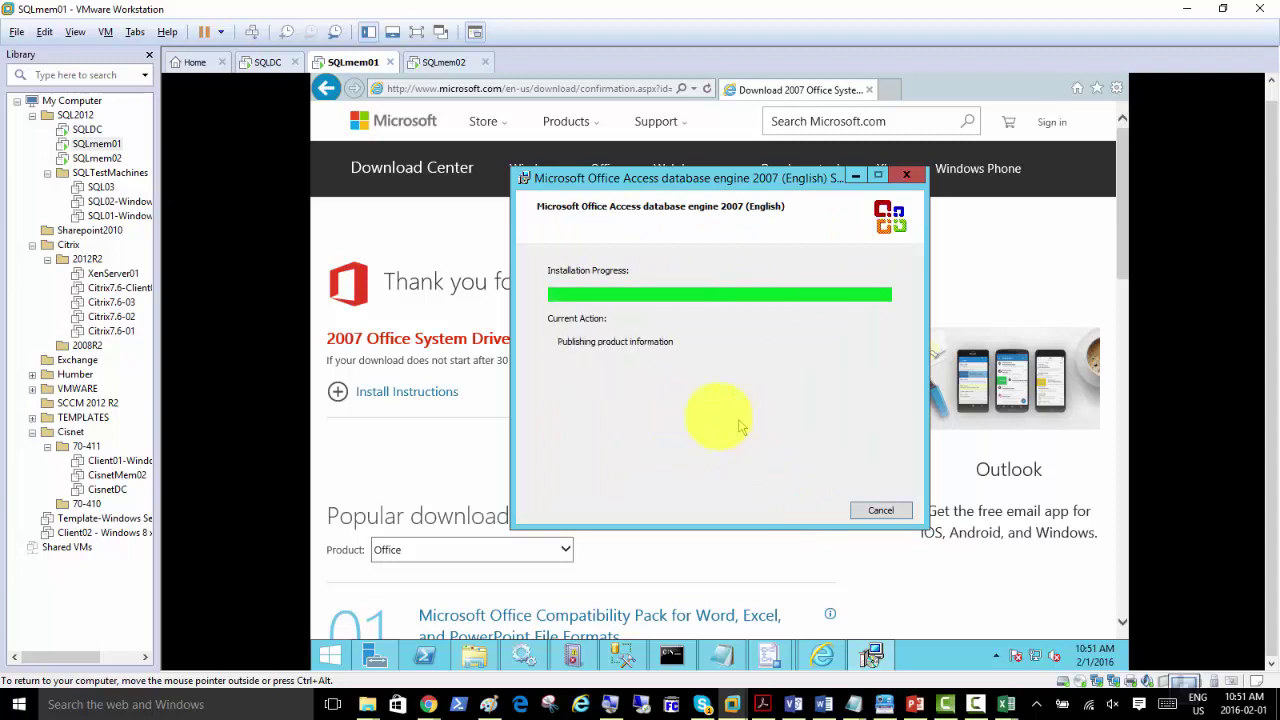
click(730, 424)
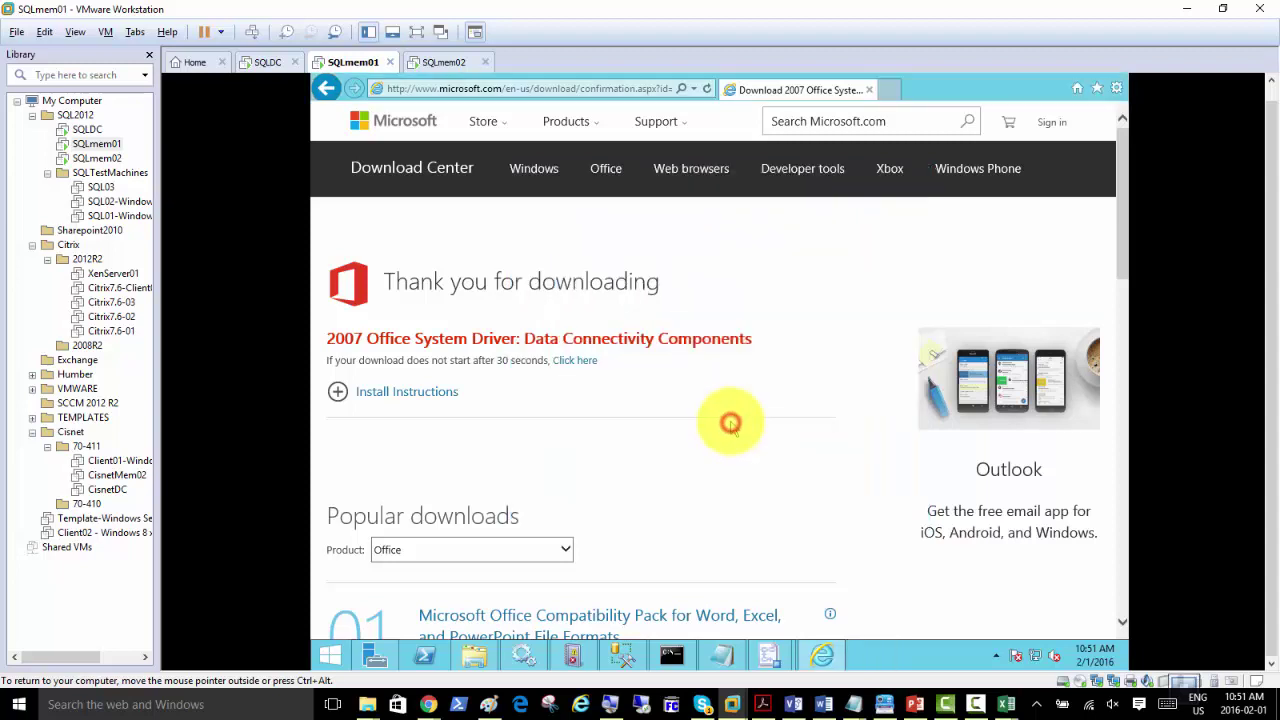
Step: Return to the Import and Export Wizard, dismiss its error, and advance past the GBStudents Excel source
click(622, 658)
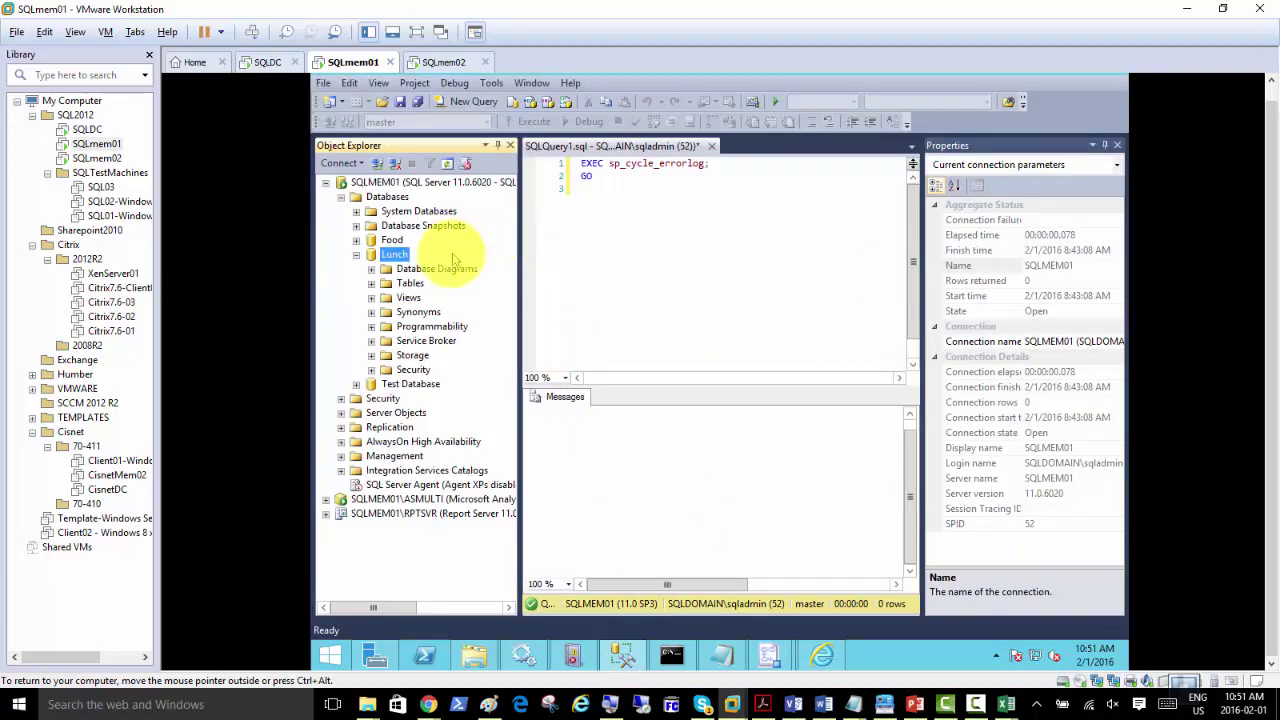
click(768, 658)
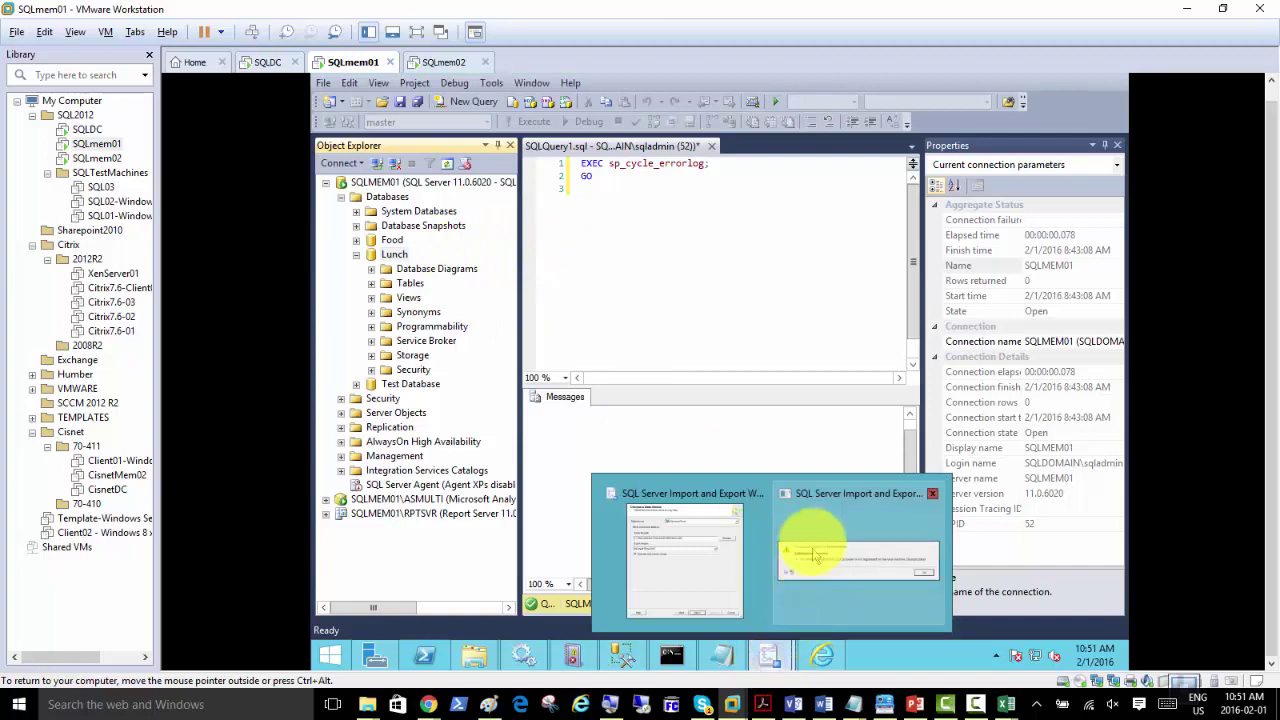
click(813, 545)
click(912, 394)
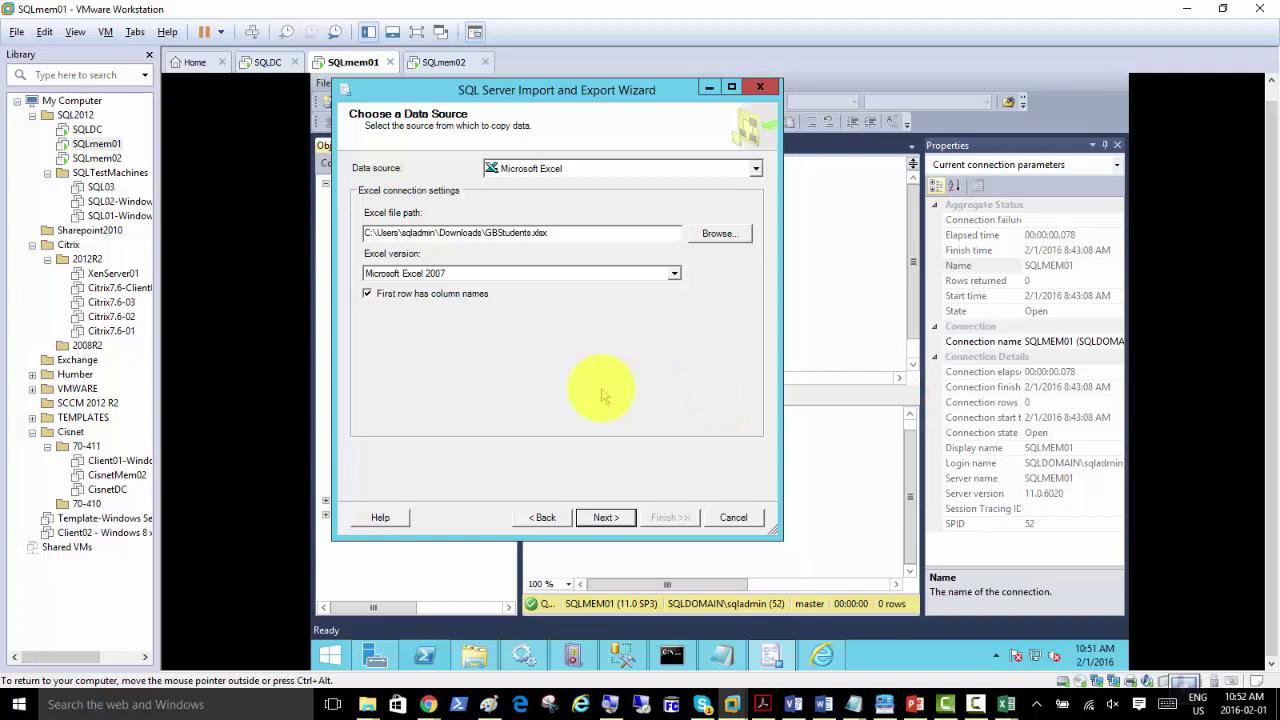
click(604, 517)
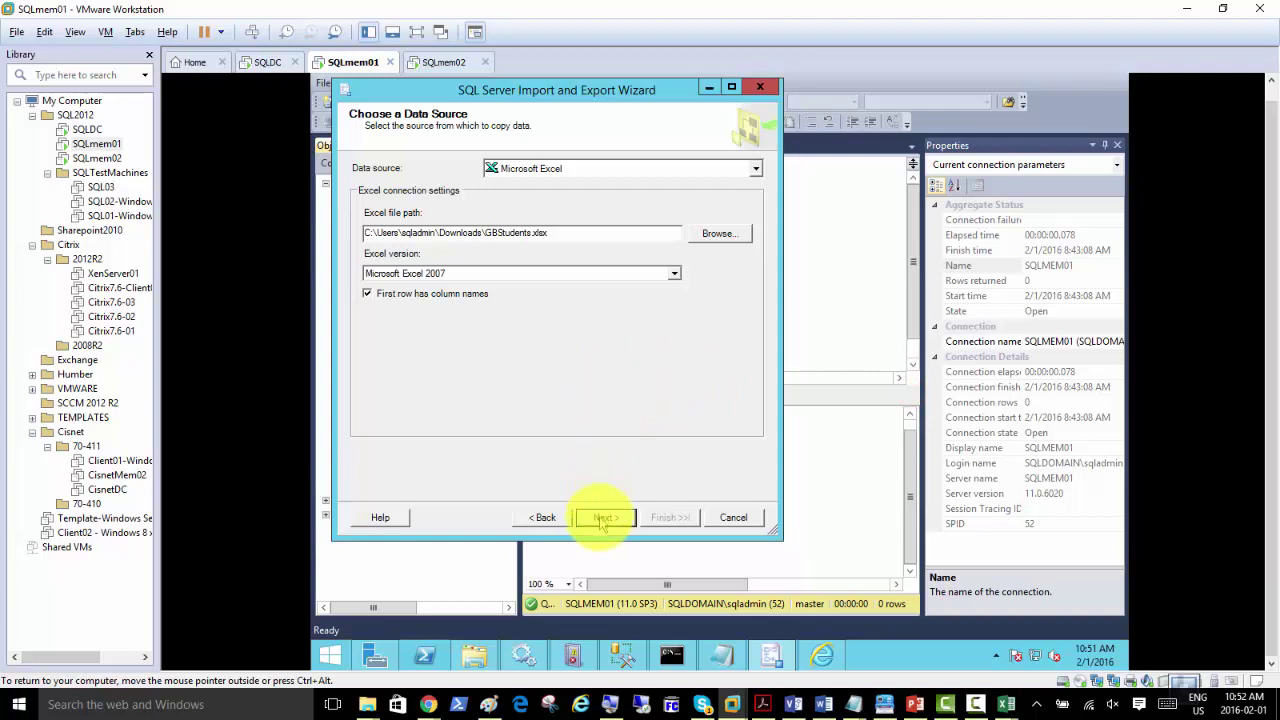
click(605, 517)
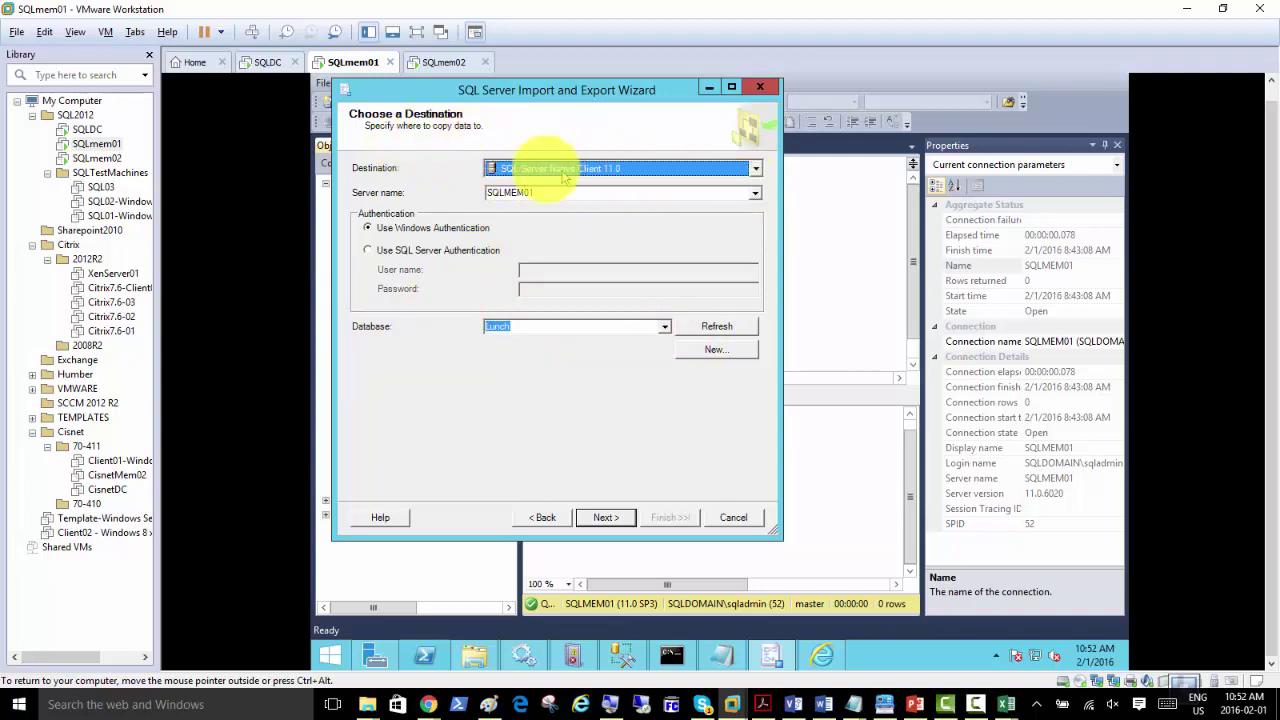
Step: Keep SQL Server Native Client 11.0 as destination provider and Lunch as destination database, then continue
click(756, 168)
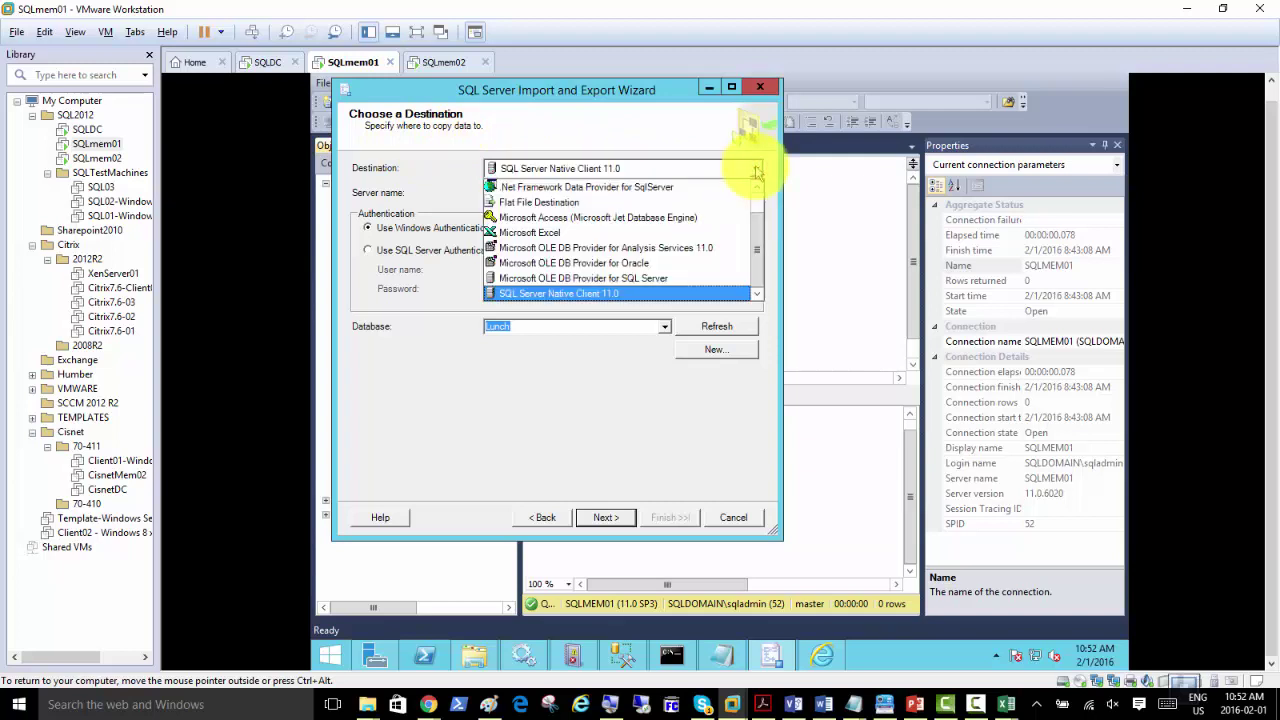
click(756, 170)
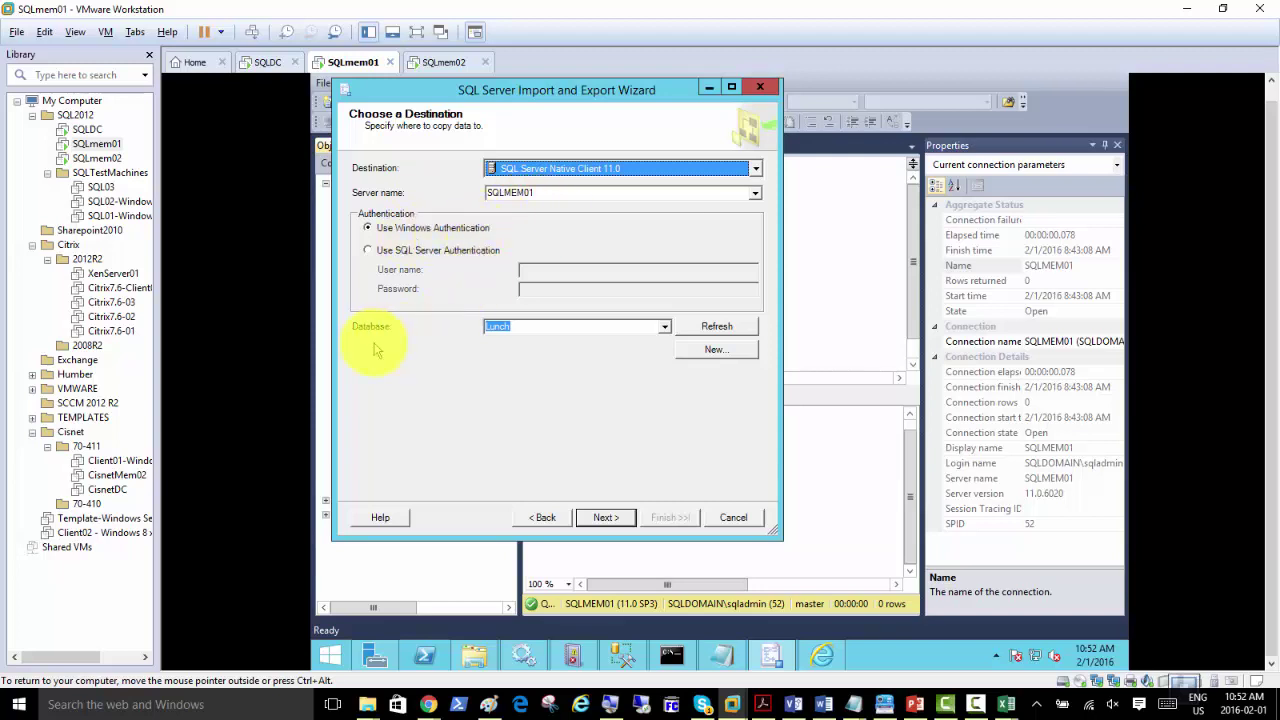
click(665, 327)
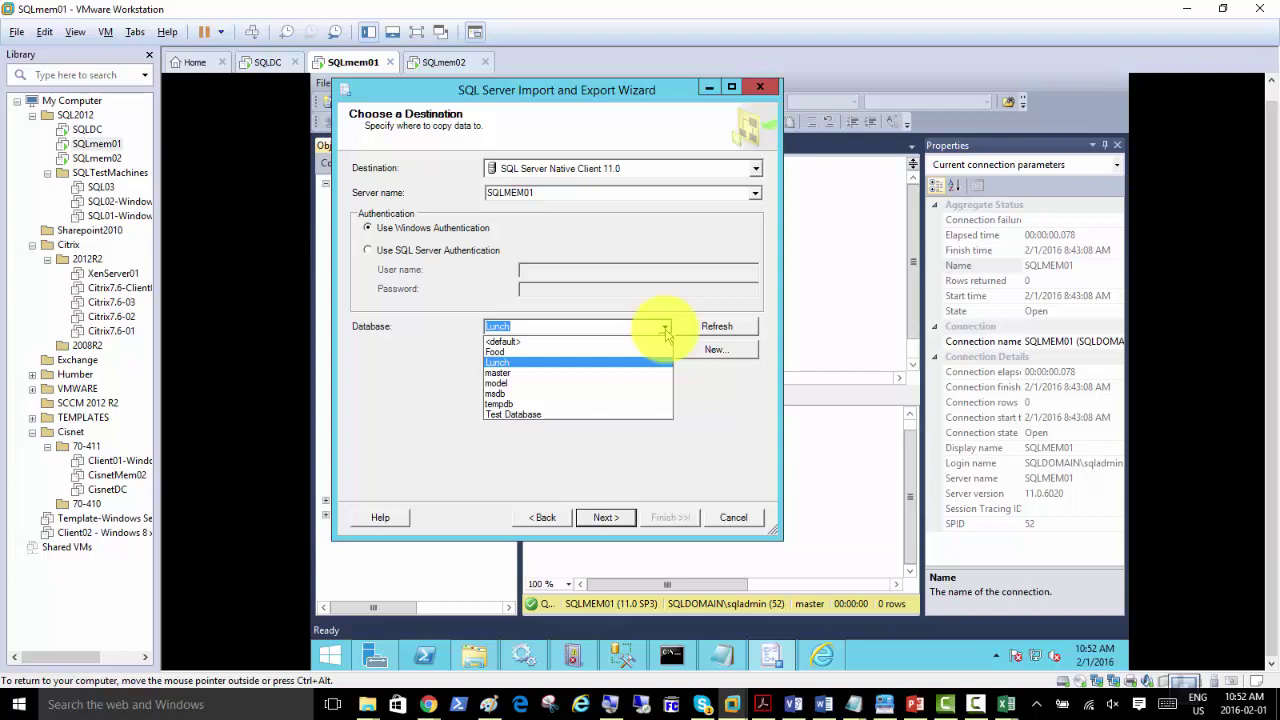
click(665, 327)
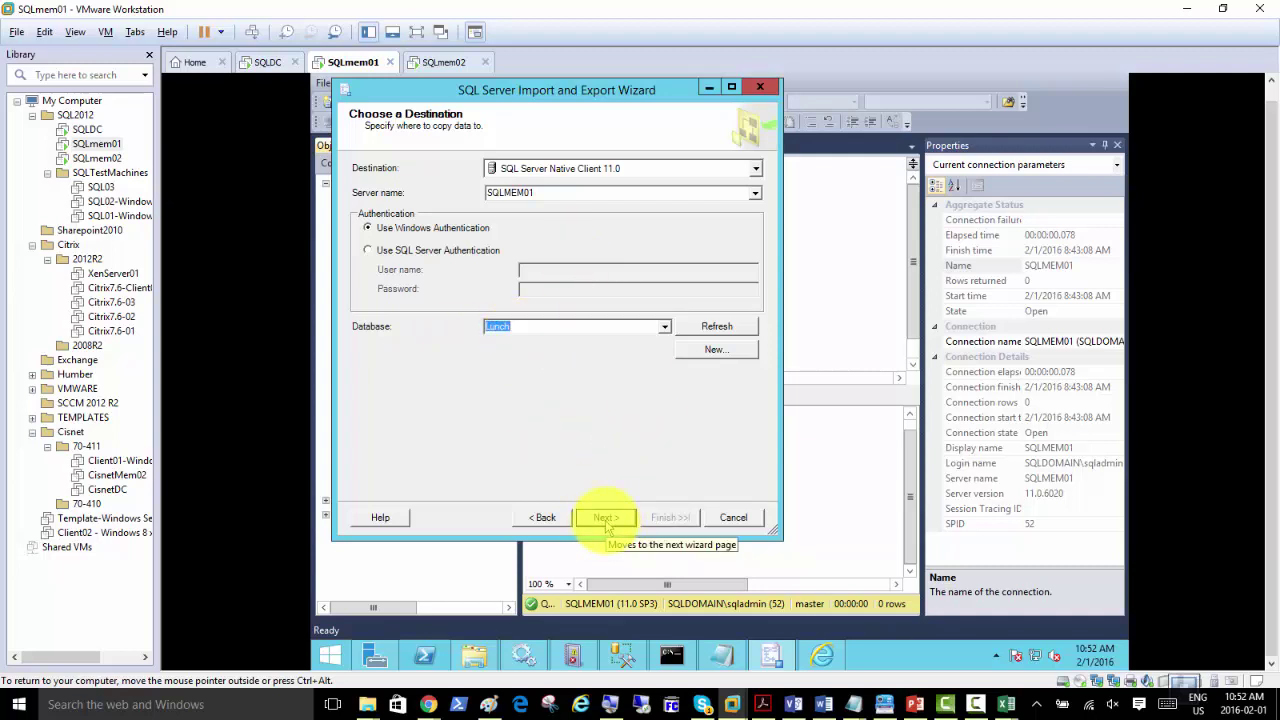
click(605, 518)
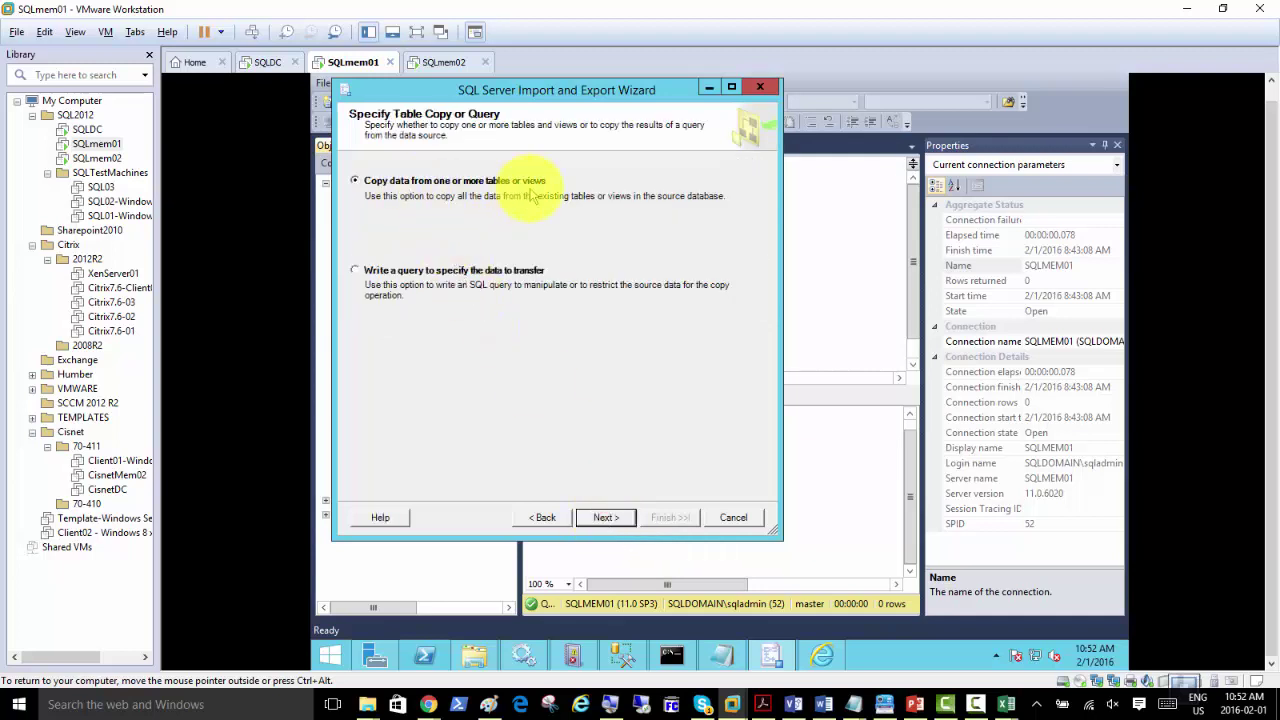
Step: Copy Sheet1$ as a whole table and run the import immediately, loading 25 rows into [dbo].[Sheet1]
click(600, 519)
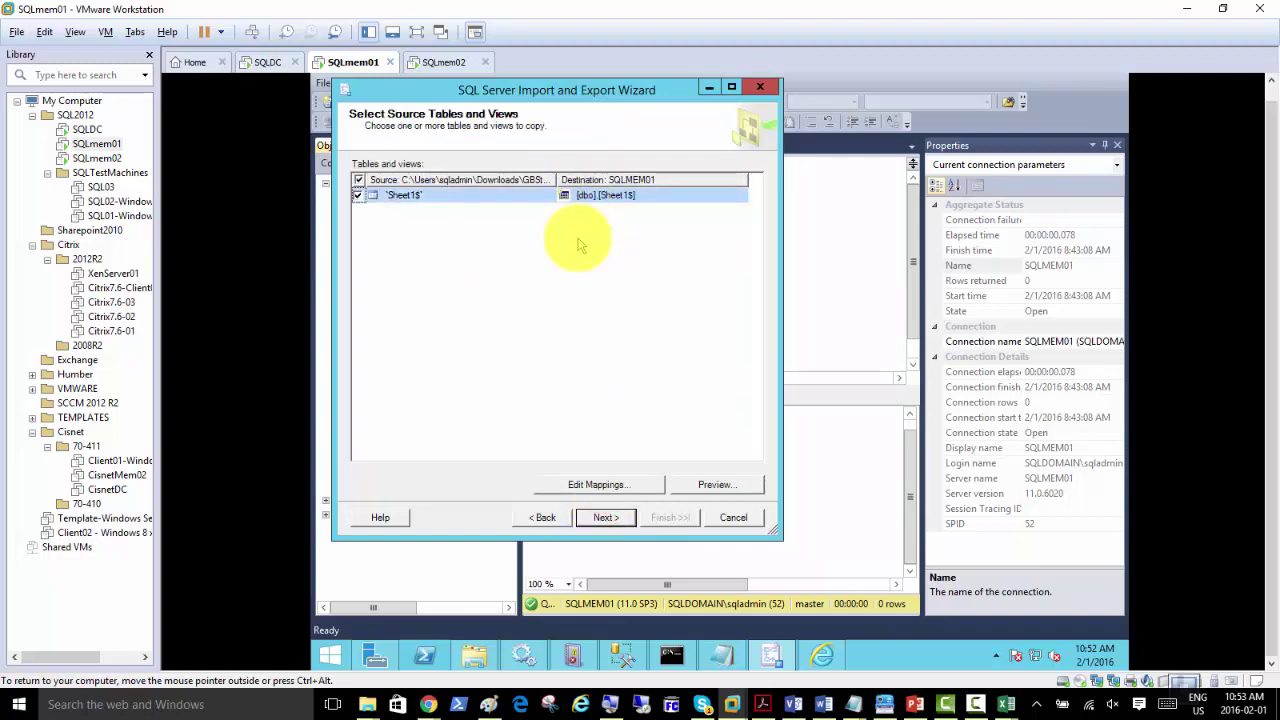
click(632, 196)
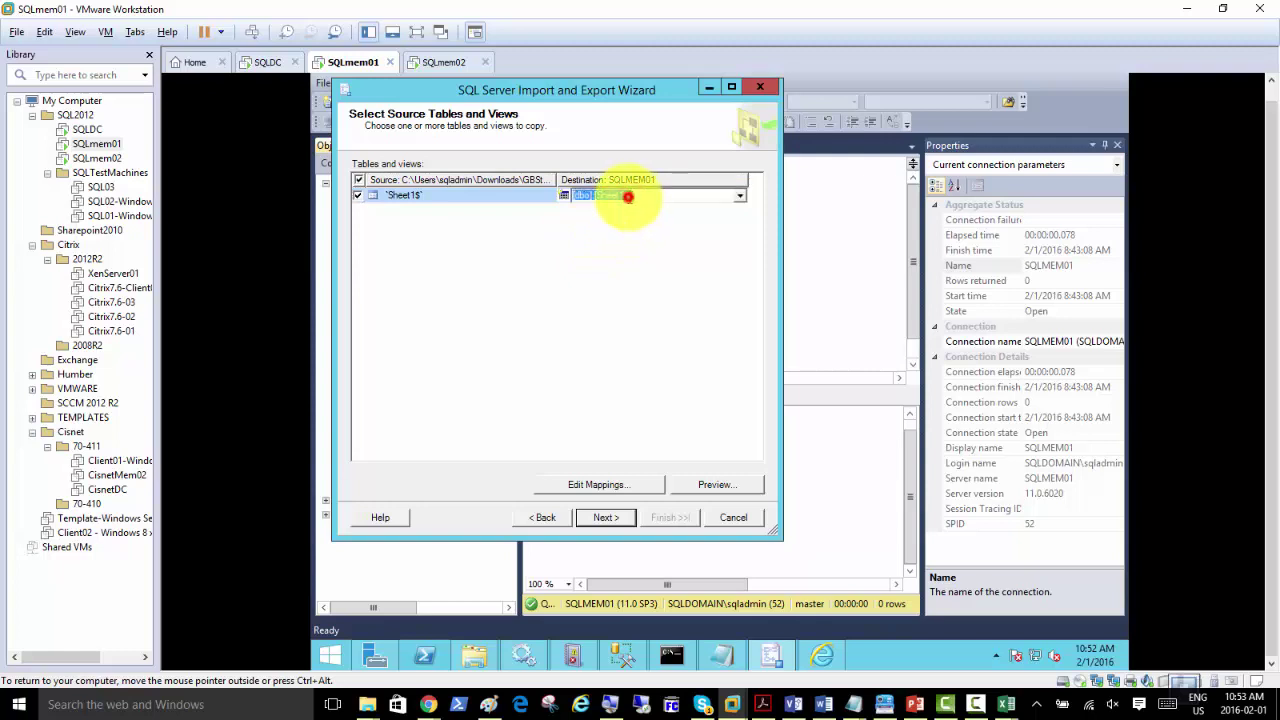
click(628, 196)
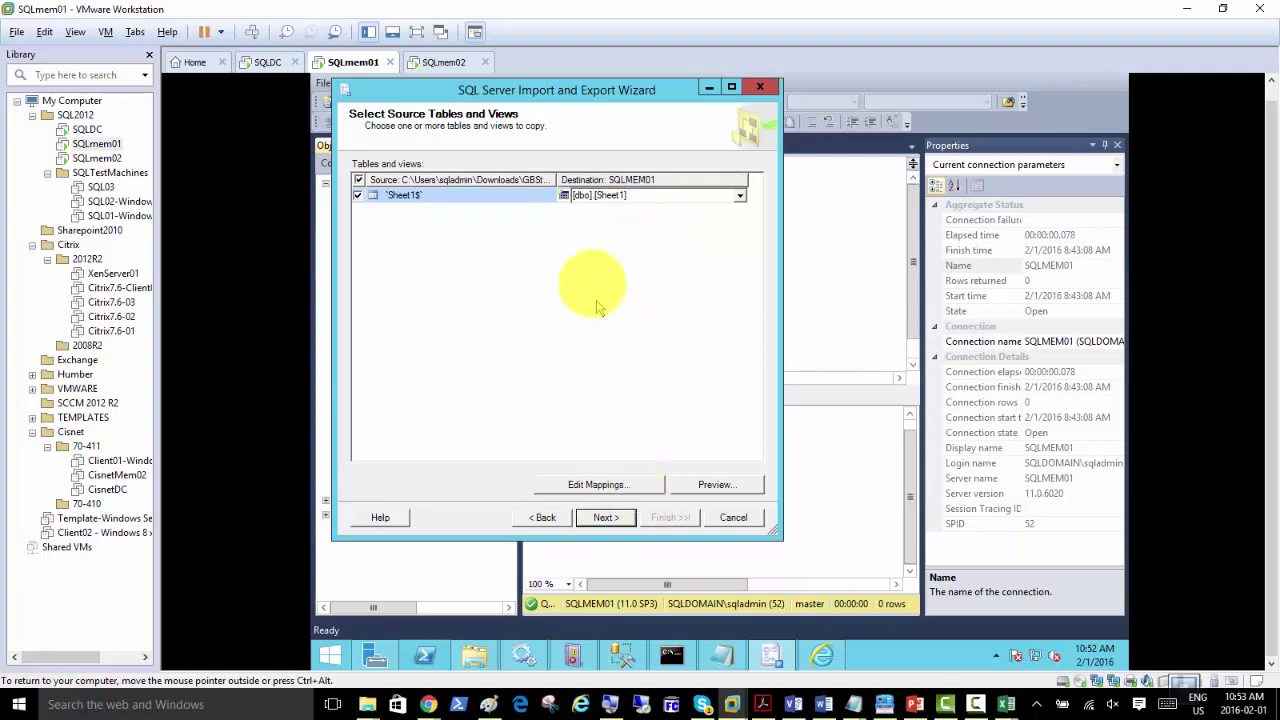
click(604, 519)
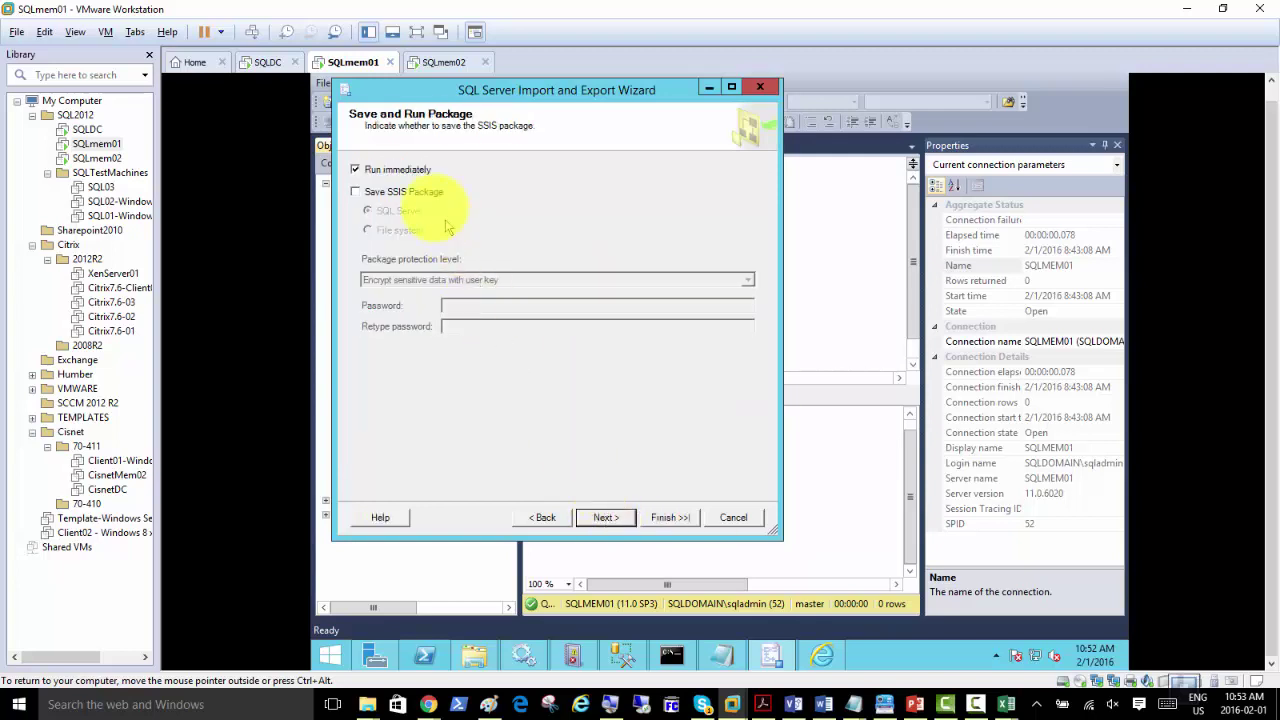
click(603, 518)
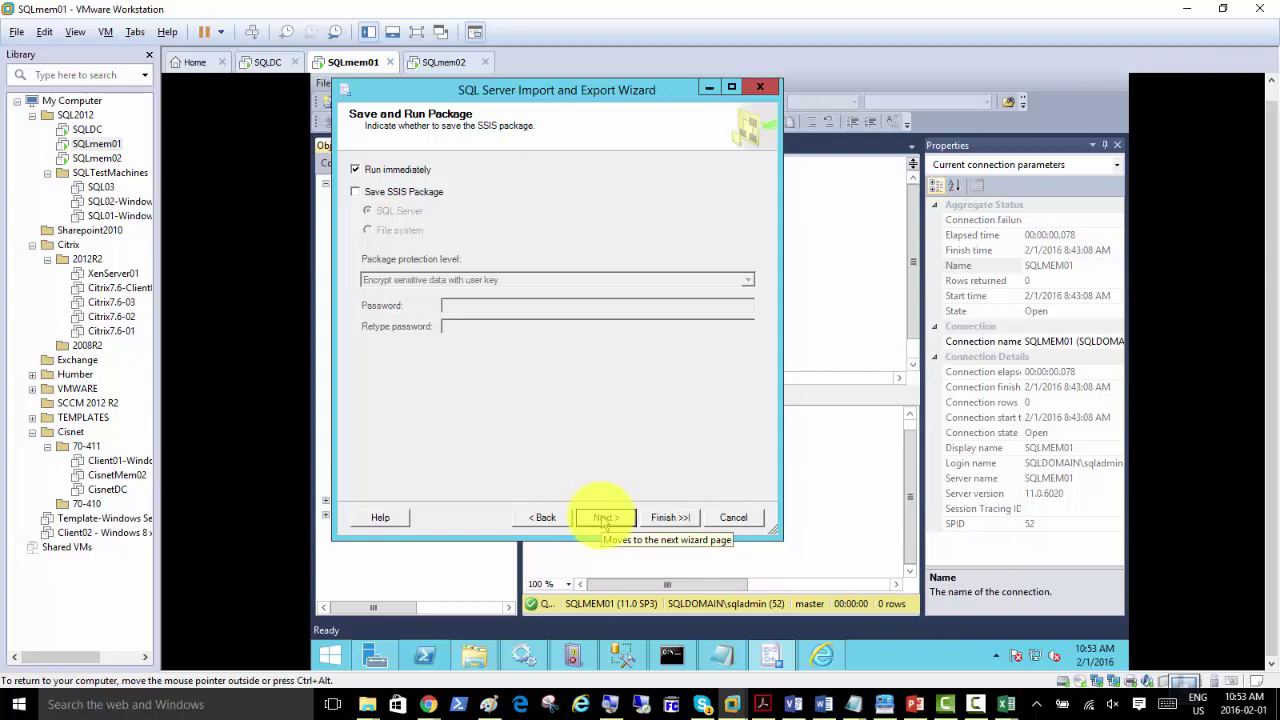
click(603, 518)
click(655, 517)
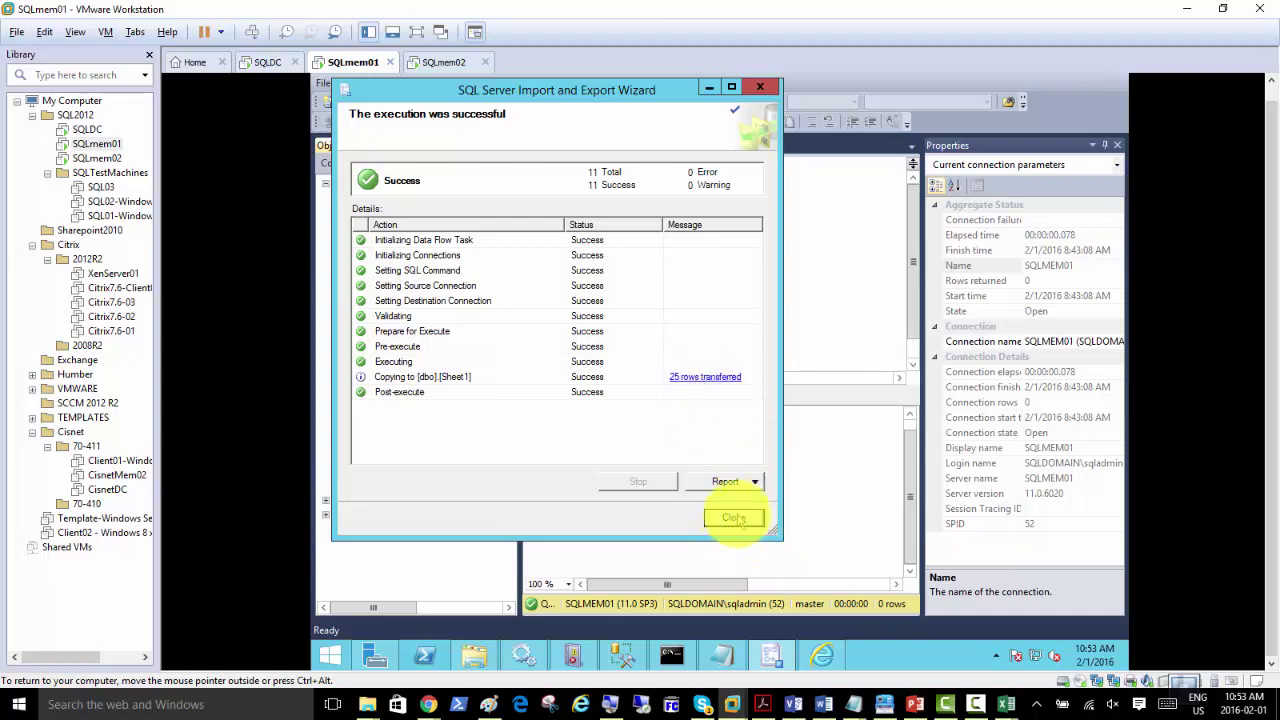
Step: Close the wizard, refresh the Lunch database, and select dbo.Sheet1 under its Tables
click(732, 520)
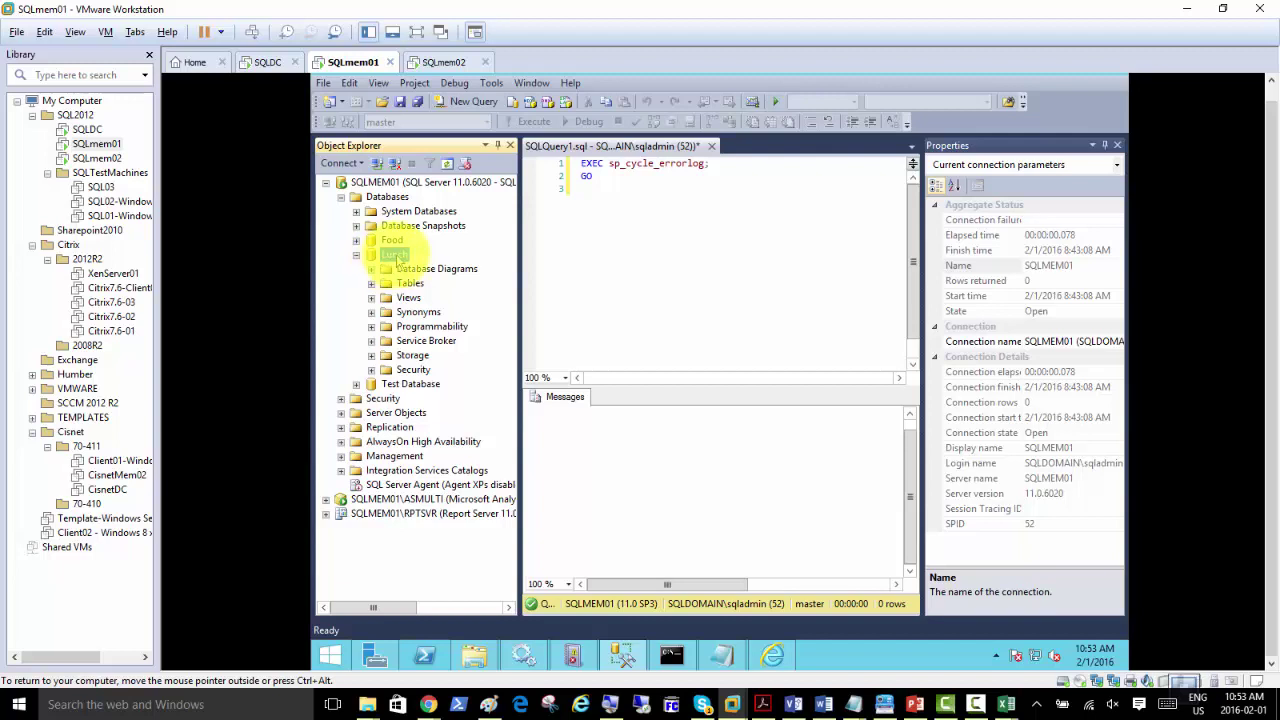
right_click(398, 256)
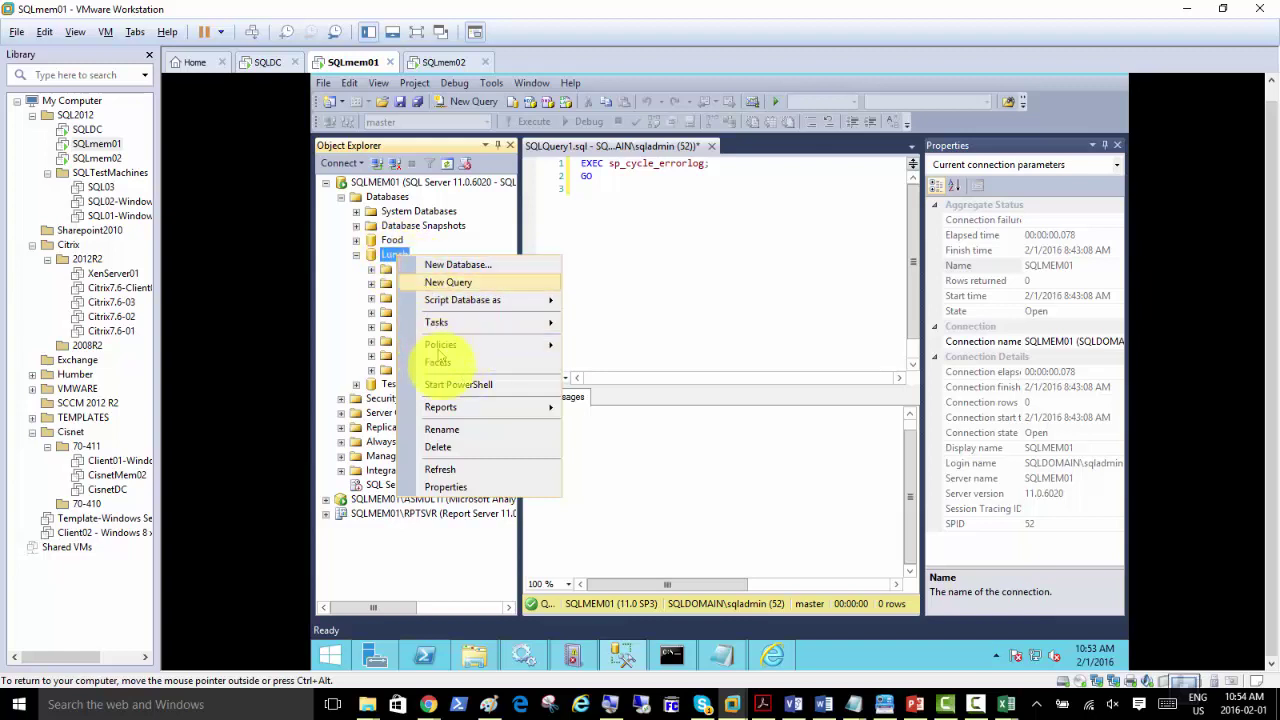
click(480, 470)
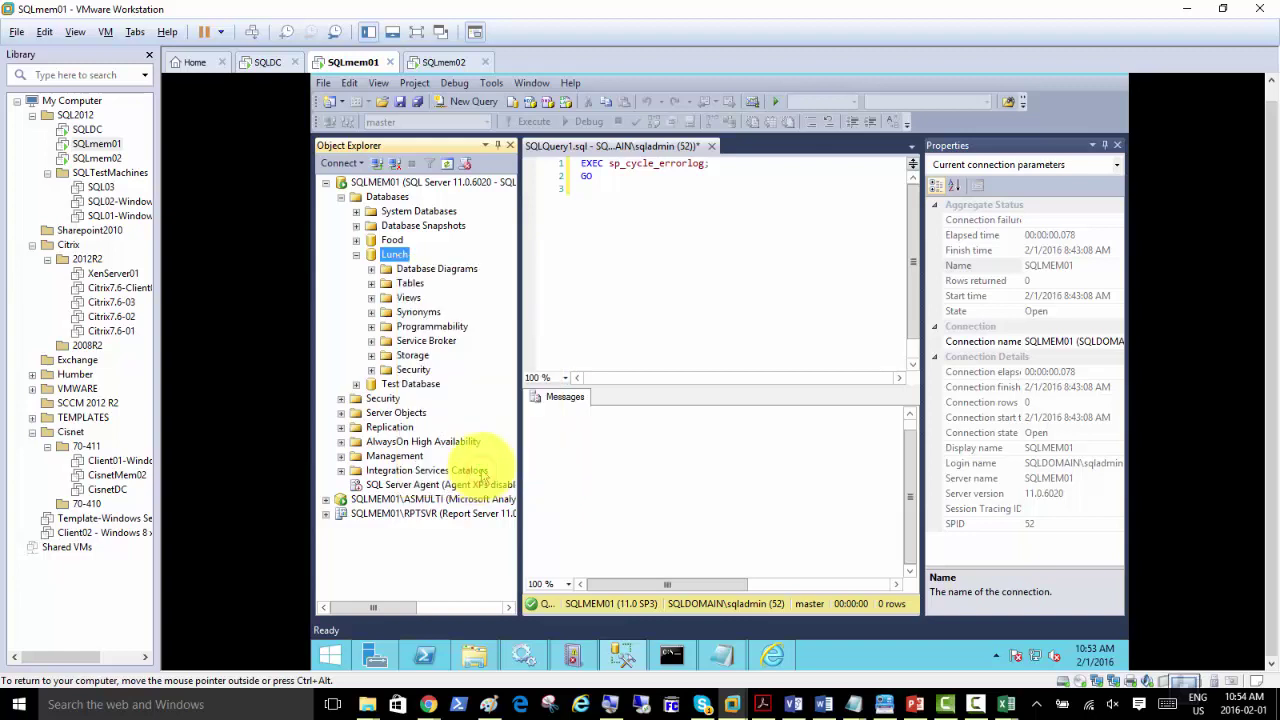
click(371, 285)
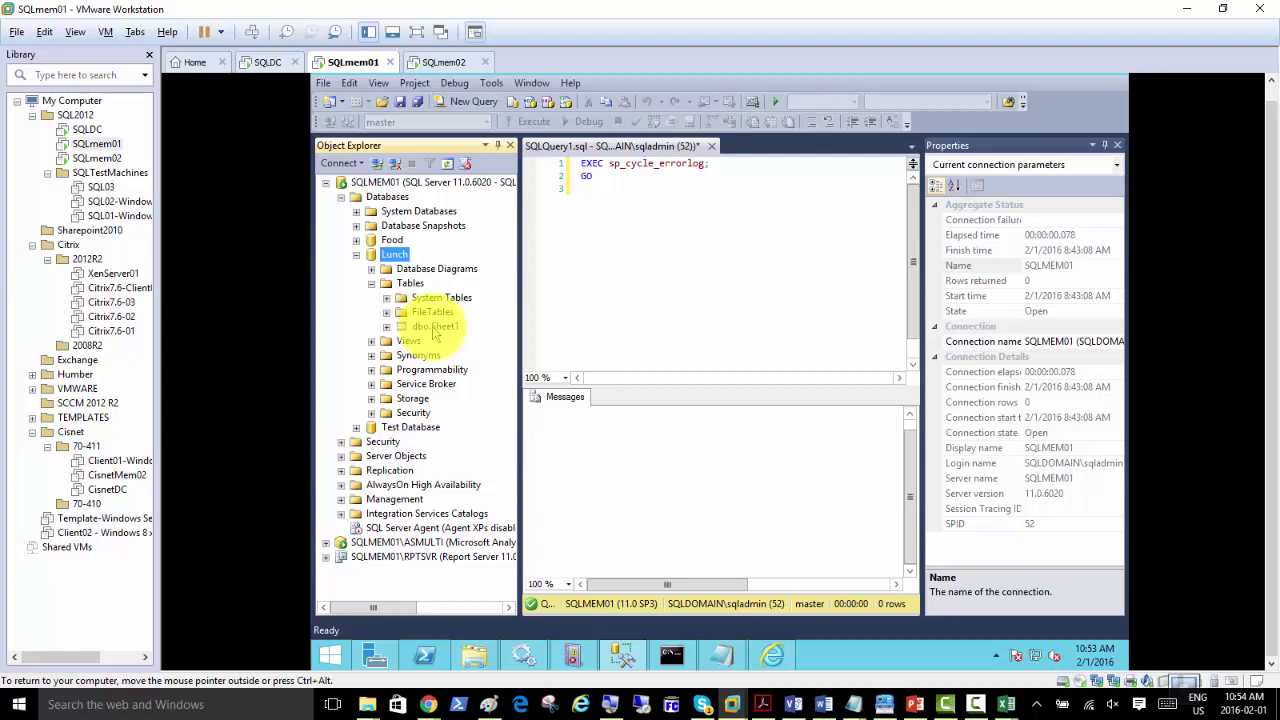
click(436, 328)
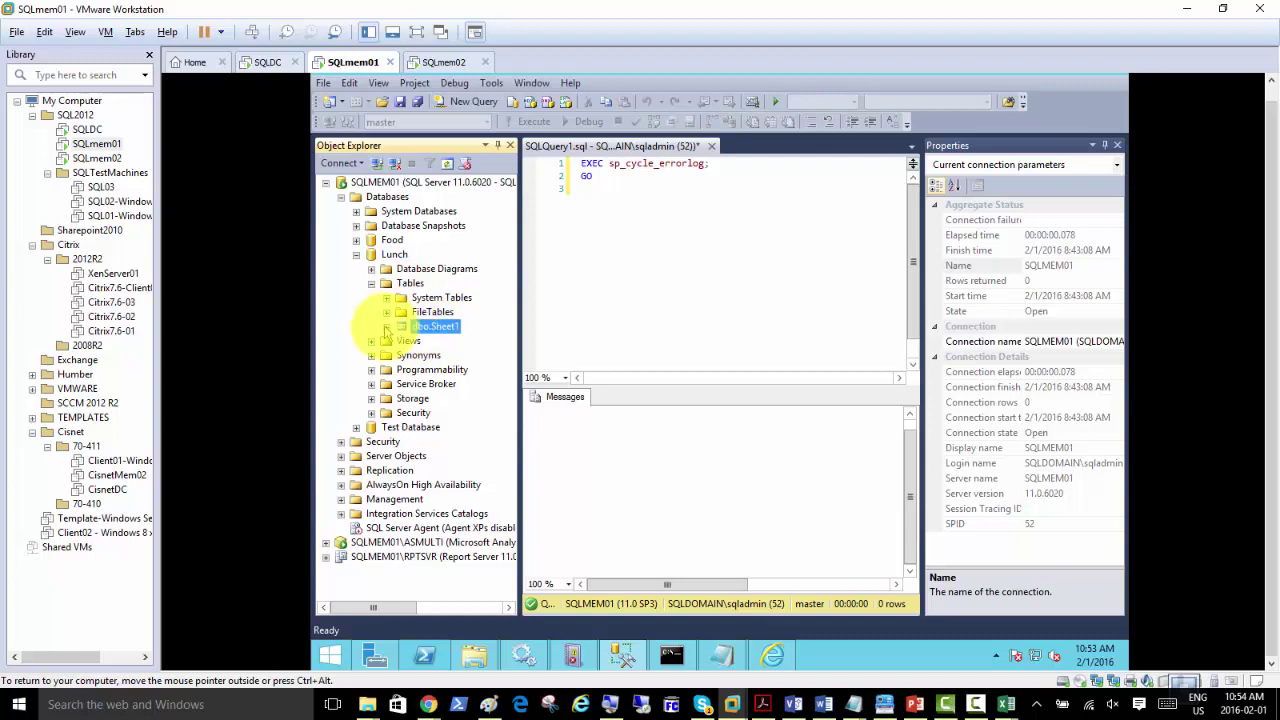
Step: Widen Object Explorer and rename the dbo.Sheet1 table to GBStudents
click(400, 327)
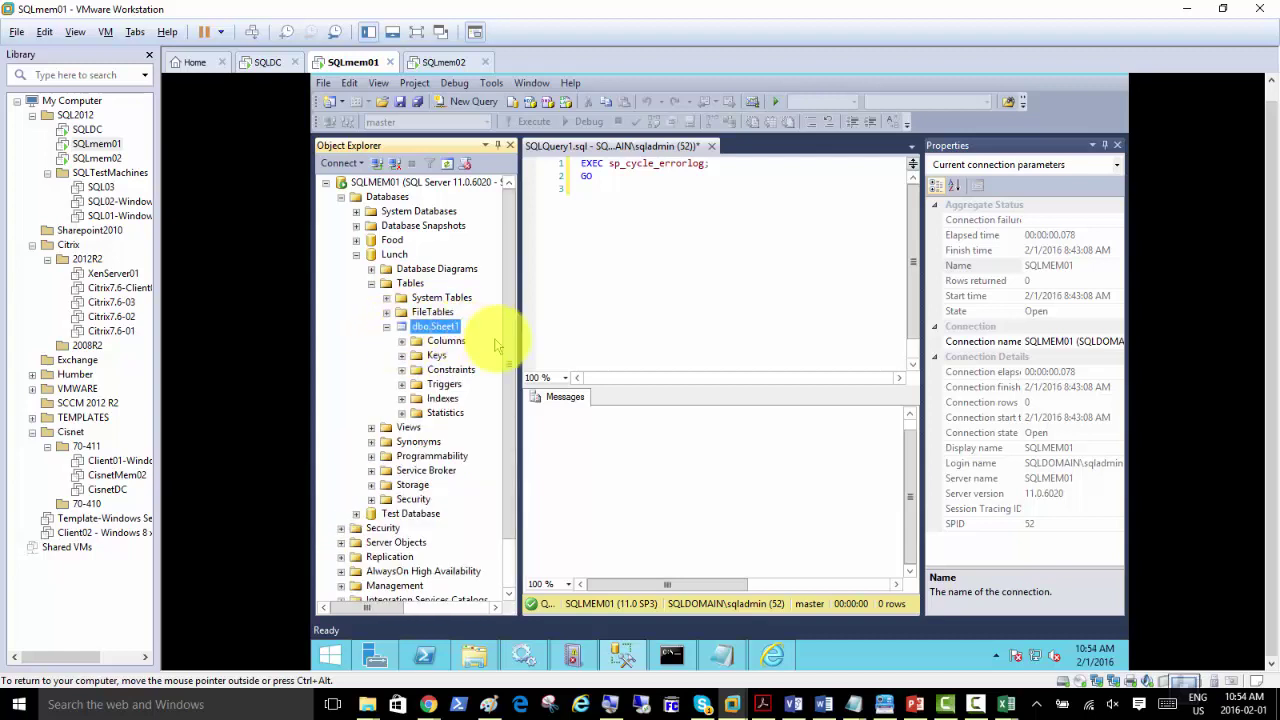
drag(516, 345, 571, 337)
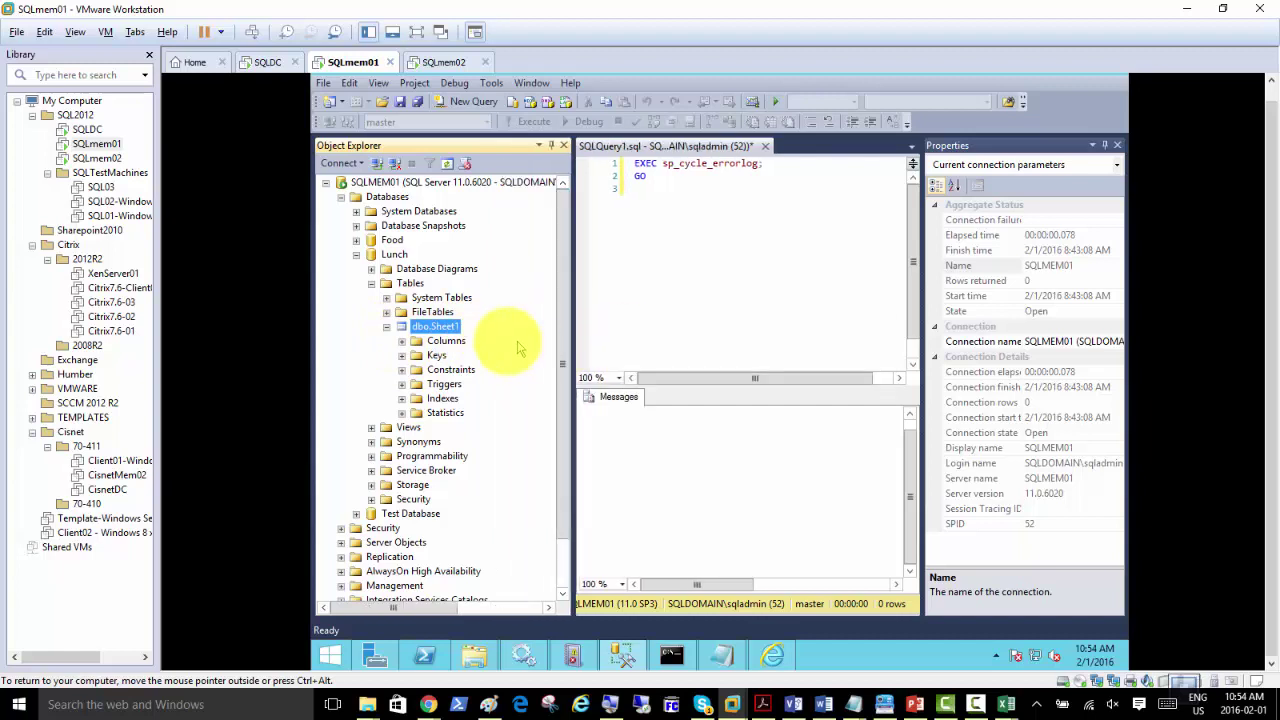
right_click(440, 327)
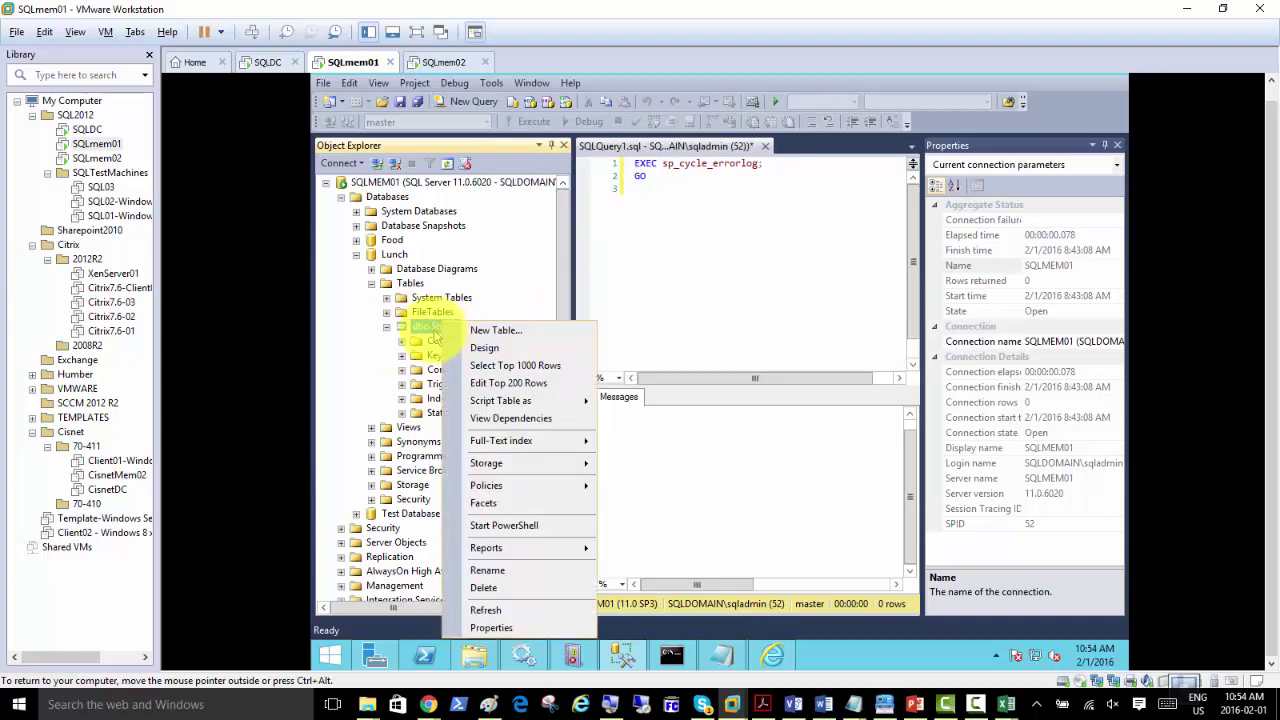
click(418, 327)
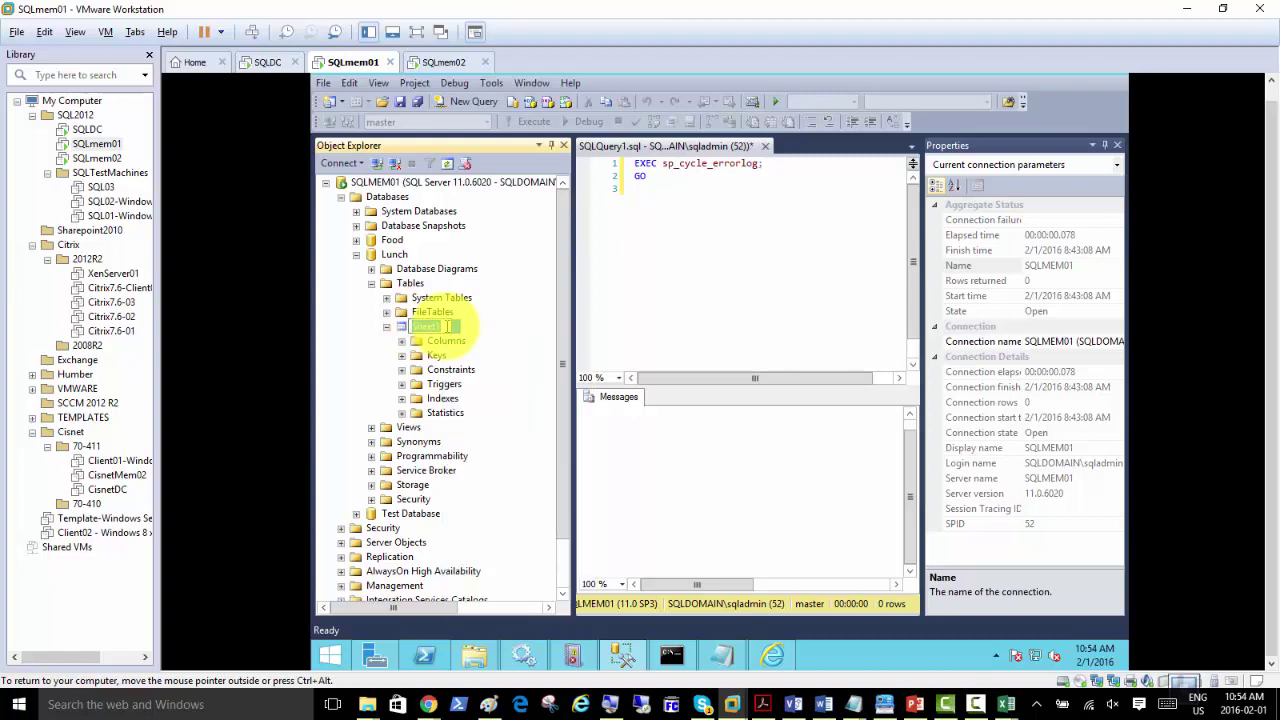
text(GBStudents)
click(398, 329)
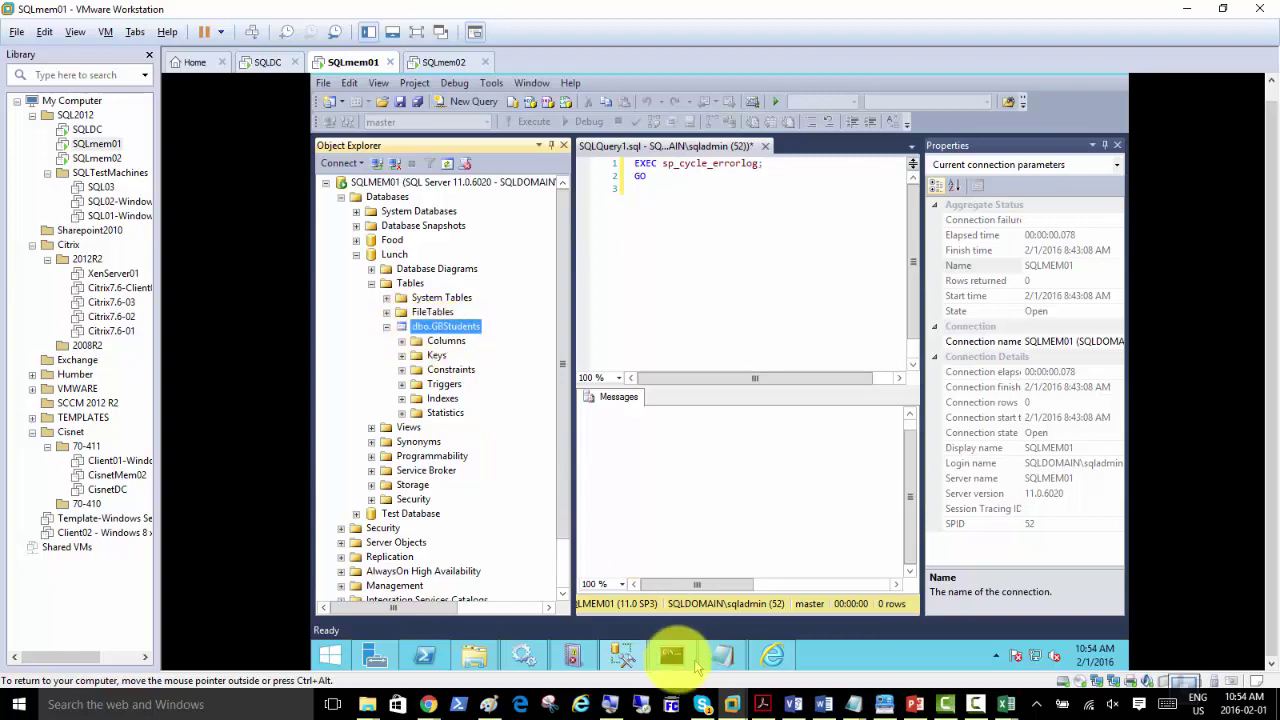
Step: Magnify the screen to 200% with the screen magnifier
click(609, 706)
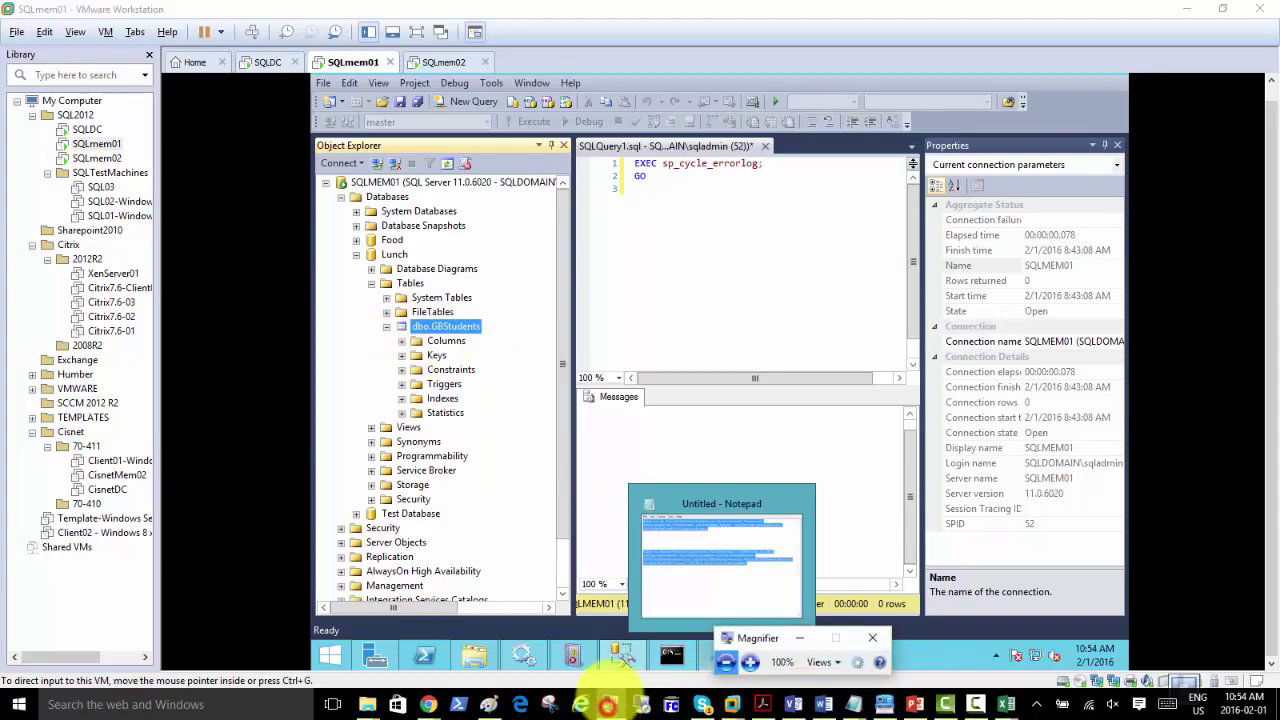
click(749, 662)
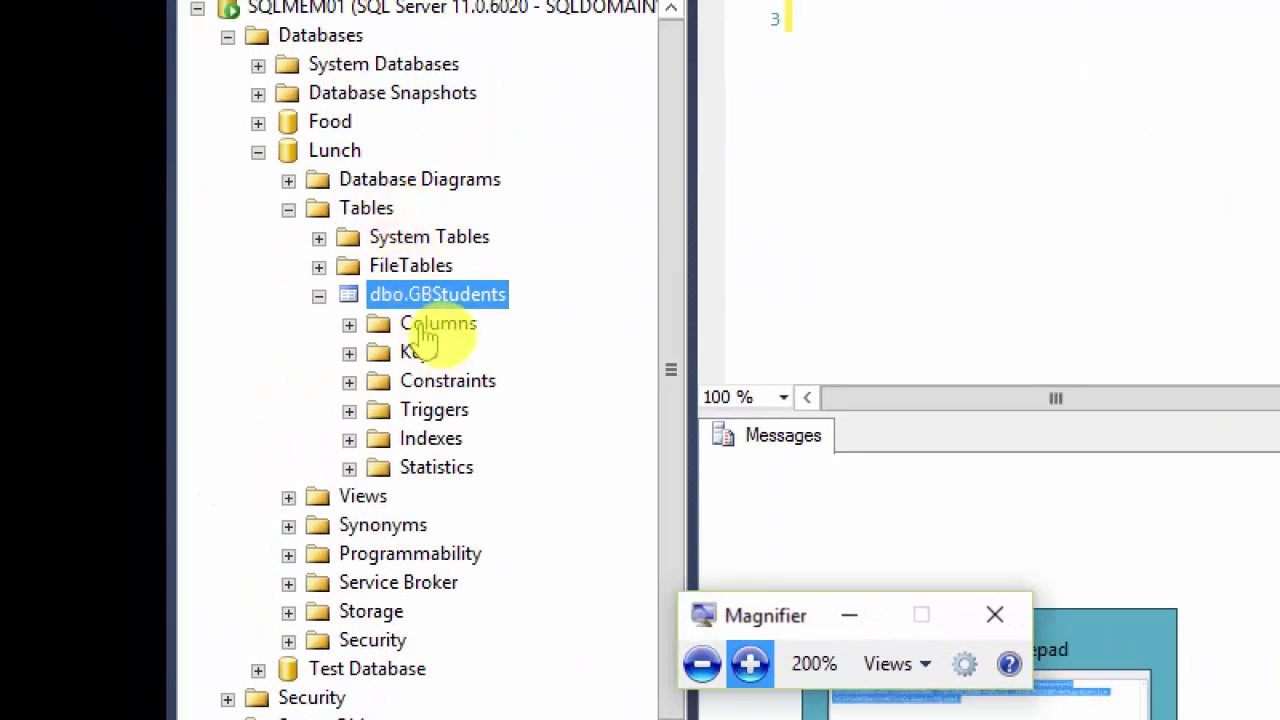
click(445, 320)
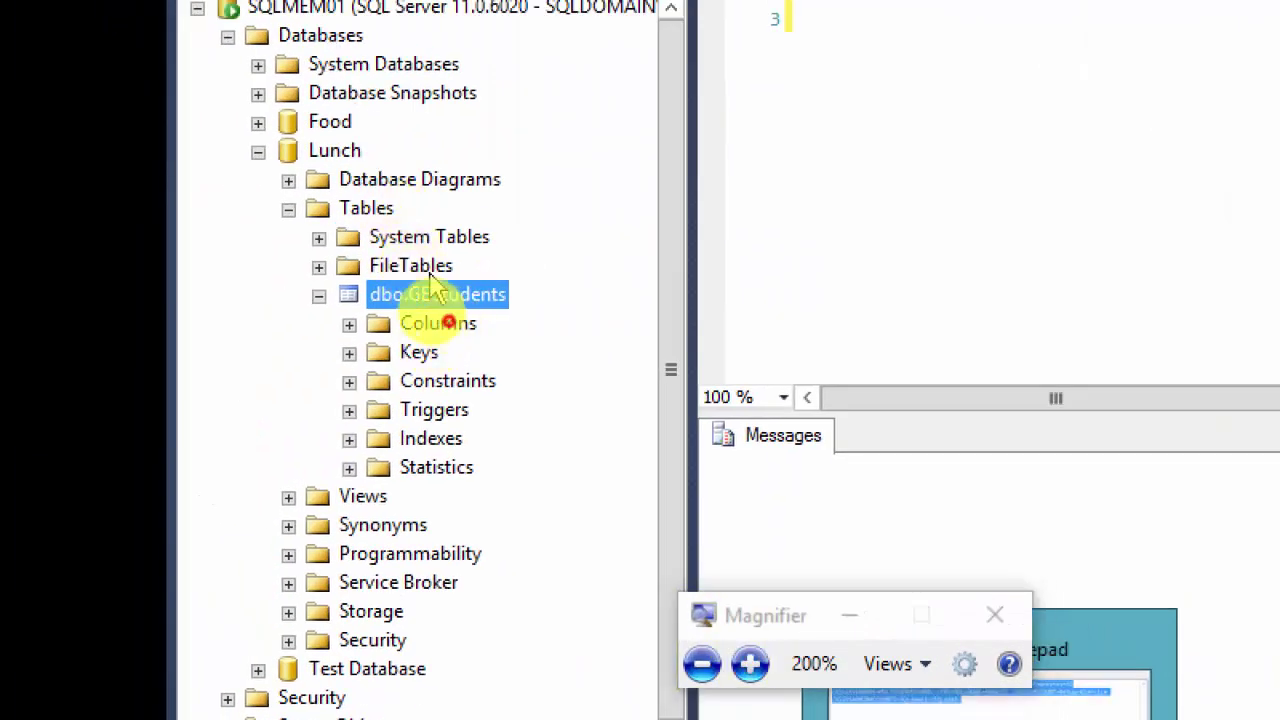
Step: Expand the Columns folder of Lunch's dbo.GBStudents table, Last Name through Points
click(325, 158)
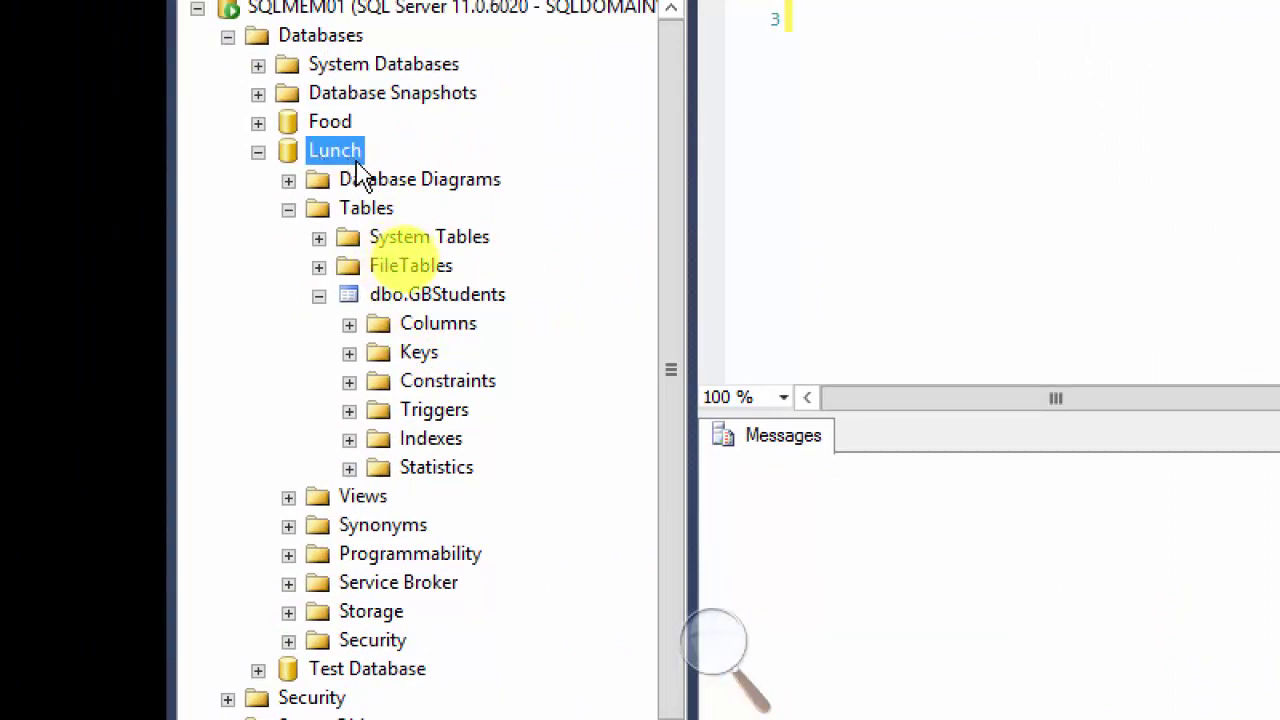
click(383, 212)
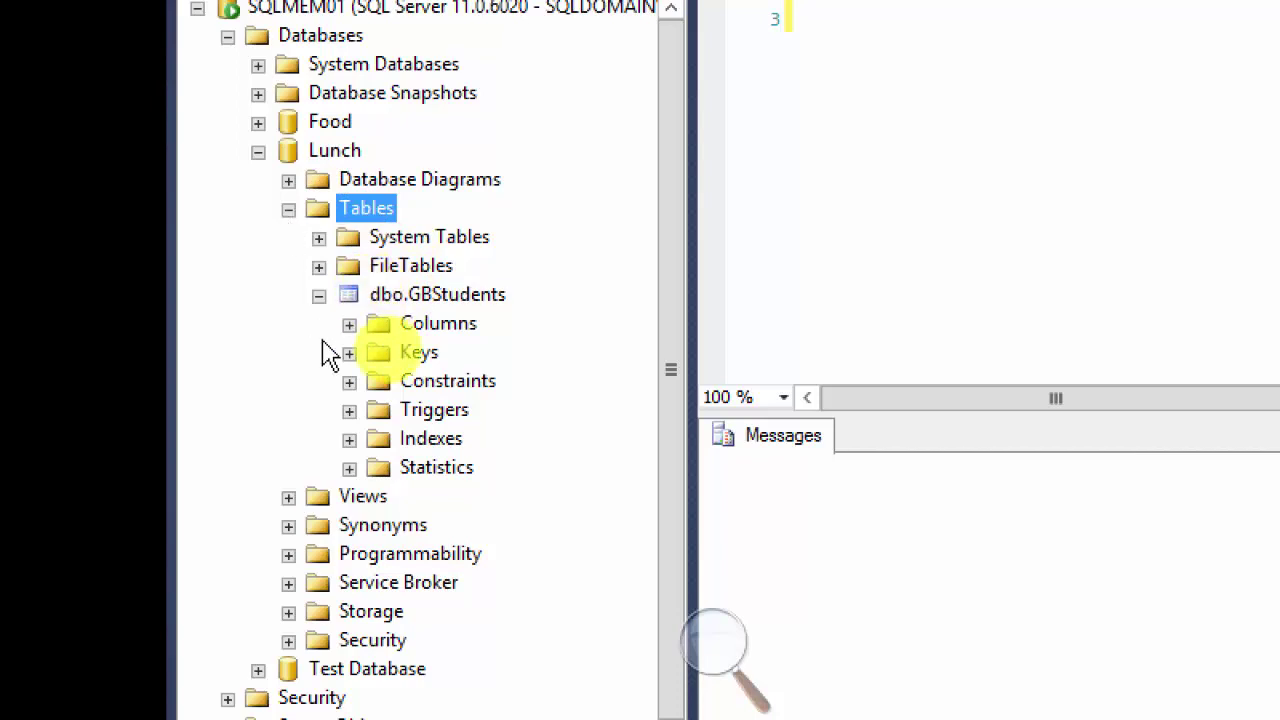
click(420, 300)
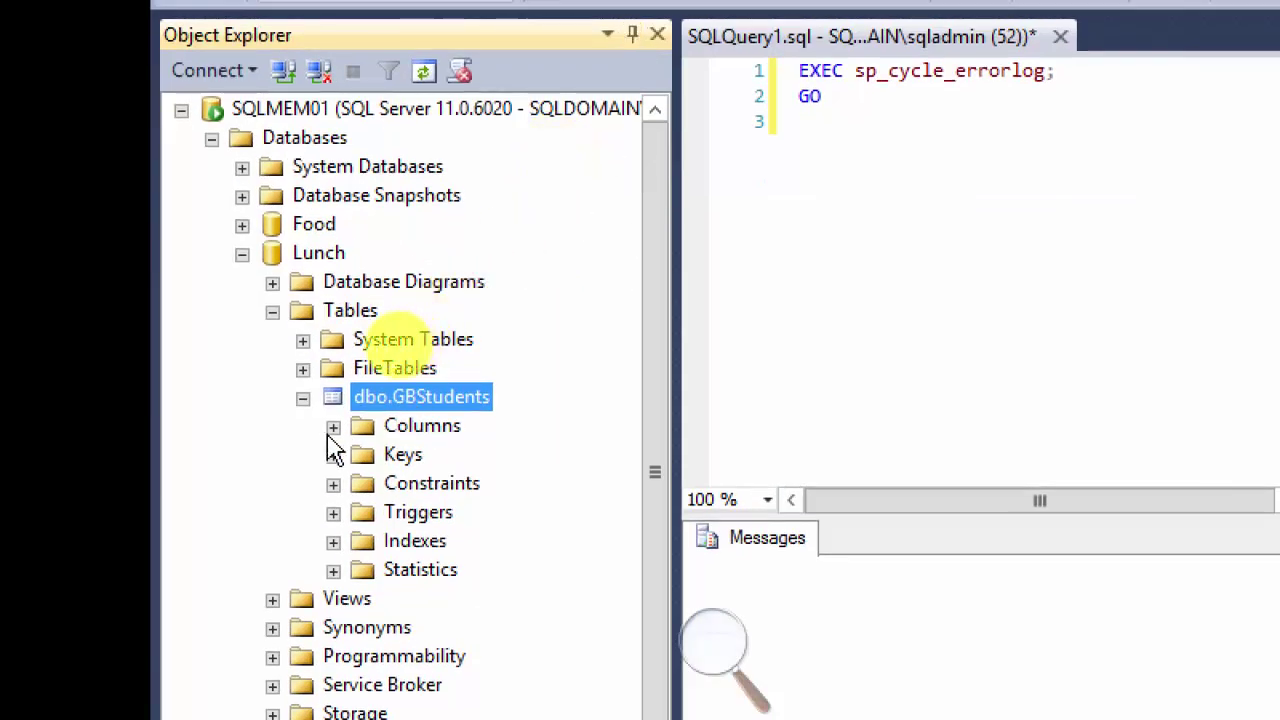
click(333, 426)
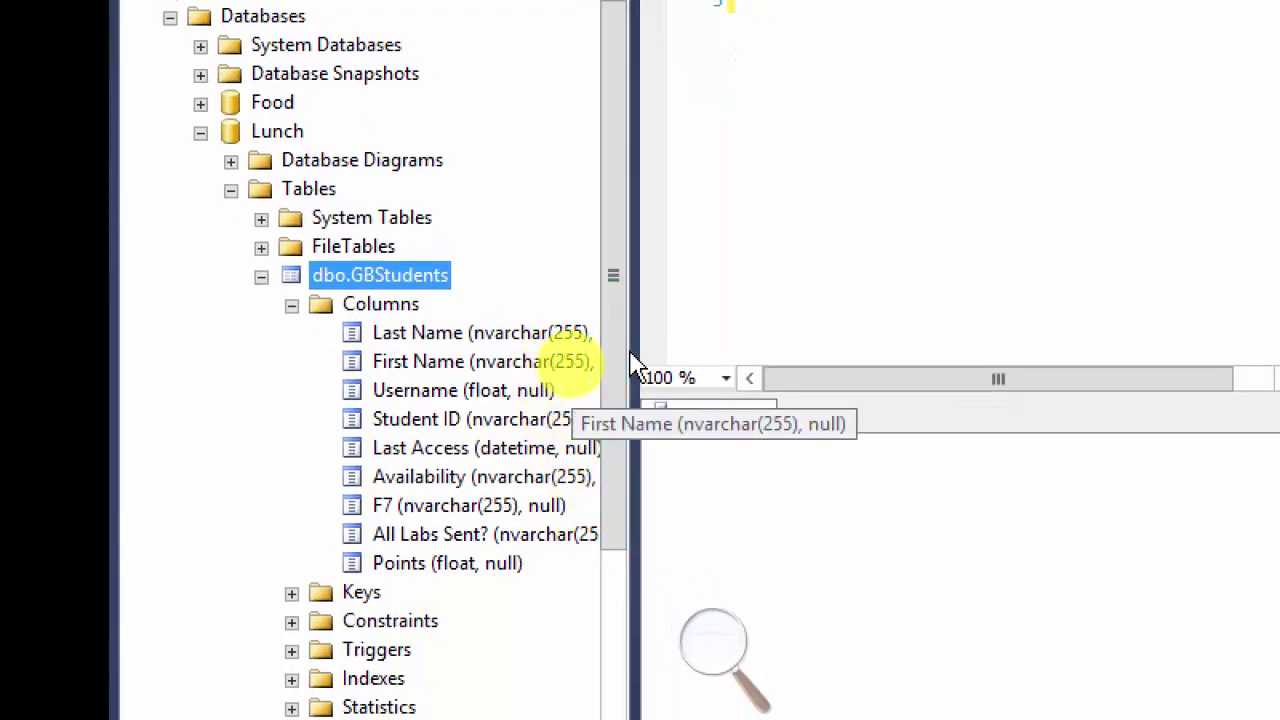
Step: Widen Object Explorer so each dbo.GBStudents column's full data type and nullability show
drag(634, 334, 722, 332)
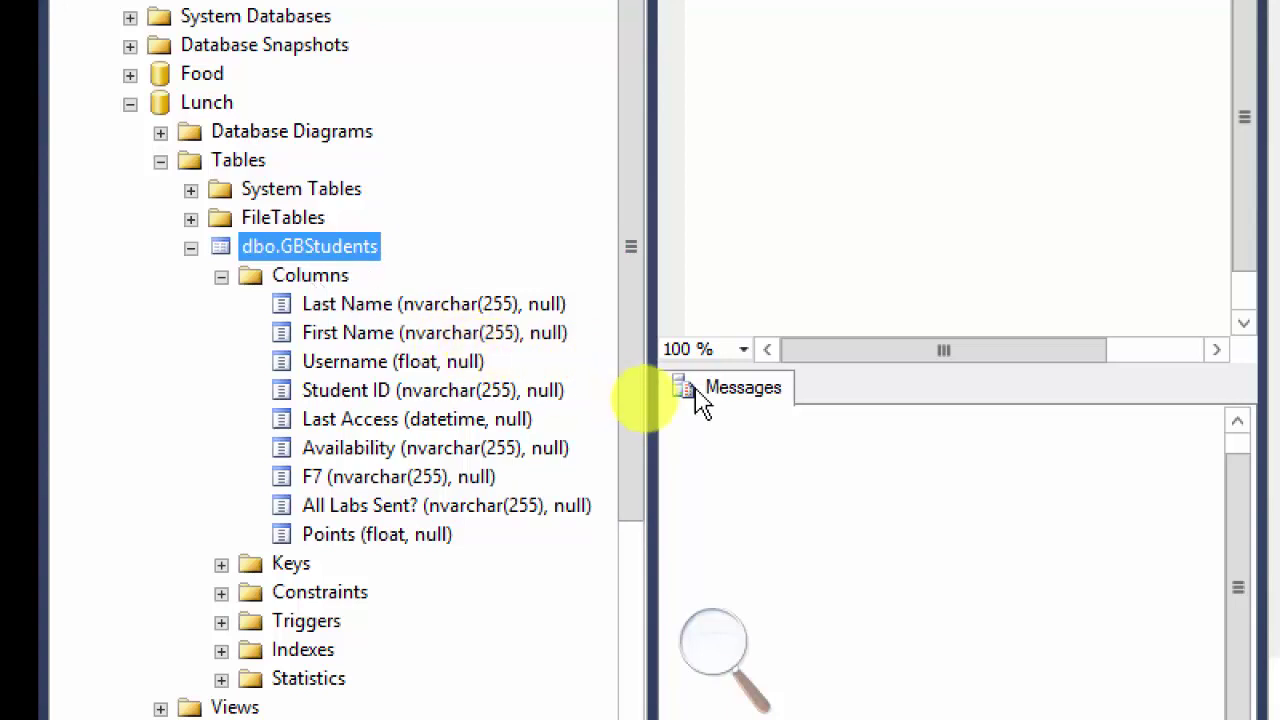
scroll(641, 340, down, 3)
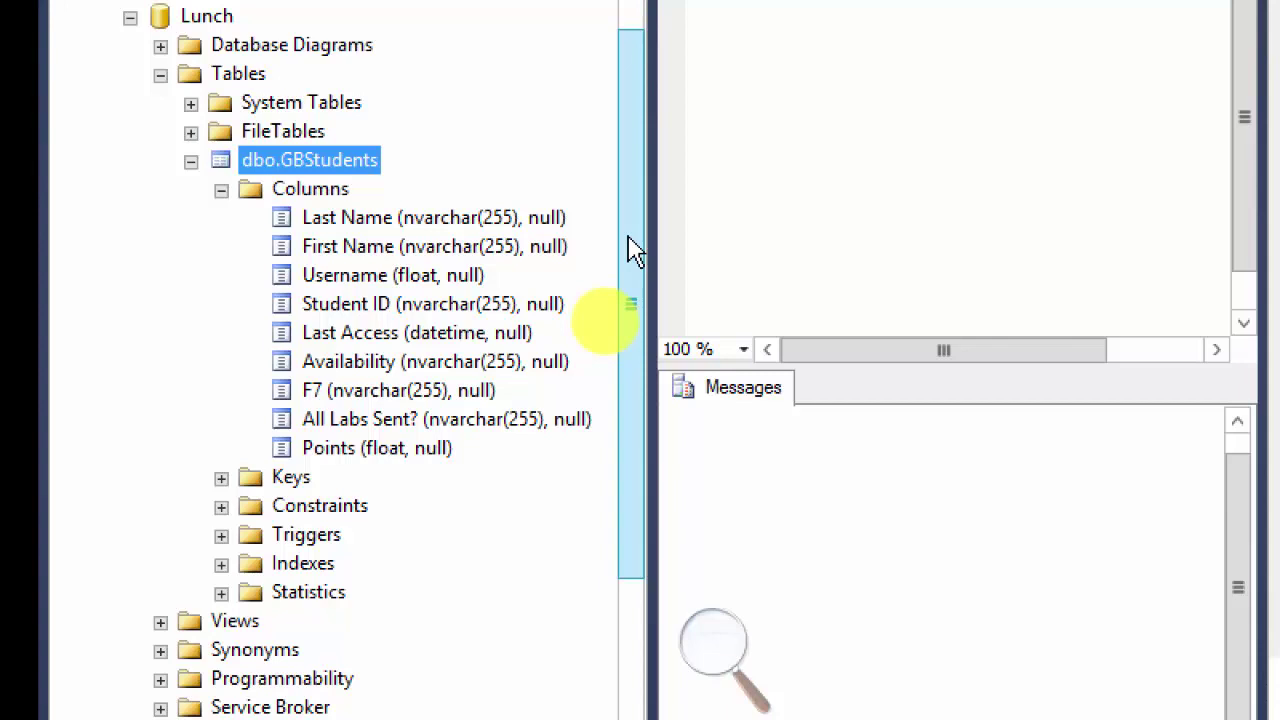
mouse_move(631, 238)
mouse_down()
mouse_move(649, 220)
mouse_move(647, 180)
mouse_move(639, 228)
mouse_up()
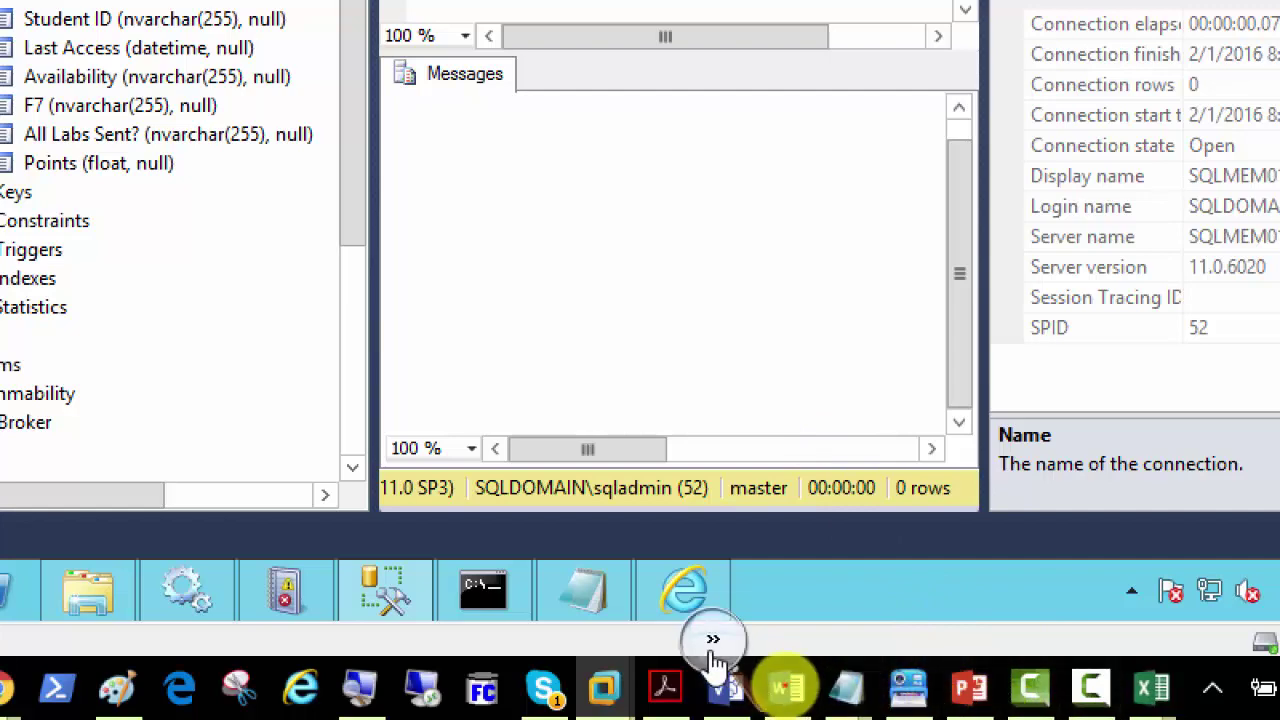
click(712, 640)
click(702, 663)
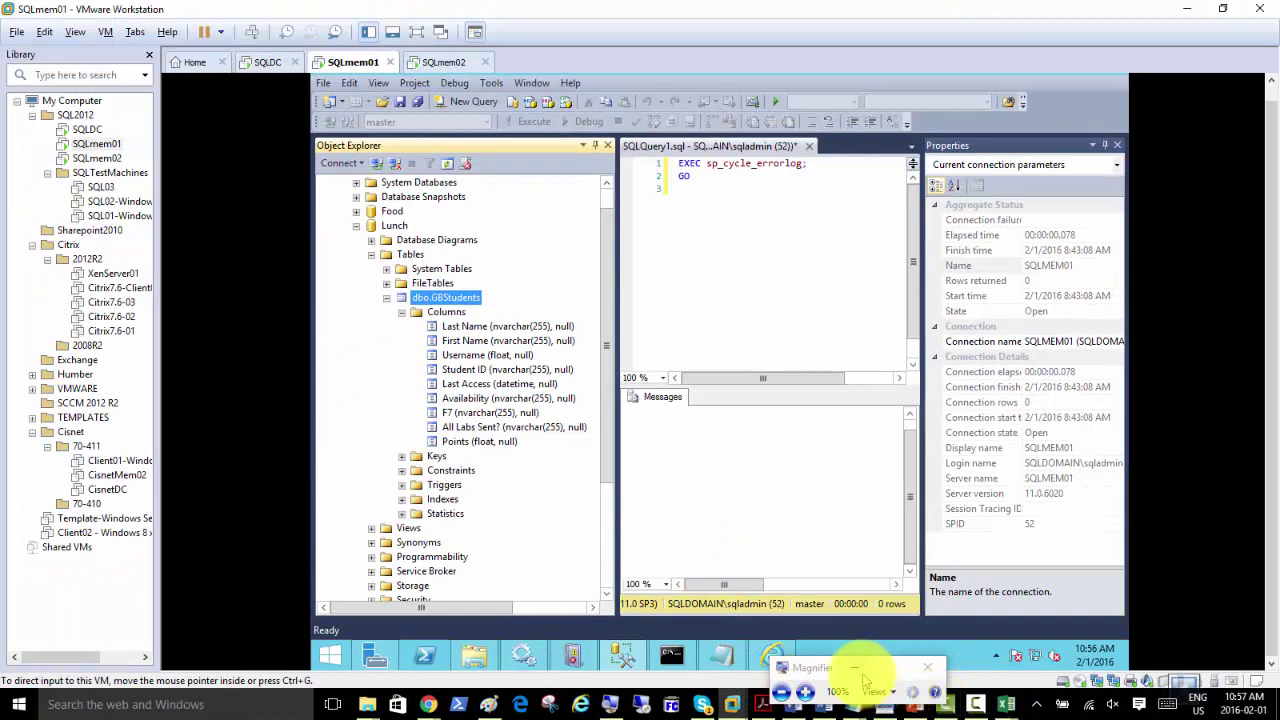
click(856, 668)
Step: Present the PowerPoint slides from 44 to 46, the Employees table definition, then end the show
click(914, 704)
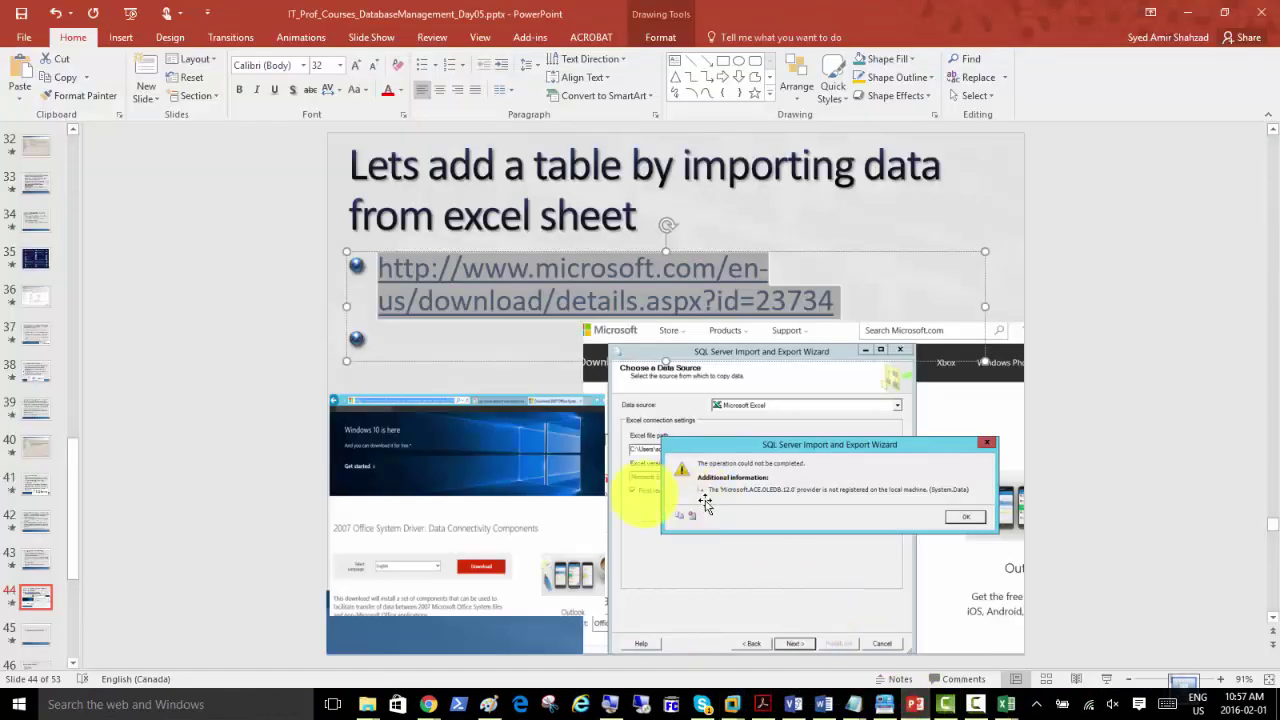
click(1106, 679)
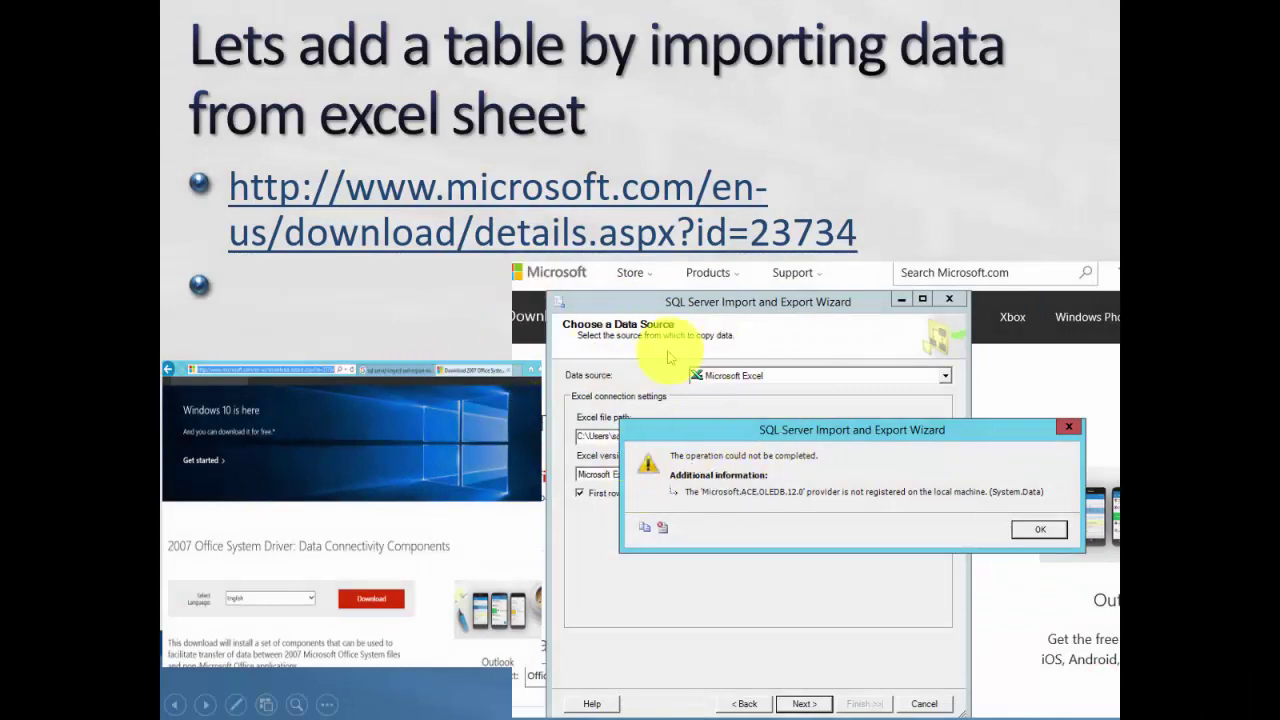
click(560, 318)
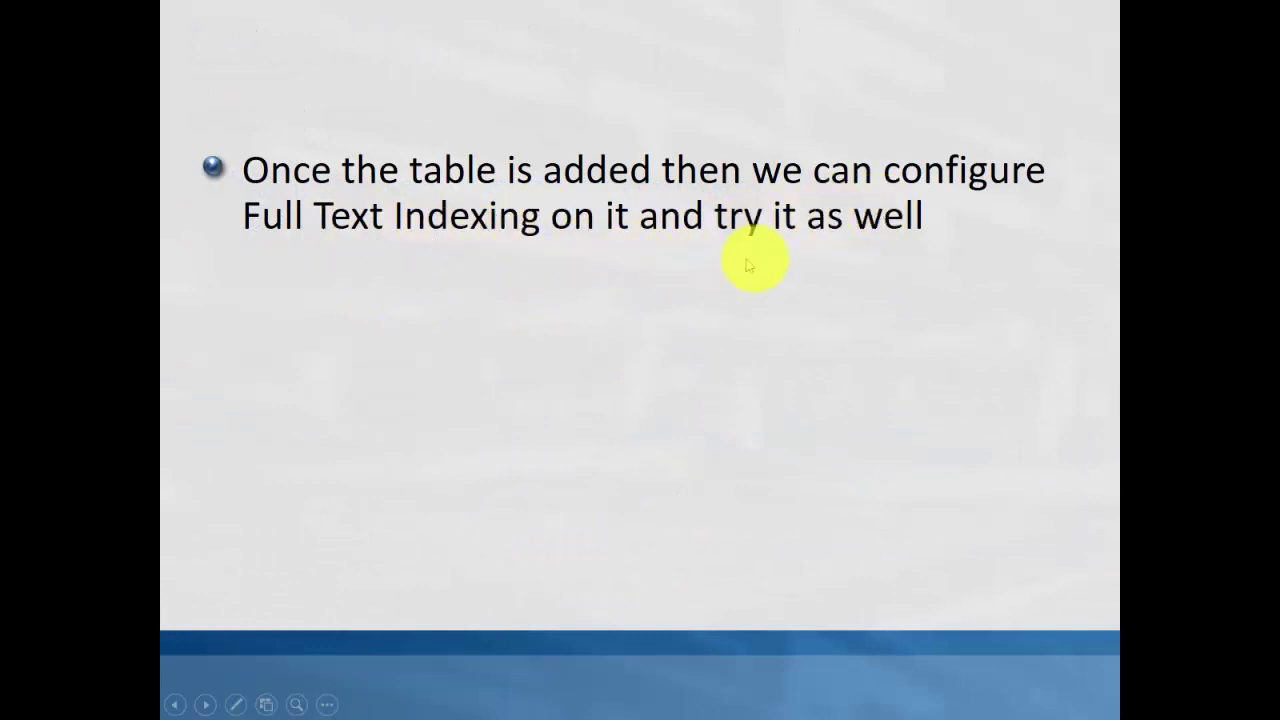
click(566, 283)
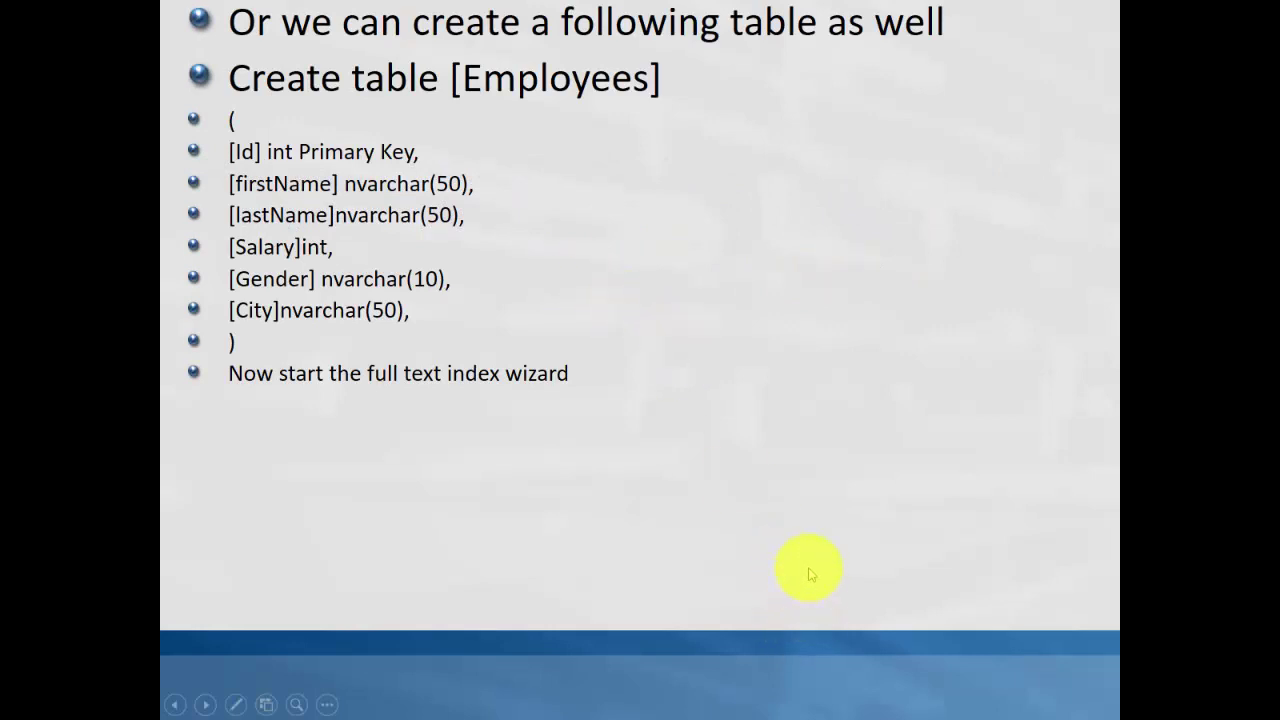
key(Escape)
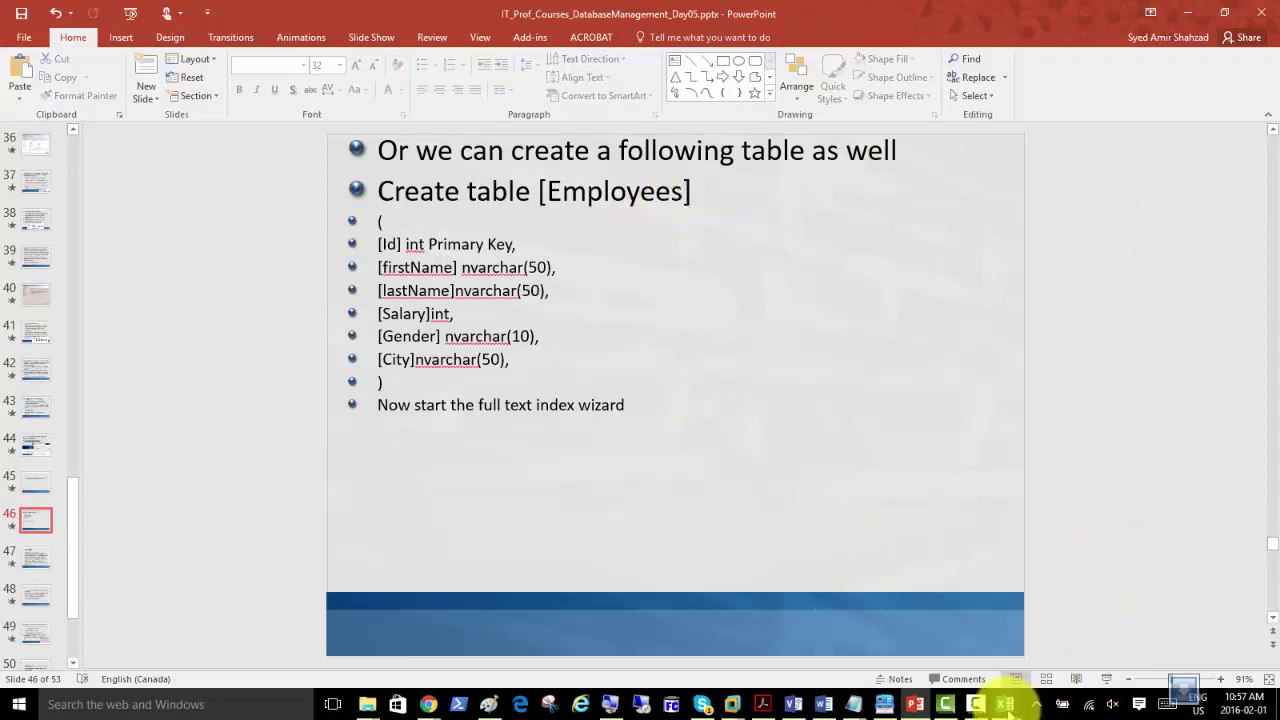
Step: Switch back to the SQLmem01 virtual machine in VMware Workstation
mouse_move(1005, 708)
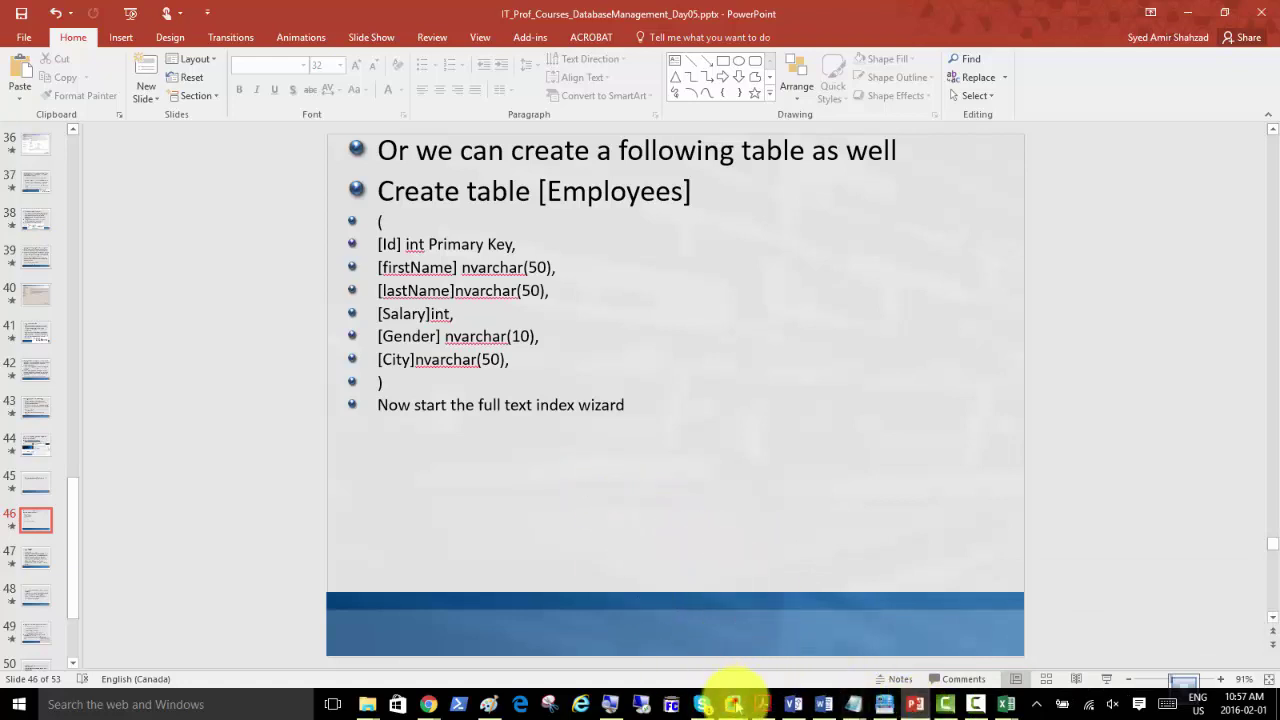
mouse_move(733, 703)
click(749, 672)
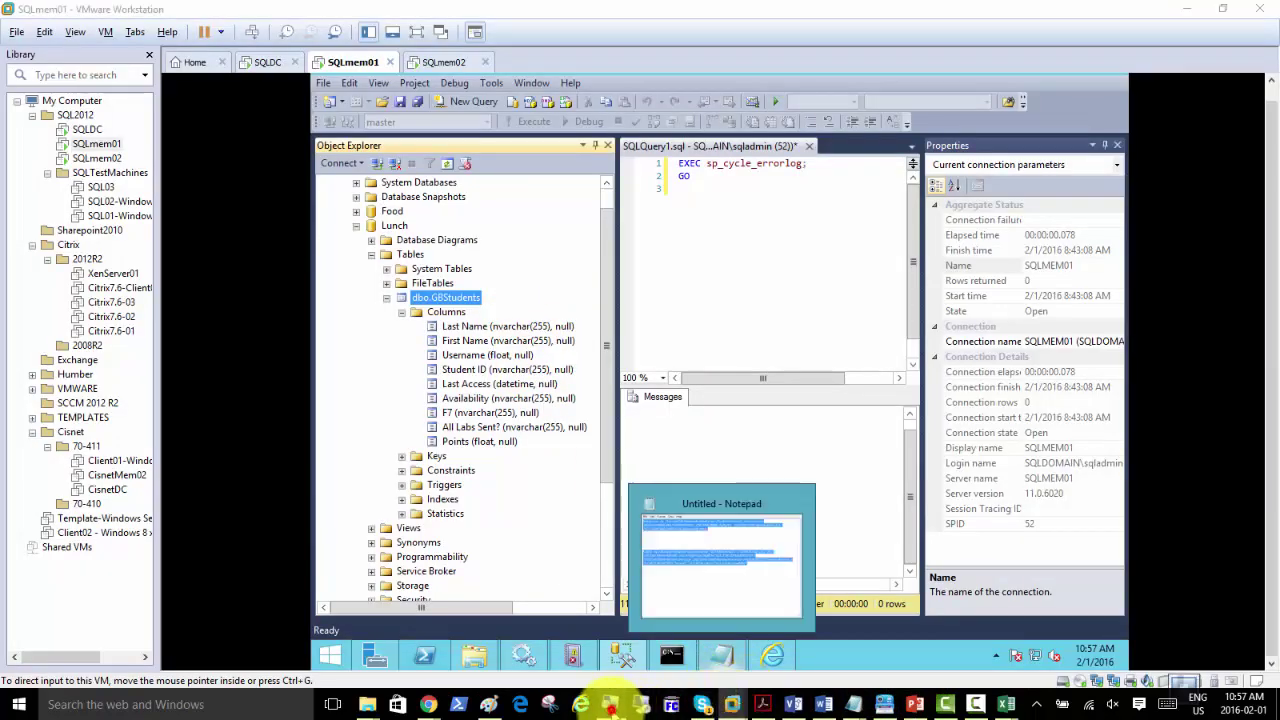
Step: Collapse and re-expand the dbo.GBStudents node and look over its right-click actions
click(610, 703)
click(805, 691)
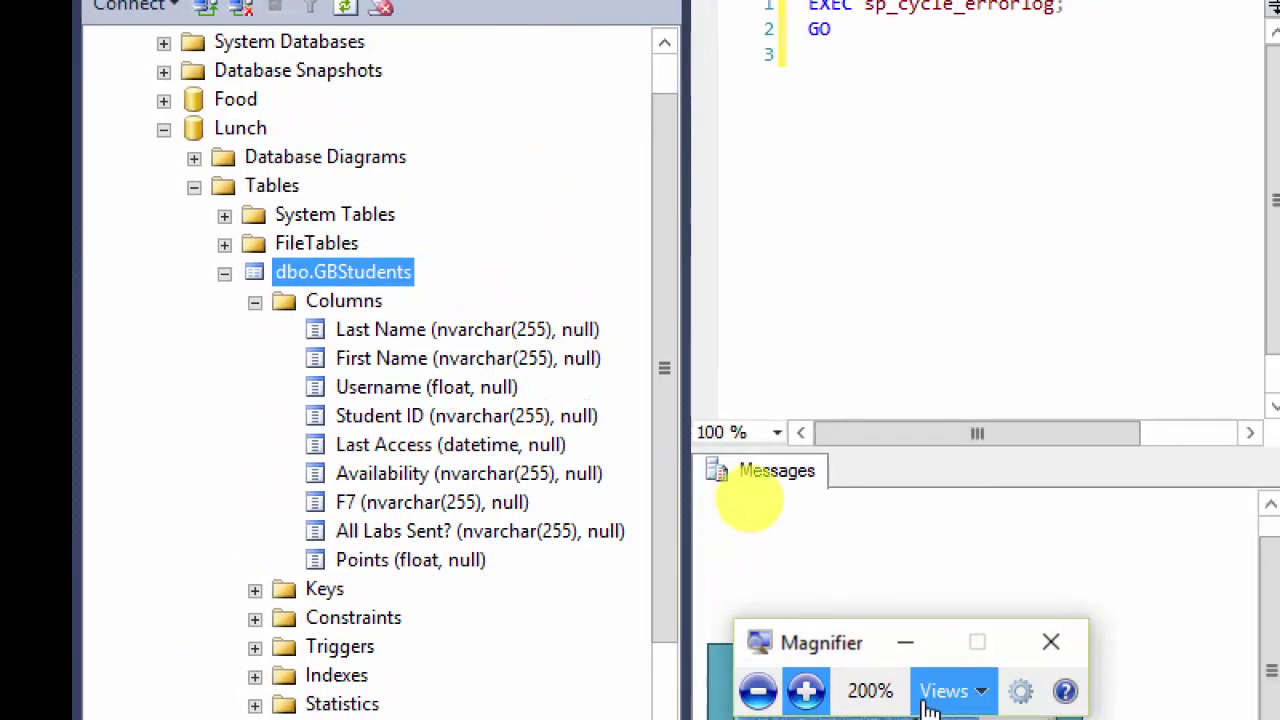
click(905, 642)
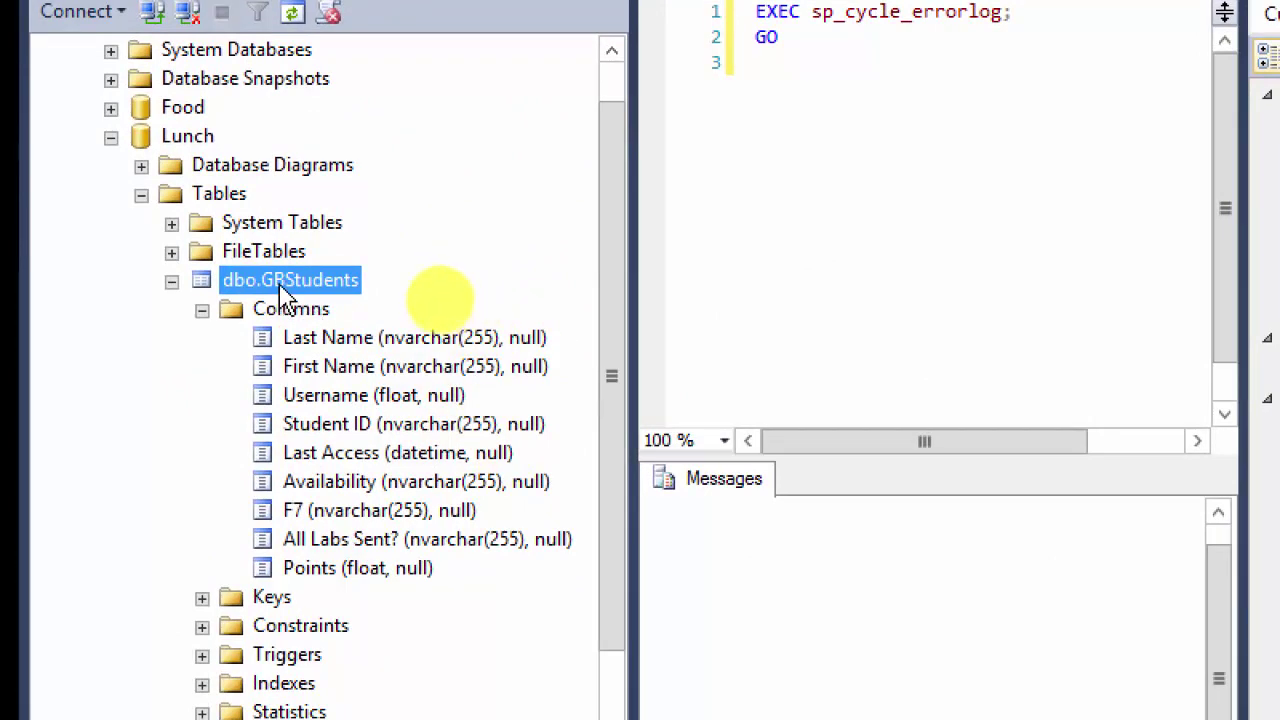
click(171, 281)
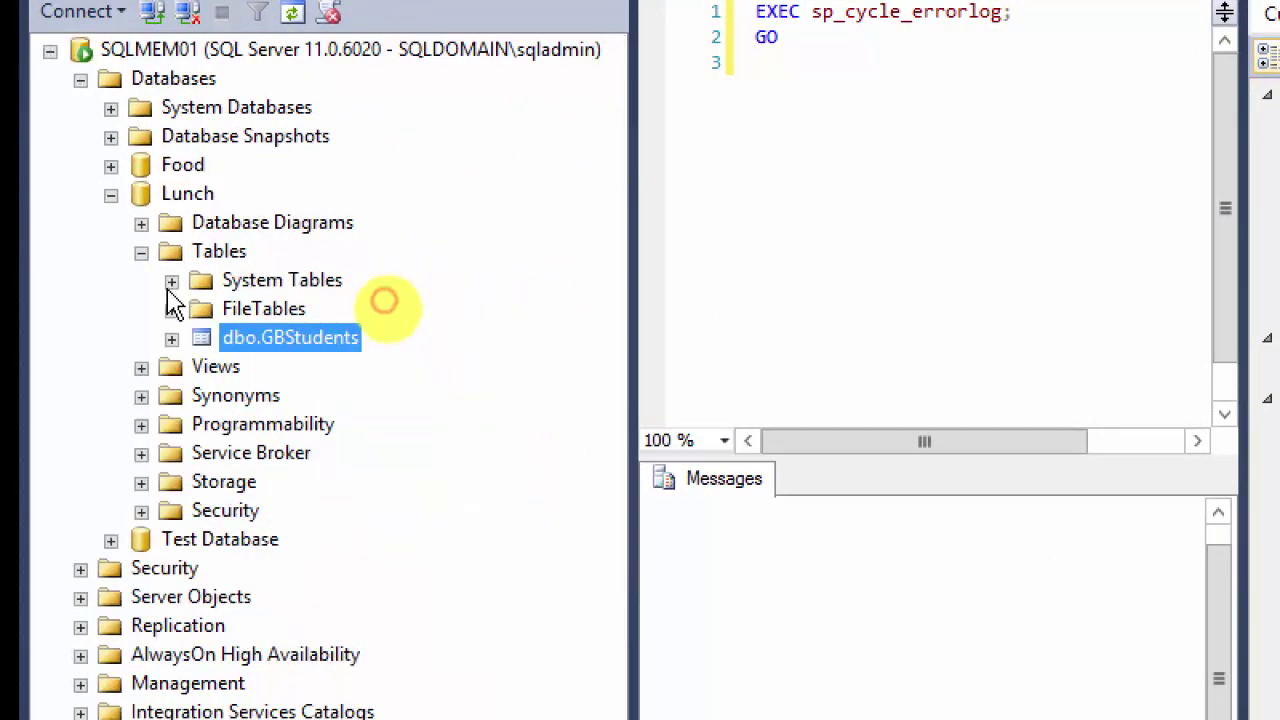
click(171, 338)
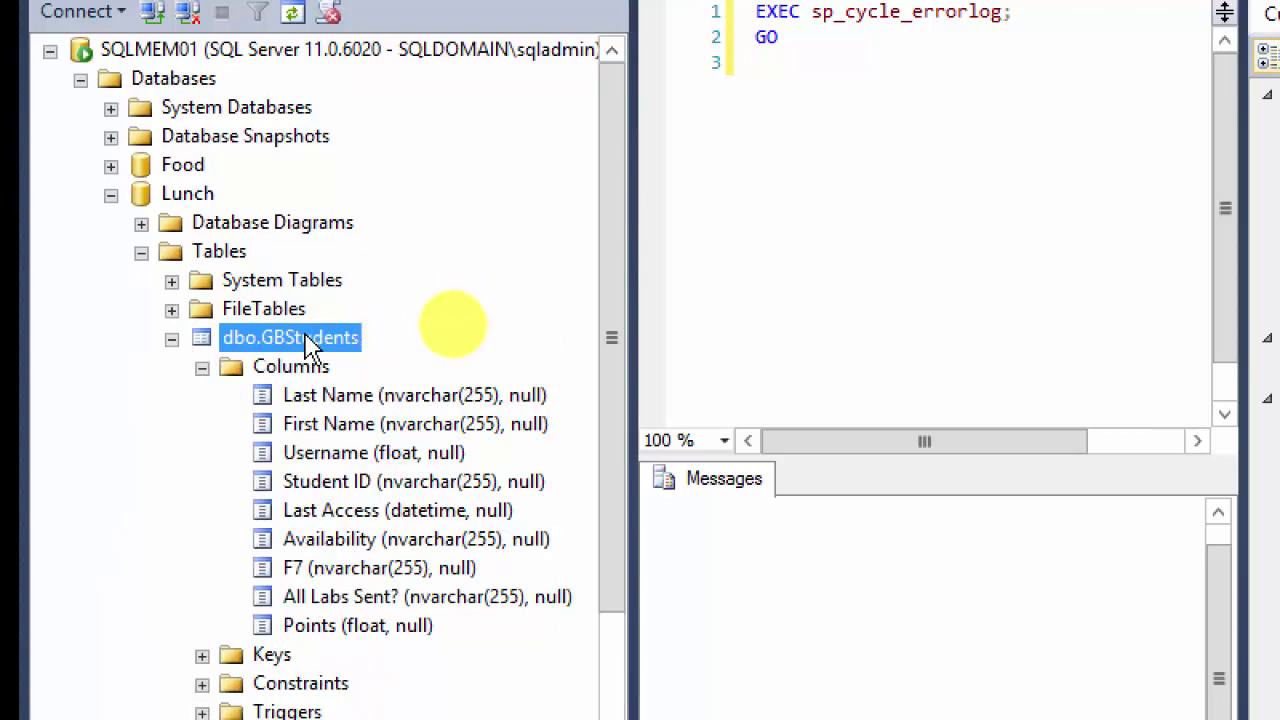
right_click(312, 342)
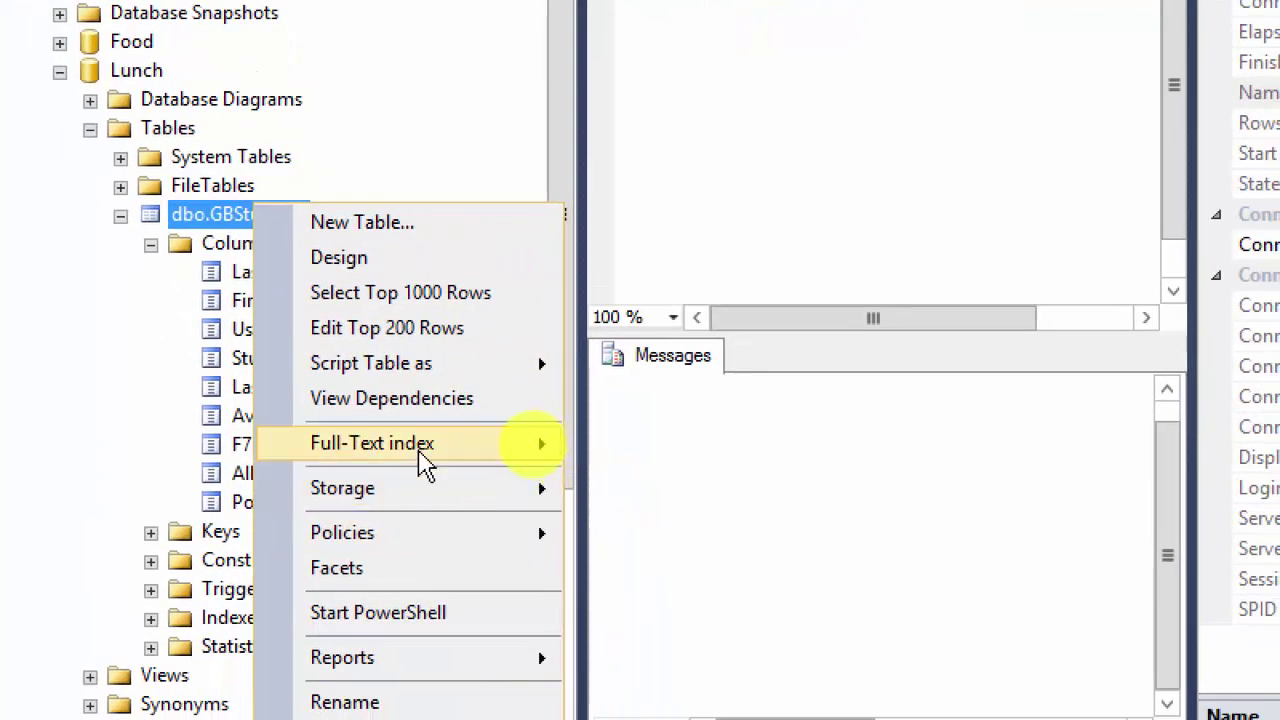
mouse_move(468, 573)
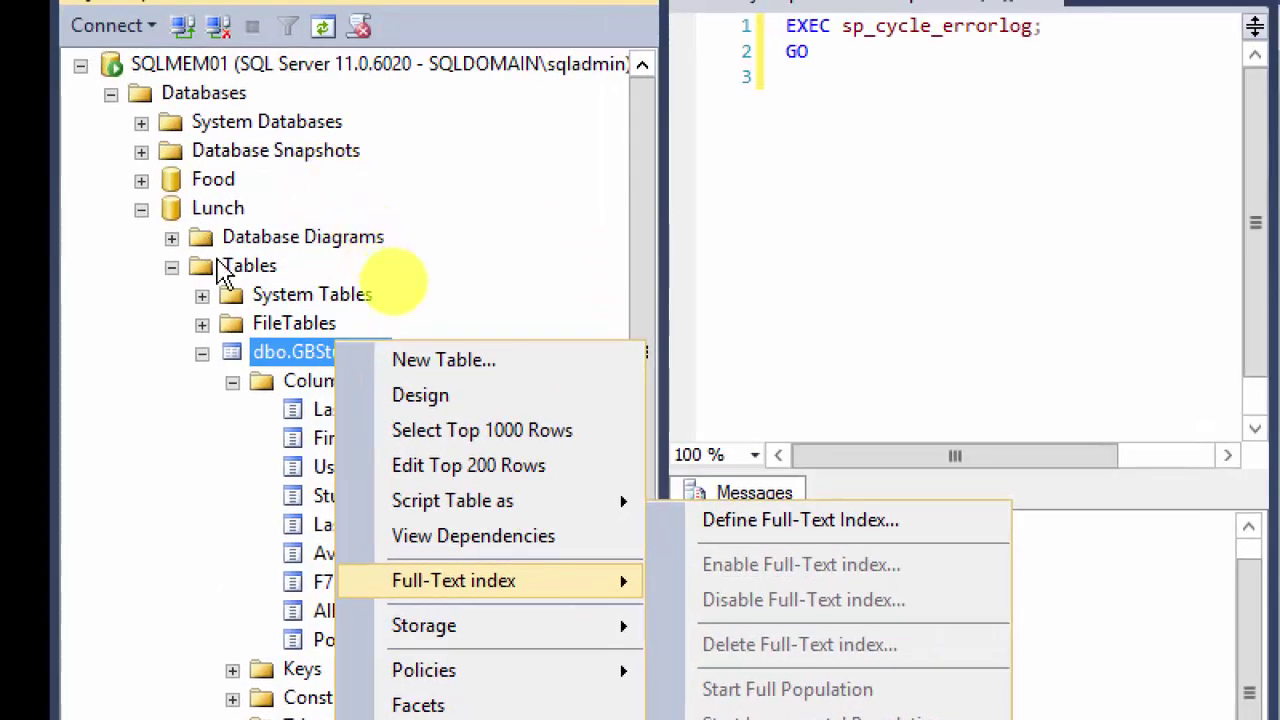
Step: Look over the right-click actions of Lunch, SQLMEM01, the Databases folder and the Columns folder
right_click(220, 212)
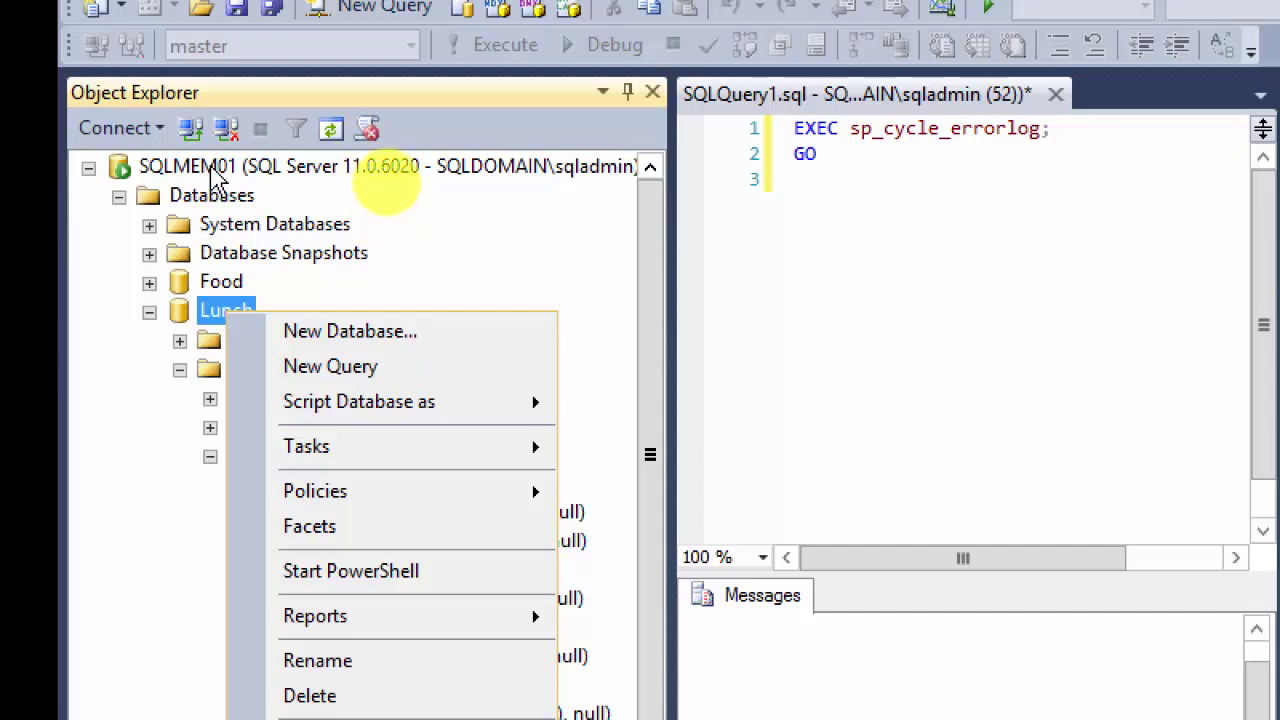
right_click(212, 170)
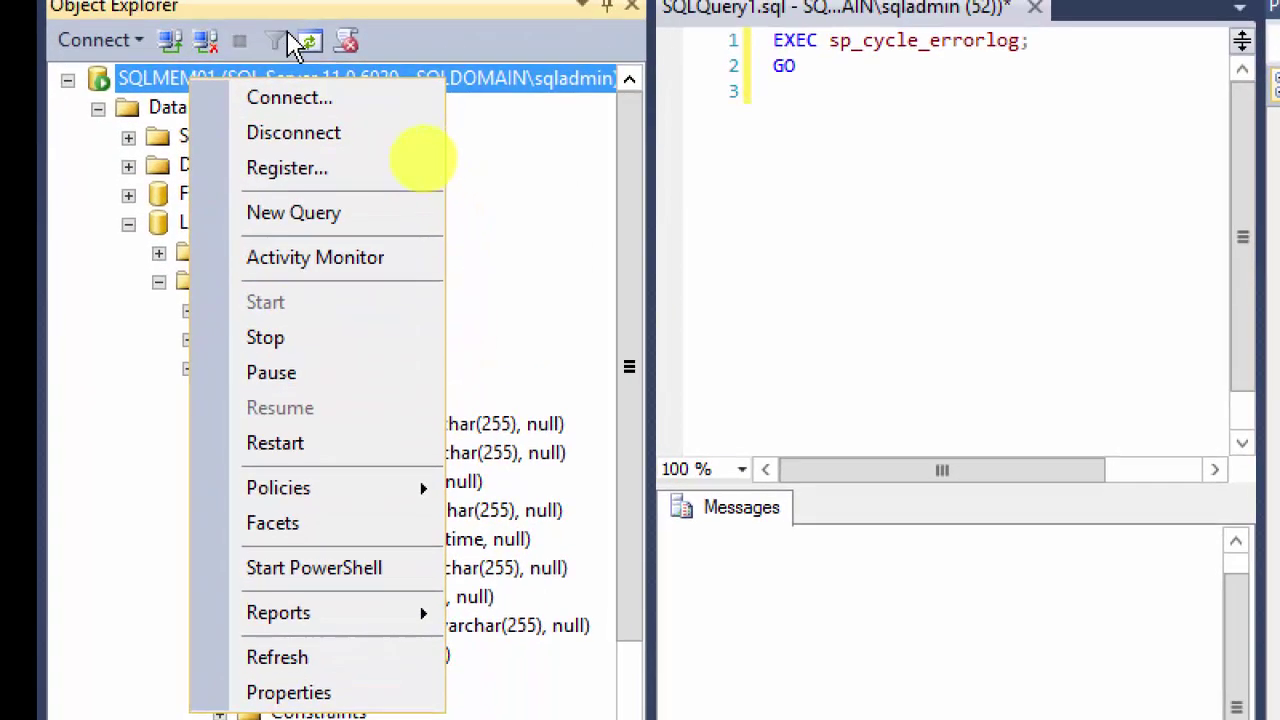
click(148, 78)
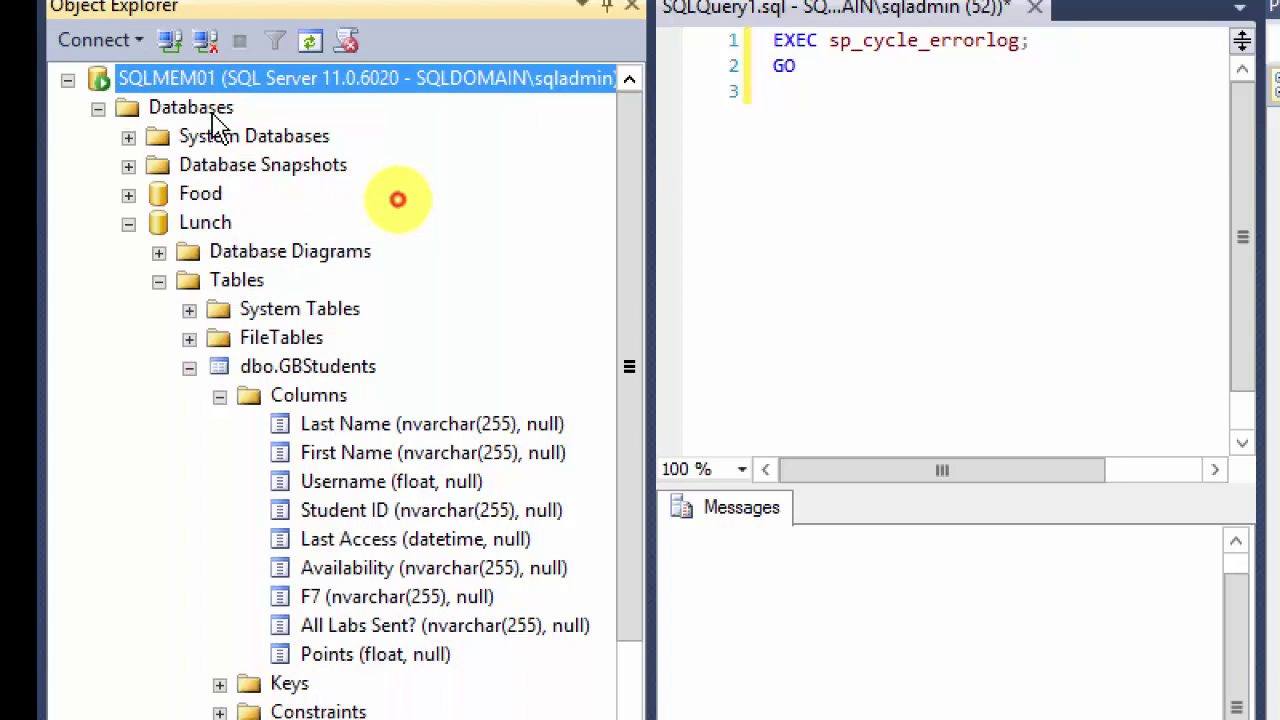
right_click(191, 107)
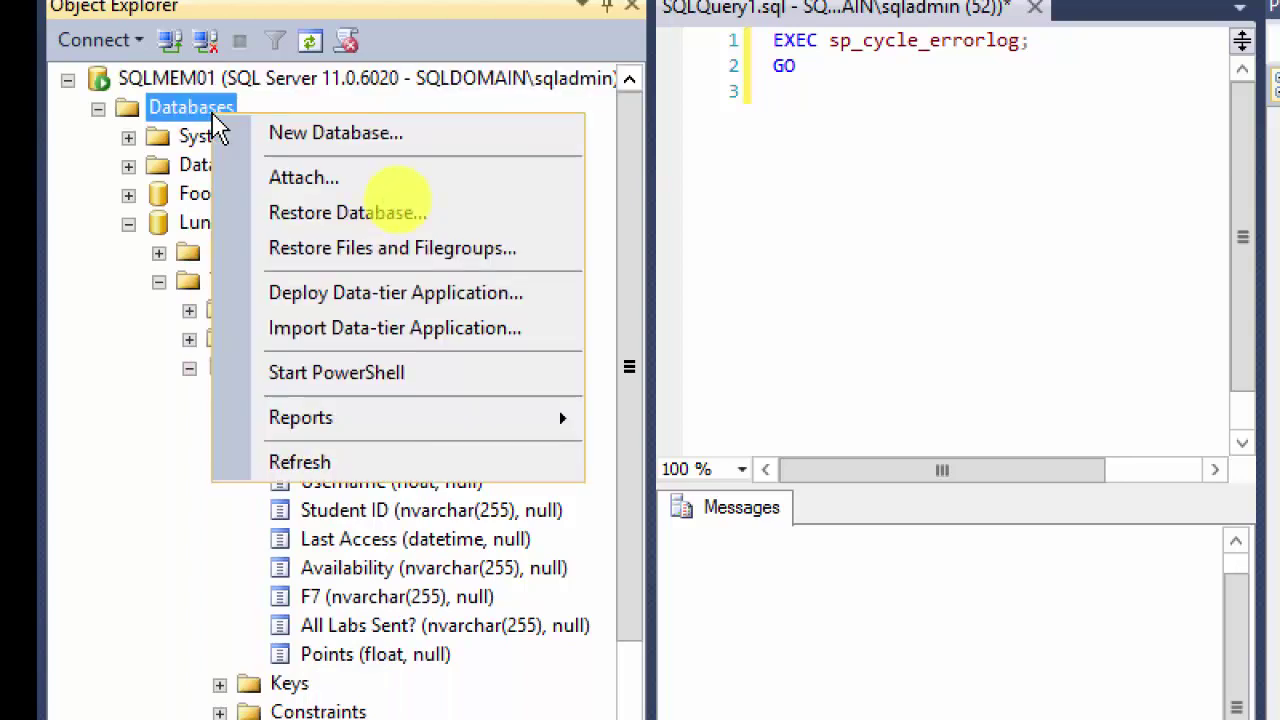
click(94, 520)
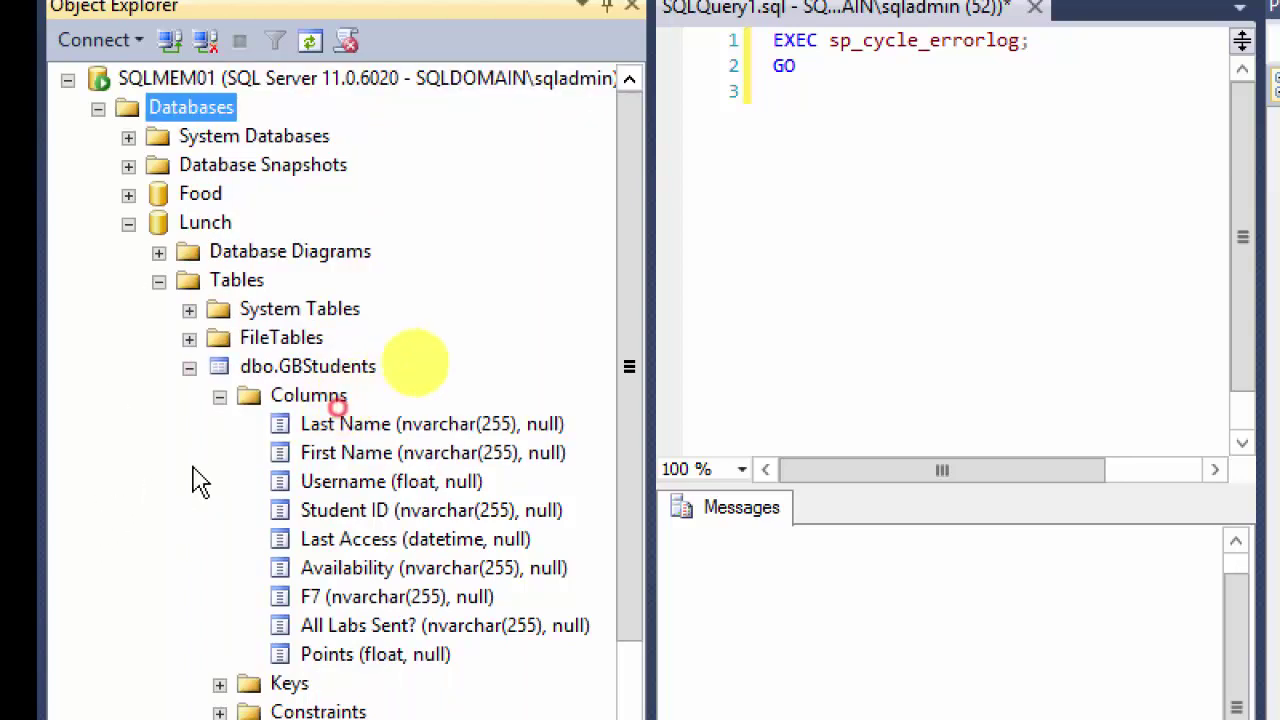
right_click(297, 400)
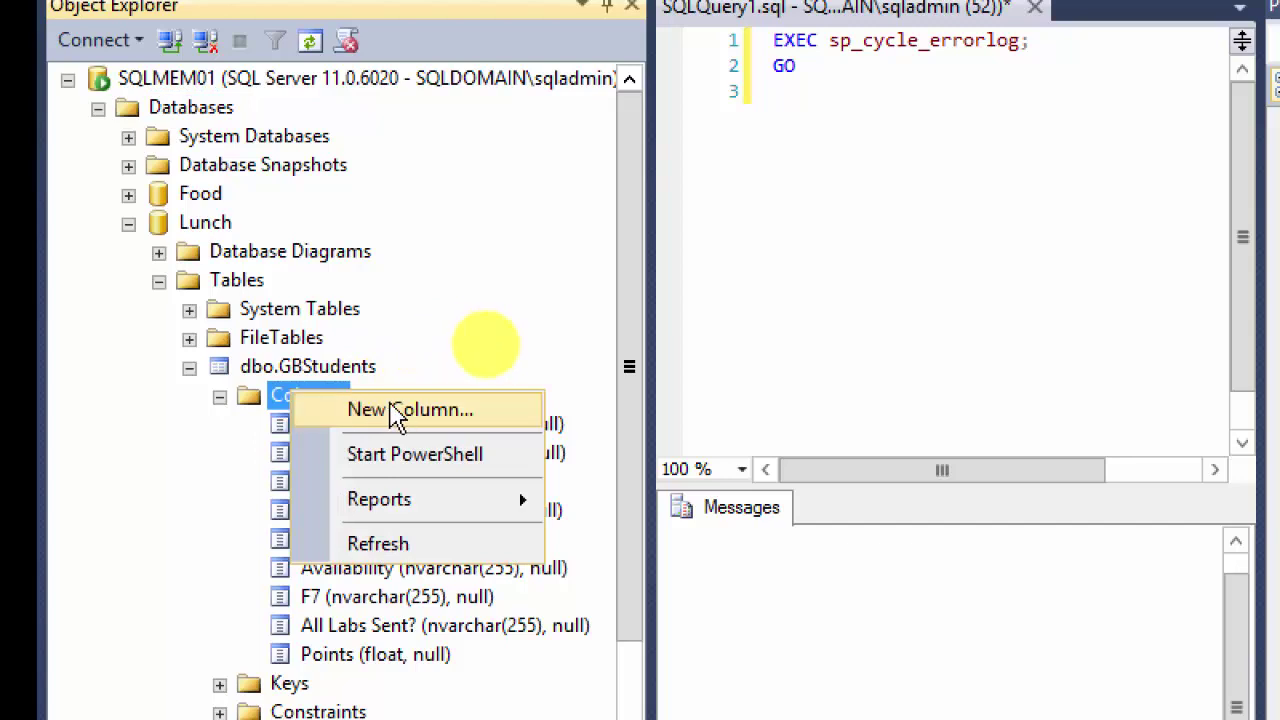
click(255, 368)
Step: Choose Define Full-Text Index from dbo.GBStudents's Full-Text index menu
right_click(315, 372)
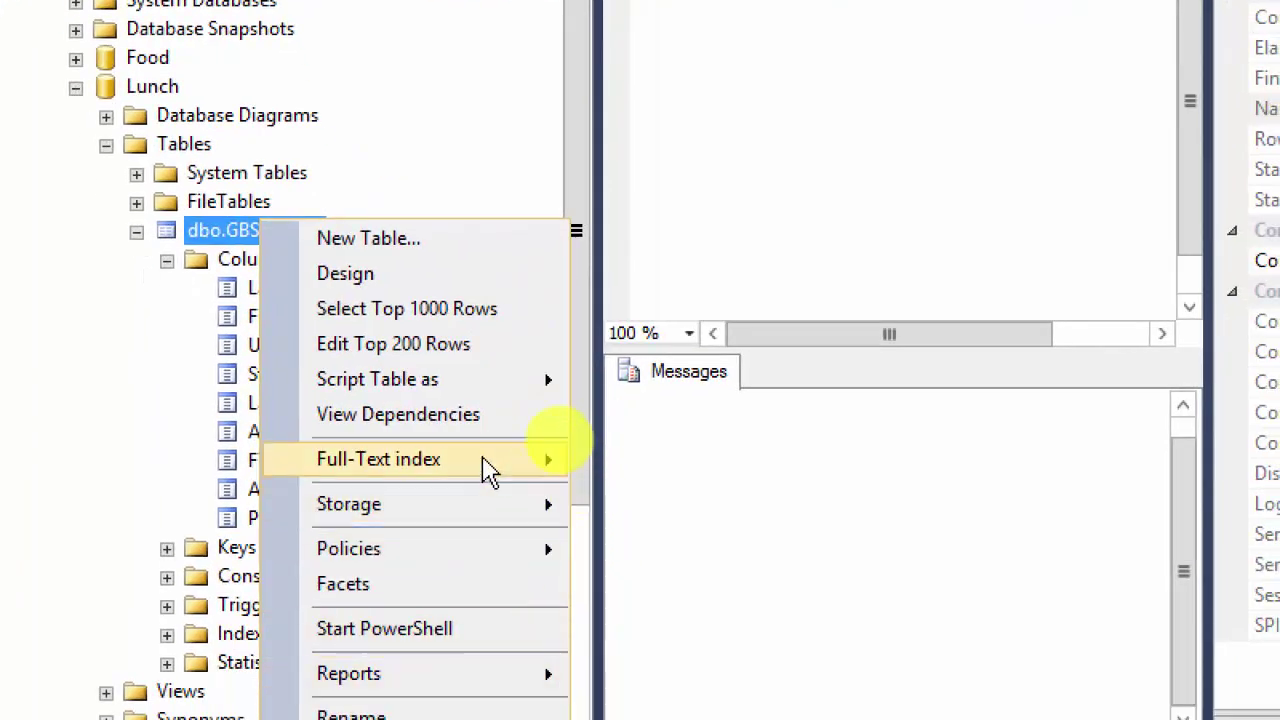
mouse_move(541, 606)
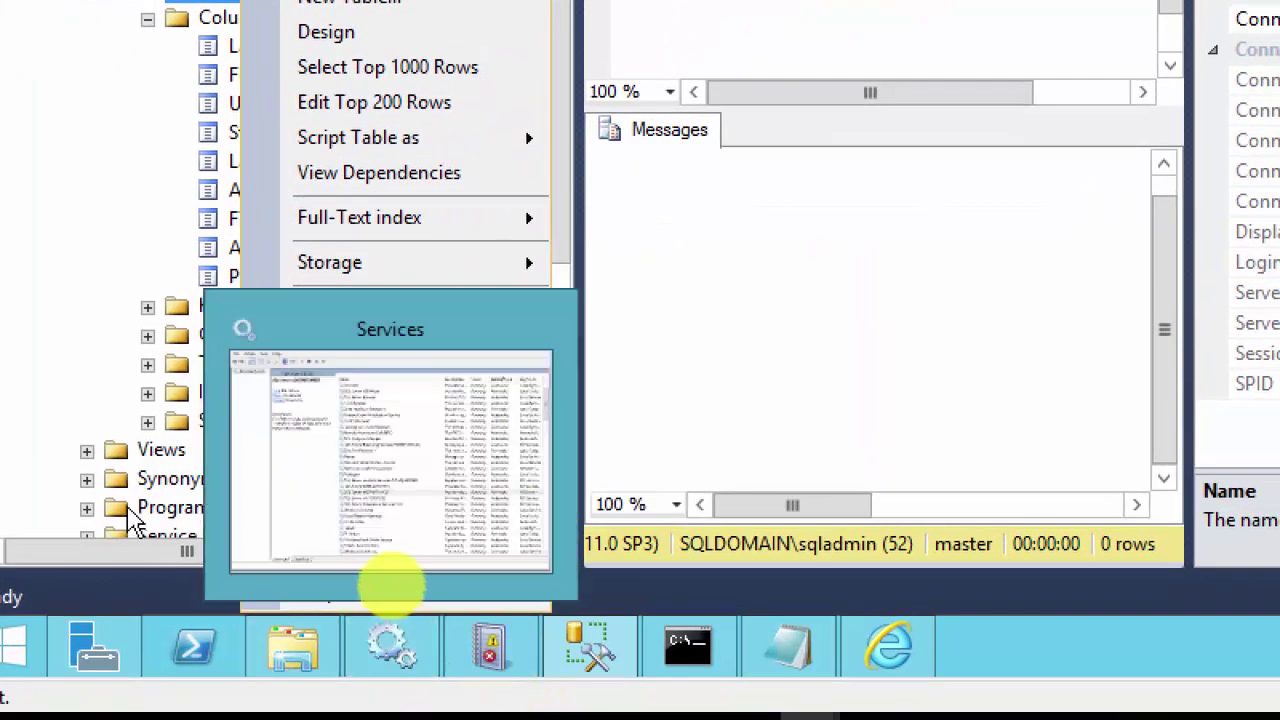
mouse_move(372, 232)
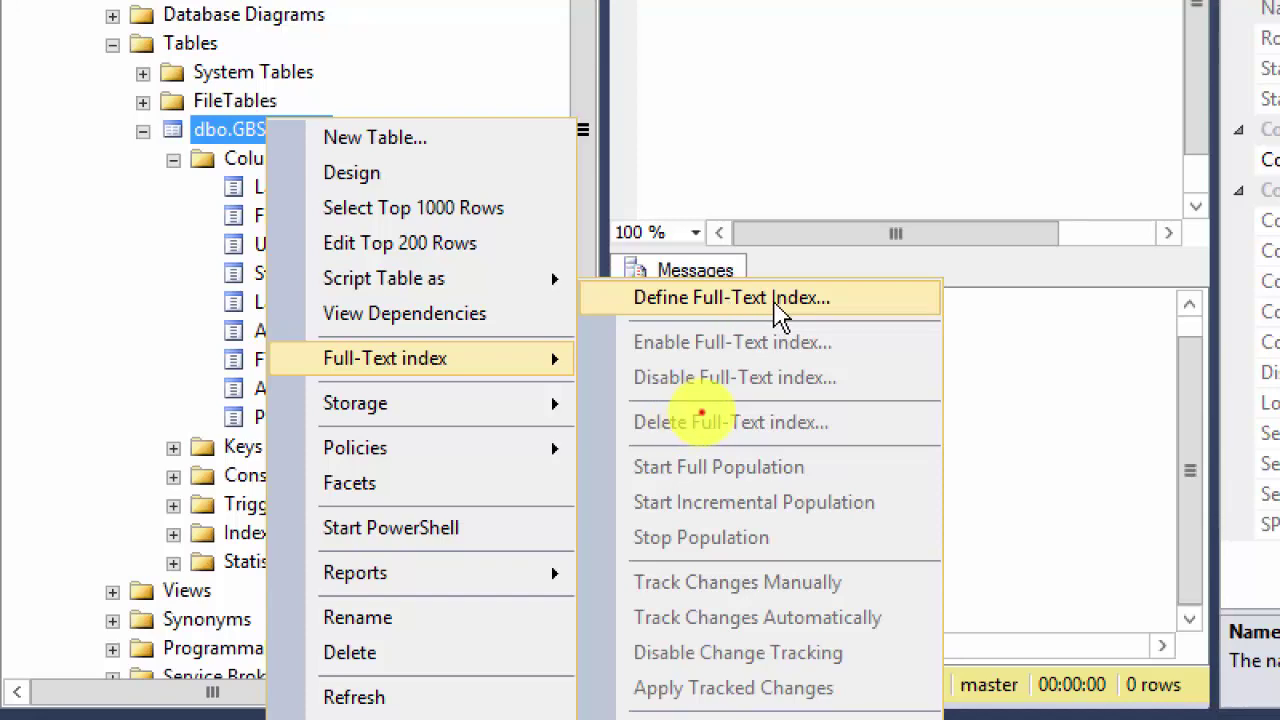
click(780, 315)
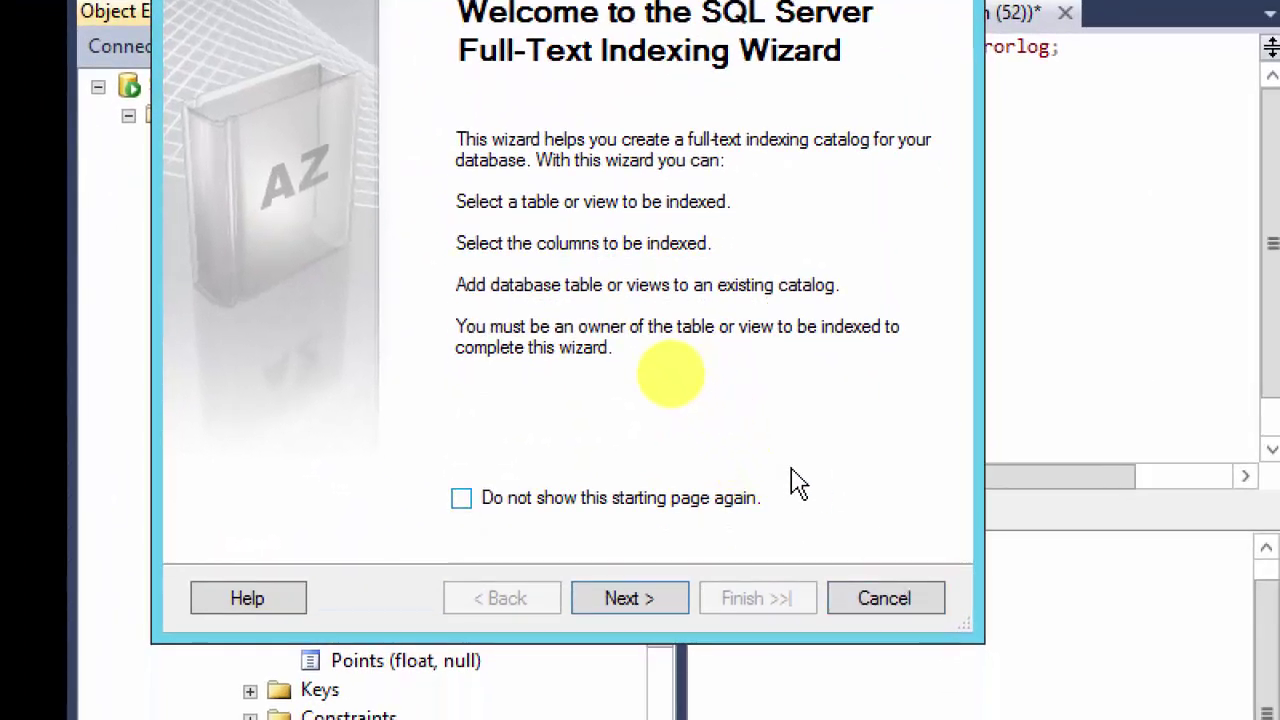
Step: Advance the Full-Text Indexing Wizard, see dbo.GBStudents has no unique index, and cancel it
click(630, 600)
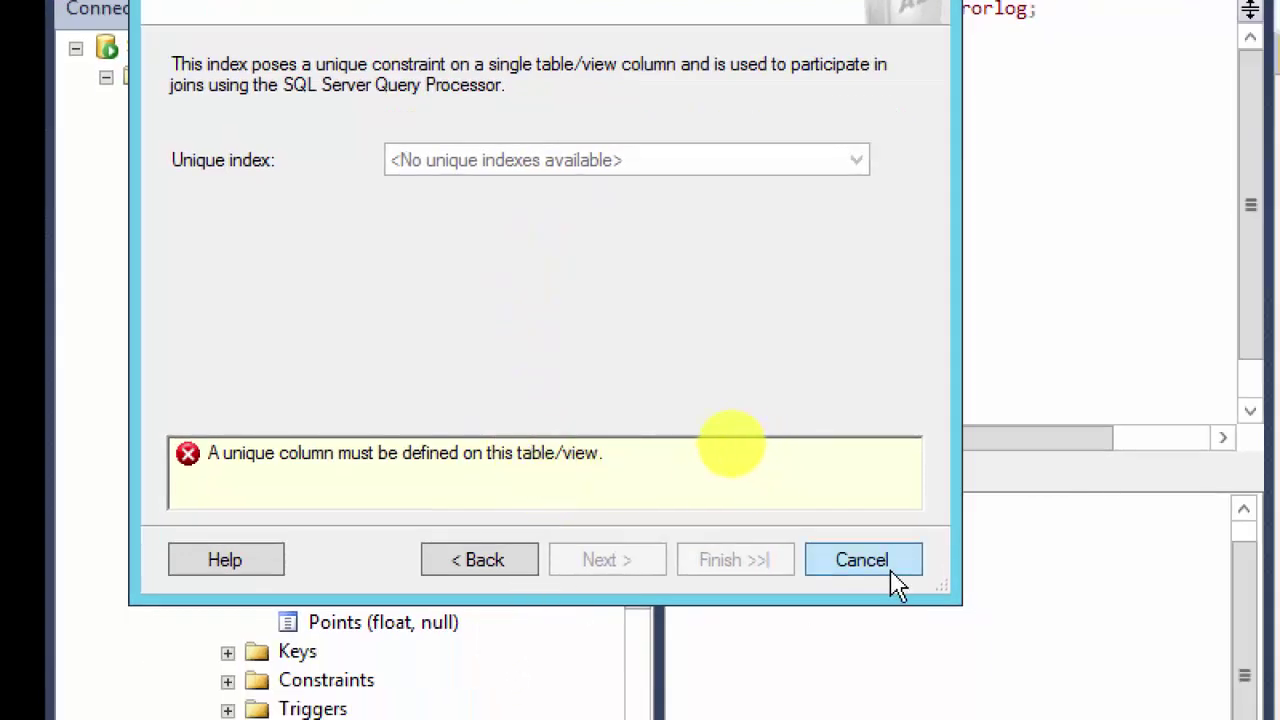
click(885, 643)
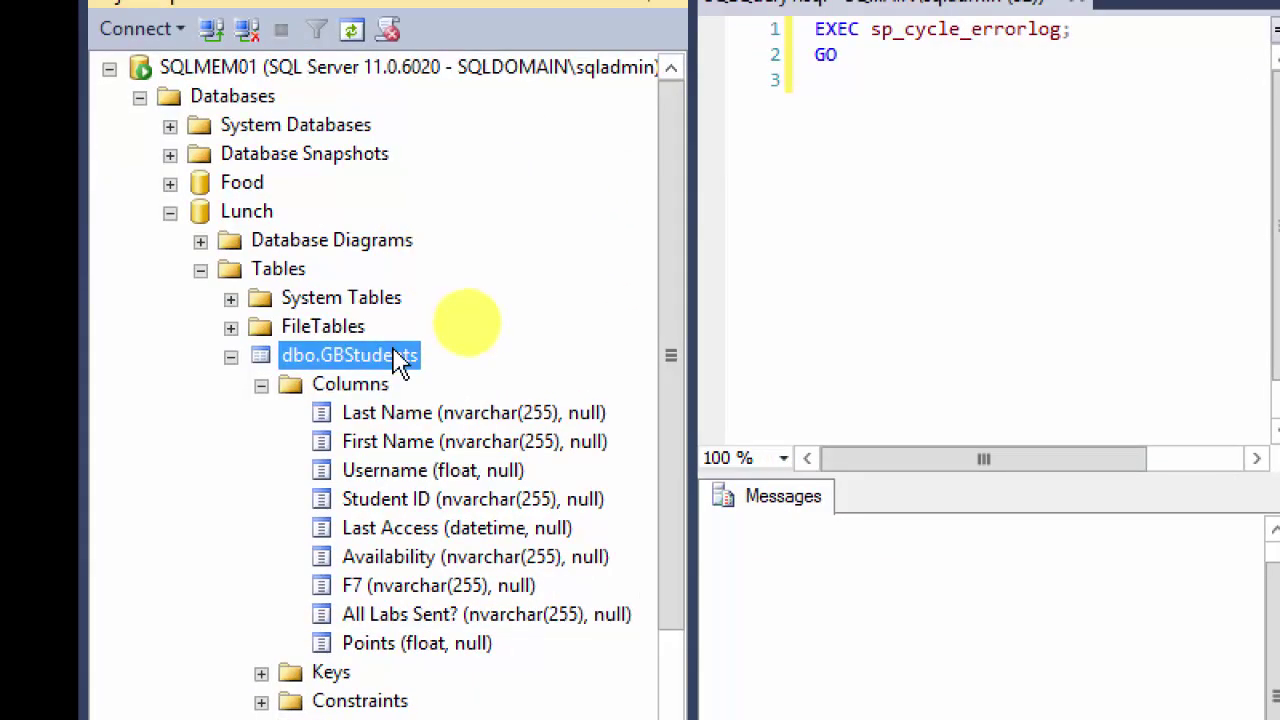
Step: Collapse dbo.GBStudents, Lunch and Food in Object Explorer, and expand Test Database to show its folders
click(231, 356)
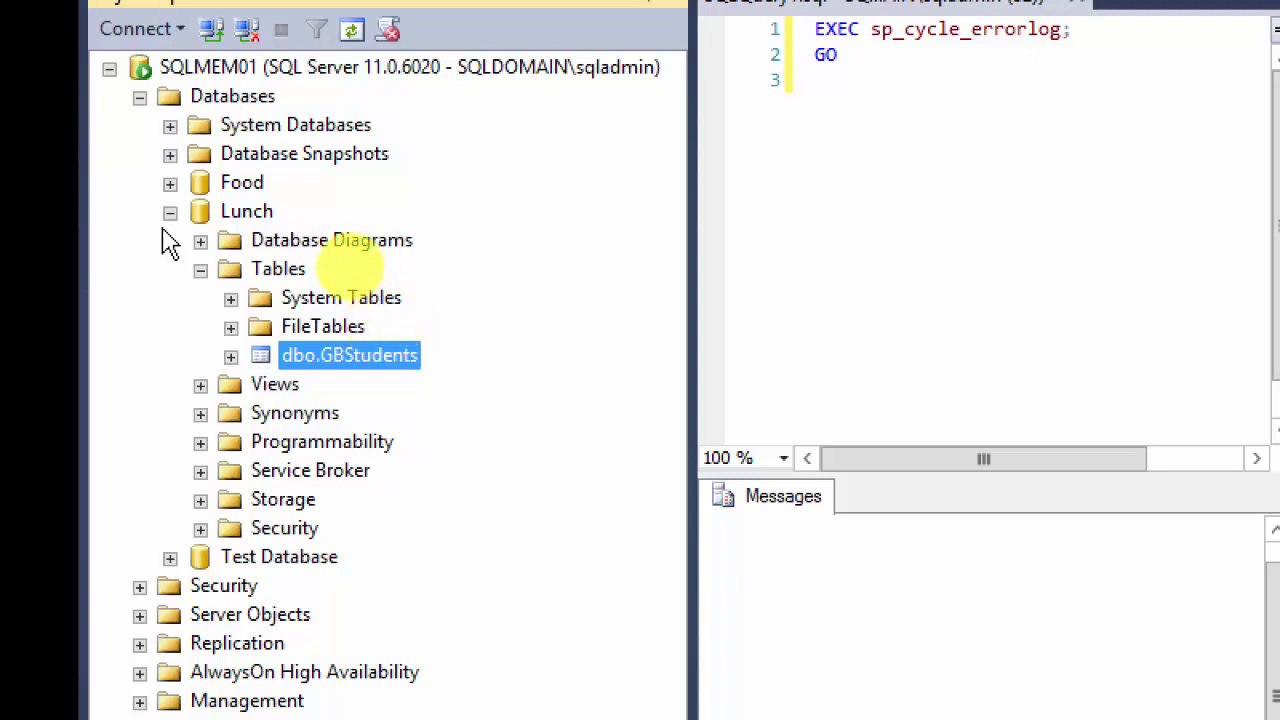
click(170, 183)
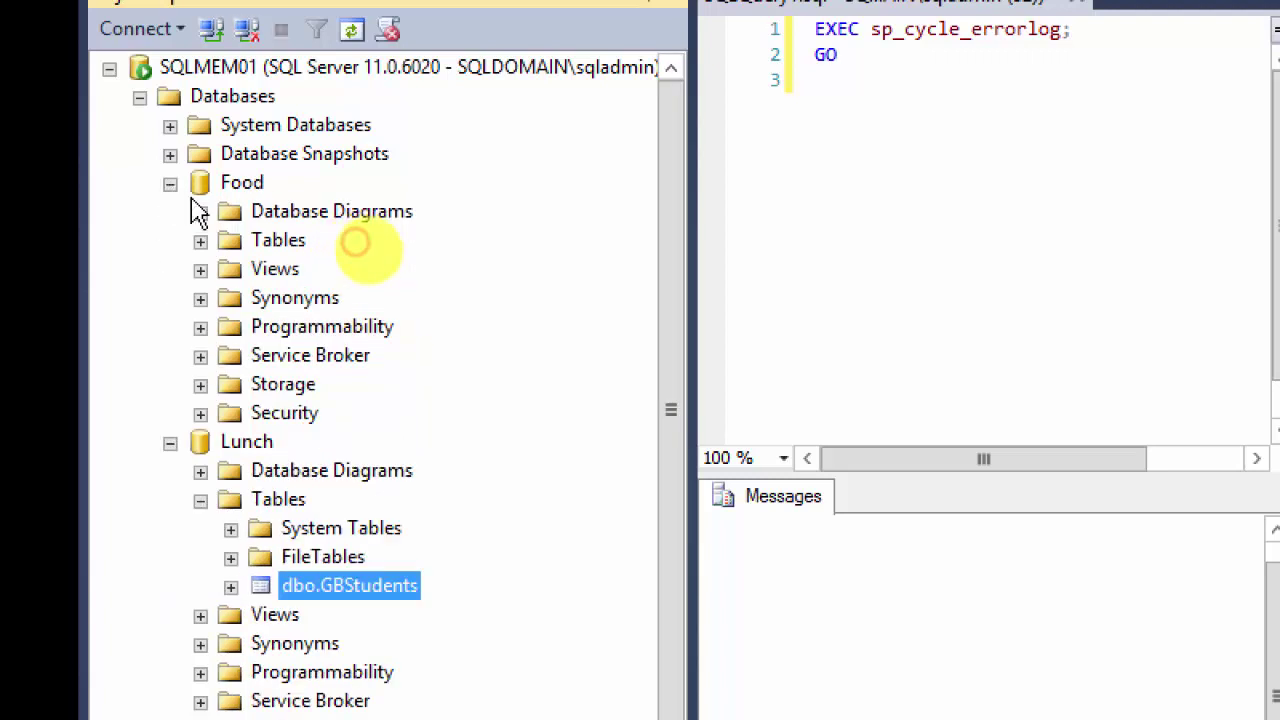
click(200, 241)
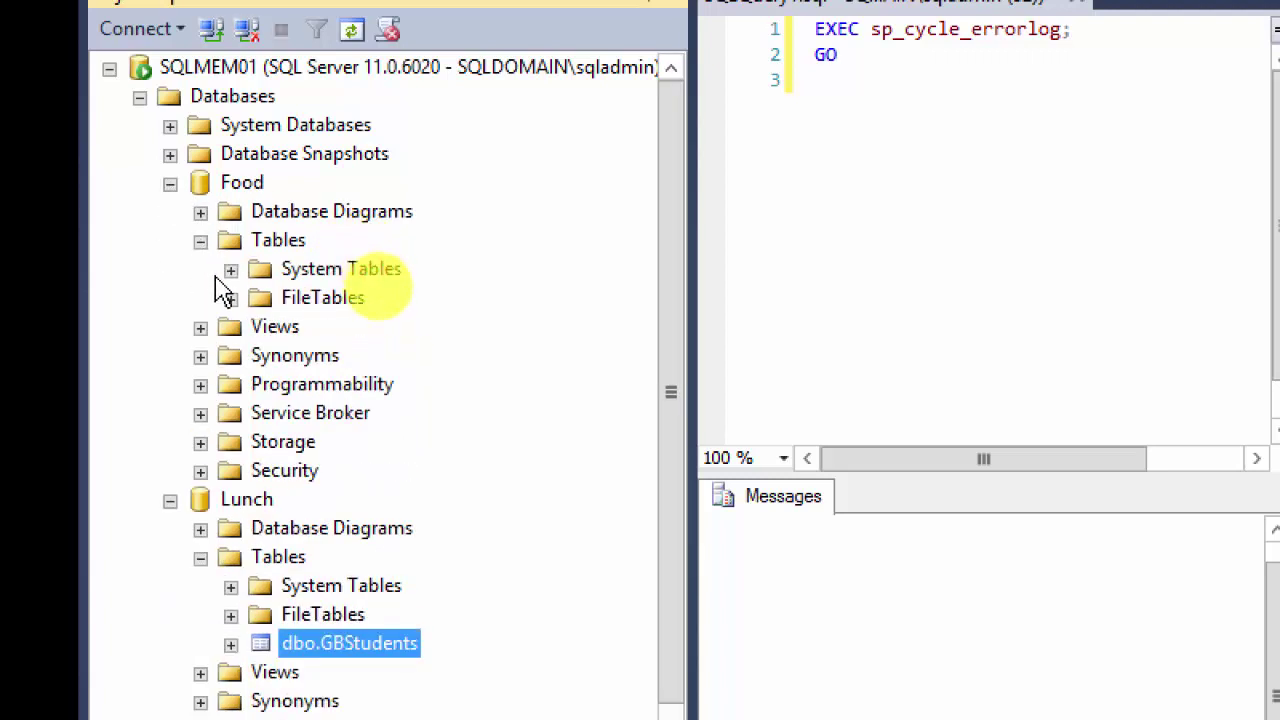
click(200, 241)
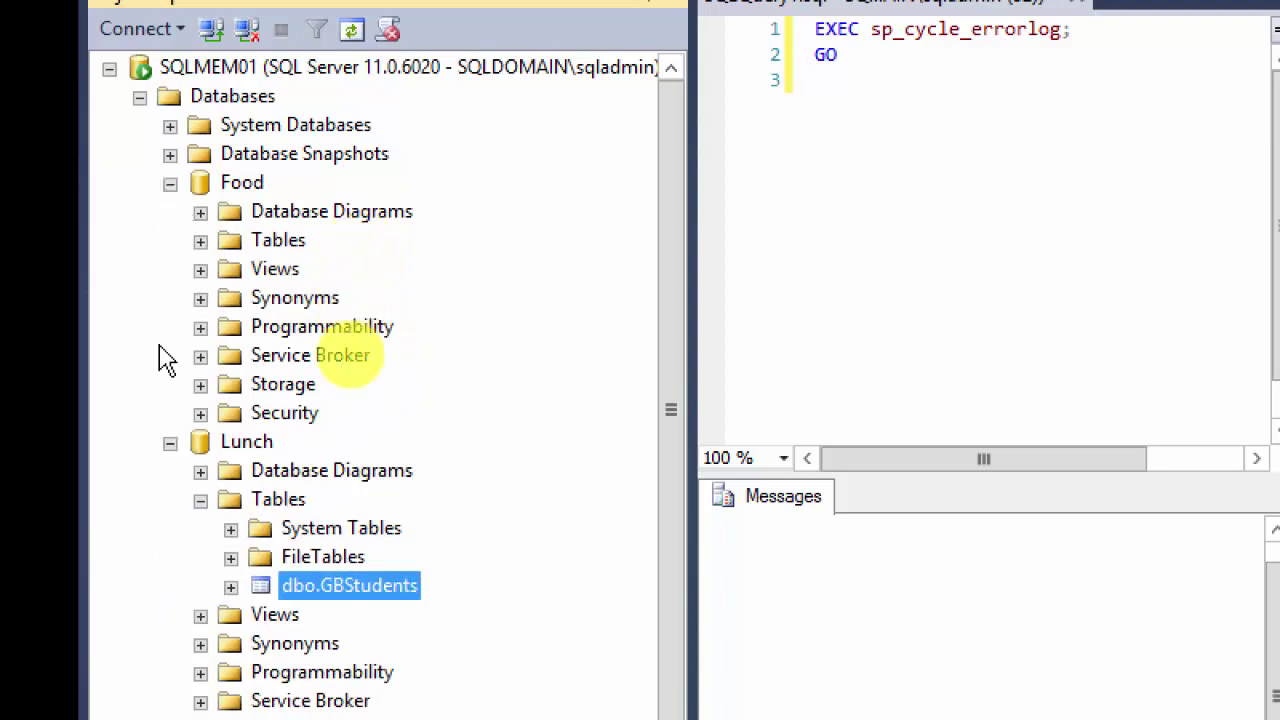
click(170, 443)
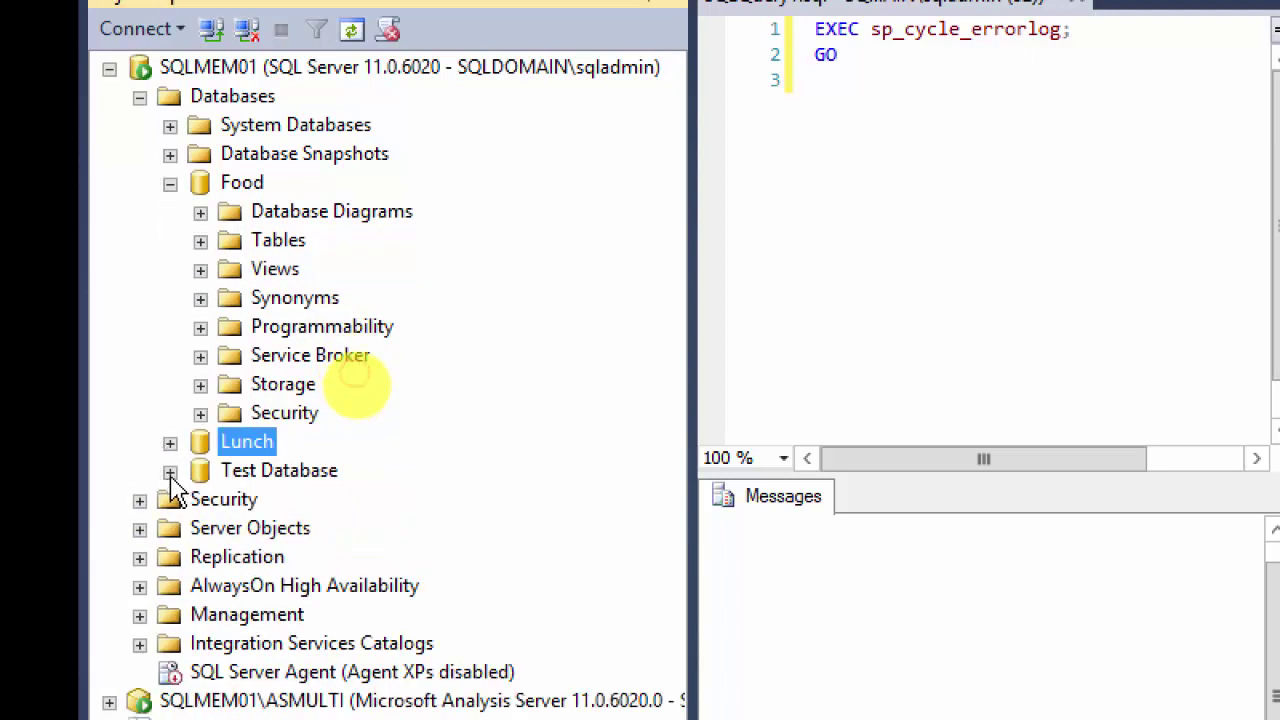
click(170, 471)
click(200, 528)
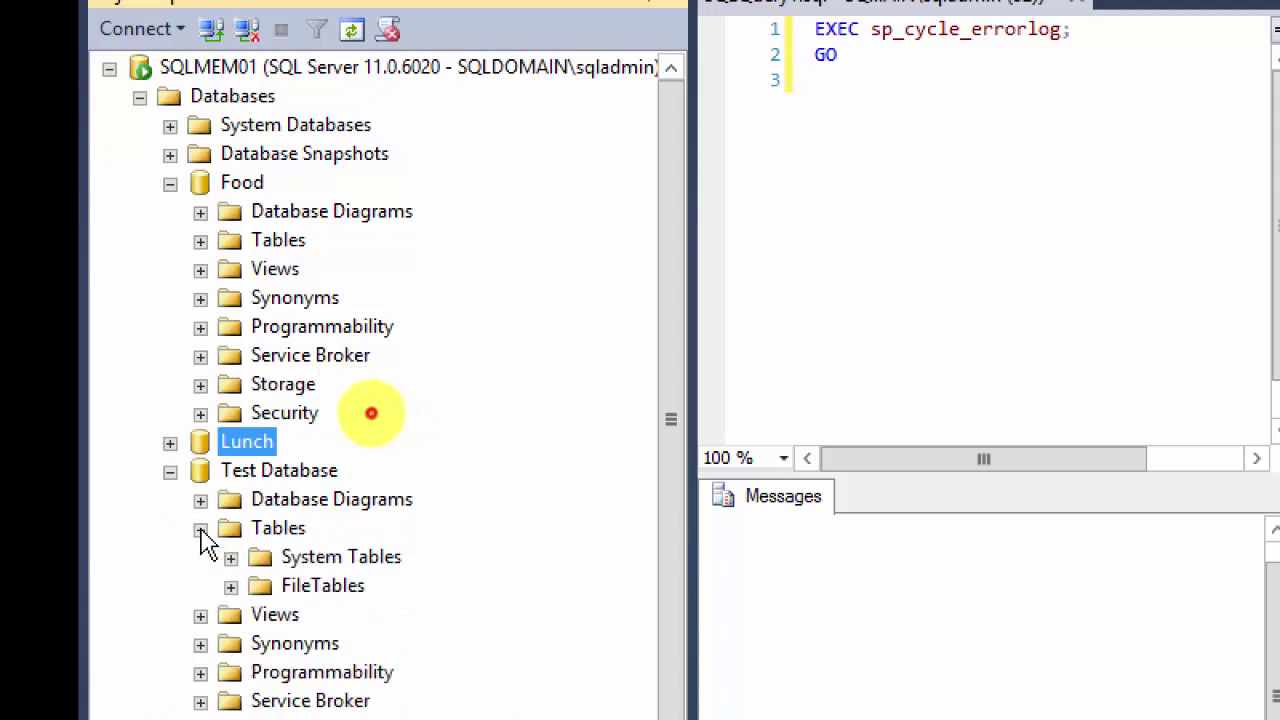
click(200, 528)
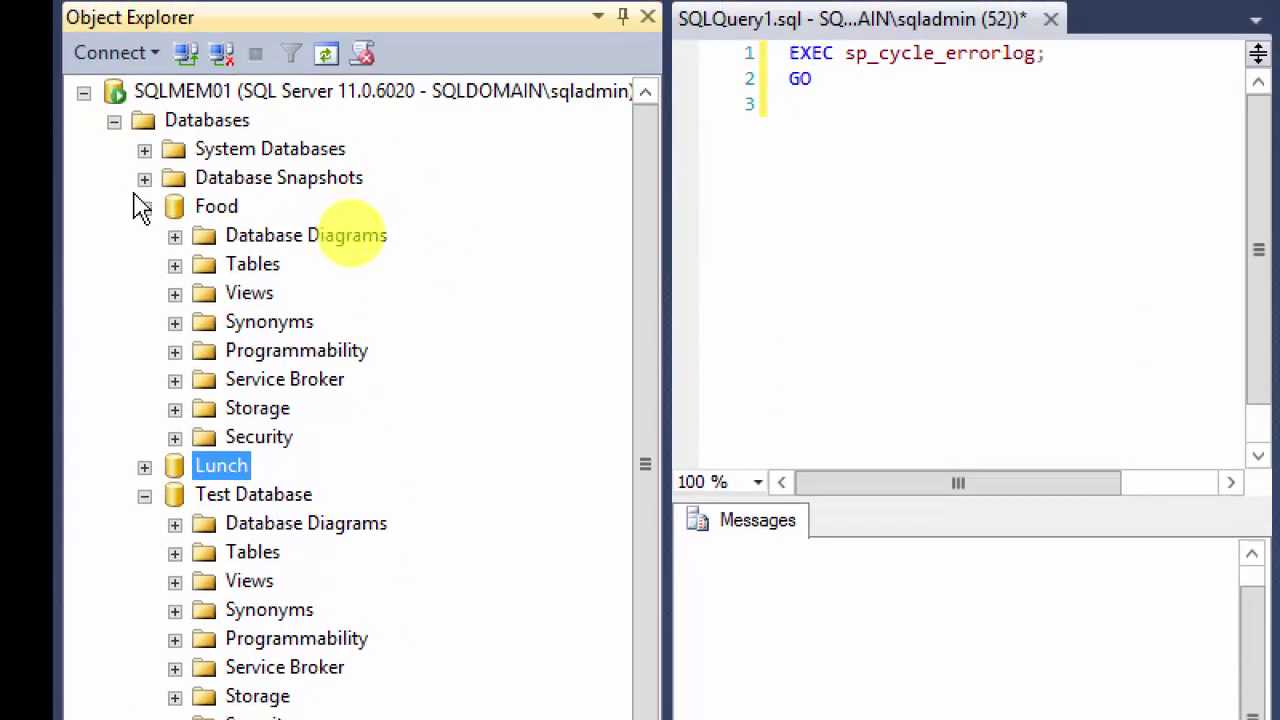
click(173, 34)
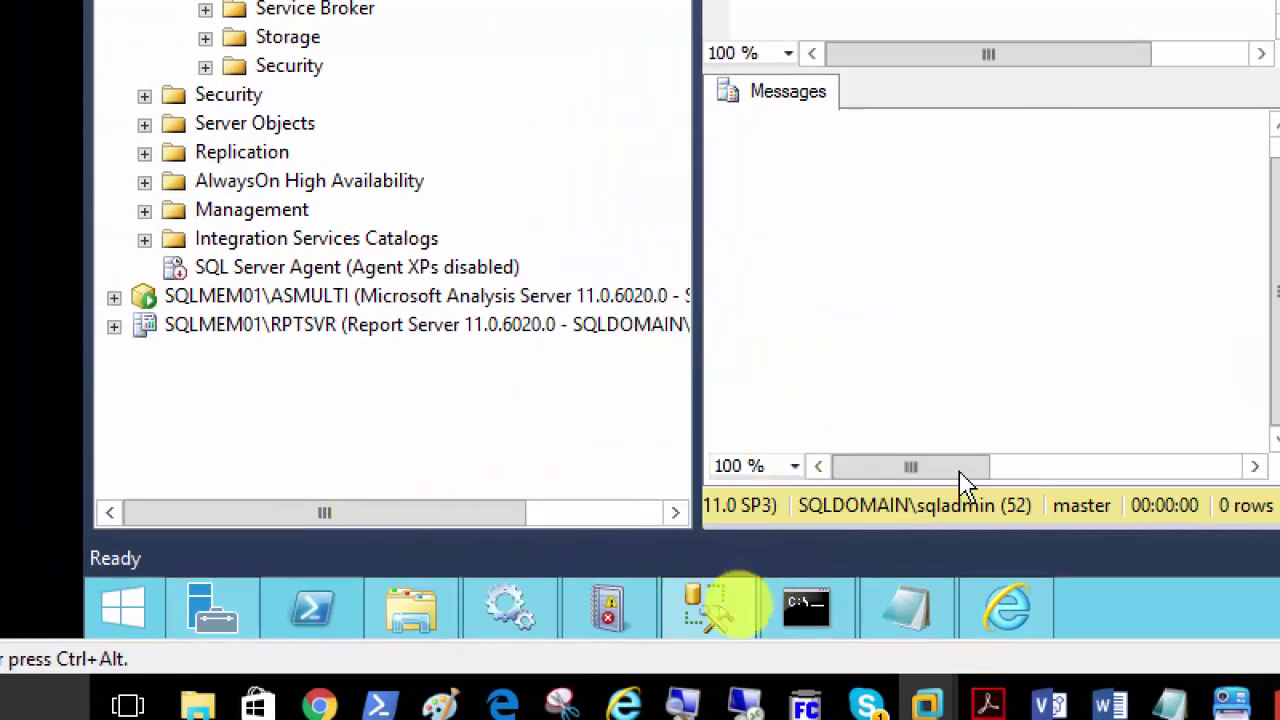
mouse_move(734, 683)
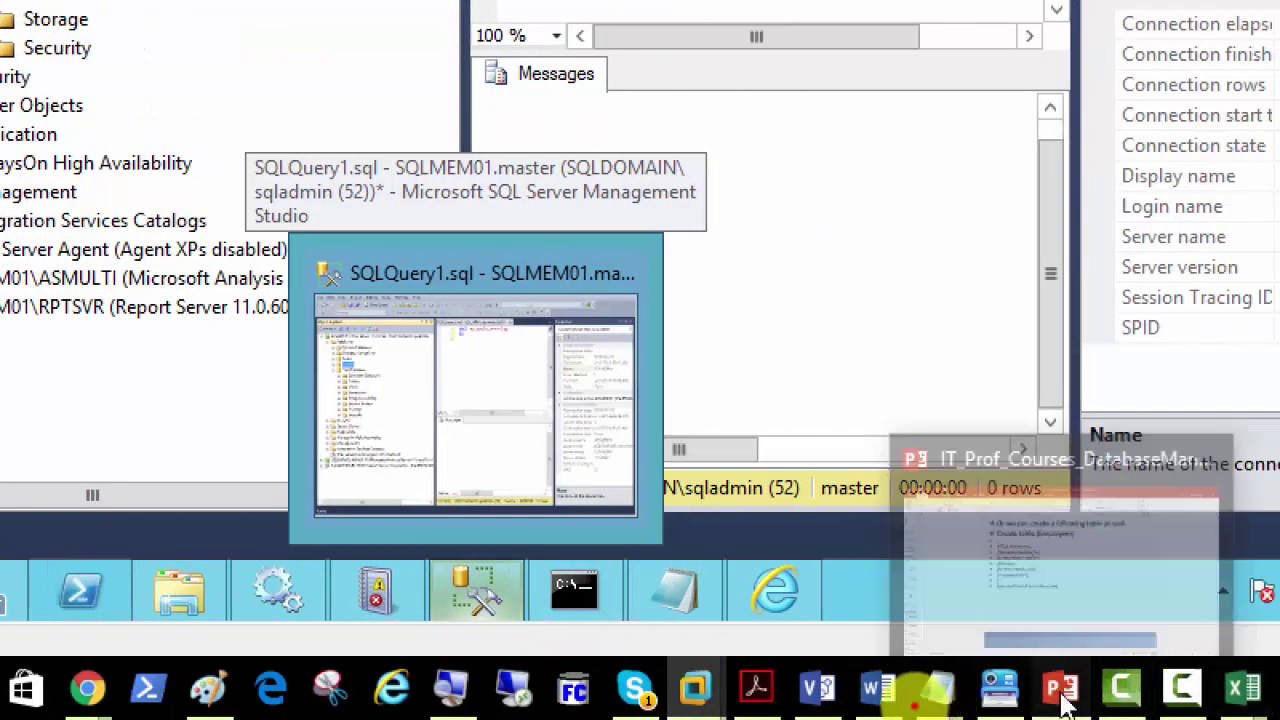
Step: In PowerPoint slide 46, select the SQL from Create table [Employees] to the last line
click(1062, 690)
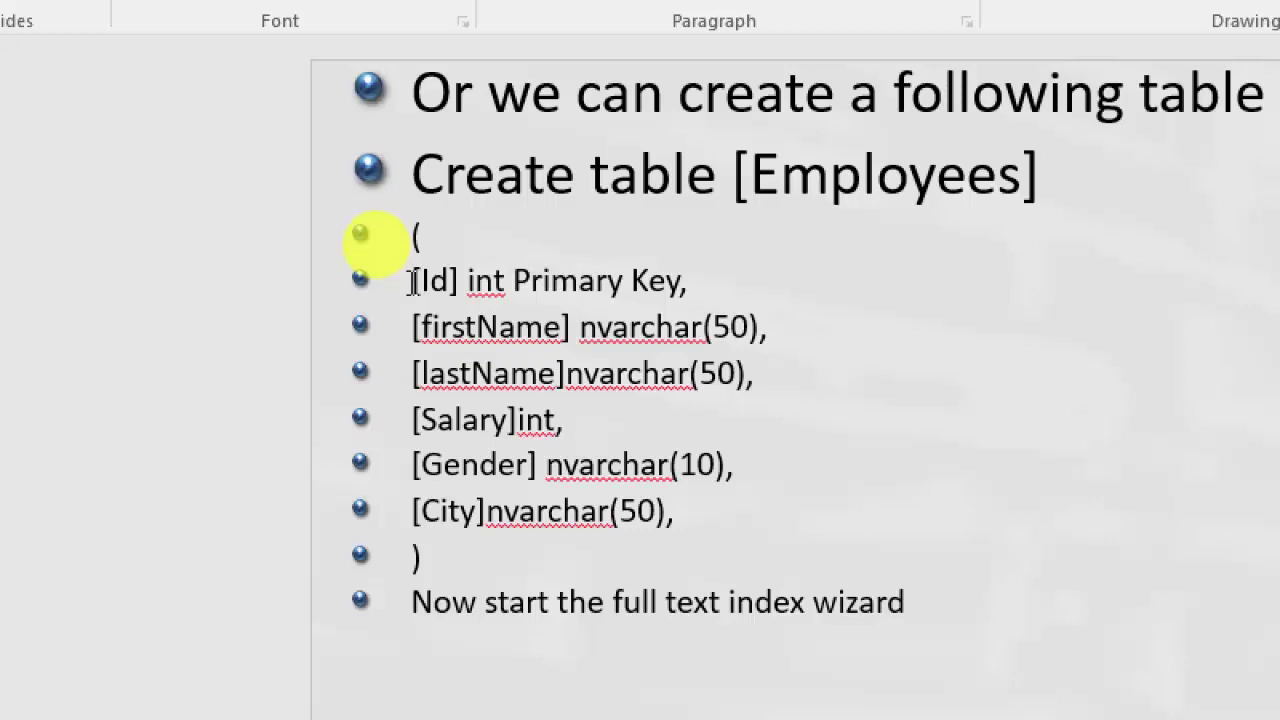
drag(691, 281, 403, 286)
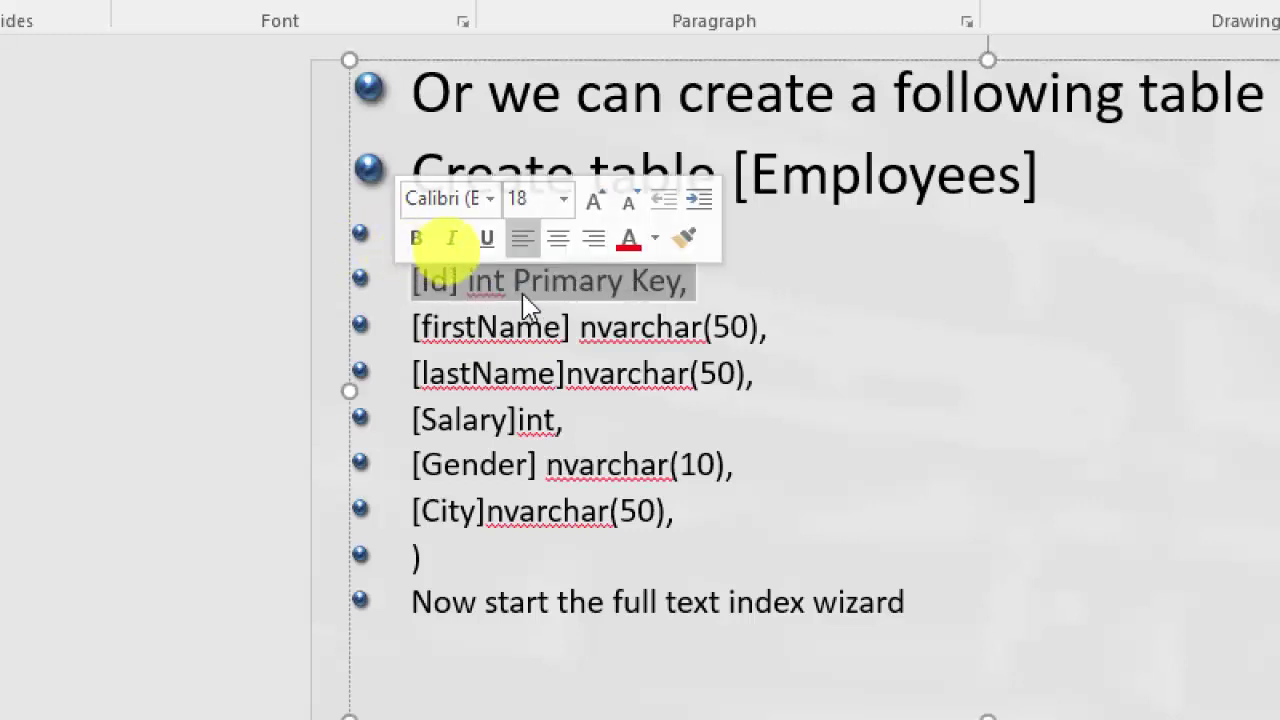
click(700, 283)
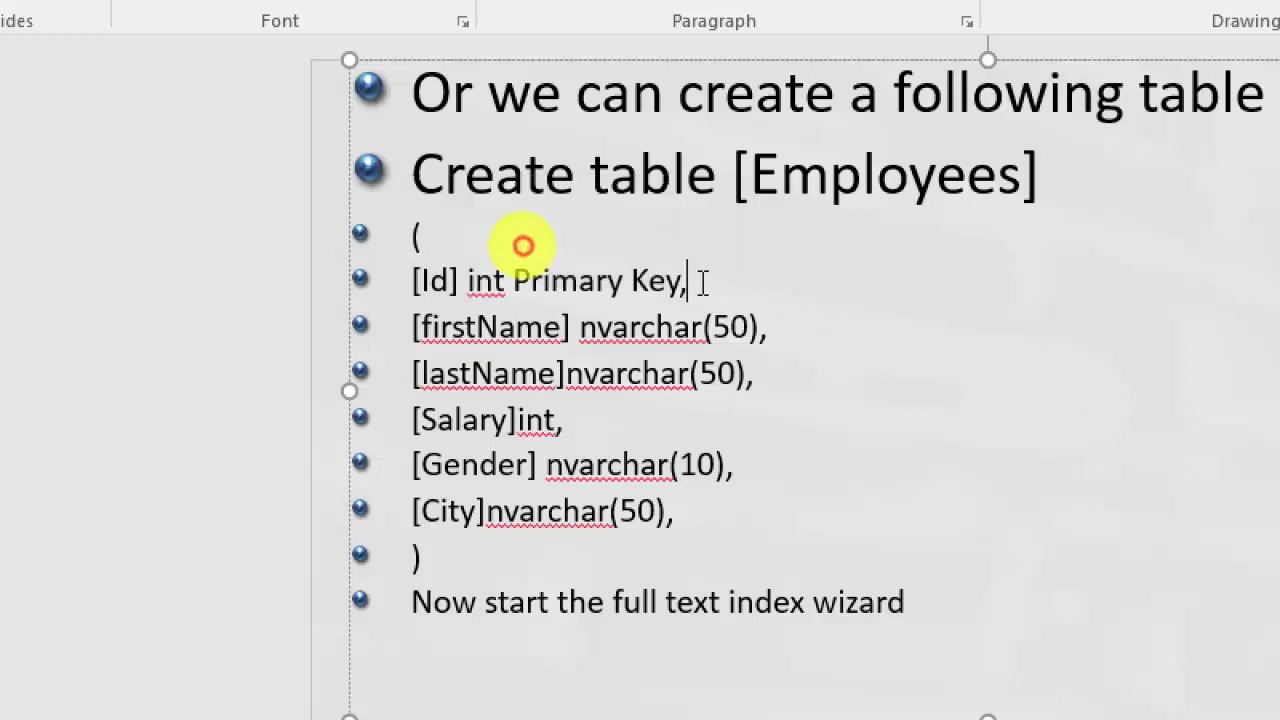
drag(700, 283, 403, 277)
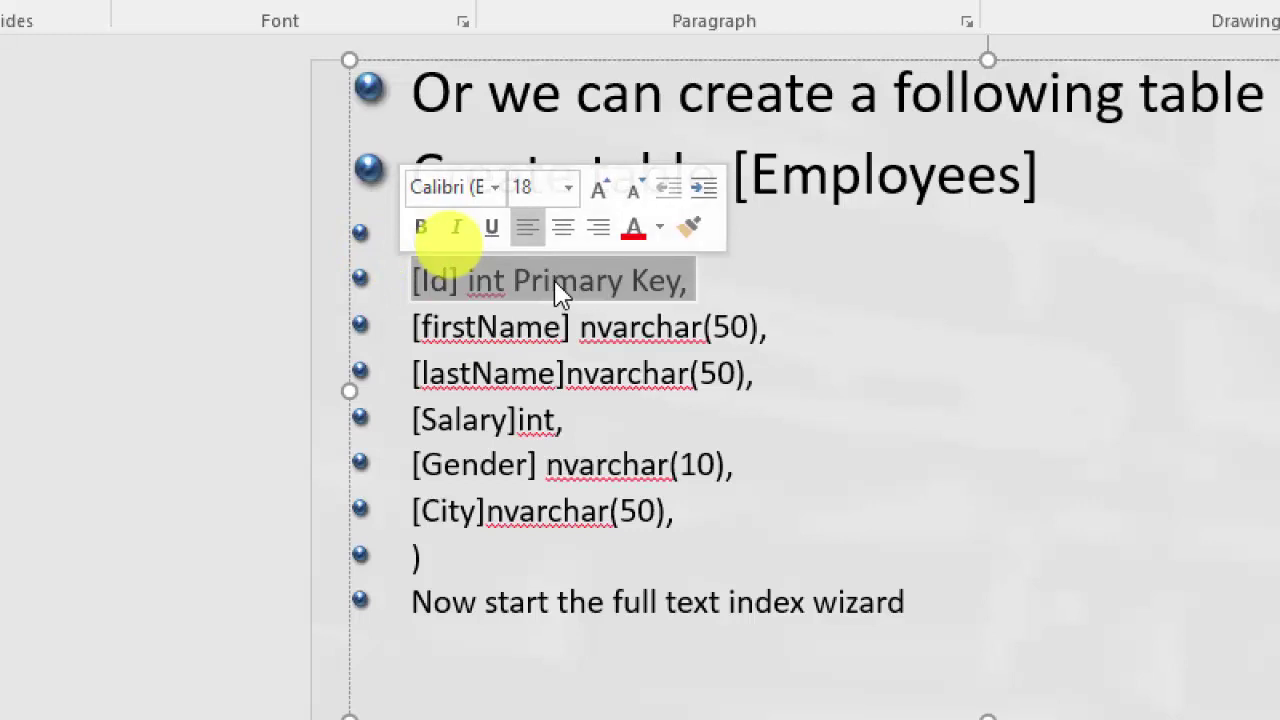
click(706, 281)
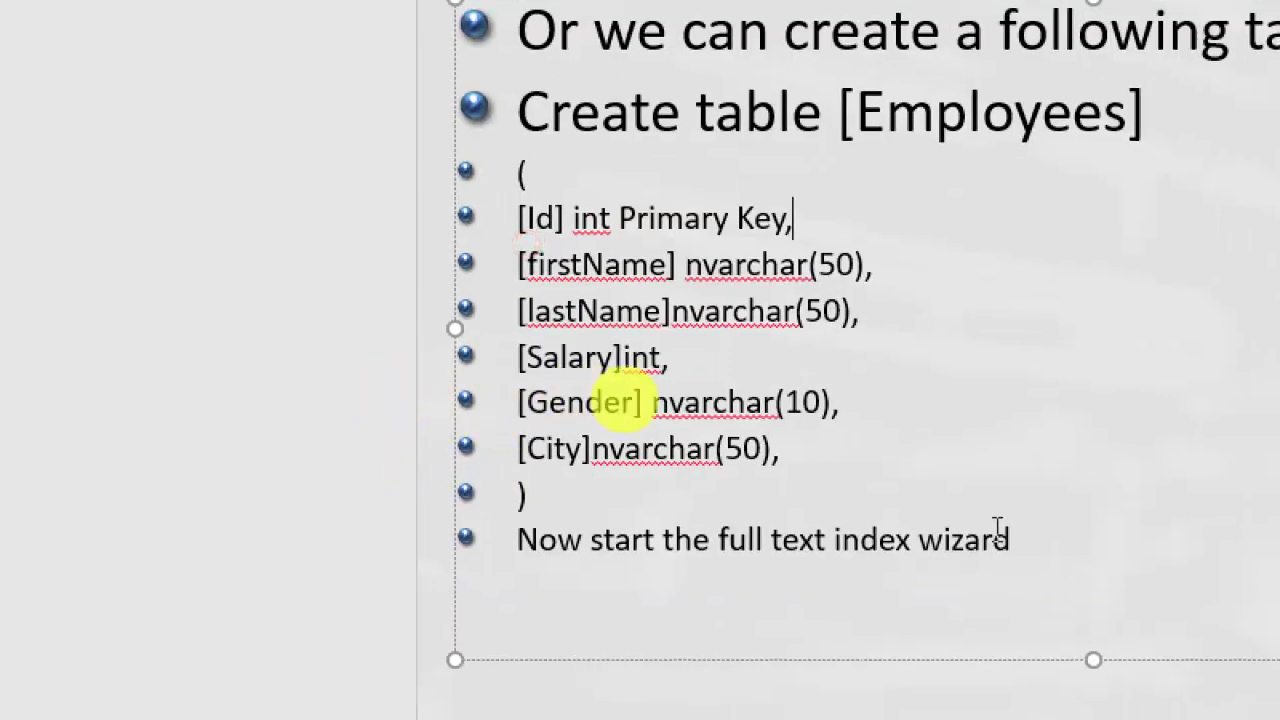
click(1018, 545)
drag(1018, 545, 516, 180)
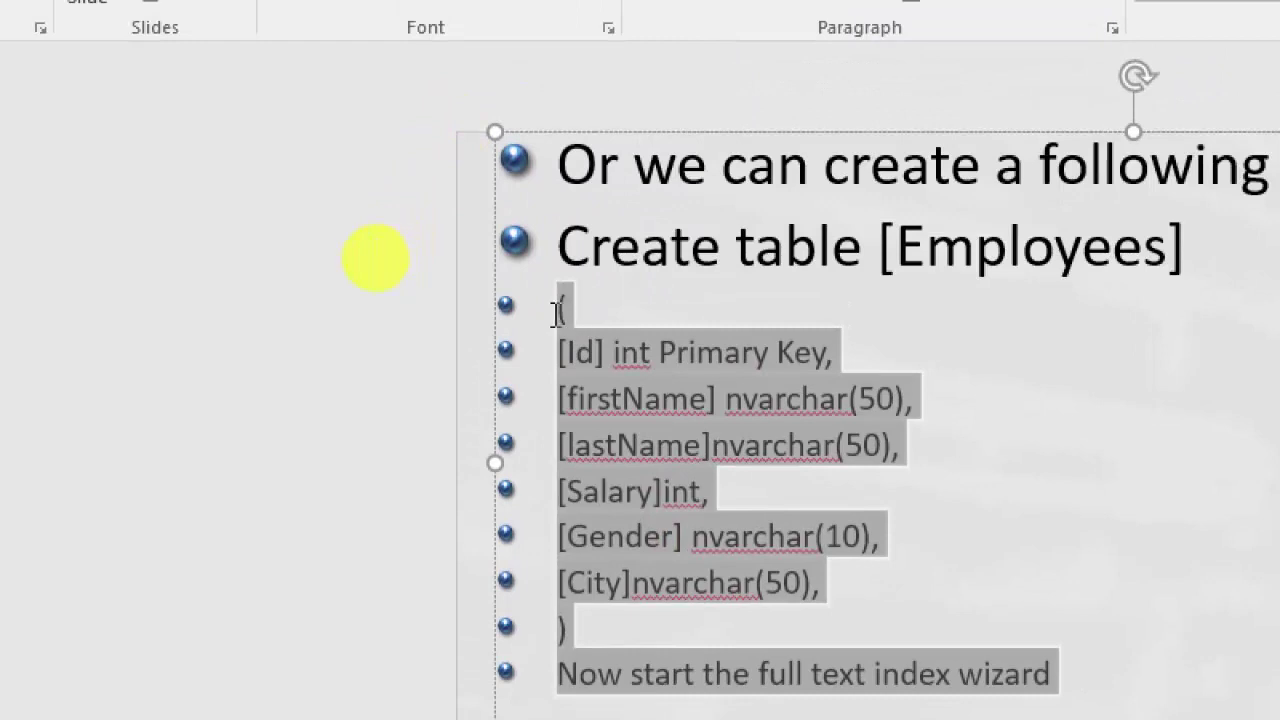
drag(557, 313, 575, 188)
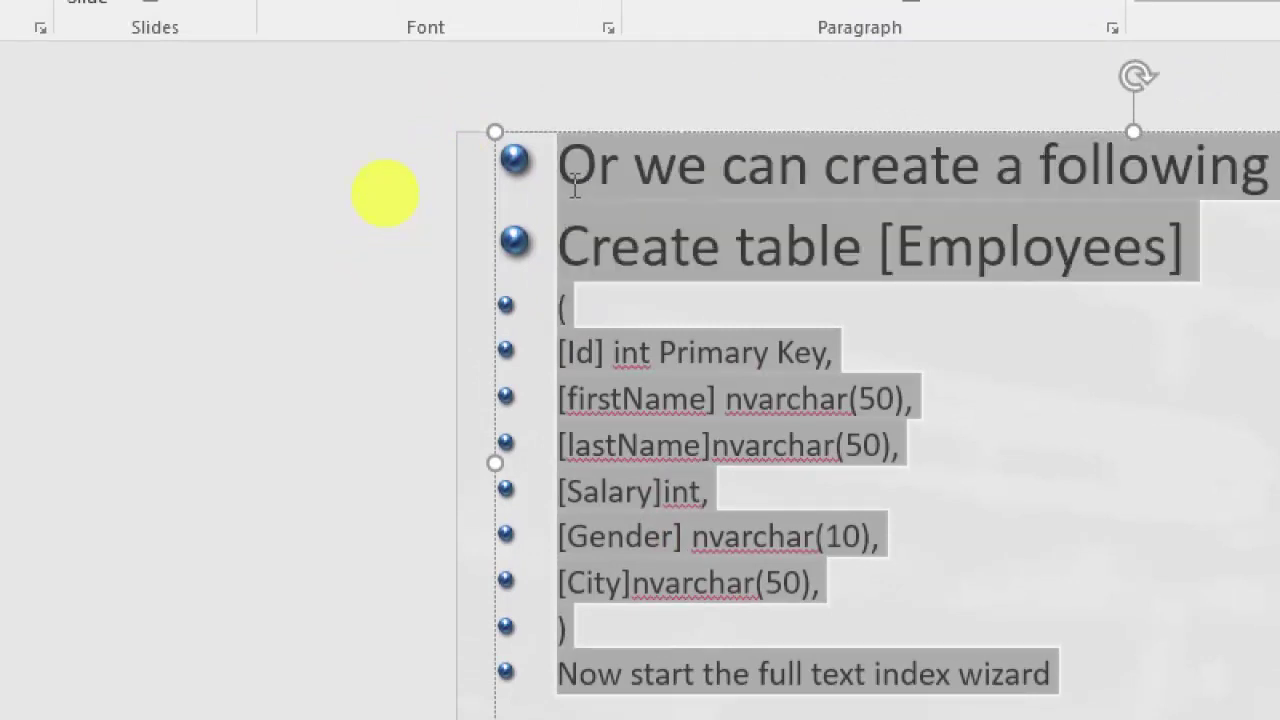
drag(575, 188, 567, 246)
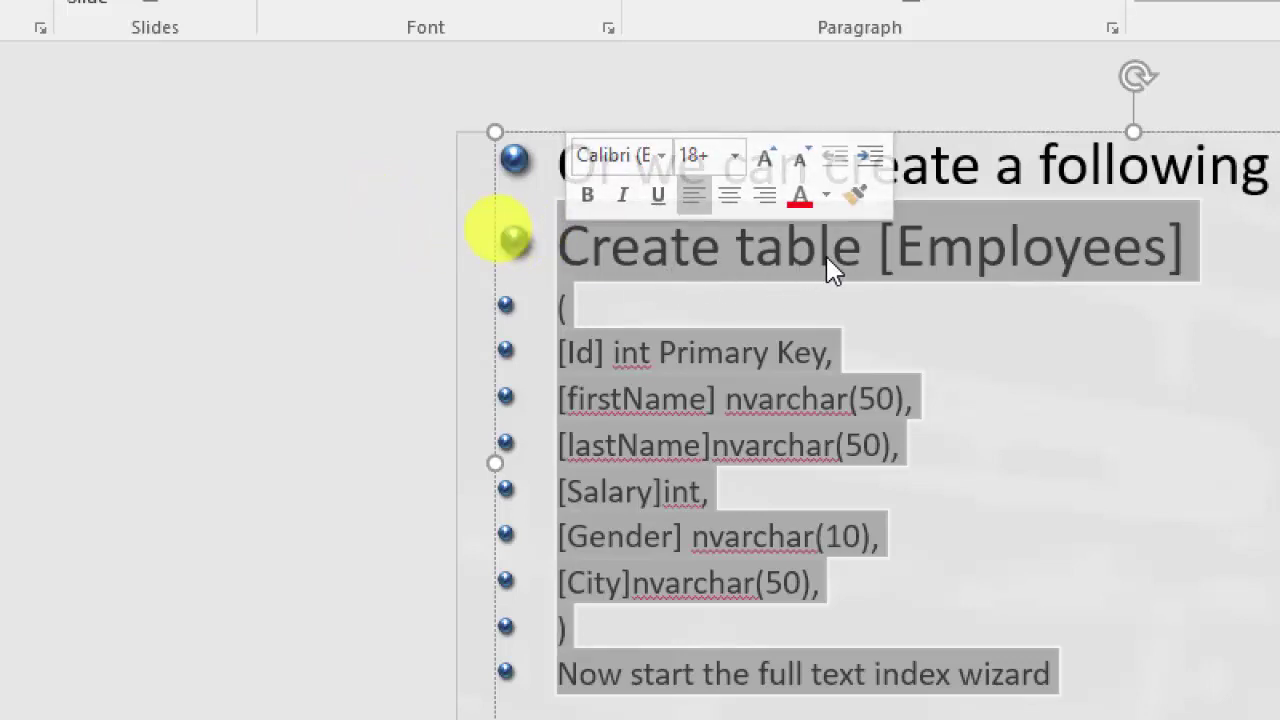
Step: Copy the selected CREATE TABLE text and switch to Chrome's new tab
right_click(784, 256)
click(857, 323)
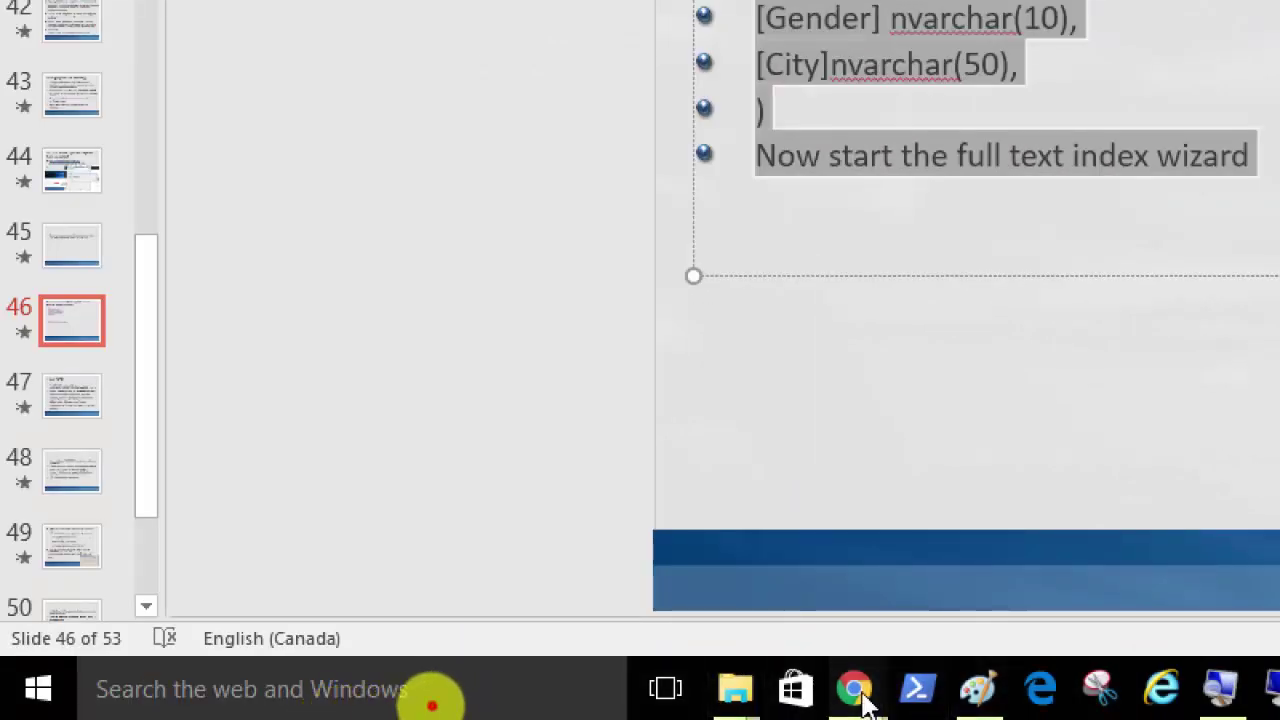
mouse_move(845, 655)
click(851, 583)
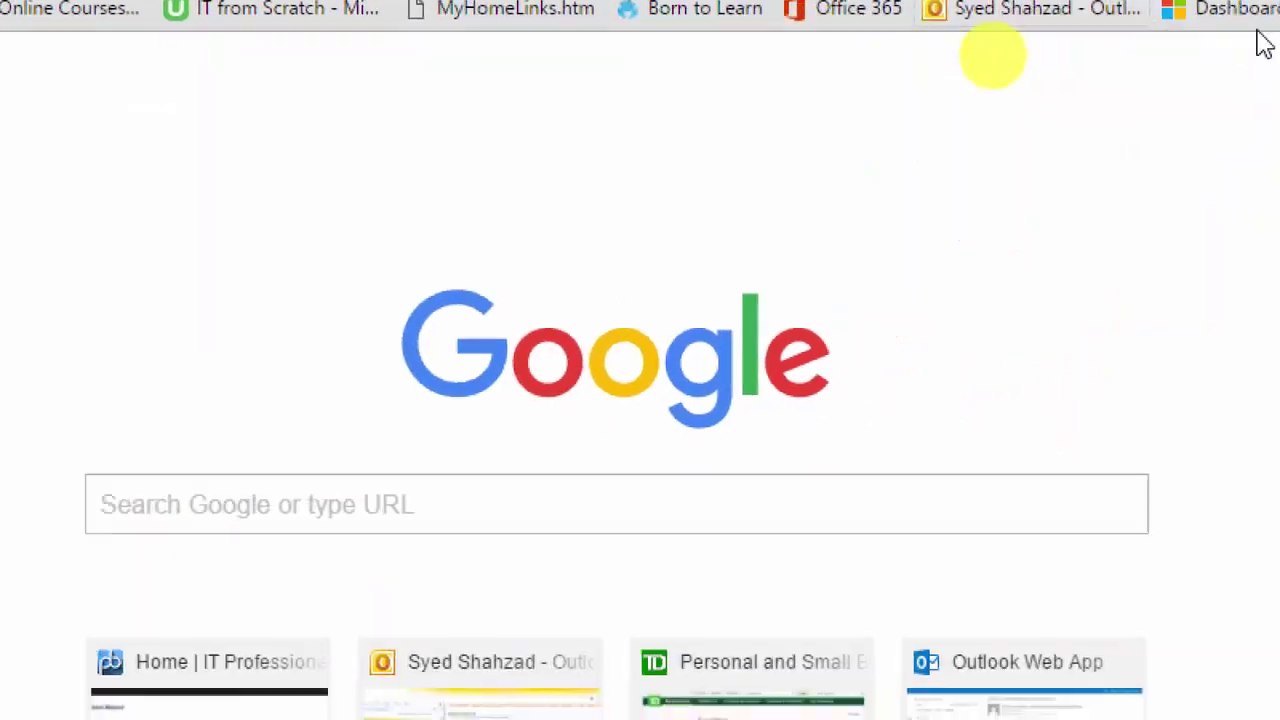
Step: In the notepad.pw note, add 'Creating a Table called Employees' and paste the CREATE TABLE statement below it
click(968, 20)
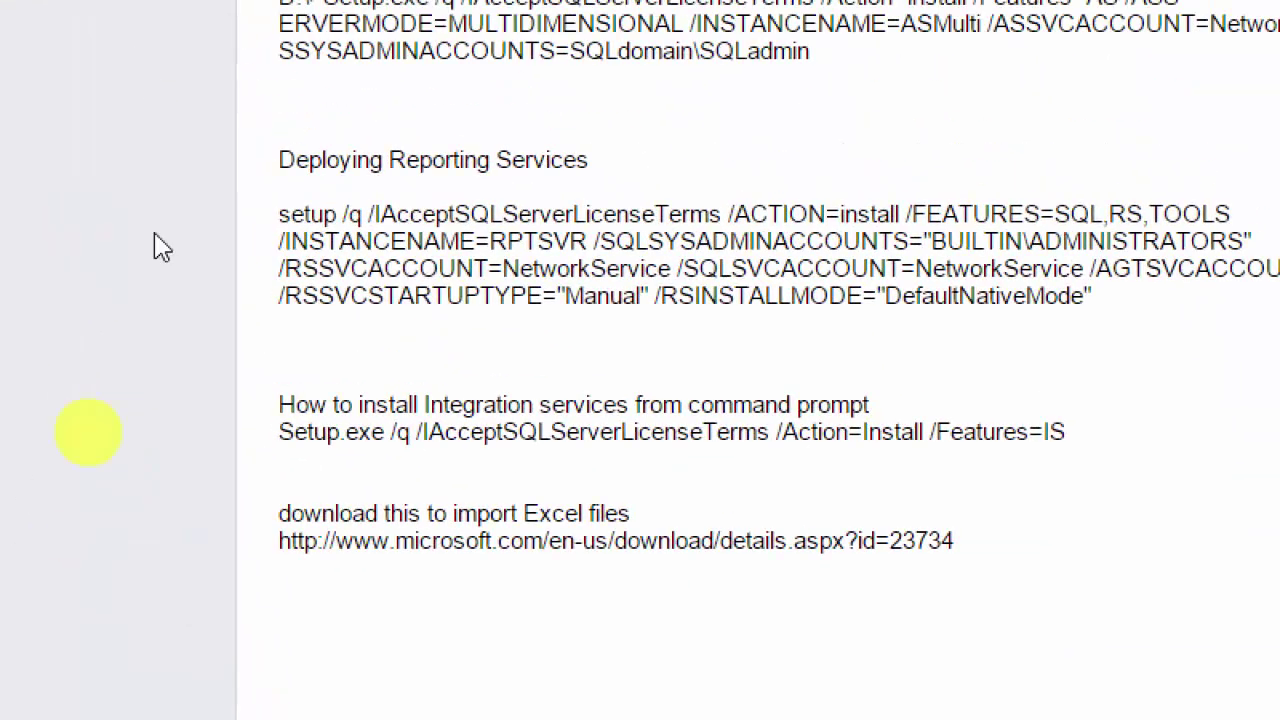
click(295, 617)
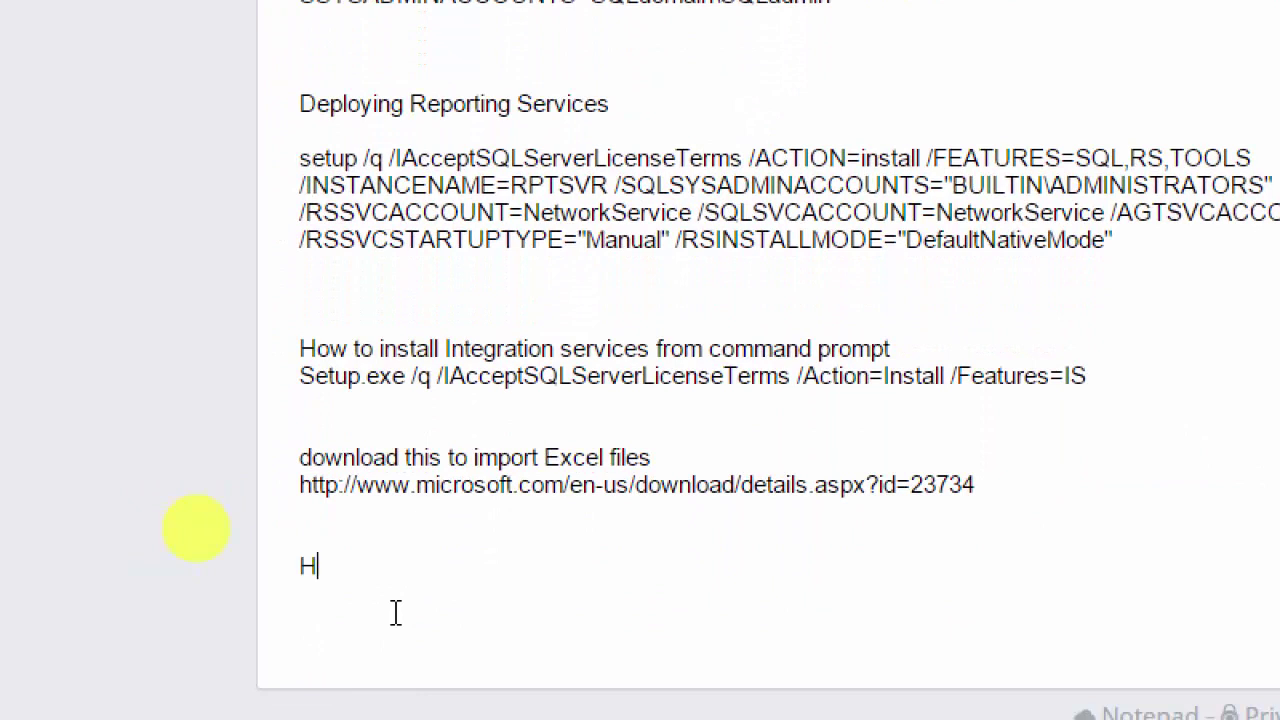
text(ing)
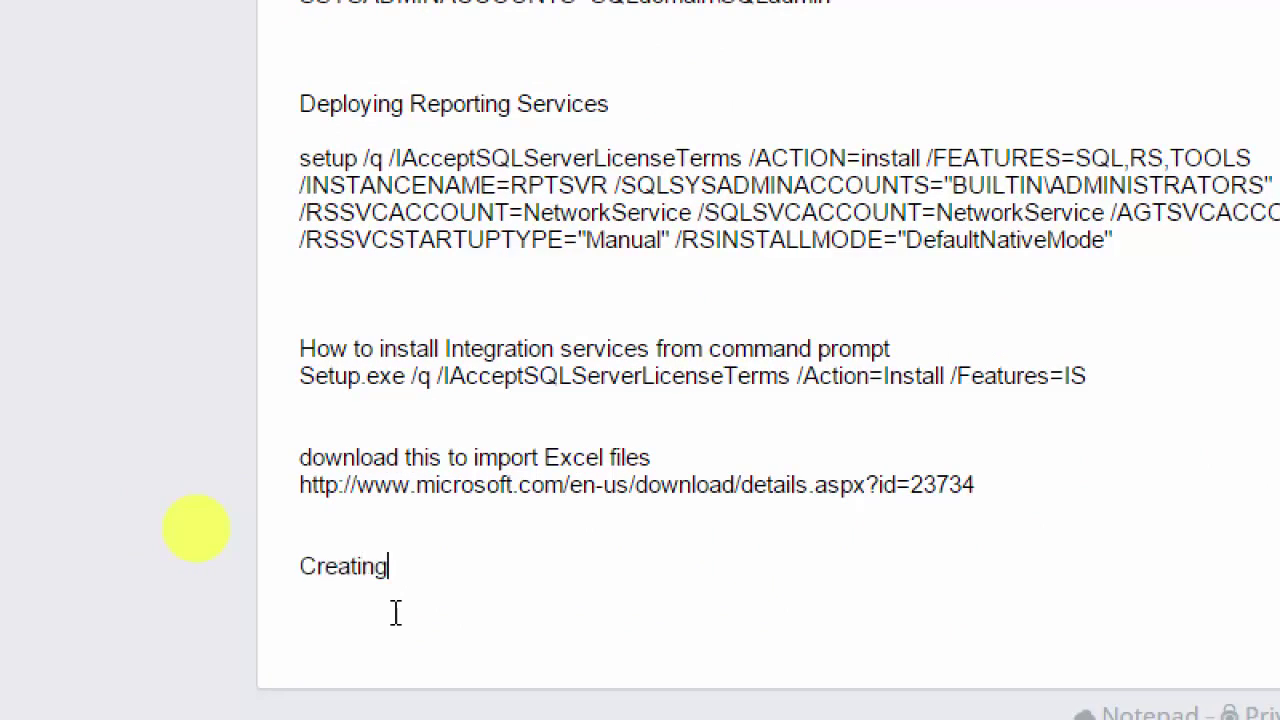
text( a Table called Empl)
text(oiy)
text(yees)
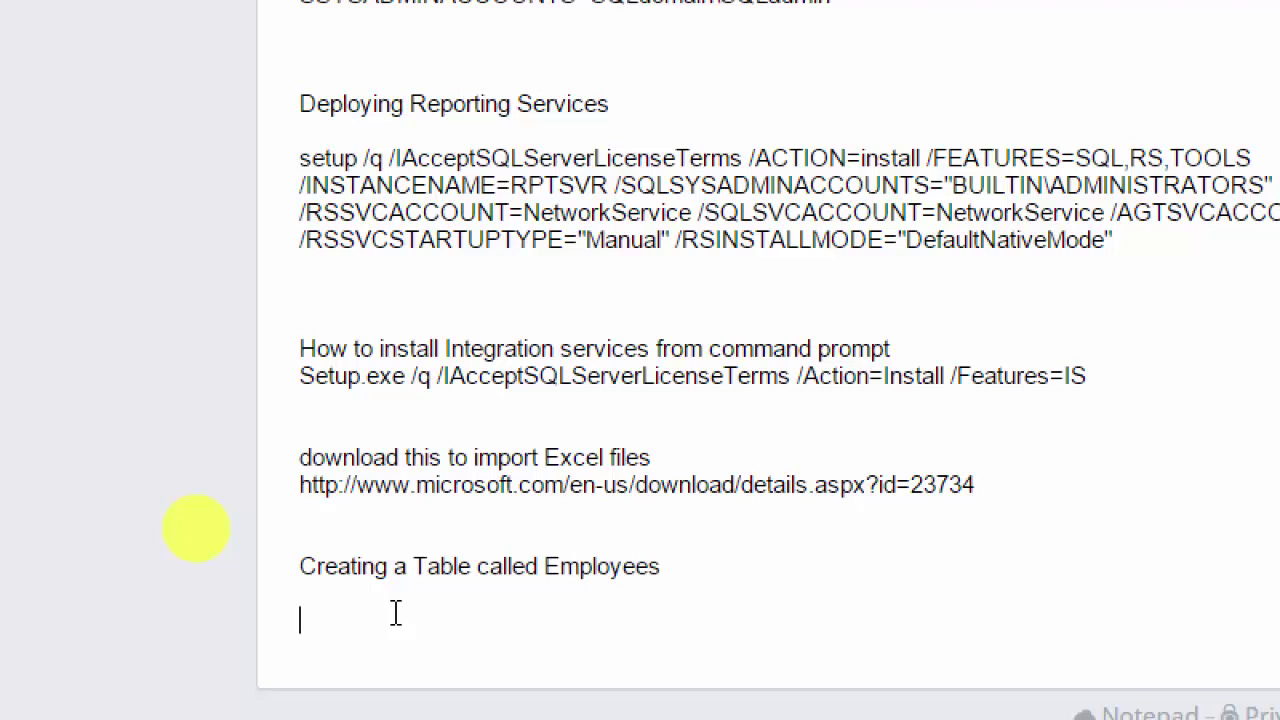
key(ctrl+v)
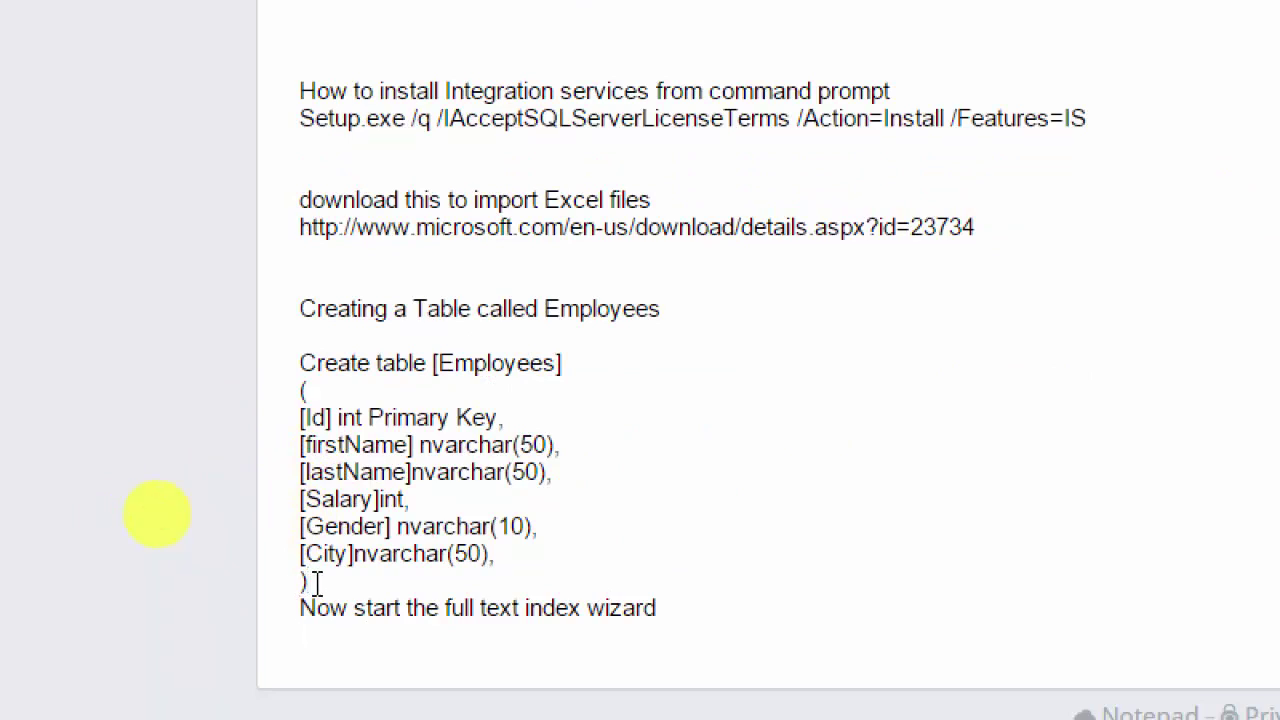
key(Return)
Step: Select the Create table [Employees] script in the note and copy it
drag(309, 583, 308, 365)
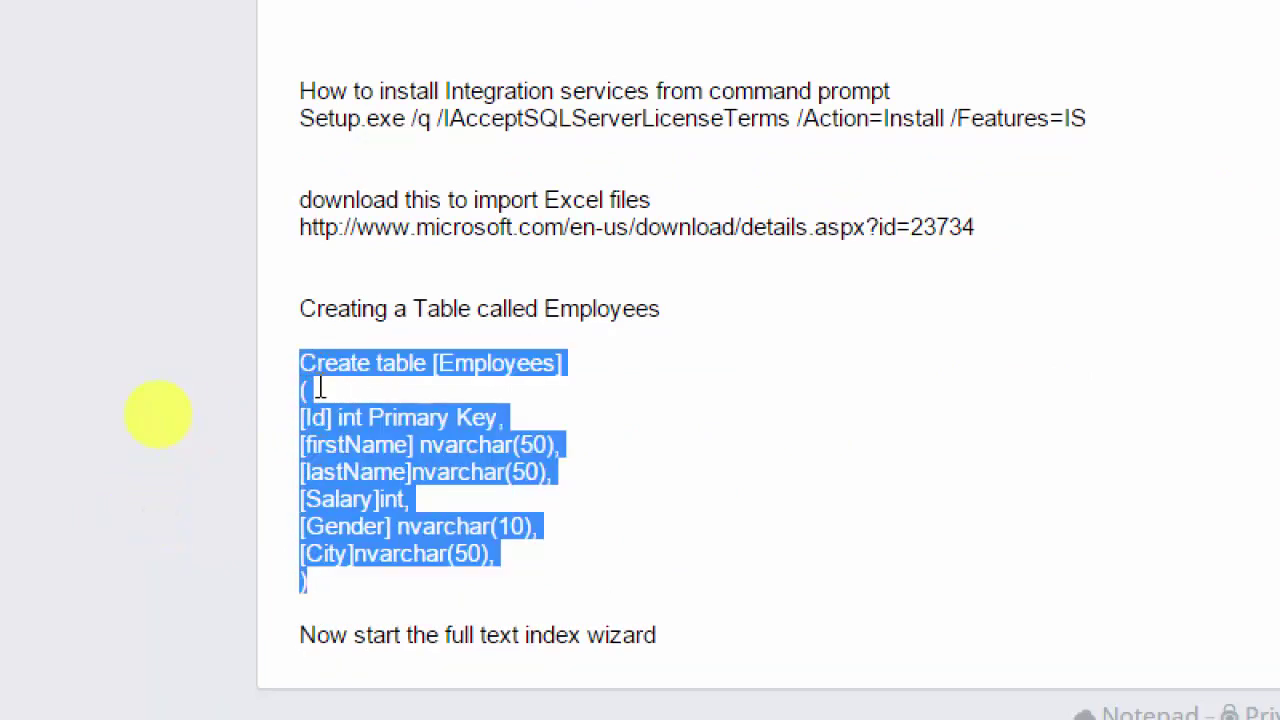
click(323, 388)
drag(298, 362, 338, 612)
click(310, 585)
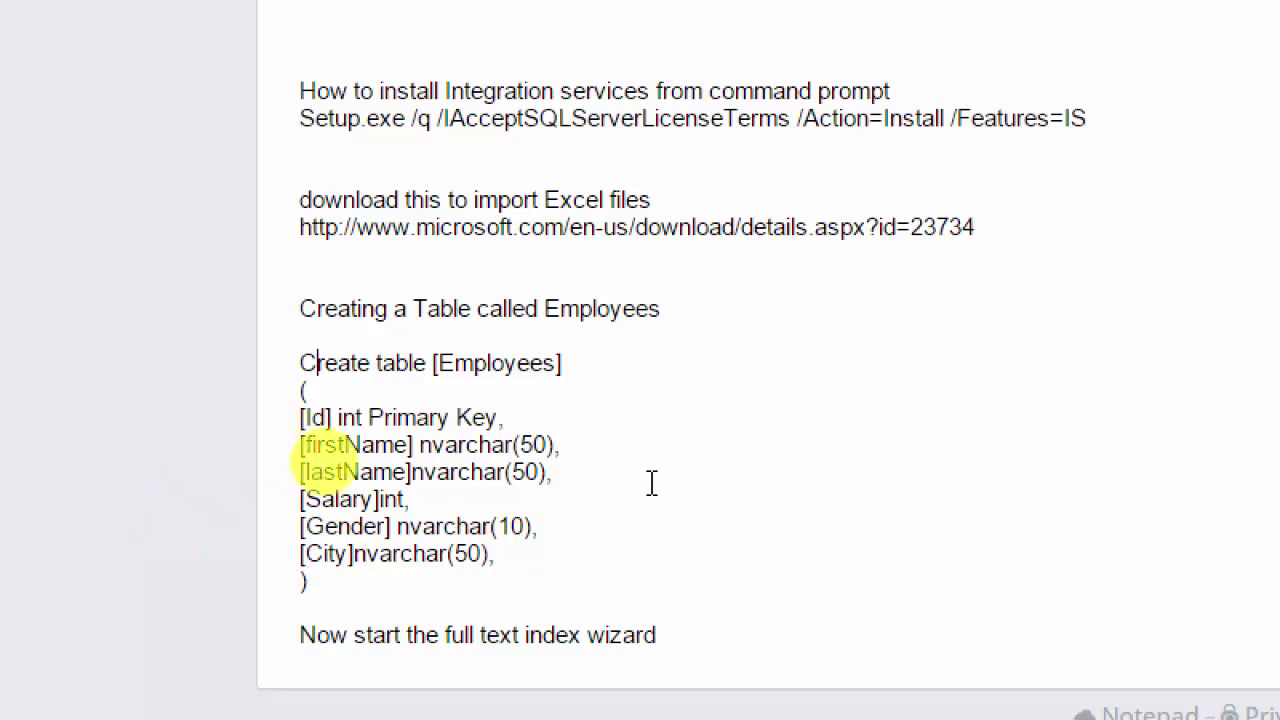
drag(303, 365, 320, 587)
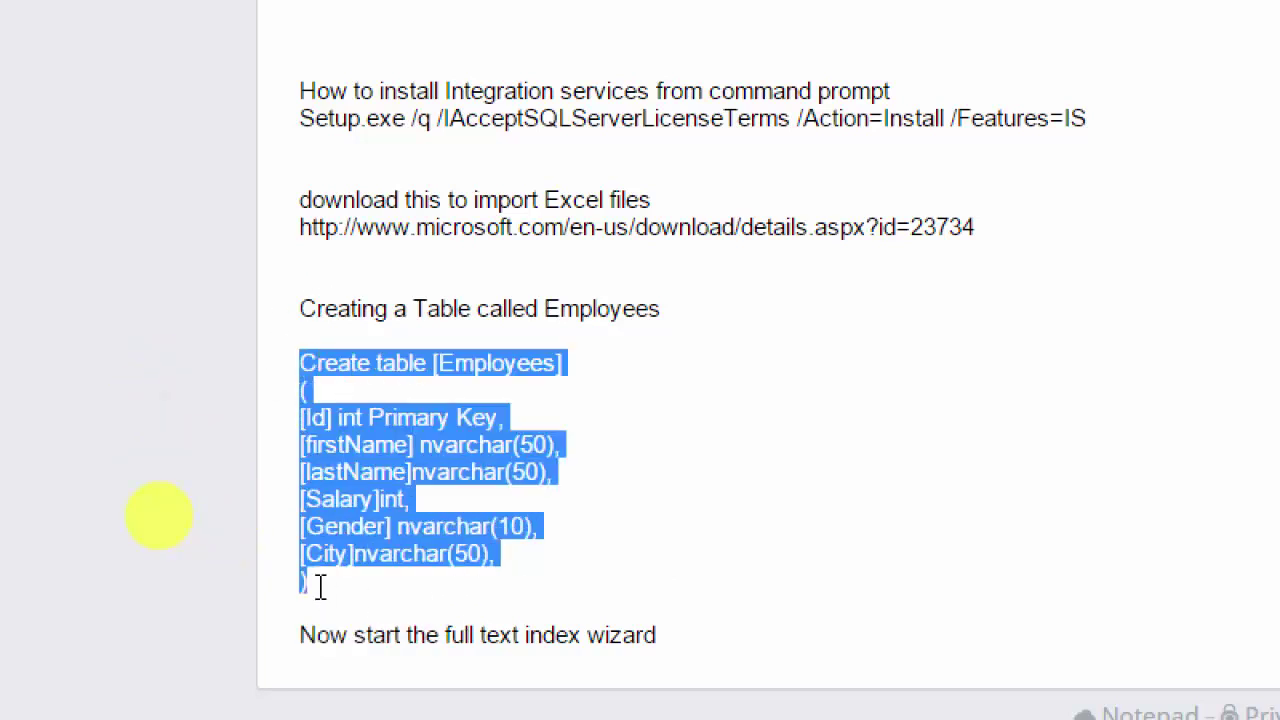
click(517, 537)
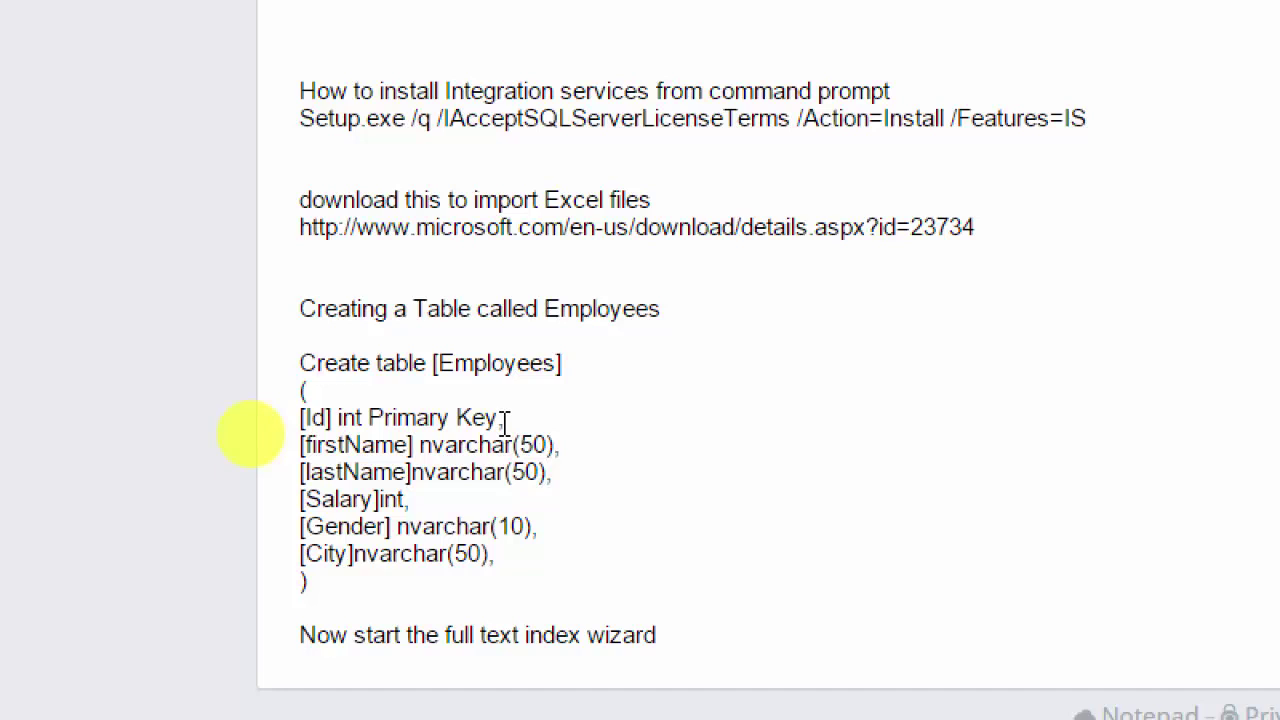
drag(505, 417, 298, 422)
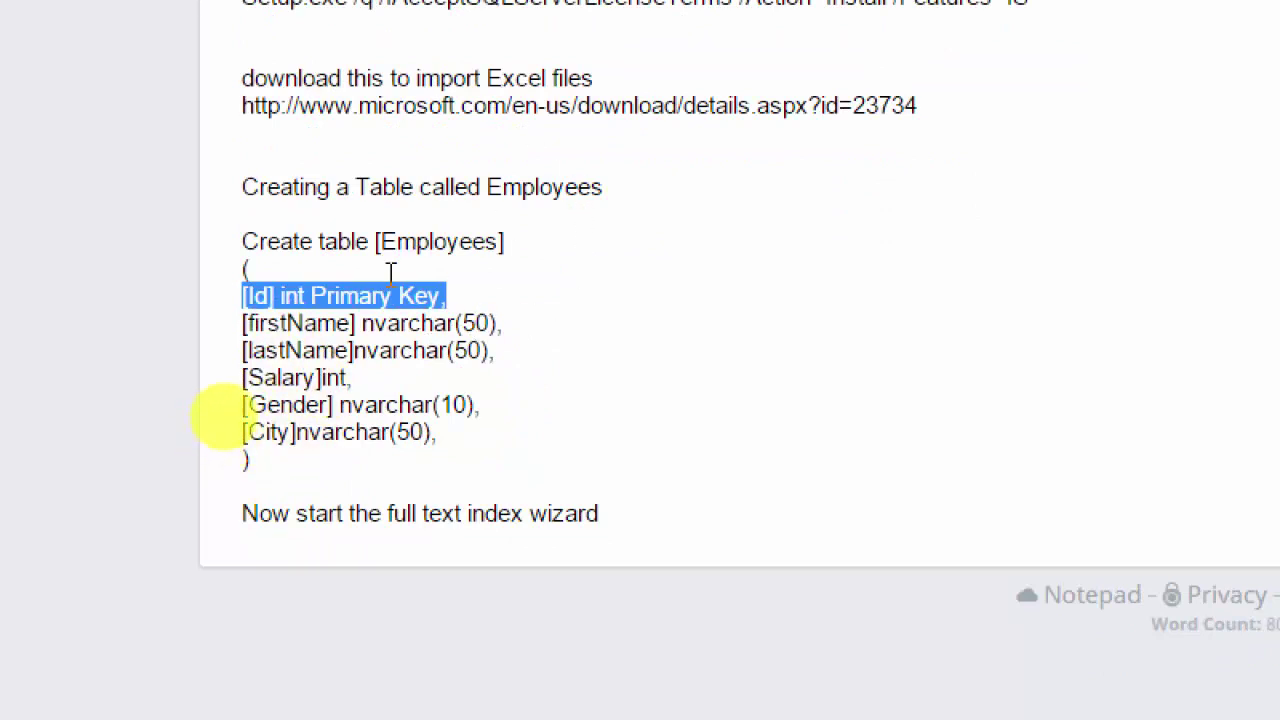
click(250, 457)
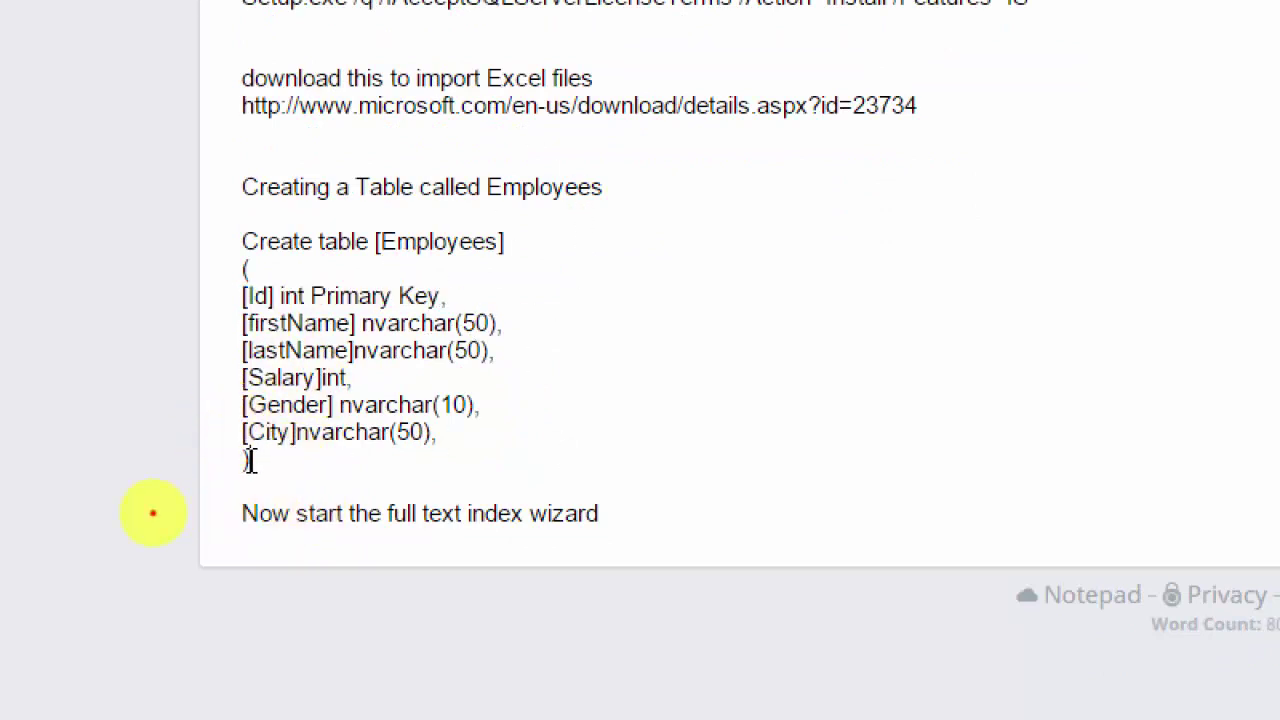
drag(247, 455, 242, 241)
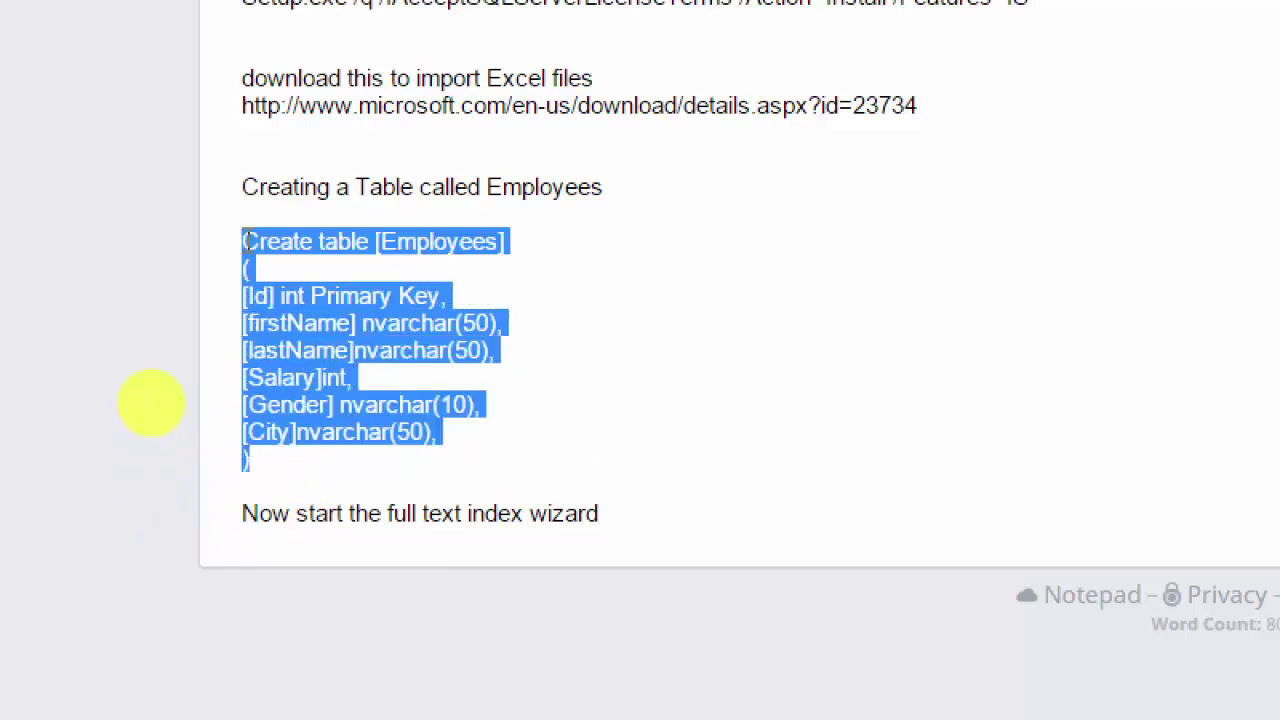
right_click(245, 241)
click(290, 300)
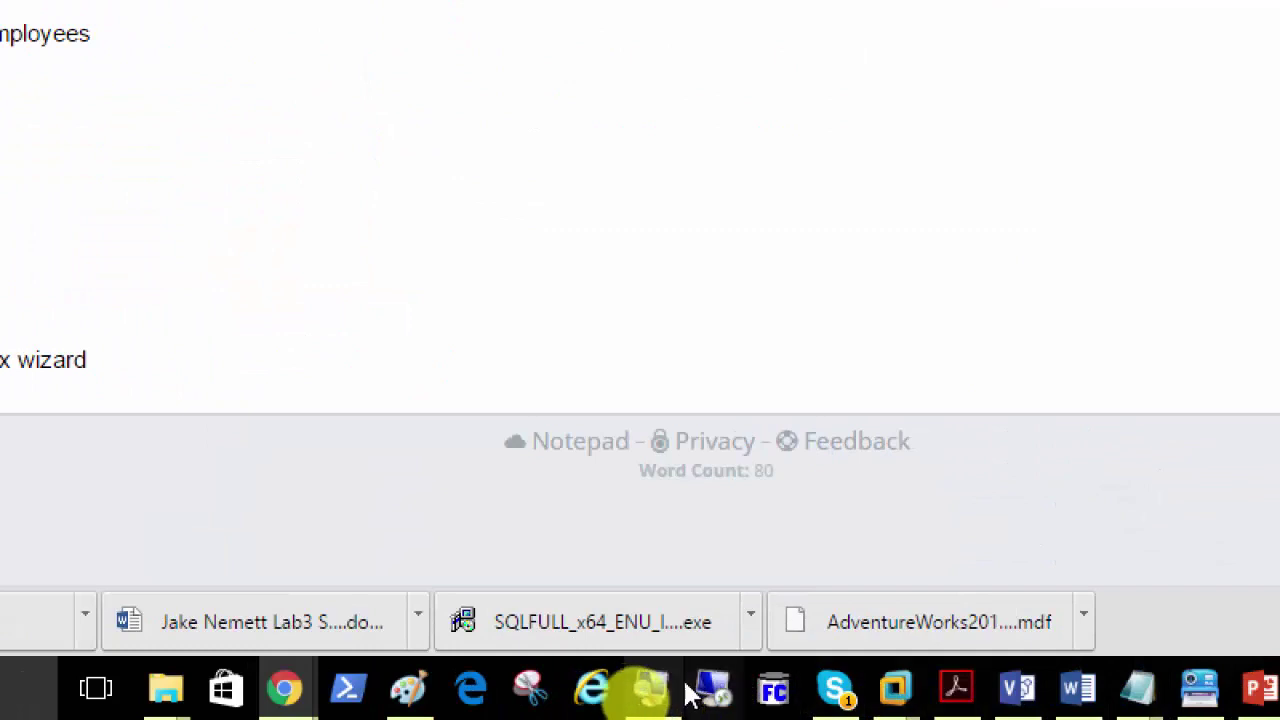
Step: Return to the SQLmem01 VM, turn on the magnifier, and collapse Test Database
mouse_move(897, 690)
click(1022, 496)
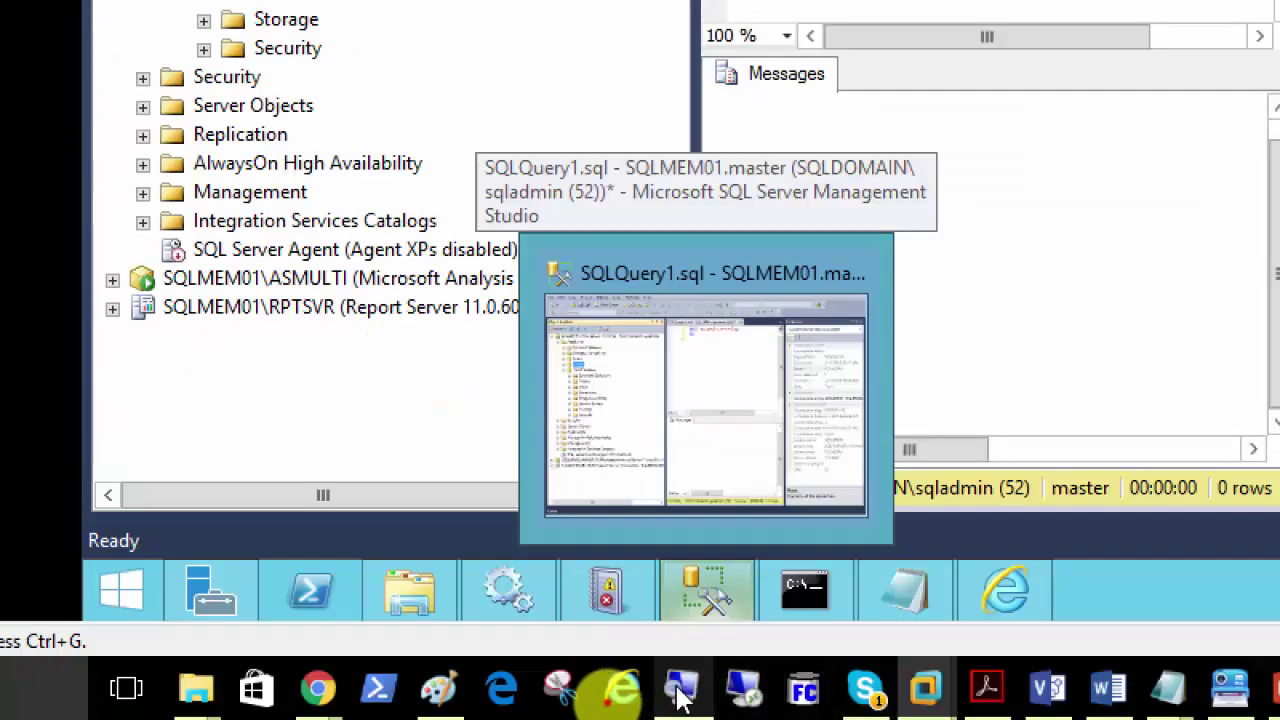
click(680, 688)
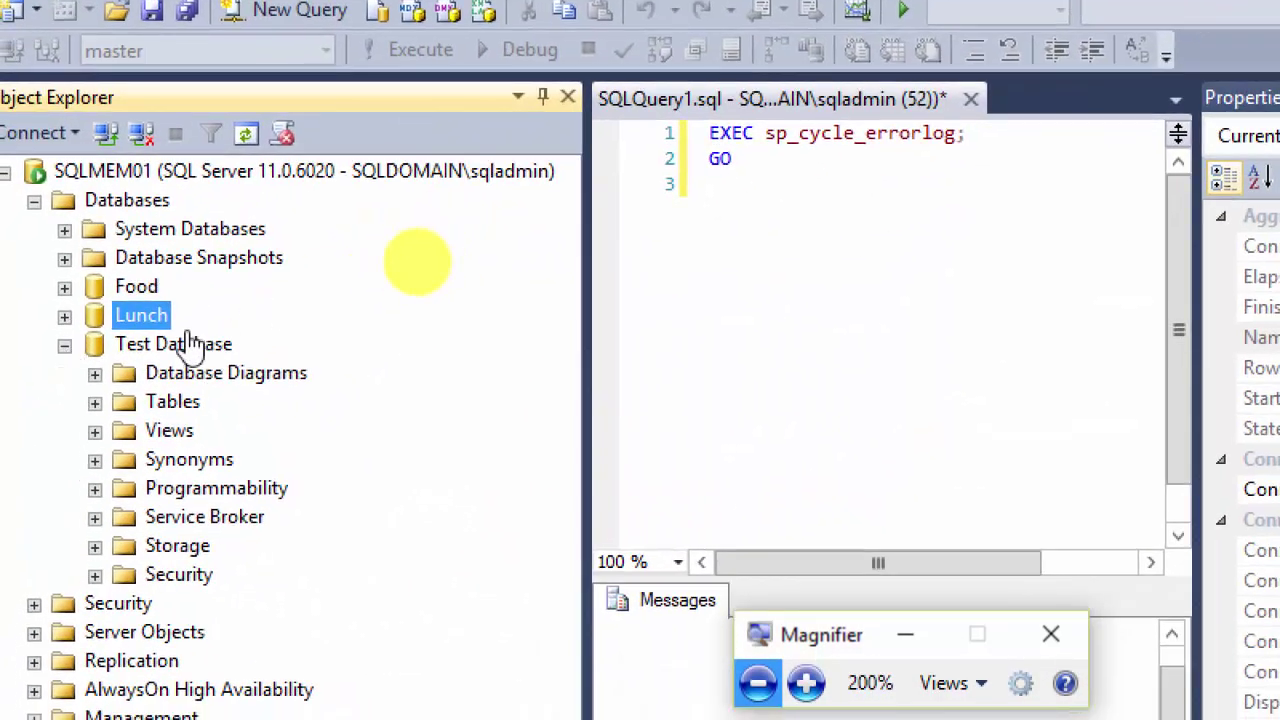
click(734, 223)
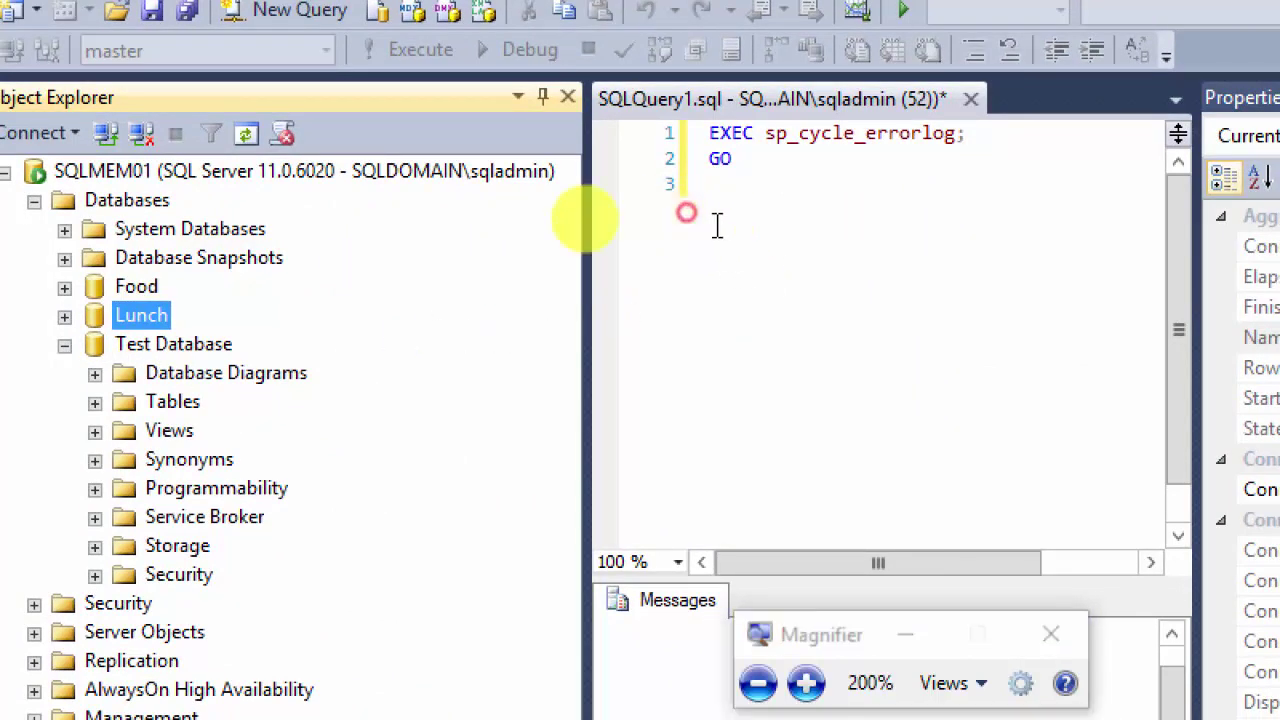
click(182, 325)
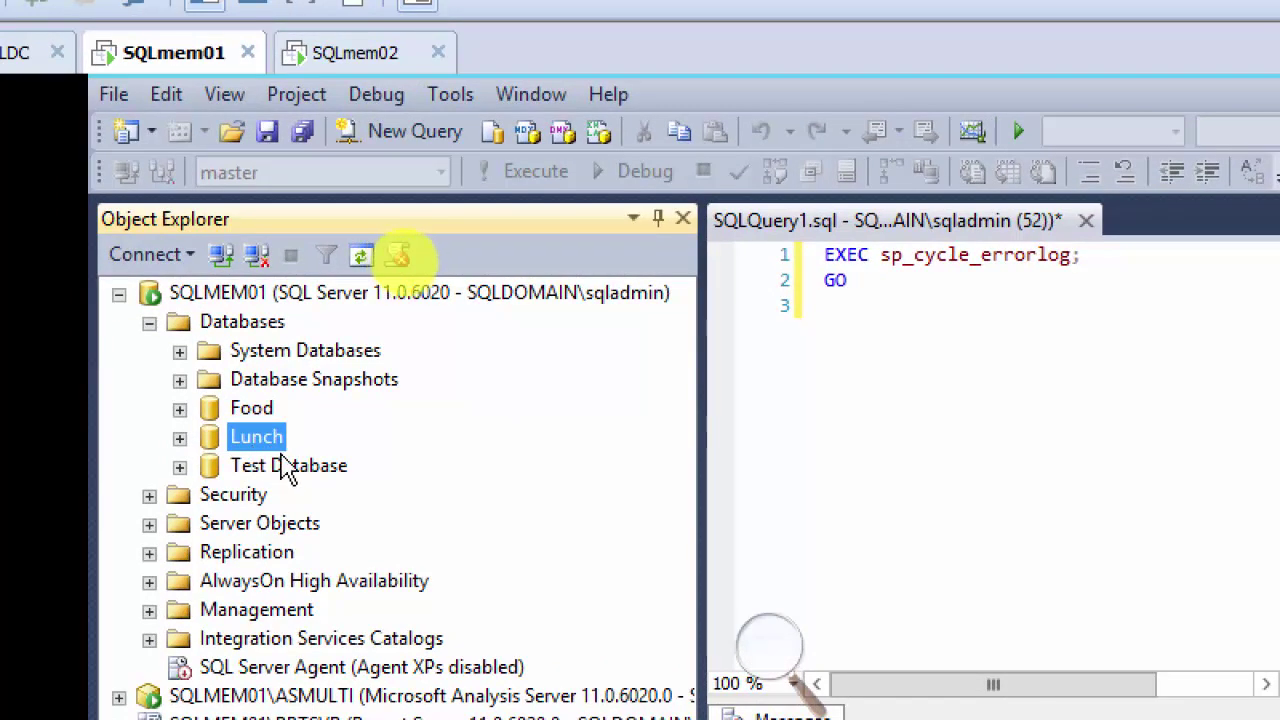
Step: Expand the Food and Lunch databases so Lunch's tables list dbo.GBStudents
click(305, 298)
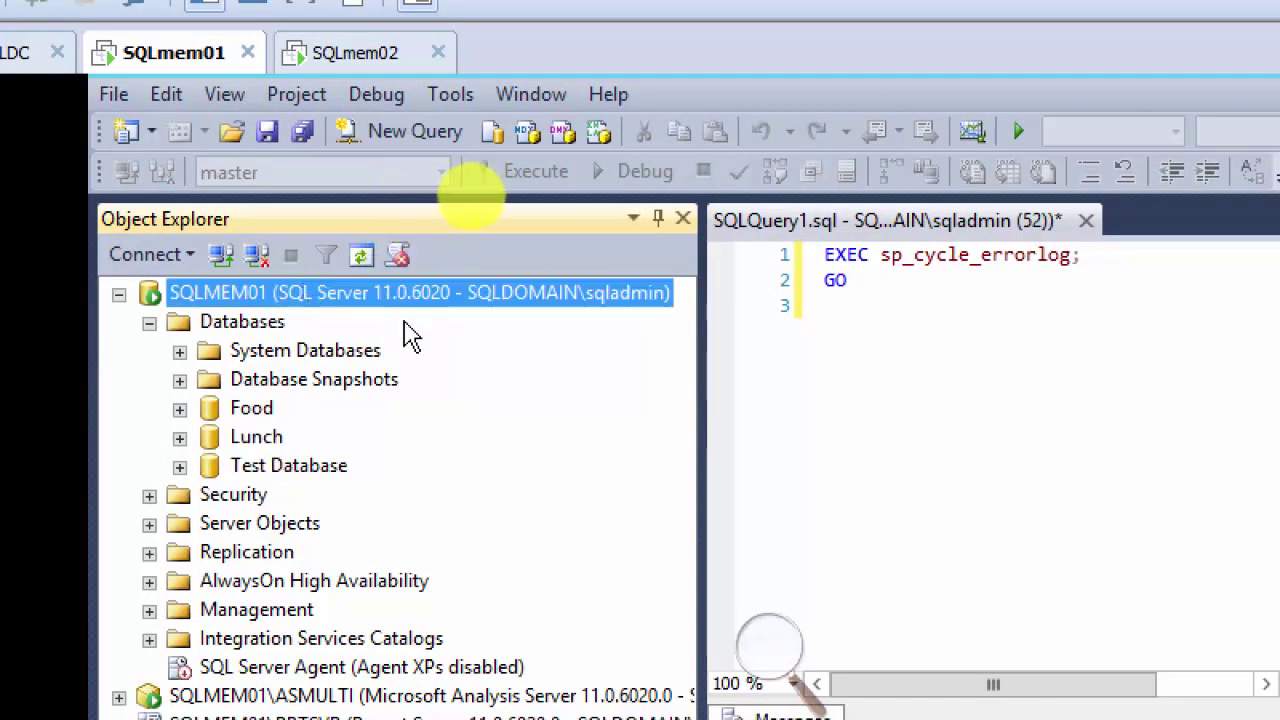
double_click(250, 409)
right_click(253, 412)
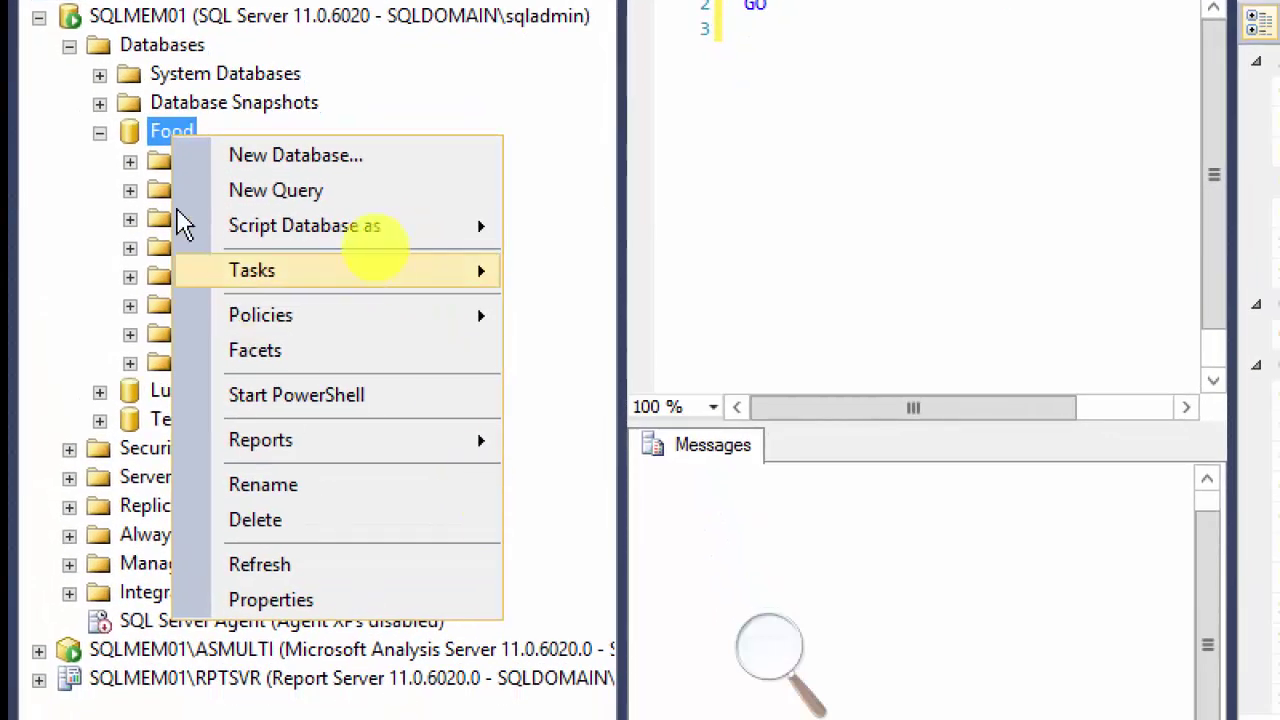
click(135, 160)
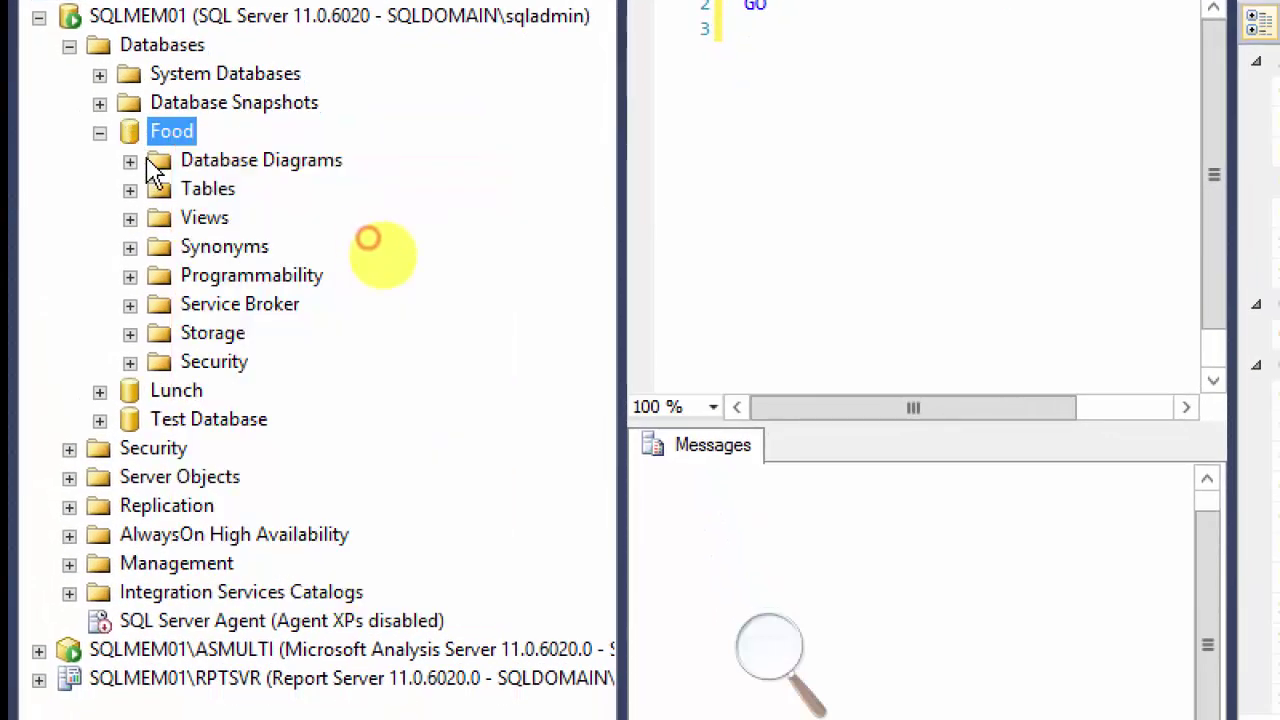
click(205, 190)
click(188, 393)
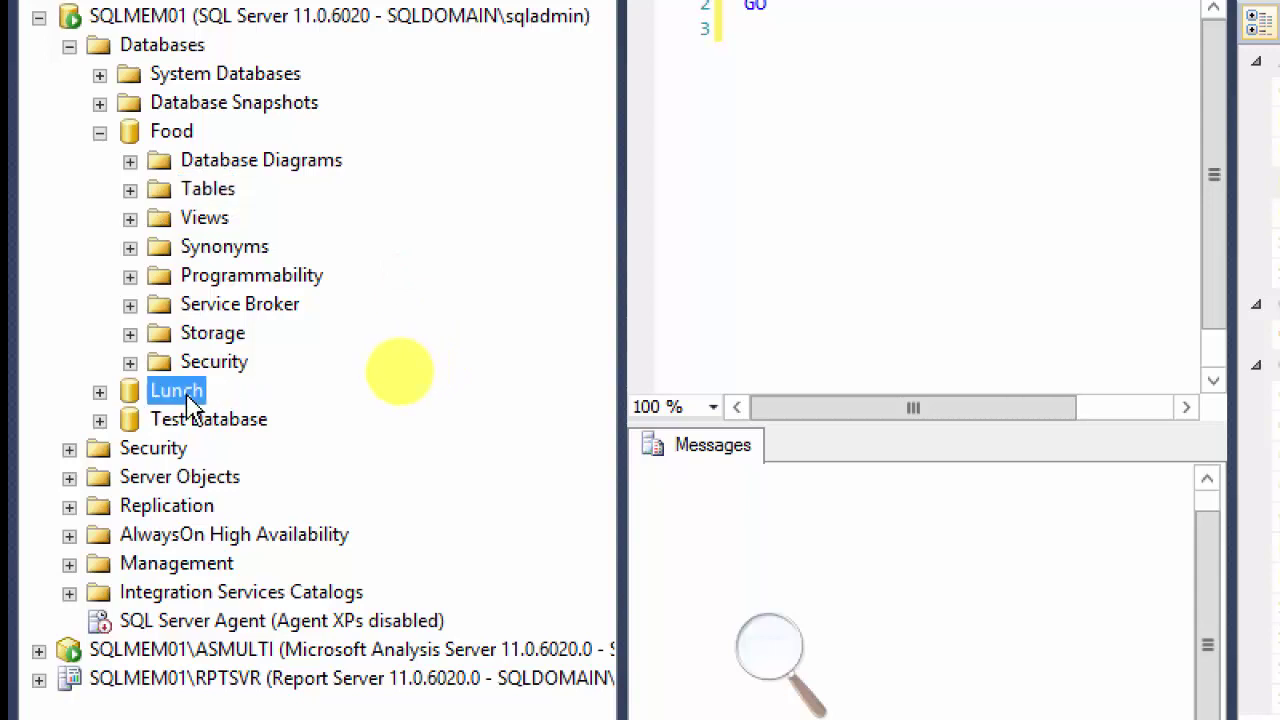
right_click(186, 396)
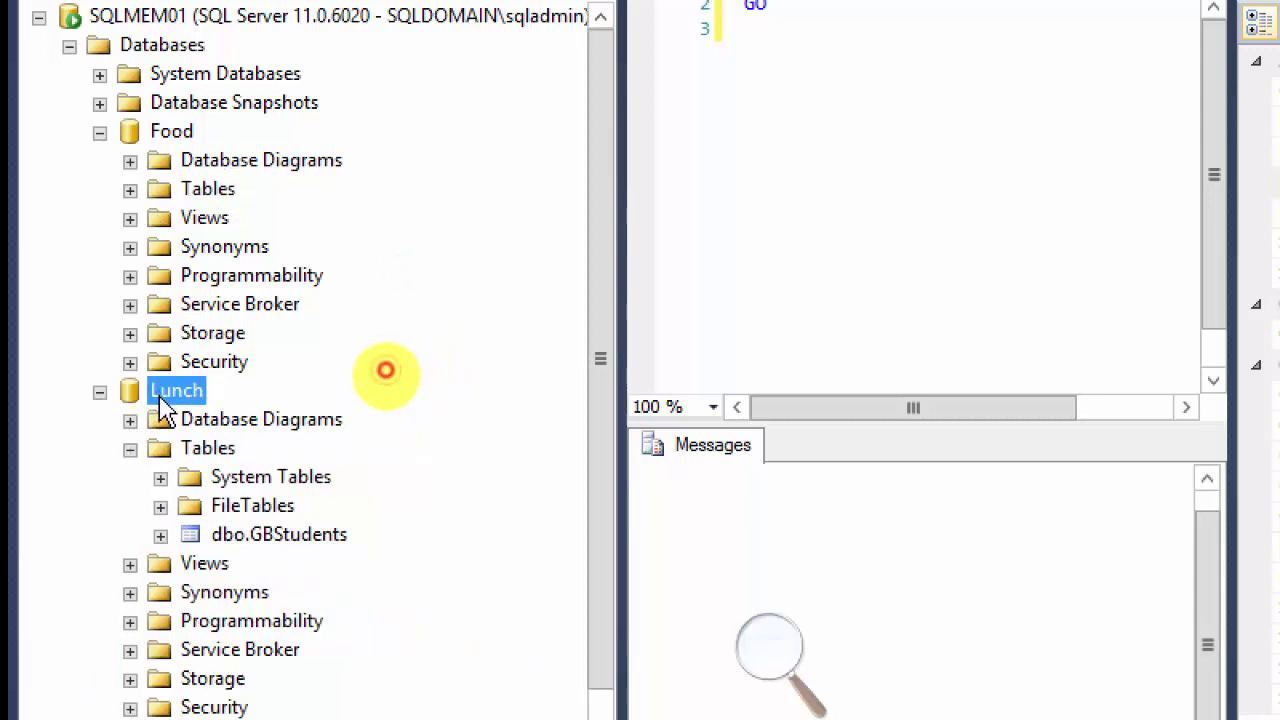
right_click(230, 508)
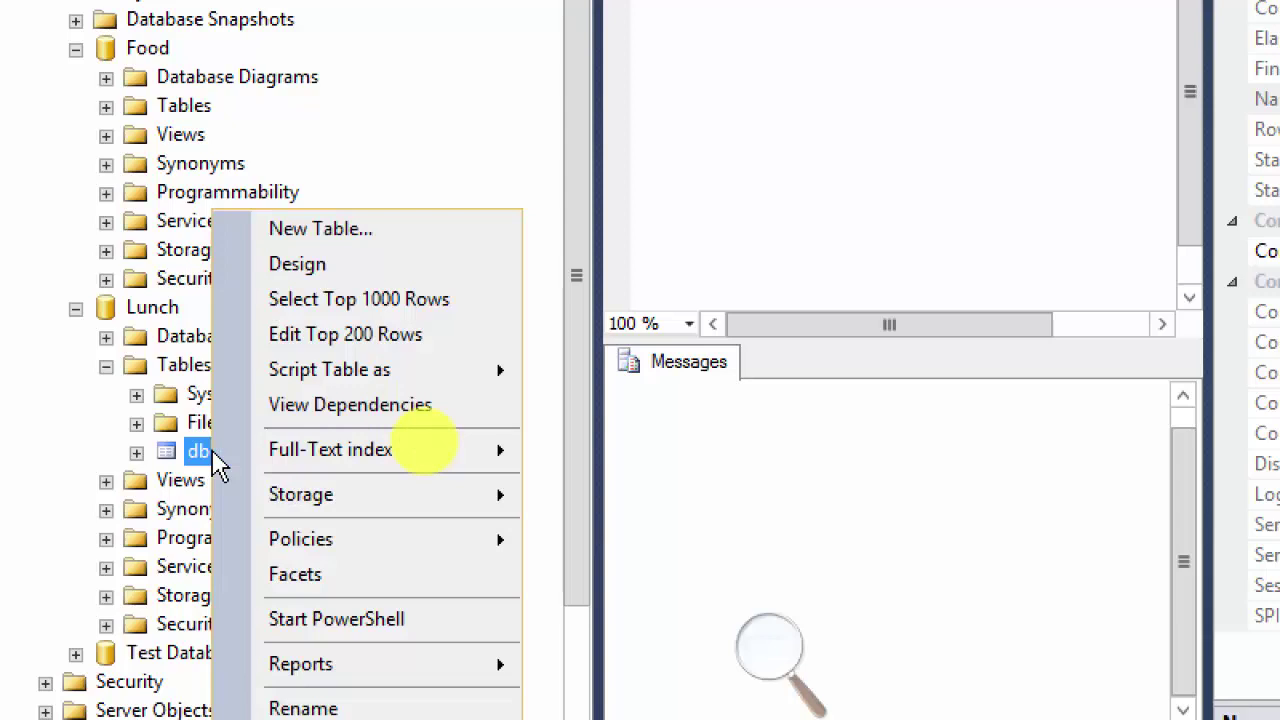
click(186, 278)
click(145, 308)
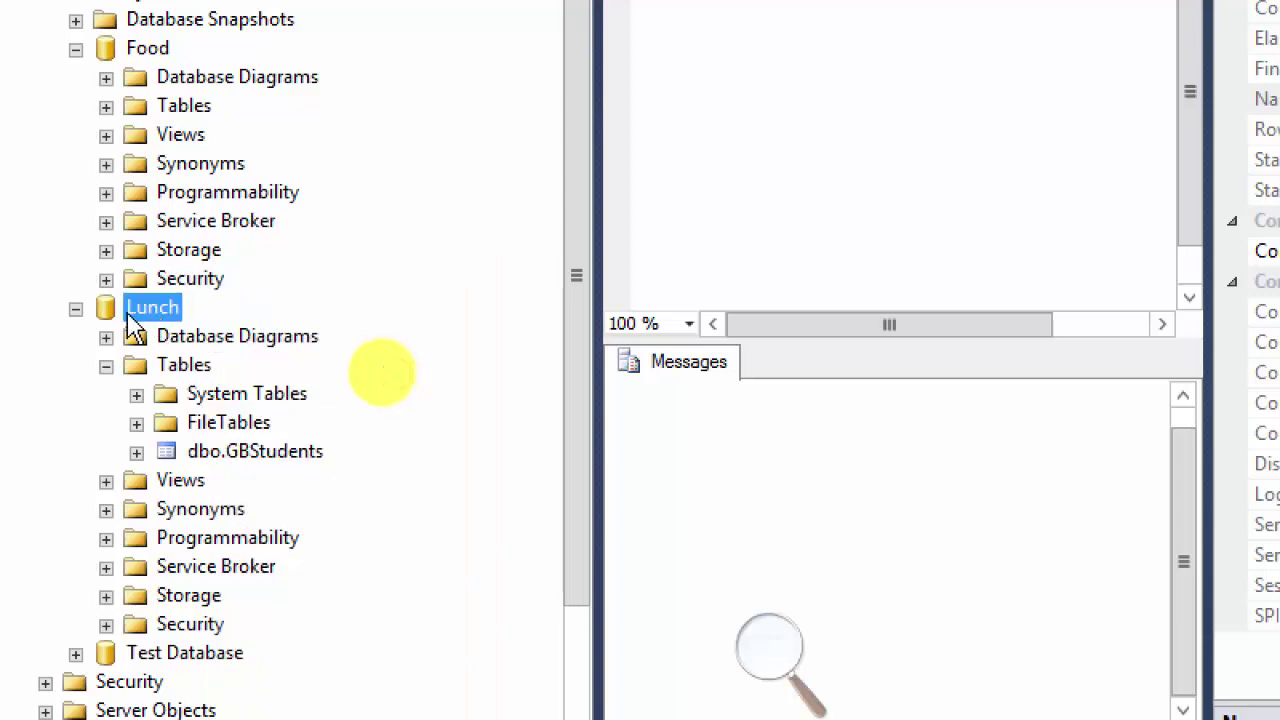
Step: Collapse the Lunch and Food databases and select the Databases node
click(75, 308)
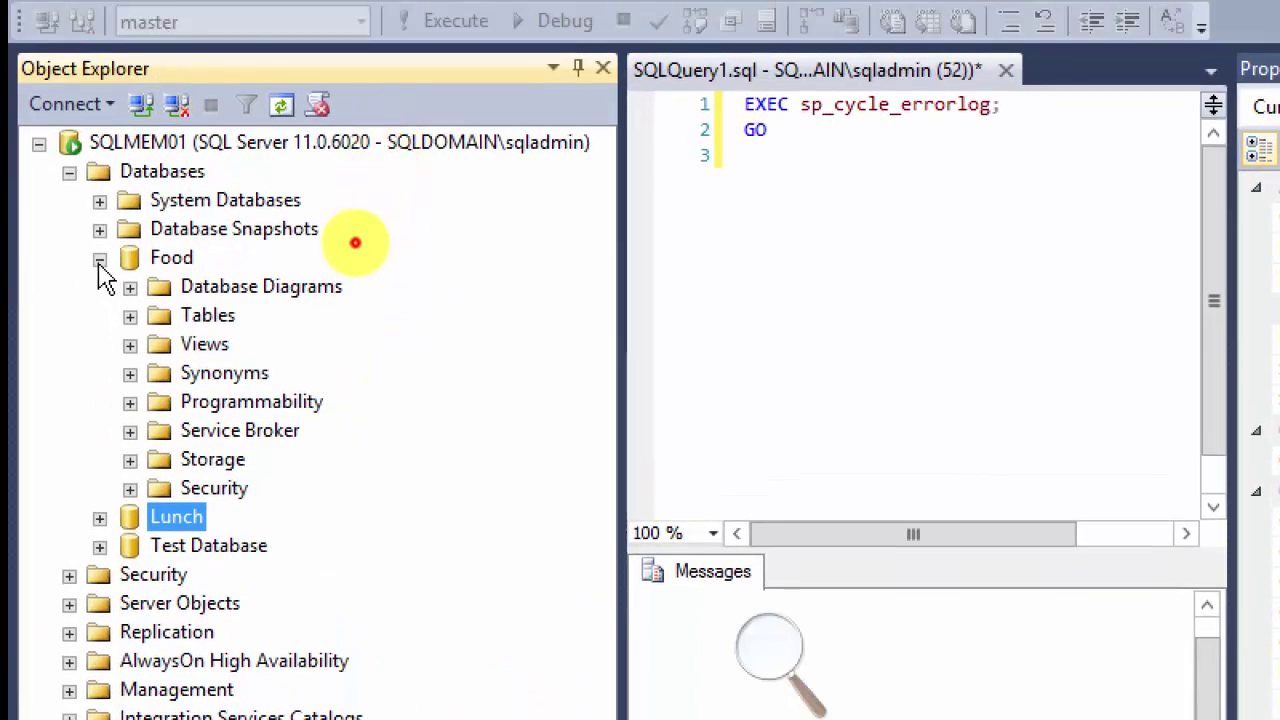
click(99, 258)
click(162, 171)
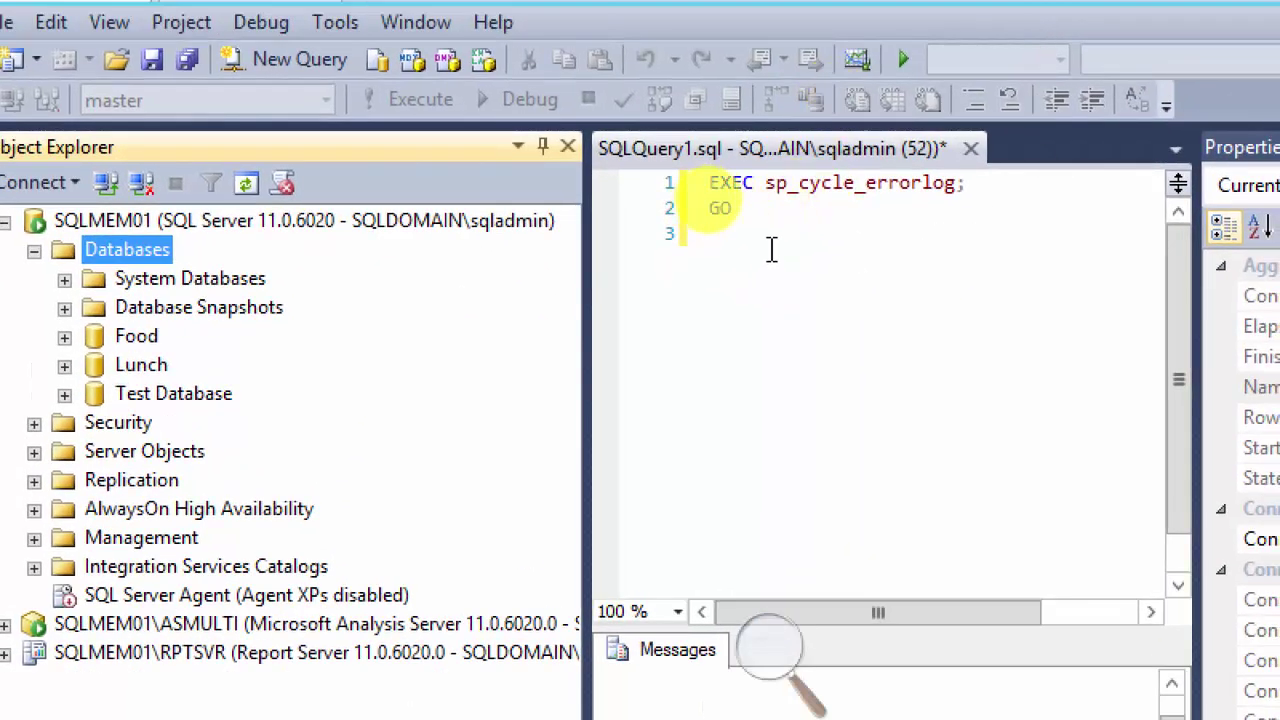
Step: Replace the old query with the pasted Create table [Employees] script and execute it
drag(806, 171, 671, 67)
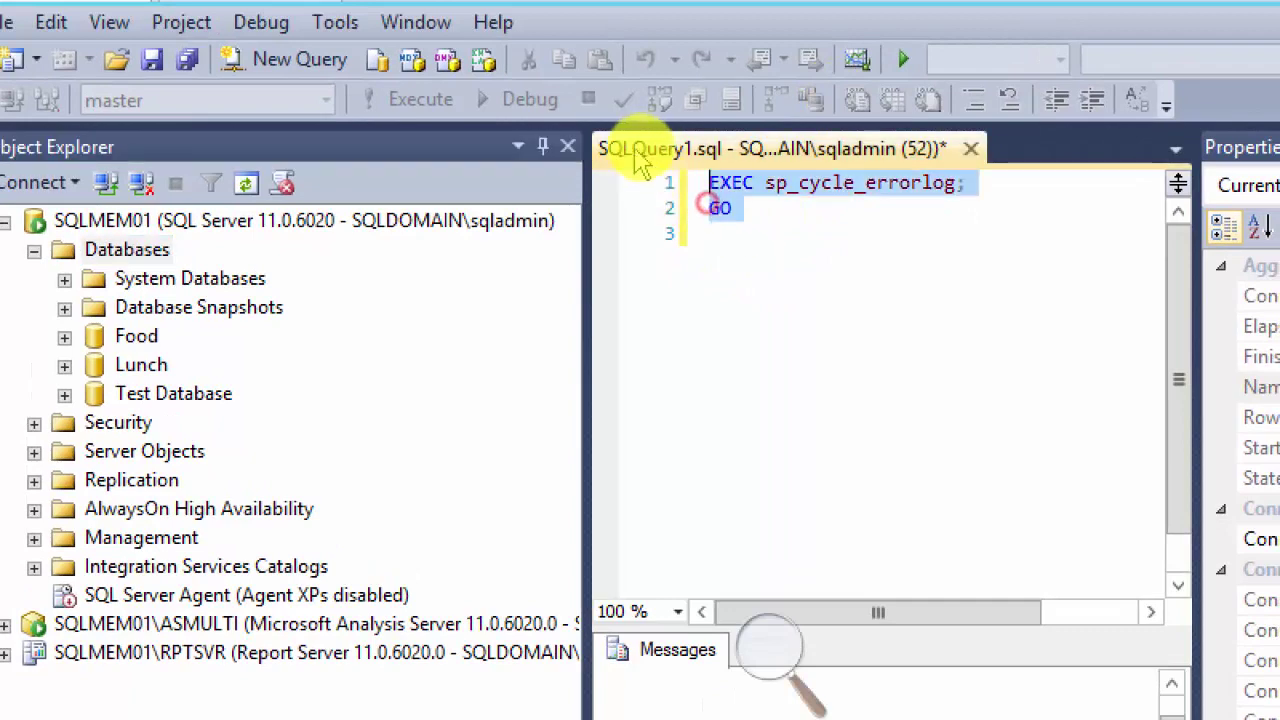
key(Delete)
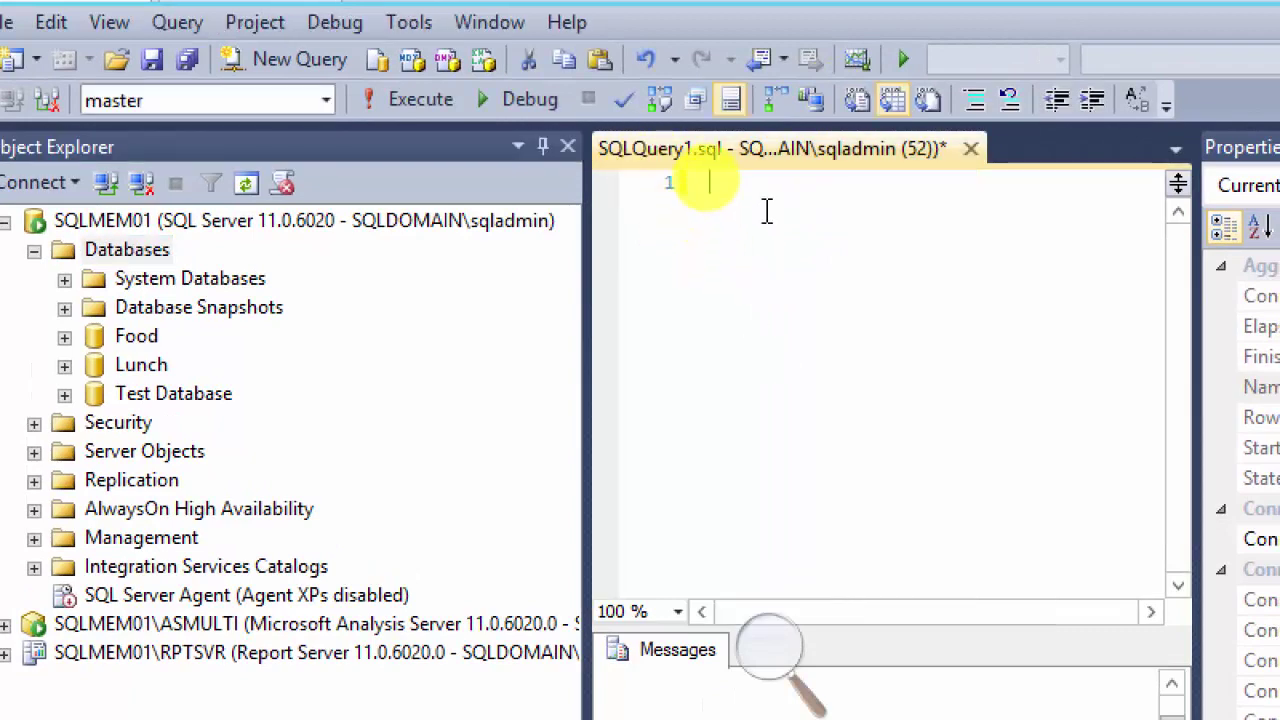
right_click(759, 199)
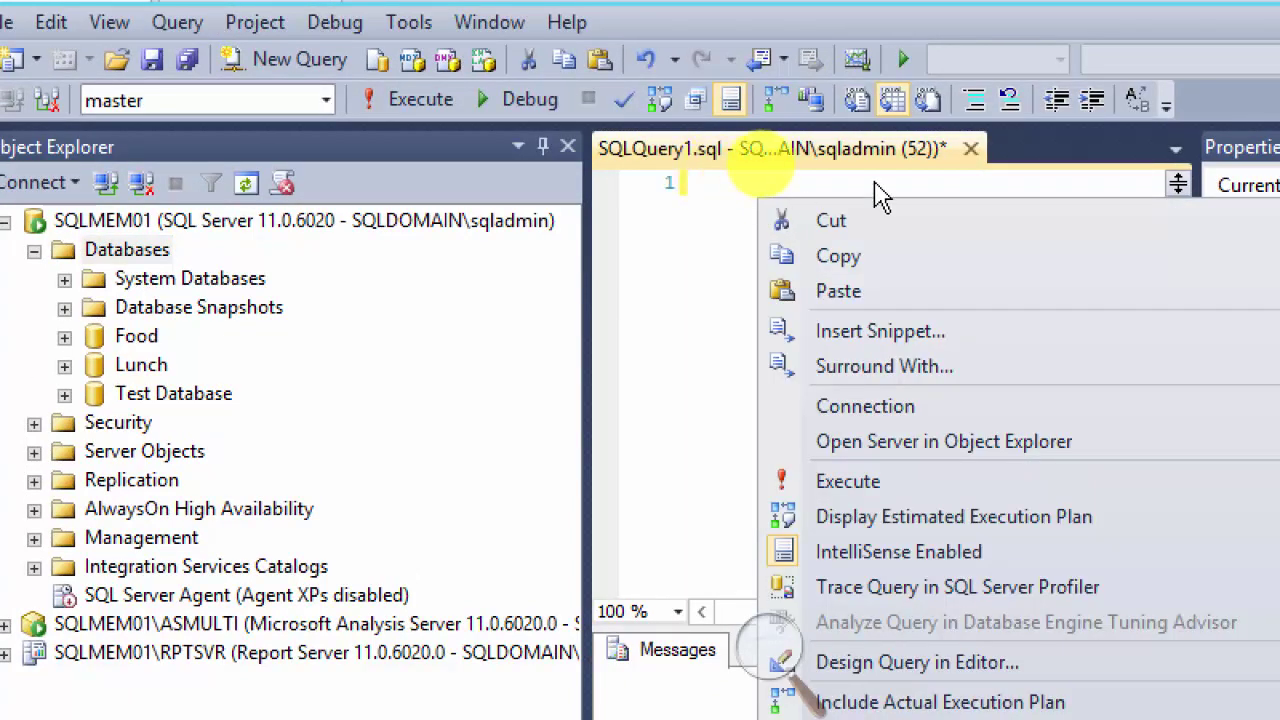
click(872, 290)
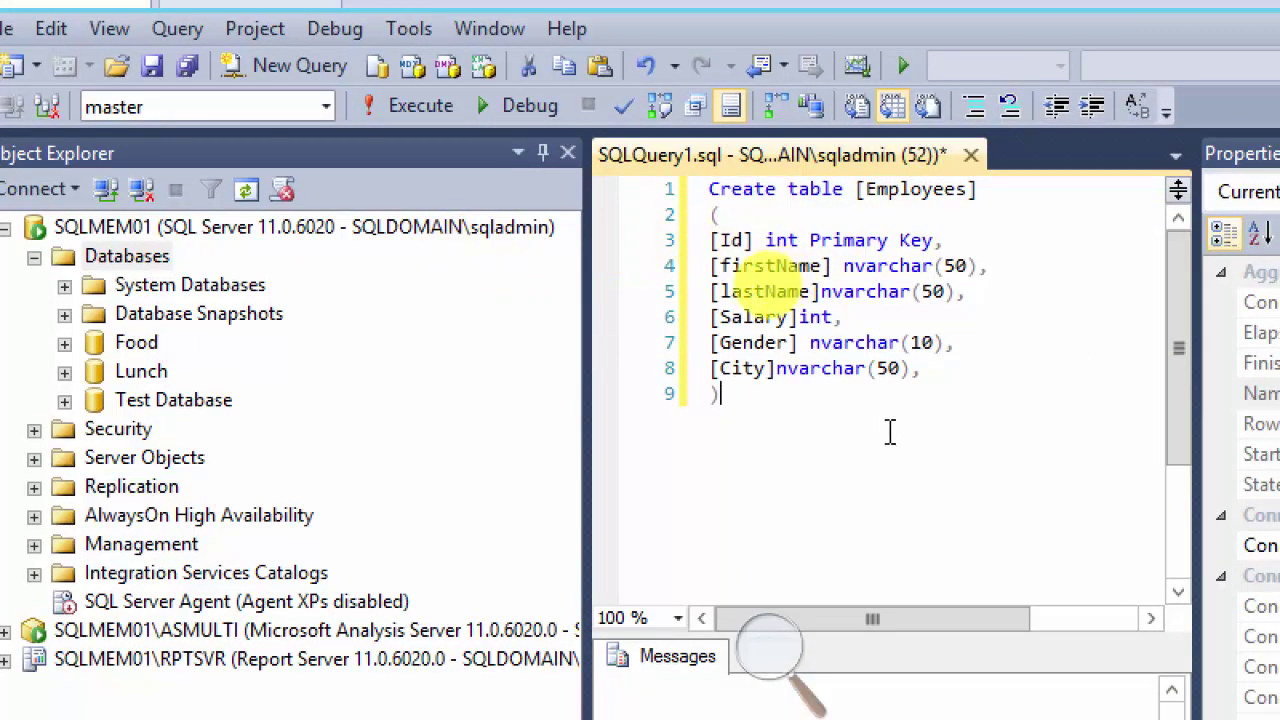
key(ctrl+a)
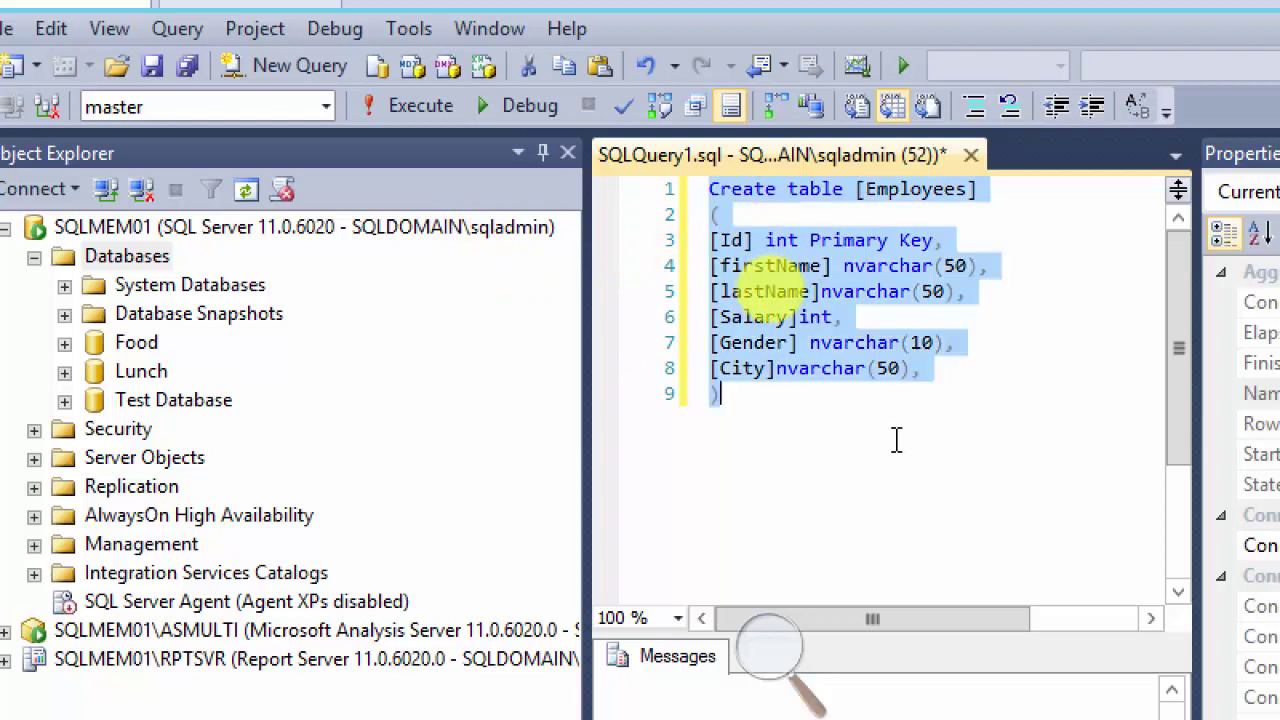
click(410, 110)
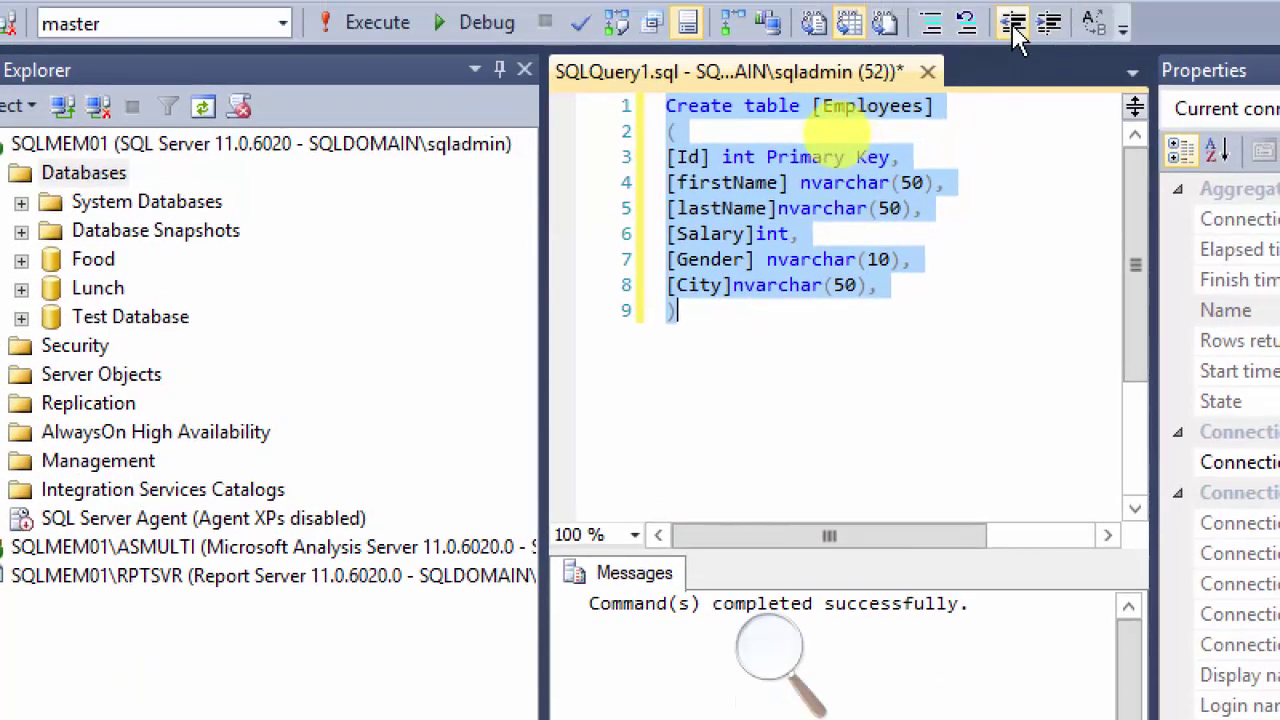
Step: Add a 'show table employees' line below the script and run it, getting incorrect syntax near 'table'
click(709, 318)
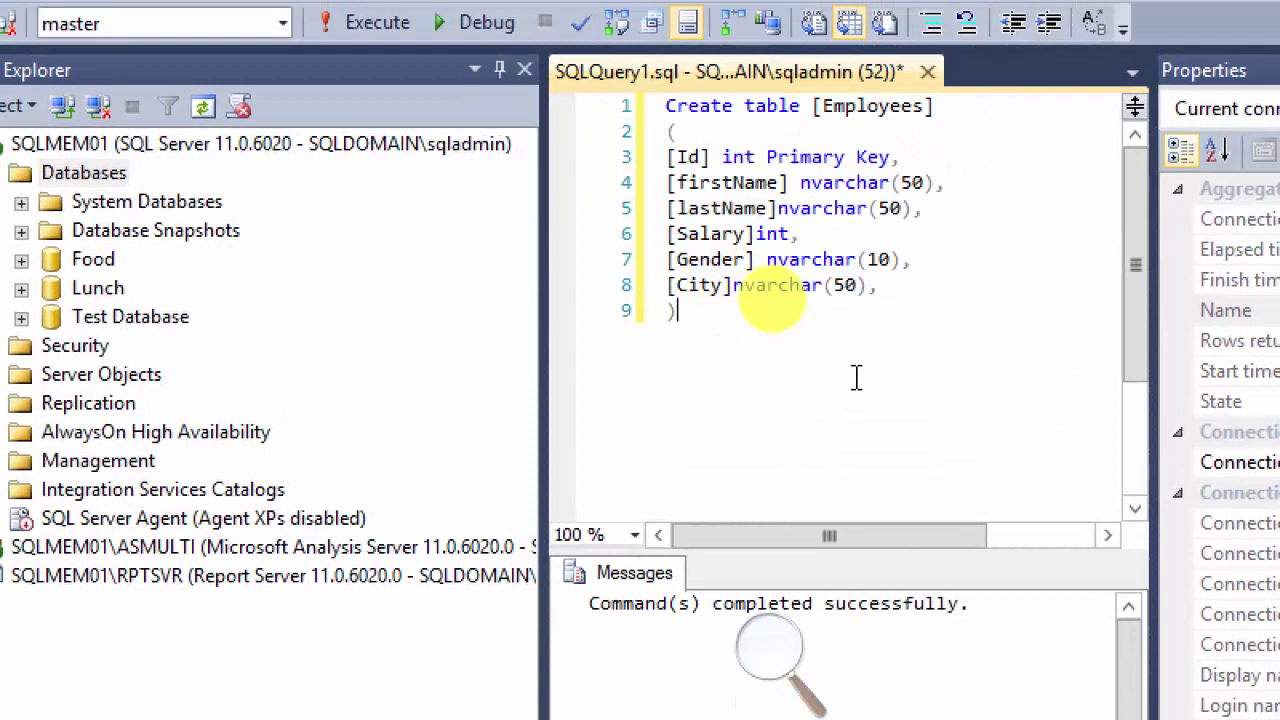
key(Return)
key(Return)
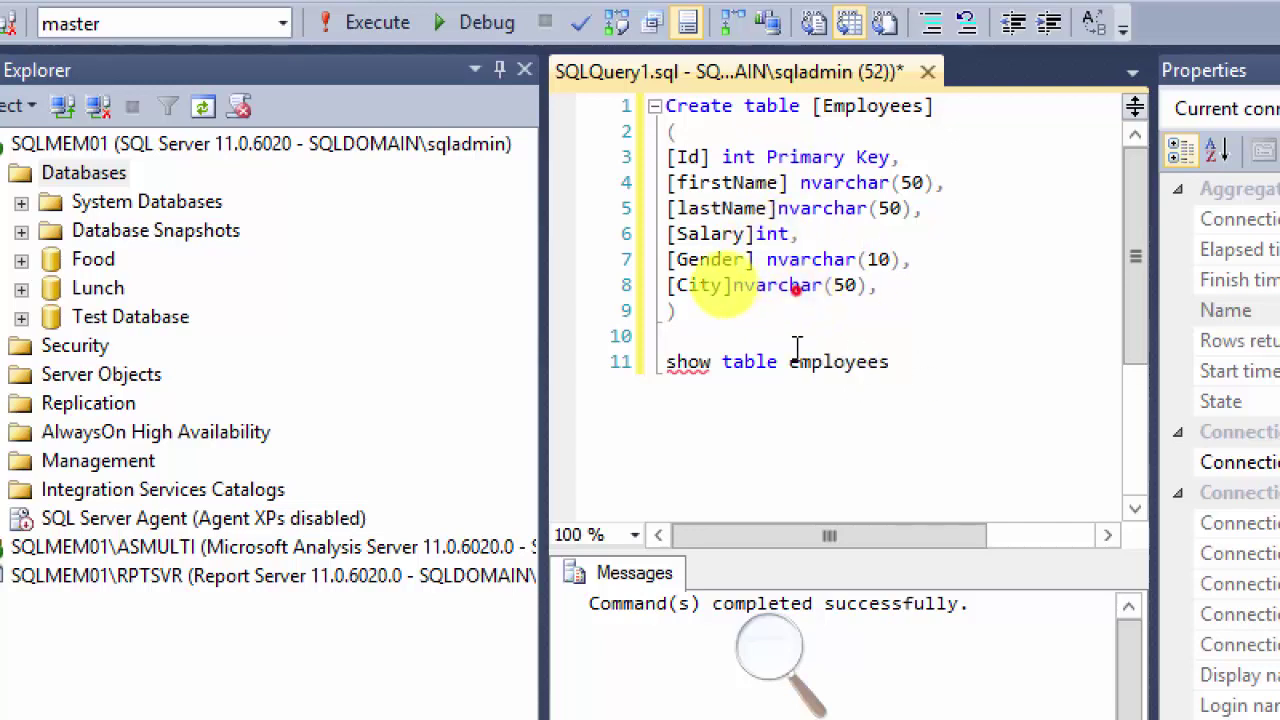
drag(903, 362, 665, 360)
click(386, 32)
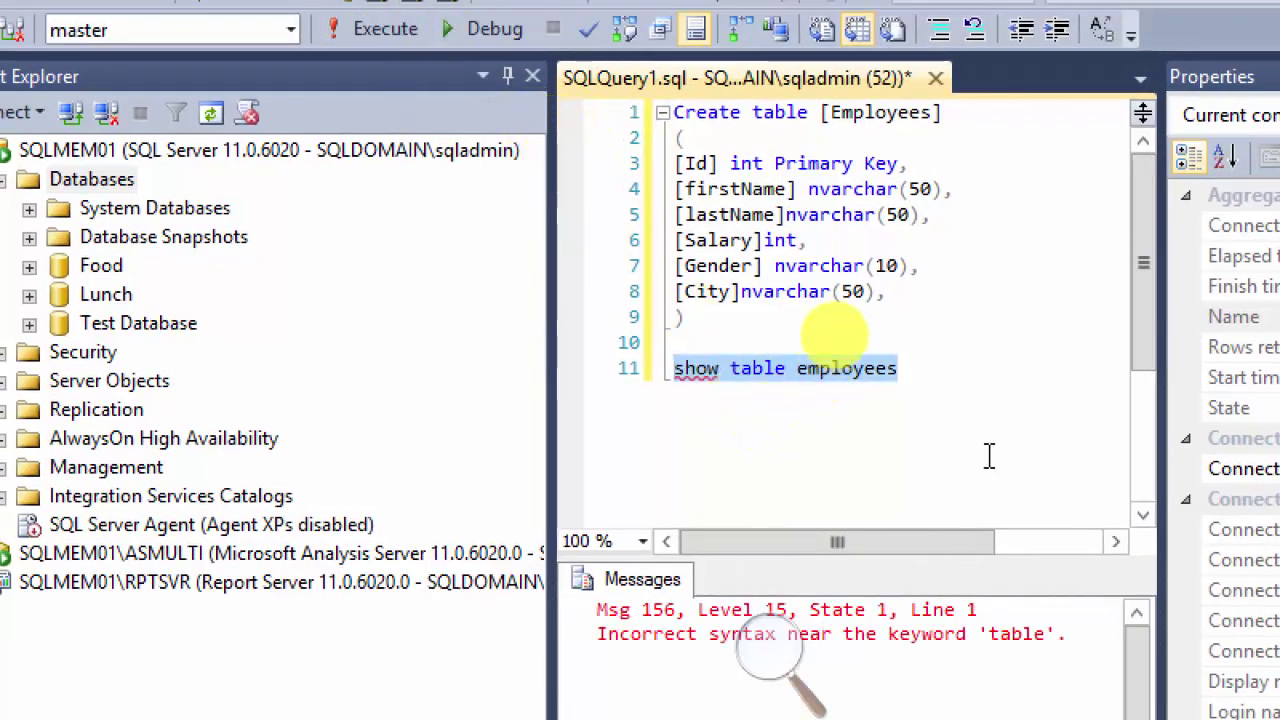
Step: Rewrite line 11 as 'Select * from employees' and run it, returning an empty Id-to-City grid
click(723, 368)
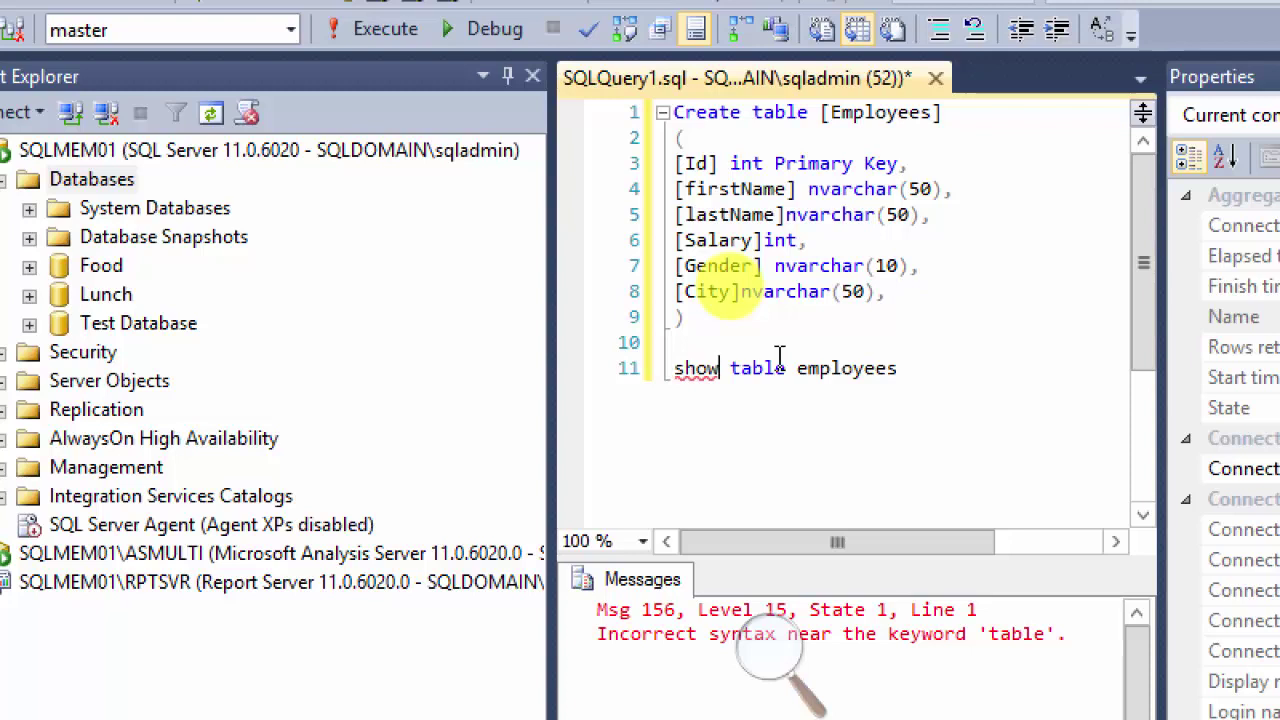
key(shift+Left)
key(shift+Left)
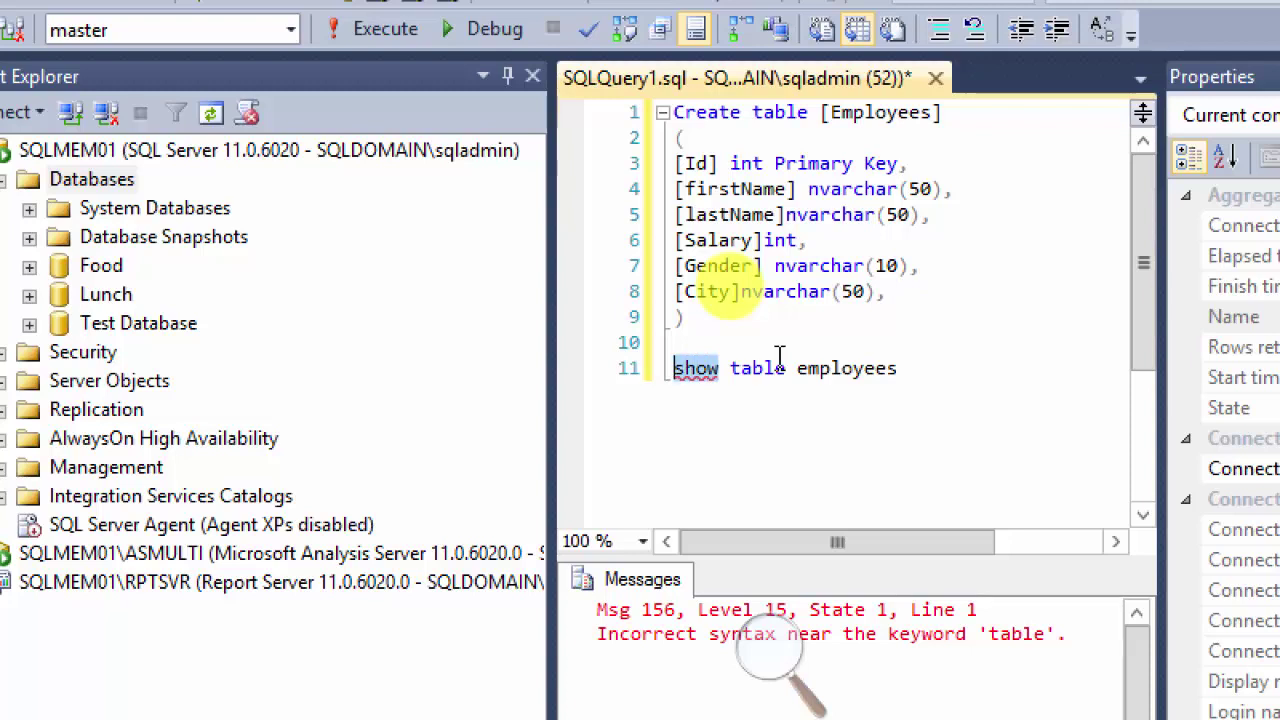
text(Select)
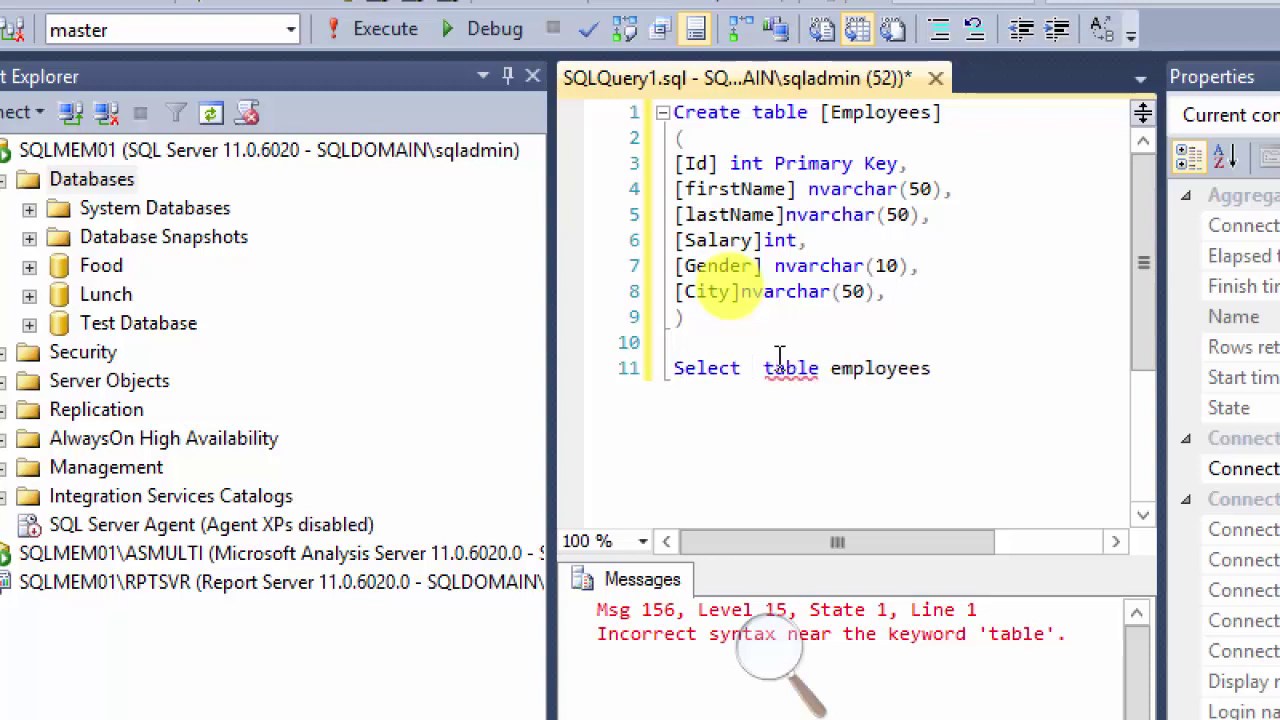
text( * fr)
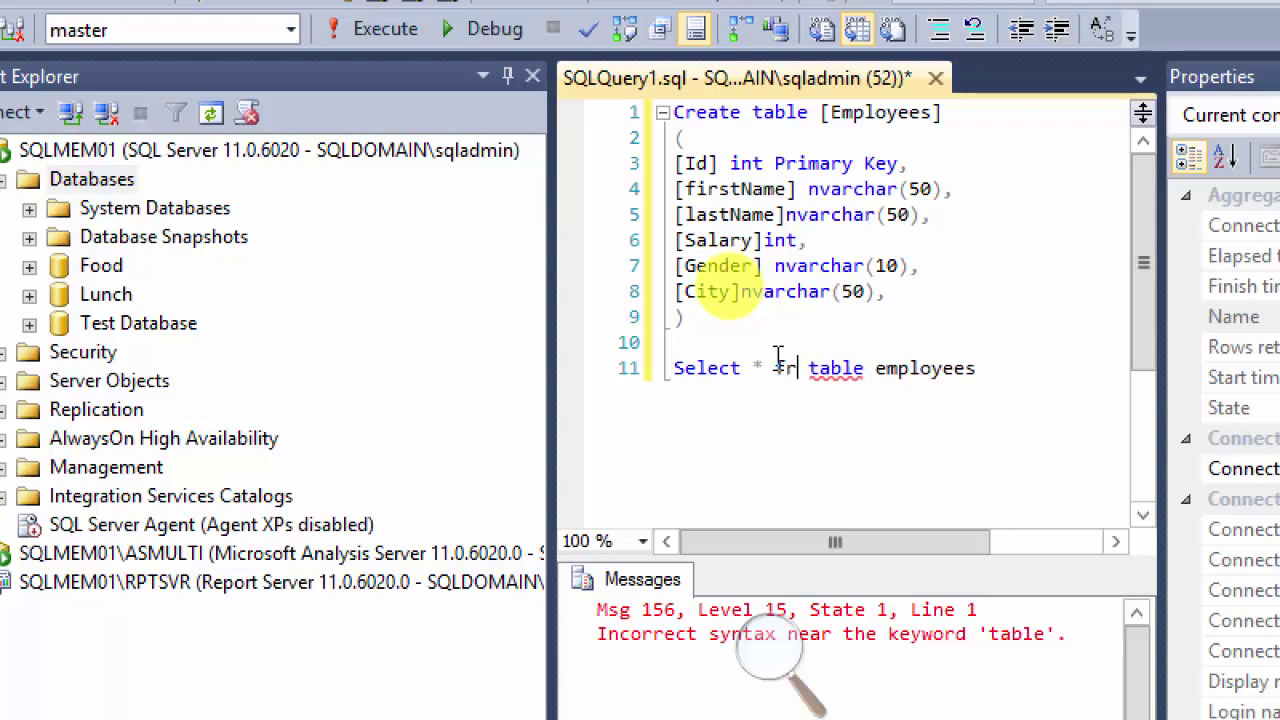
text(om)
key(Delete)
key(Delete)
key(Delete)
key(Delete)
key(Delete)
key(Delete)
key(Right)
key(Right)
key(Right)
key(Right)
key(Right)
key(Right)
key(Right)
key(Right)
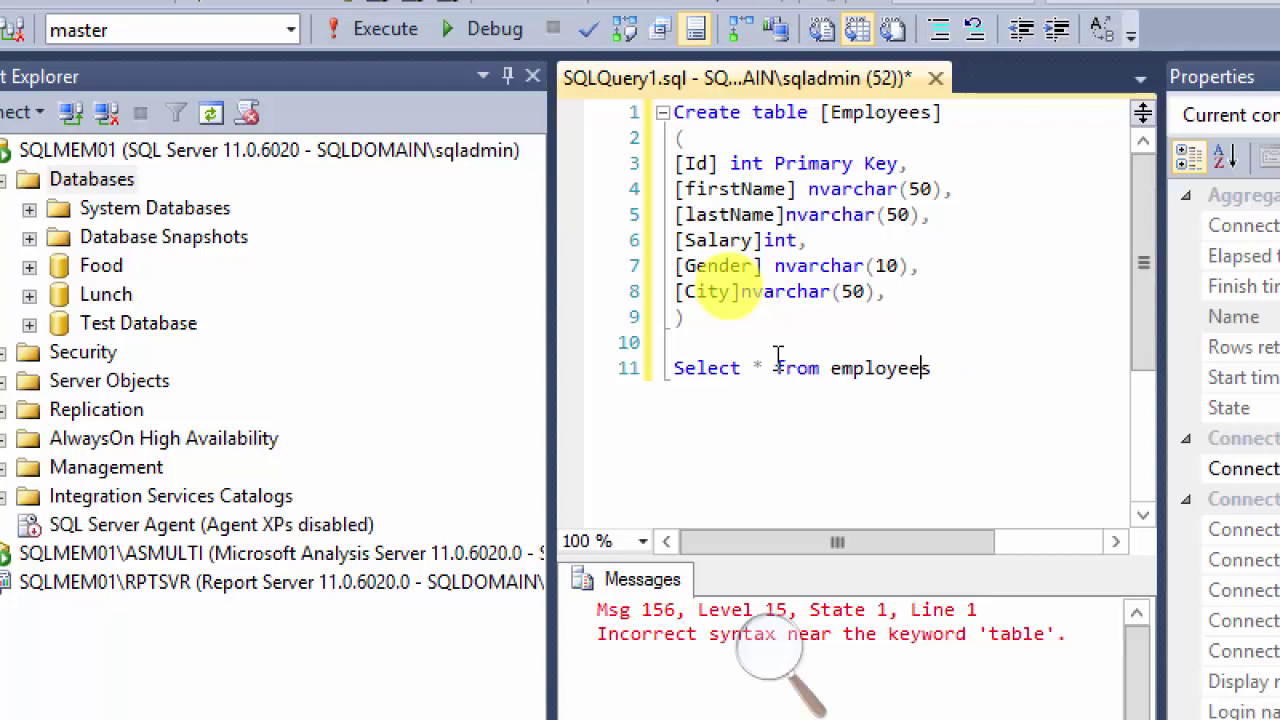
key(shift+Up)
key(shift+Right)
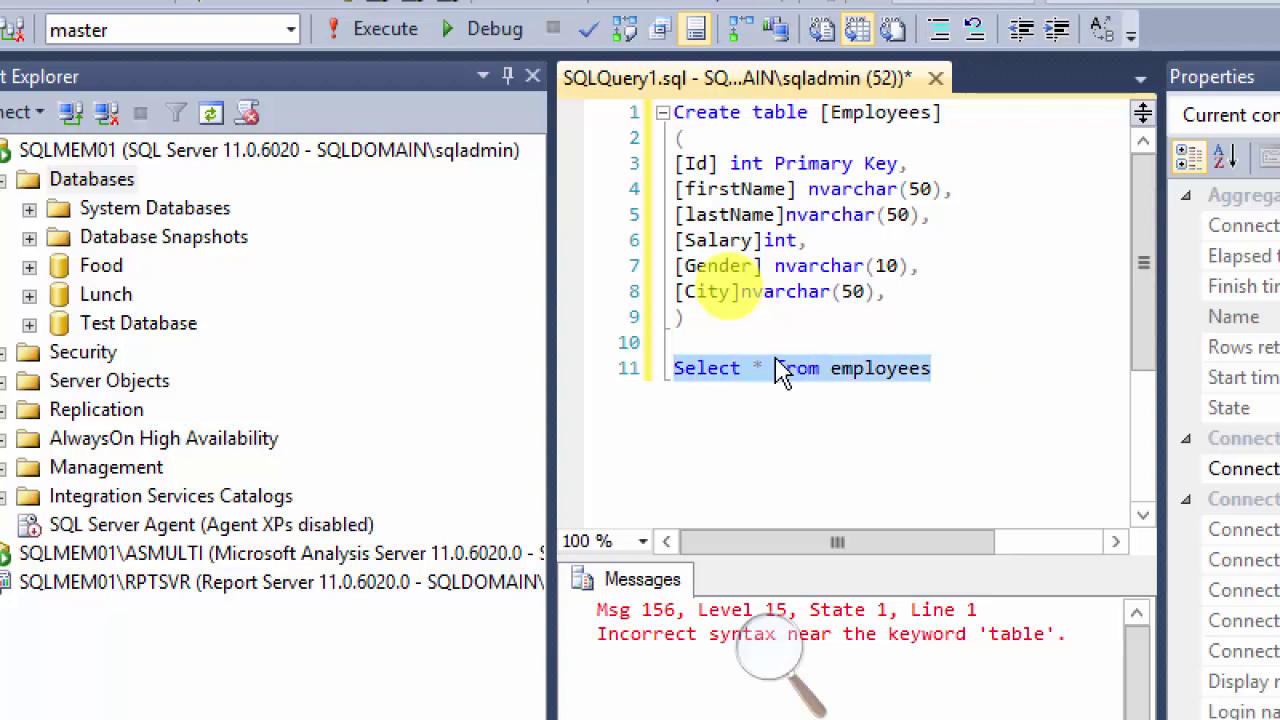
key(F5)
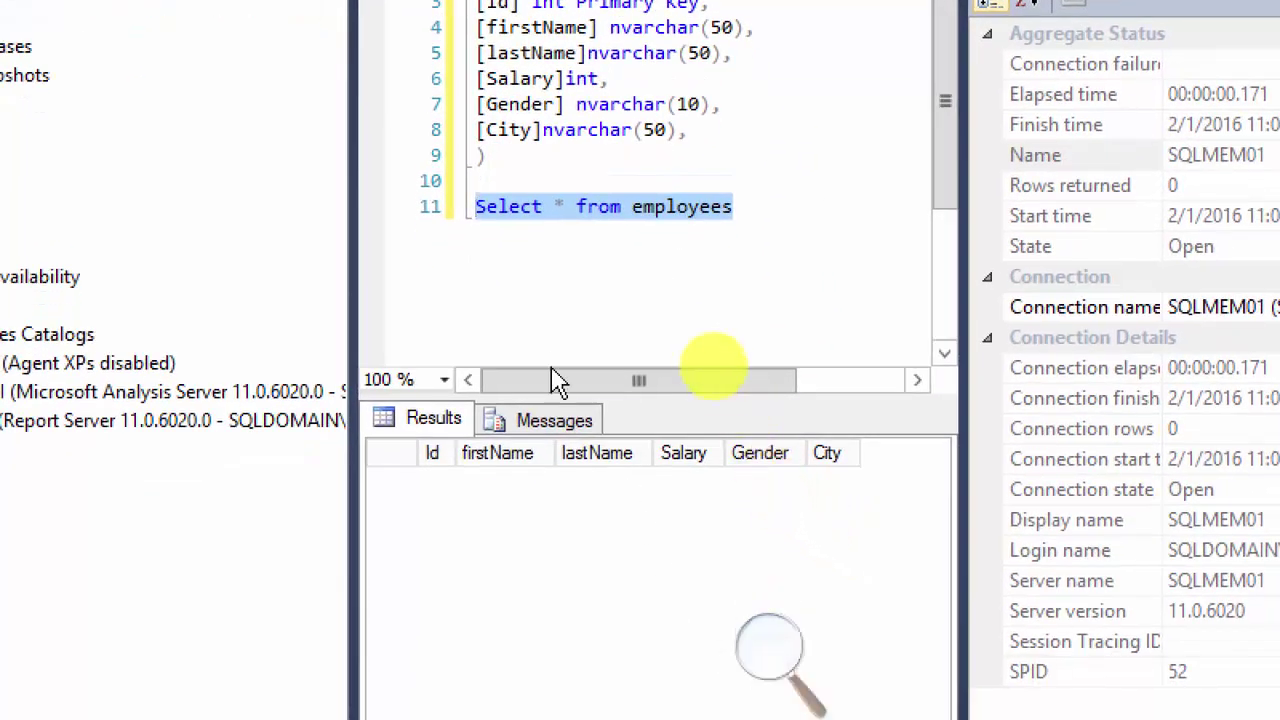
click(490, 252)
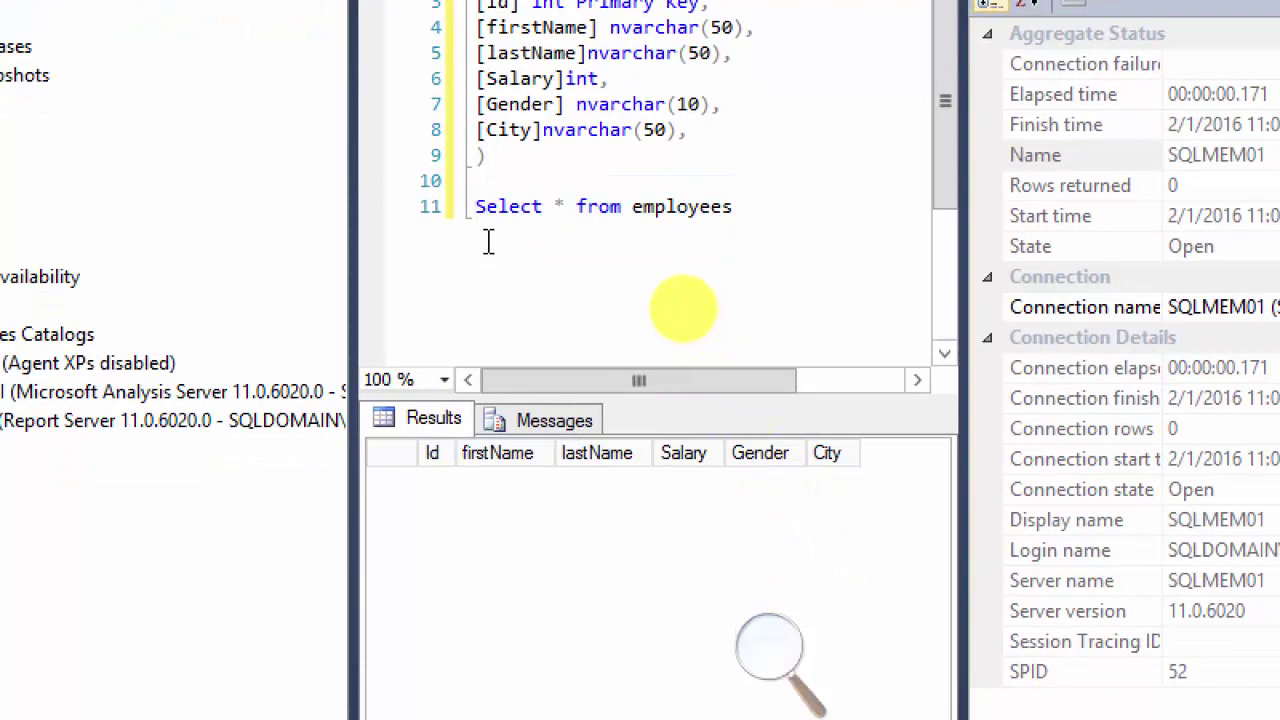
Step: On a new line 12, type insert into 'John', 'Doe'
click(757, 209)
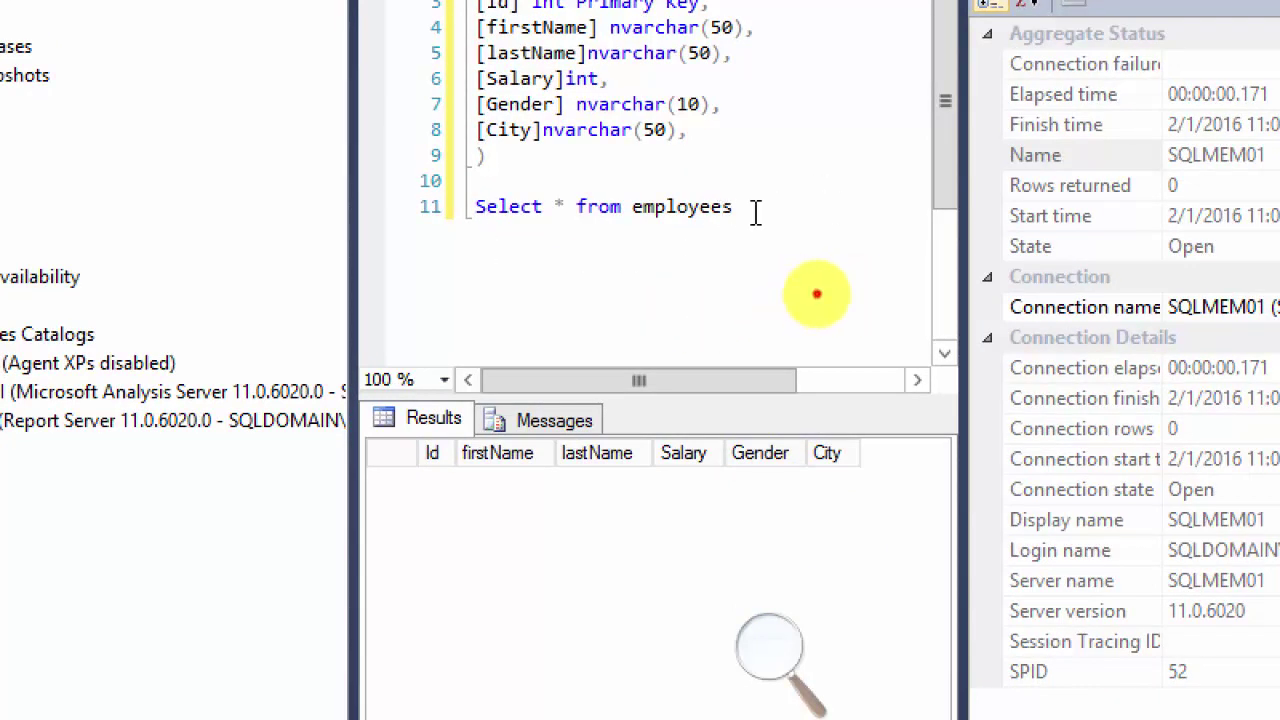
key(Return)
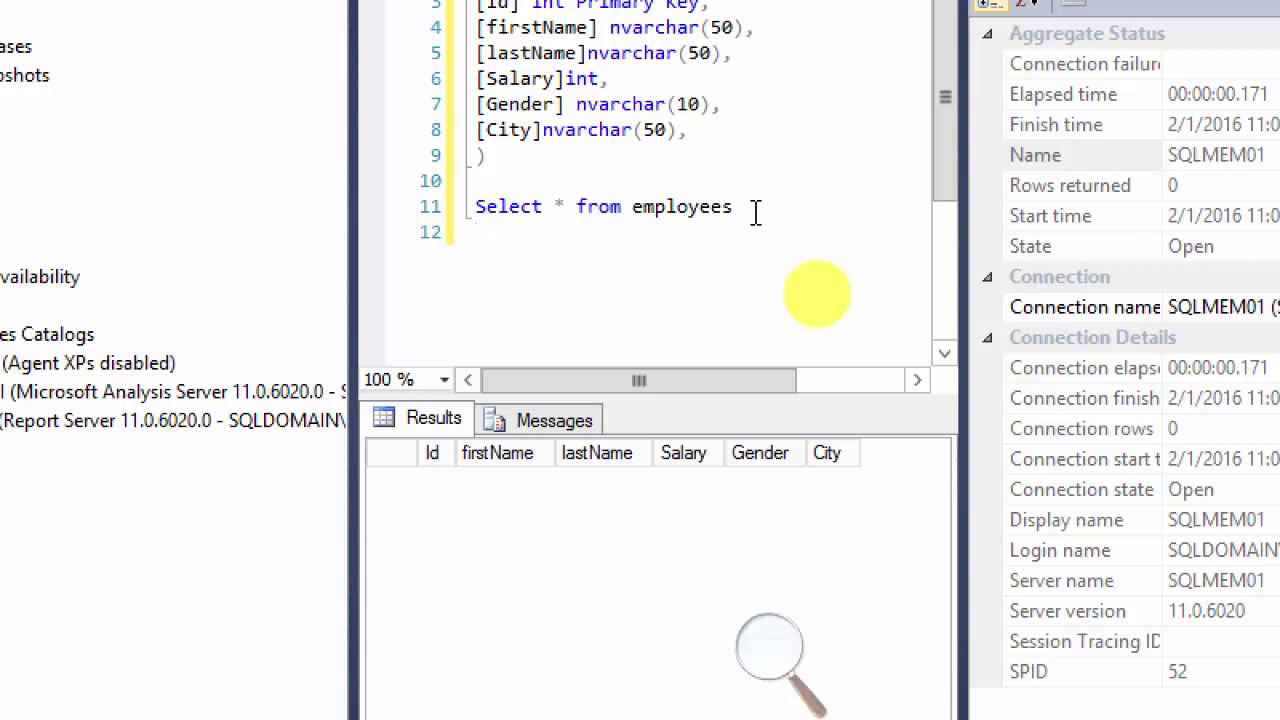
text(insert)
text(into)
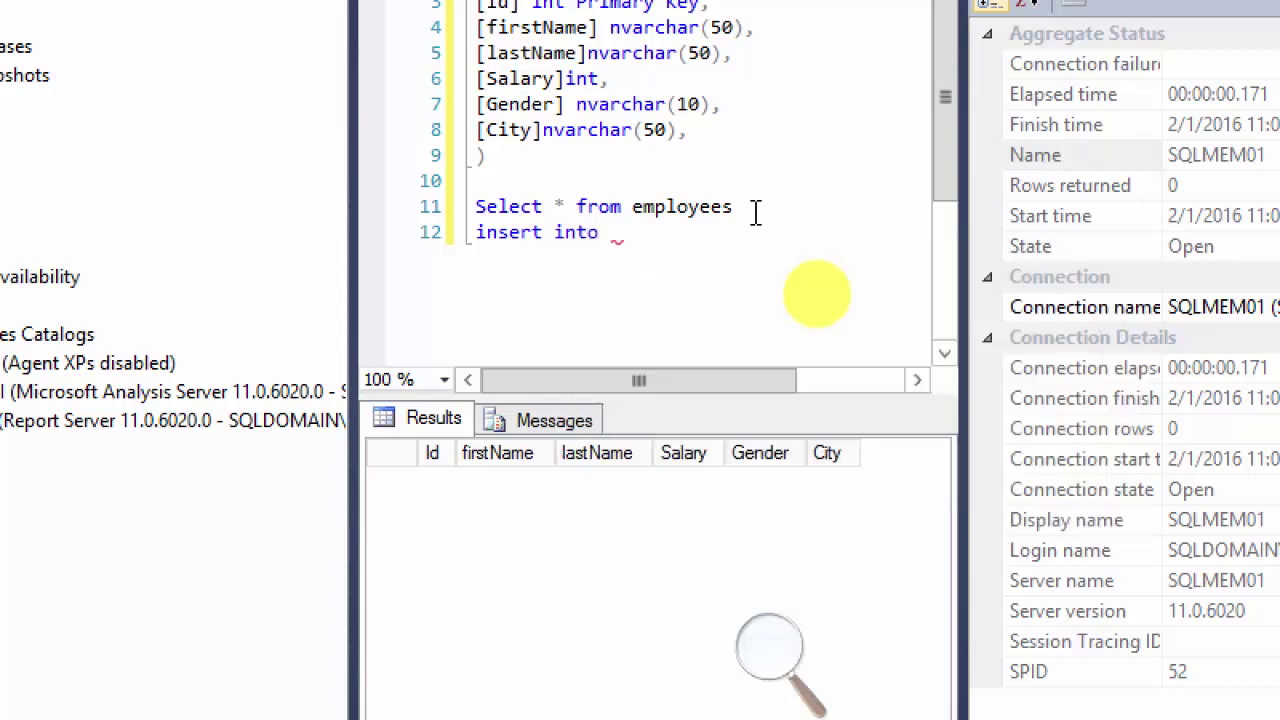
key(BackSpace)
key(BackSpace)
text(o)
text(')
key(BackSpace)
text(,)
text(')
text(Juohn)
key(BackSpace)
key(BackSpace)
key(BackSpace)
key(BackSpace)
text(ohn', 'Doe')
key(ctrl+Left)
key(ctrl+Left)
key(ctrl+Left)
key(ctrl+Left)
key(BackSpace)
key(Right)
key(Right)
key(Right)
key(Right)
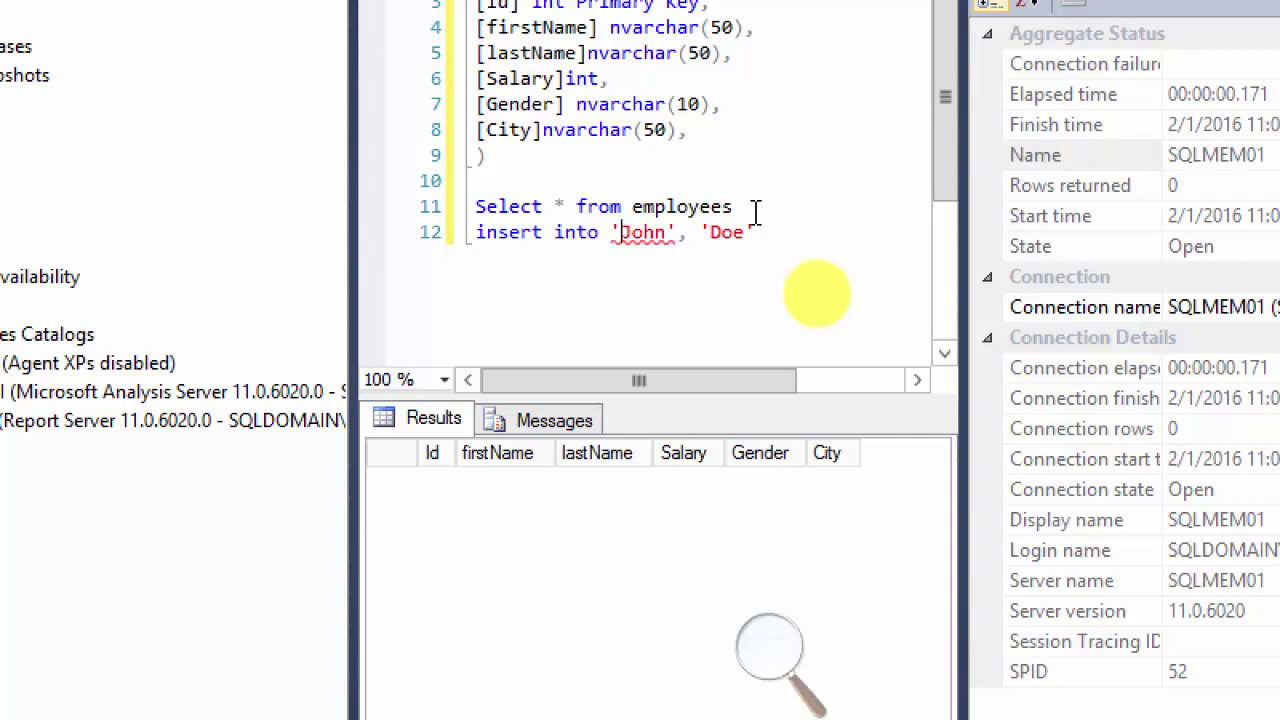
key(Left)
key(Right)
key(Right)
key(Right)
key(Right)
key(Right)
key(Right)
key(Right)
key(Right)
key(Right)
key(Right)
Step: Select just the insert line and run it, getting Incorrect syntax near 'John'
key(shift+Up)
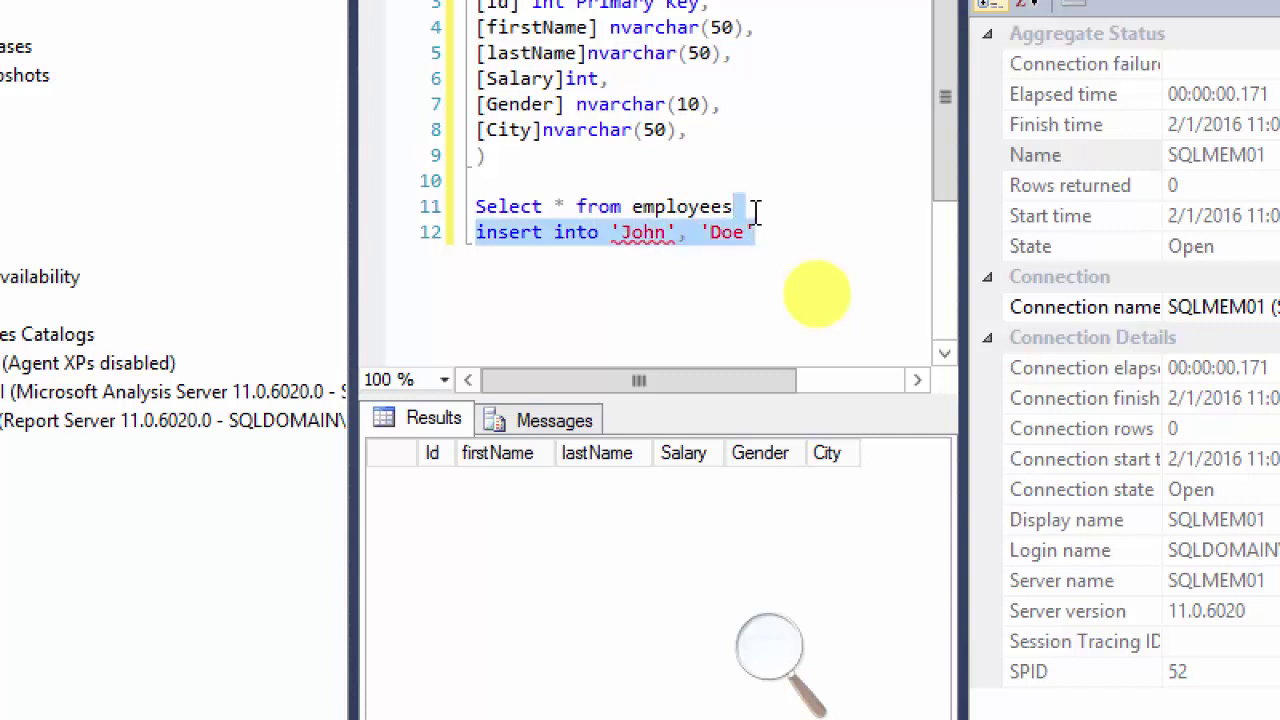
key(shift+Up)
key(shift+Down)
key(shift+Right)
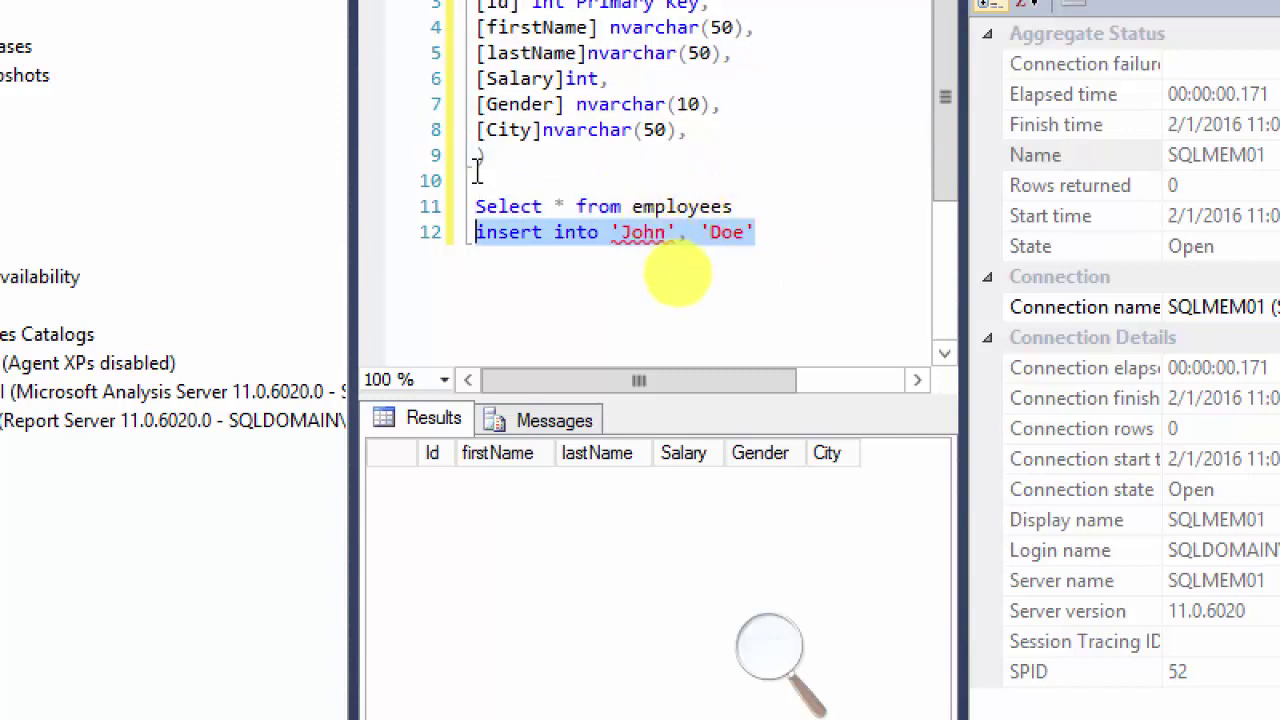
key(F5)
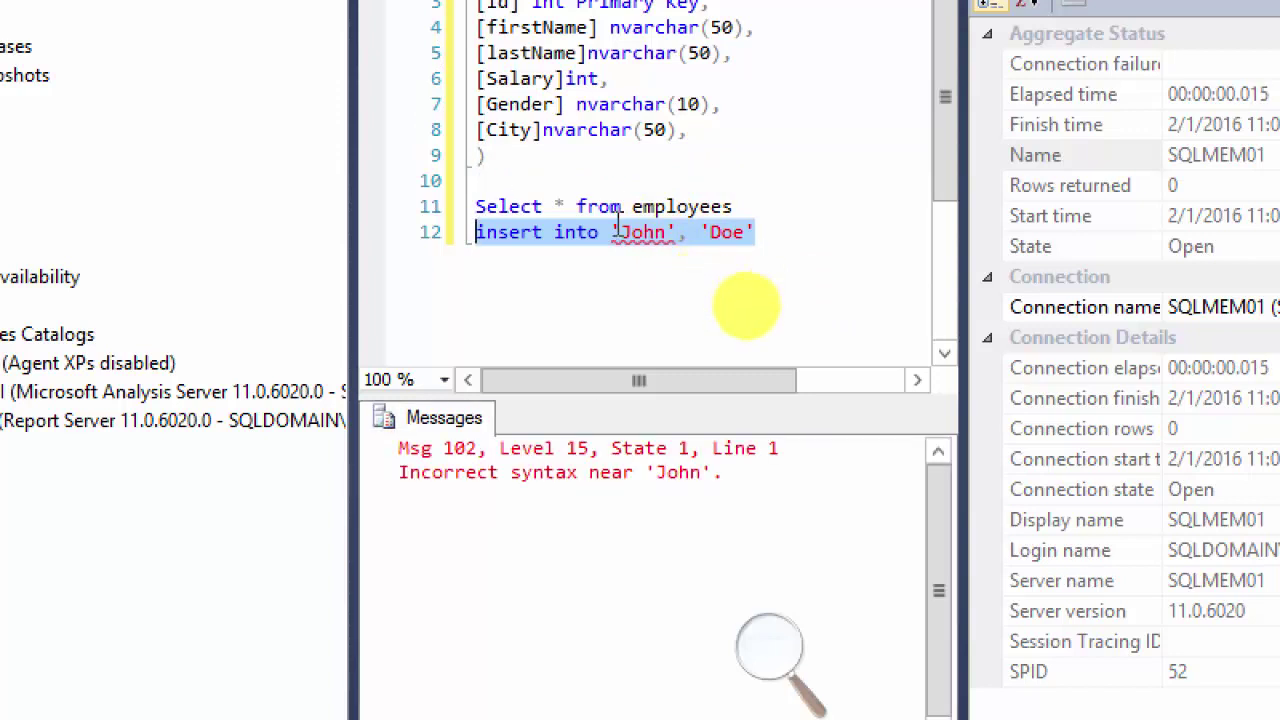
click(611, 233)
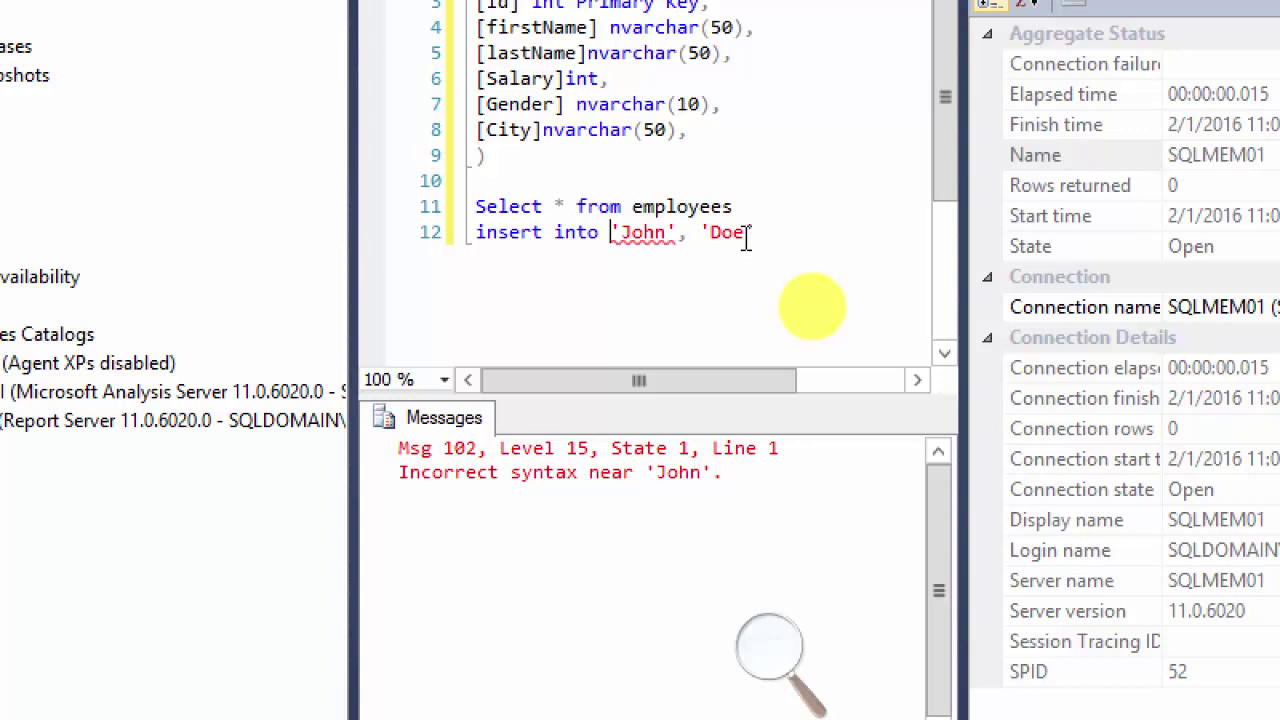
Step: Add the table name Employees and an id of 1 before 'John', then run the insert
text(e)
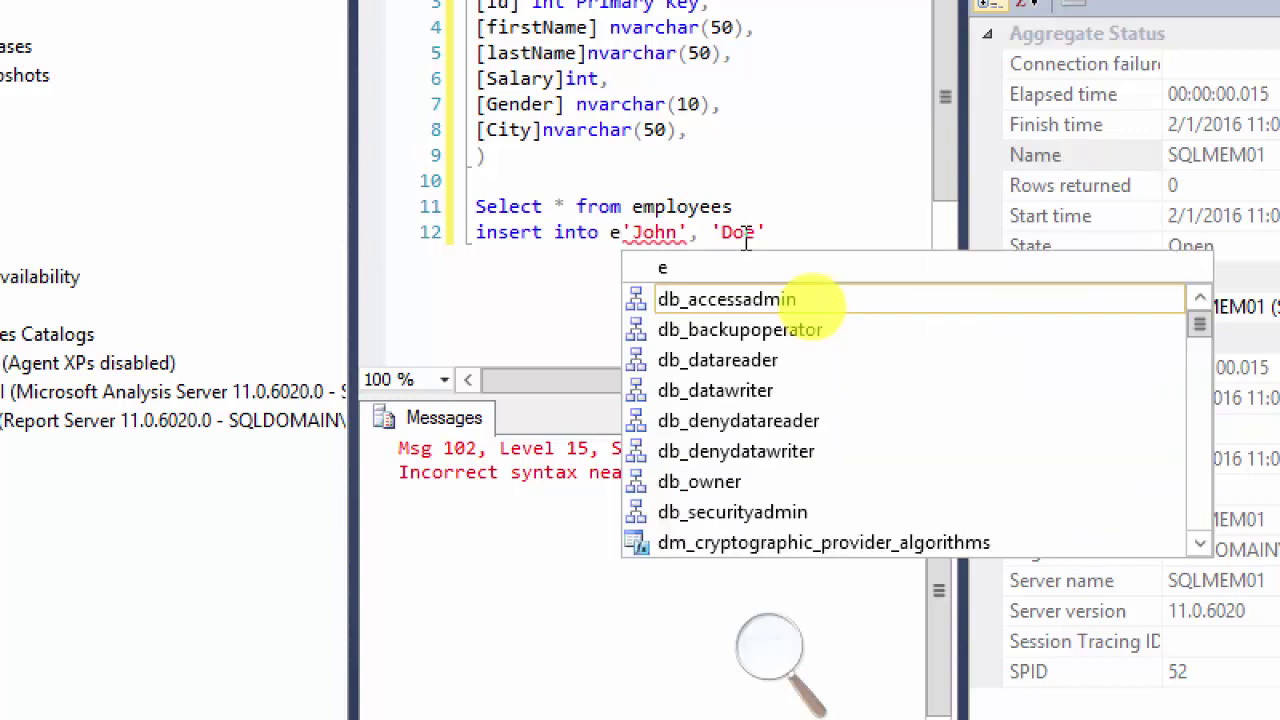
text(m)
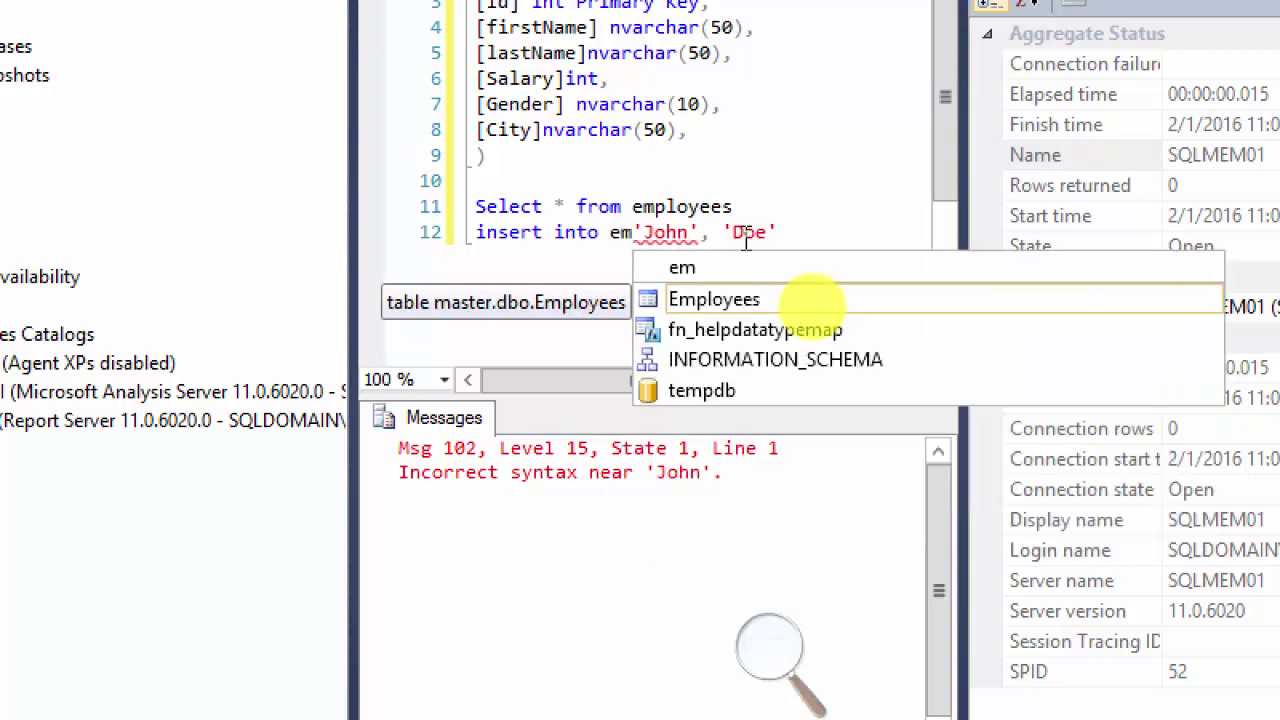
key(Down)
key(Down)
key(Down)
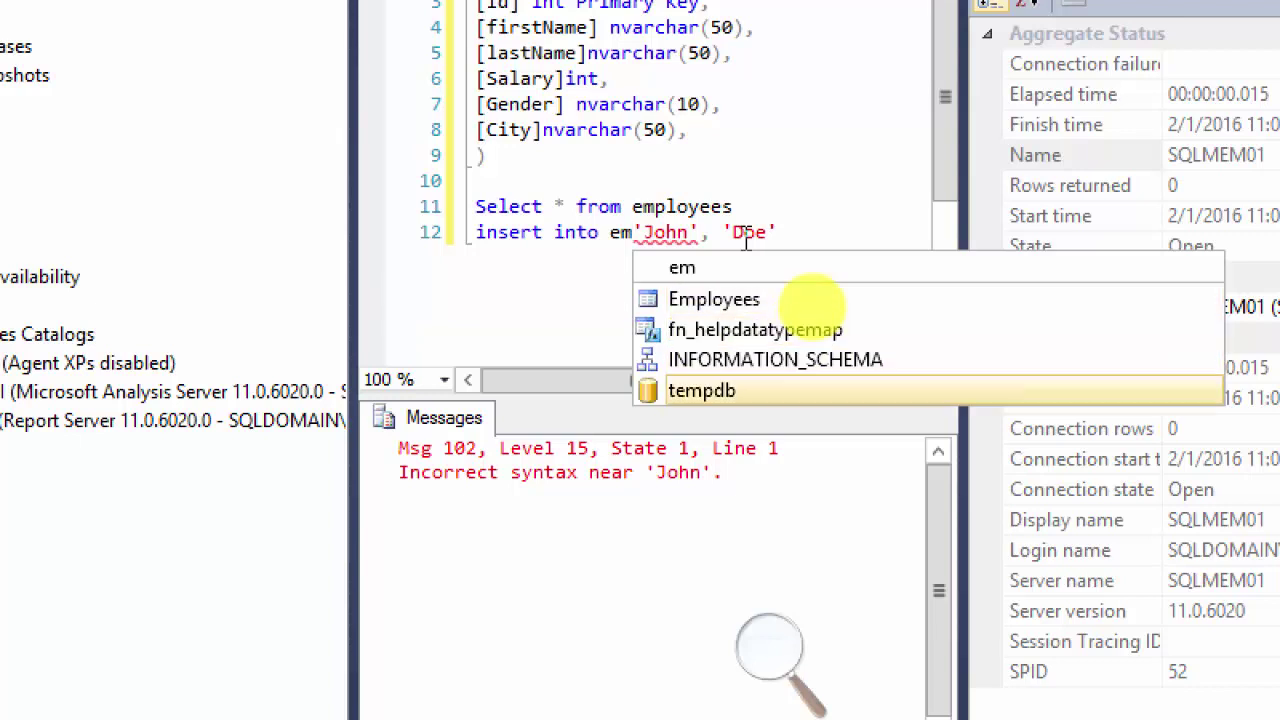
key(Up)
key(Up)
key(Up)
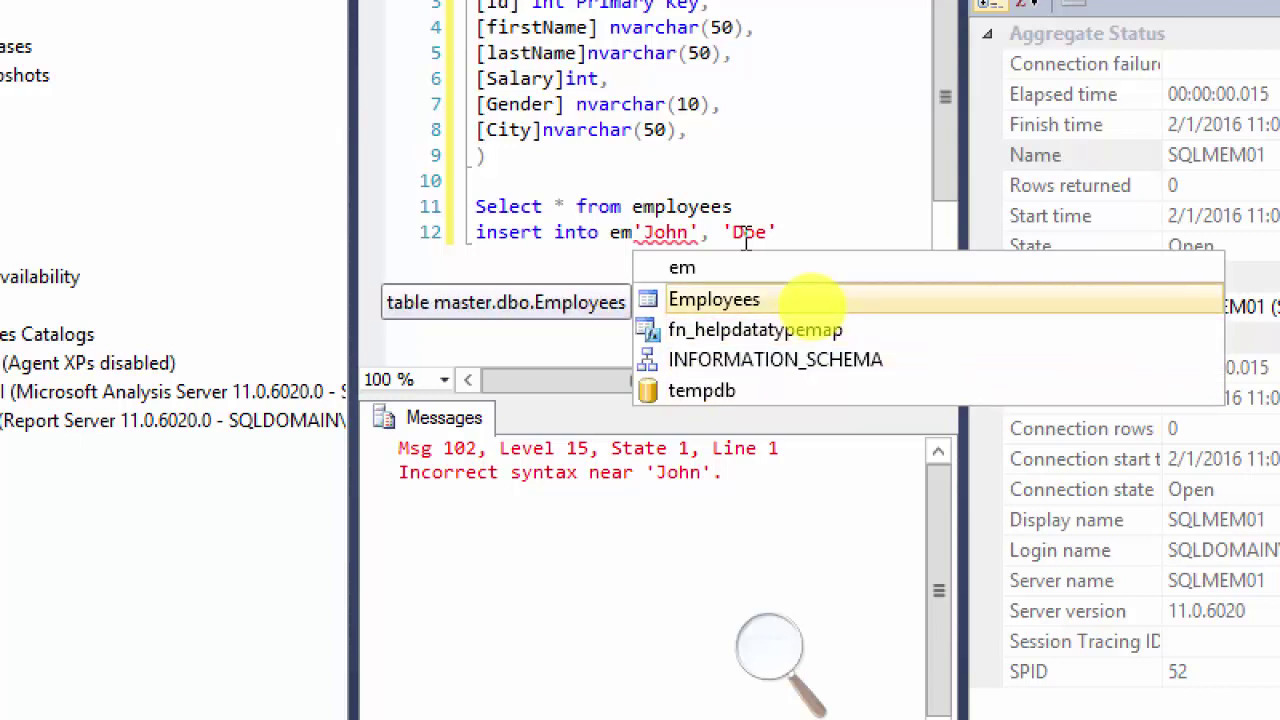
key(Tab)
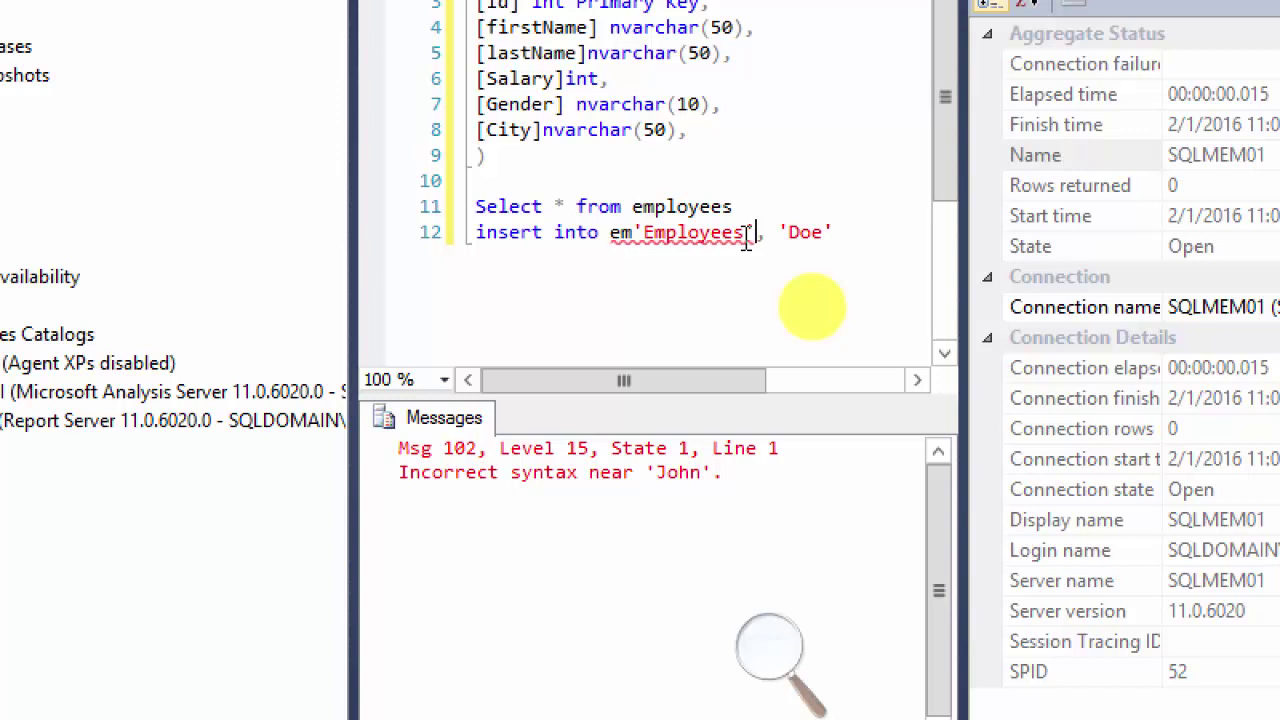
key(Left)
key(Left)
key(Left)
key(Left)
key(Left)
key(Left)
key(Left)
key(Left)
key(Left)
key(Left)
key(Left)
key(Left)
key(Delete)
key(Delete)
key(Delete)
key(Delete)
key(Delete)
key(Delete)
key(Delete)
key(Delete)
key(Delete)
key(Delete)
key(Delete)
key(Delete)
key(Delete)
key(Delete)
key(Delete)
key(Delete)
key(Delete)
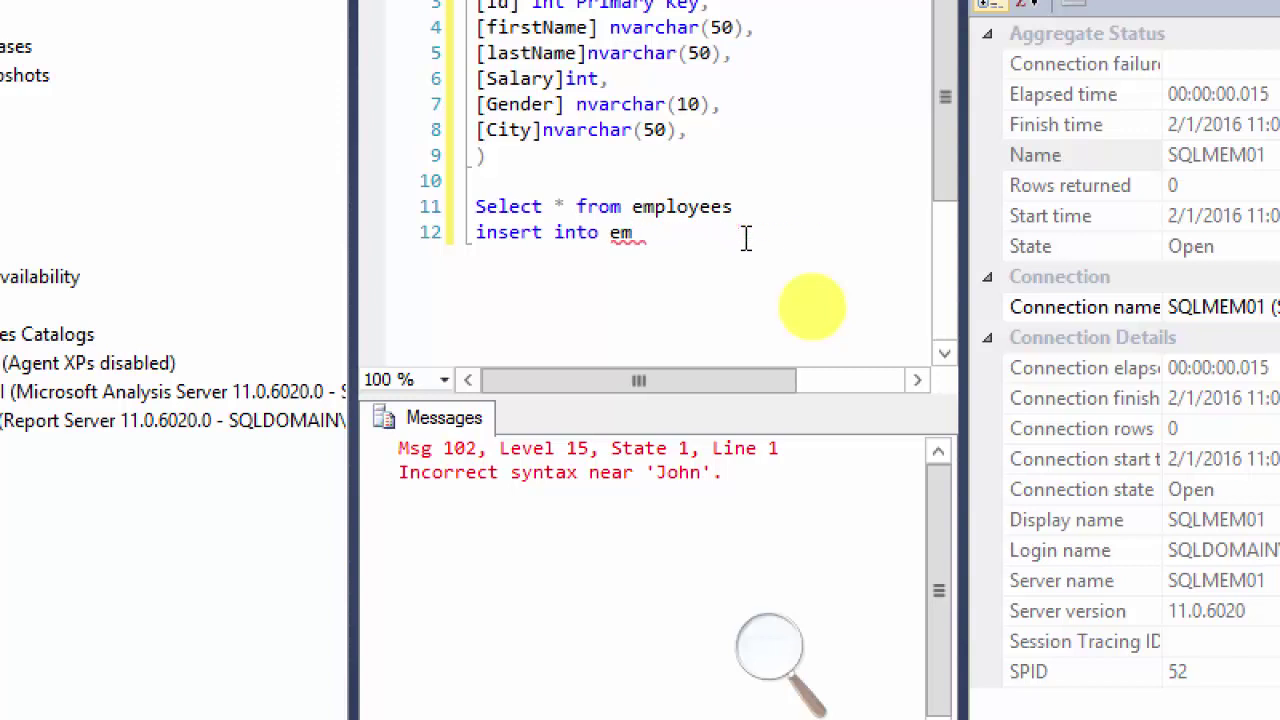
text(plo)
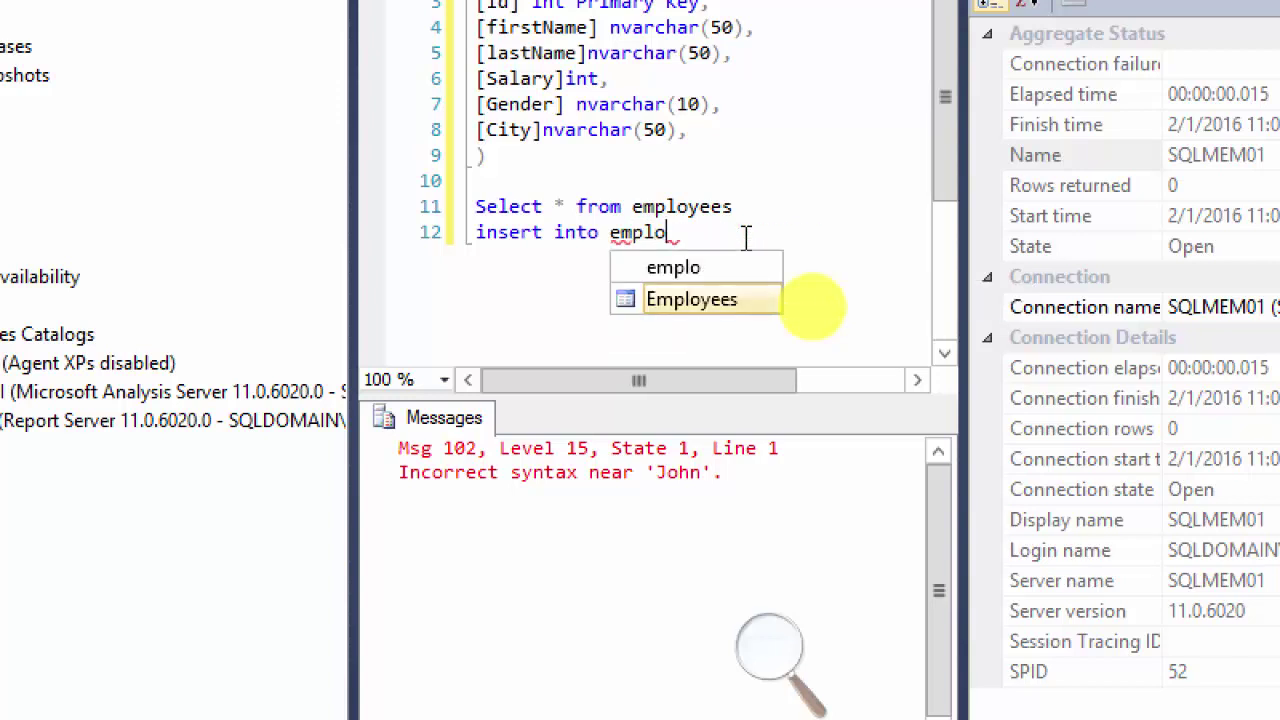
key(Tab)
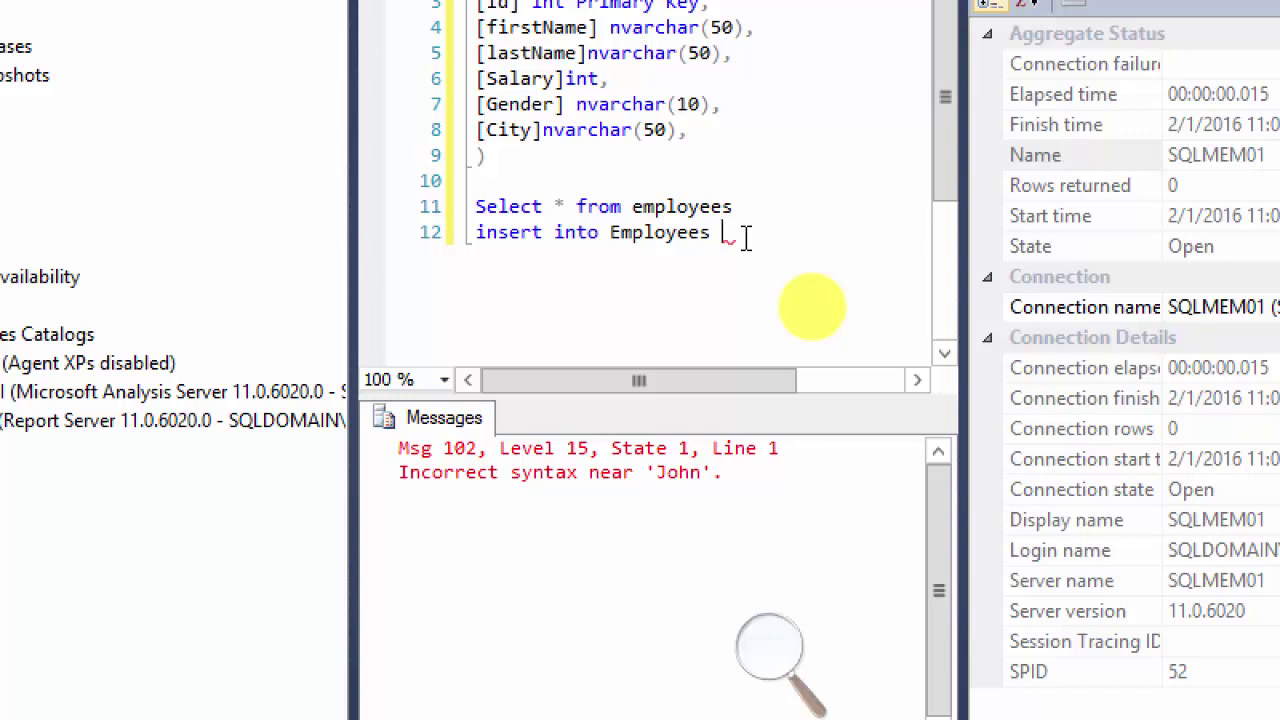
text(1, 'John','Doe)
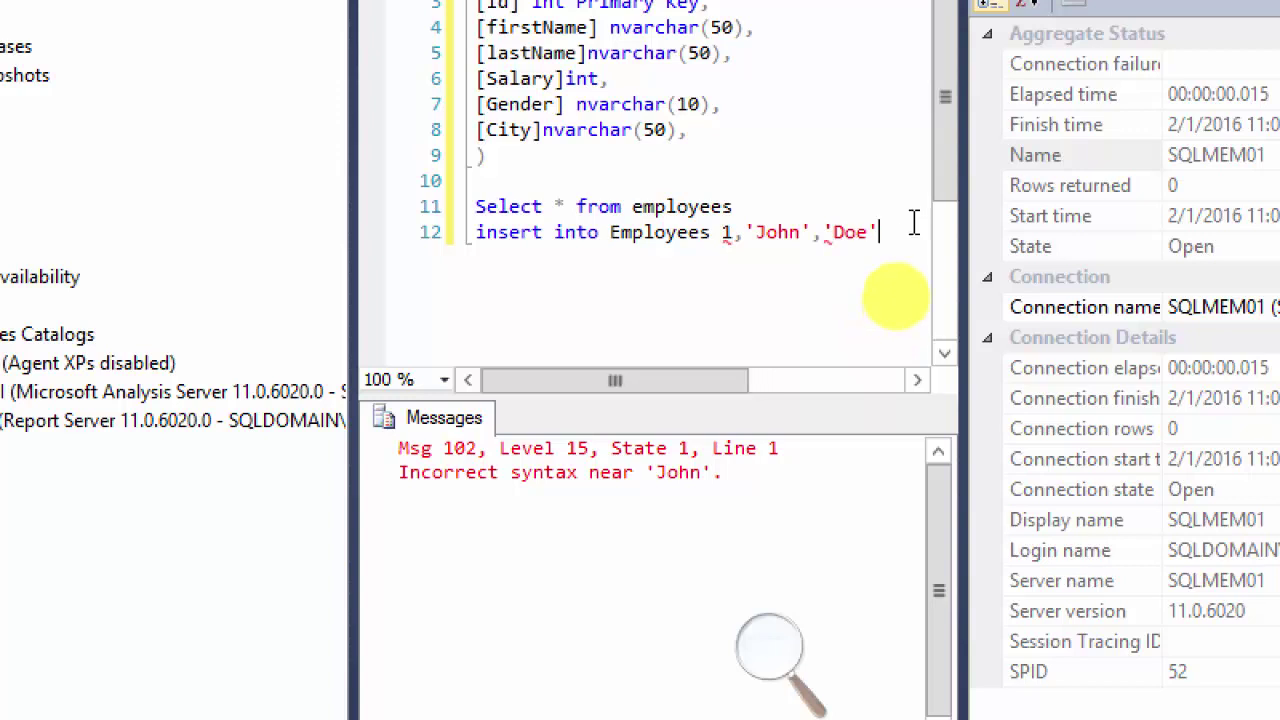
drag(877, 232, 468, 232)
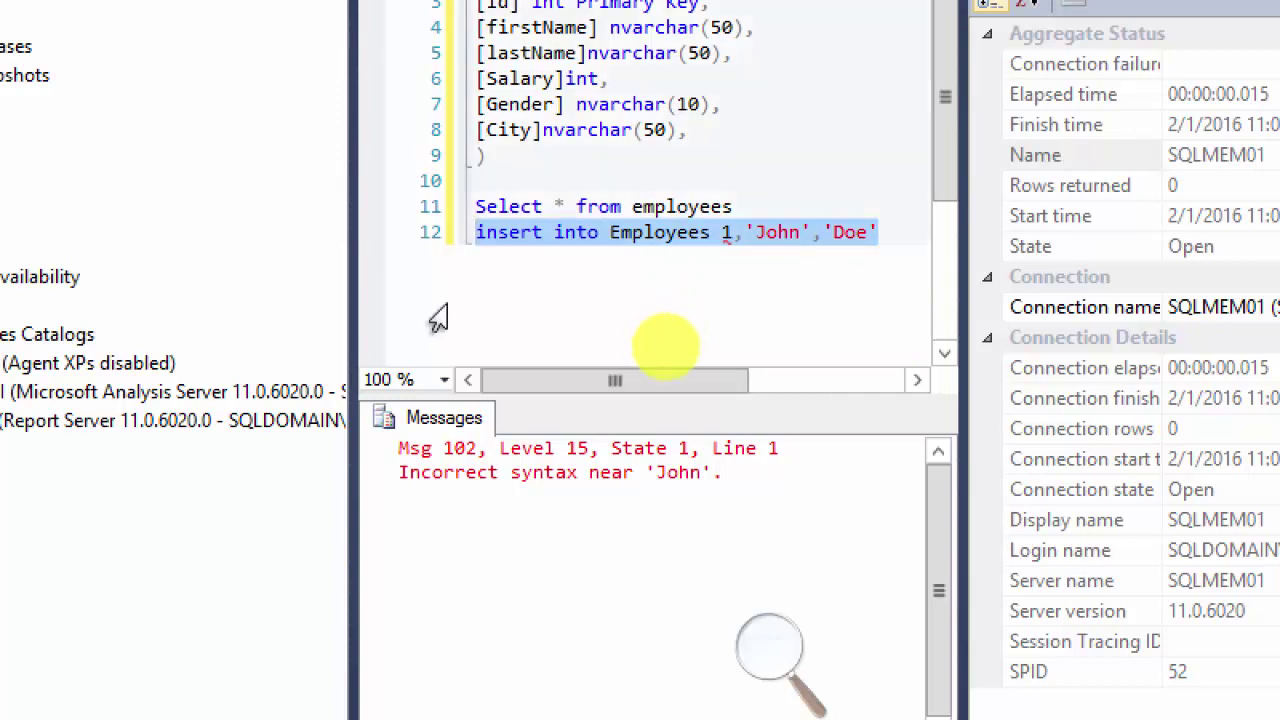
key(F5)
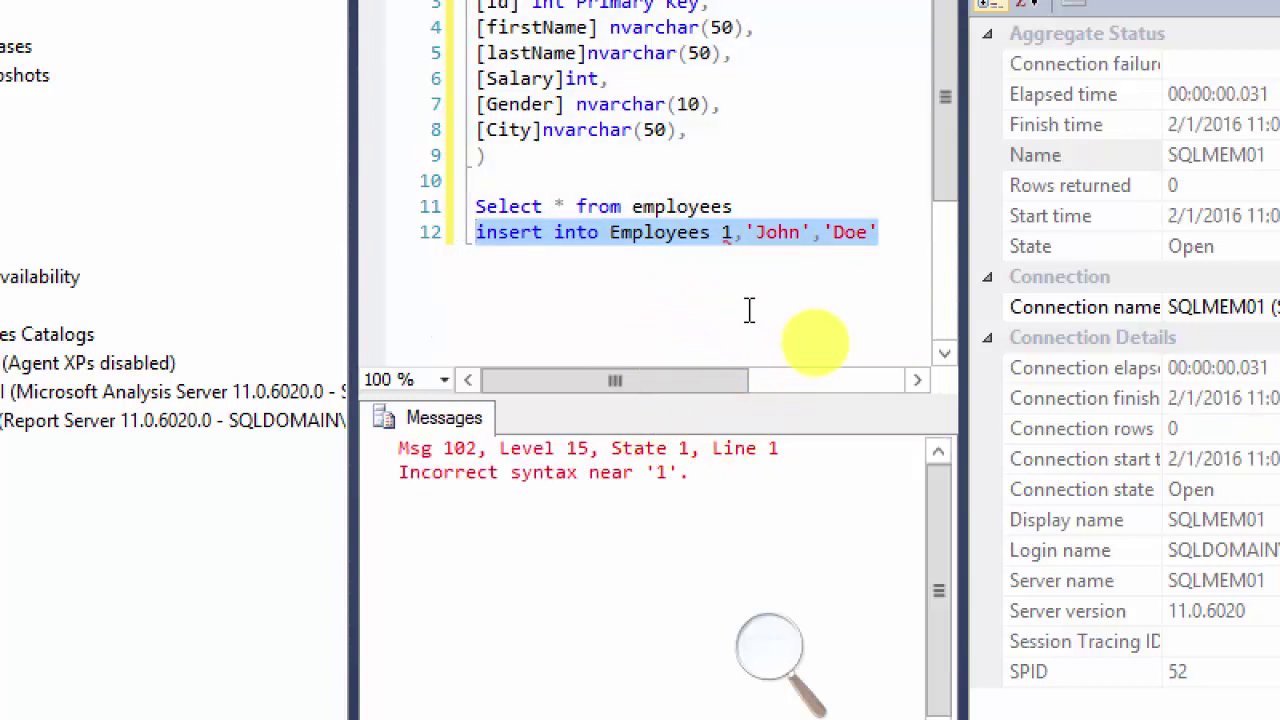
Step: Remove the 1 before 'John' and rerun the revised insert statement
click(735, 245)
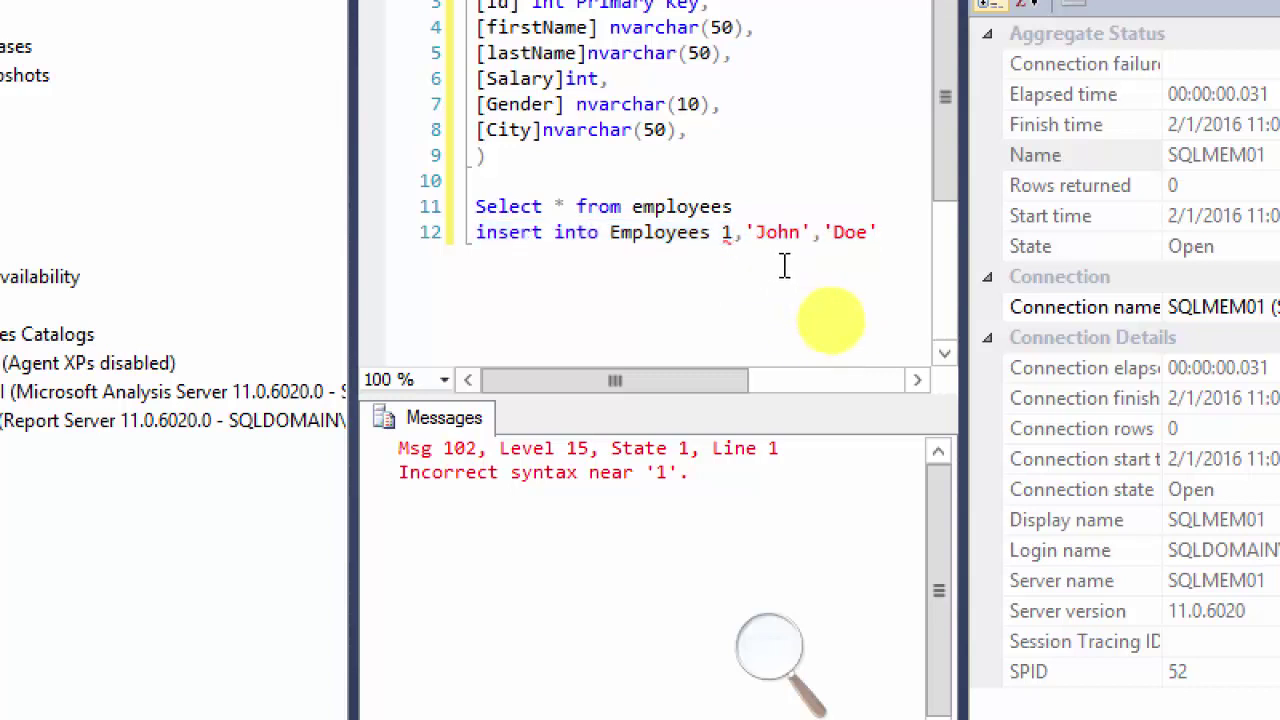
key(BackSpace)
key(BackSpace)
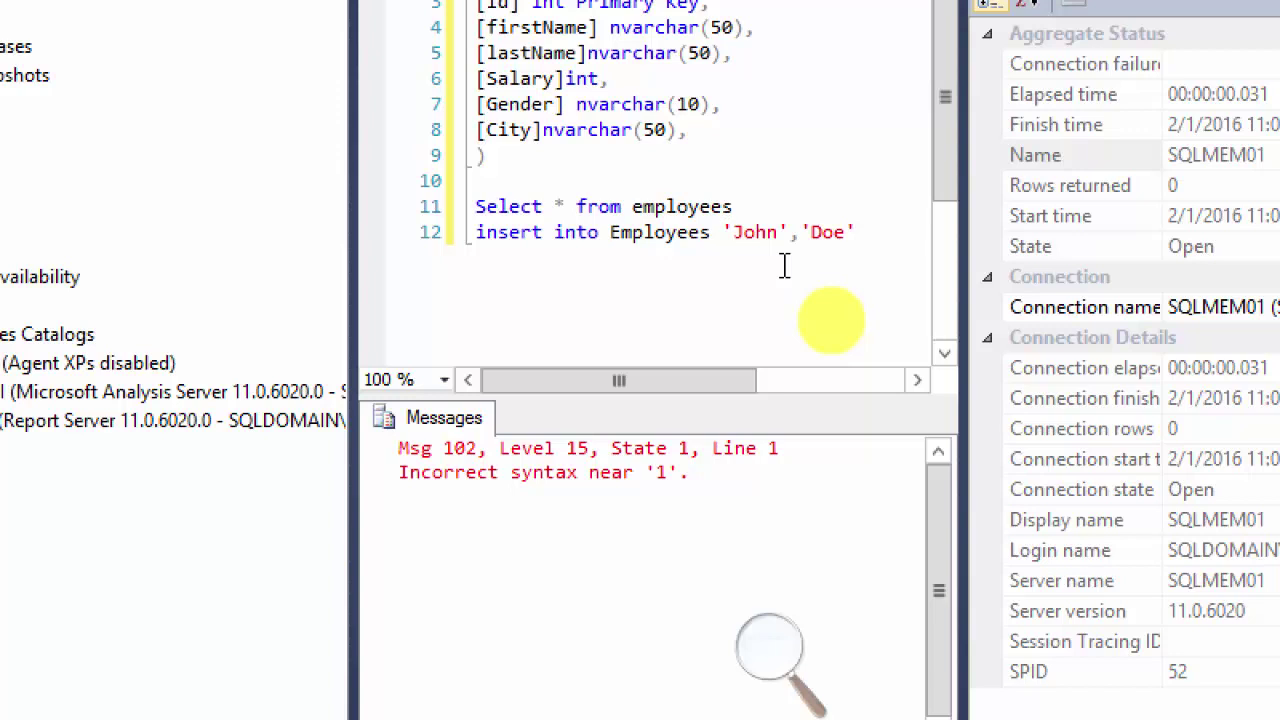
click(858, 232)
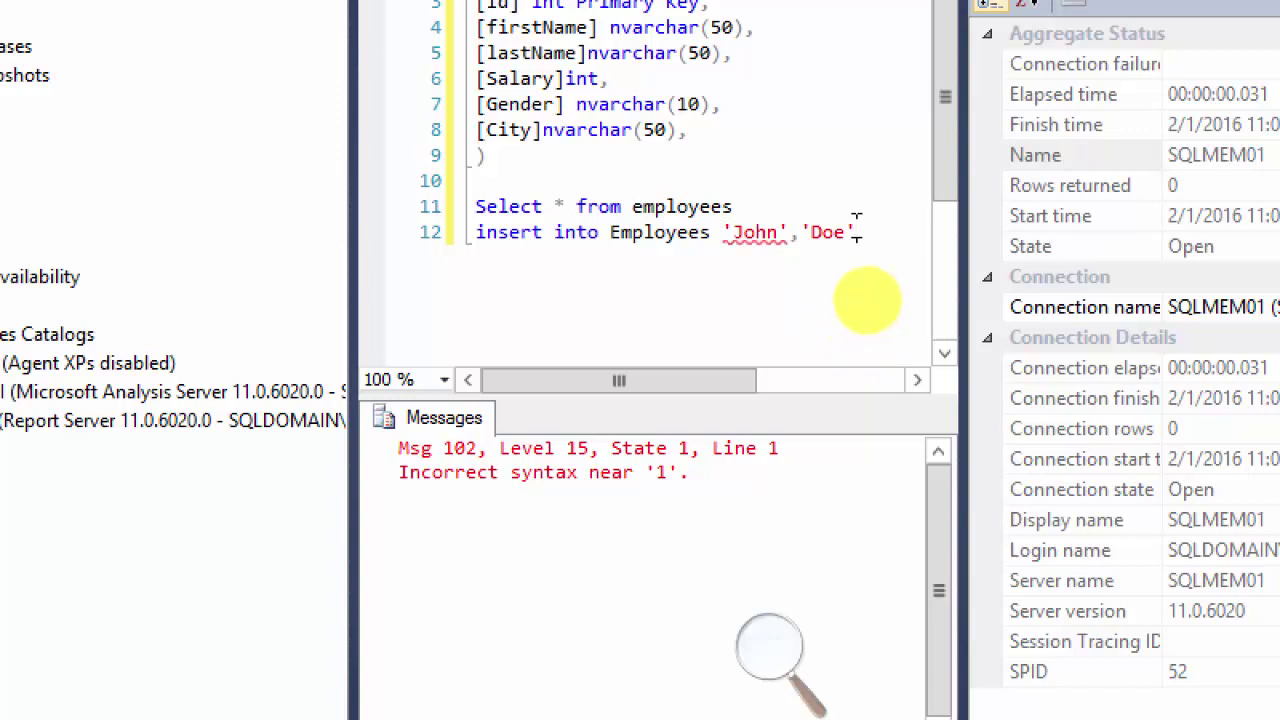
drag(848, 232, 476, 234)
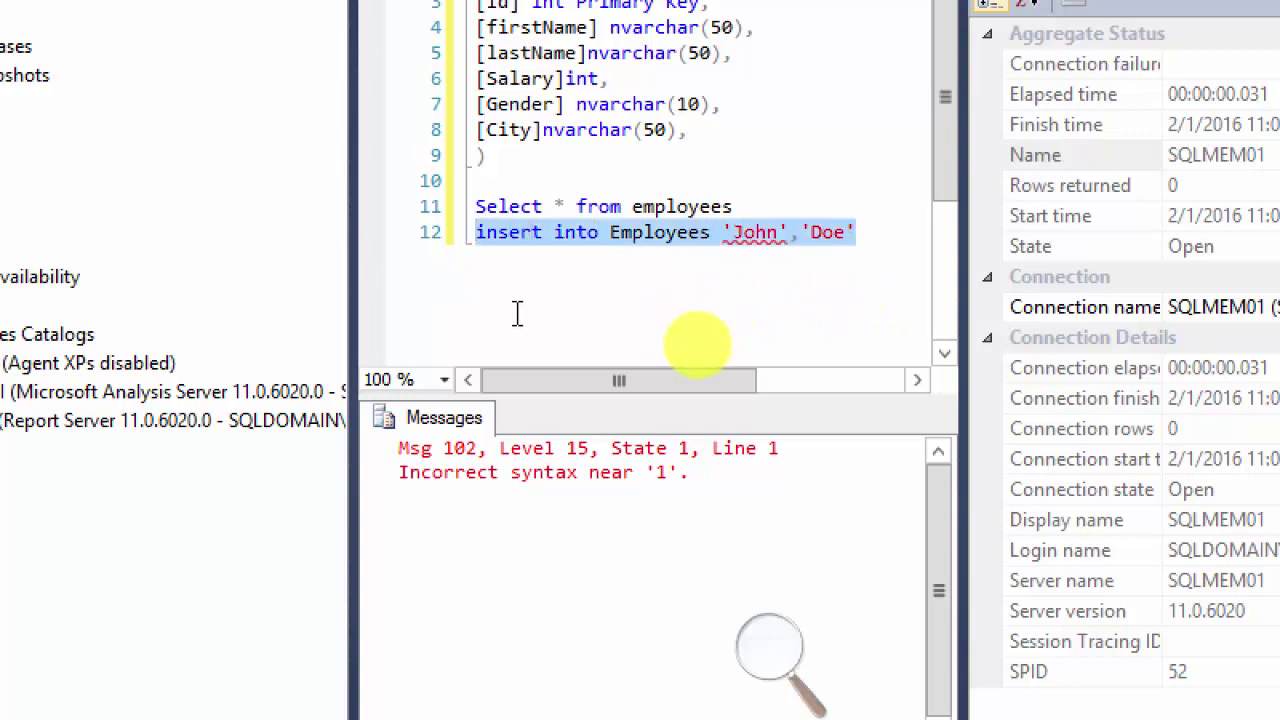
key(F5)
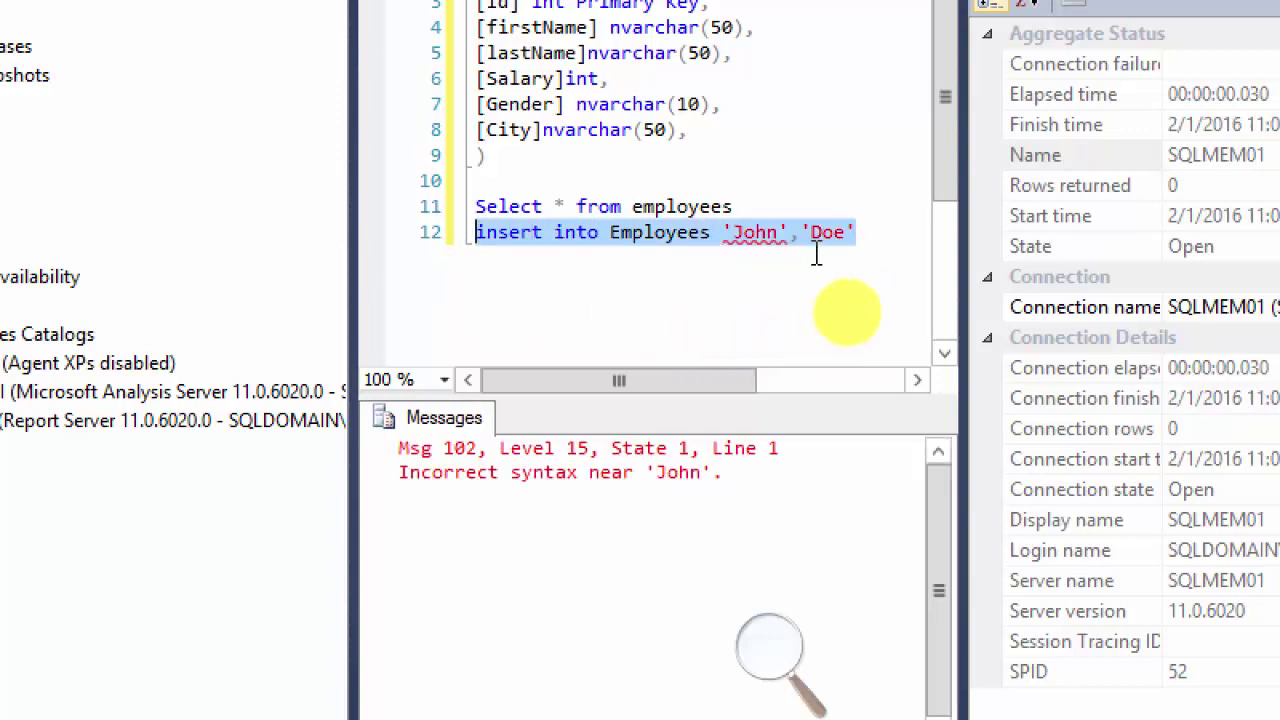
Step: Add 2 as the id value and rerun the insert, getting Incorrect syntax near '2'
mouse_move(735, 250)
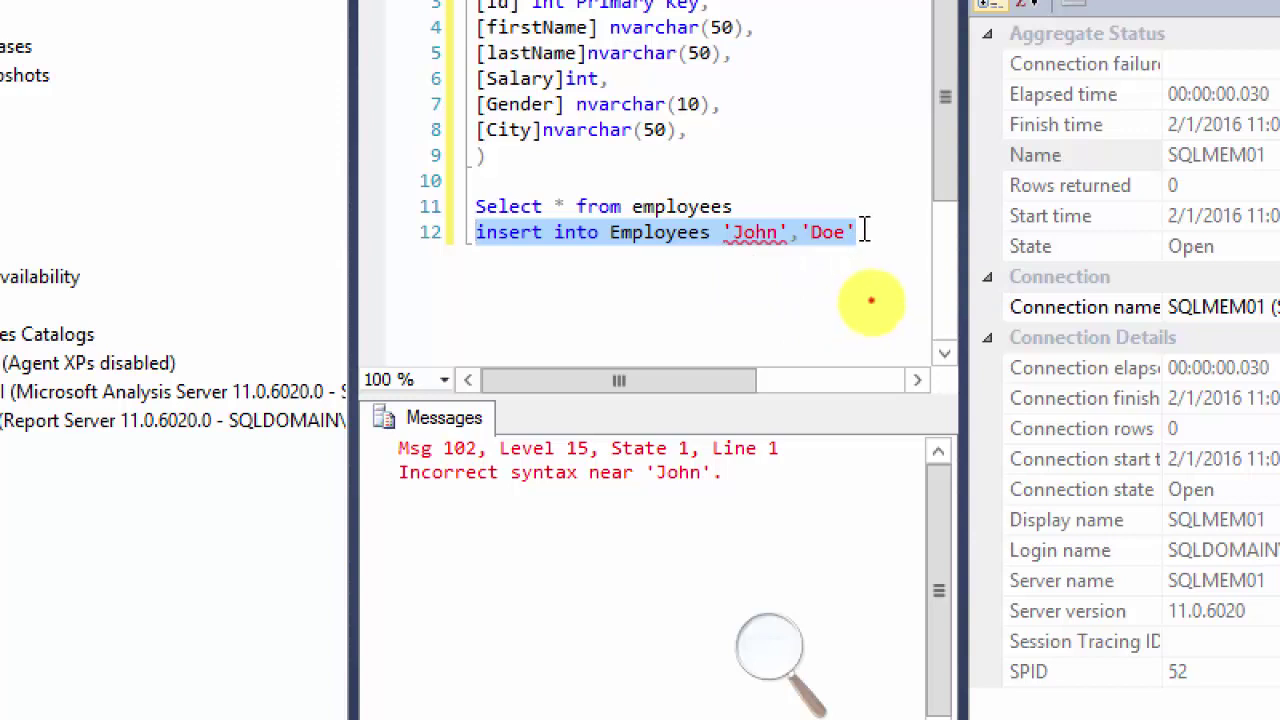
click(871, 248)
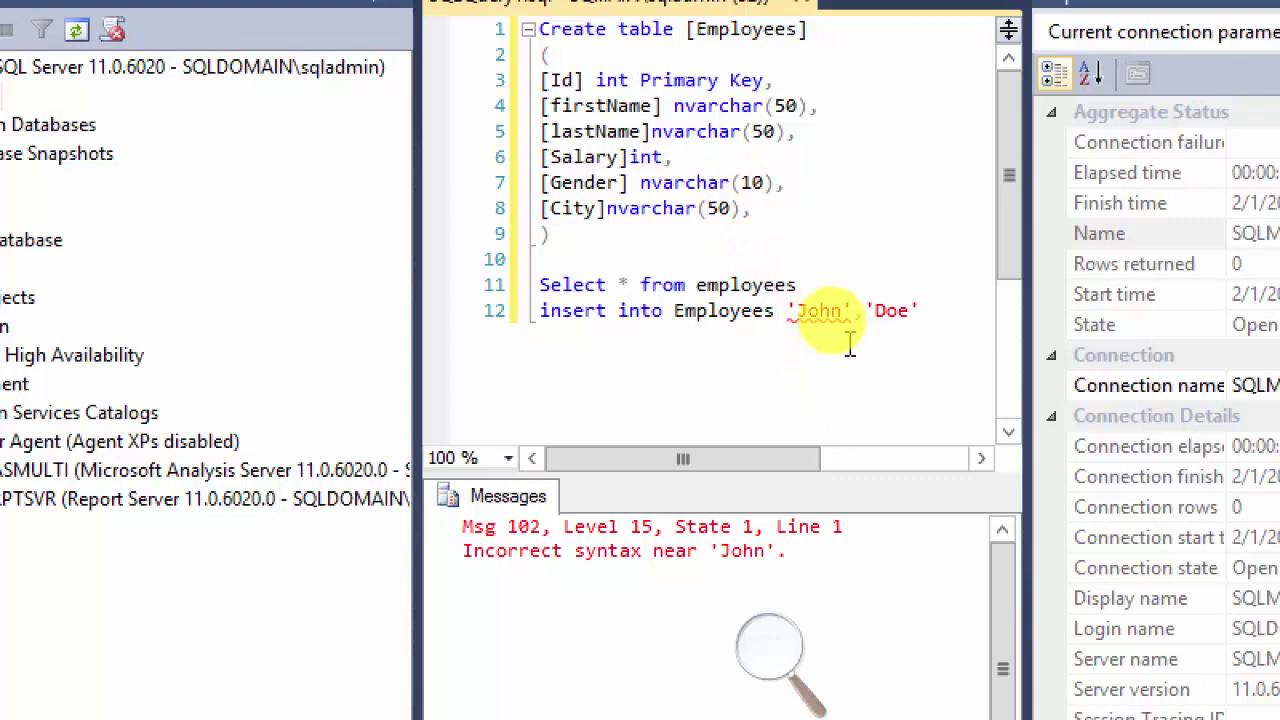
text(2,)
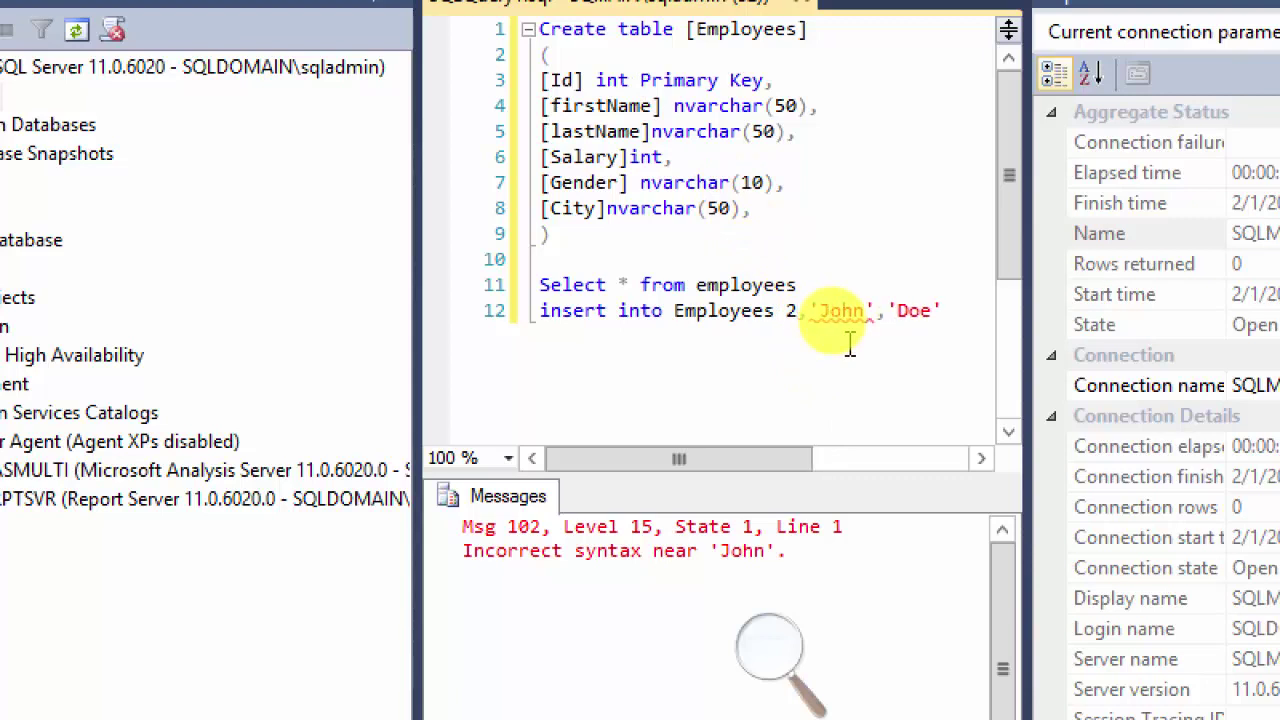
drag(940, 310, 540, 320)
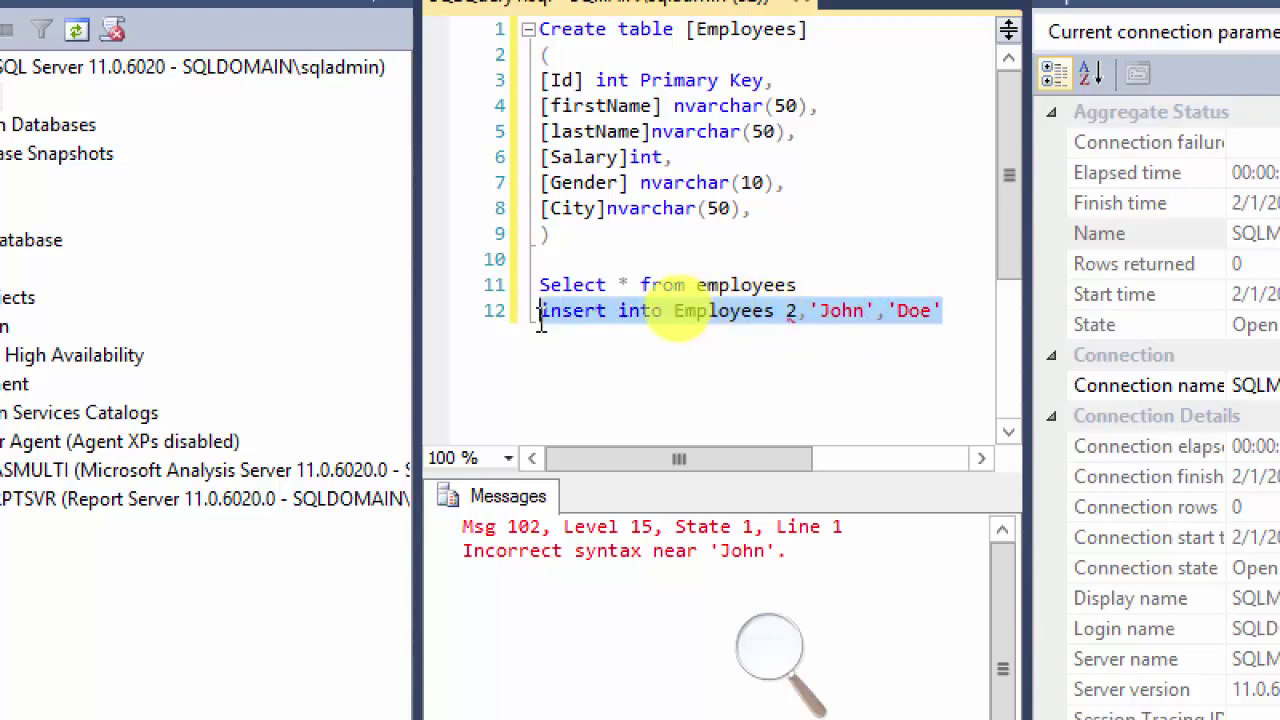
key(F5)
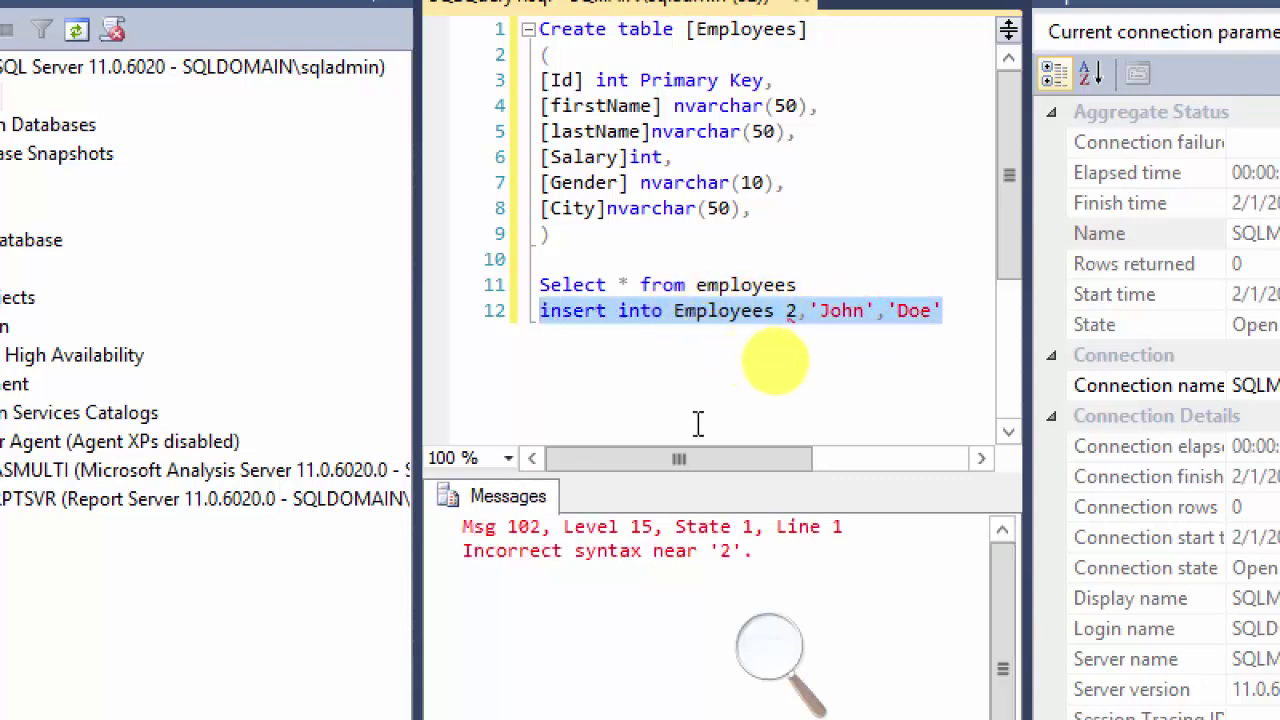
click(803, 311)
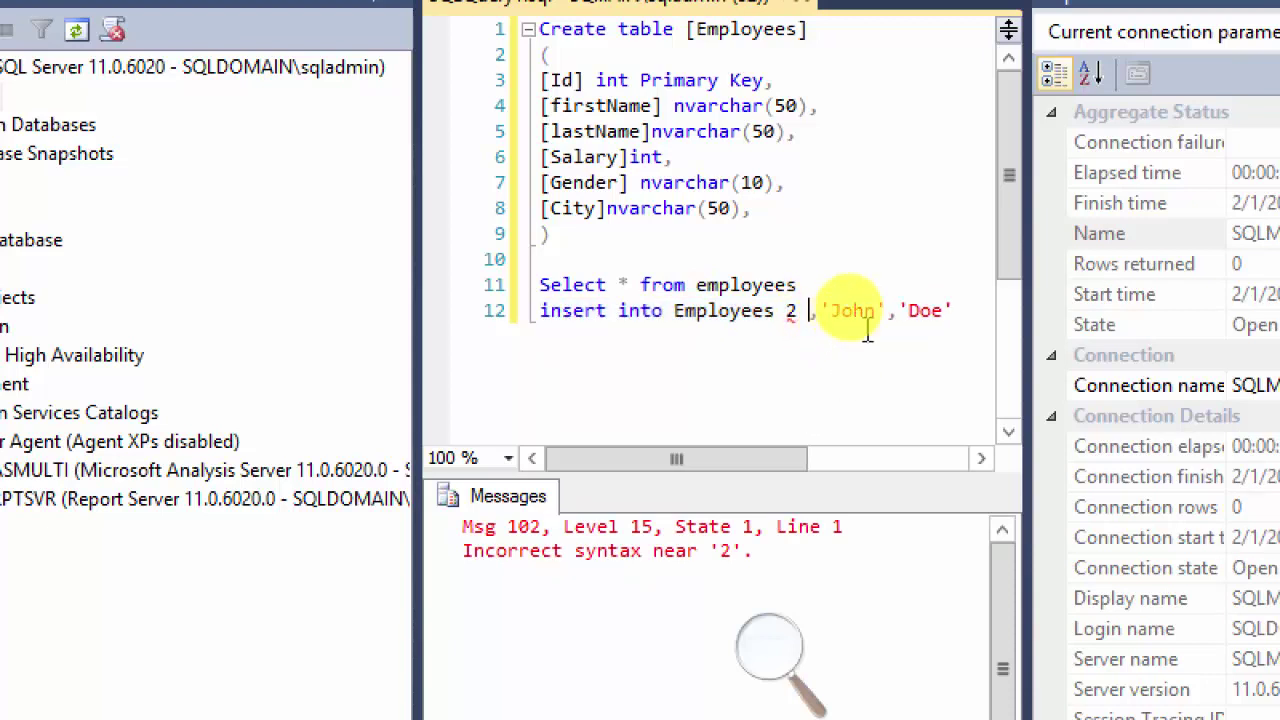
drag(944, 310, 572, 312)
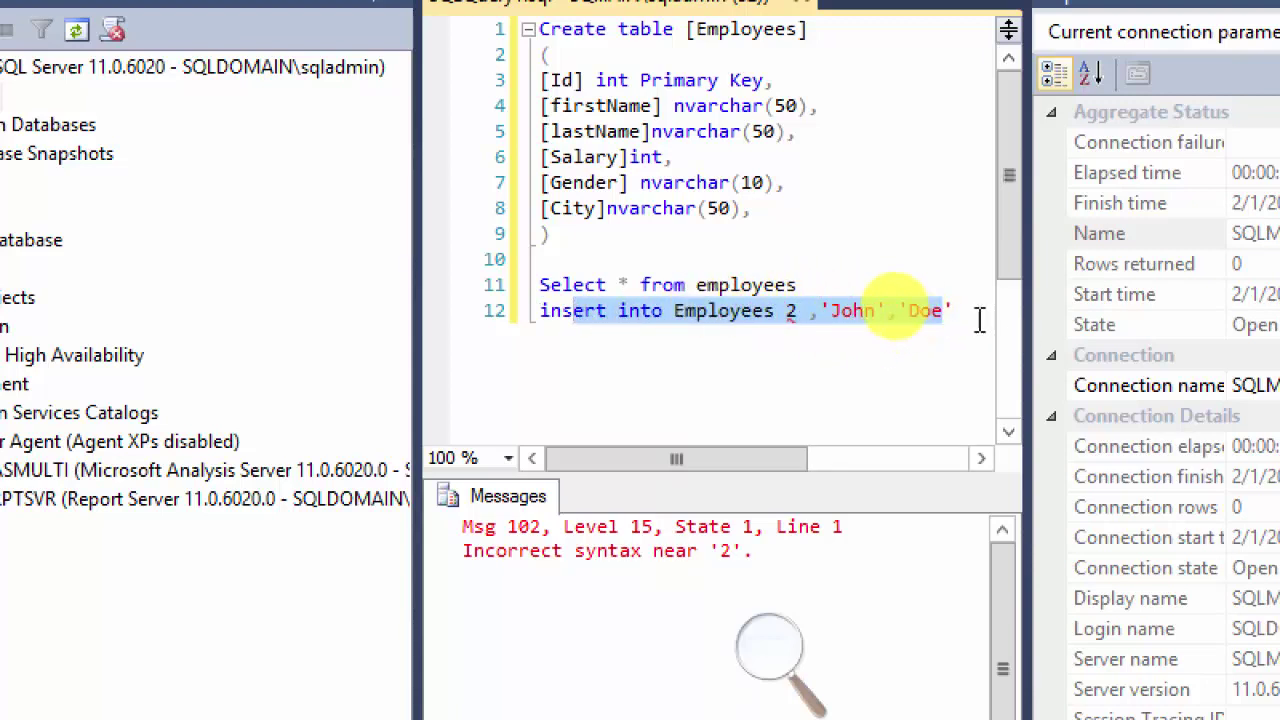
drag(955, 311, 545, 318)
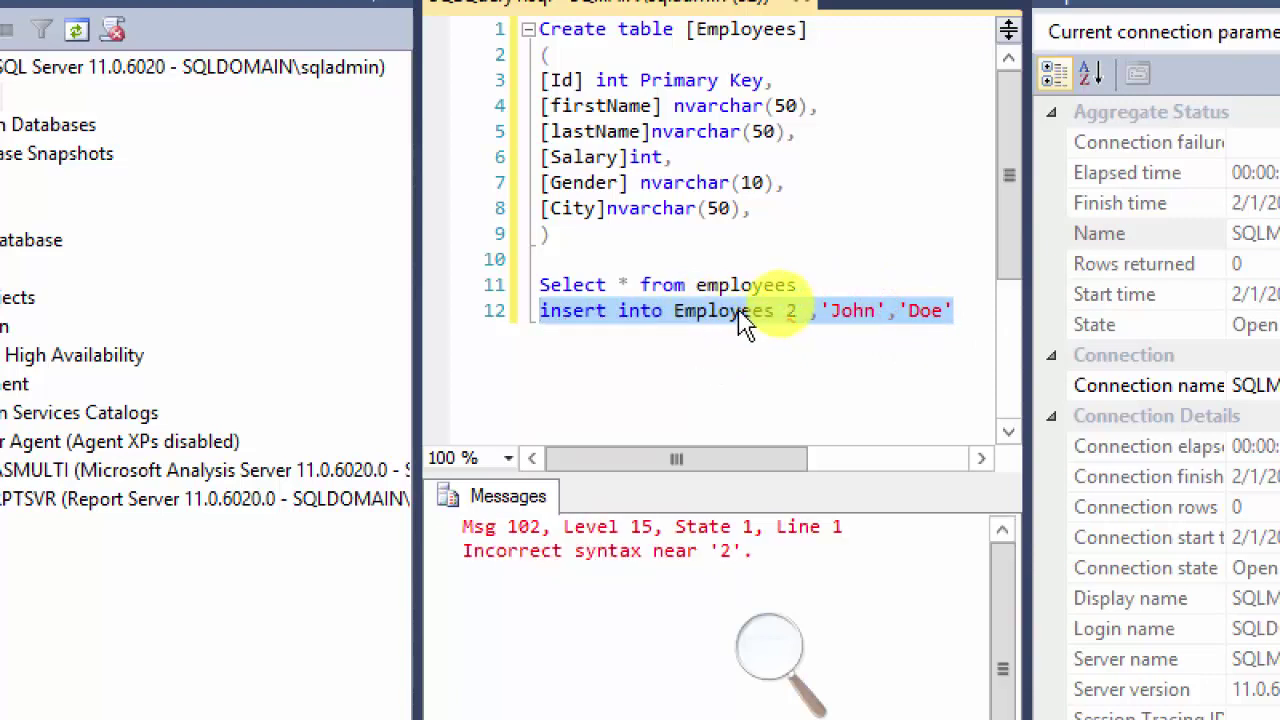
click(955, 318)
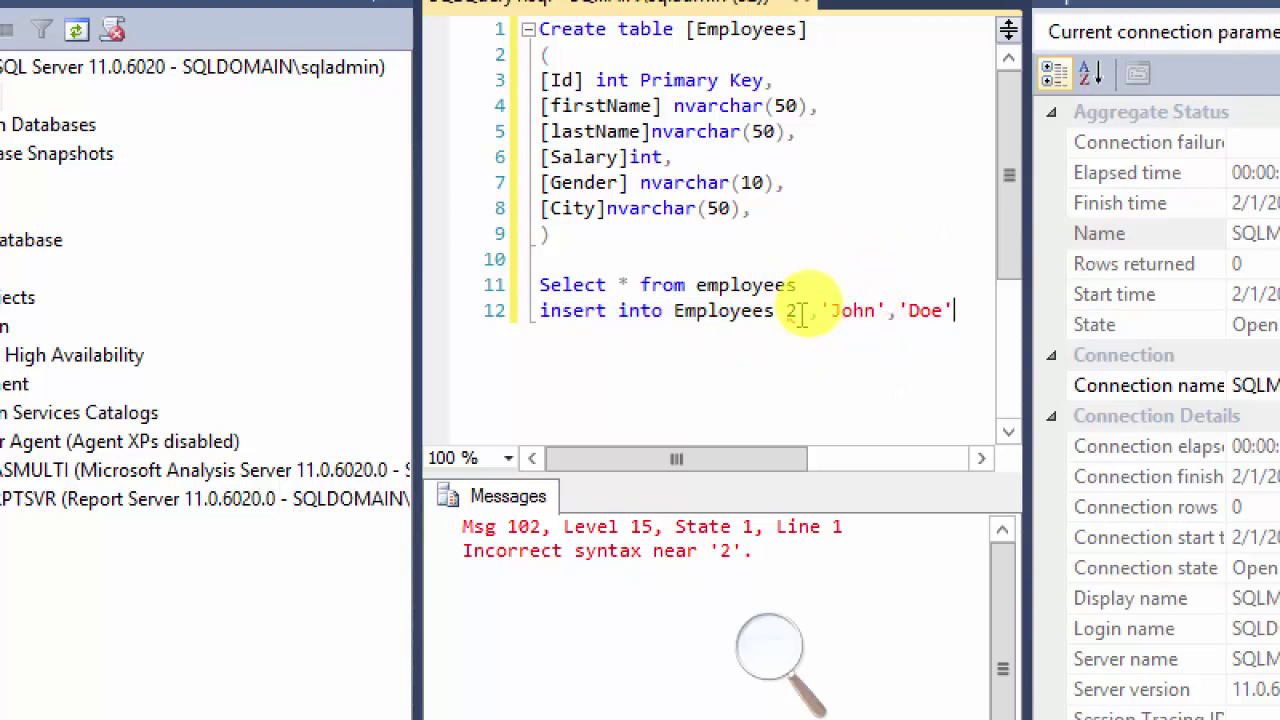
click(799, 313)
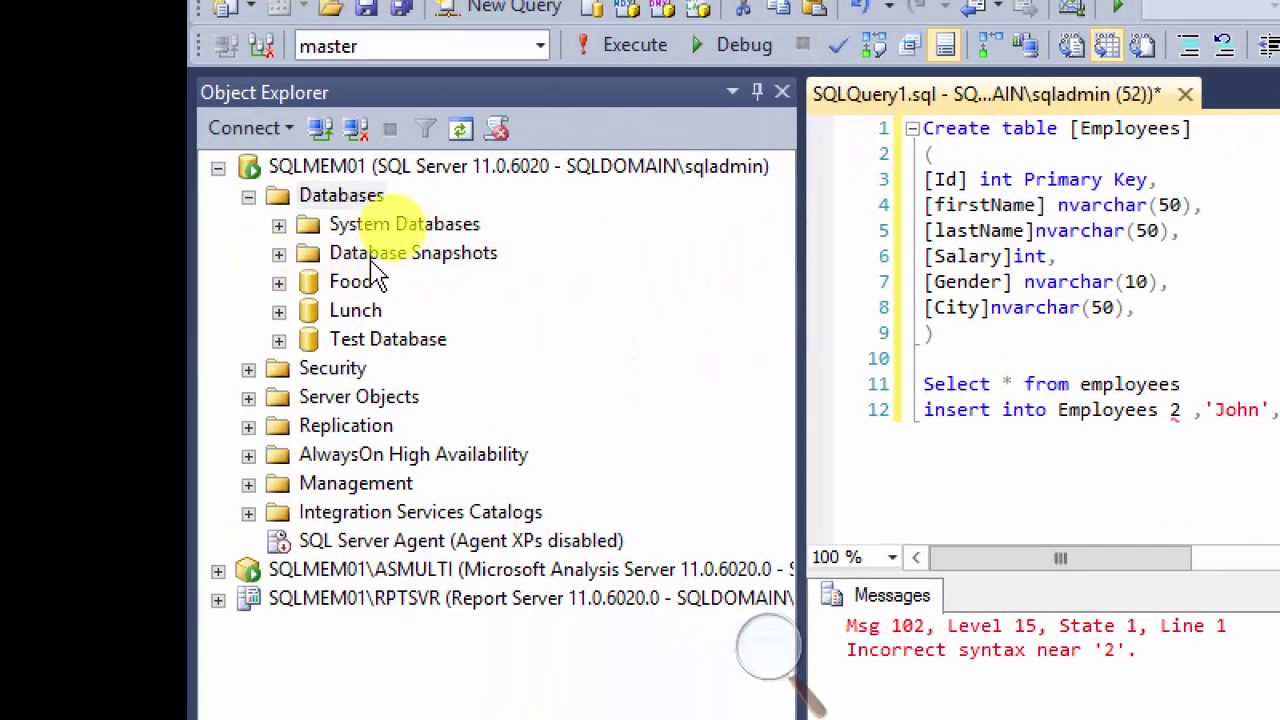
click(279, 283)
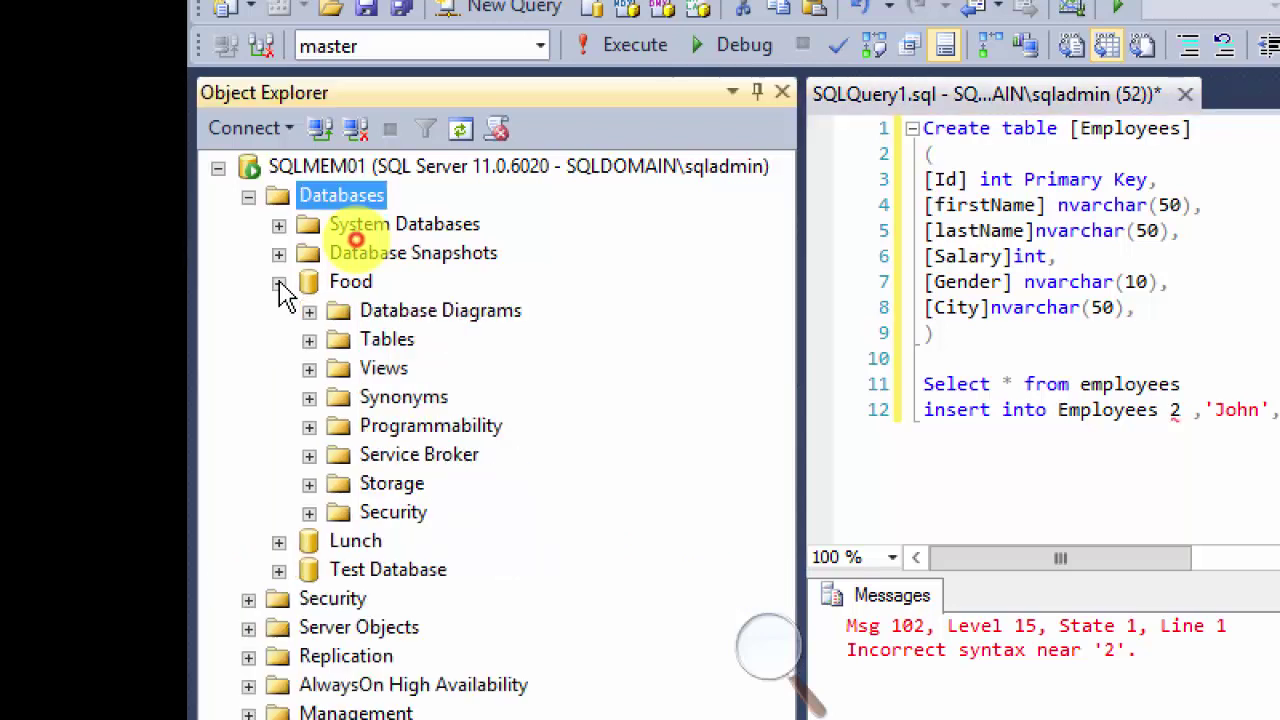
click(310, 341)
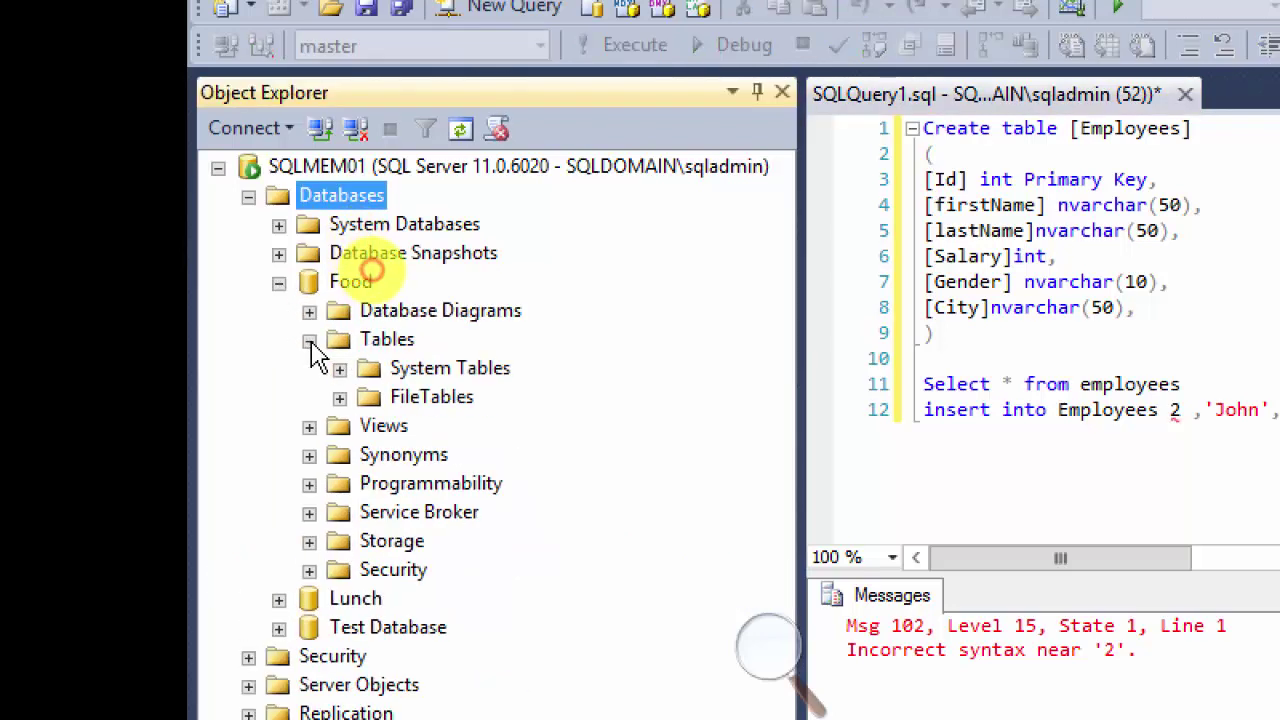
click(279, 282)
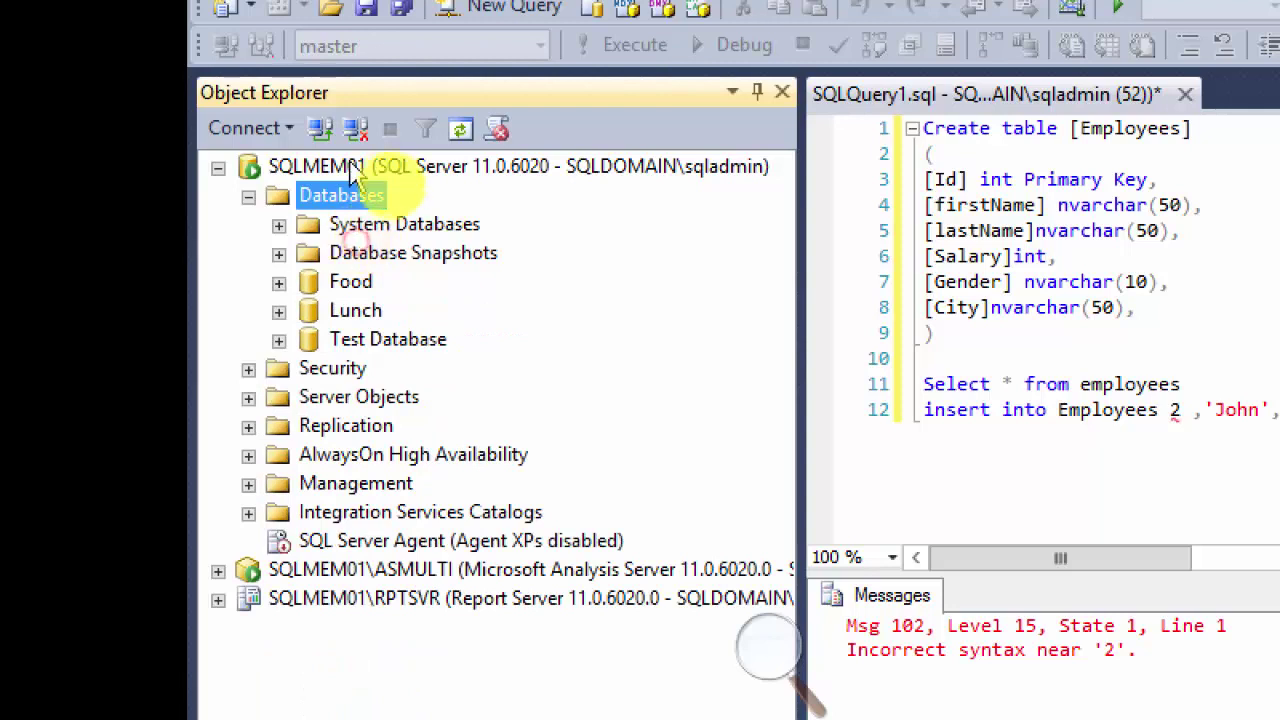
right_click(352, 212)
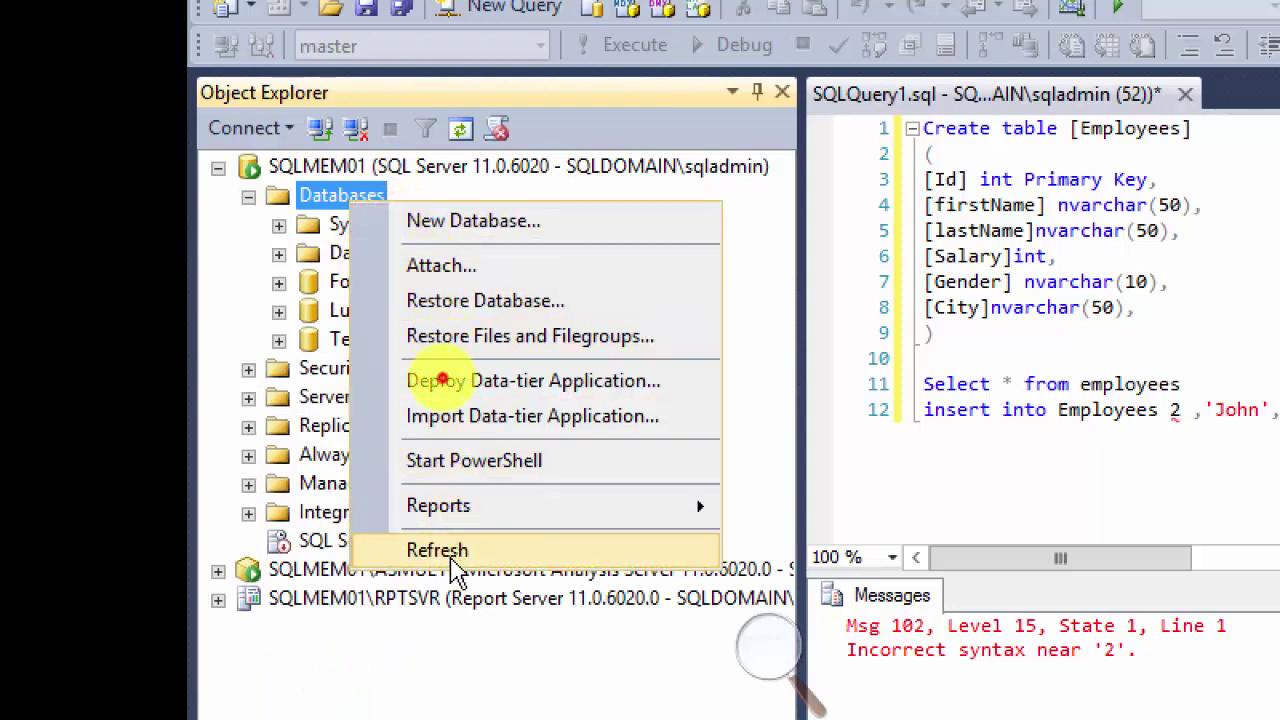
click(457, 563)
click(279, 311)
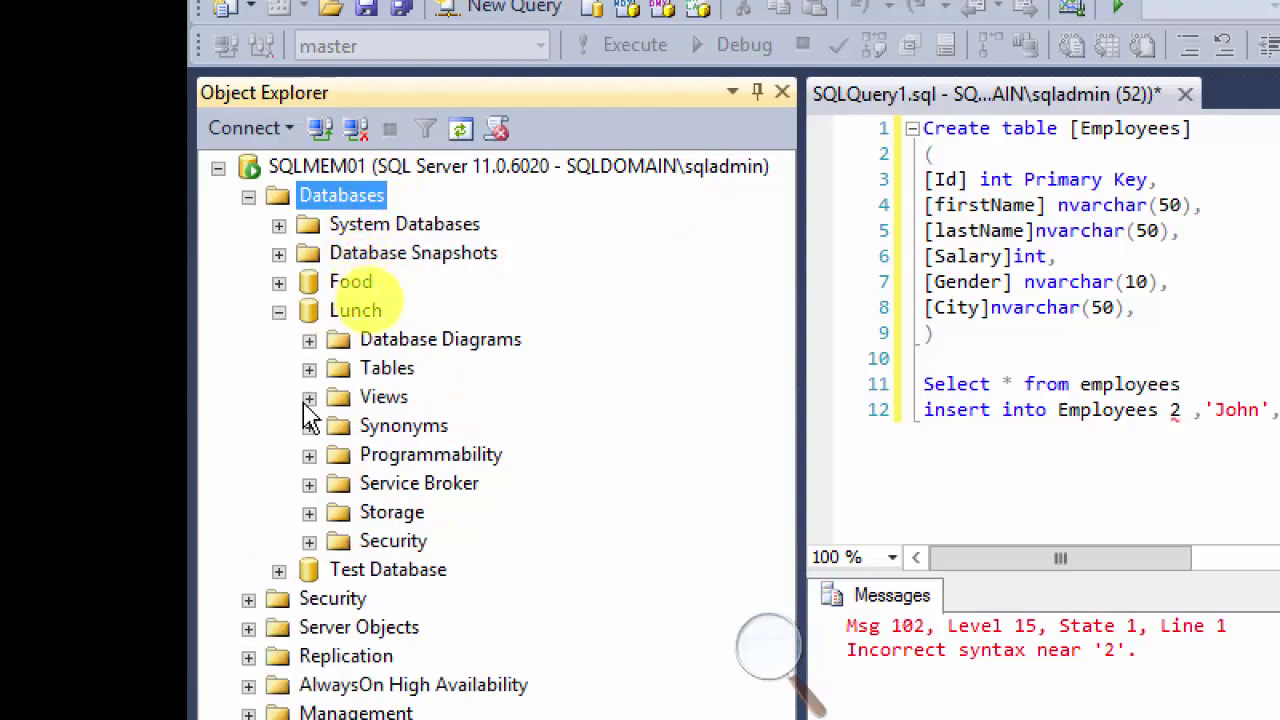
click(309, 369)
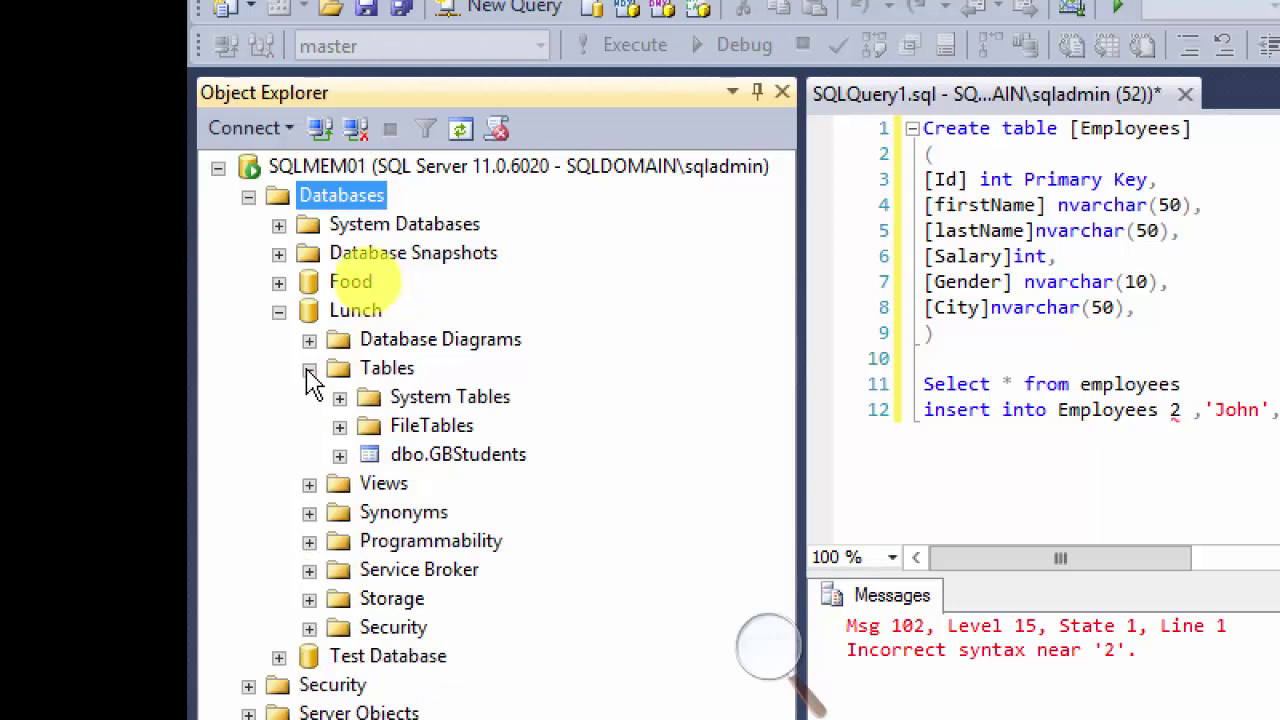
click(279, 311)
click(279, 341)
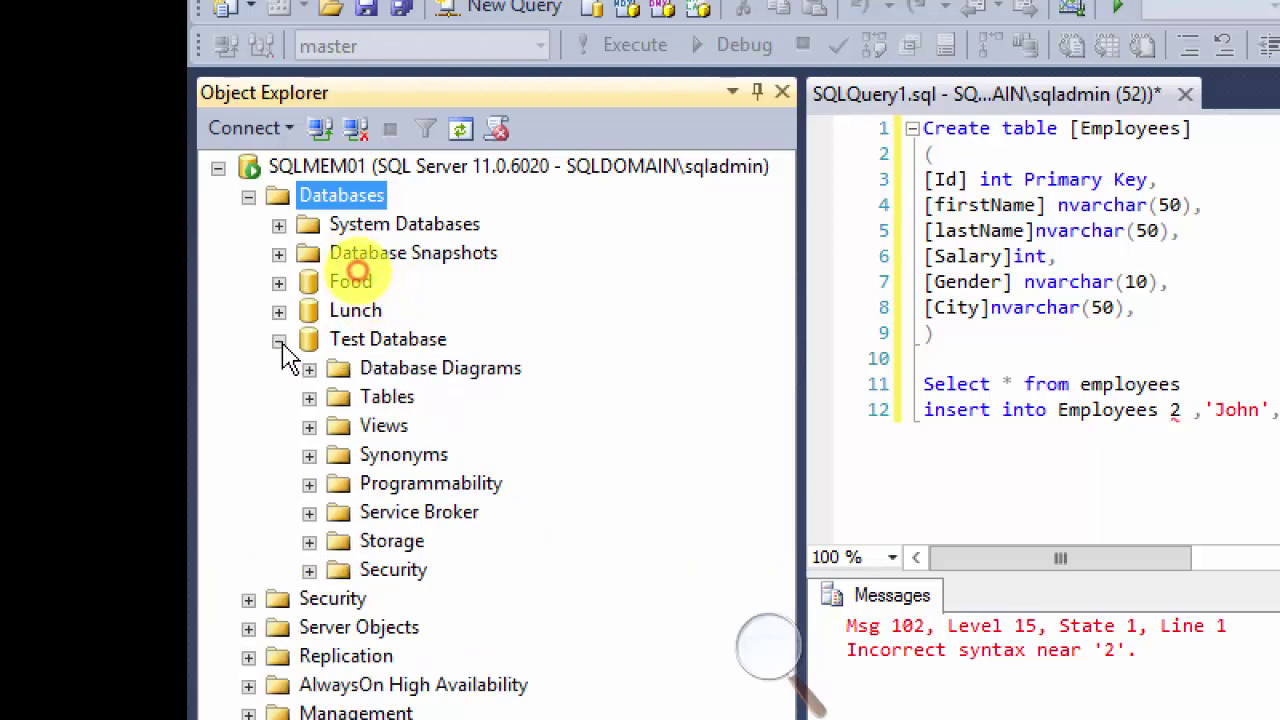
click(309, 398)
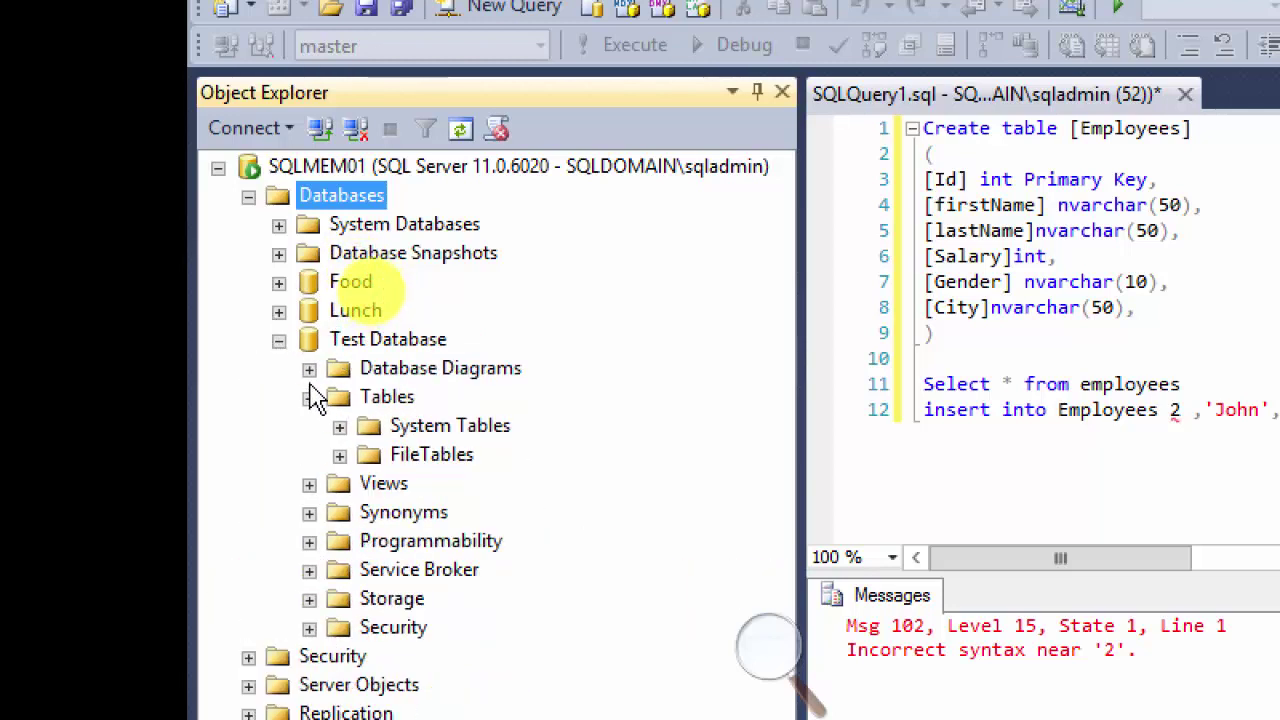
right_click(345, 345)
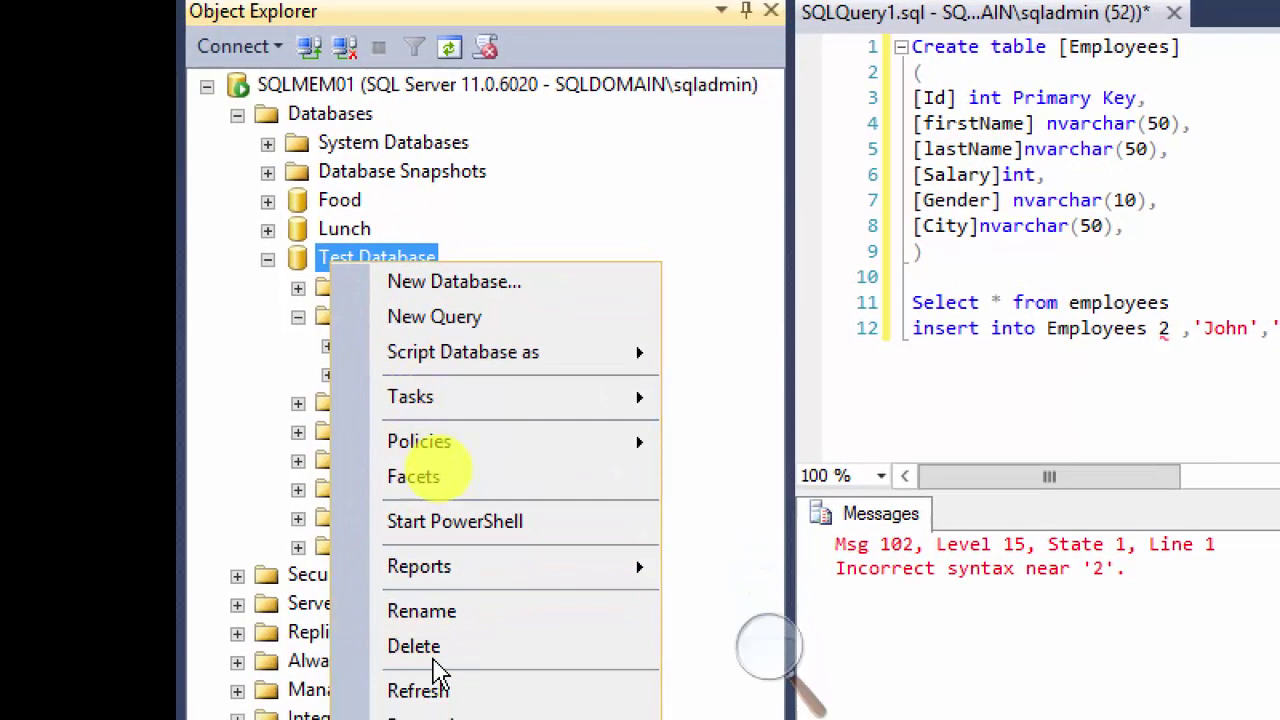
click(436, 686)
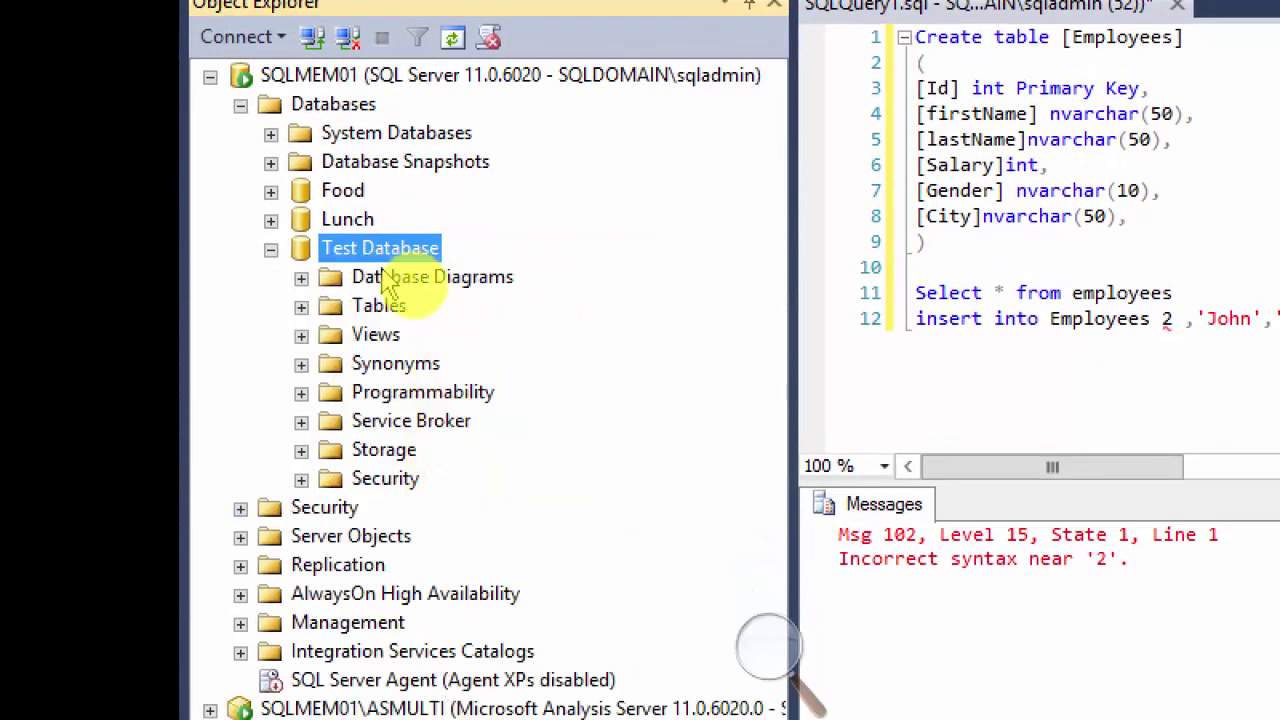
click(301, 307)
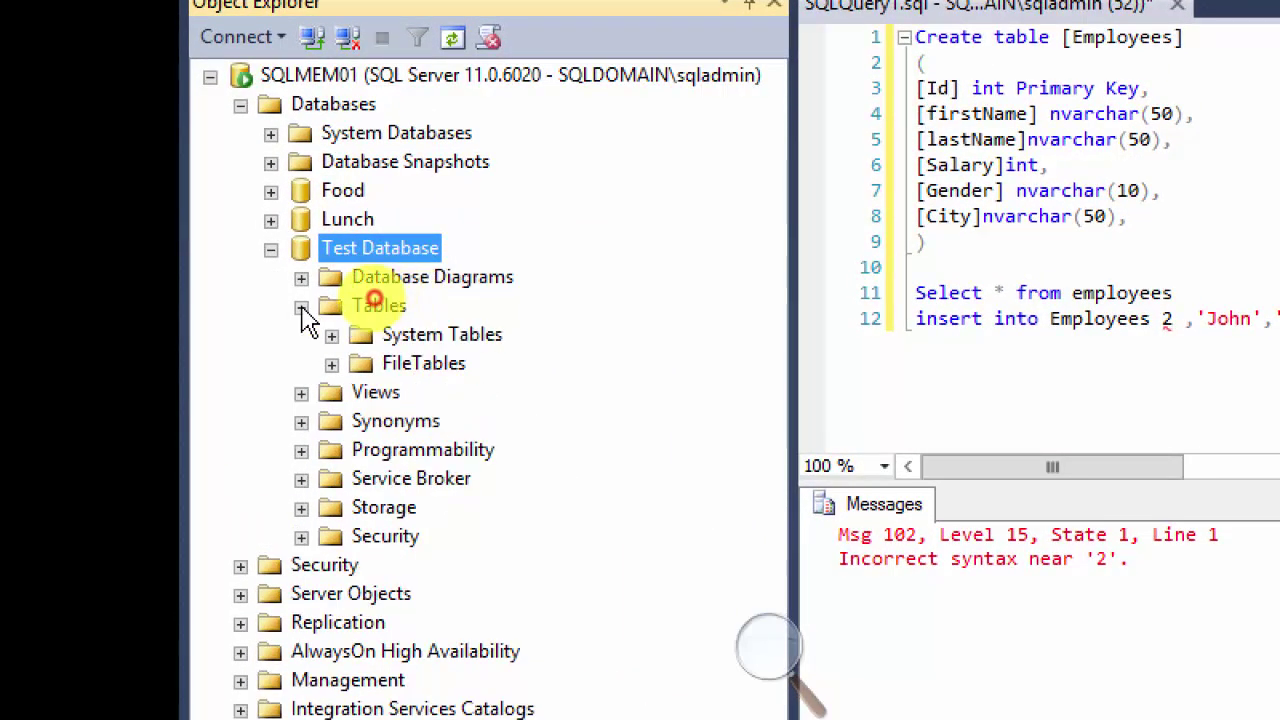
click(271, 134)
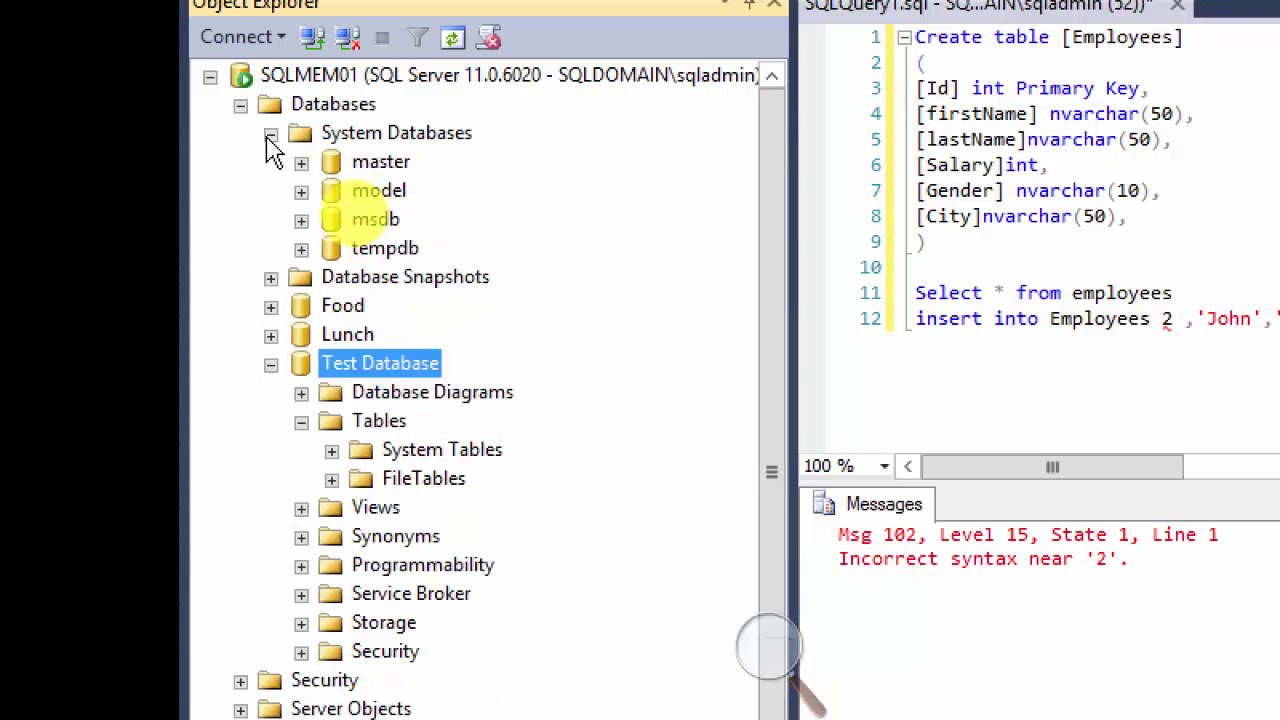
click(271, 134)
click(271, 191)
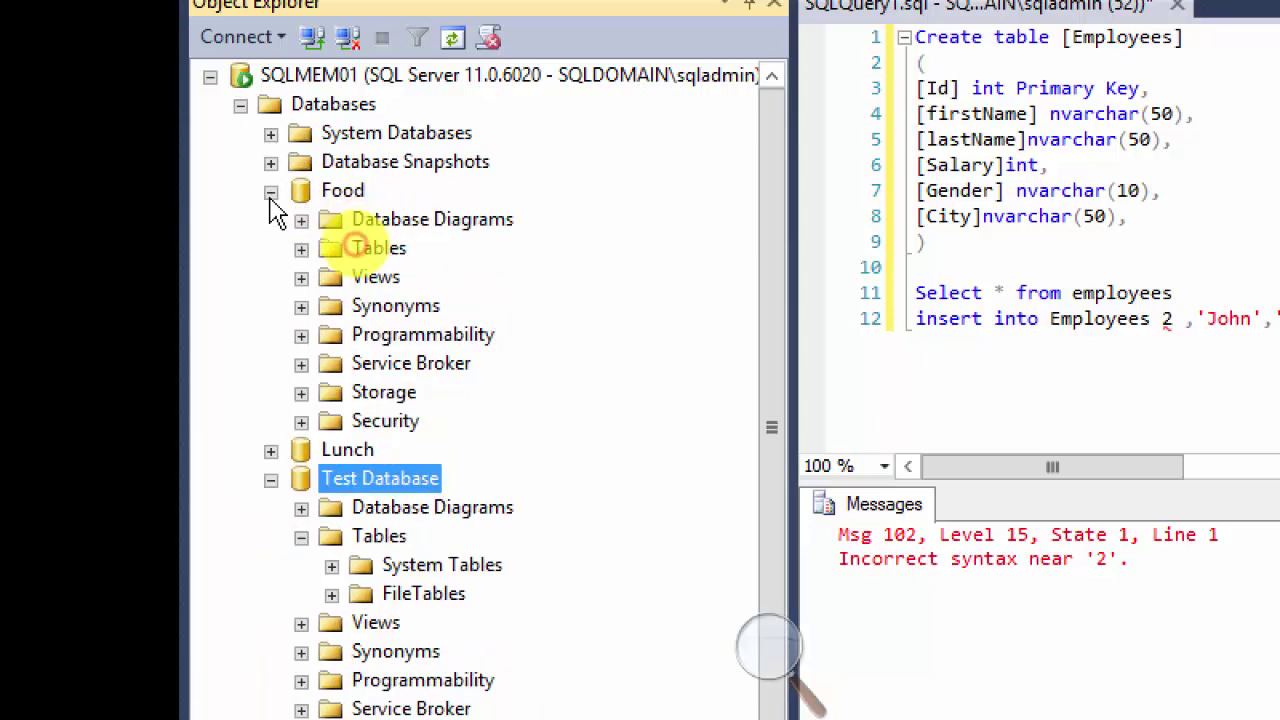
click(271, 192)
click(271, 220)
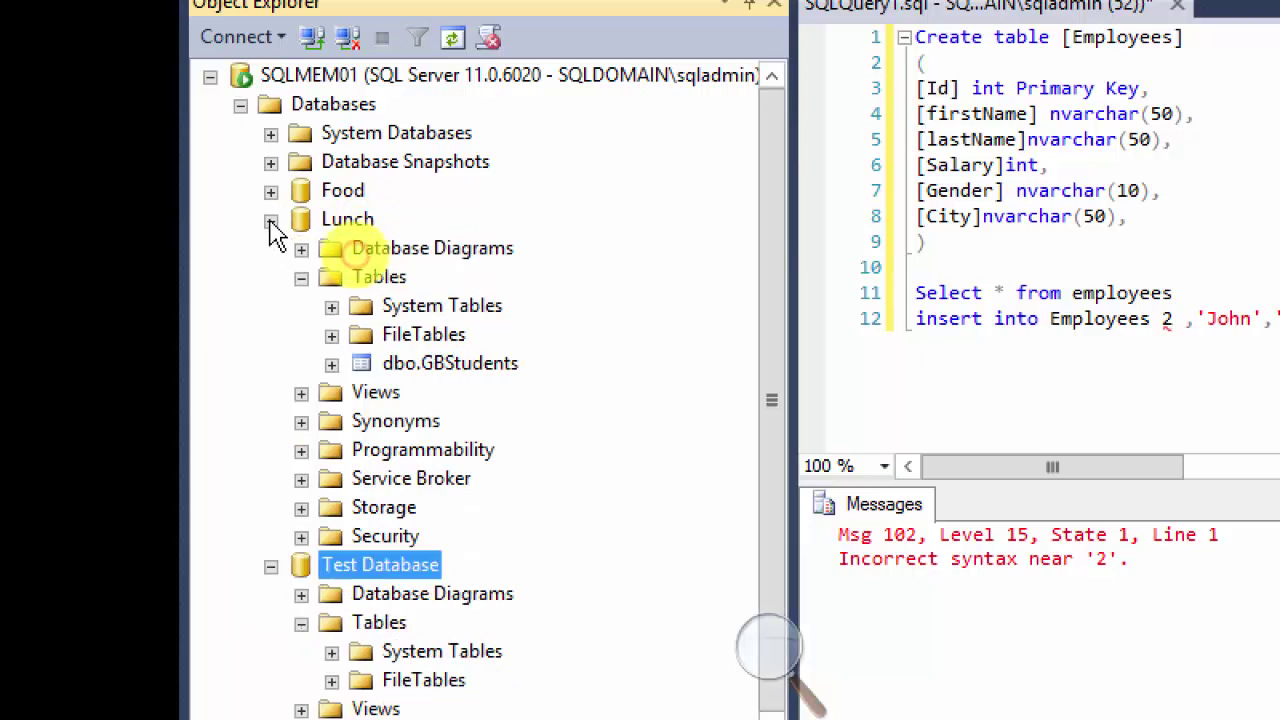
right_click(348, 220)
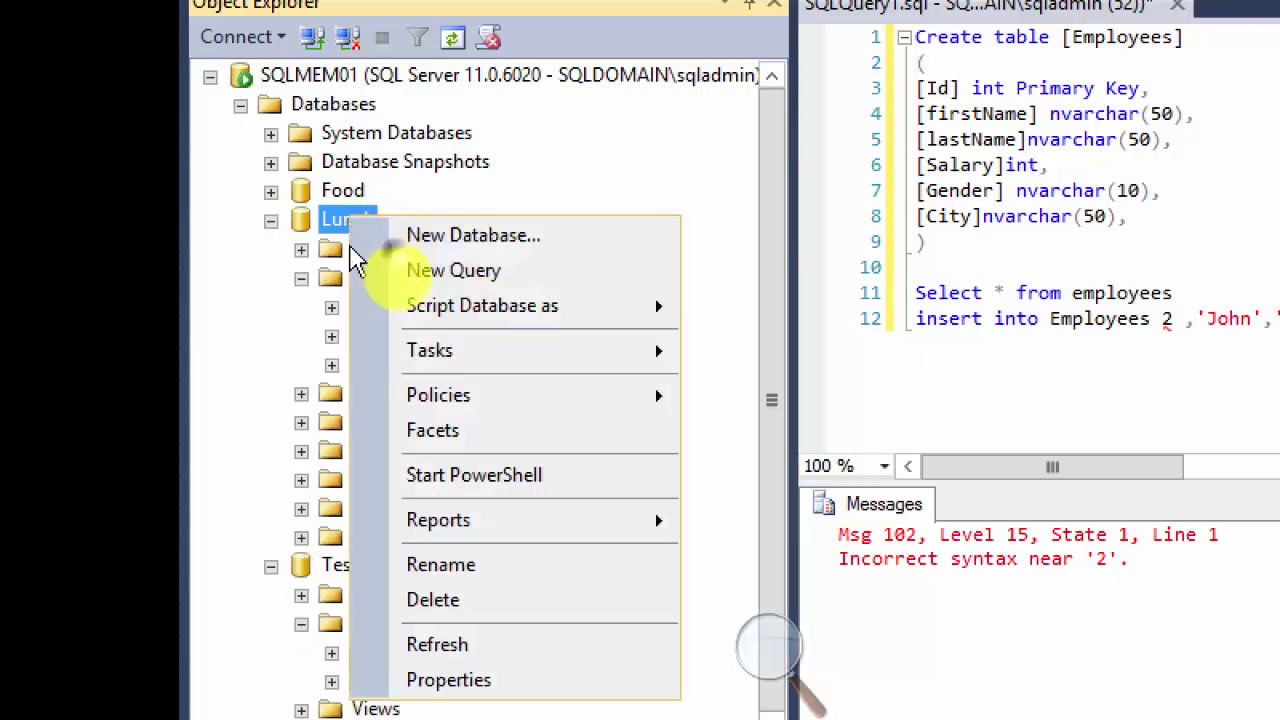
click(475, 648)
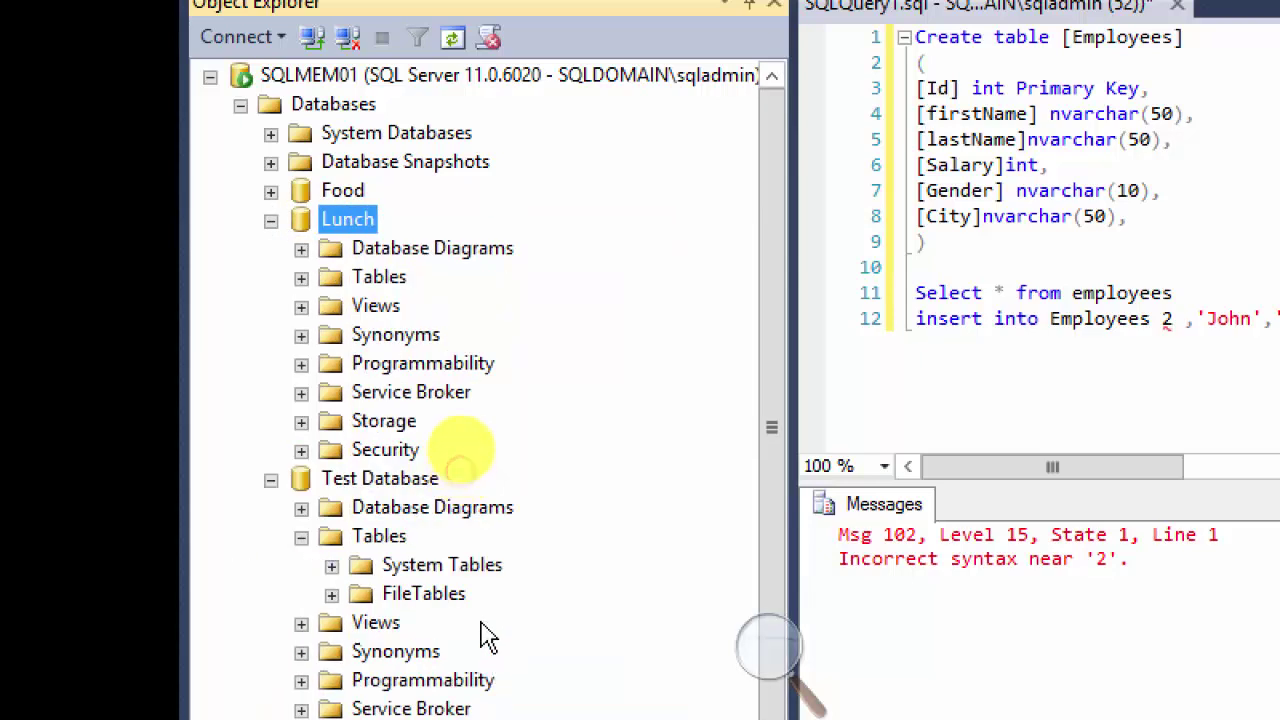
click(301, 277)
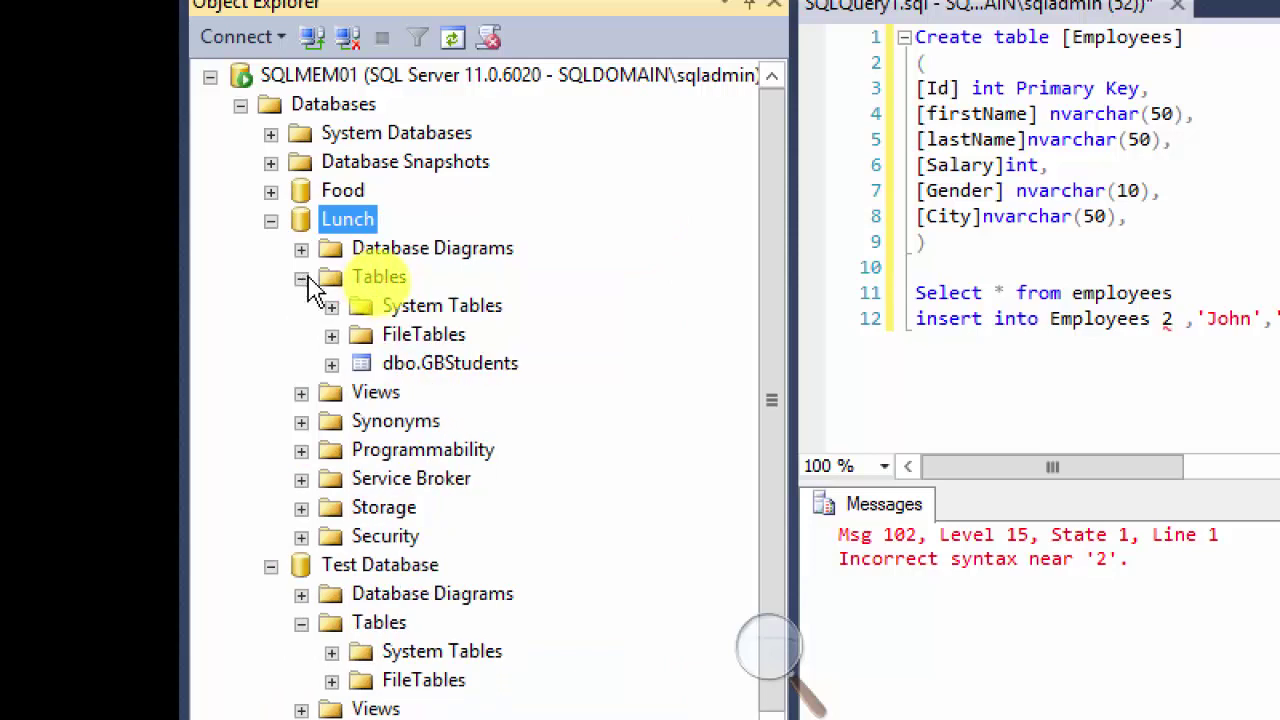
click(331, 364)
click(331, 364)
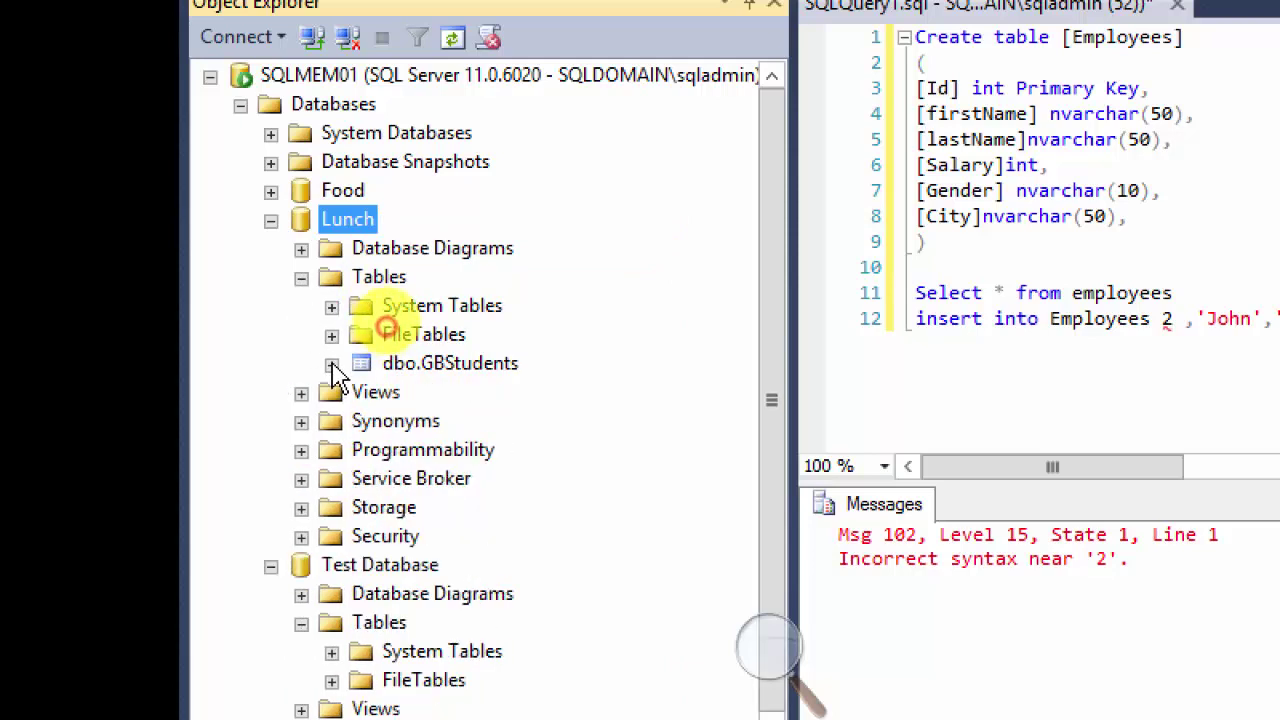
click(270, 220)
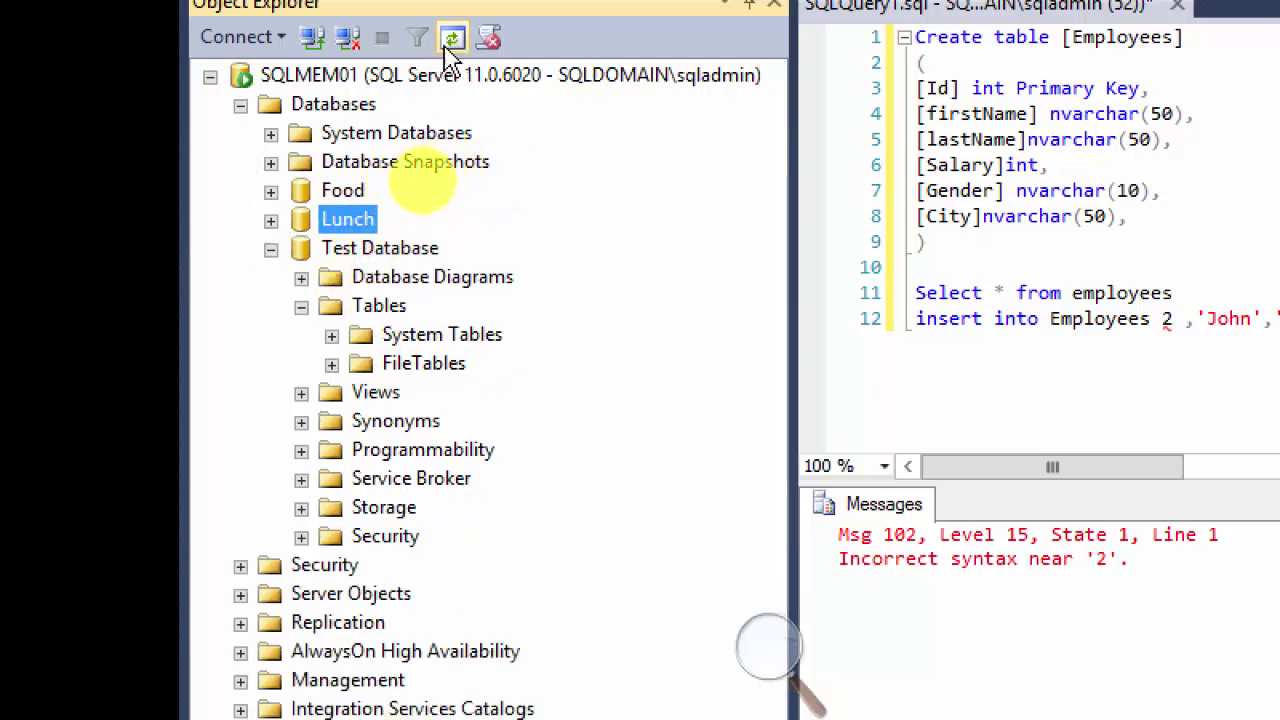
right_click(412, 73)
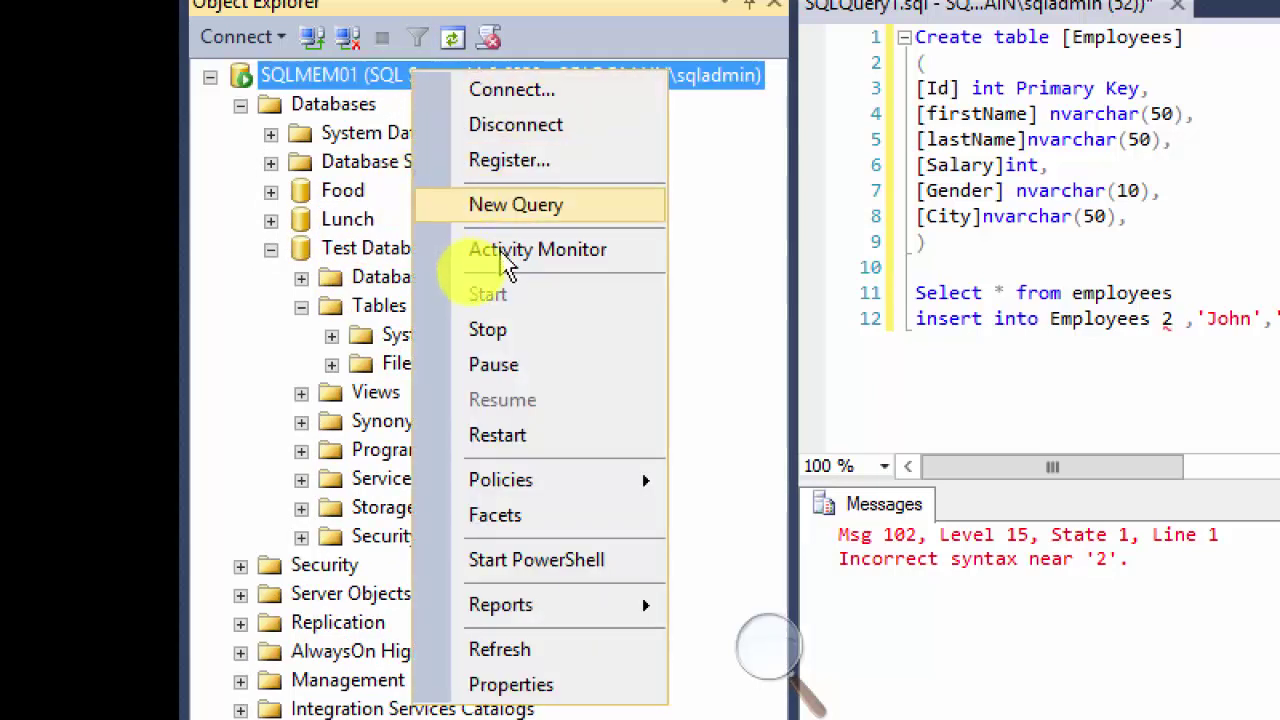
click(500, 650)
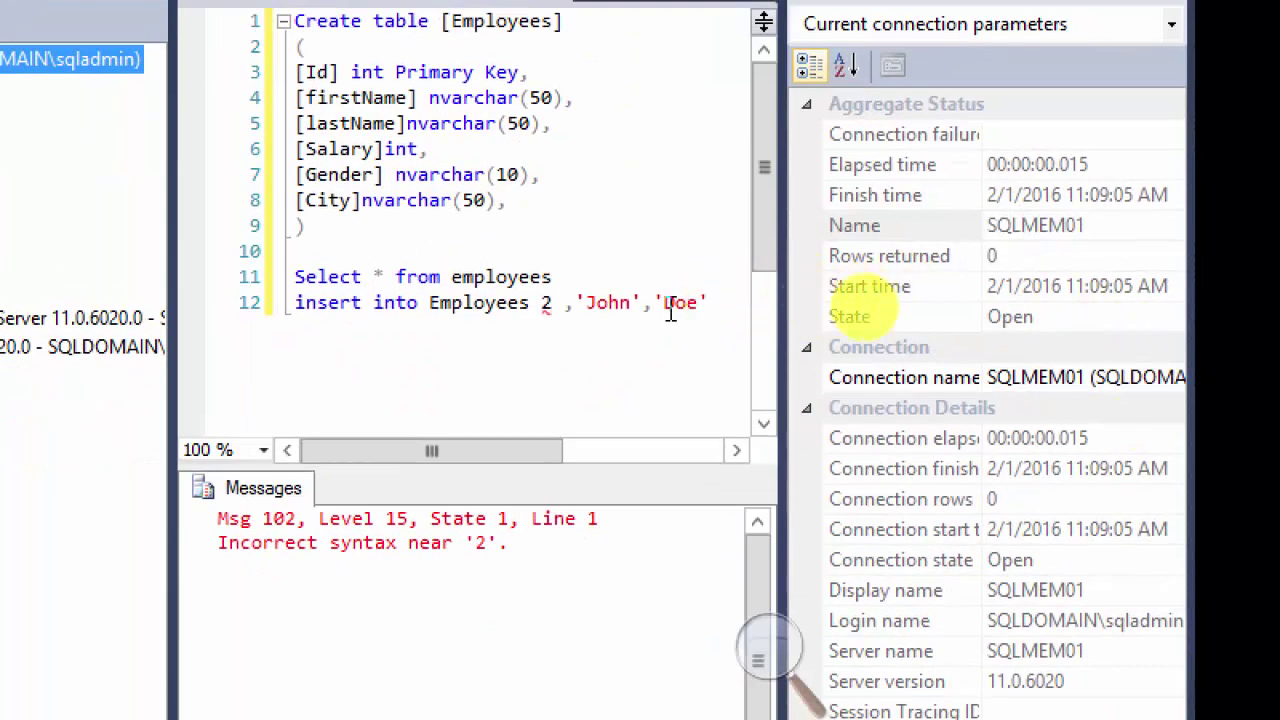
click(800, 302)
Step: Delete the failing insert line and rerun Select * from employees, returning an empty Id-to-City grid
drag(689, 303, 290, 303)
key(BackSpace)
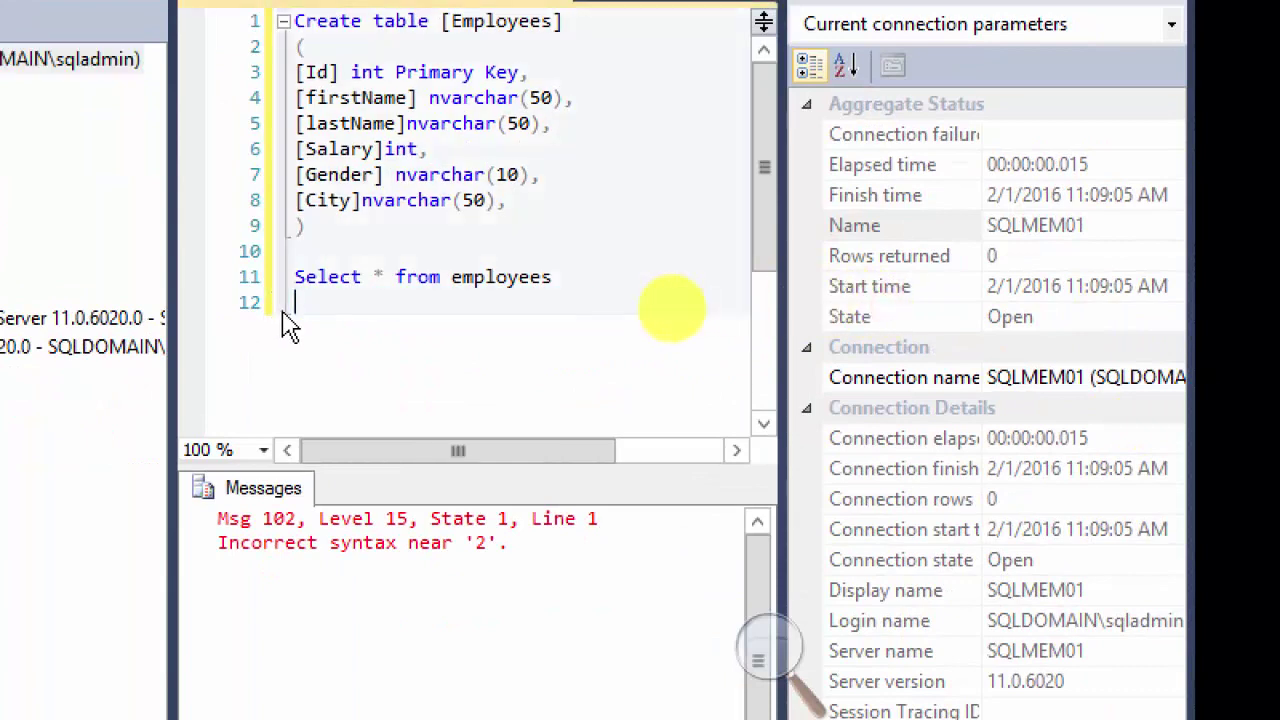
click(556, 277)
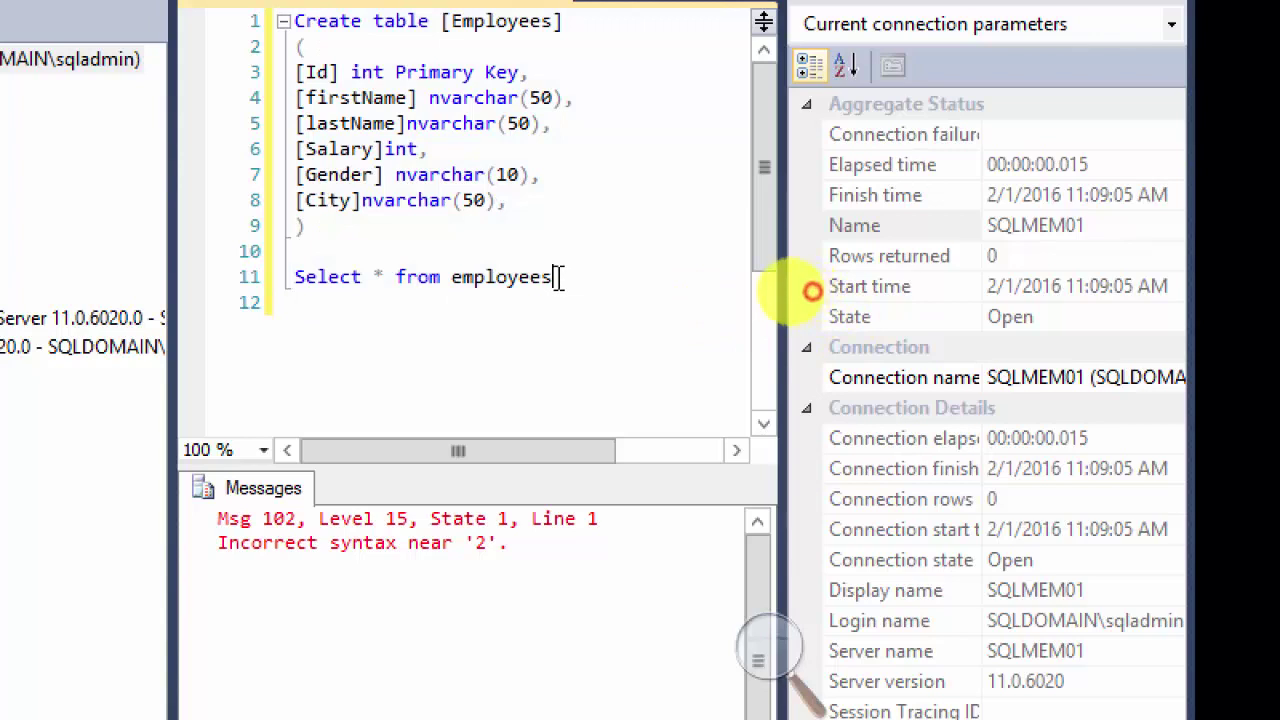
drag(566, 277, 278, 277)
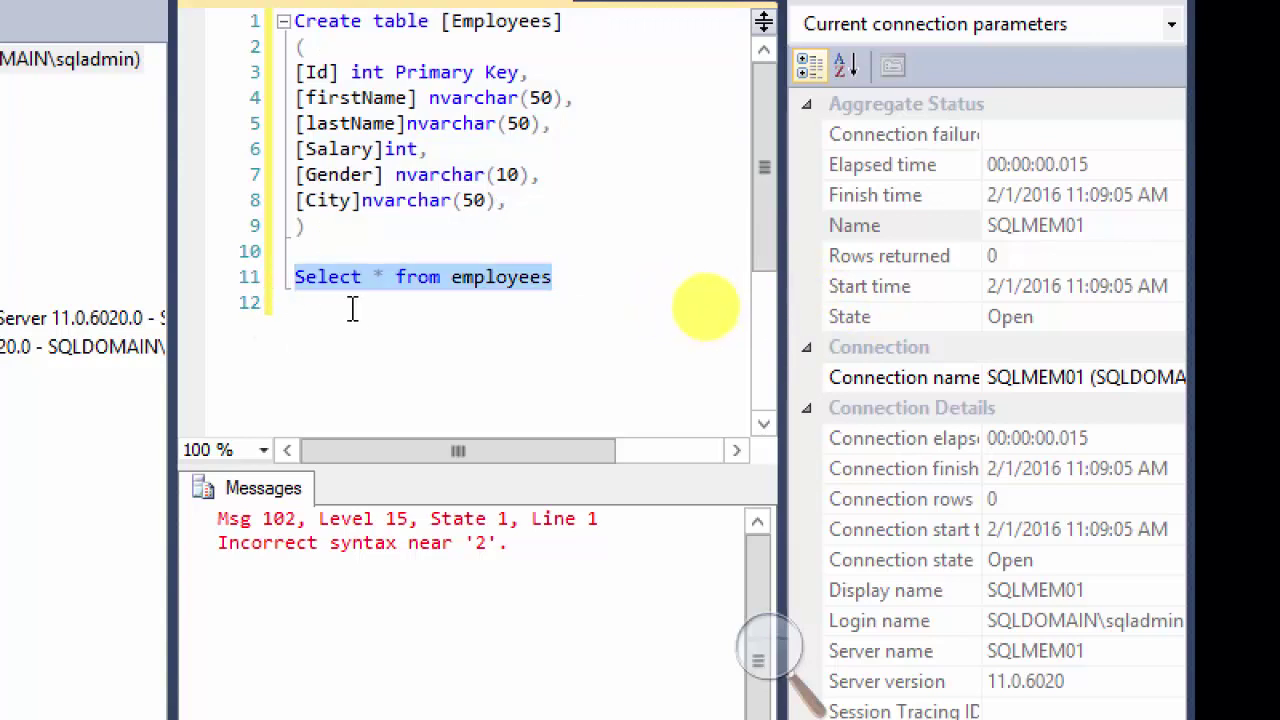
key(F5)
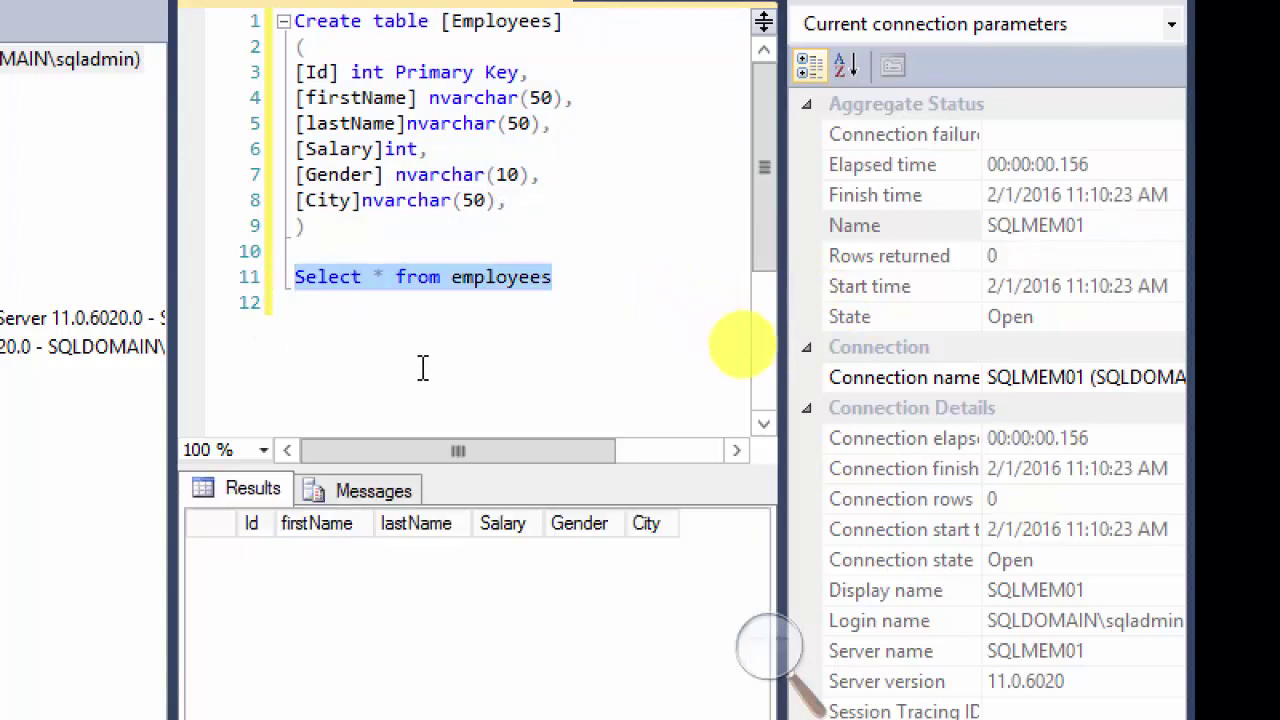
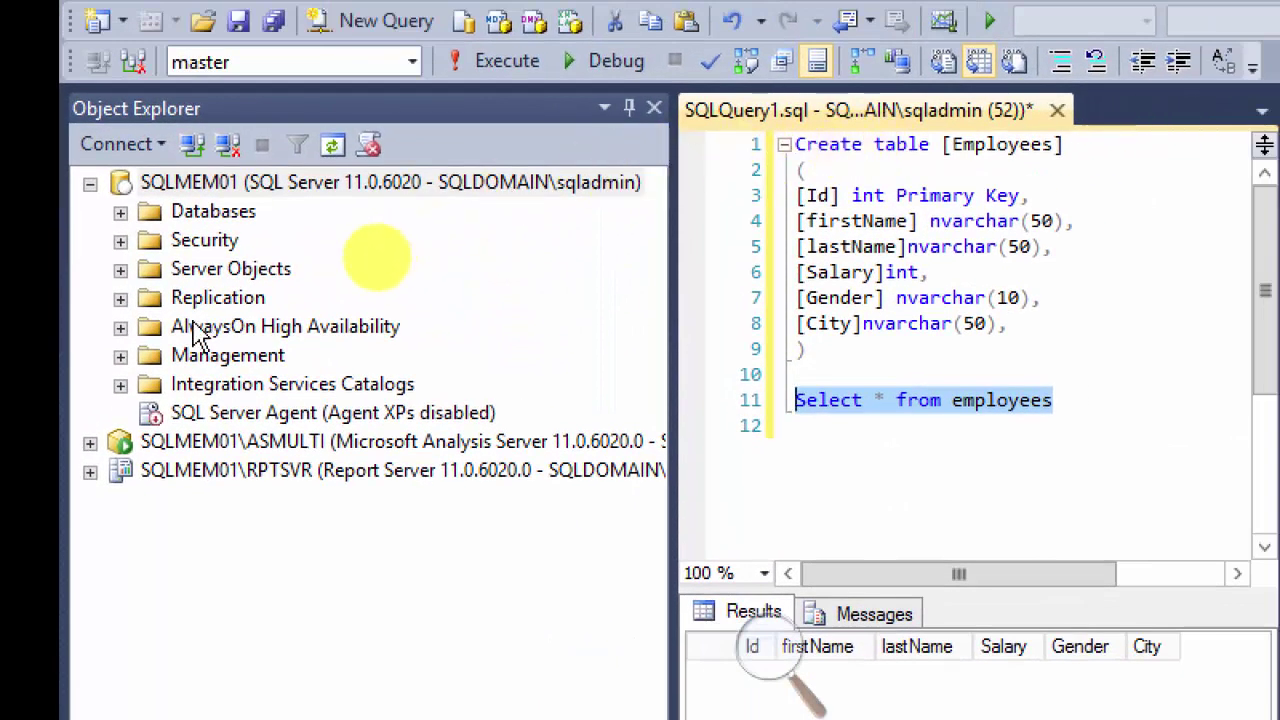
Step: Refresh the SQLMEM01 server's object tree in Object Explorer
right_click(131, 188)
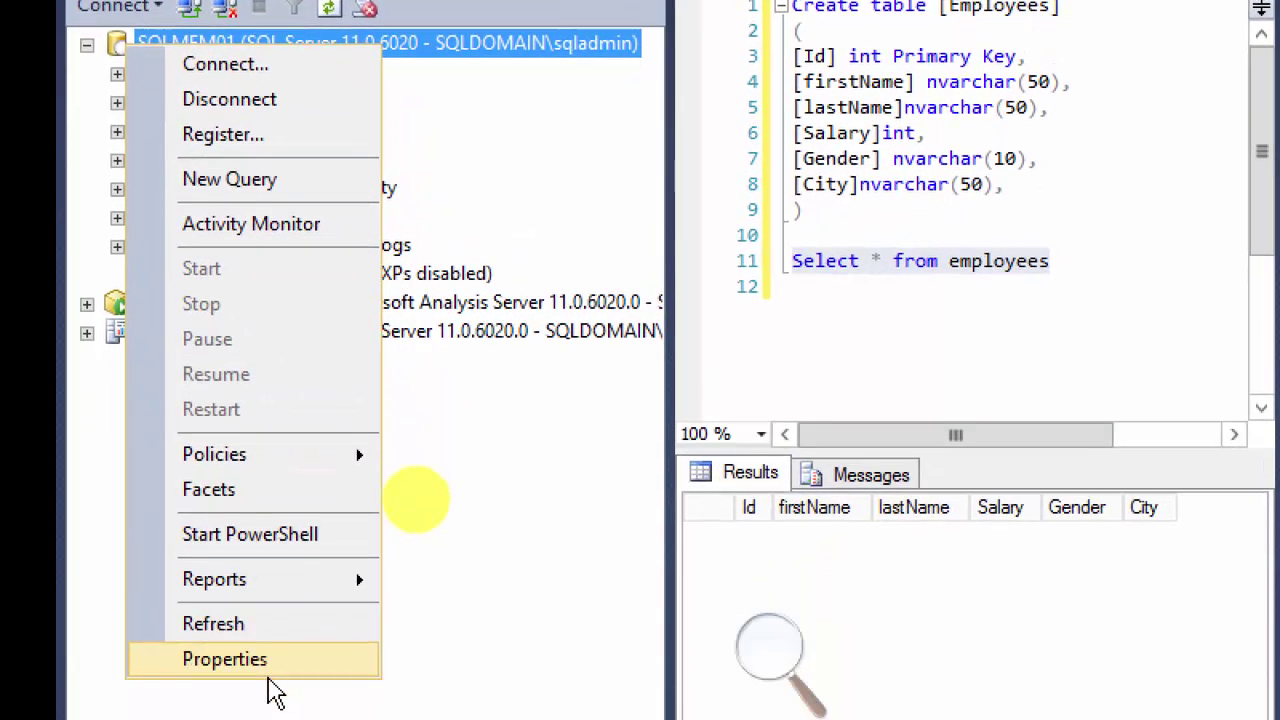
click(268, 624)
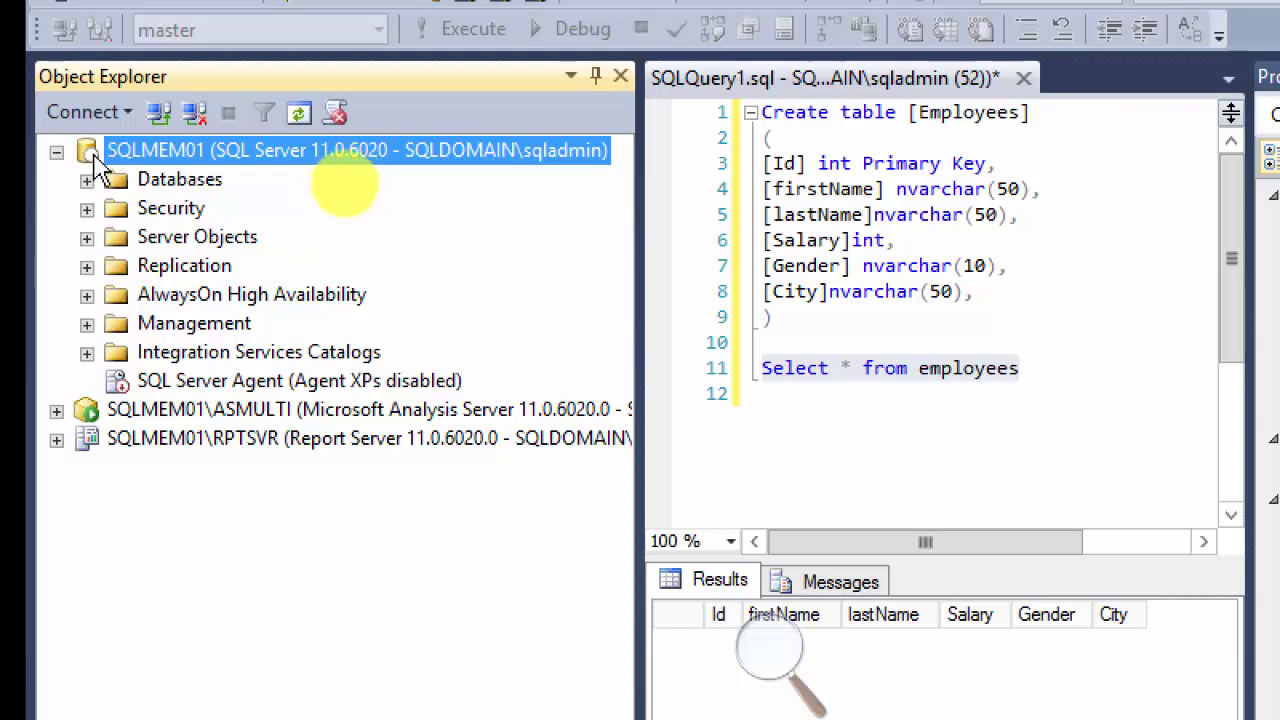
right_click(97, 153)
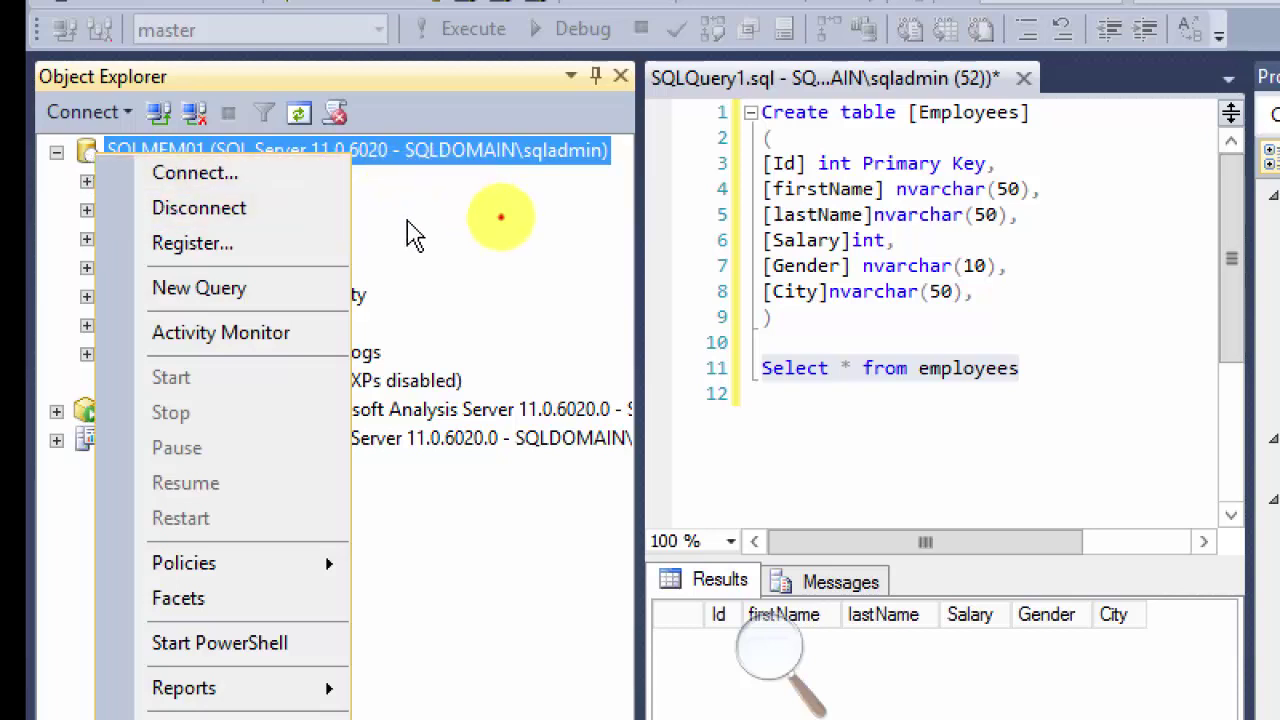
click(500, 215)
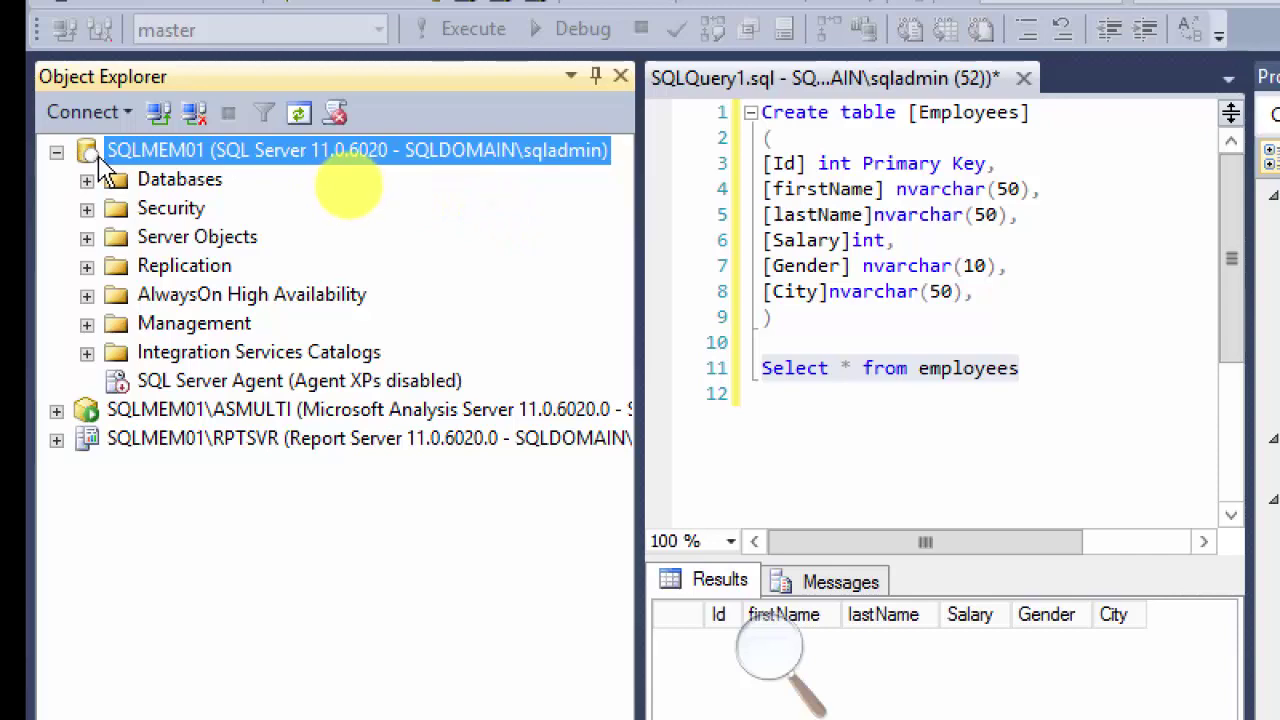
right_click(143, 151)
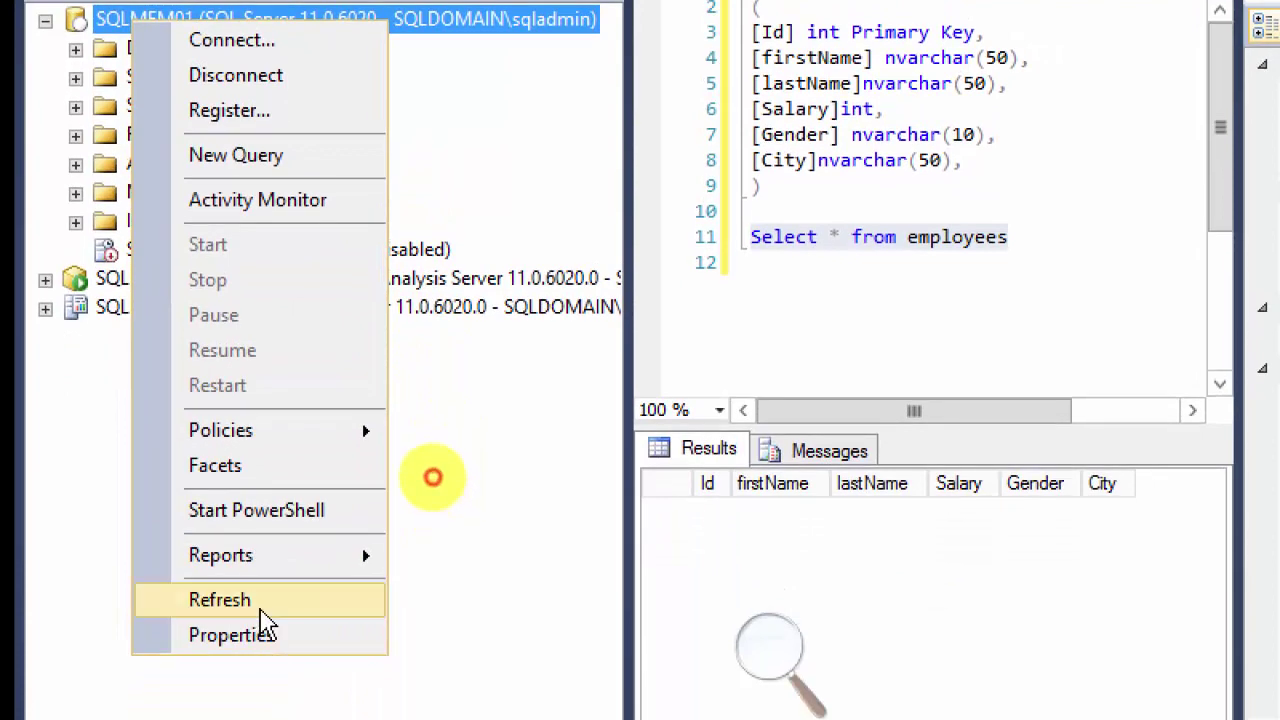
click(260, 605)
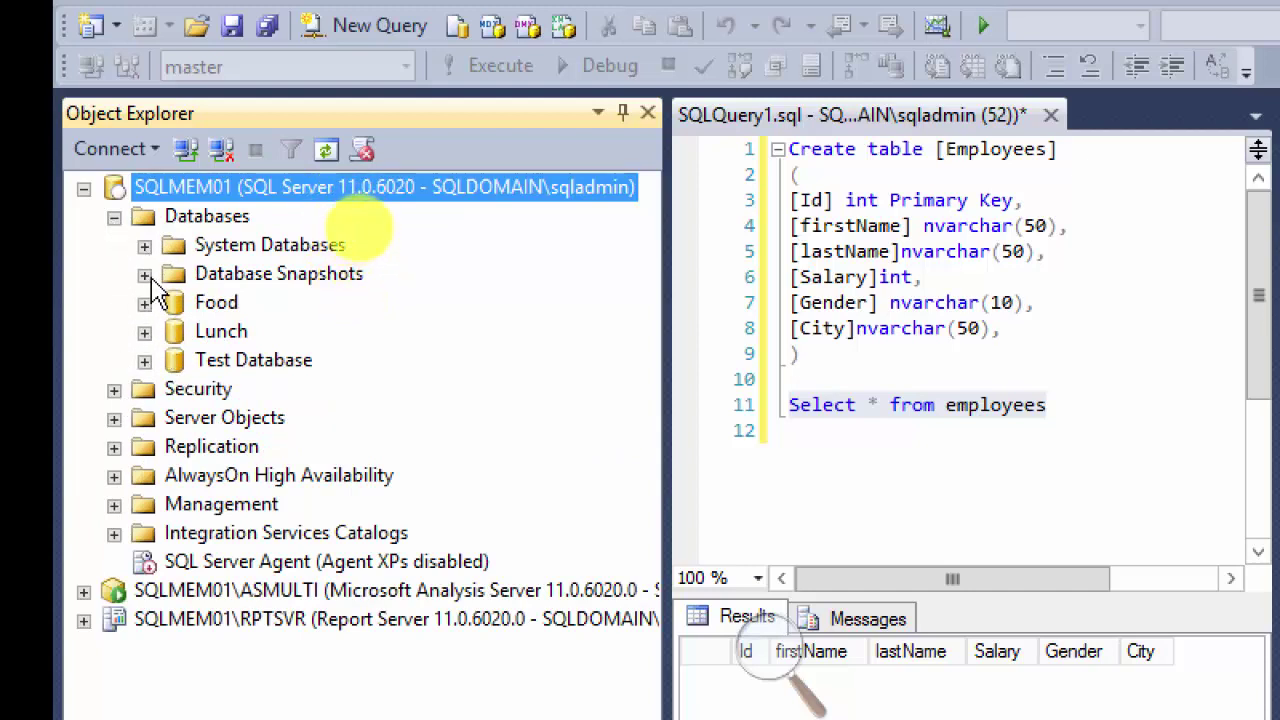
Step: Look through System Databases and the Food database's tables, then collapse them
click(145, 246)
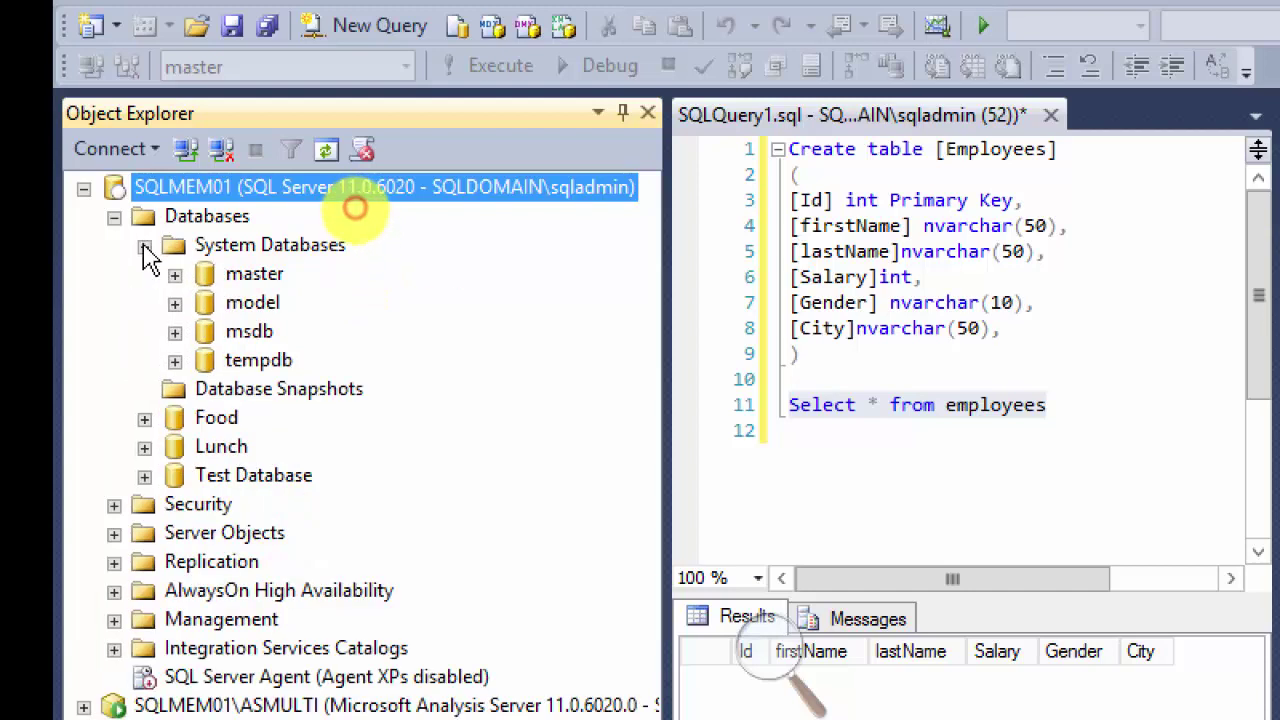
click(145, 246)
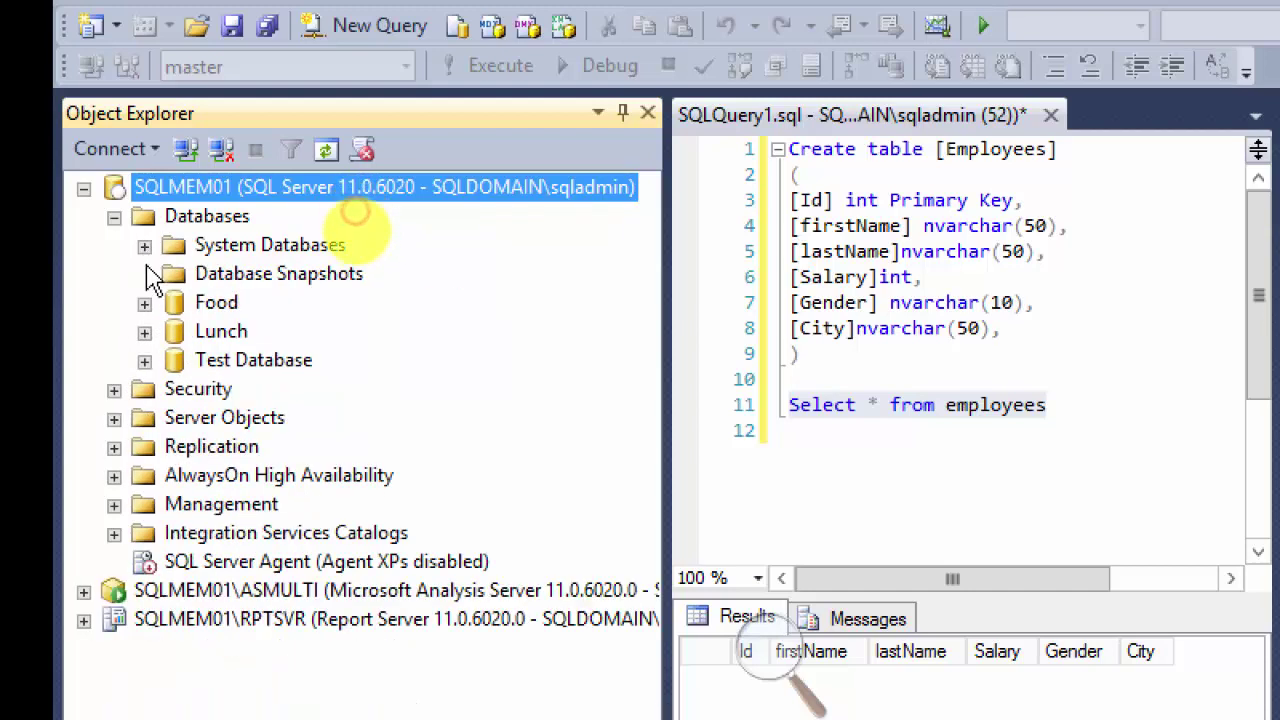
click(145, 303)
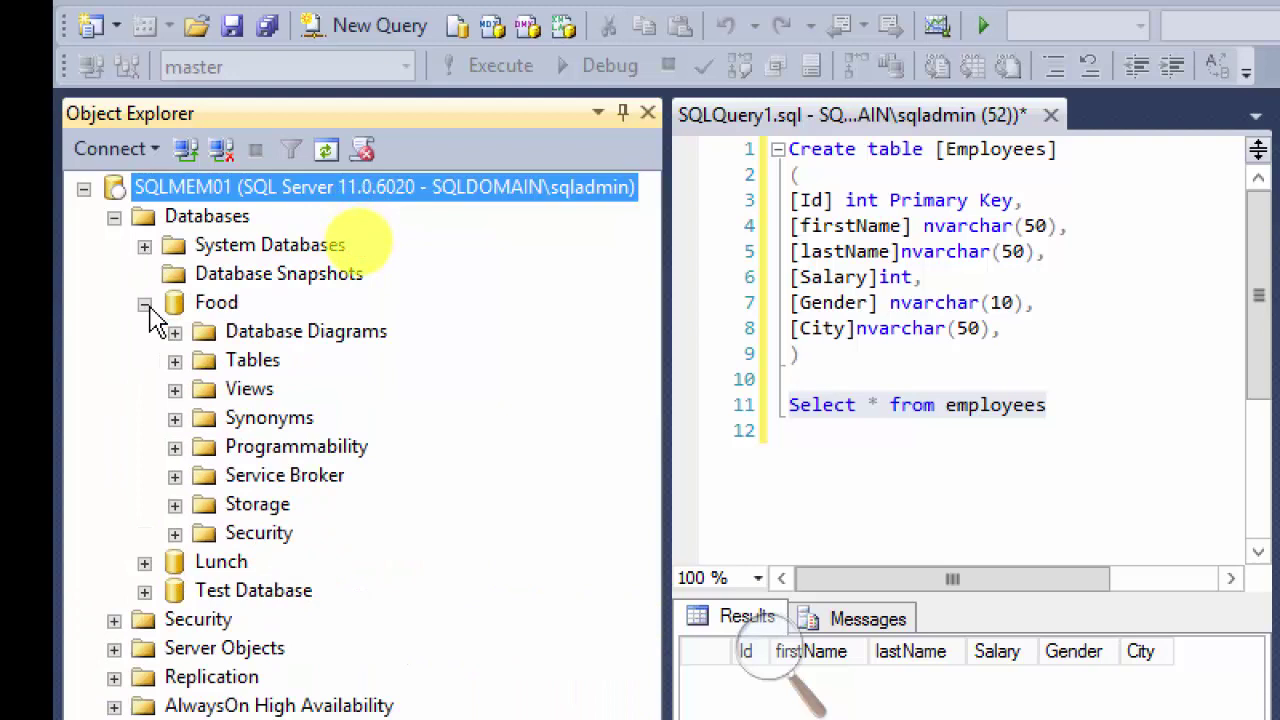
click(175, 361)
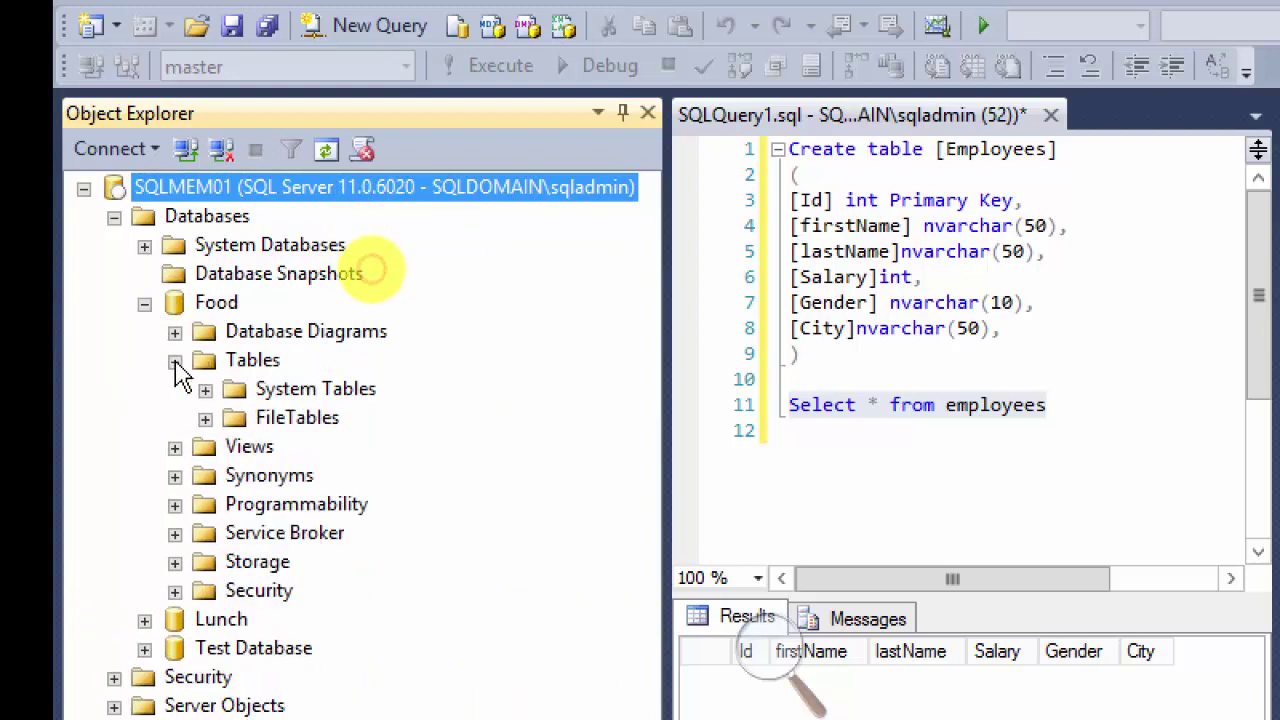
click(145, 303)
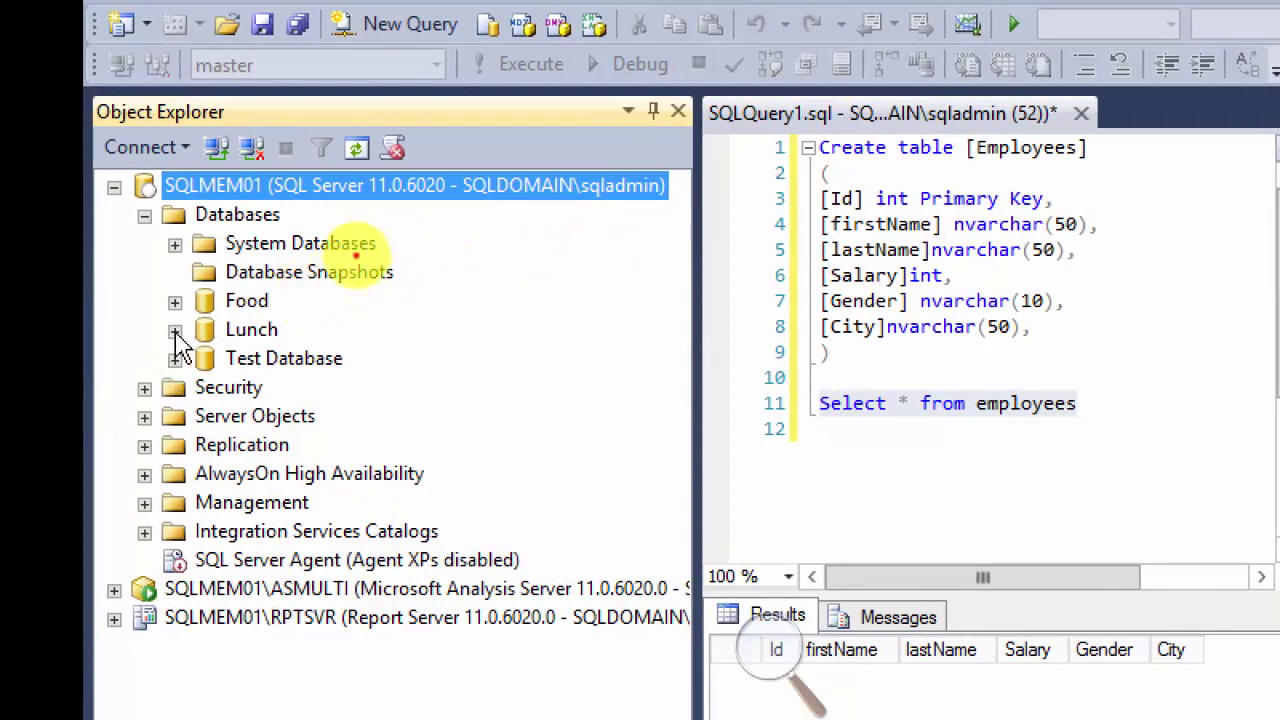
Step: Check Lunch's tables, which show dbo.GBStudents, then the Test Database tables
click(175, 331)
click(205, 388)
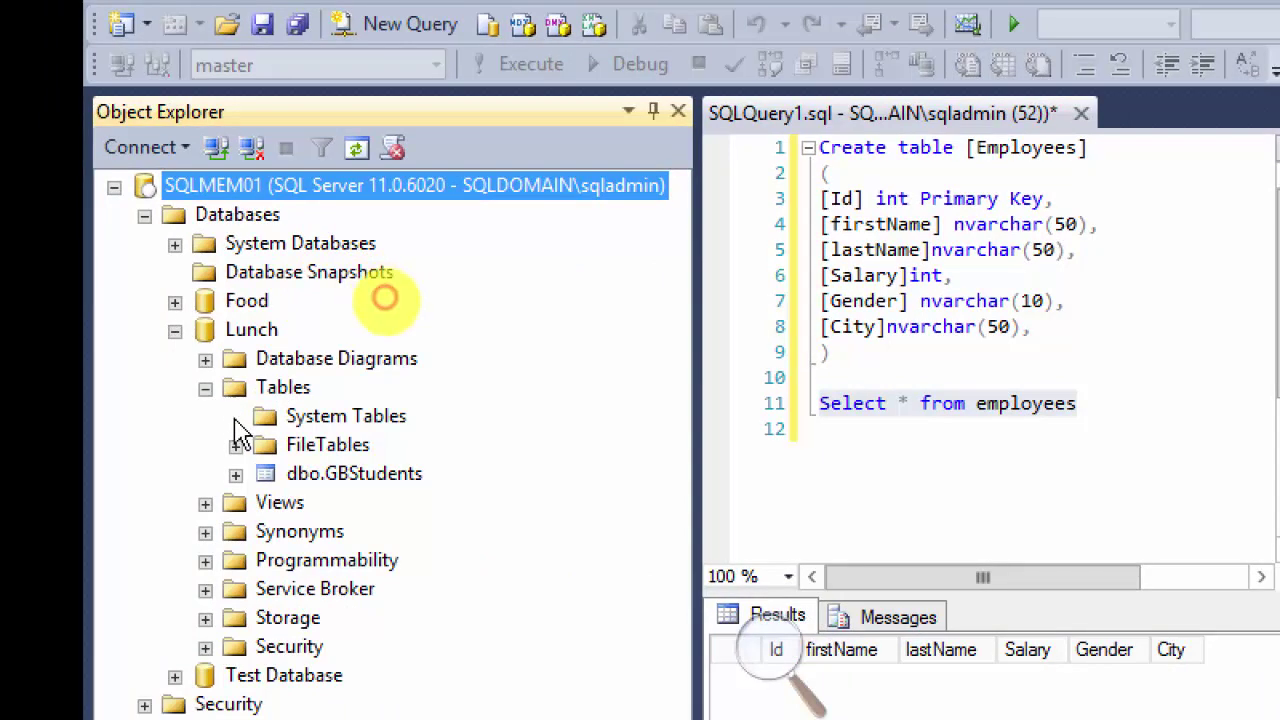
click(205, 388)
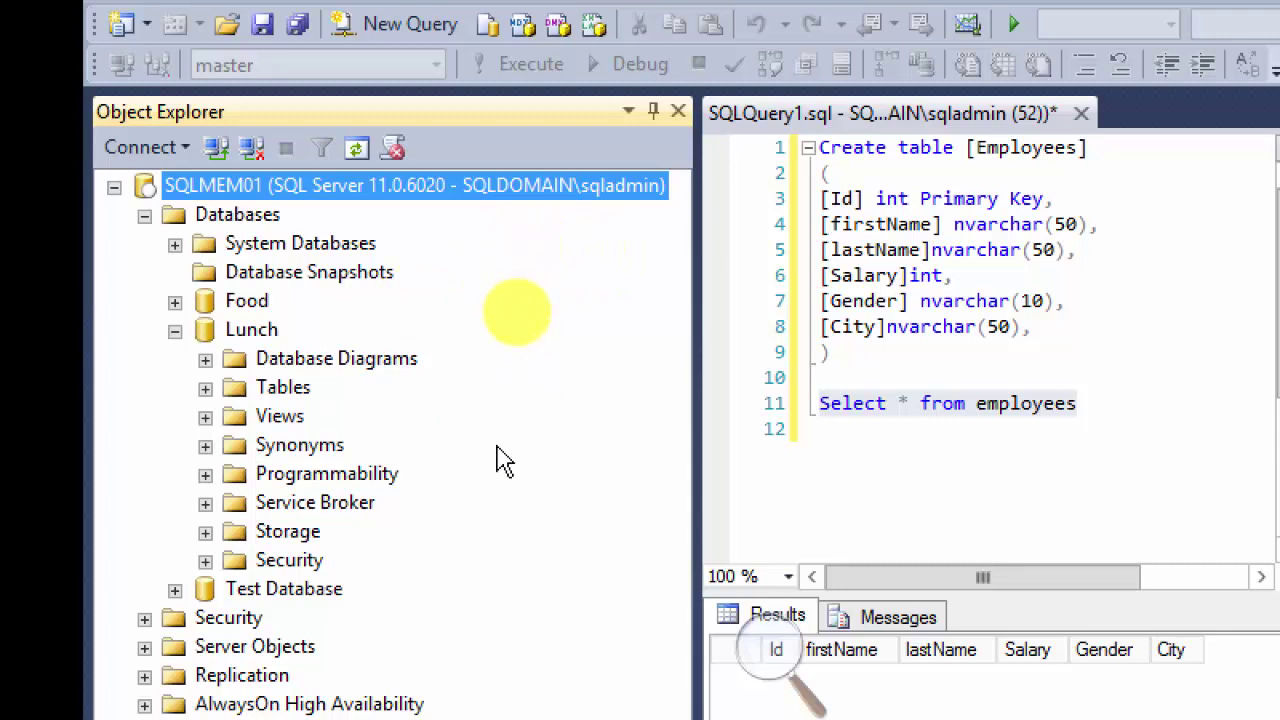
click(175, 589)
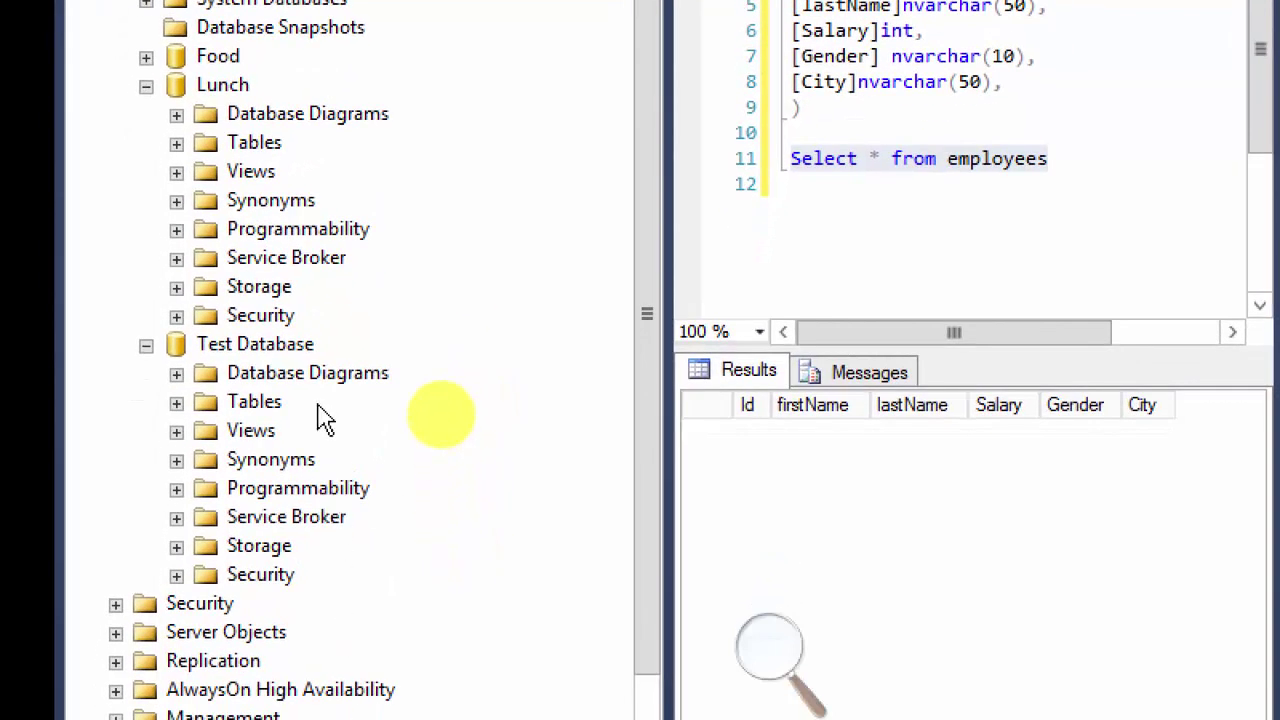
click(176, 401)
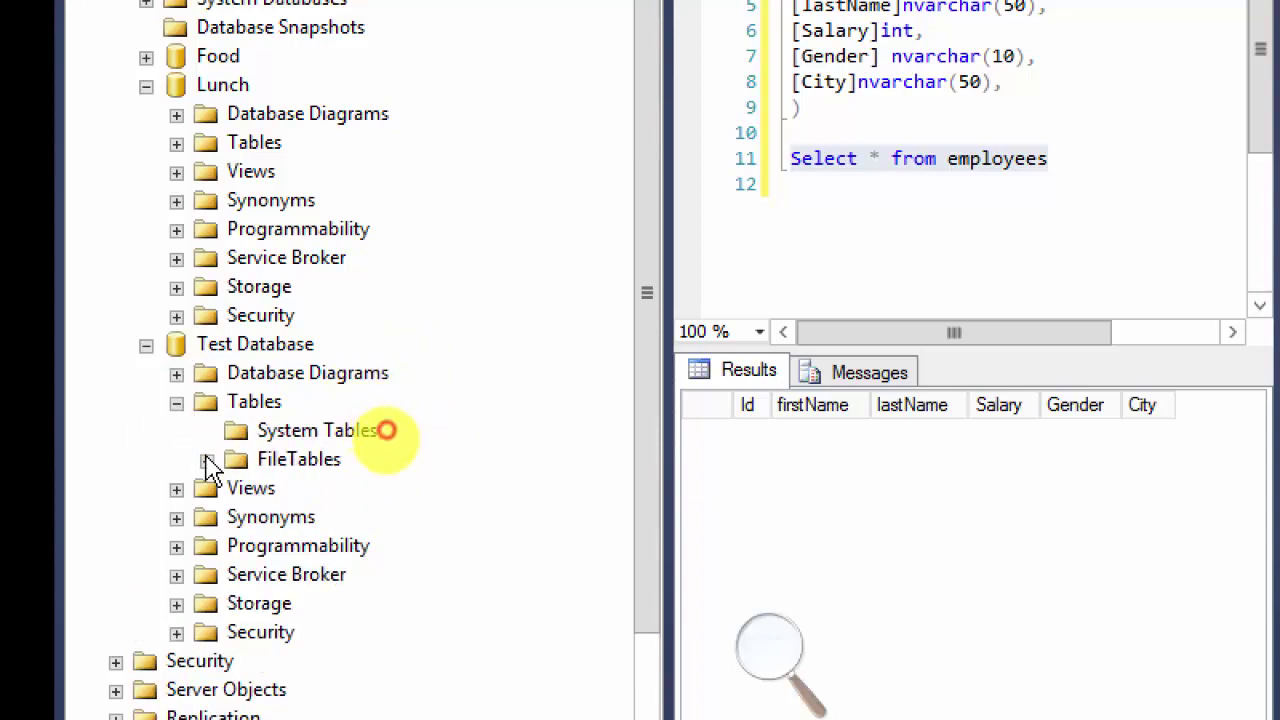
click(176, 401)
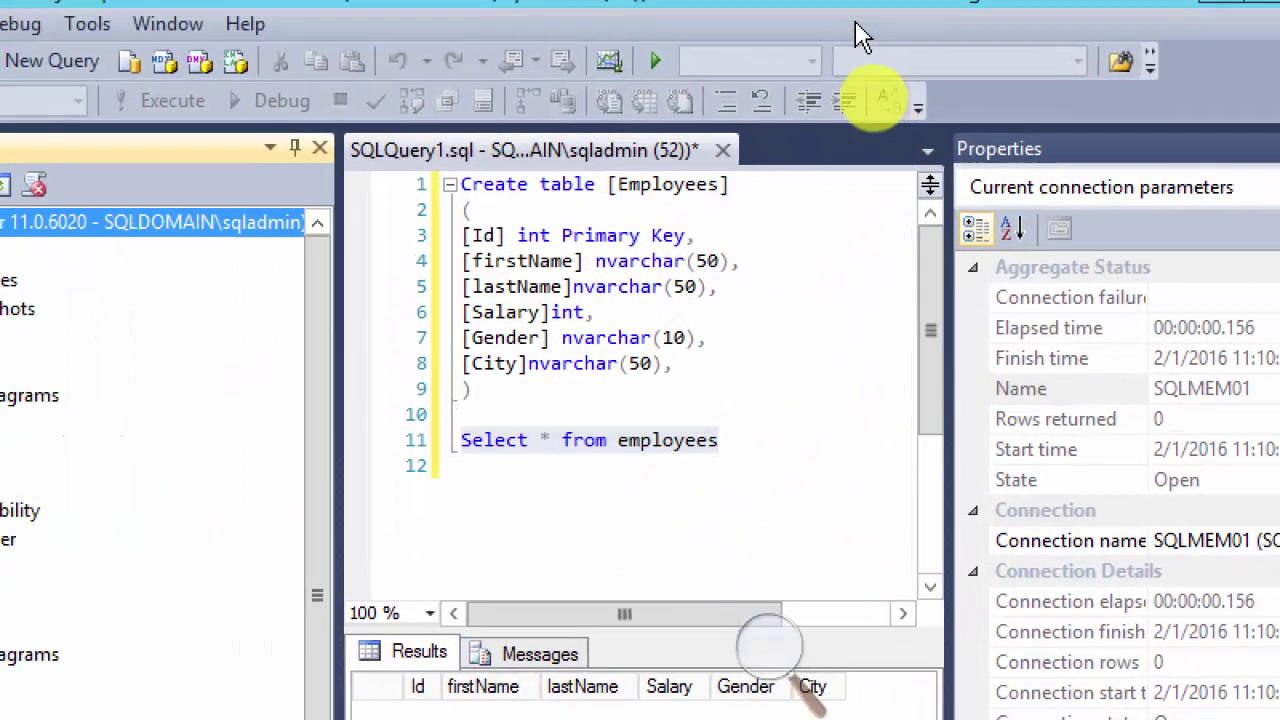
right_click(568, 151)
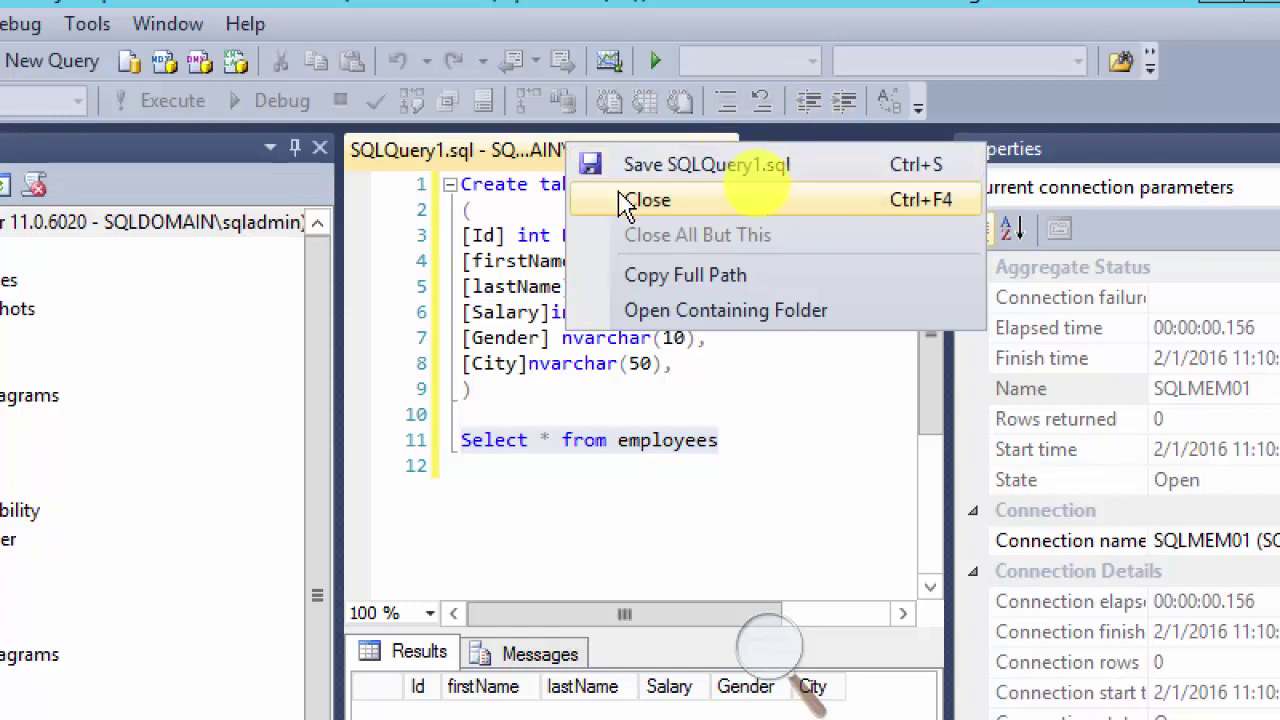
click(590, 199)
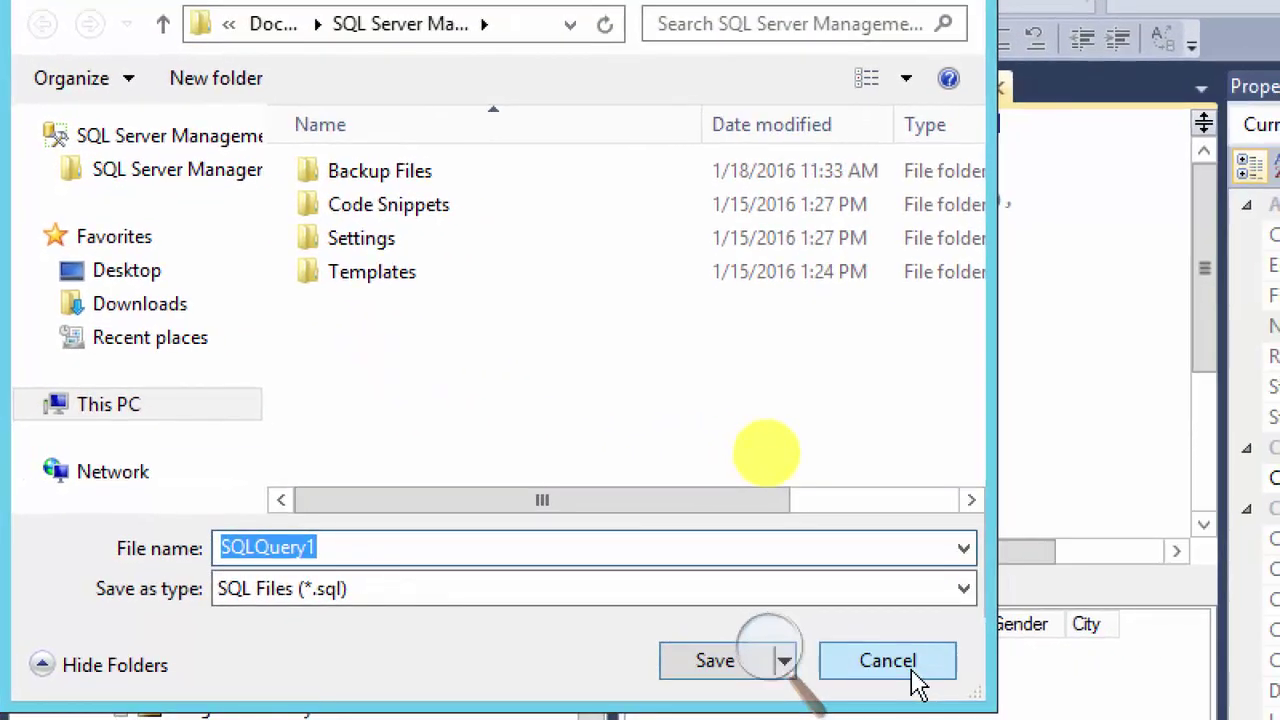
click(914, 676)
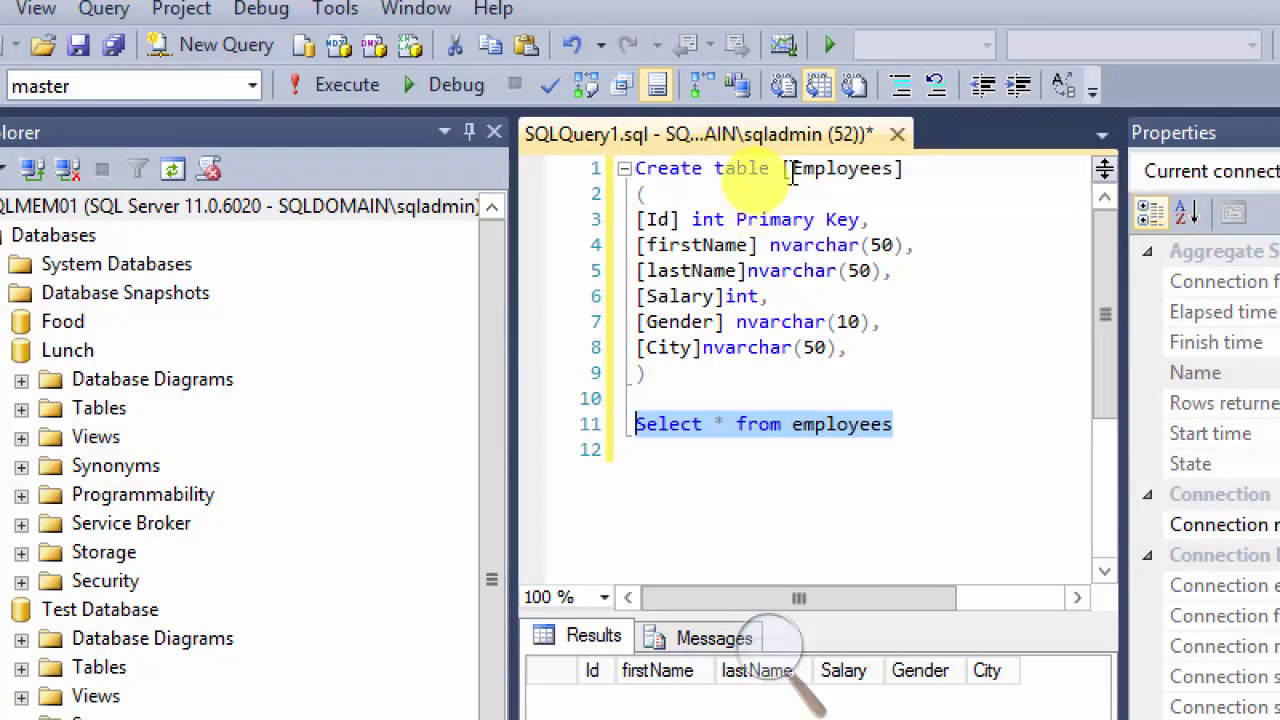
right_click(750, 140)
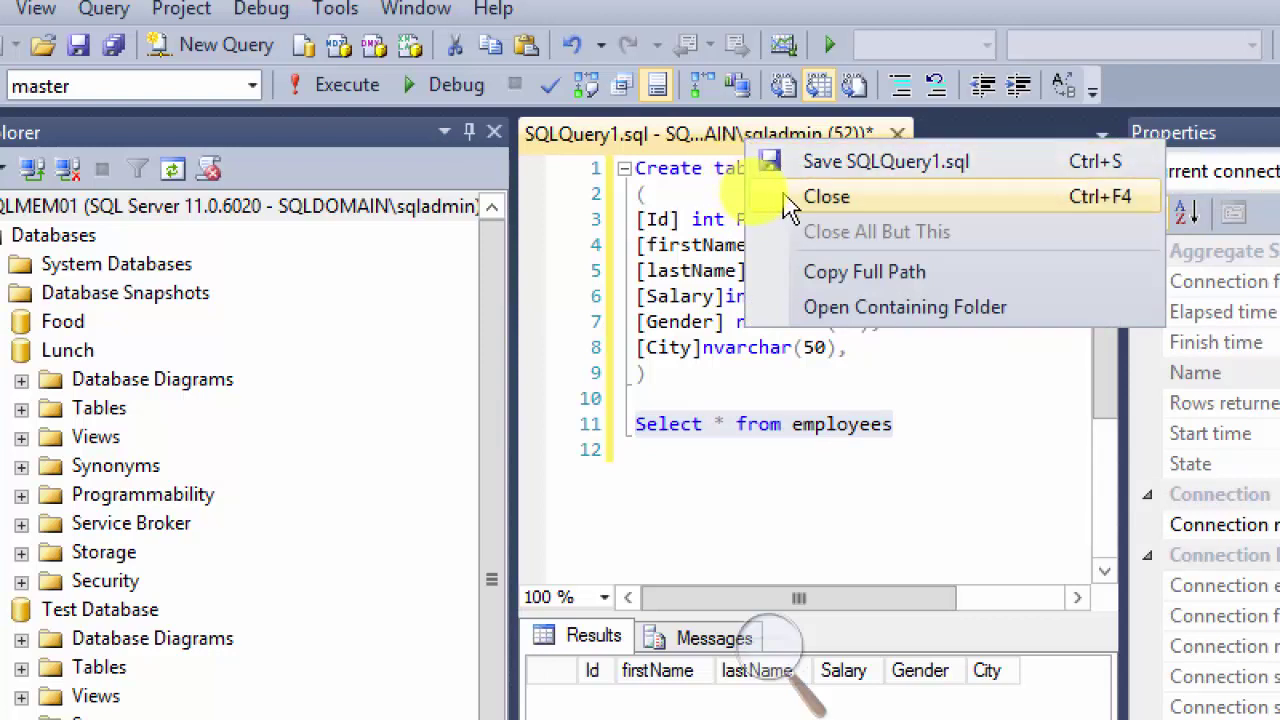
click(840, 175)
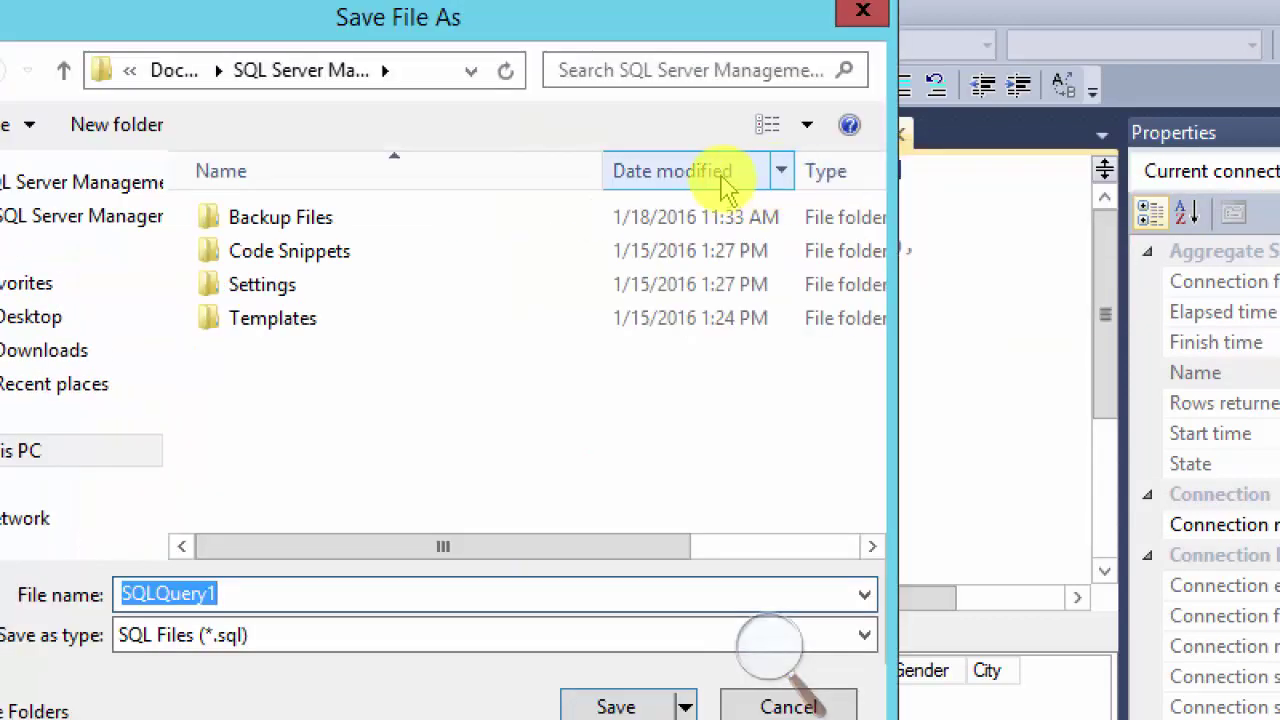
click(881, 20)
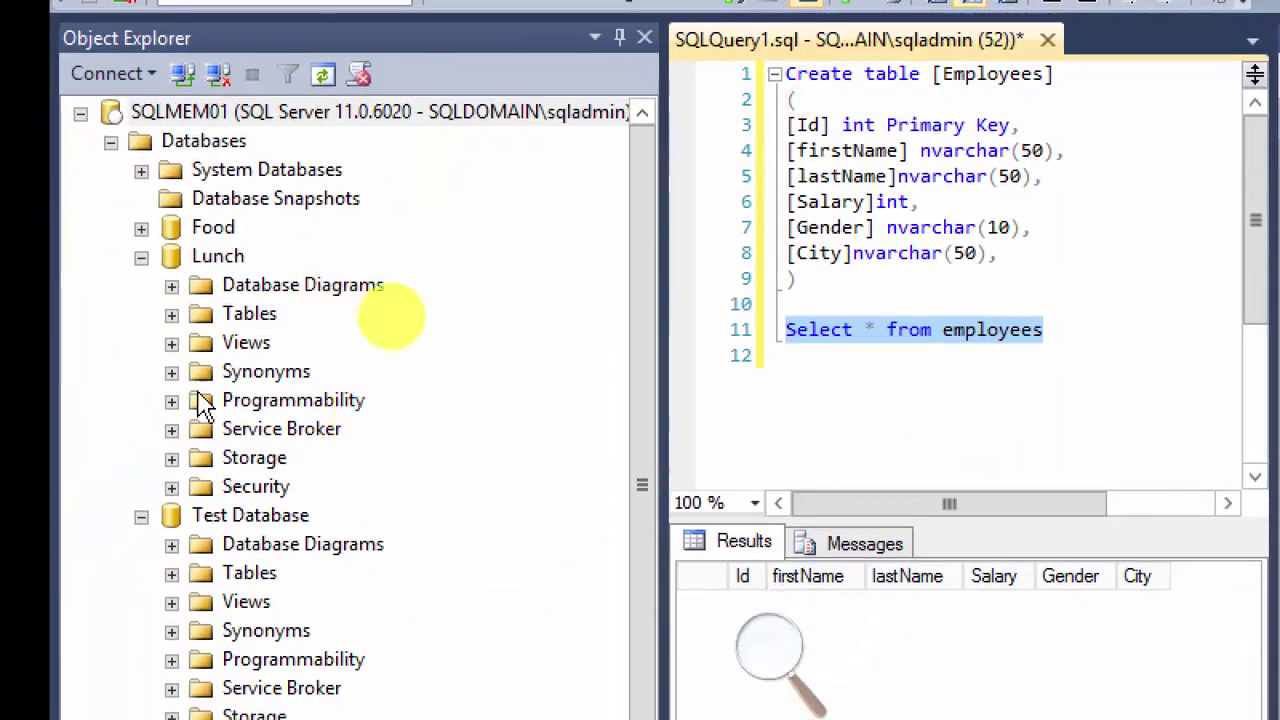
Step: Connect a Database Engine session from SQLMEM01, then collapse Lunch and Test Database
right_click(163, 114)
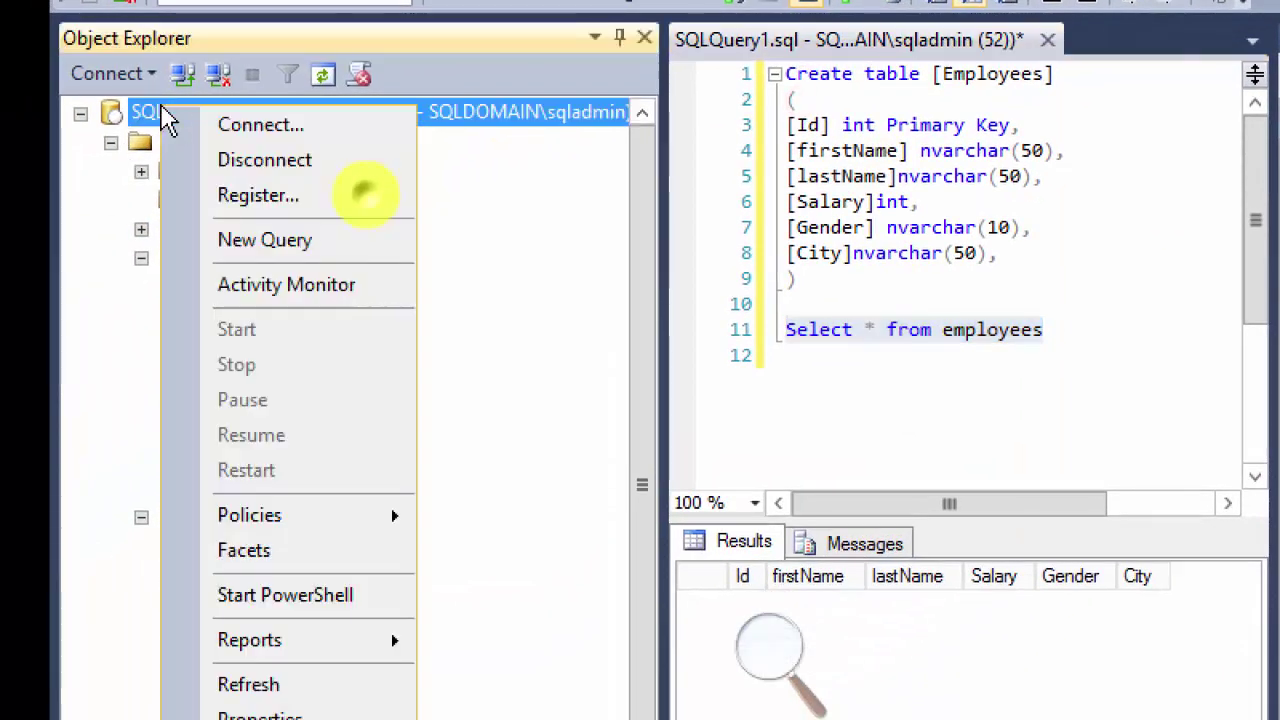
click(200, 127)
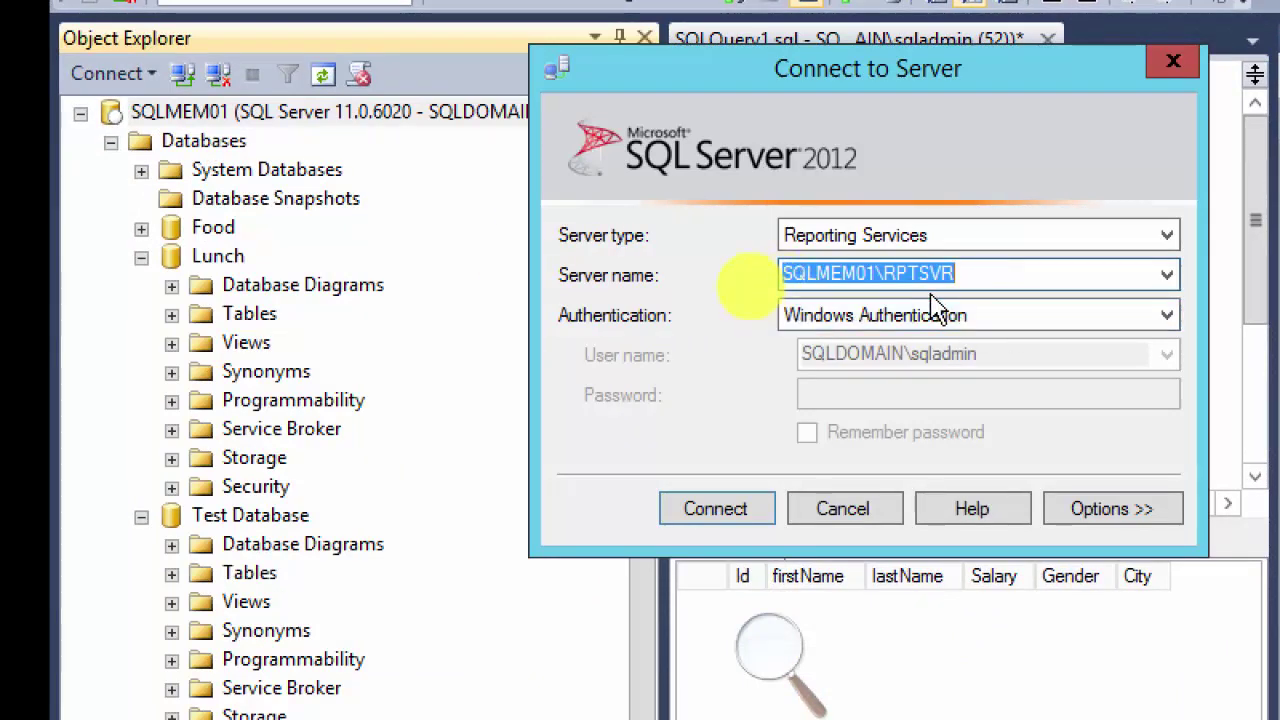
click(951, 245)
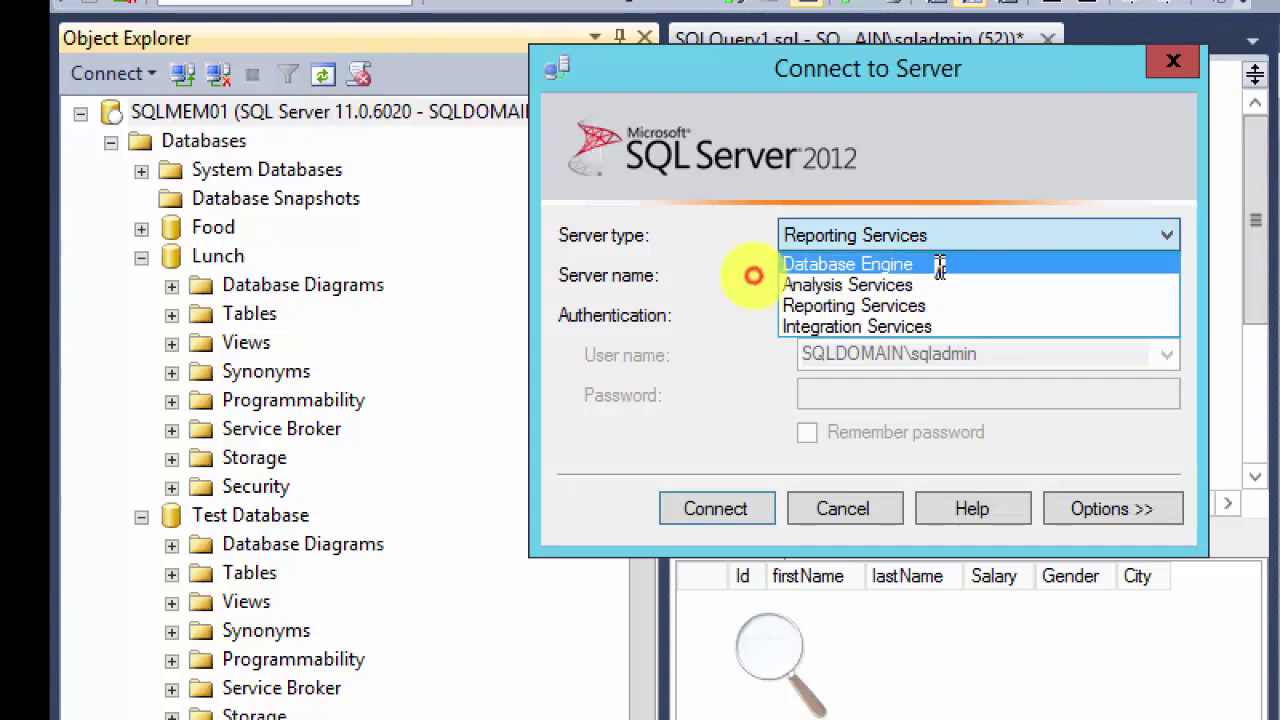
click(938, 265)
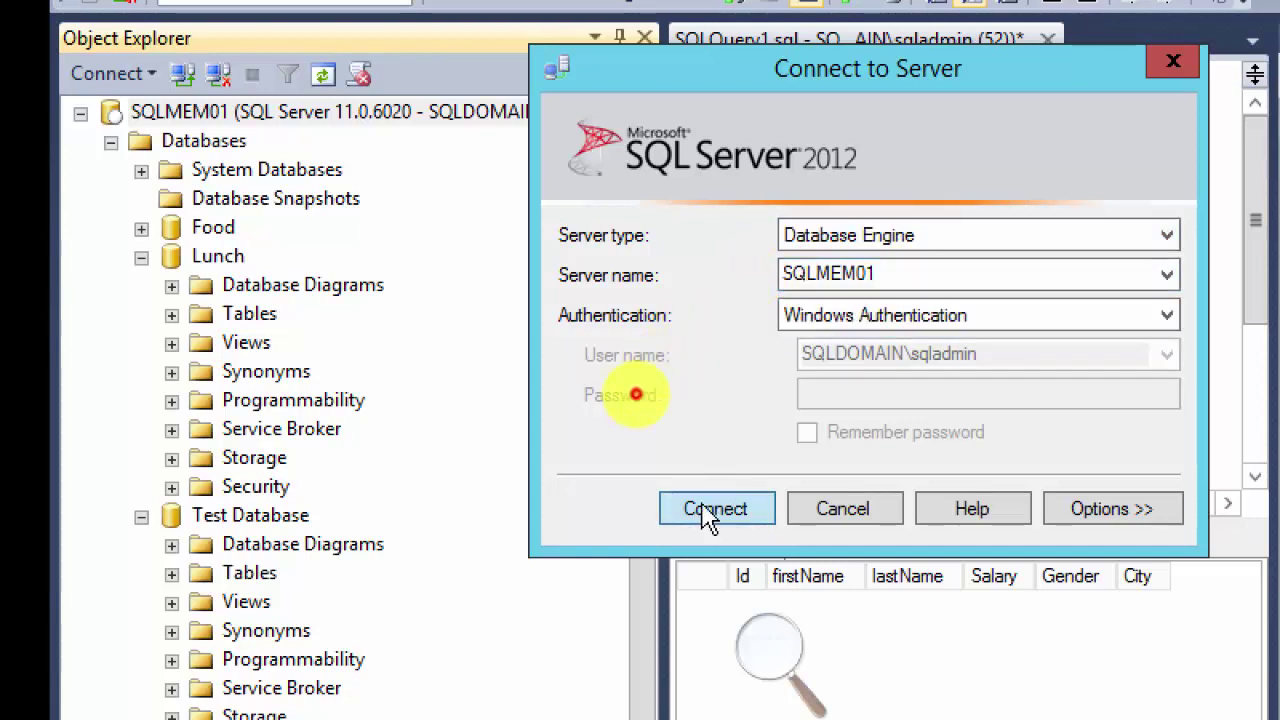
click(712, 510)
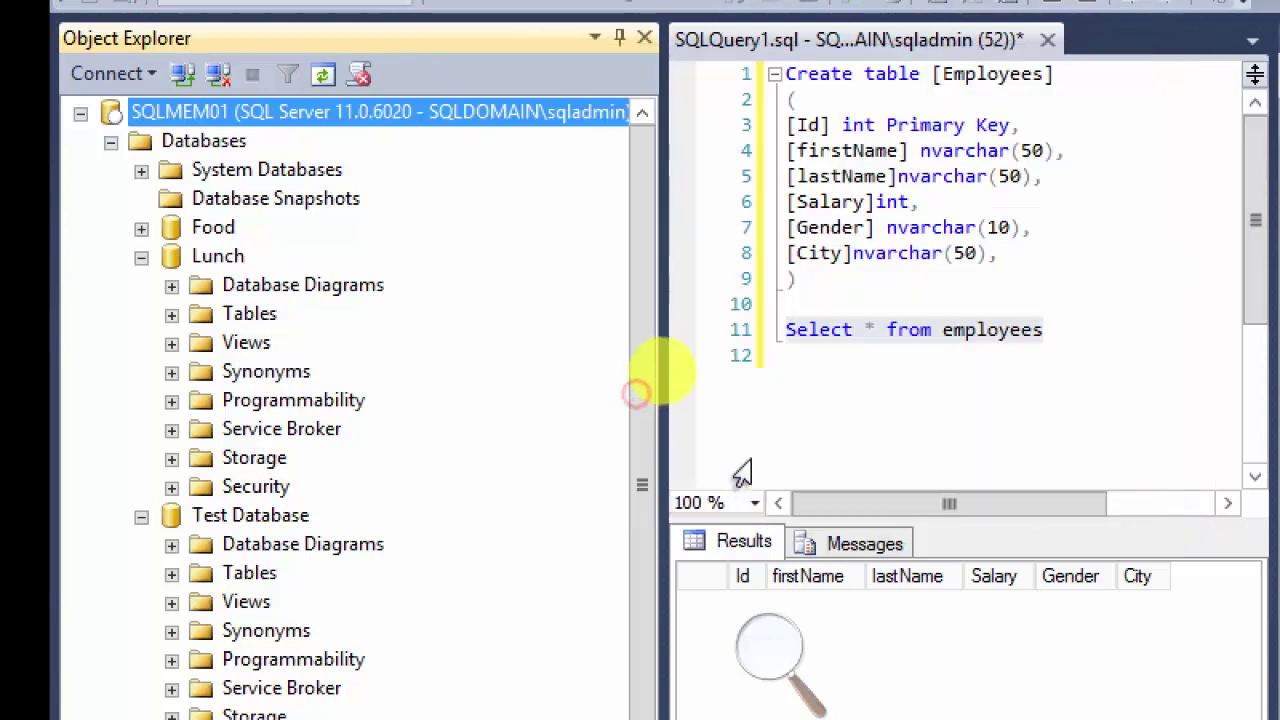
click(141, 257)
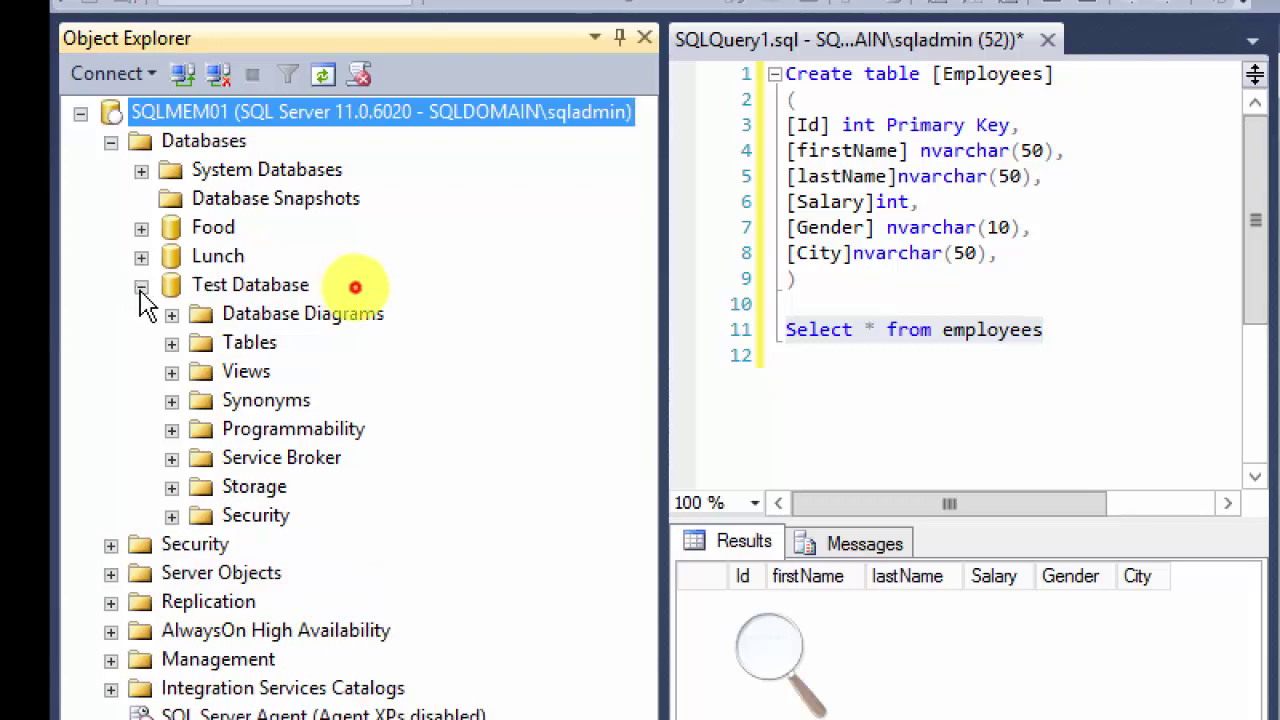
click(141, 287)
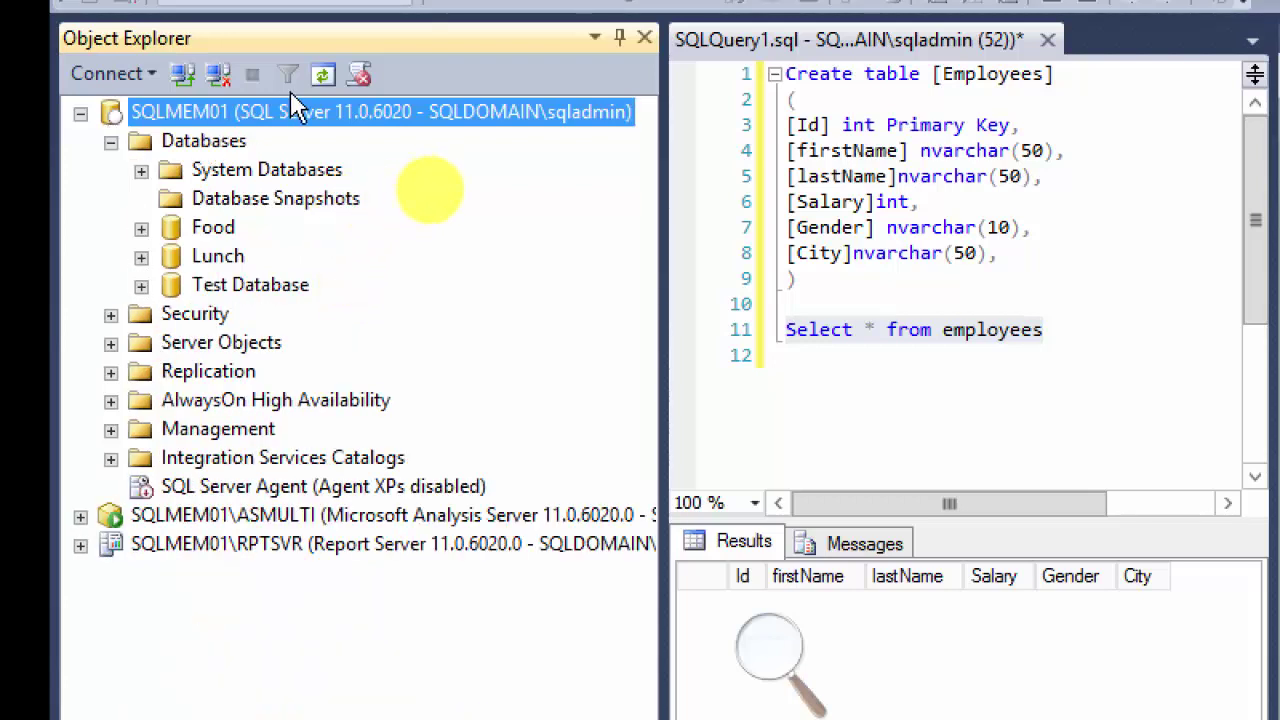
Step: Connect again to the SQLMEM01 Database Engine with SQLMEM01 as server name
click(112, 73)
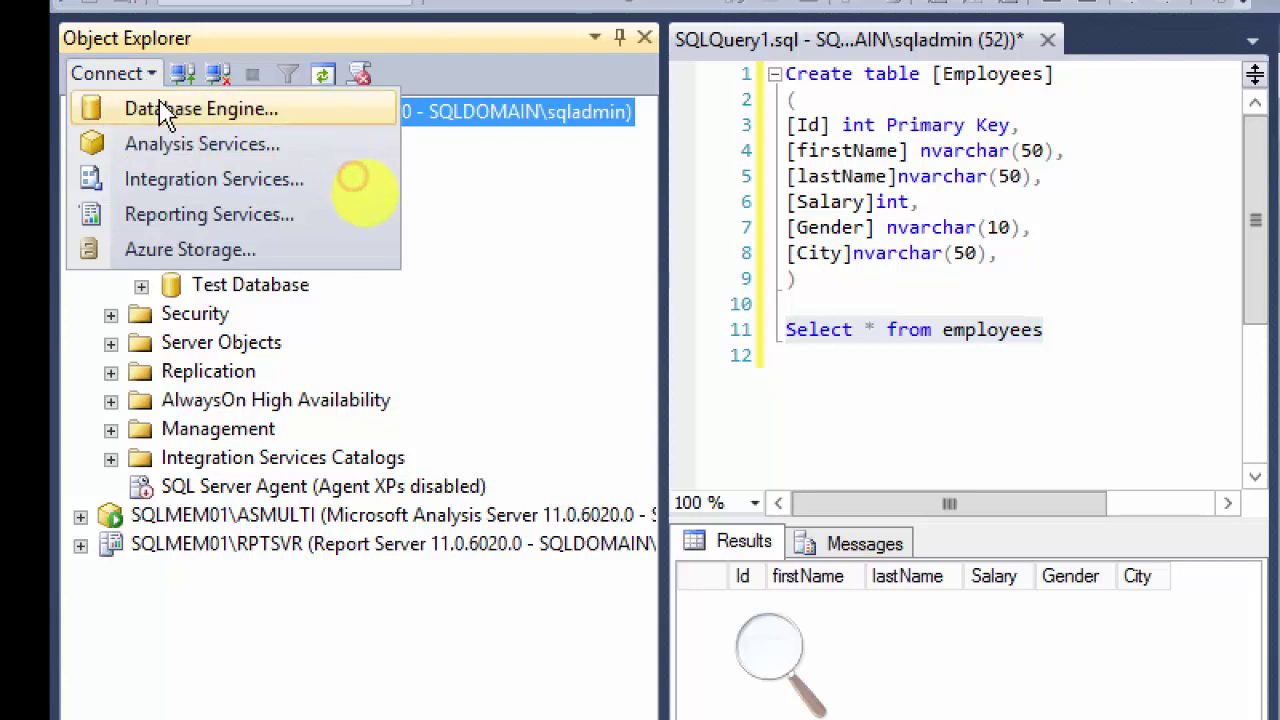
click(165, 113)
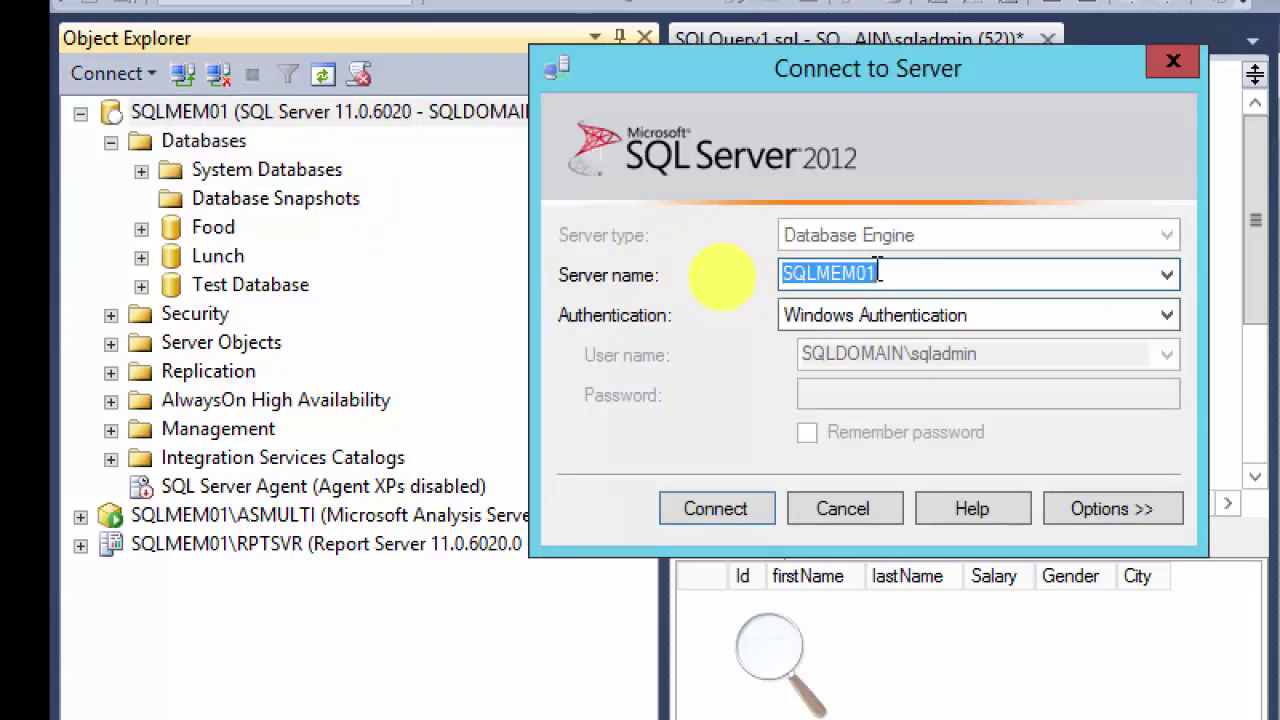
click(1167, 277)
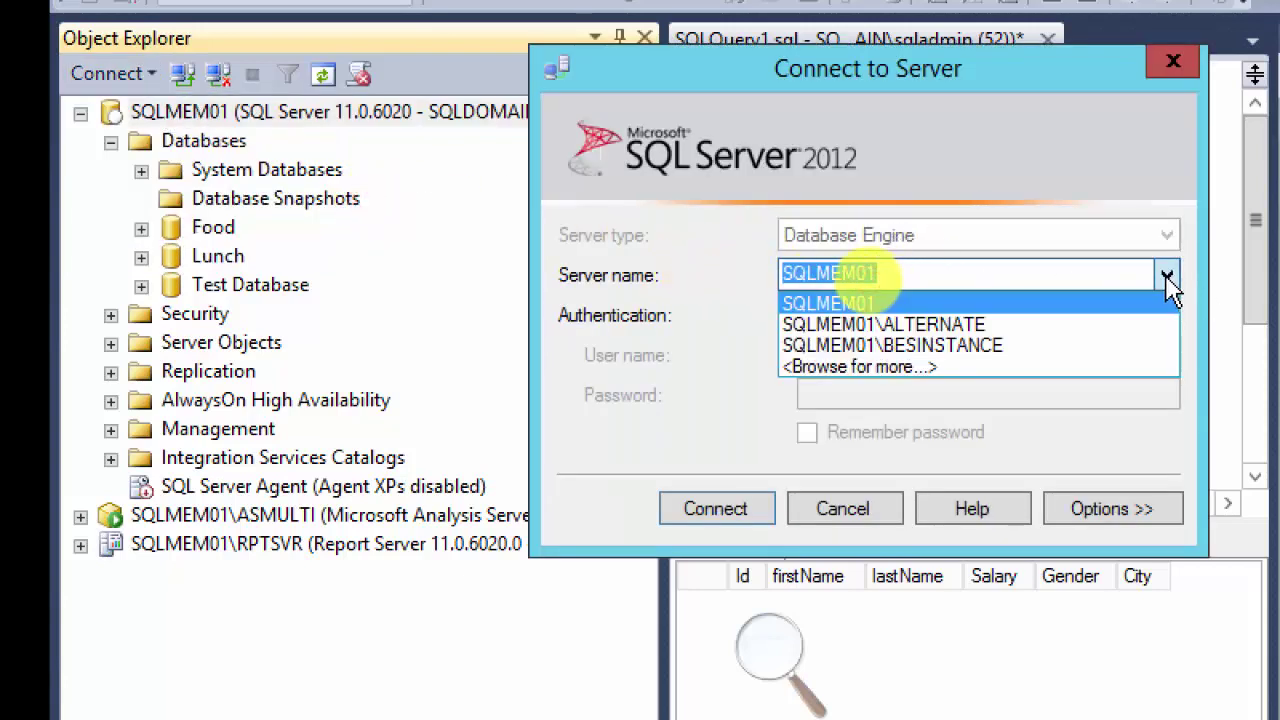
click(1066, 311)
click(712, 510)
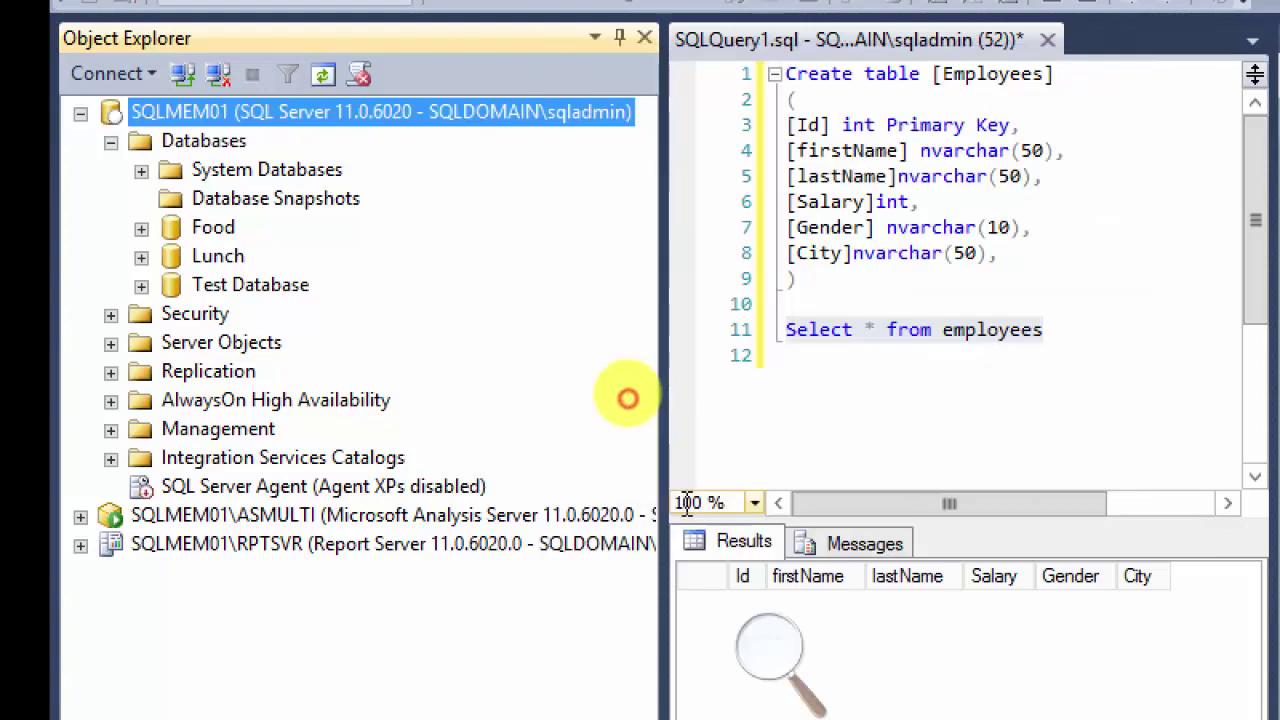
Step: Disconnect from SQLMEM01 and reconnect to its Database Engine
right_click(113, 120)
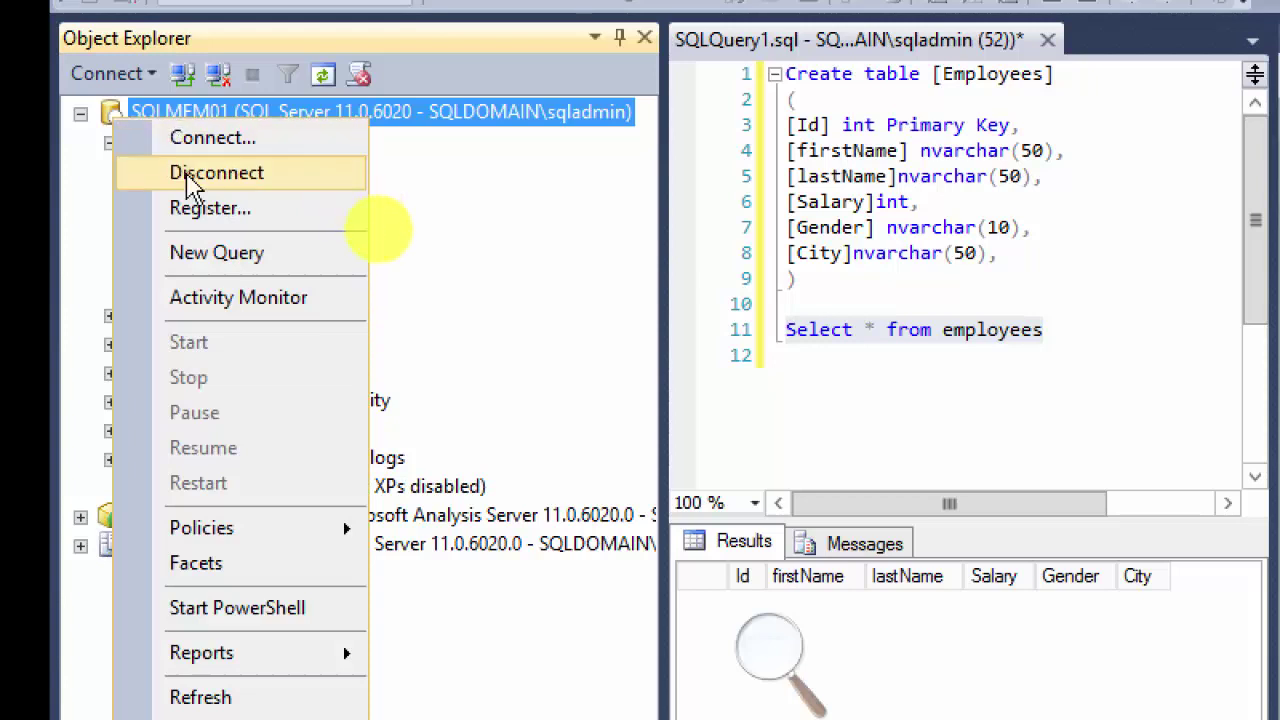
click(190, 175)
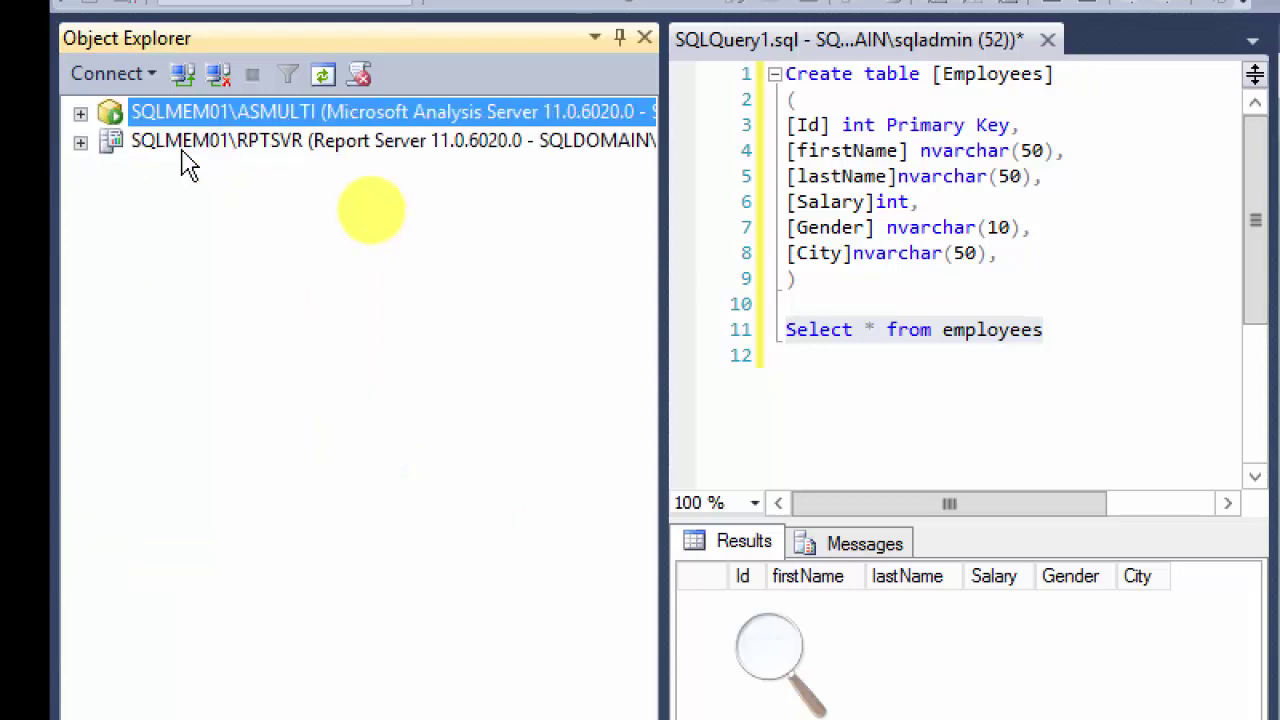
click(110, 75)
click(135, 110)
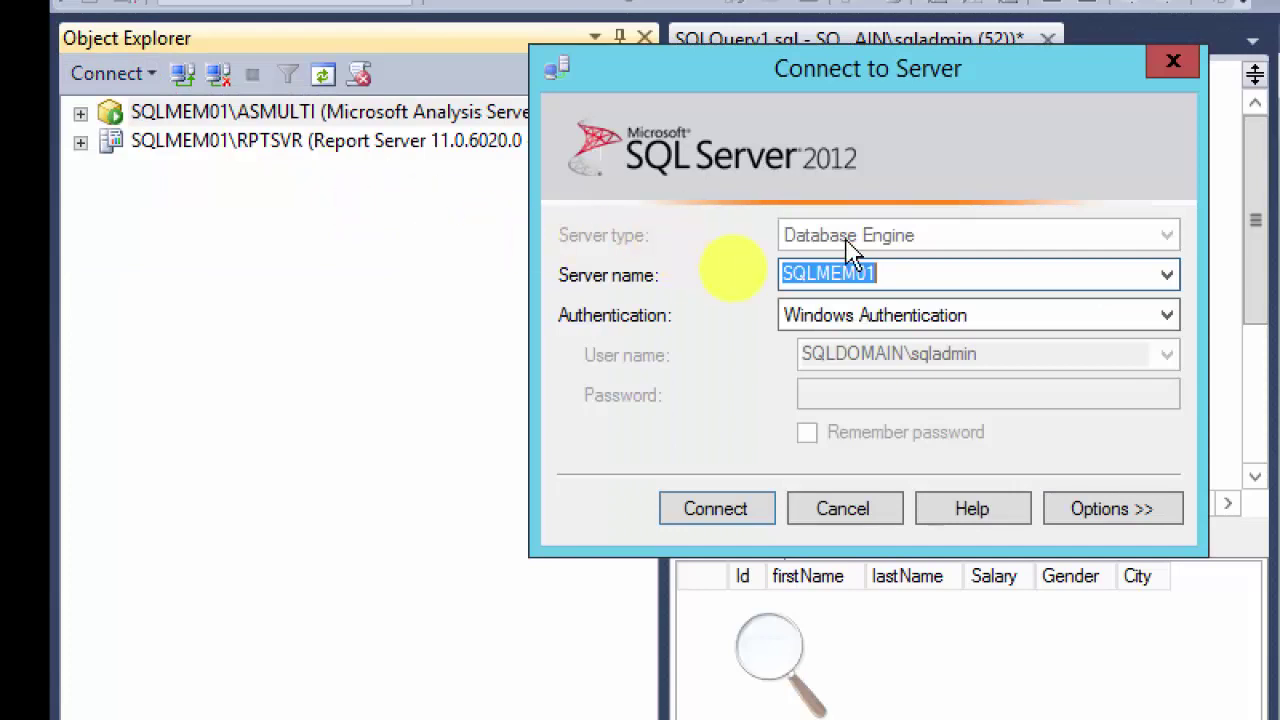
click(1166, 275)
click(812, 342)
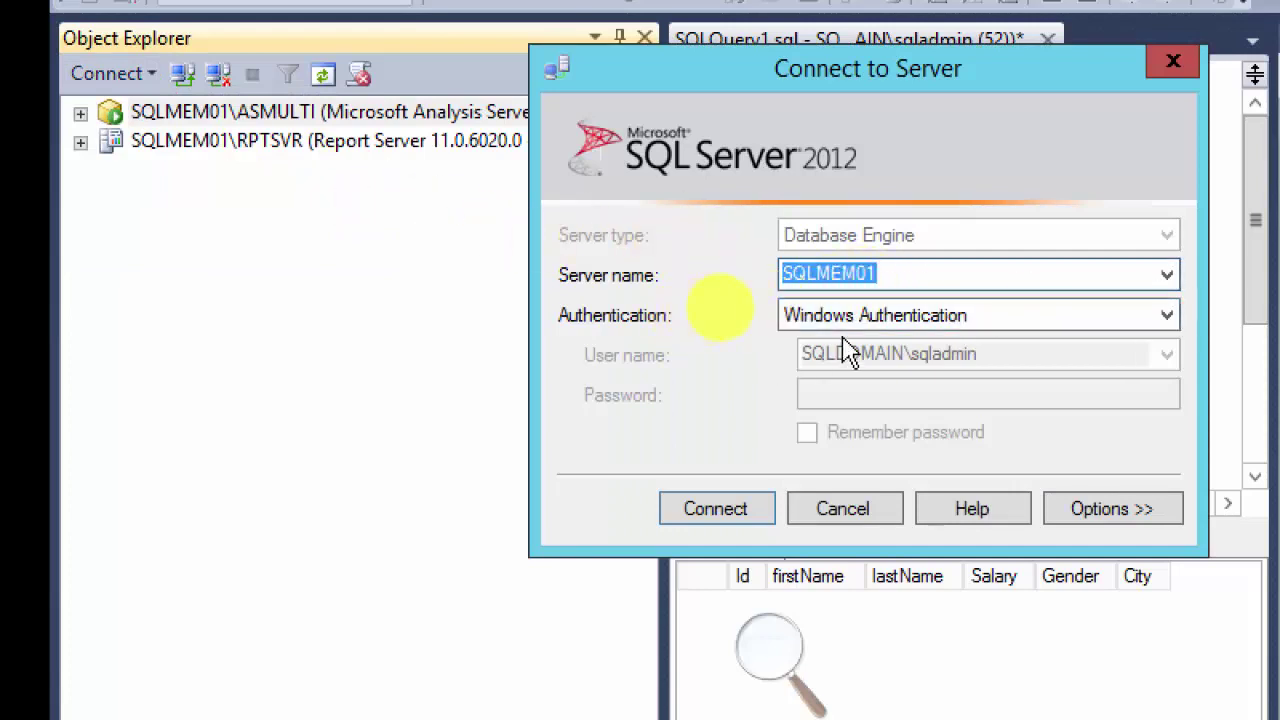
click(710, 506)
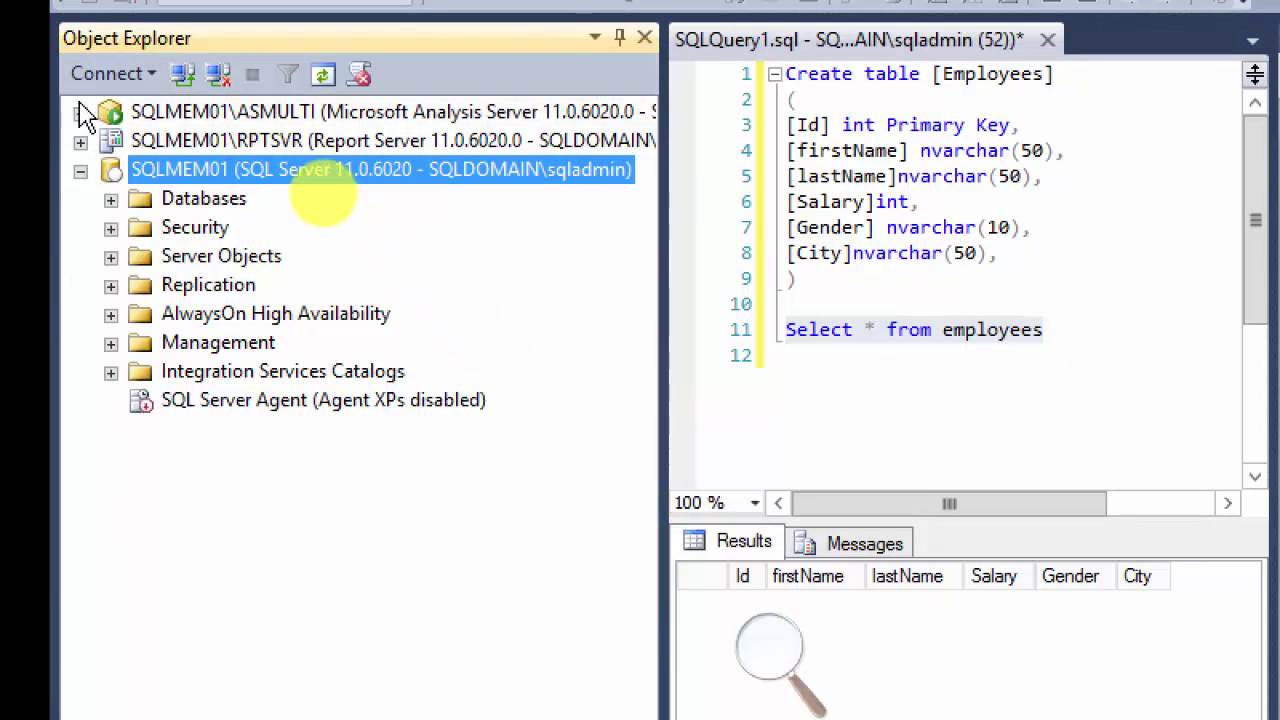
Step: Expand Databases and Lunch's Tables showing dbo.GBStudents, and select the Create table statement
click(110, 199)
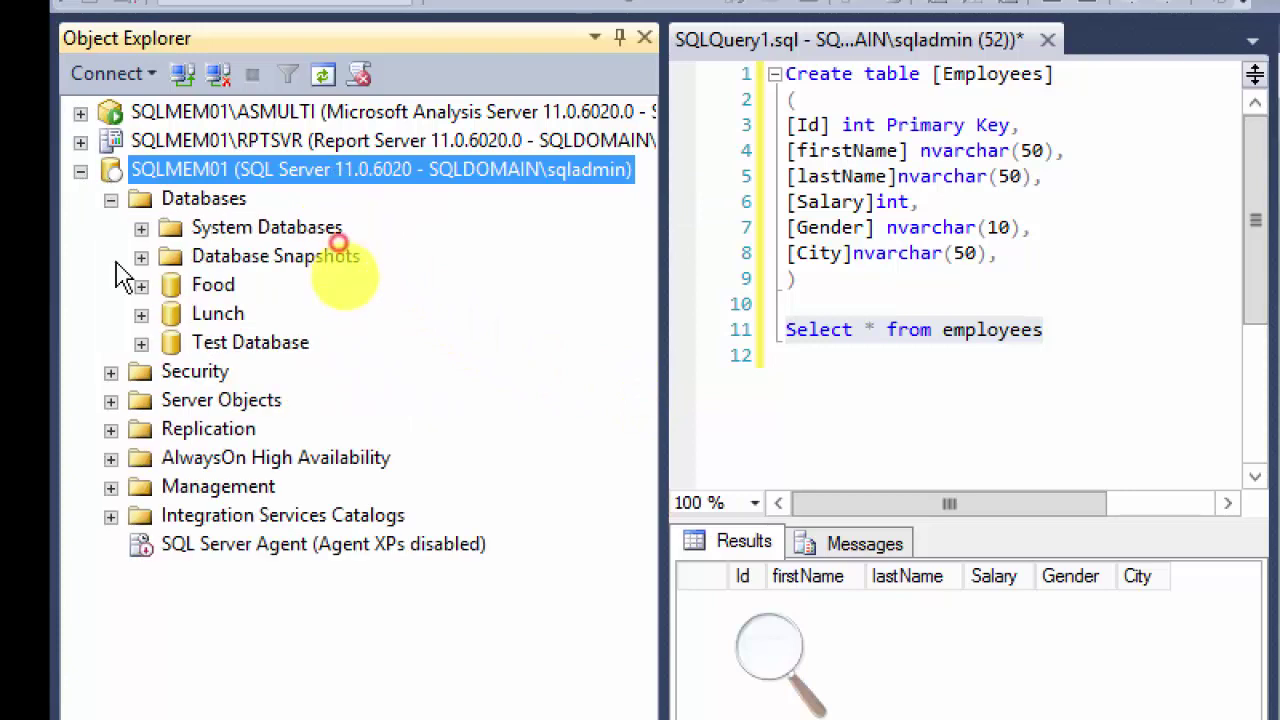
click(141, 286)
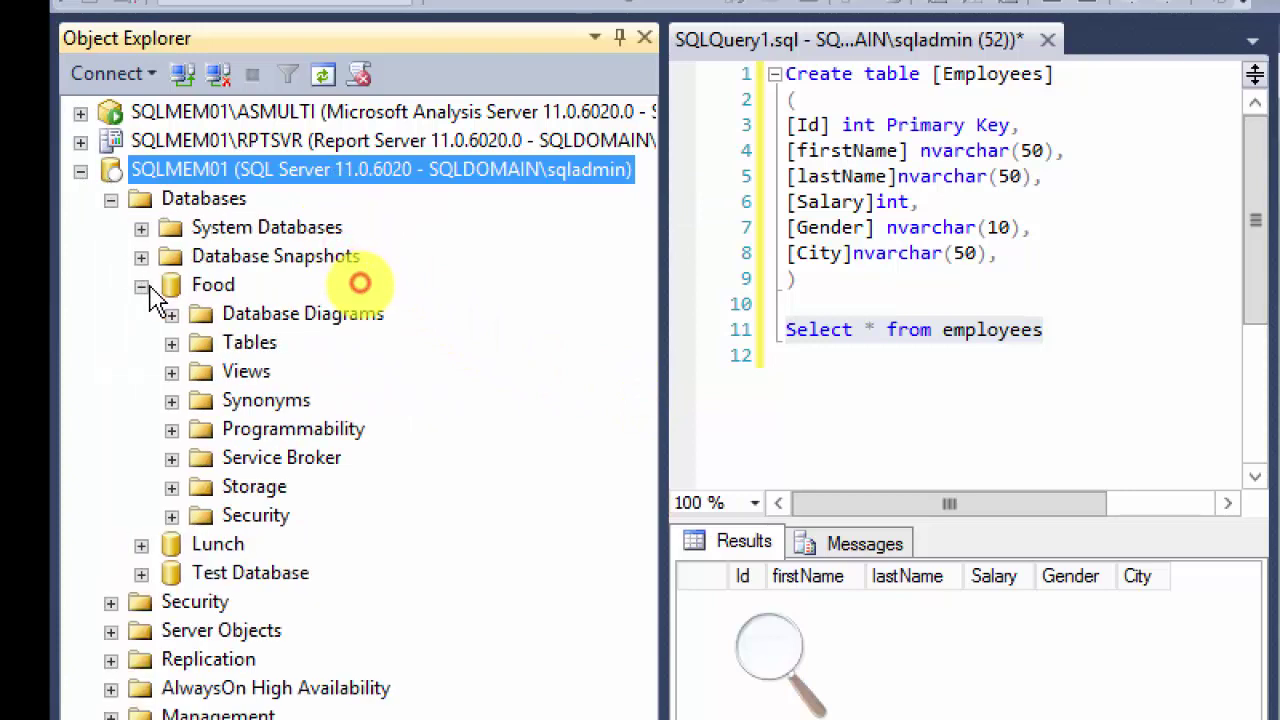
click(171, 343)
click(141, 286)
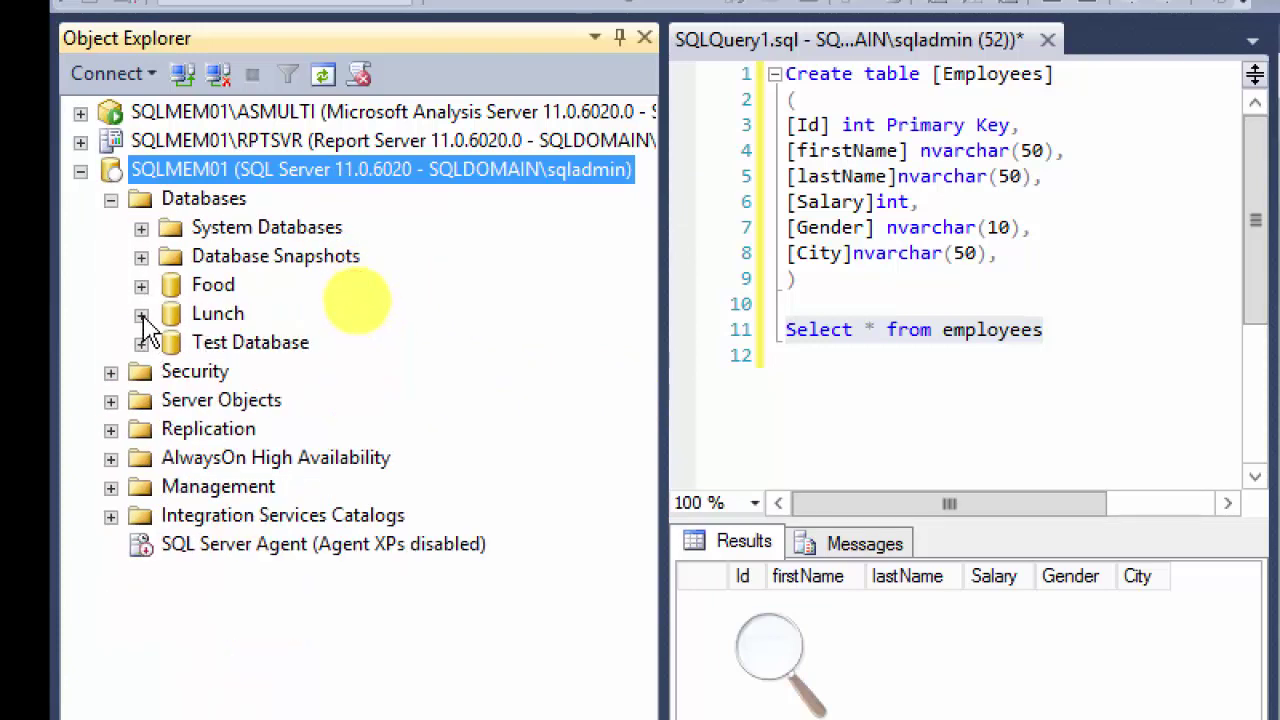
click(141, 314)
click(171, 372)
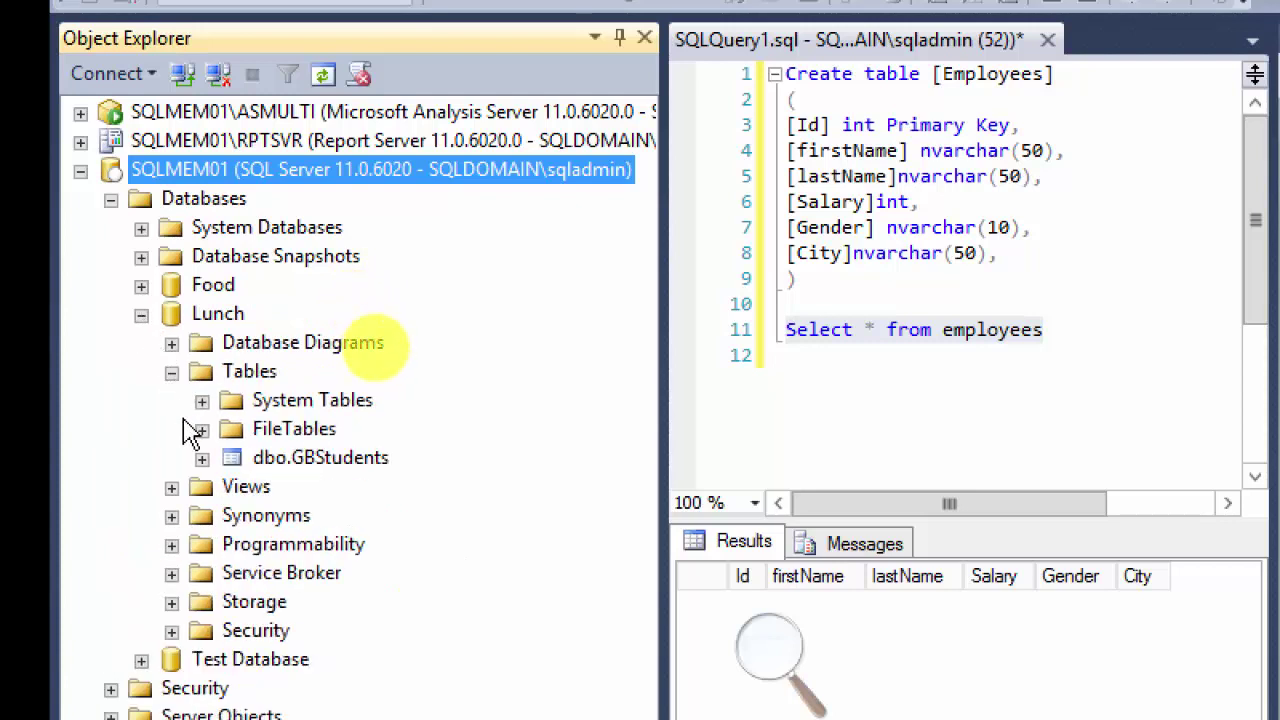
click(245, 372)
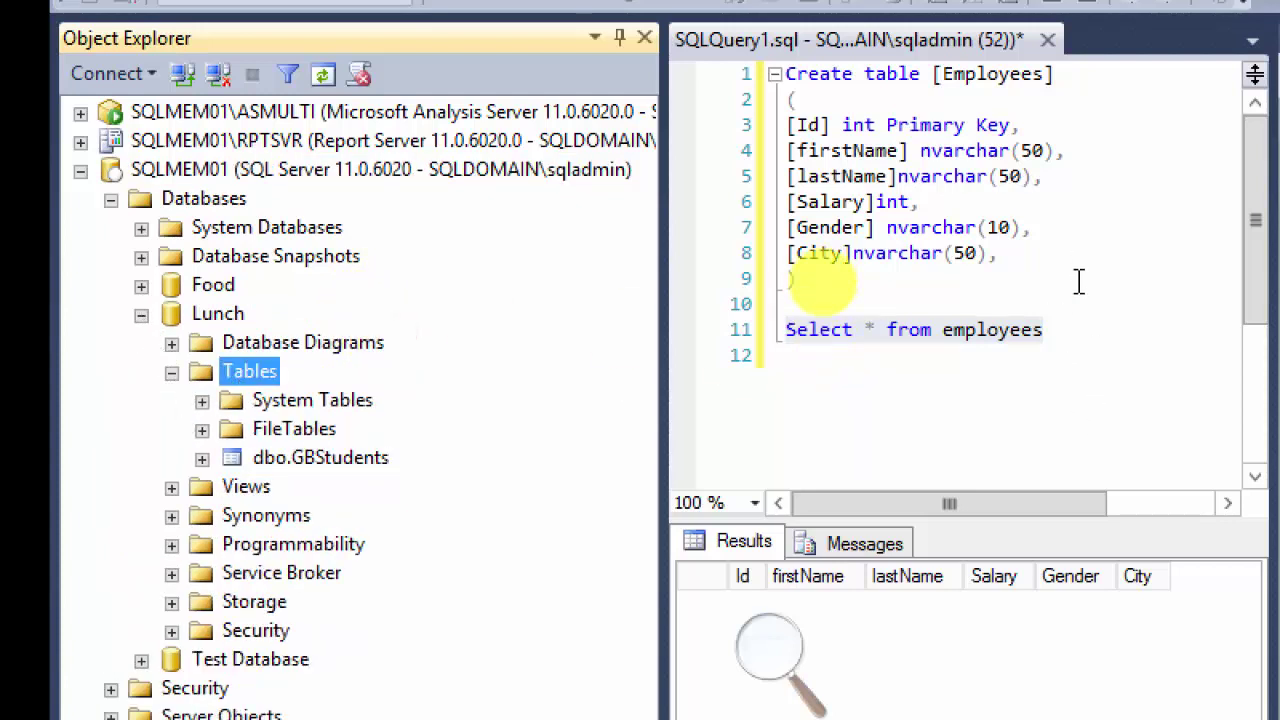
drag(803, 278, 785, 74)
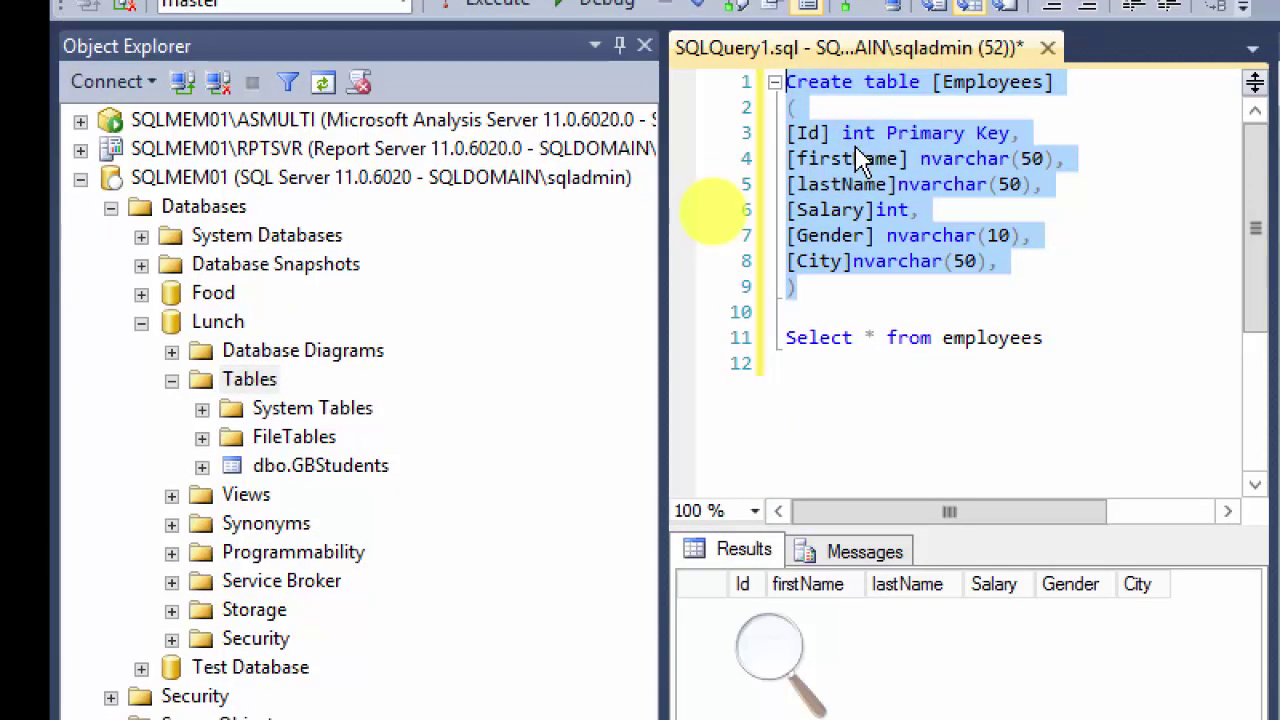
Step: Run the Create table Employees statement, which fails with error 2714, and list Test Database's tables
key(F5)
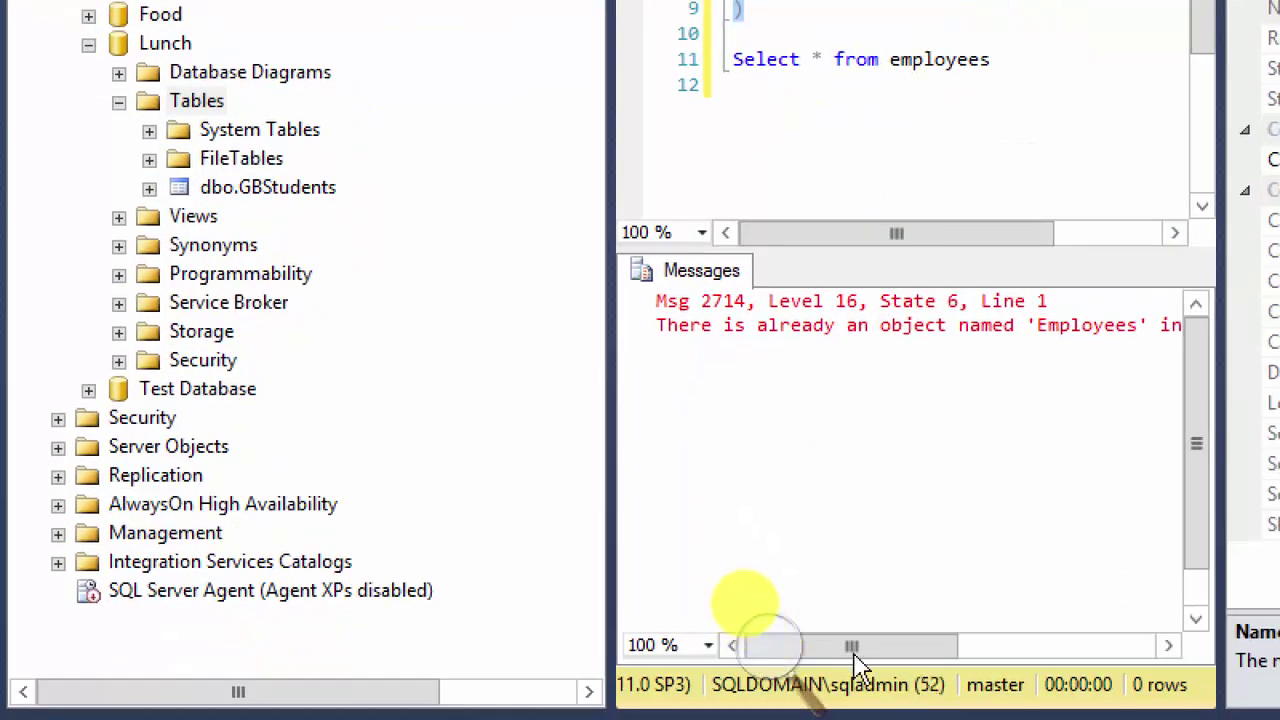
drag(855, 650, 778, 650)
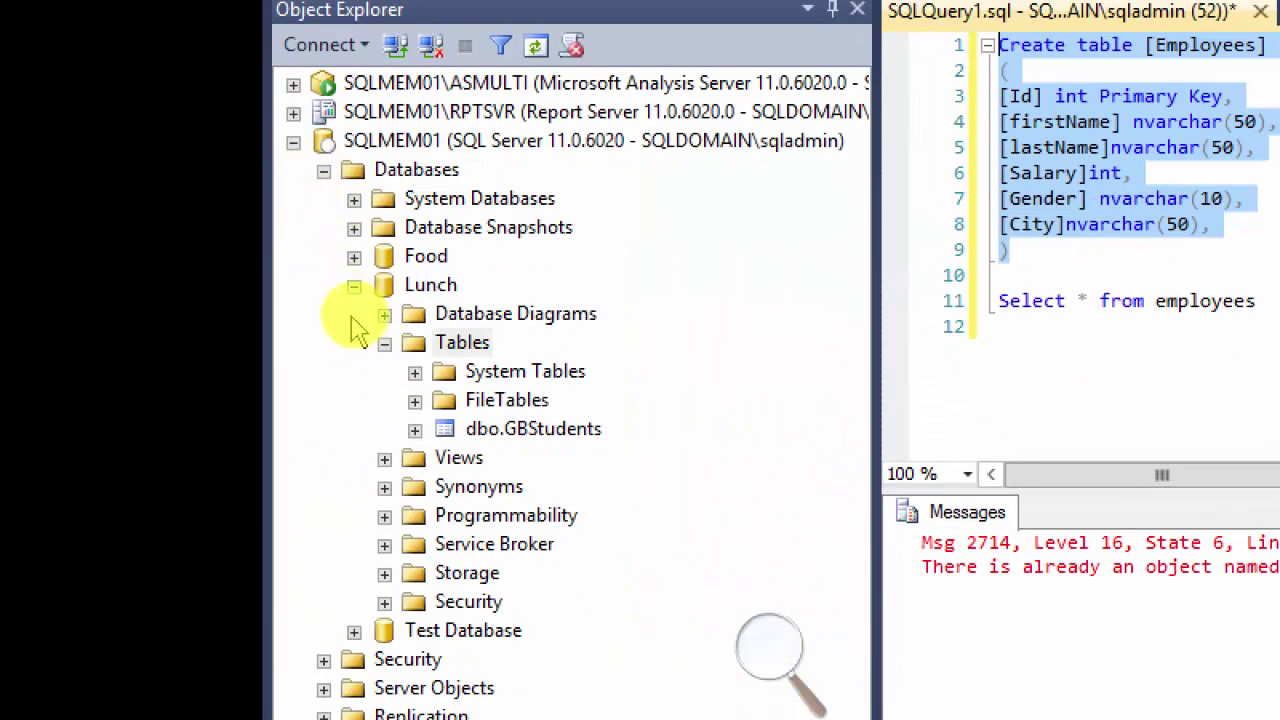
click(384, 342)
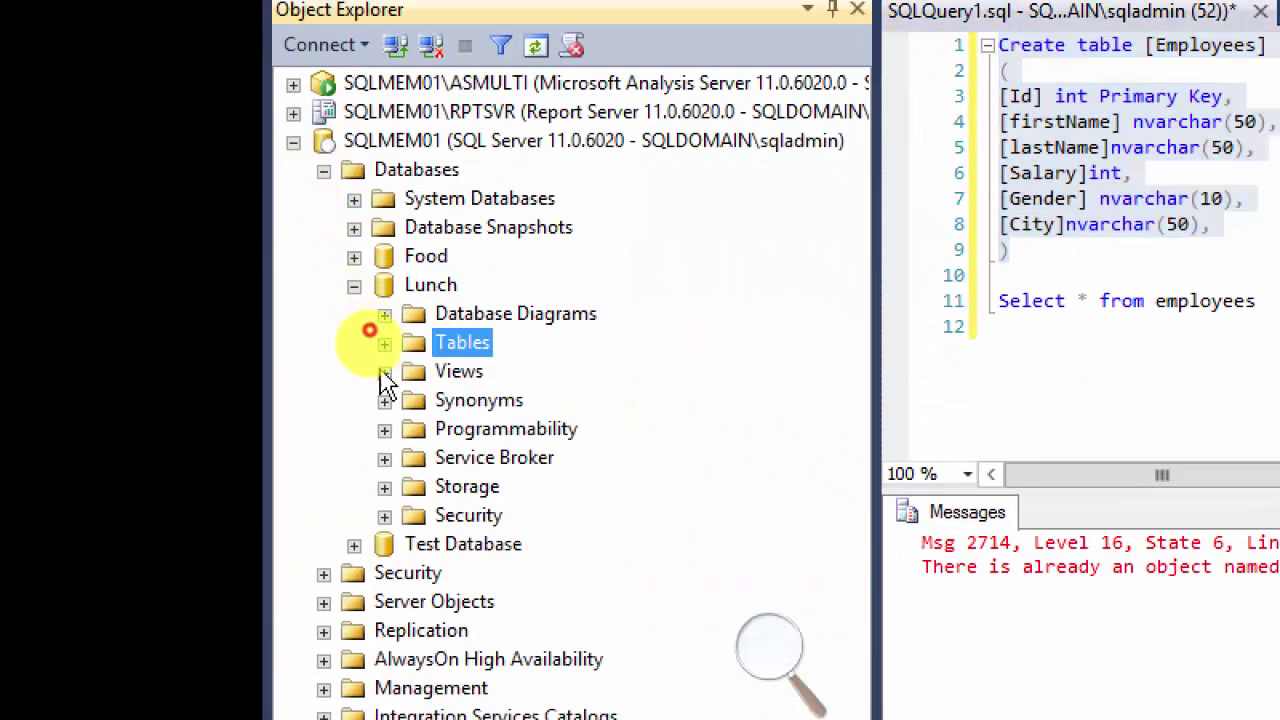
click(355, 545)
click(384, 603)
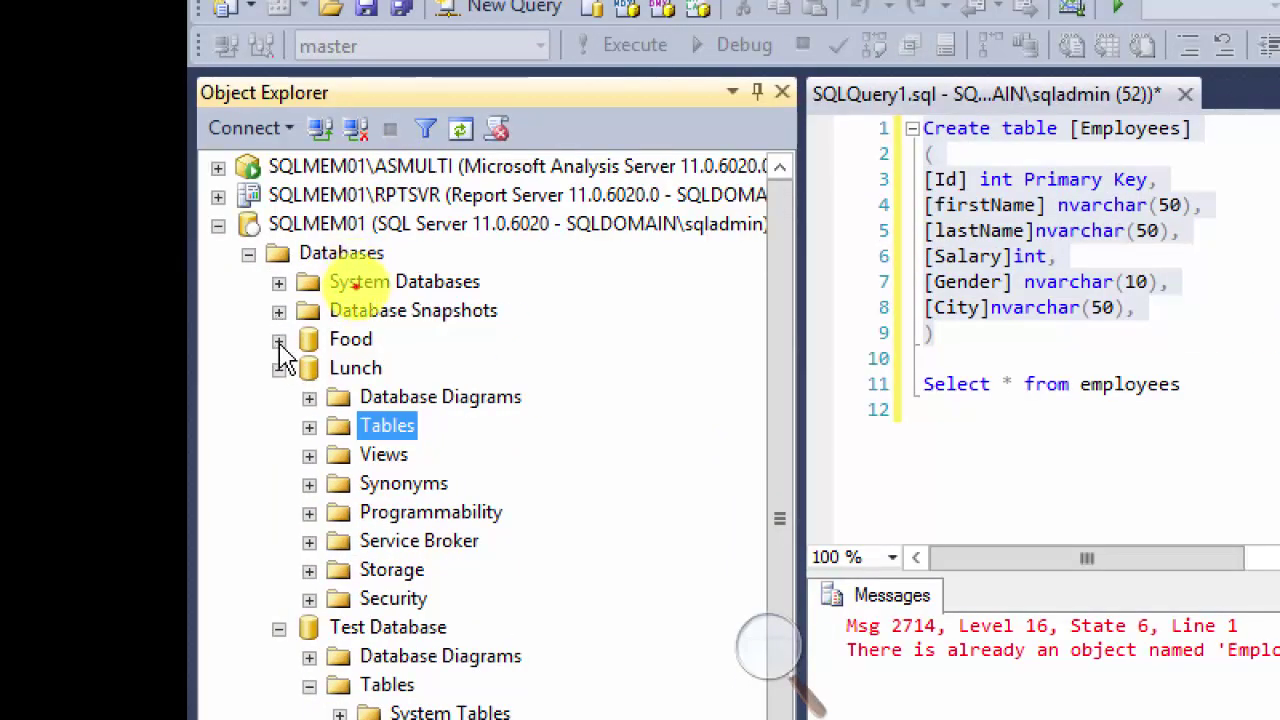
Step: Collapse Food's tables and refresh the SQLMEM01 server tree
click(279, 341)
click(309, 399)
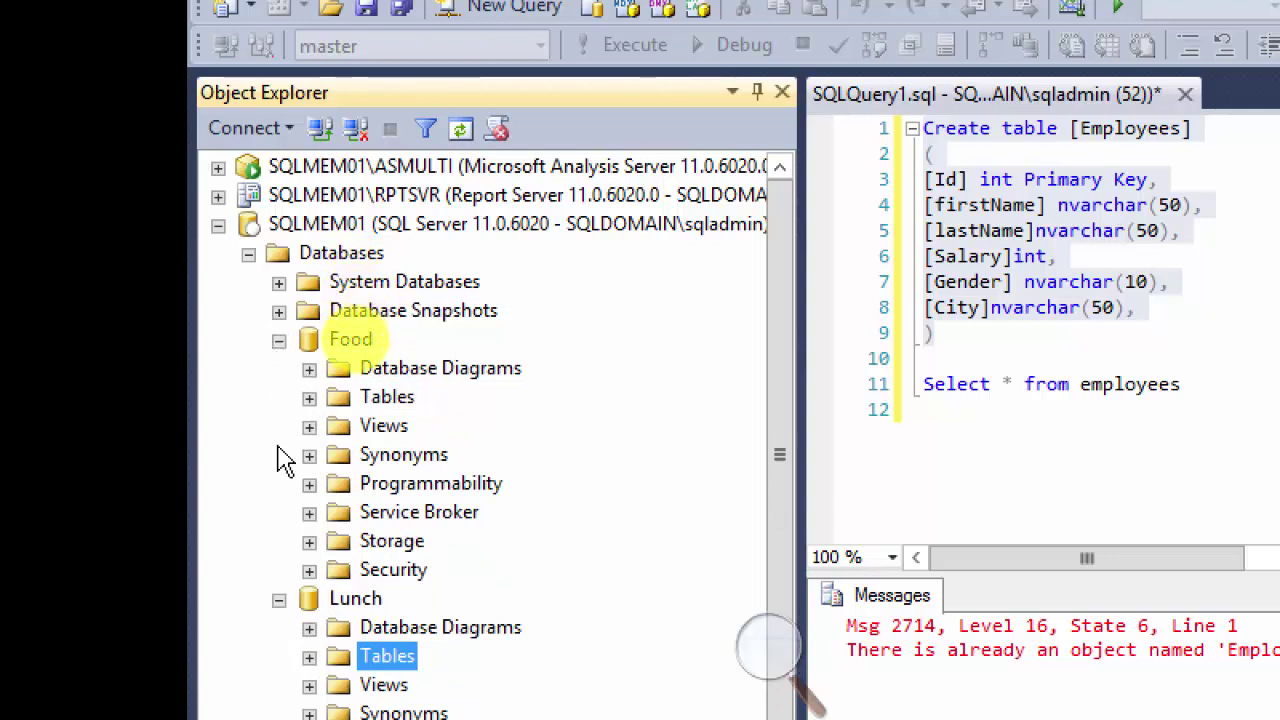
right_click(298, 223)
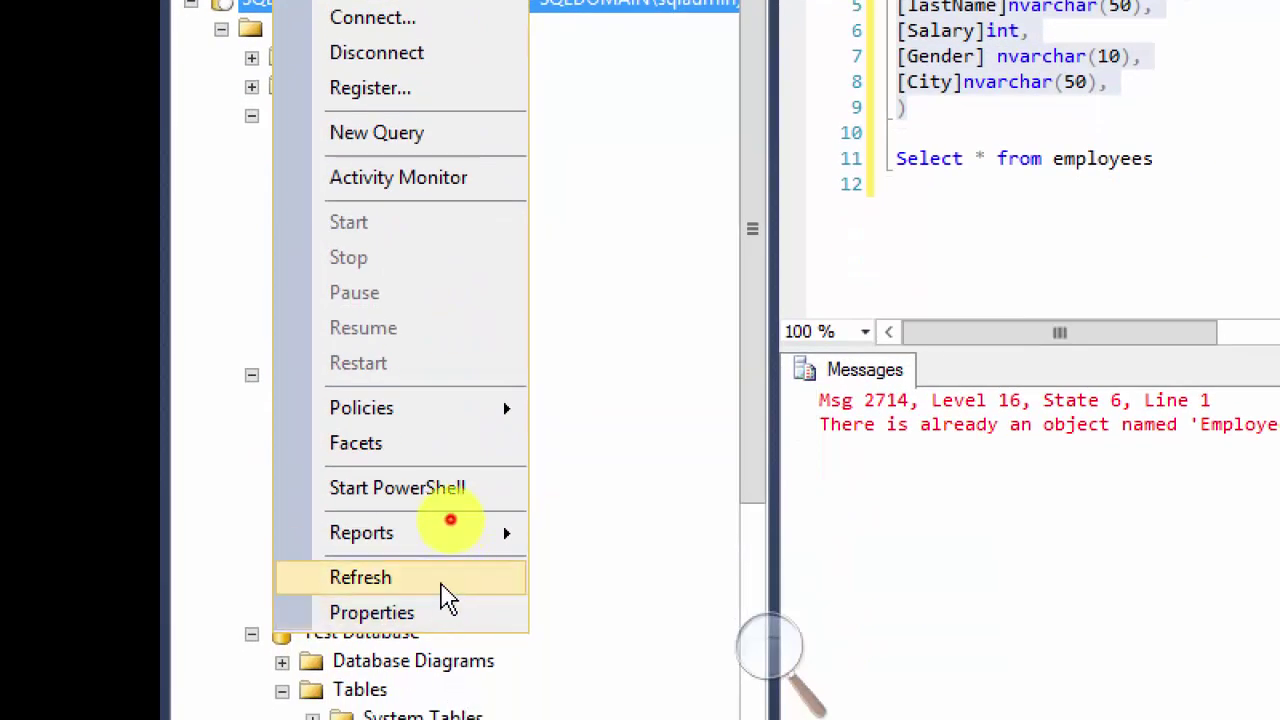
click(443, 590)
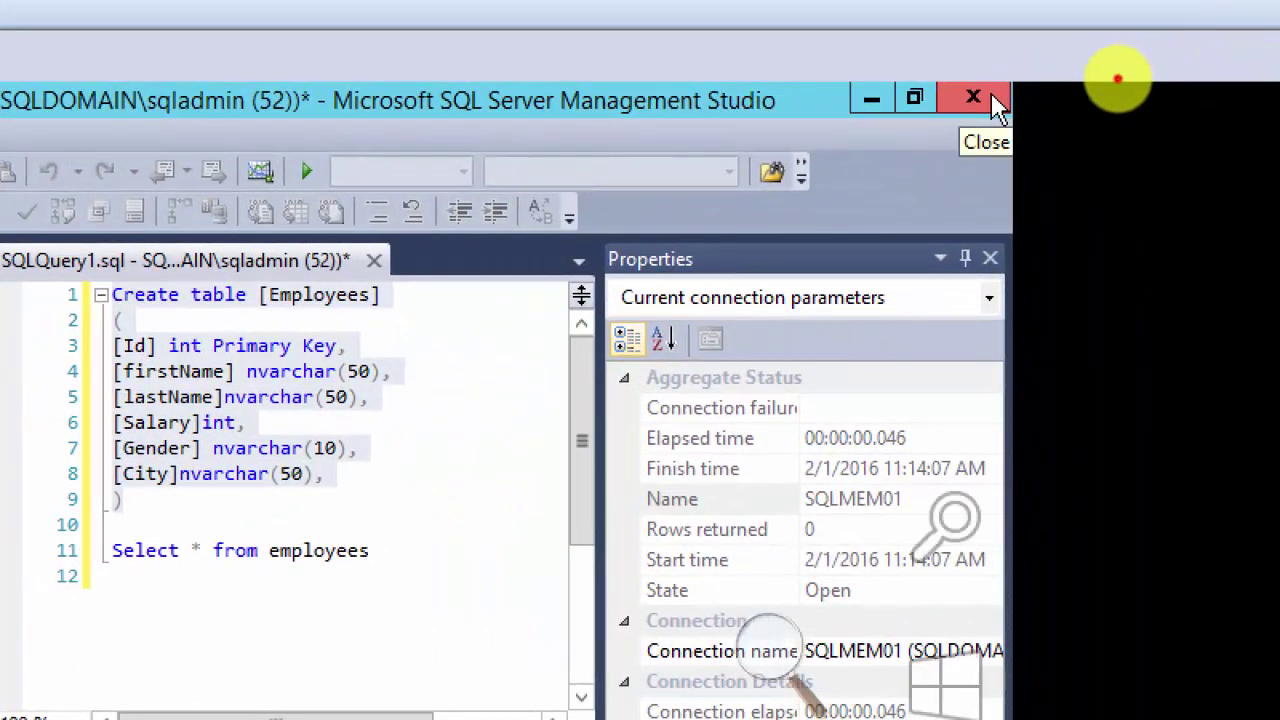
Step: Close Management Studio without saving the query and relaunch it from the Start screen's Apps list
click(994, 98)
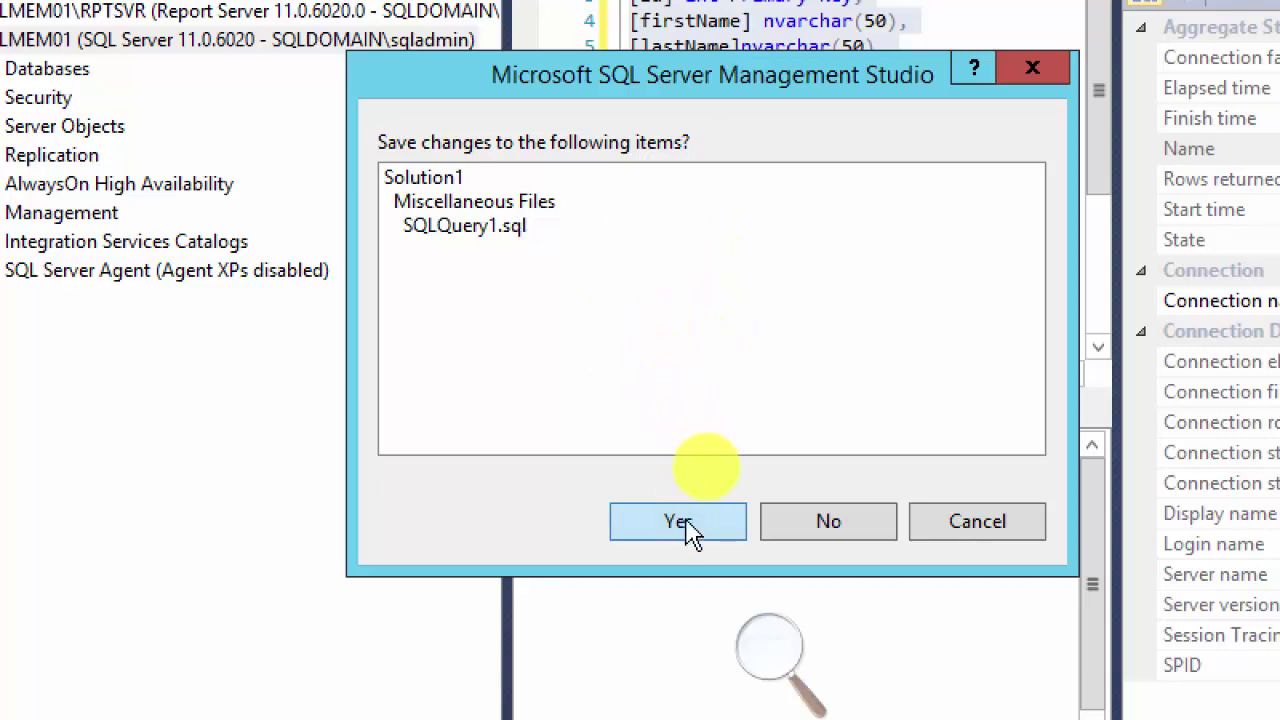
click(815, 528)
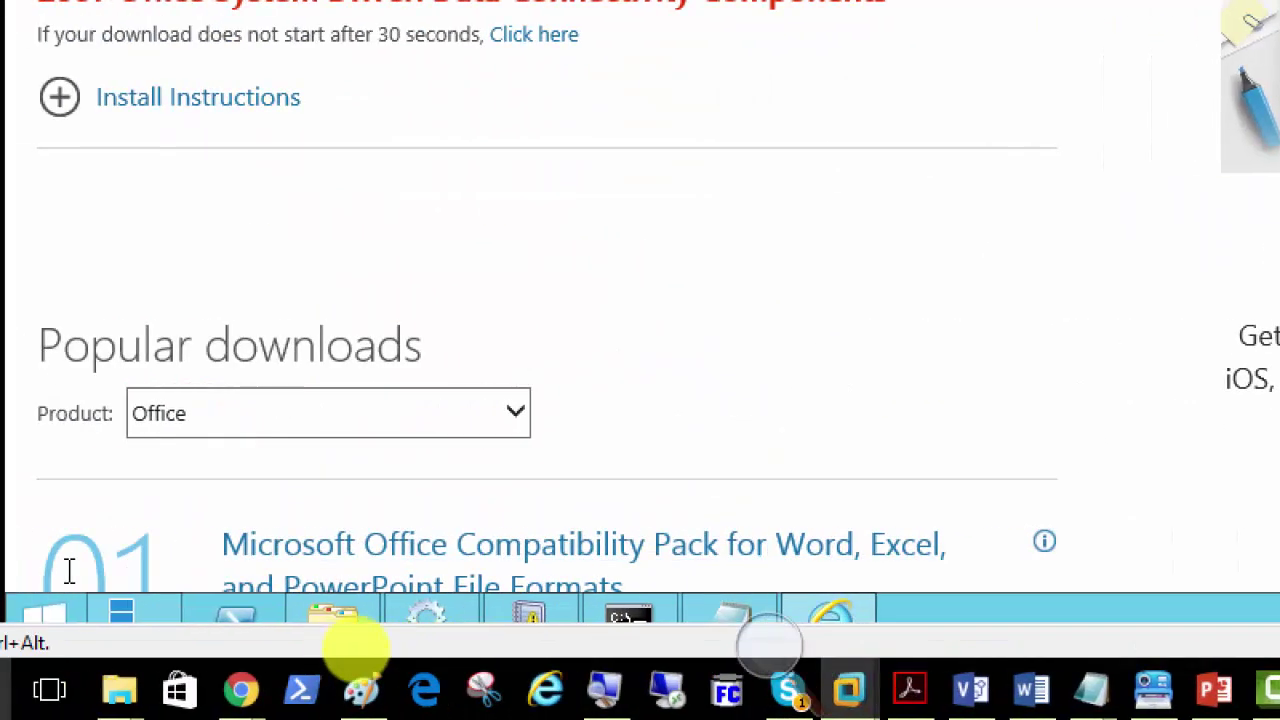
click(72, 614)
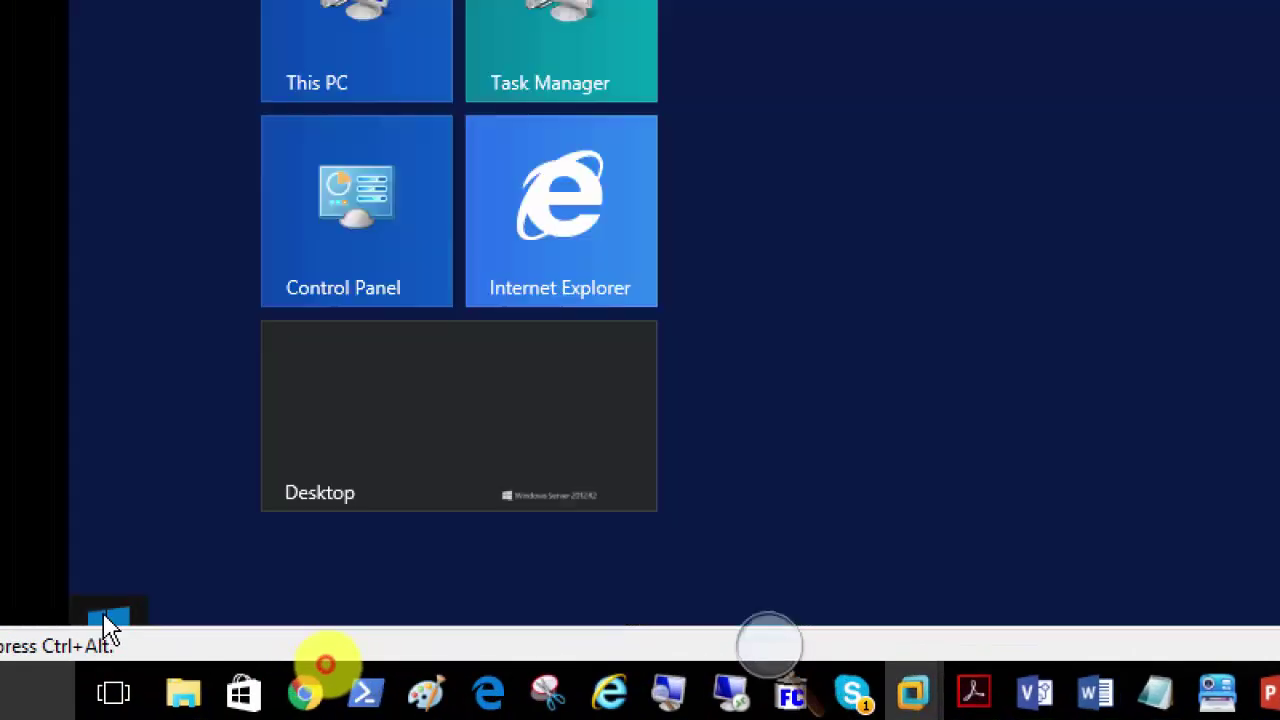
click(286, 585)
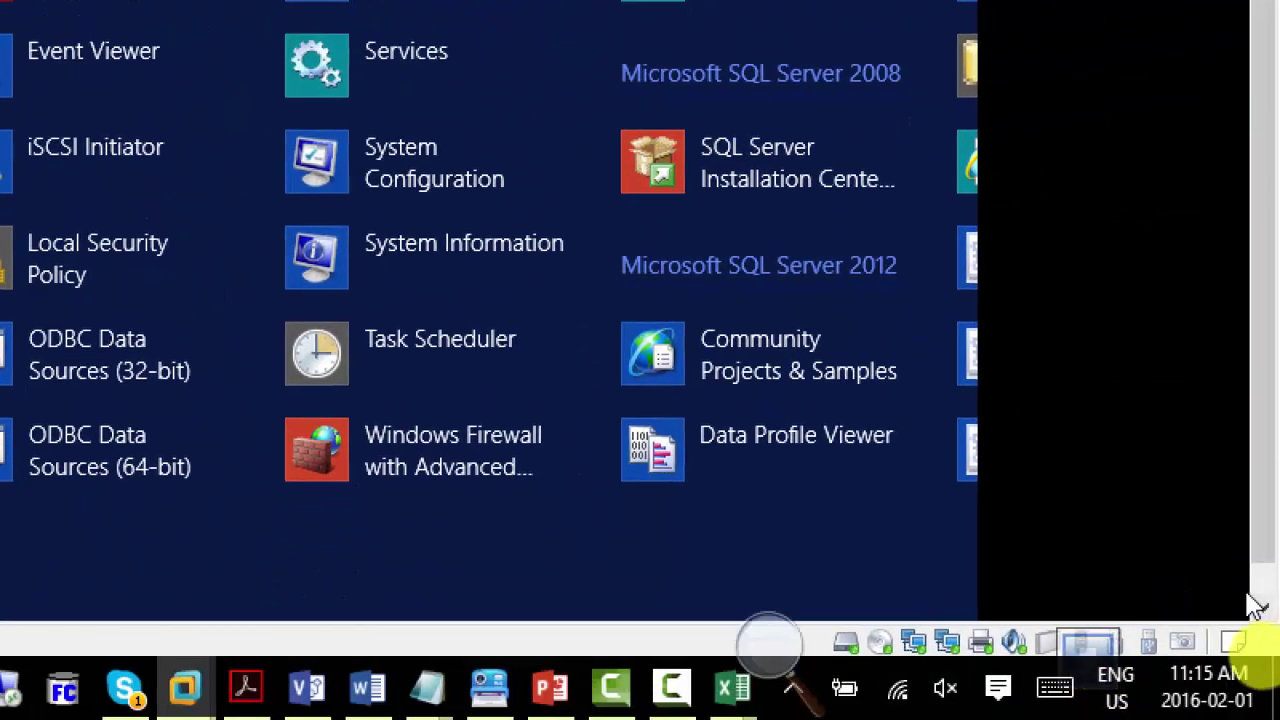
scroll(206, 600, down, 5)
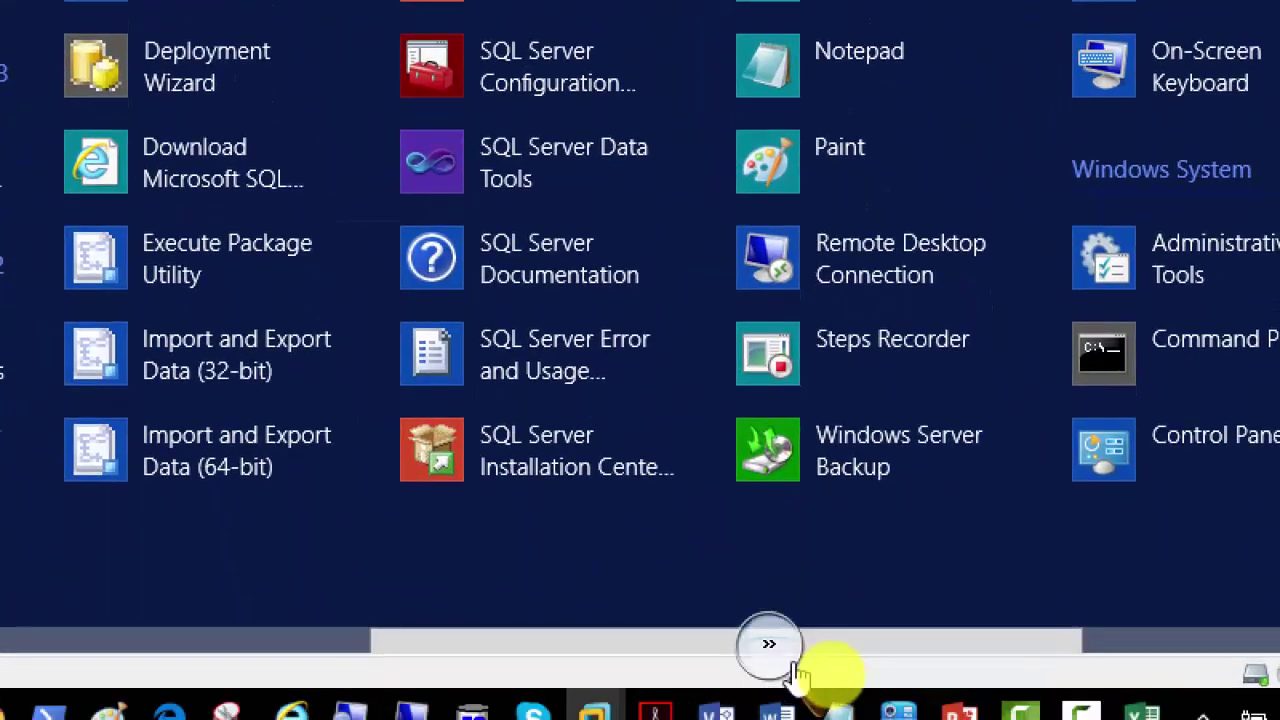
scroll(1114, 657, down, 3)
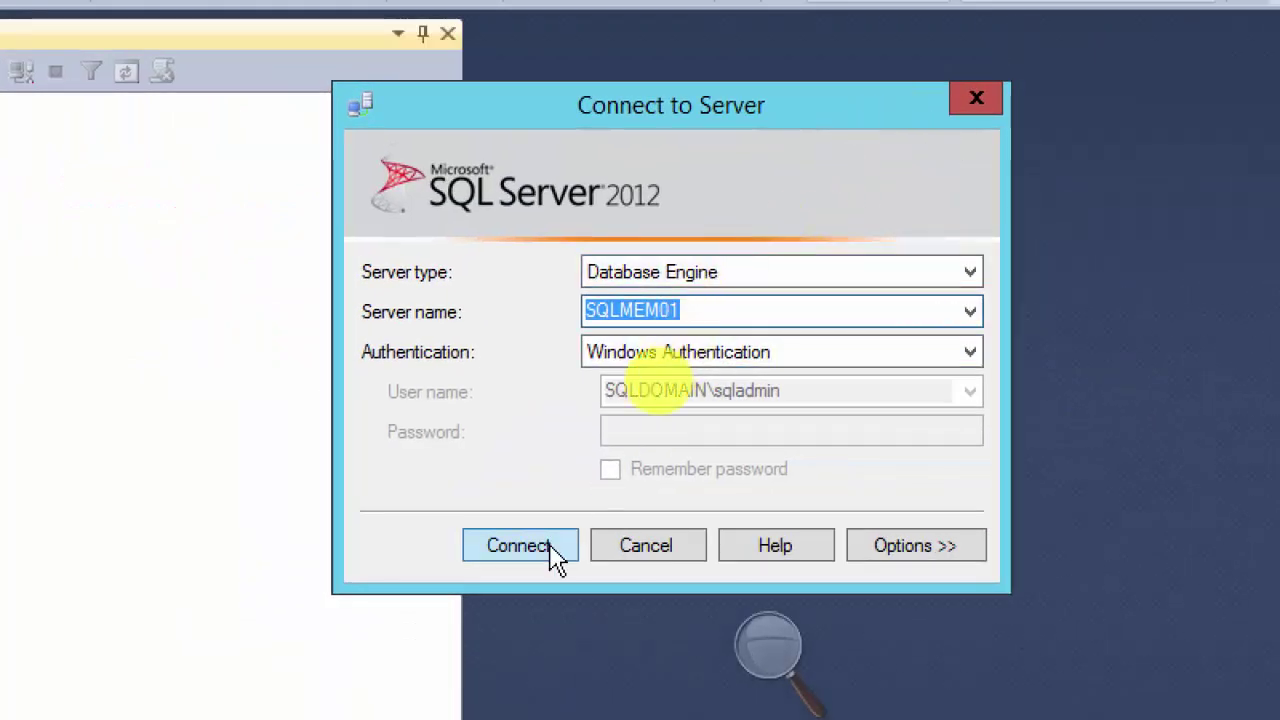
Step: Connect to SQLMEM01 and browse the Food and Lunch databases' tables
click(503, 557)
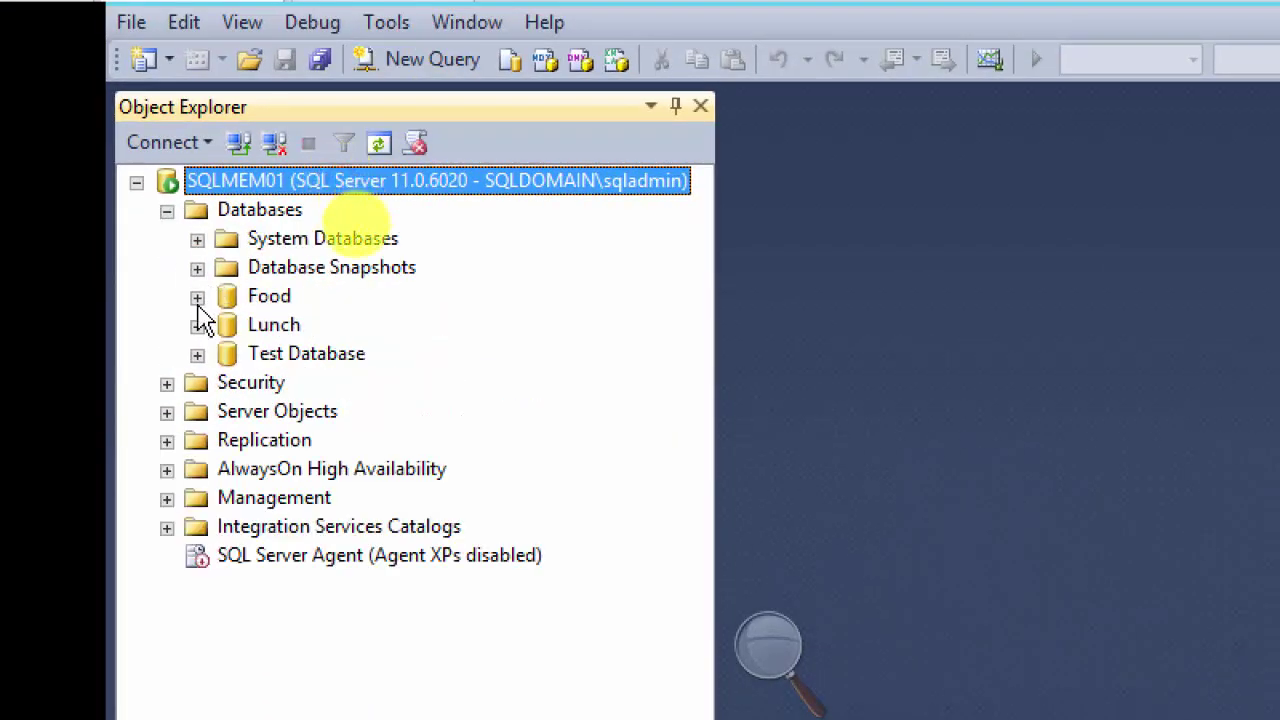
click(197, 326)
click(197, 297)
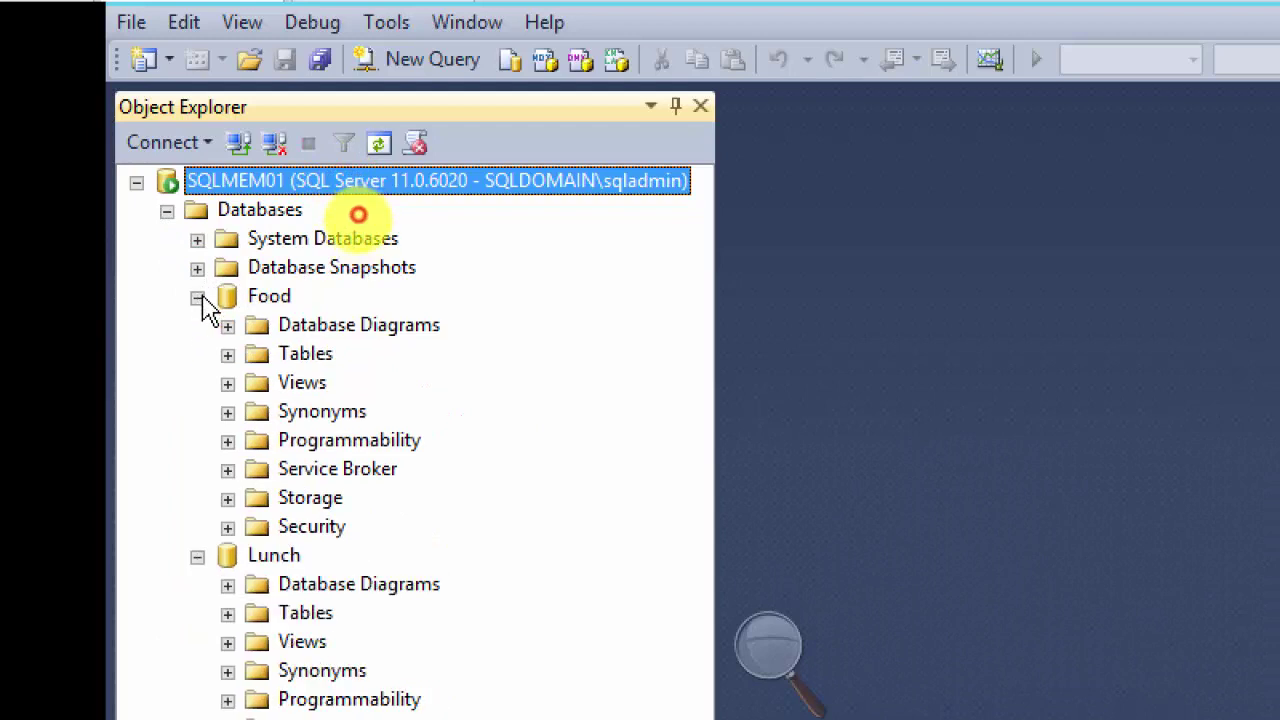
click(228, 355)
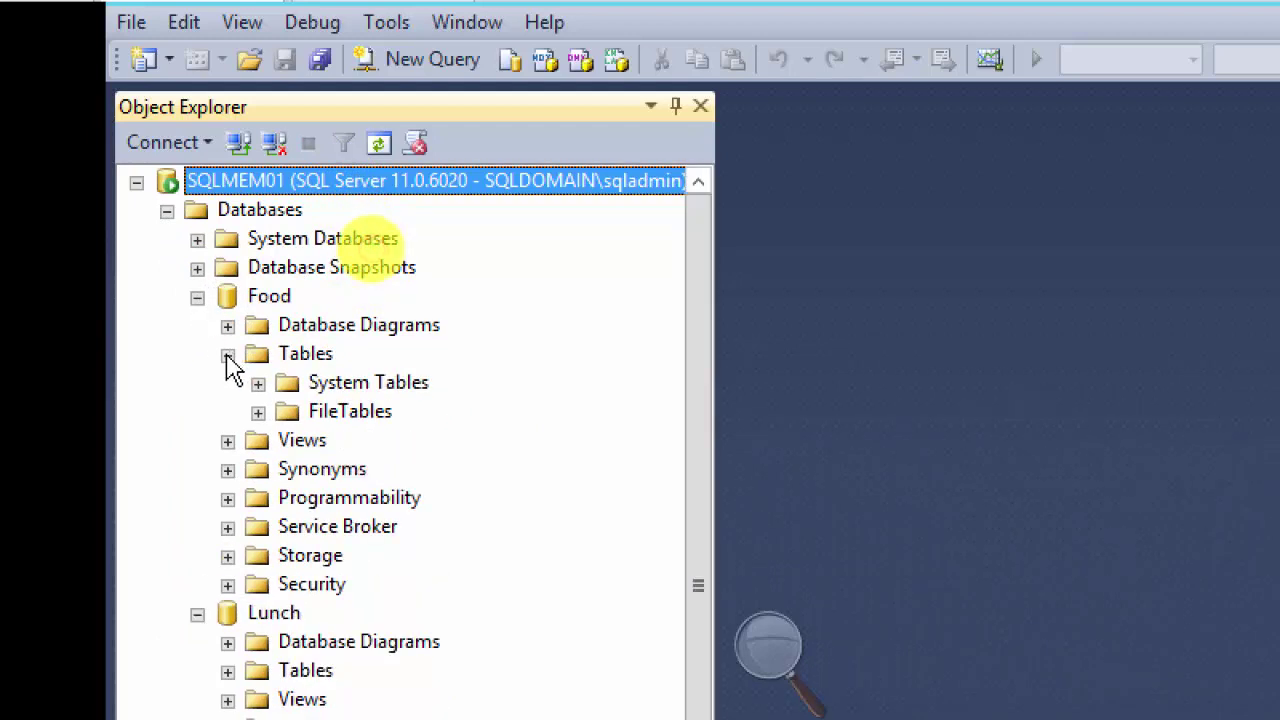
click(197, 297)
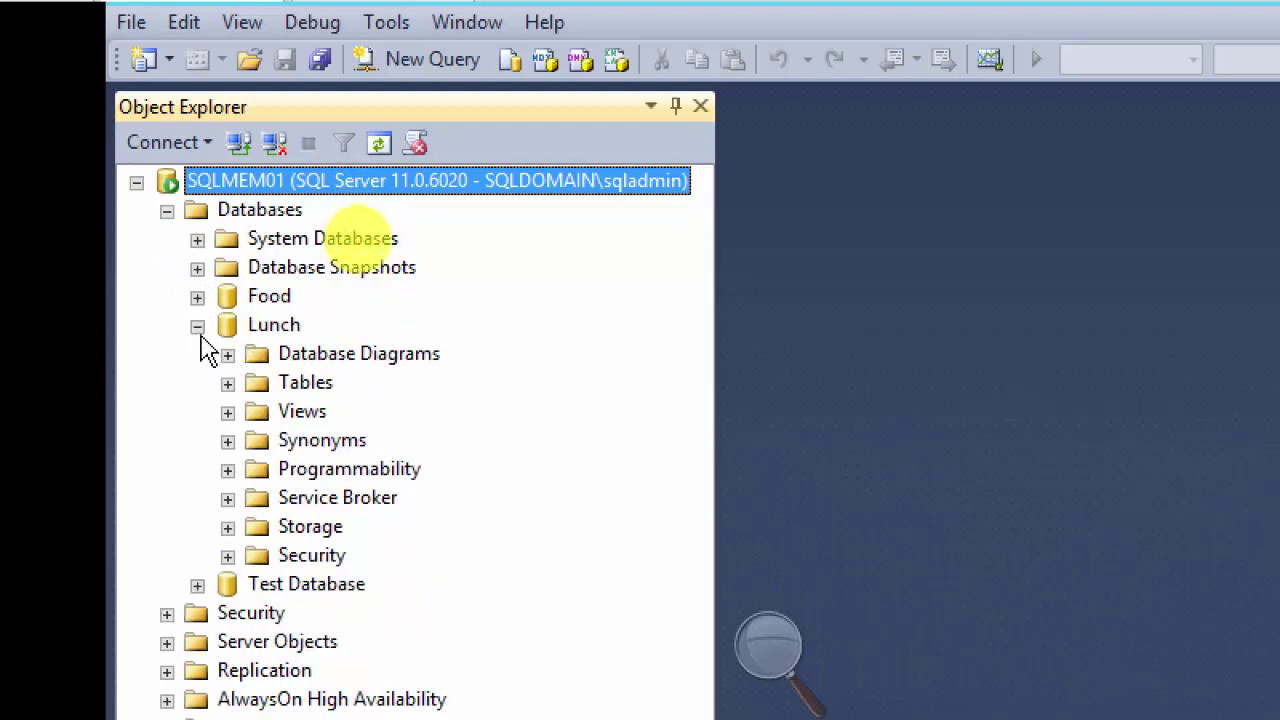
click(228, 384)
Step: Check Test Database's tables, collapse the databases, and start a new query on Food
click(228, 384)
click(197, 326)
click(197, 355)
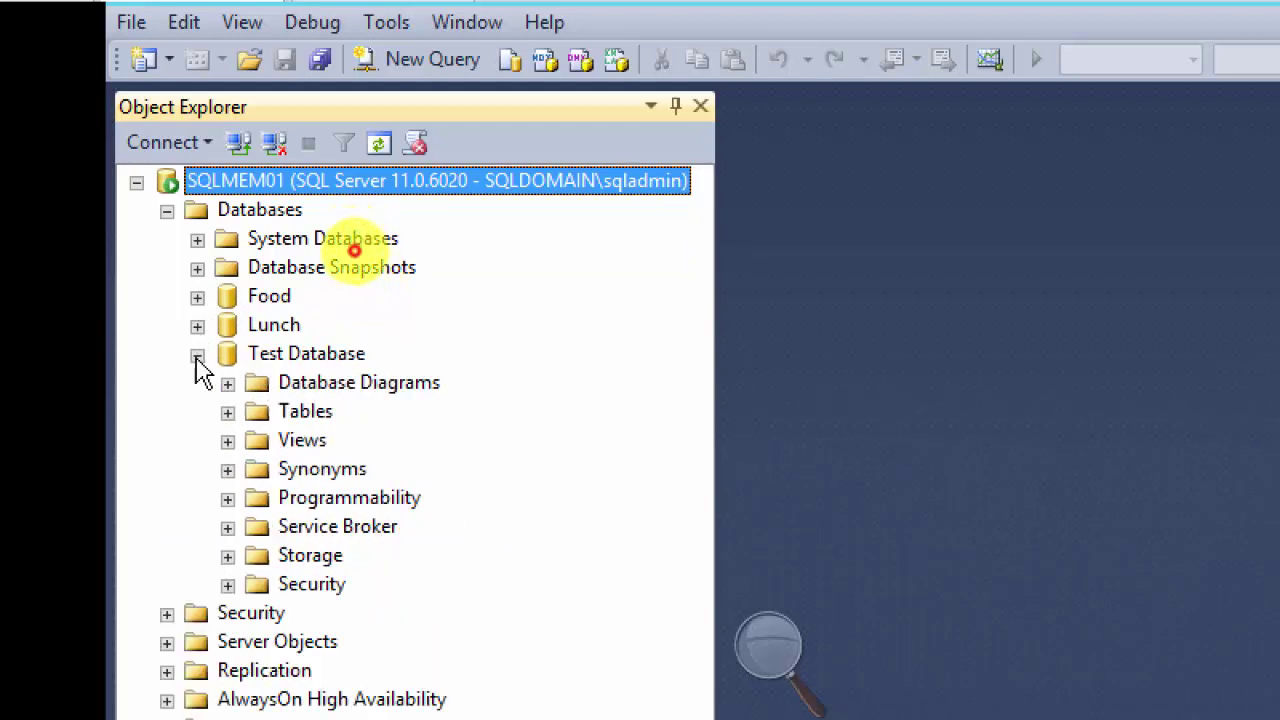
click(228, 413)
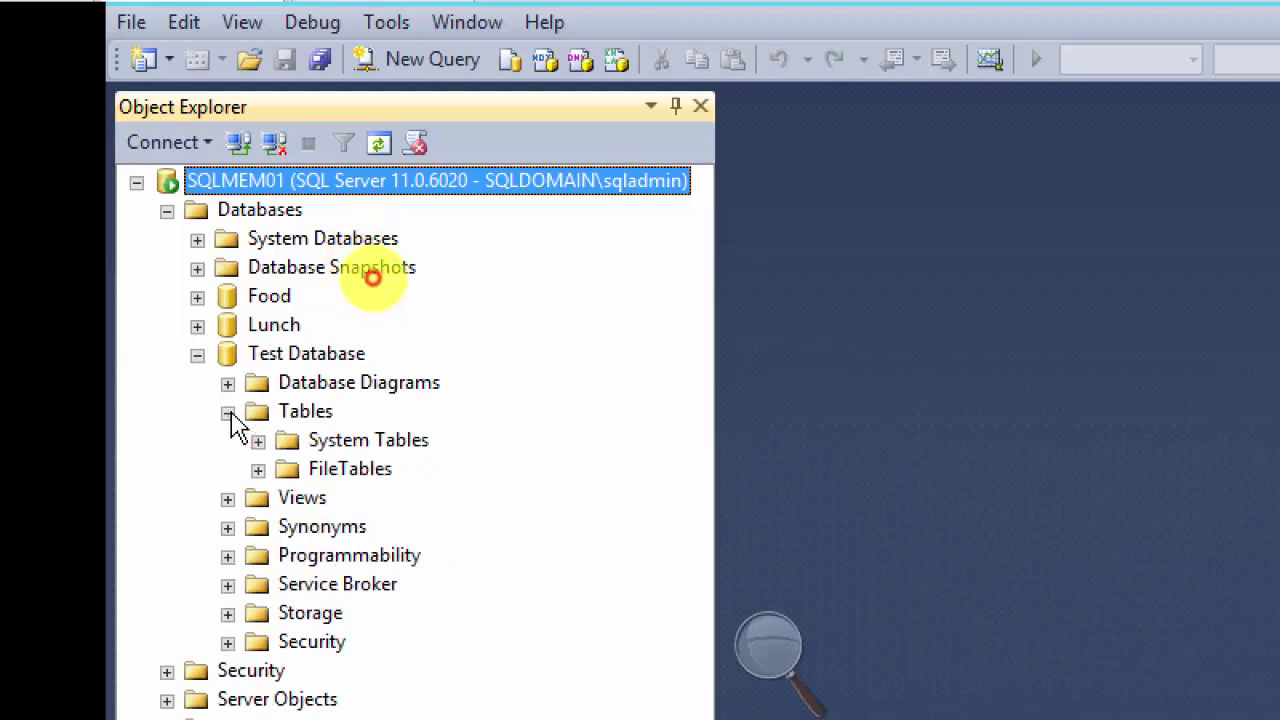
click(197, 355)
click(271, 297)
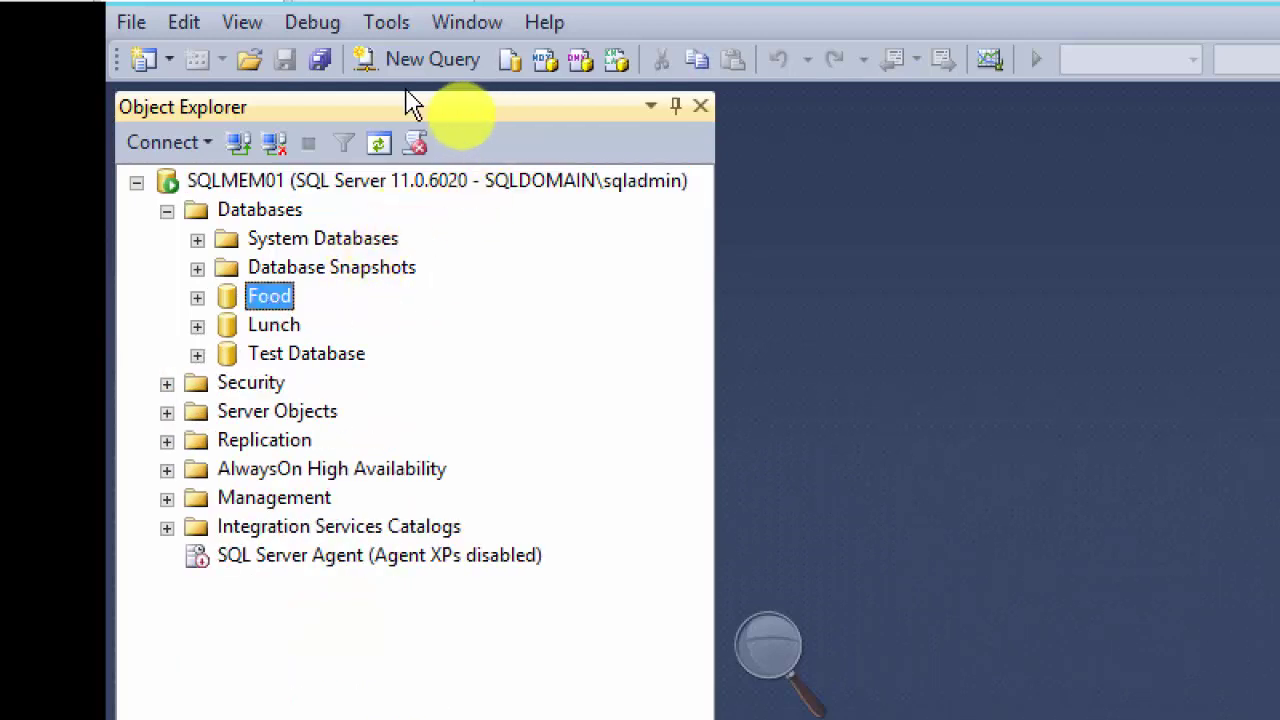
click(432, 62)
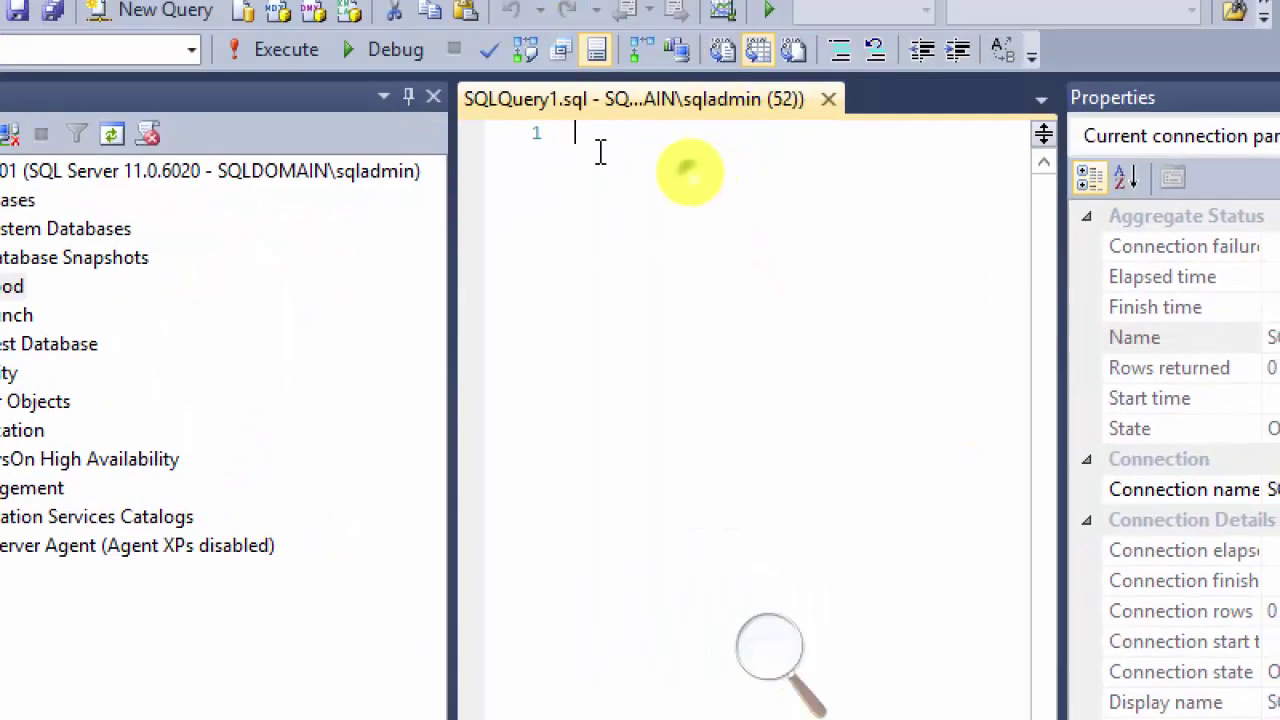
Step: Paste the Create table Employees script into the new query and execute it
right_click(600, 152)
click(667, 245)
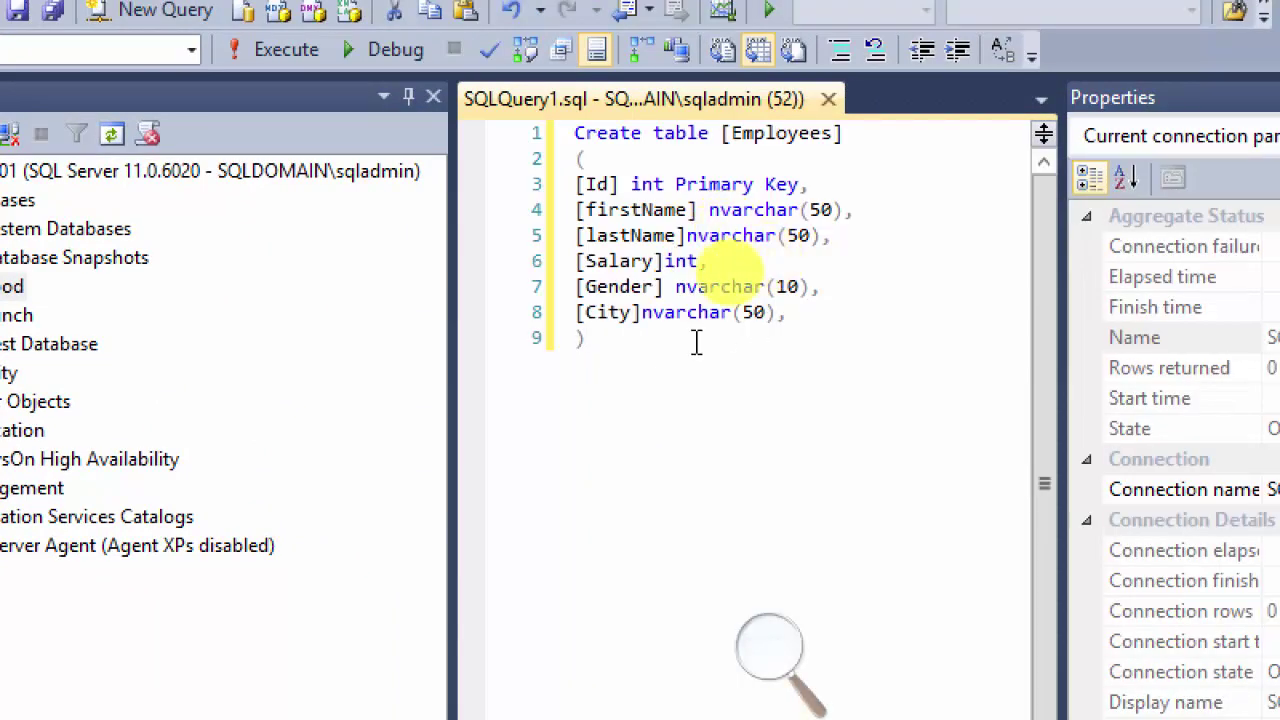
drag(595, 345, 540, 133)
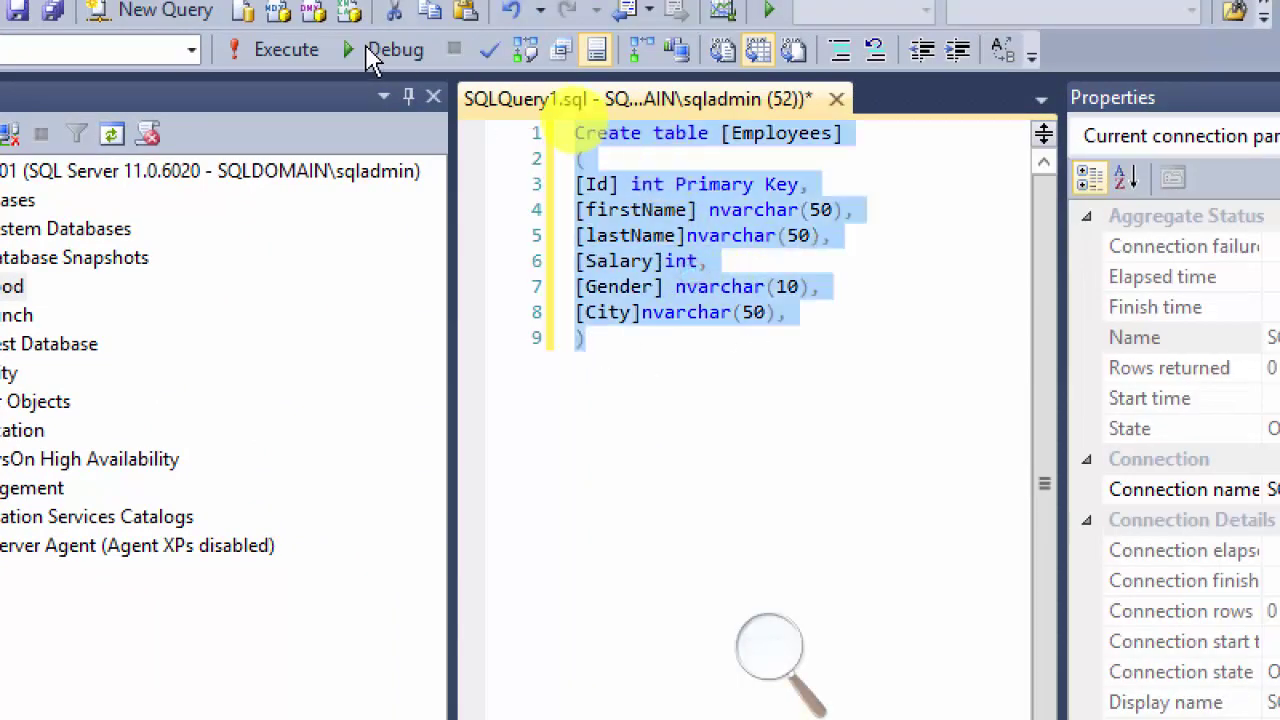
click(290, 50)
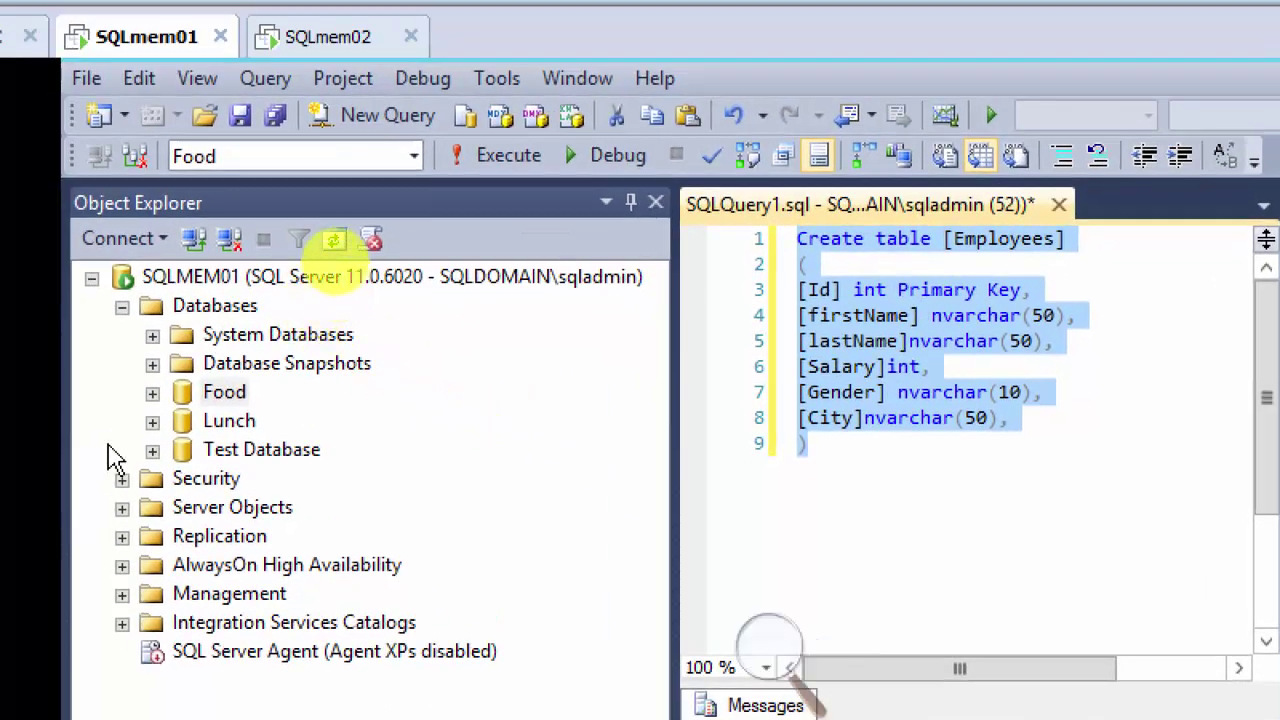
Step: Expand Food's Tables folder and select the new dbo.Employees table
click(153, 395)
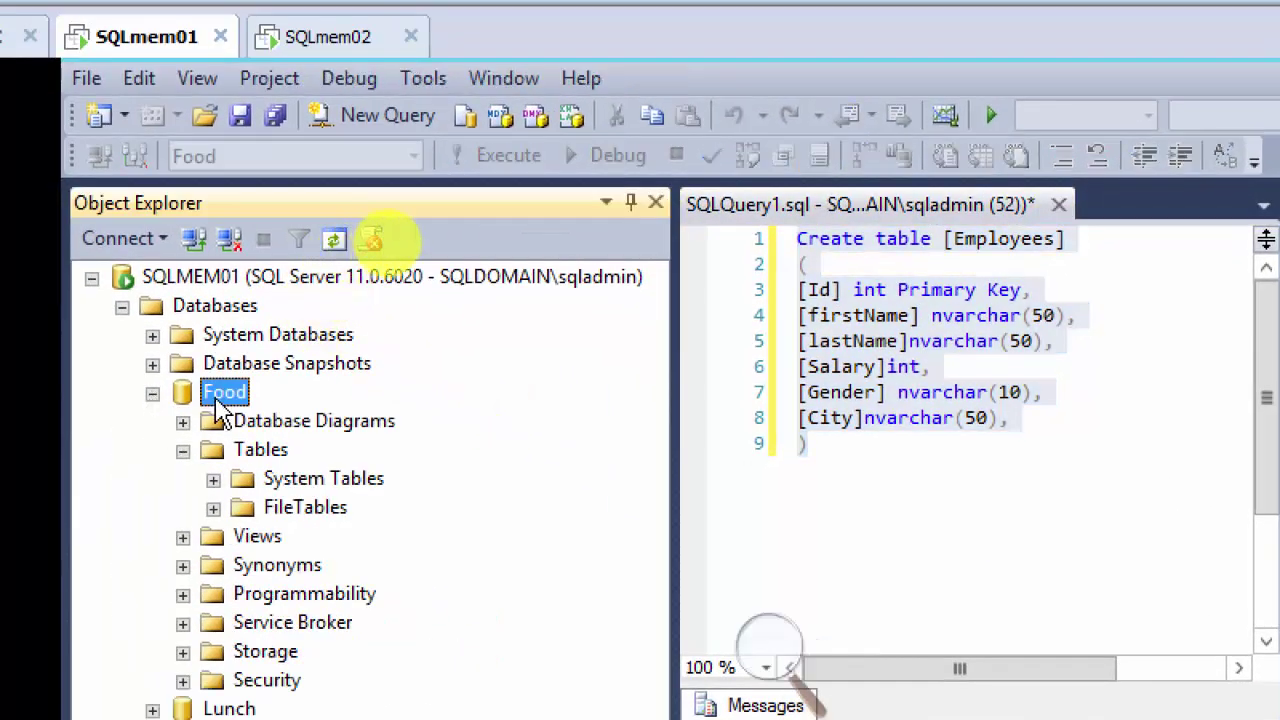
right_click(224, 392)
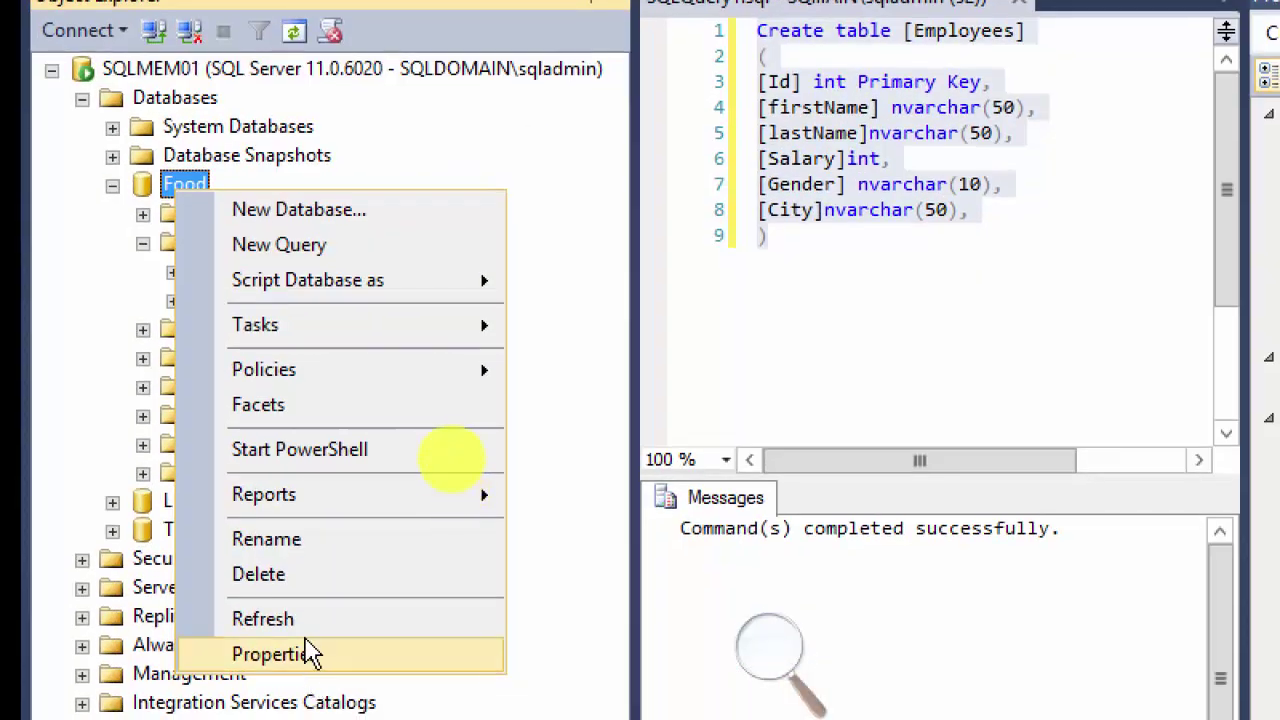
click(312, 628)
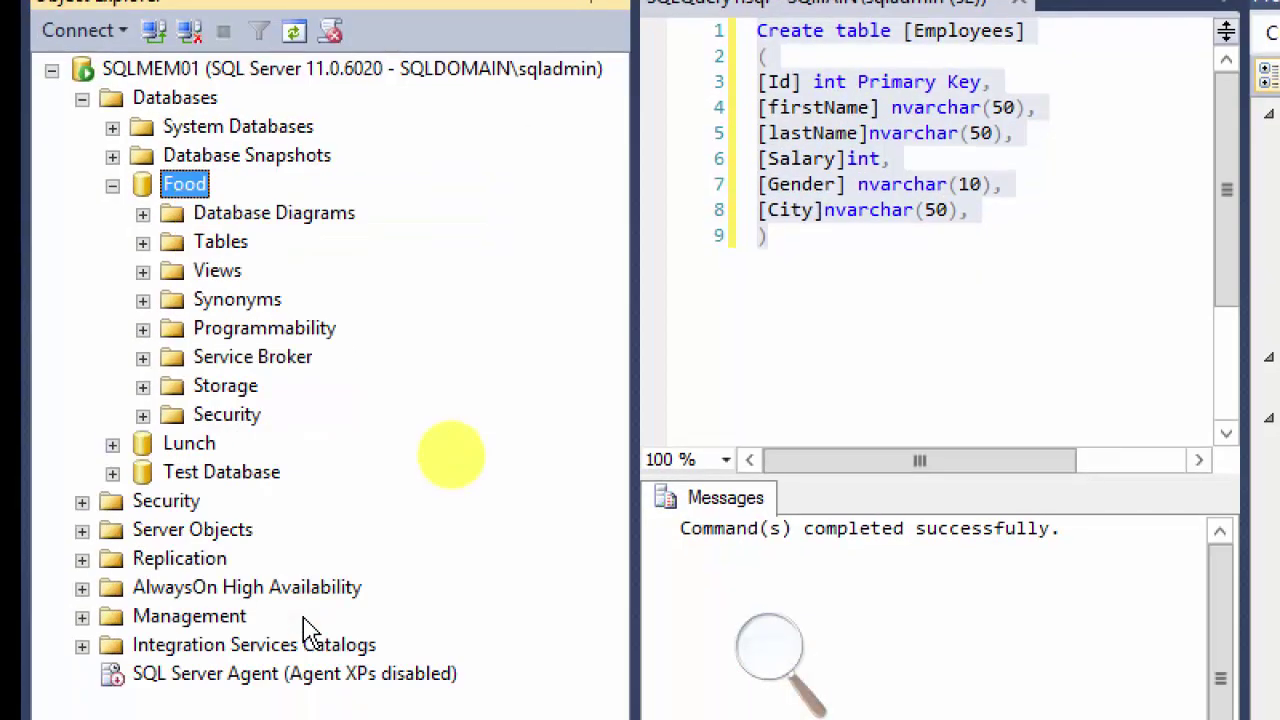
click(143, 242)
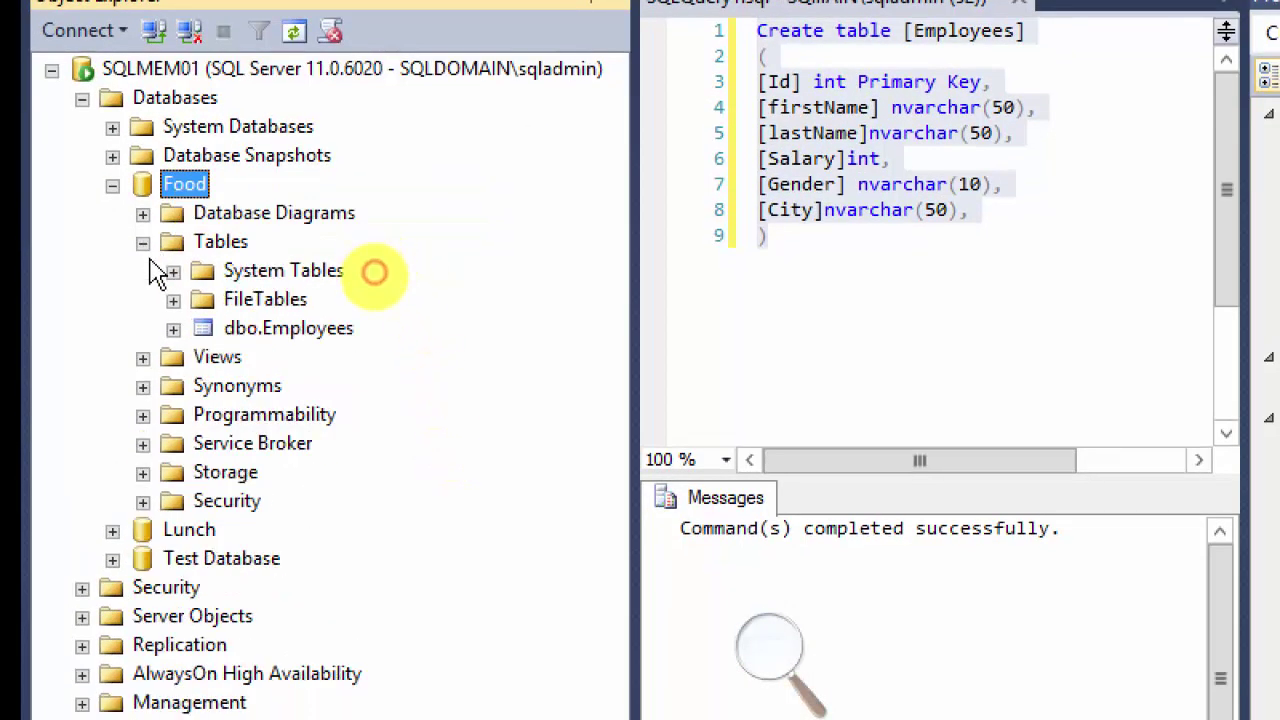
click(292, 332)
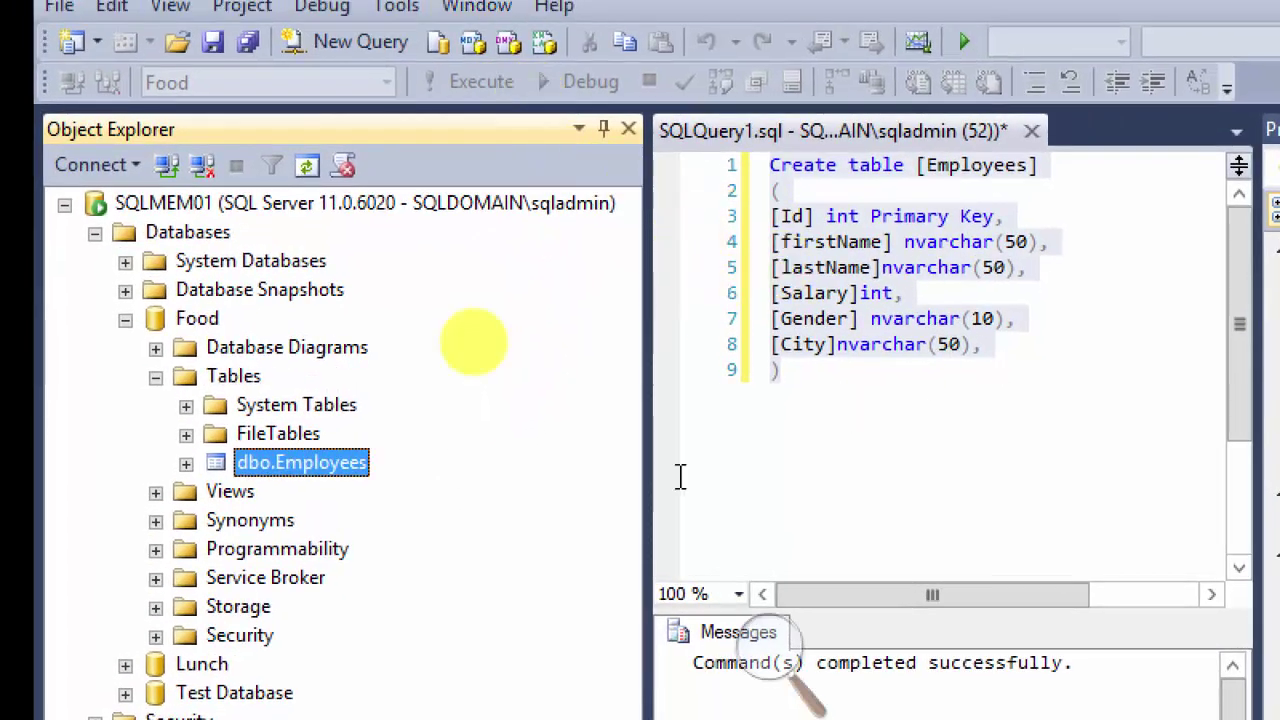
Step: Expand dbo.Employees to list its Id, firstName, lastName, Salary, Gender and City columns
click(186, 463)
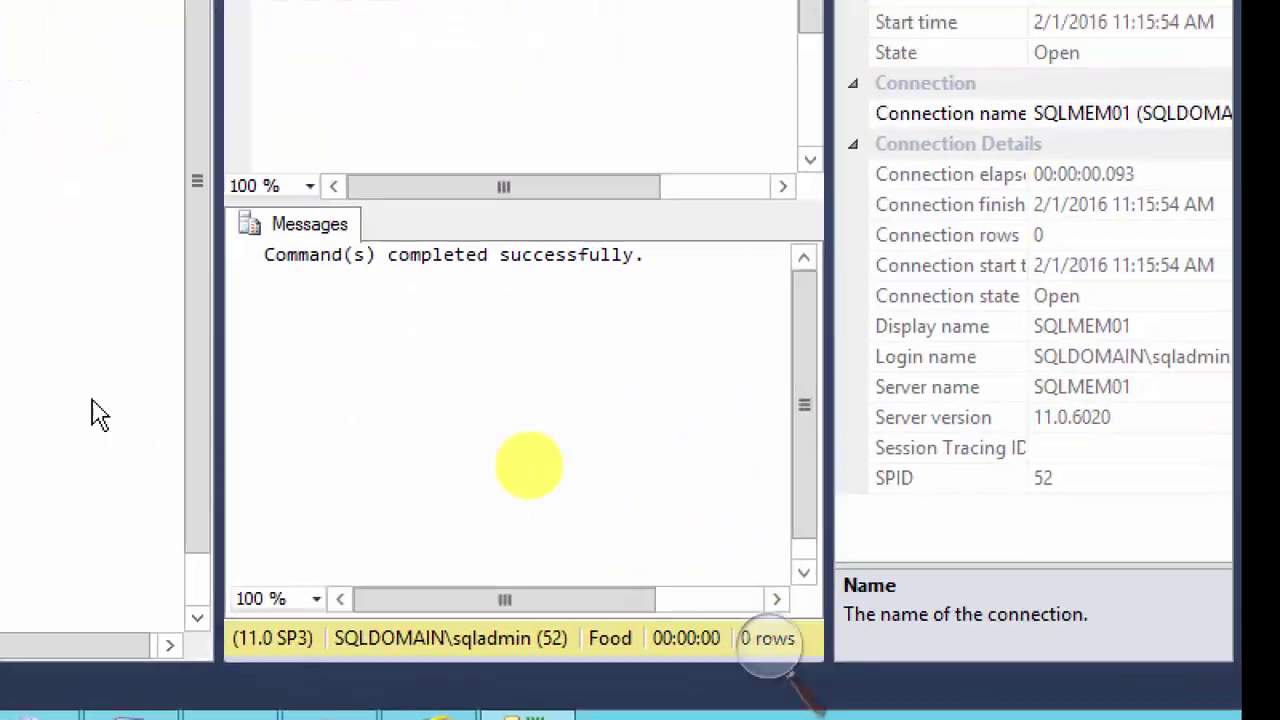
click(320, 308)
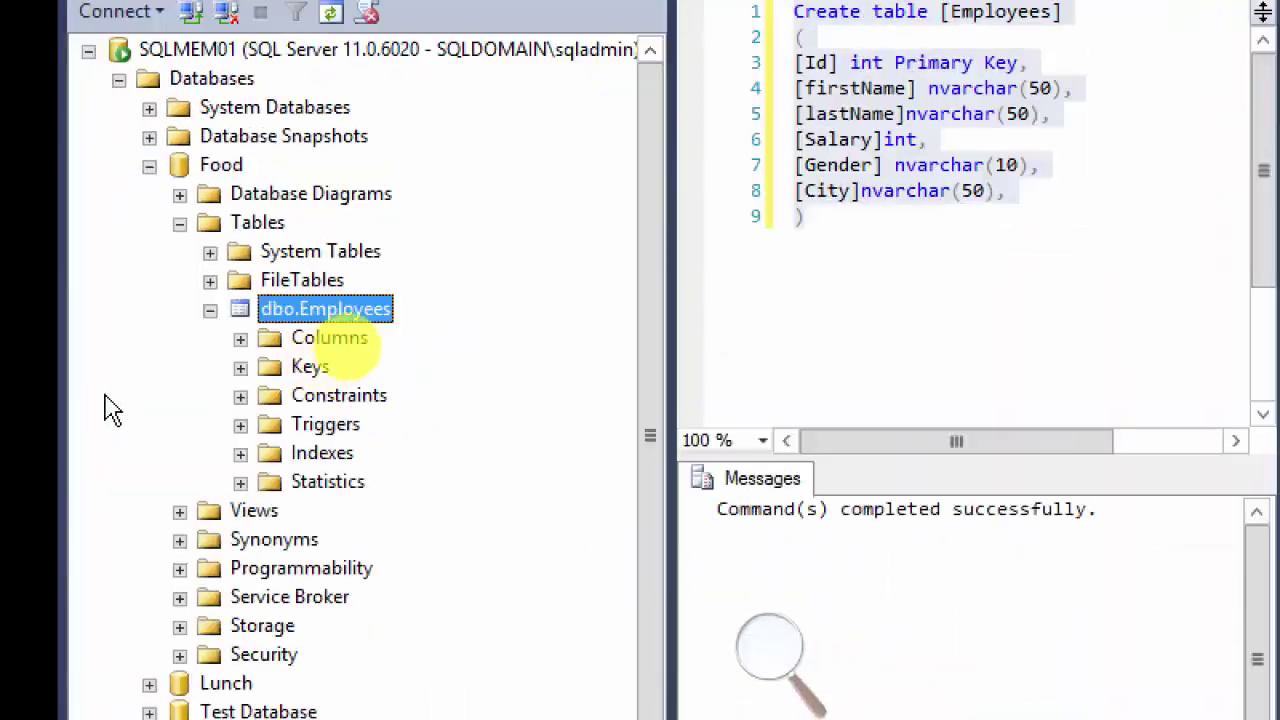
right_click(314, 318)
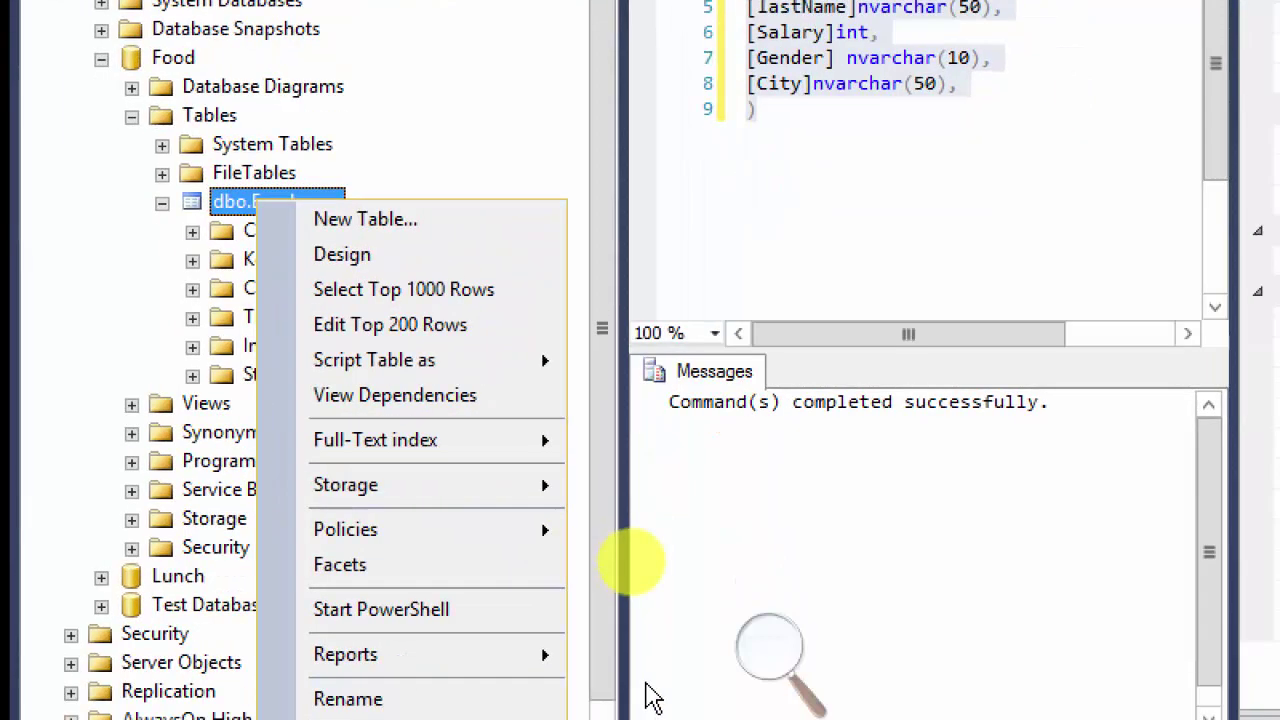
click(423, 457)
click(189, 219)
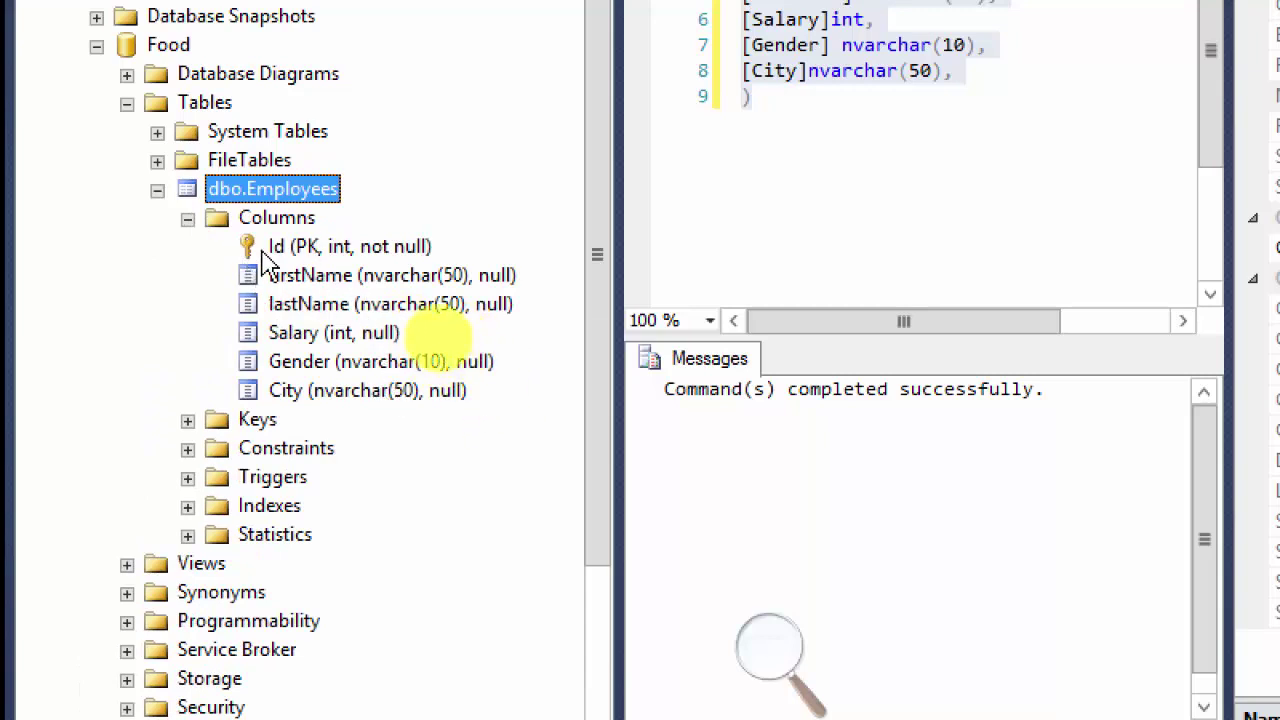
right_click(282, 195)
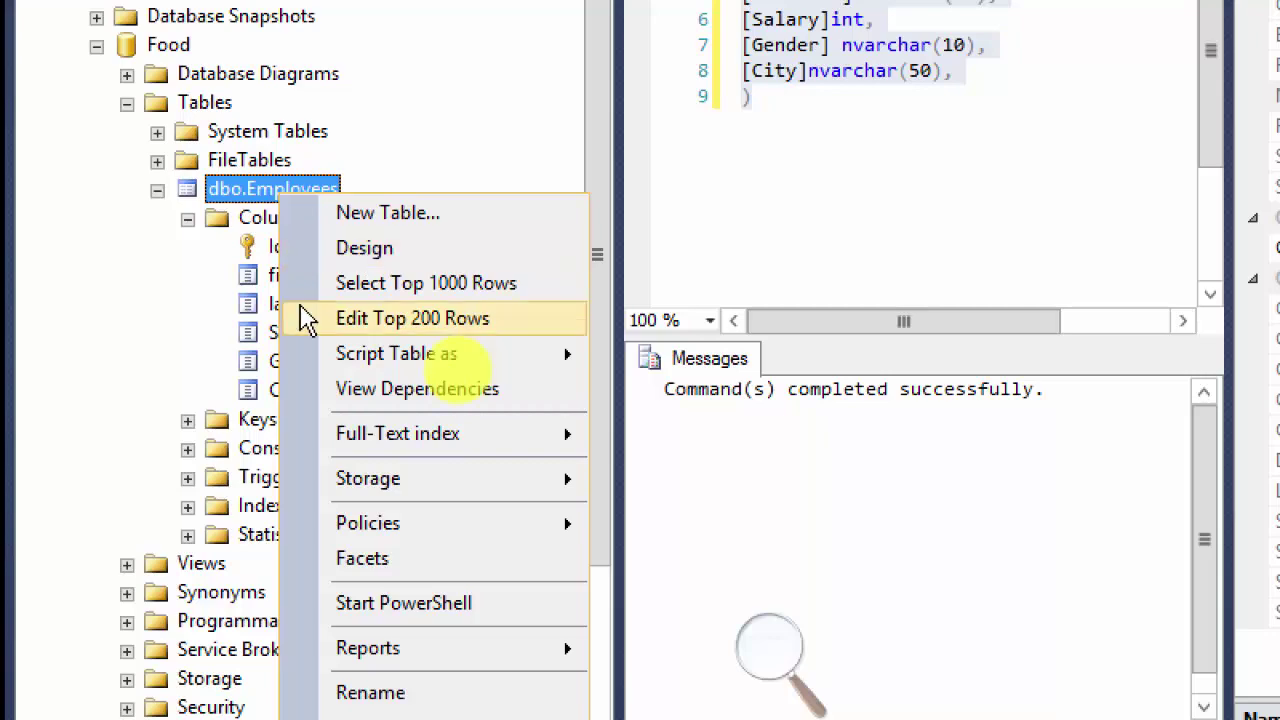
Step: Open dbo.Employees in the table designer and inspect the Id primary-key column's options
click(398, 258)
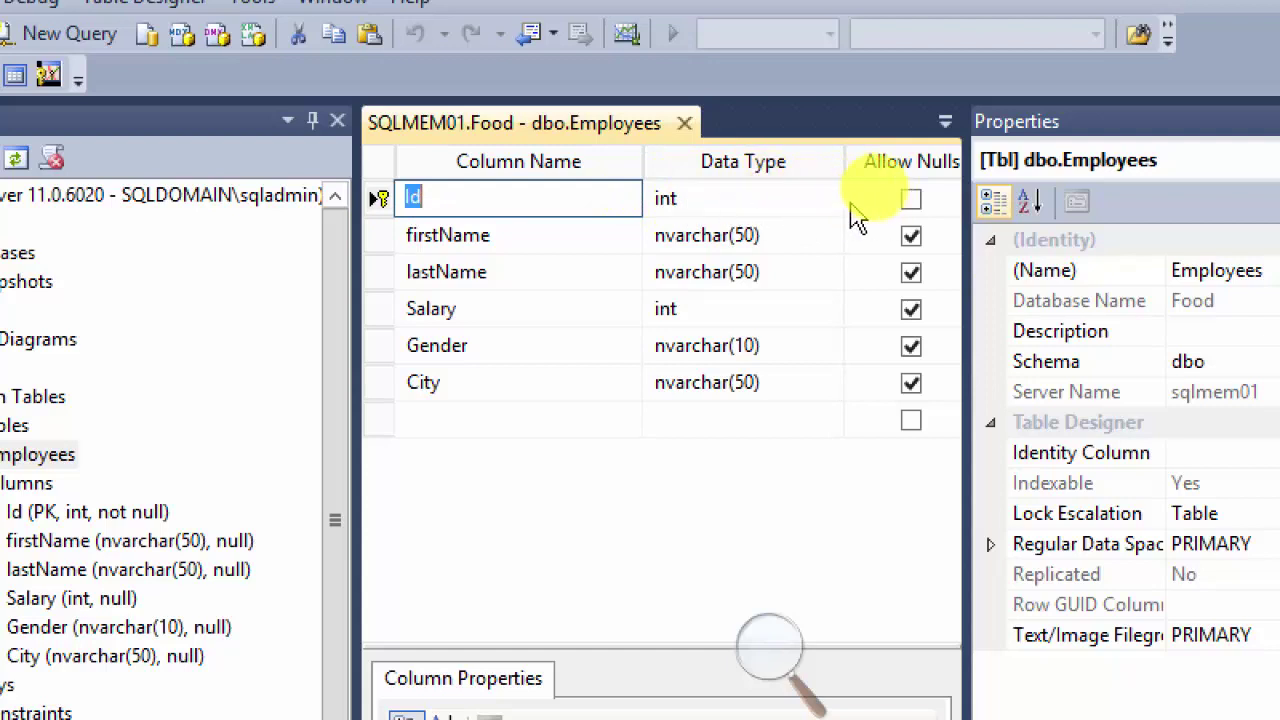
right_click(383, 200)
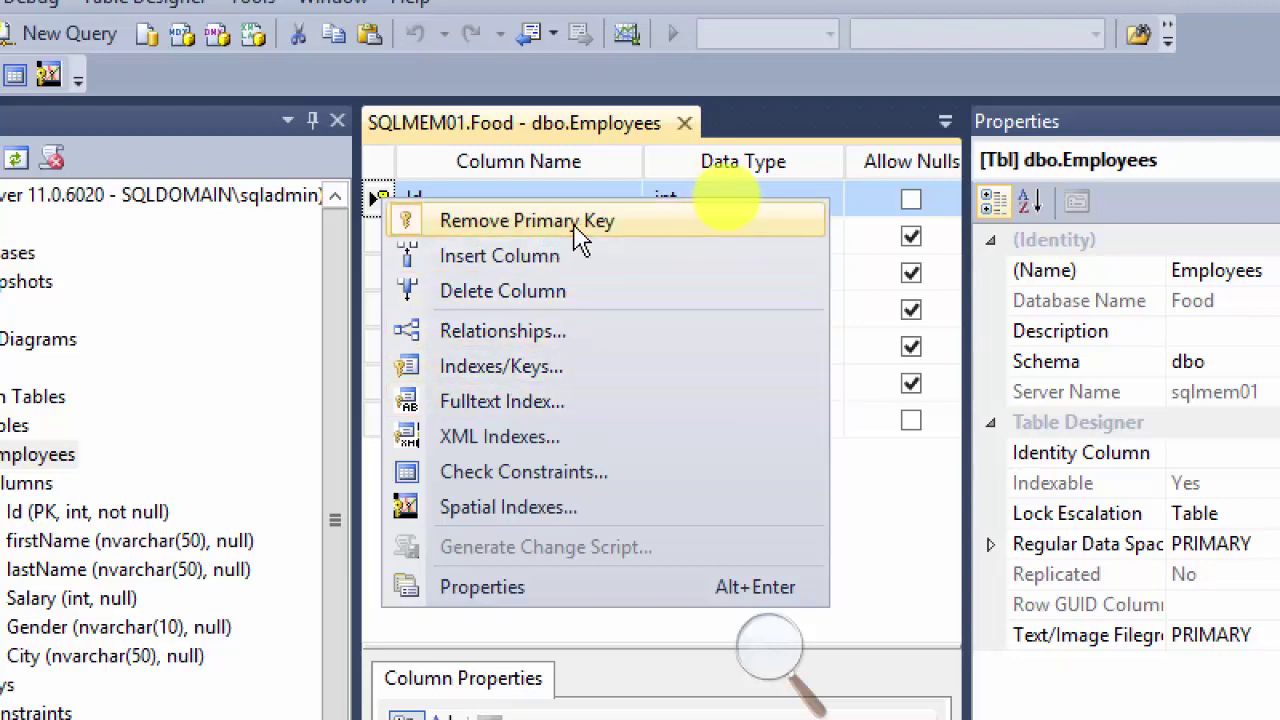
click(935, 555)
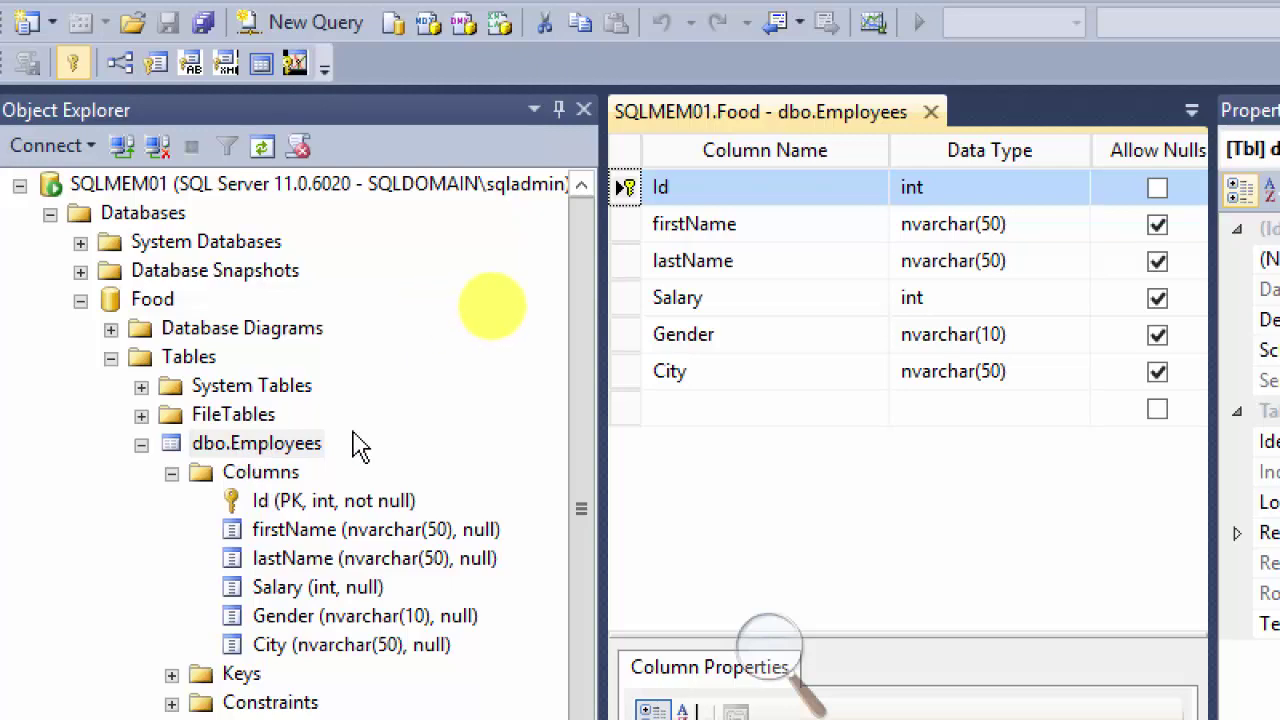
Step: Launch Define Full-Text Index from dbo.Employees' Full-Text index submenu
right_click(241, 457)
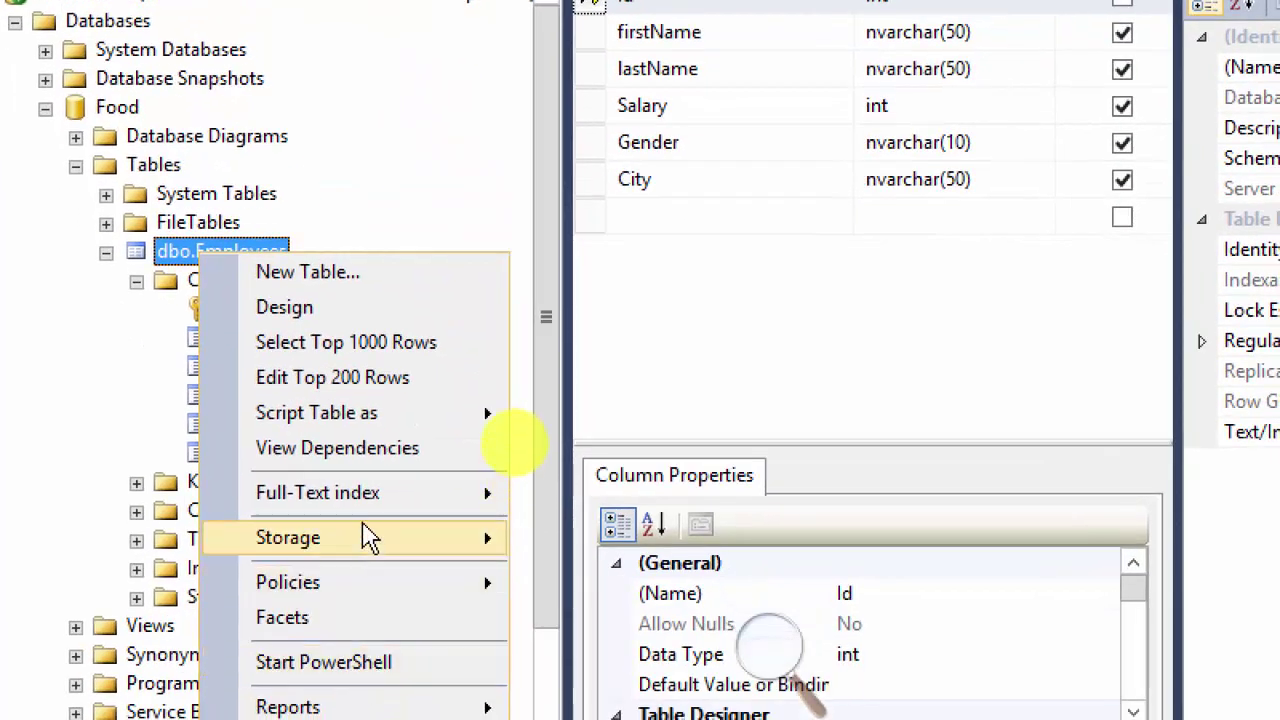
mouse_move(408, 710)
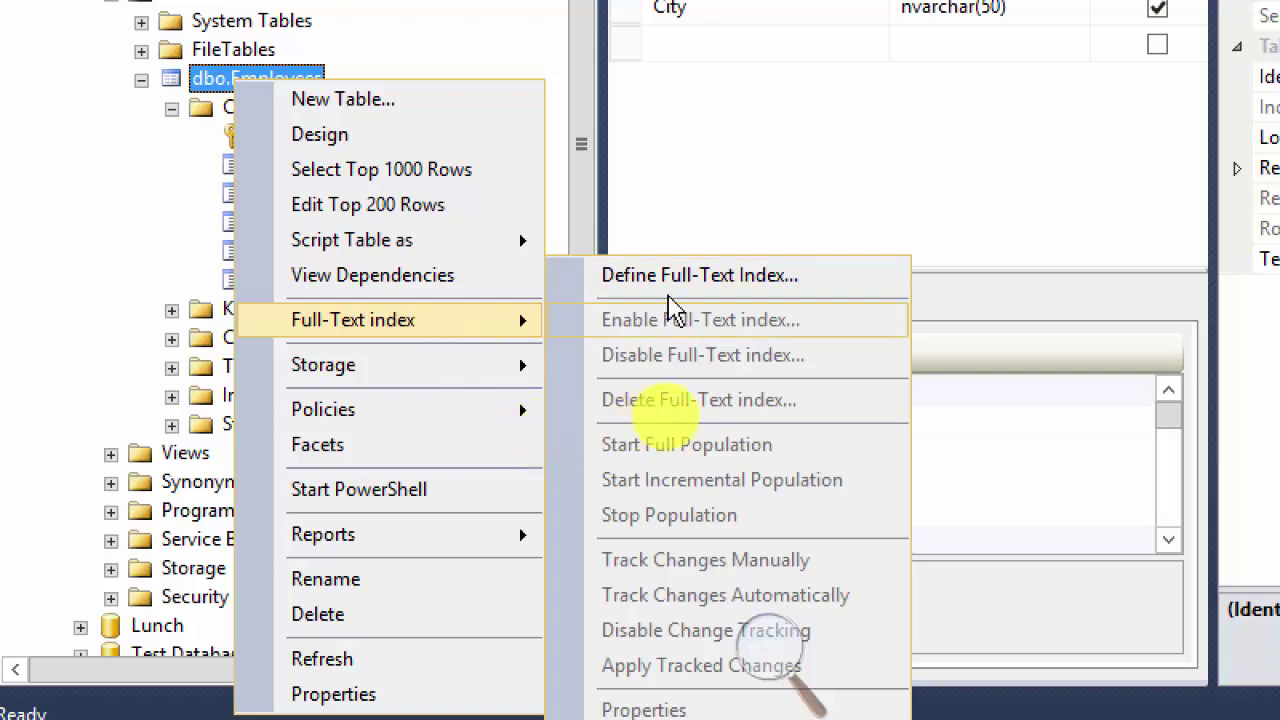
click(700, 276)
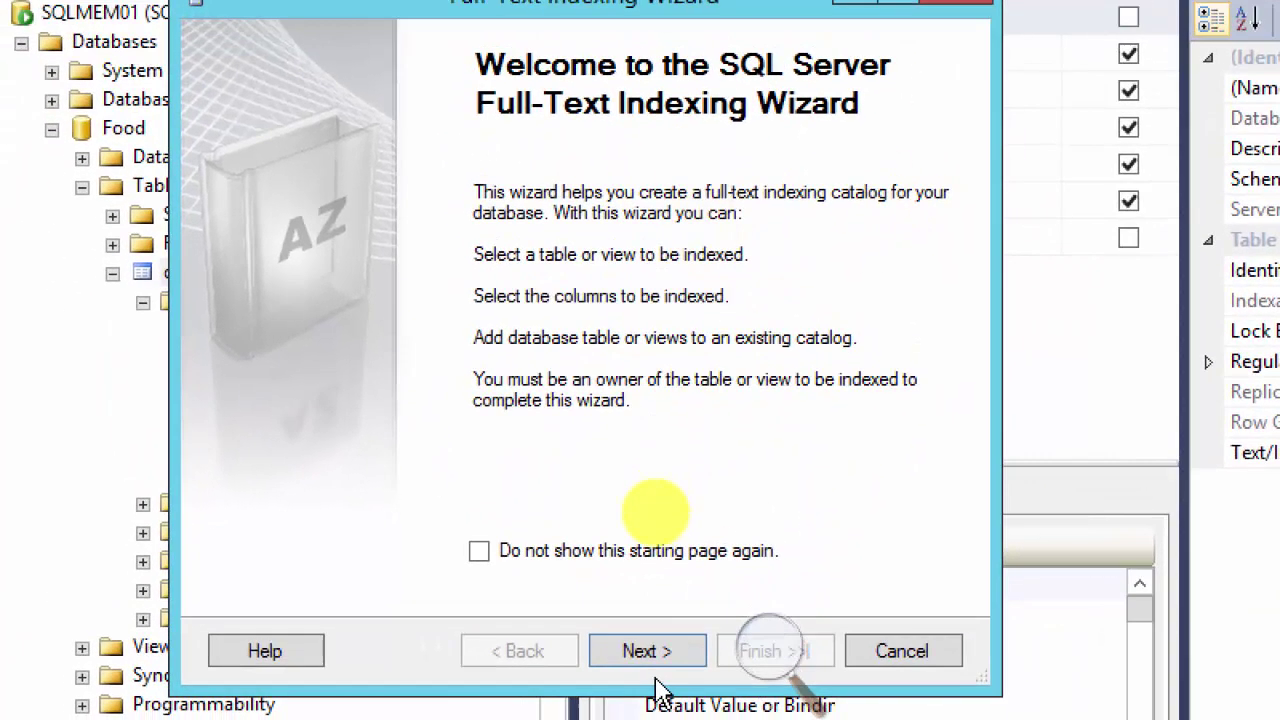
Step: Choose PK__Employee__3214EC07655FAA96 as the unique index and advance to the column selection page
click(650, 665)
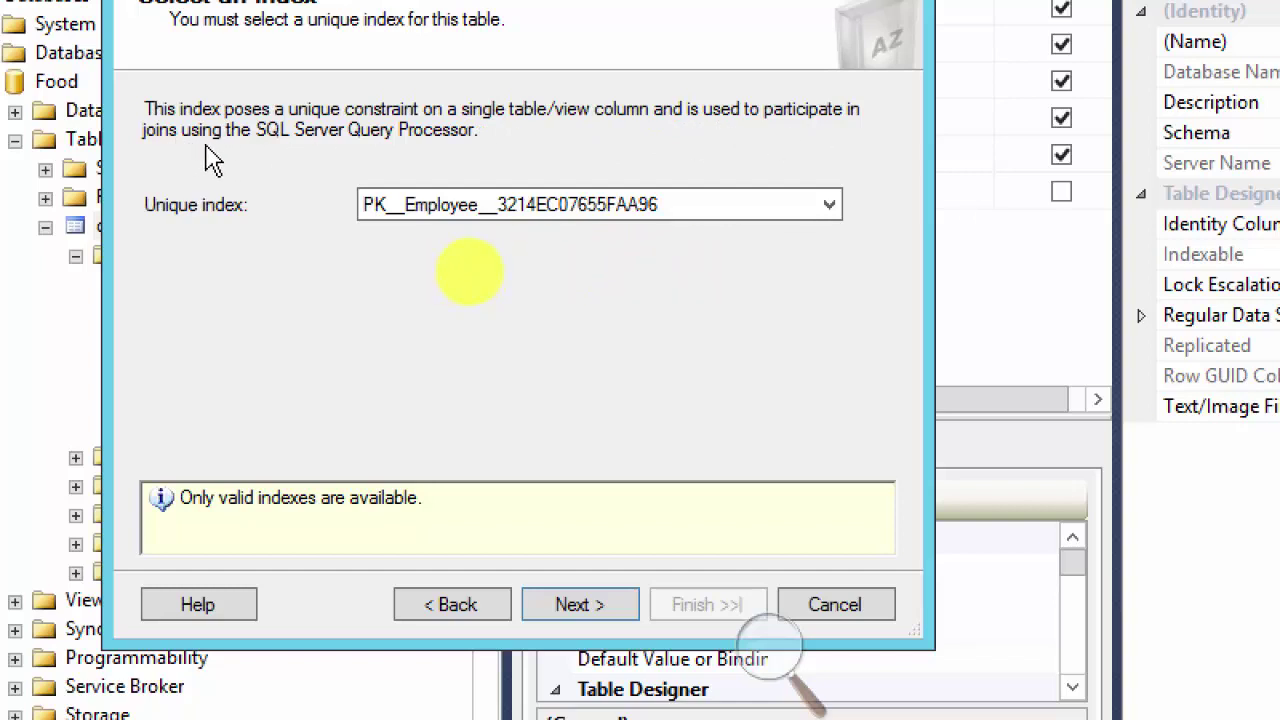
click(834, 210)
click(834, 231)
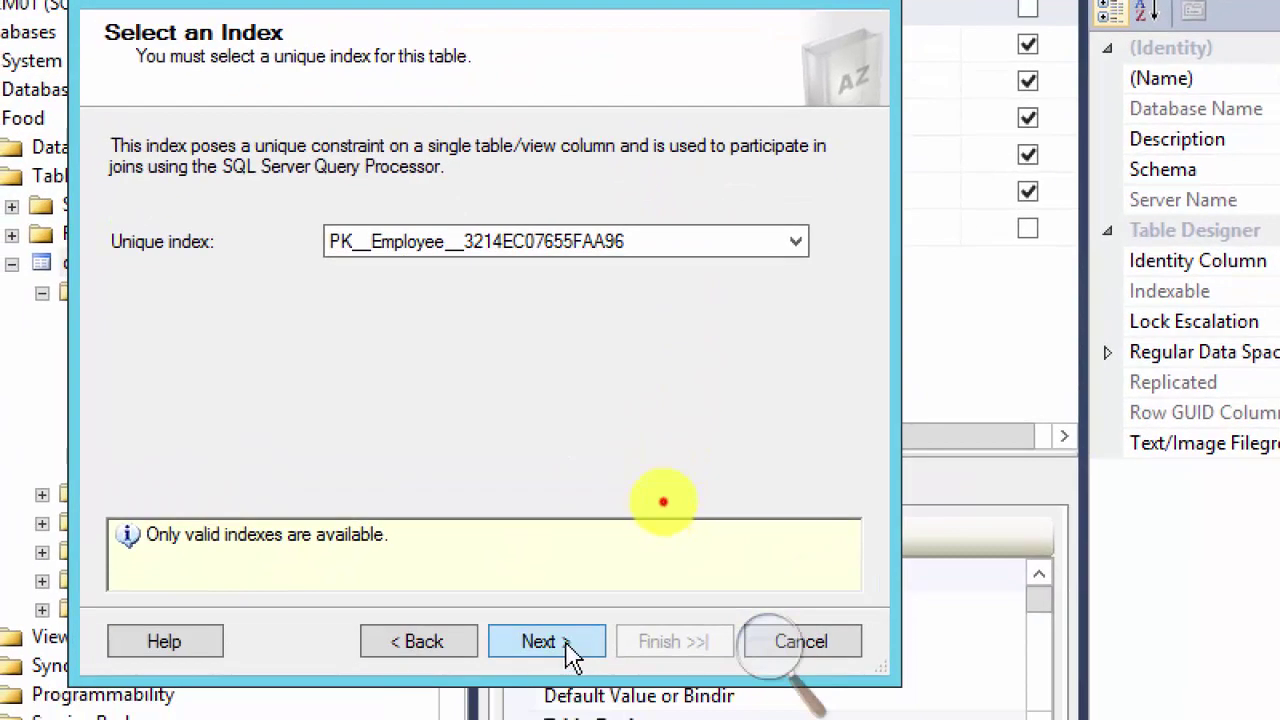
click(566, 643)
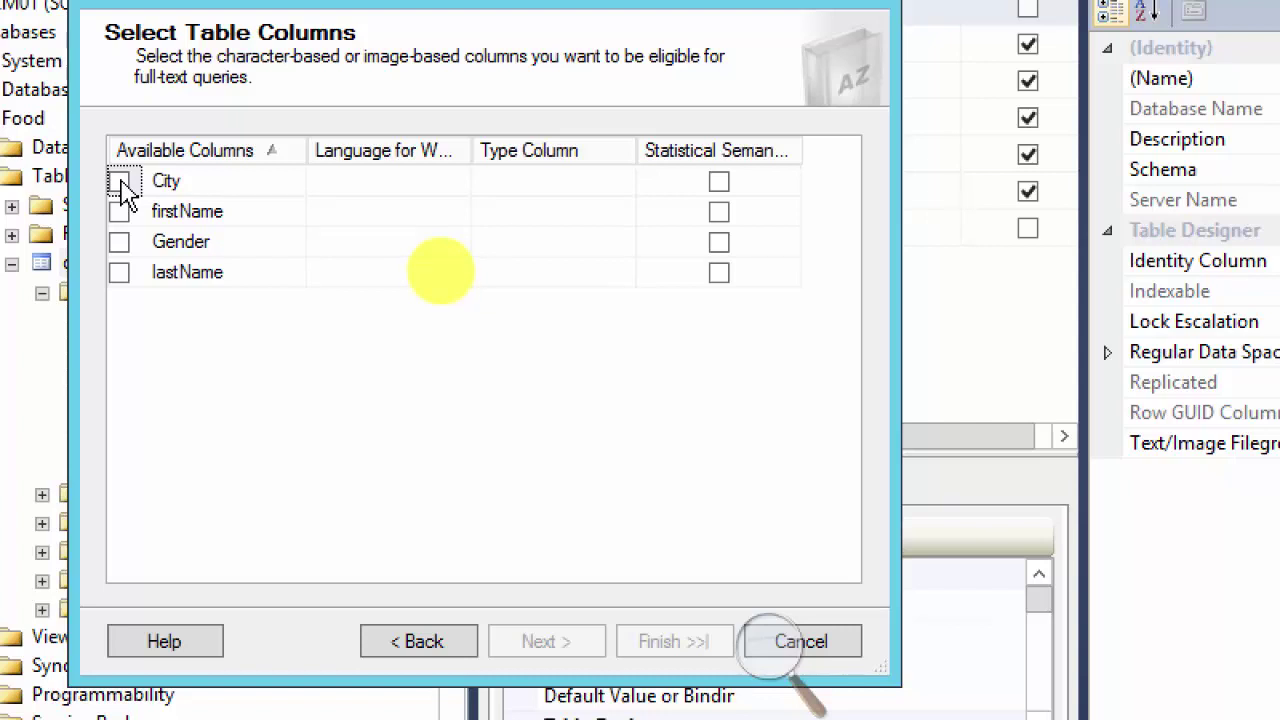
Step: Include City, firstName, Gender and lastName in the full-text index
click(119, 181)
click(119, 211)
click(119, 241)
click(119, 272)
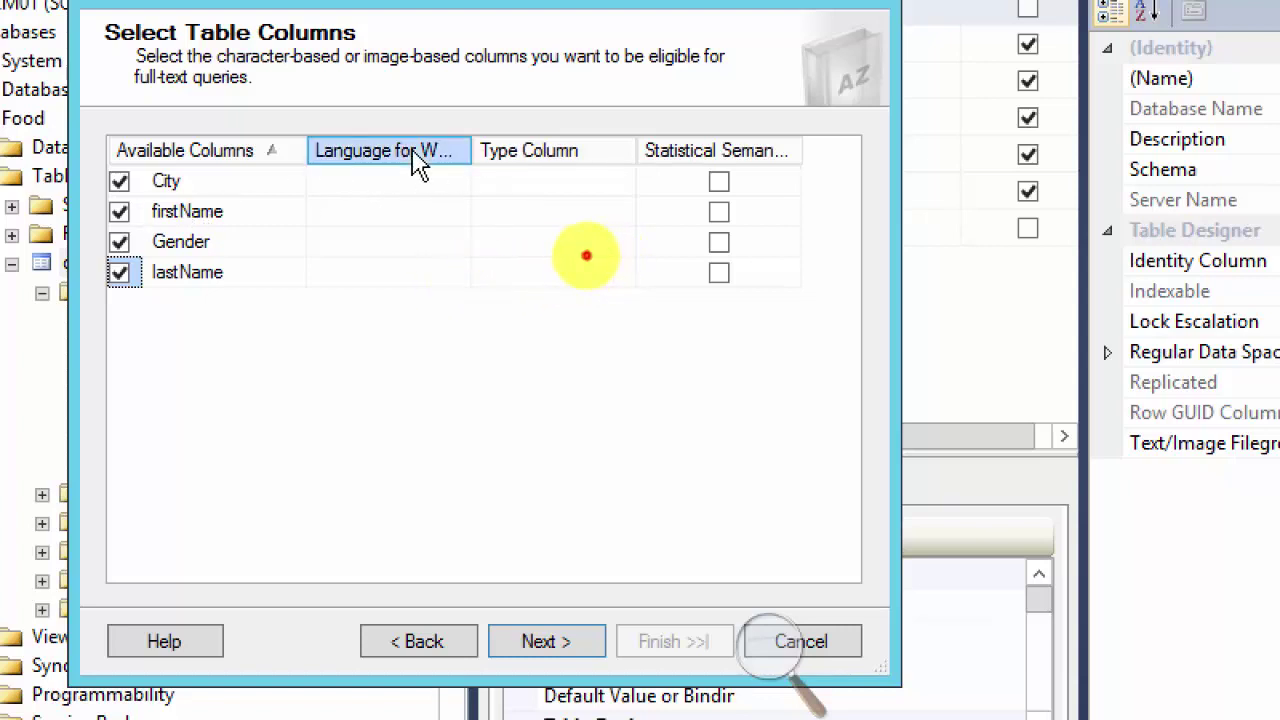
Step: Set firstName's word-breaker language to English
double_click(471, 155)
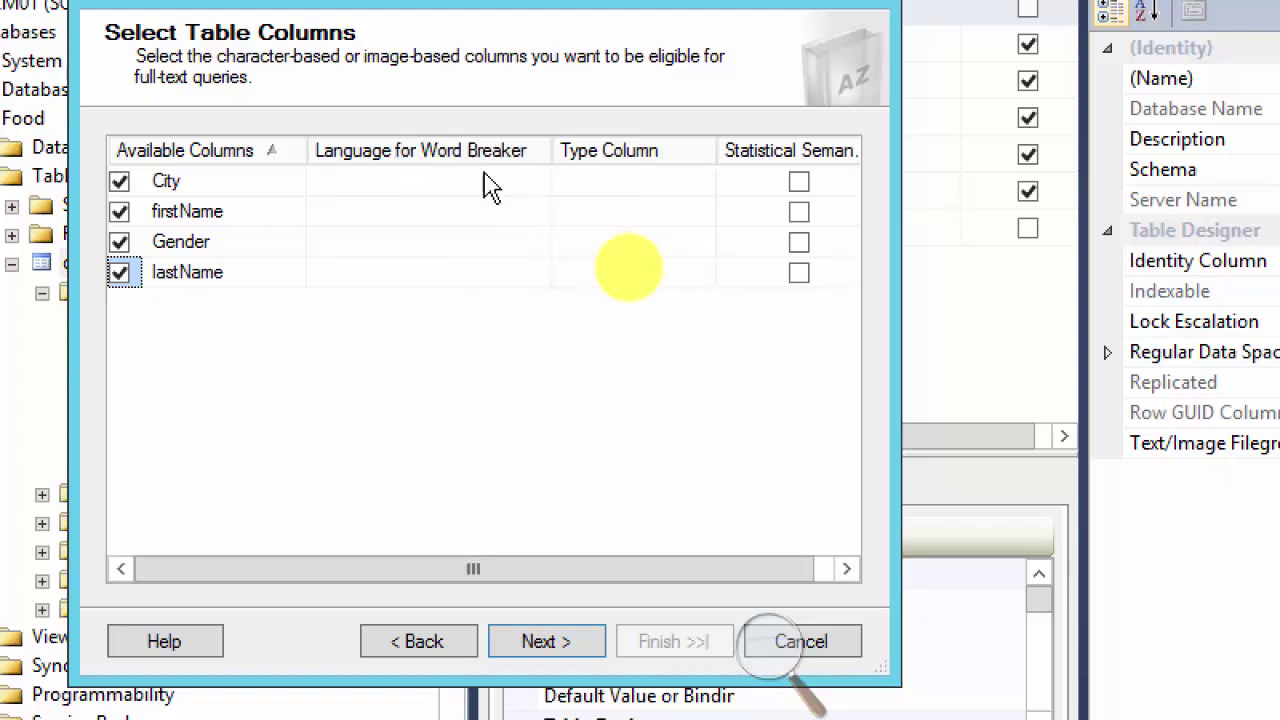
click(538, 216)
click(538, 212)
drag(538, 268, 543, 409)
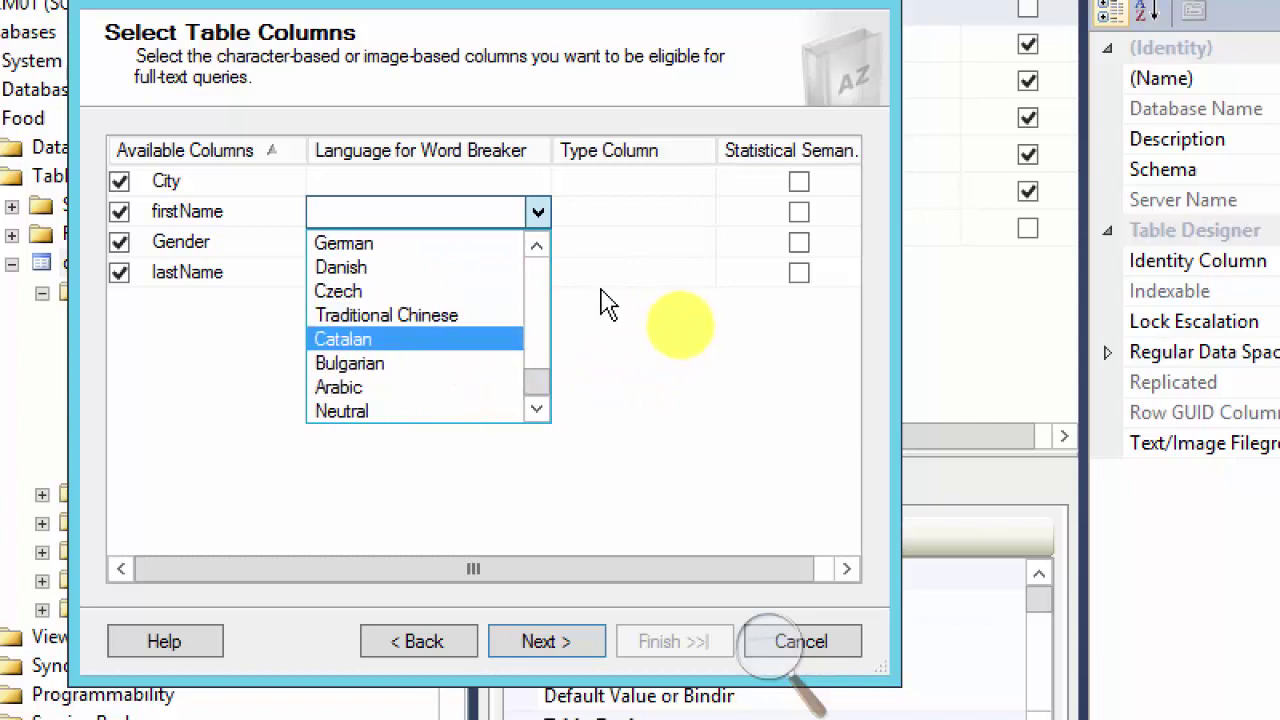
click(538, 290)
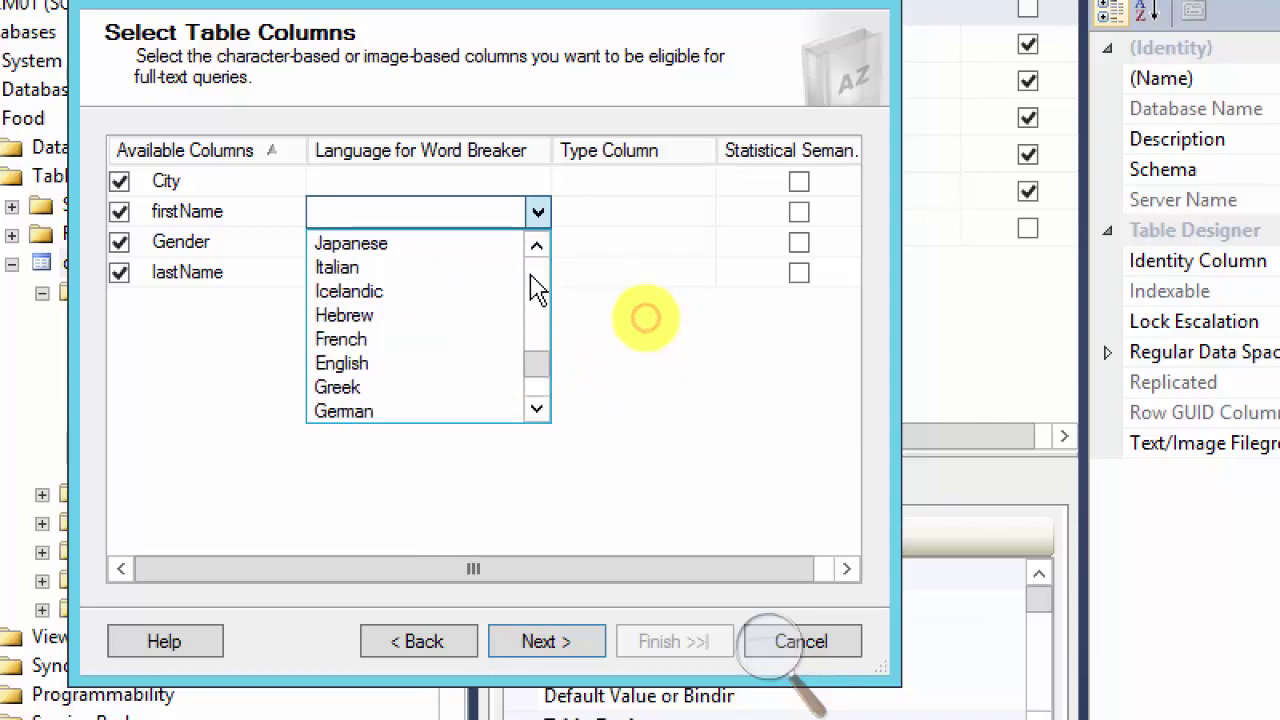
click(538, 290)
click(531, 280)
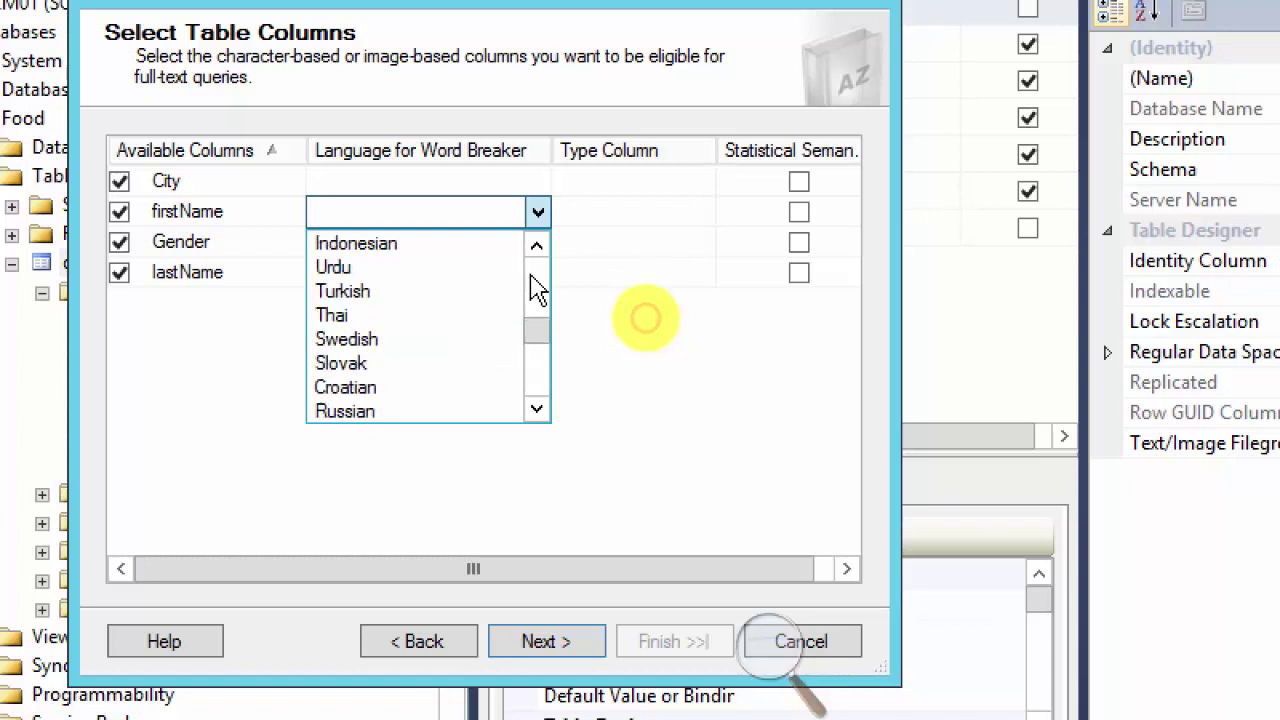
drag(533, 325, 549, 378)
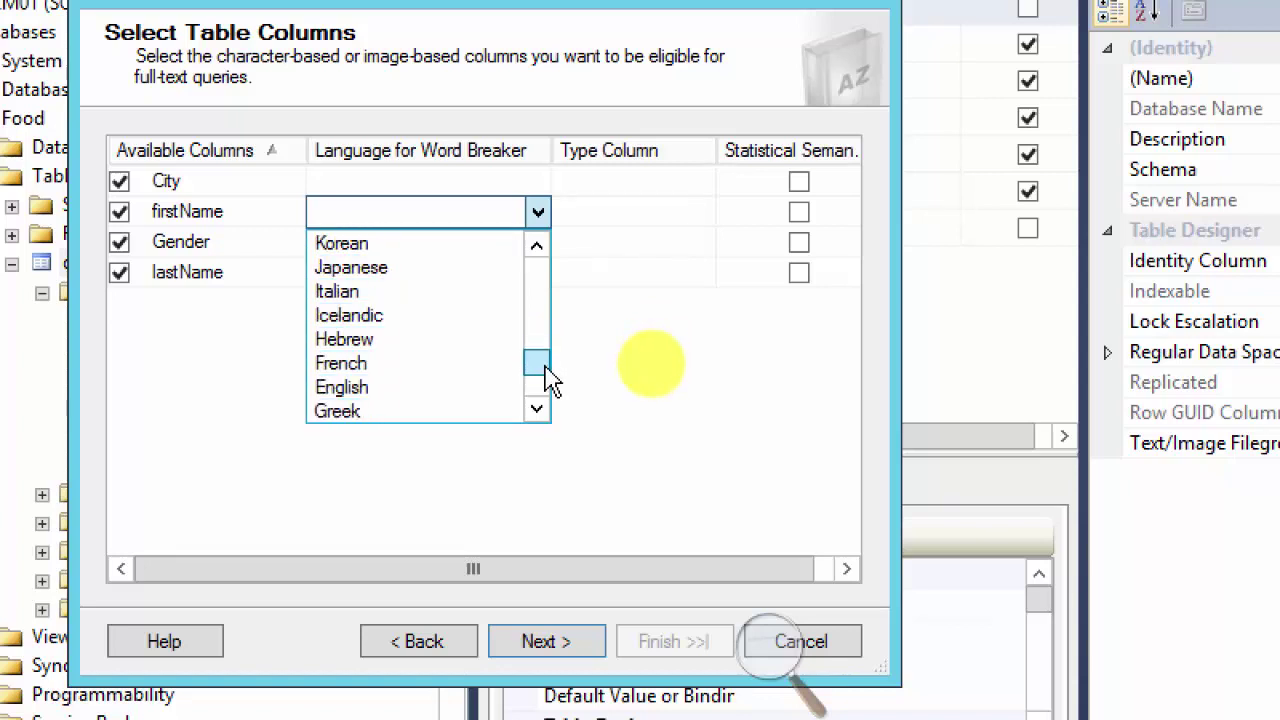
click(430, 390)
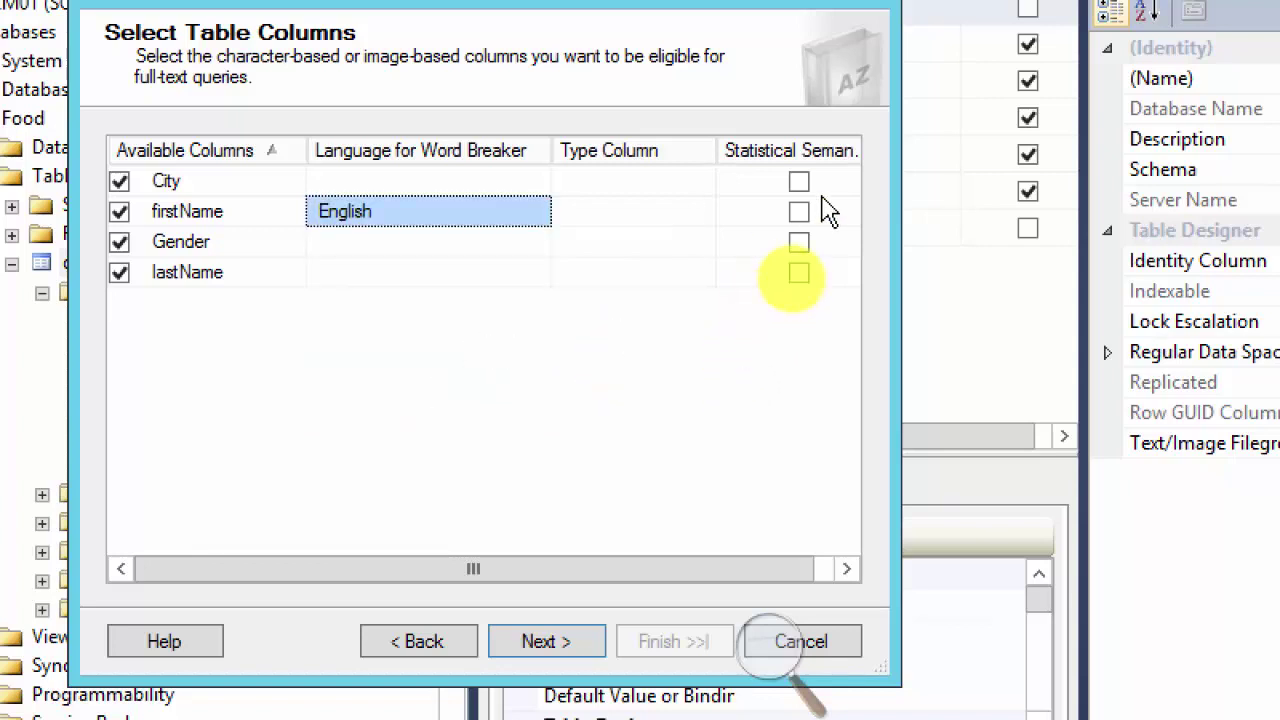
click(690, 188)
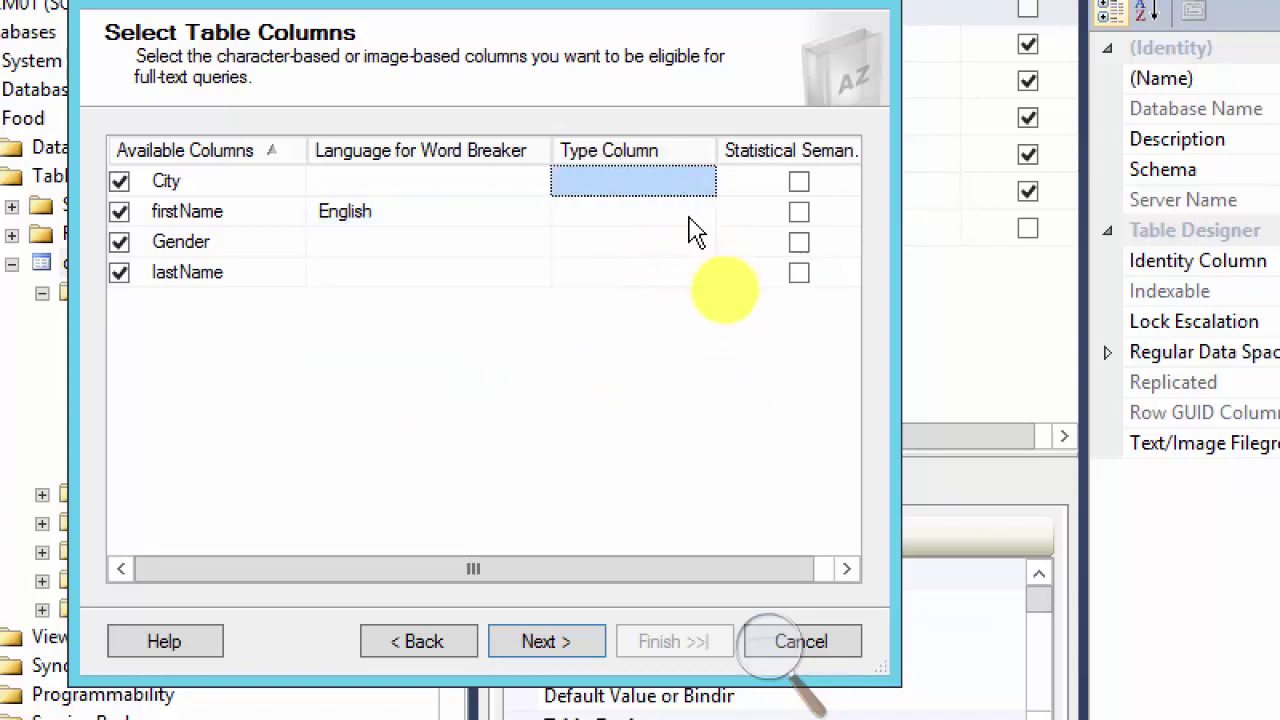
click(615, 222)
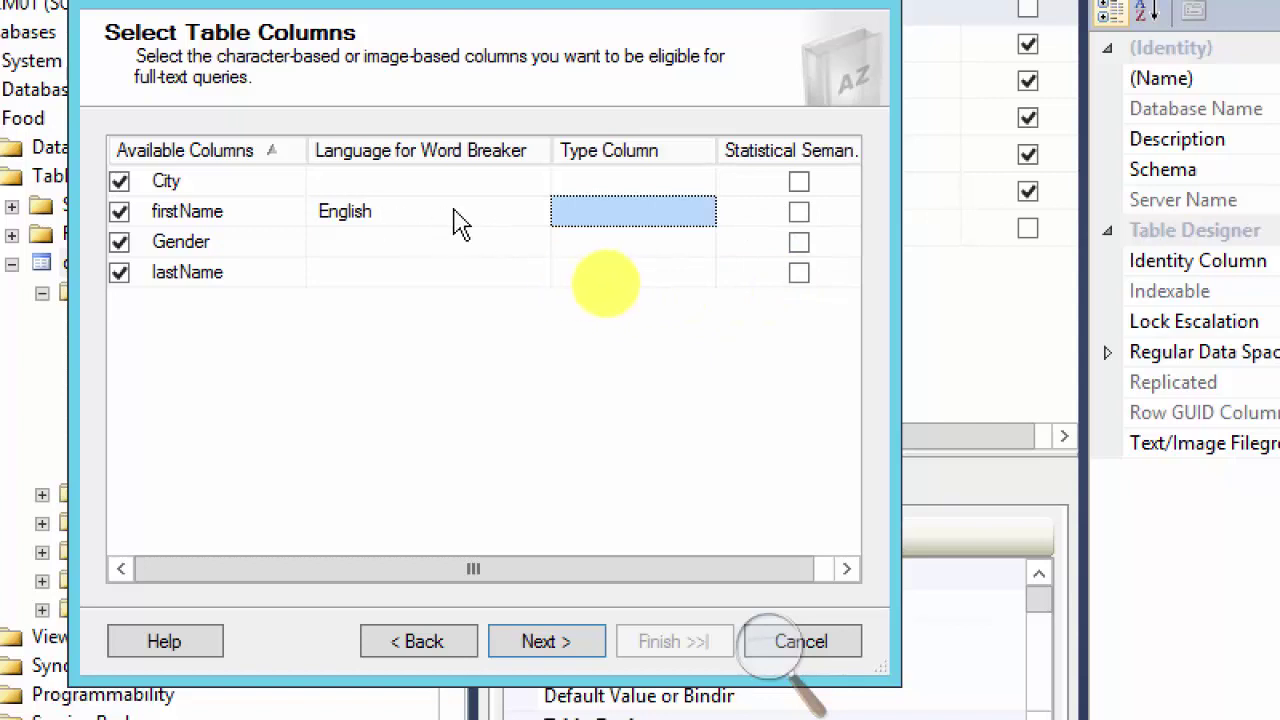
click(800, 212)
click(800, 212)
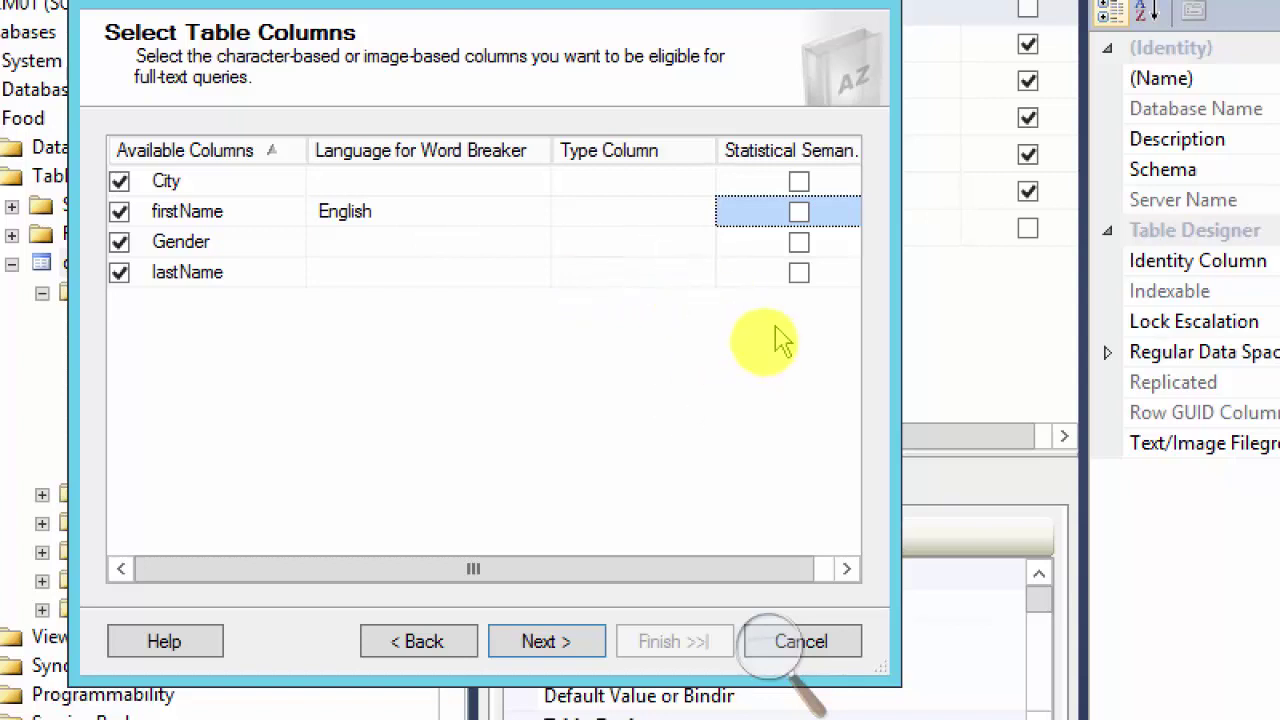
Step: Enable Statistical Semantics for firstName and proceed to Select Change Tracking
click(799, 213)
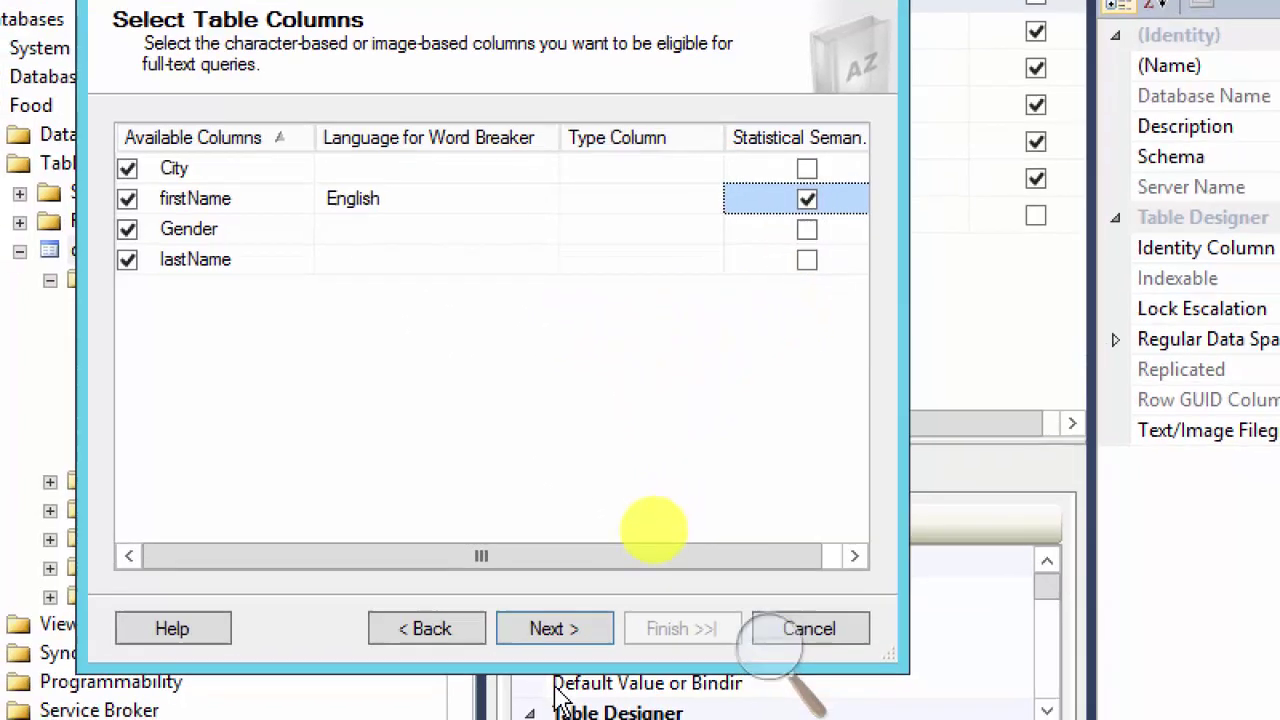
click(546, 641)
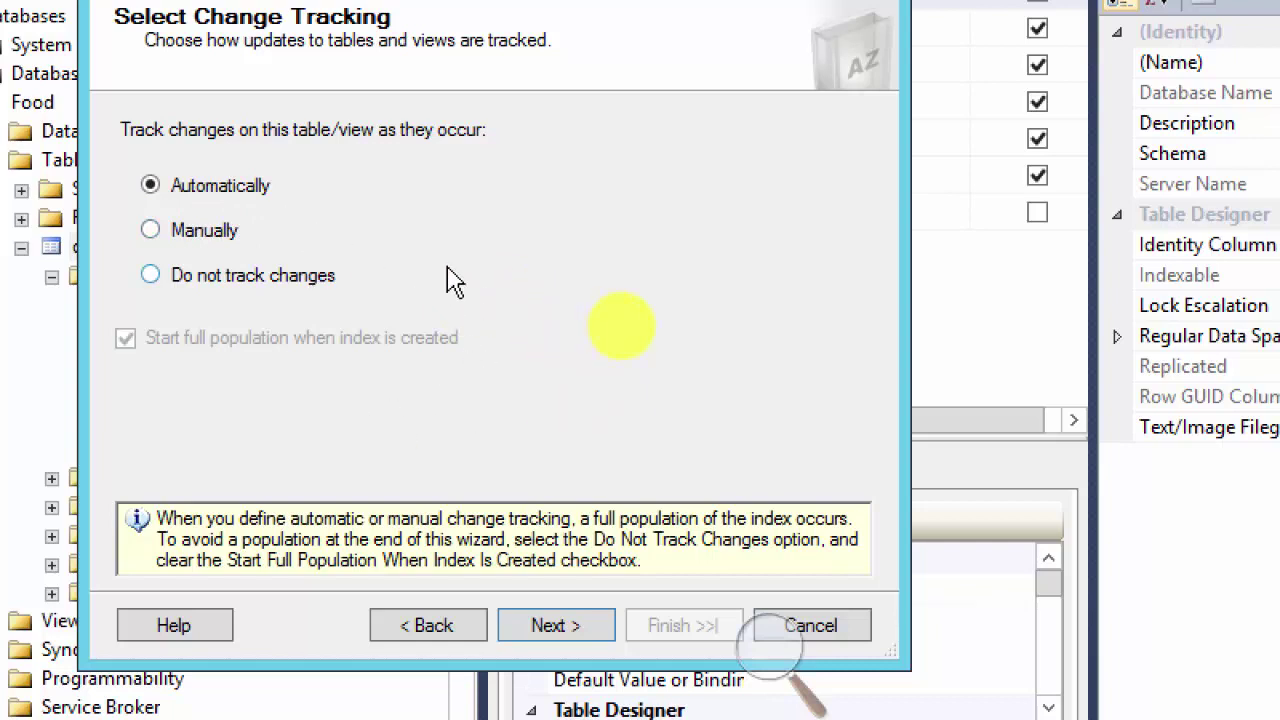
Step: Keep Automatically change tracking and continue to the catalog, filegroup and stoplist page
click(563, 628)
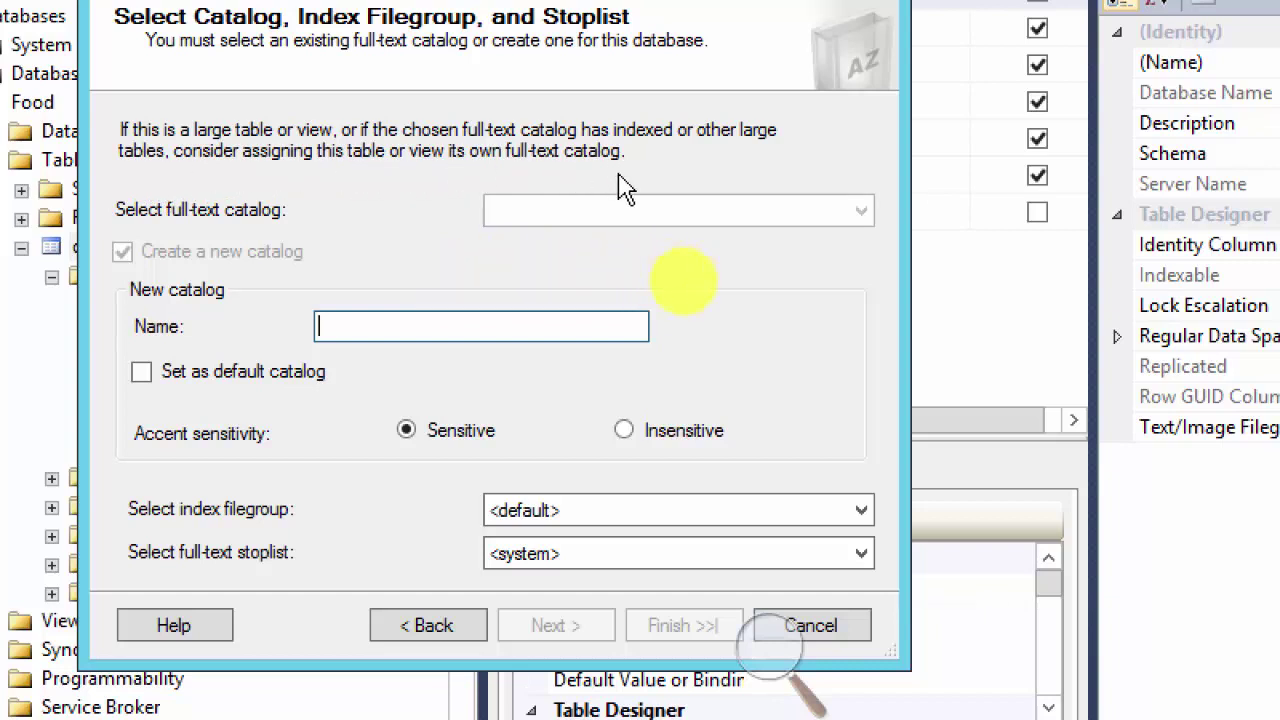
click(482, 325)
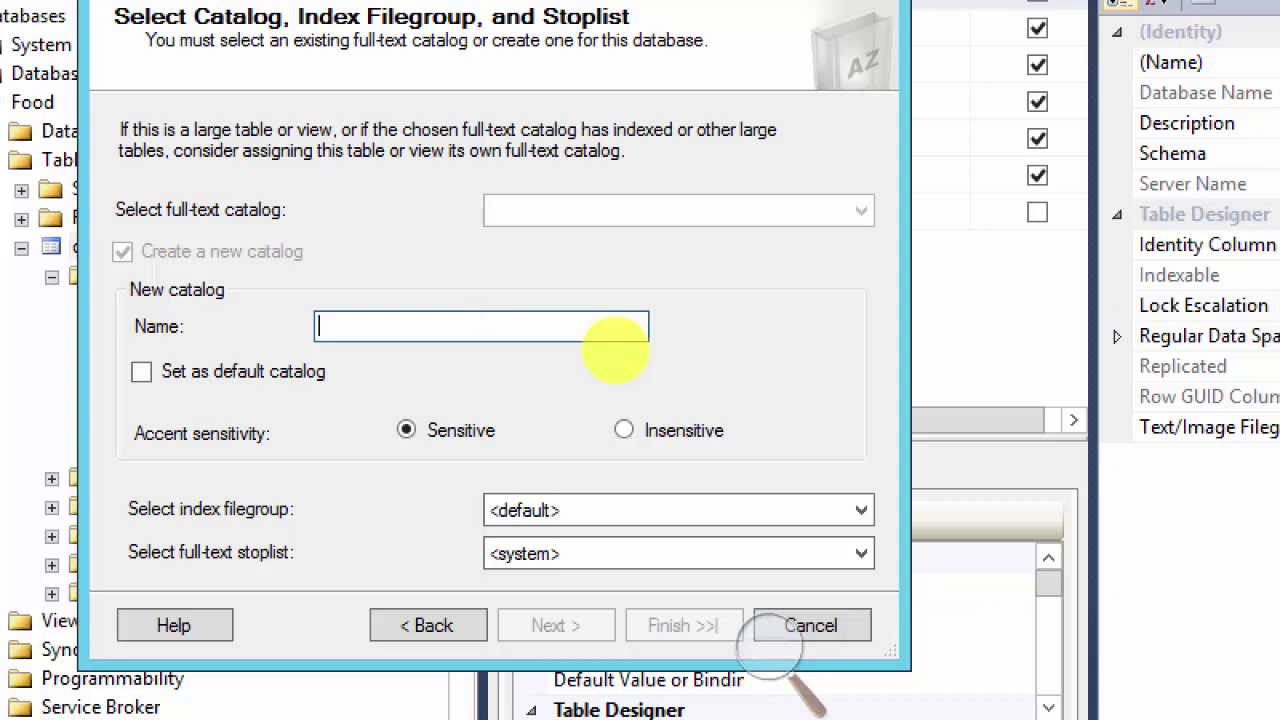
Step: Name the new catalog GBStudentsCat and keep the <default> index filegroup
text(GBStudentsCat)
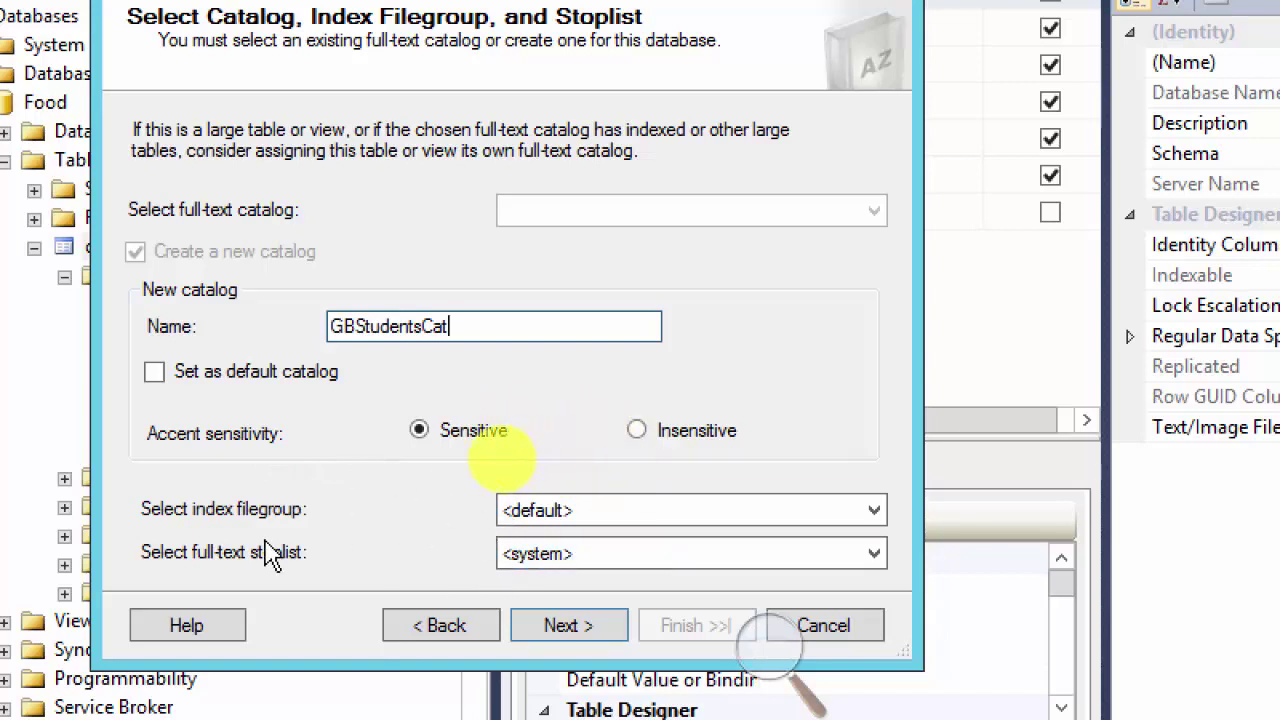
click(876, 514)
click(877, 511)
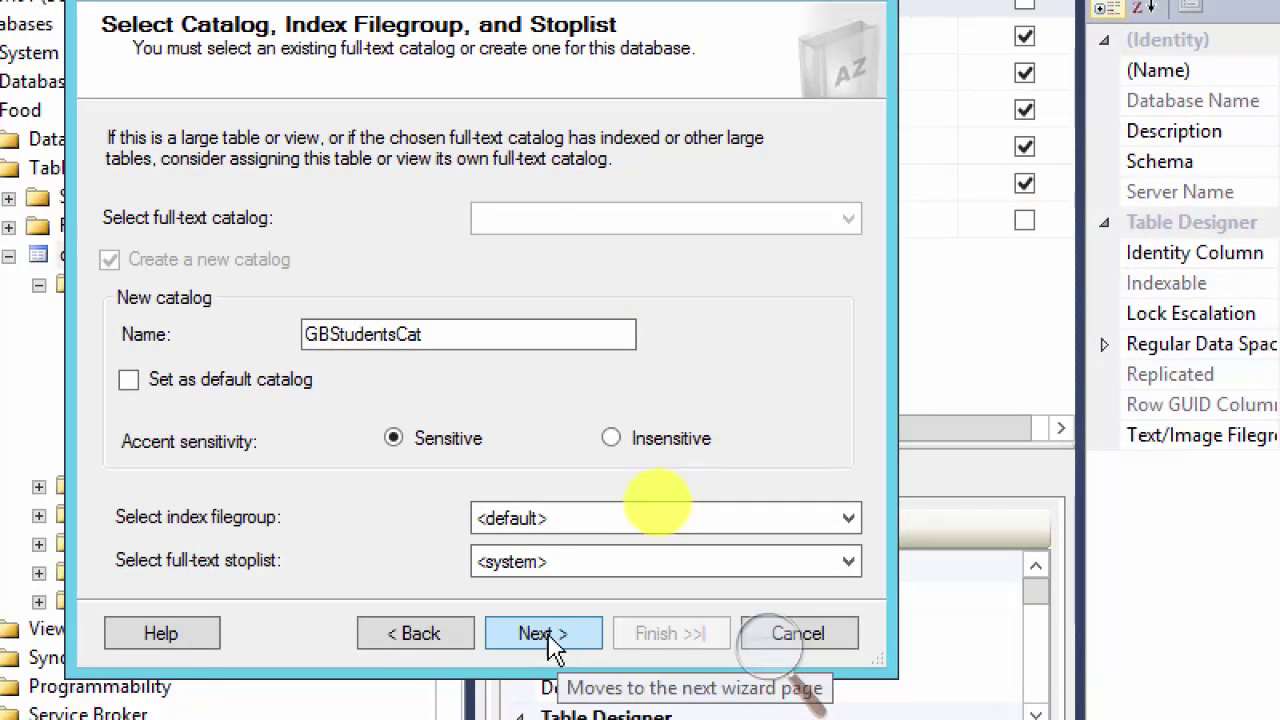
Step: Skip past the catalog and population schedule pages with no schedules defined
click(546, 638)
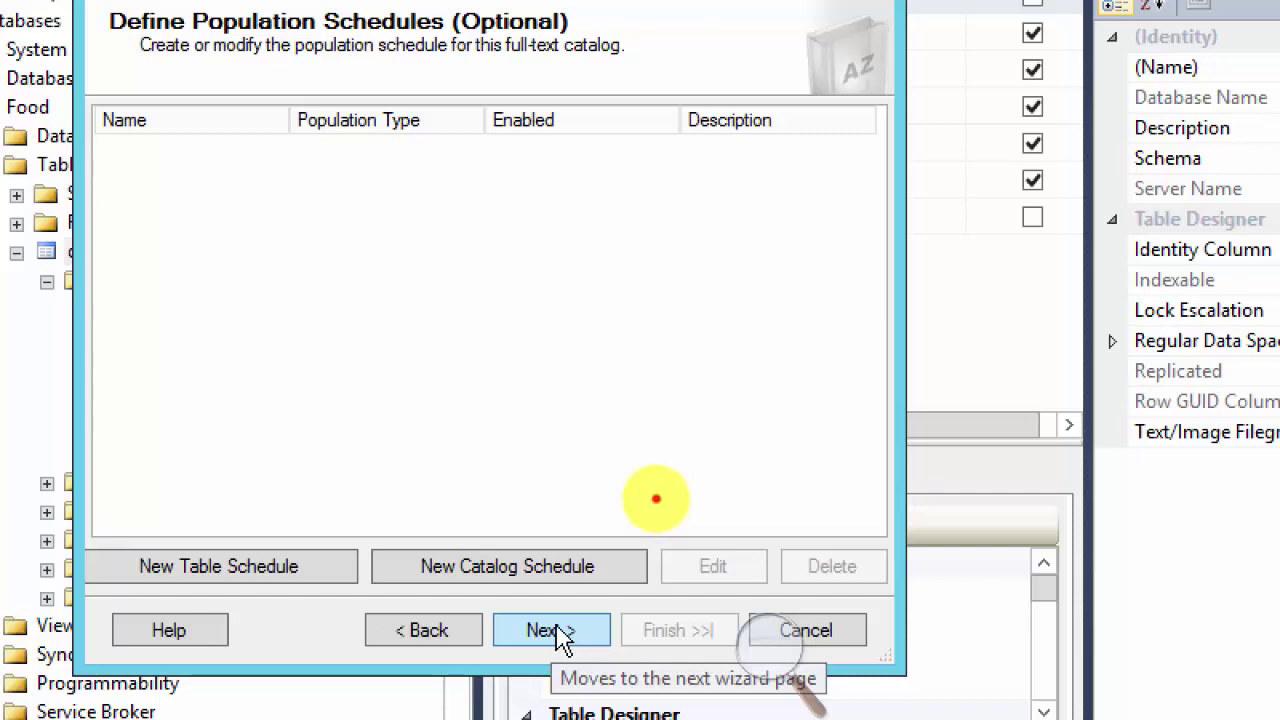
click(560, 636)
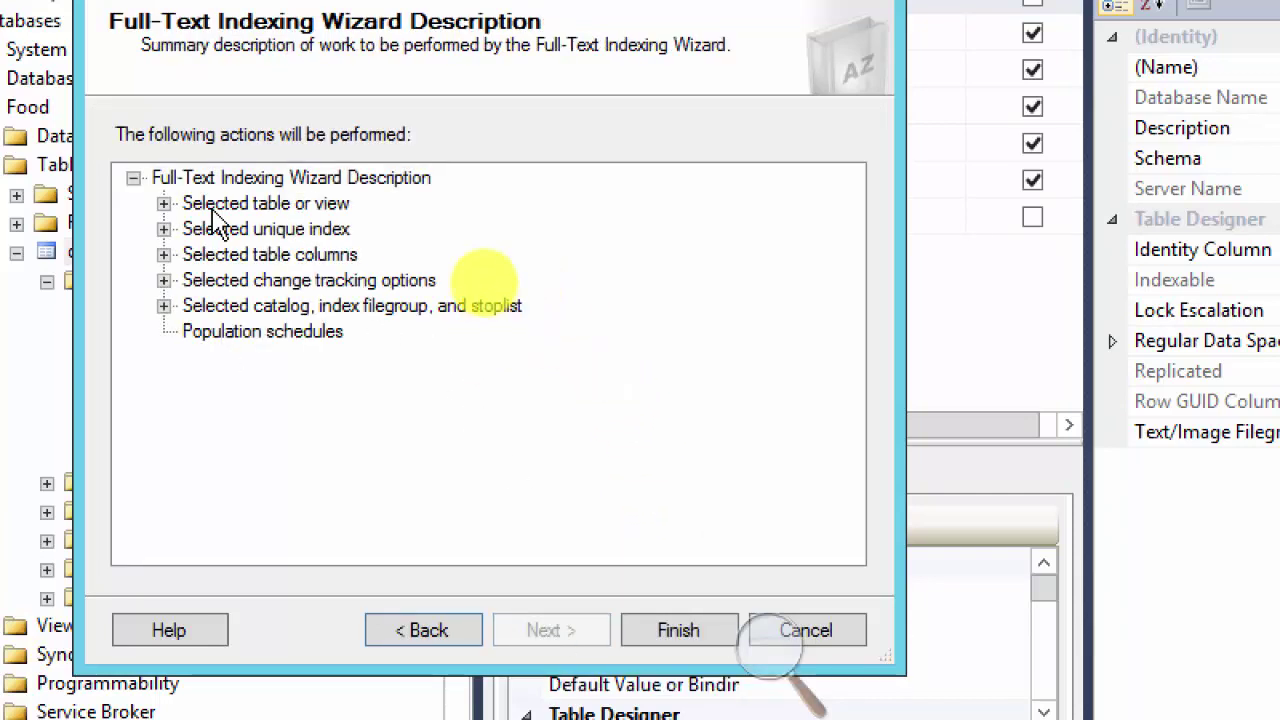
Step: Run the wizard, read the statistical-semantics index error 41209, and dismiss it
click(661, 630)
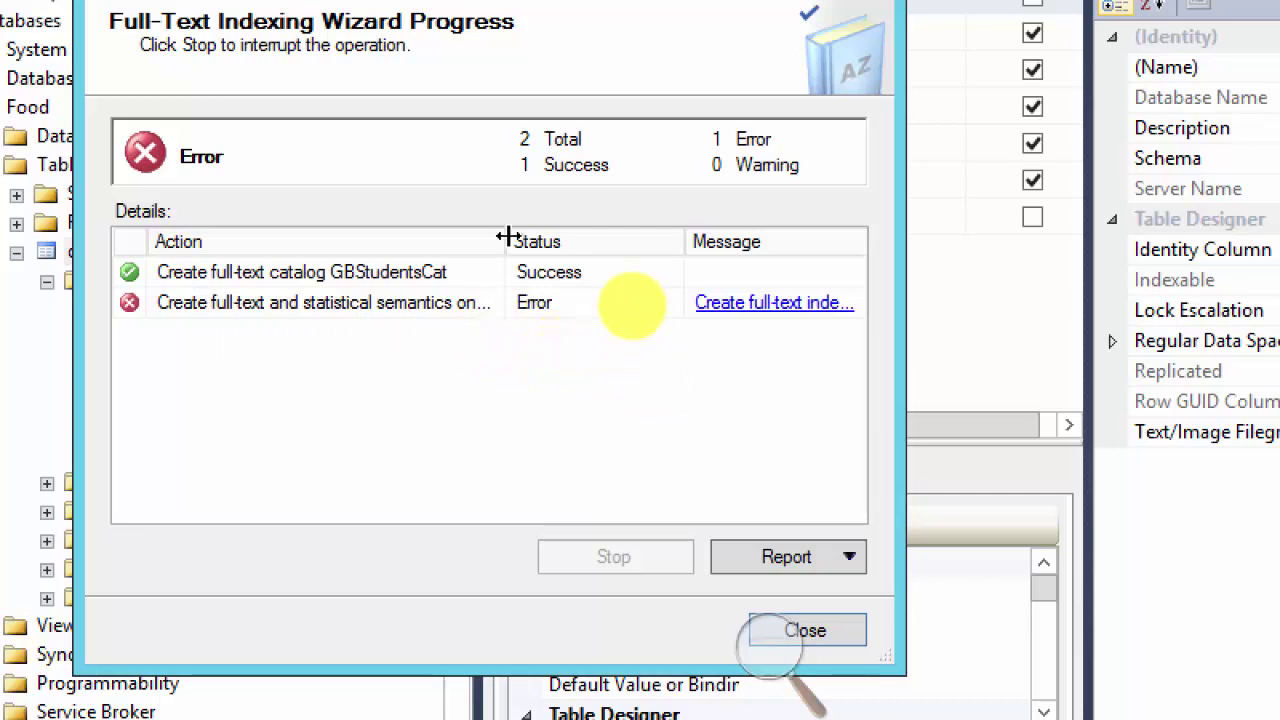
drag(508, 241, 434, 238)
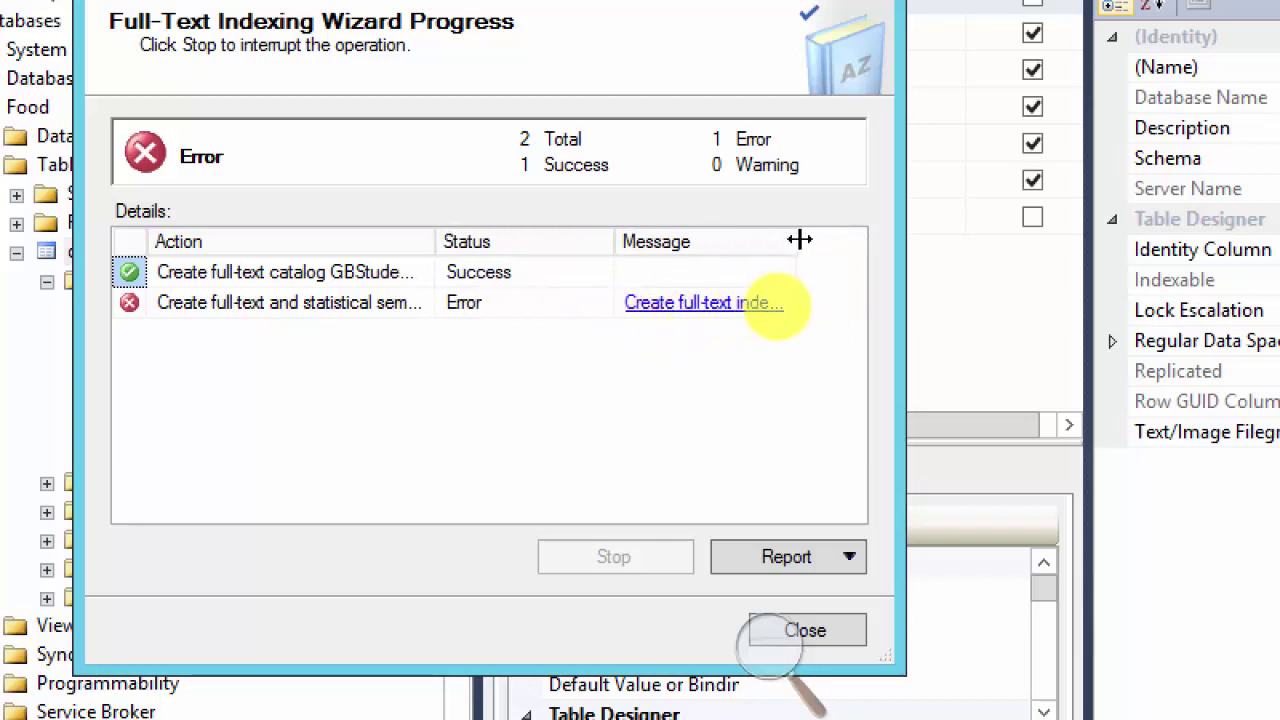
drag(800, 242, 846, 240)
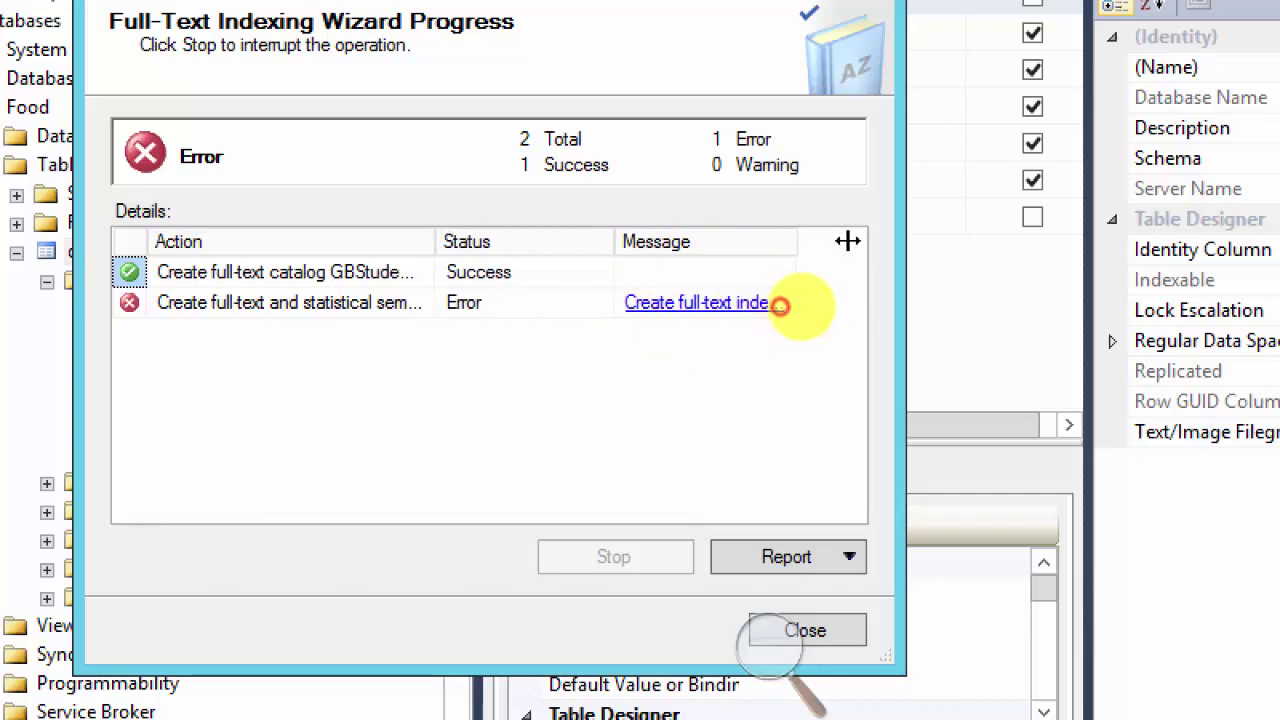
click(742, 306)
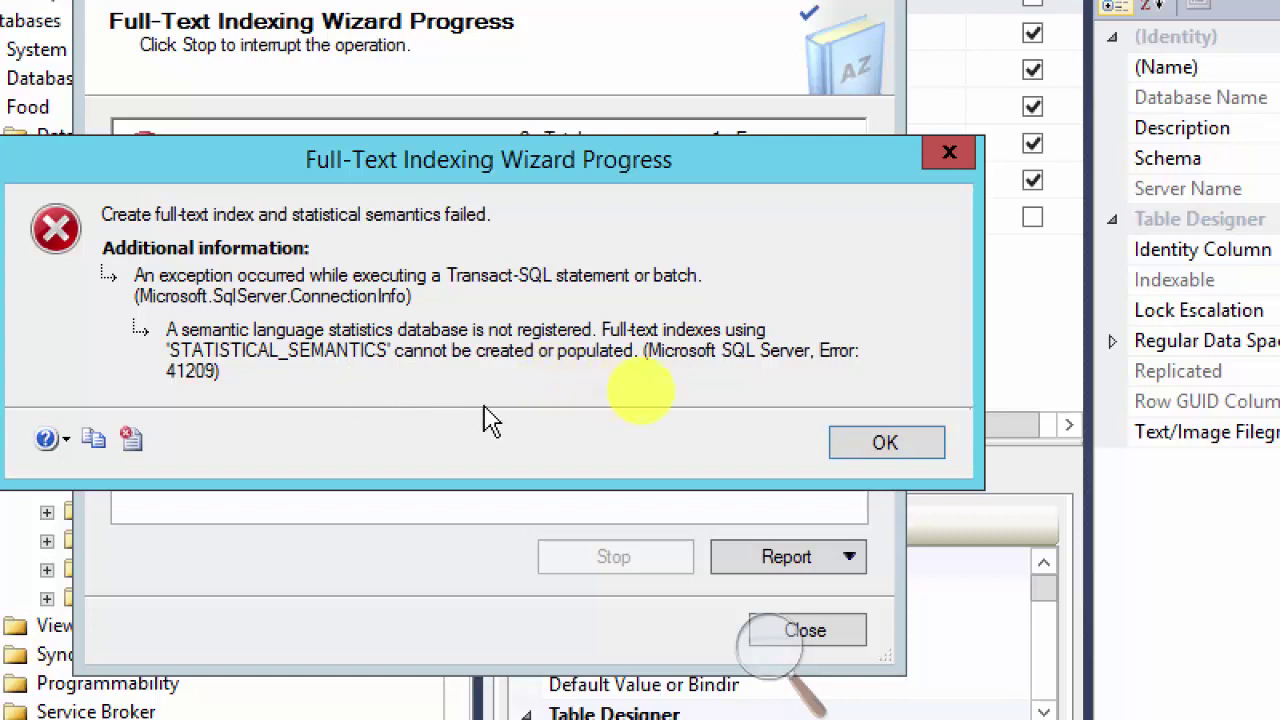
click(885, 446)
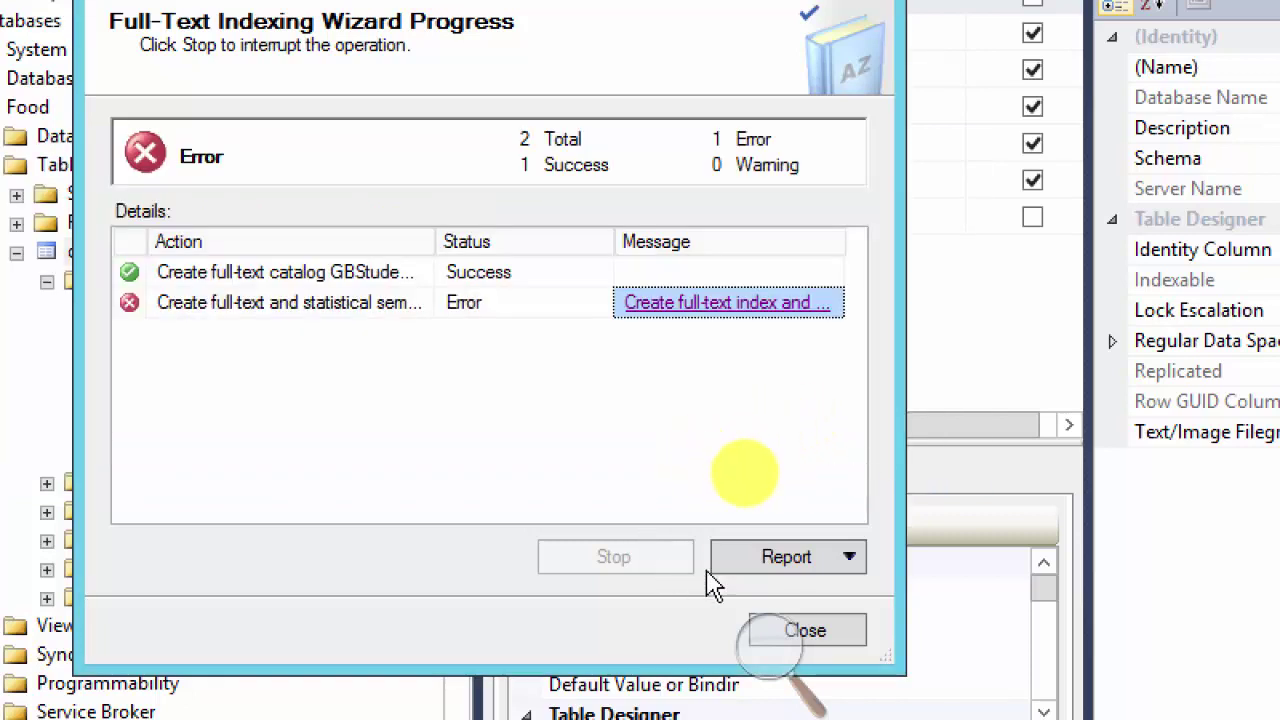
Step: Close the wizard and open Full-Text index Properties for dbo.Employees
click(806, 631)
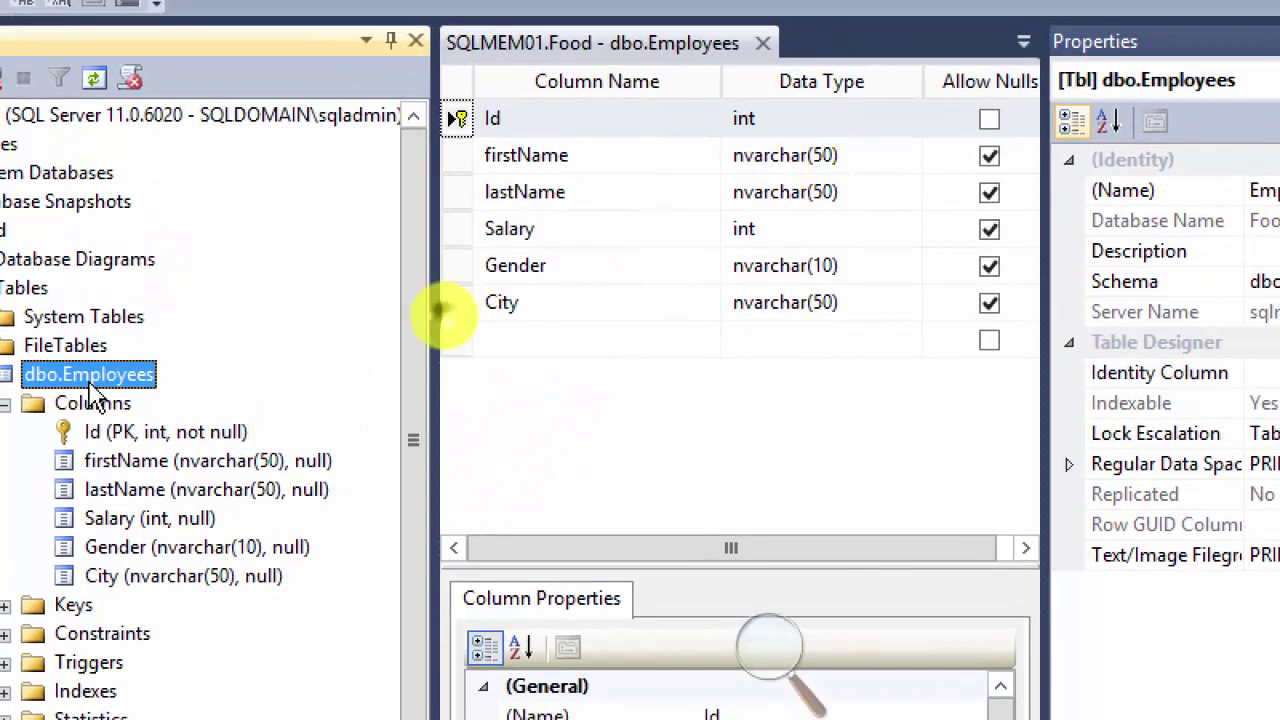
right_click(133, 260)
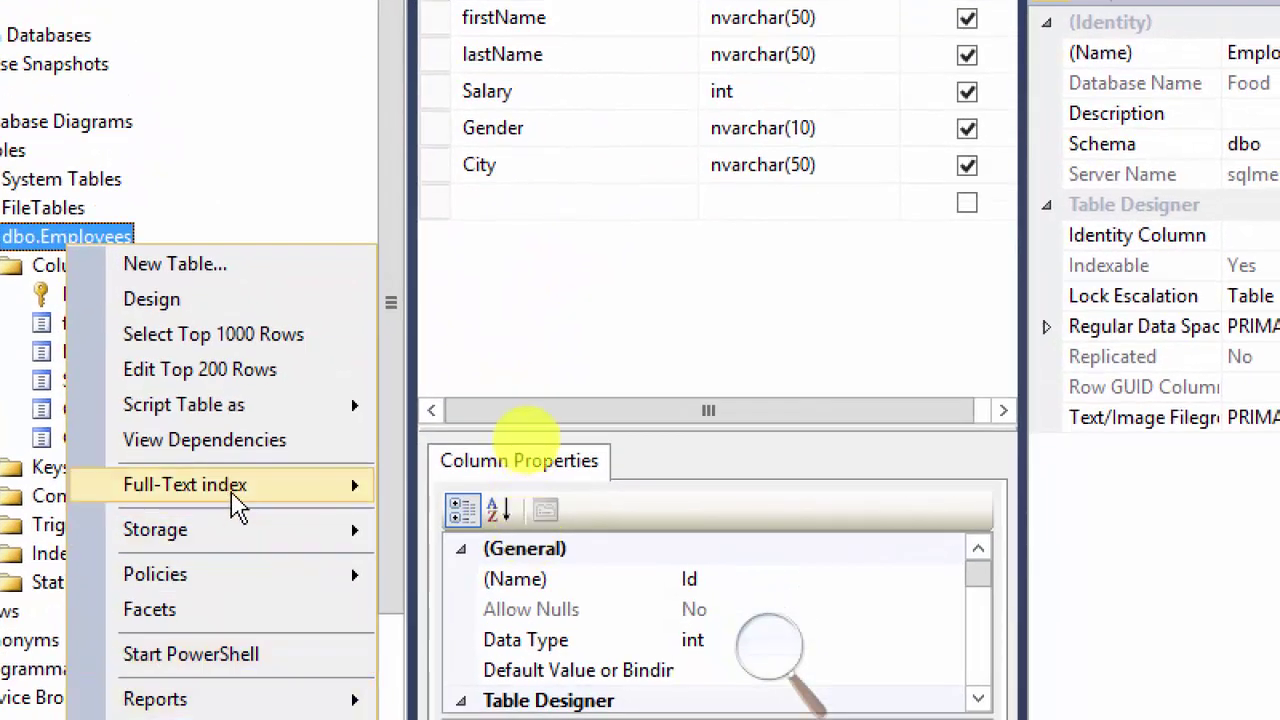
mouse_move(394, 631)
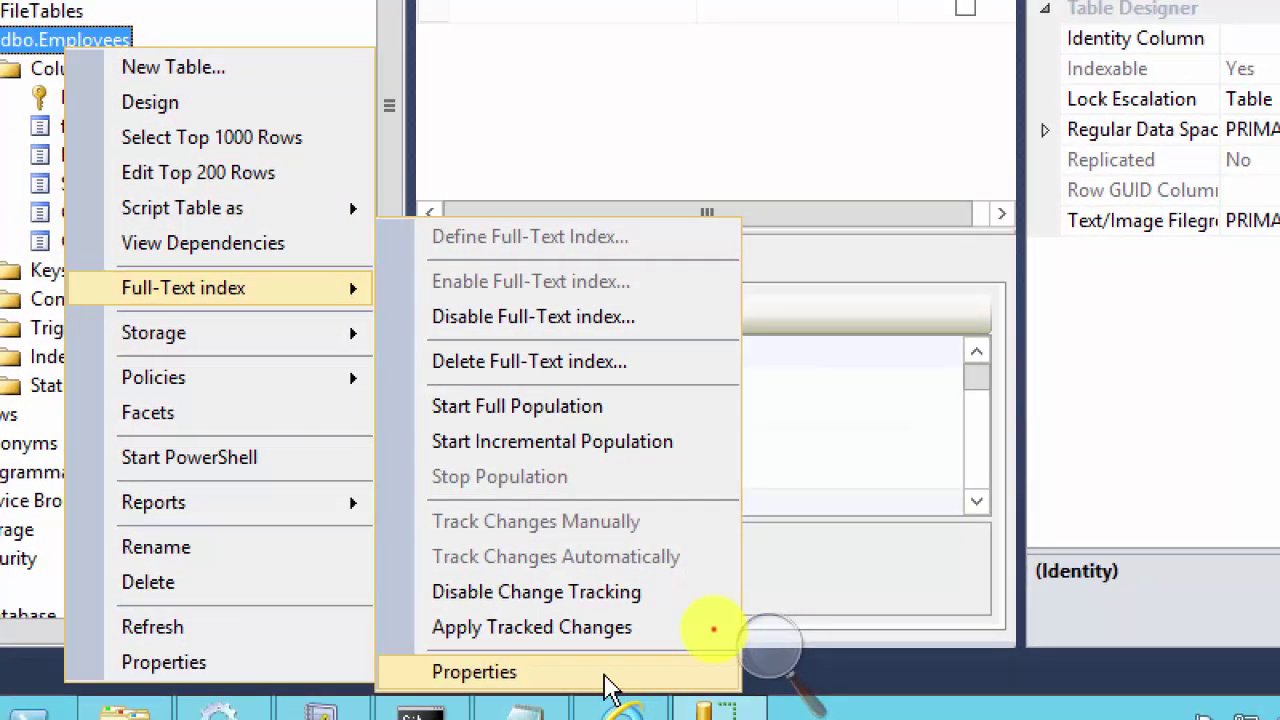
click(610, 688)
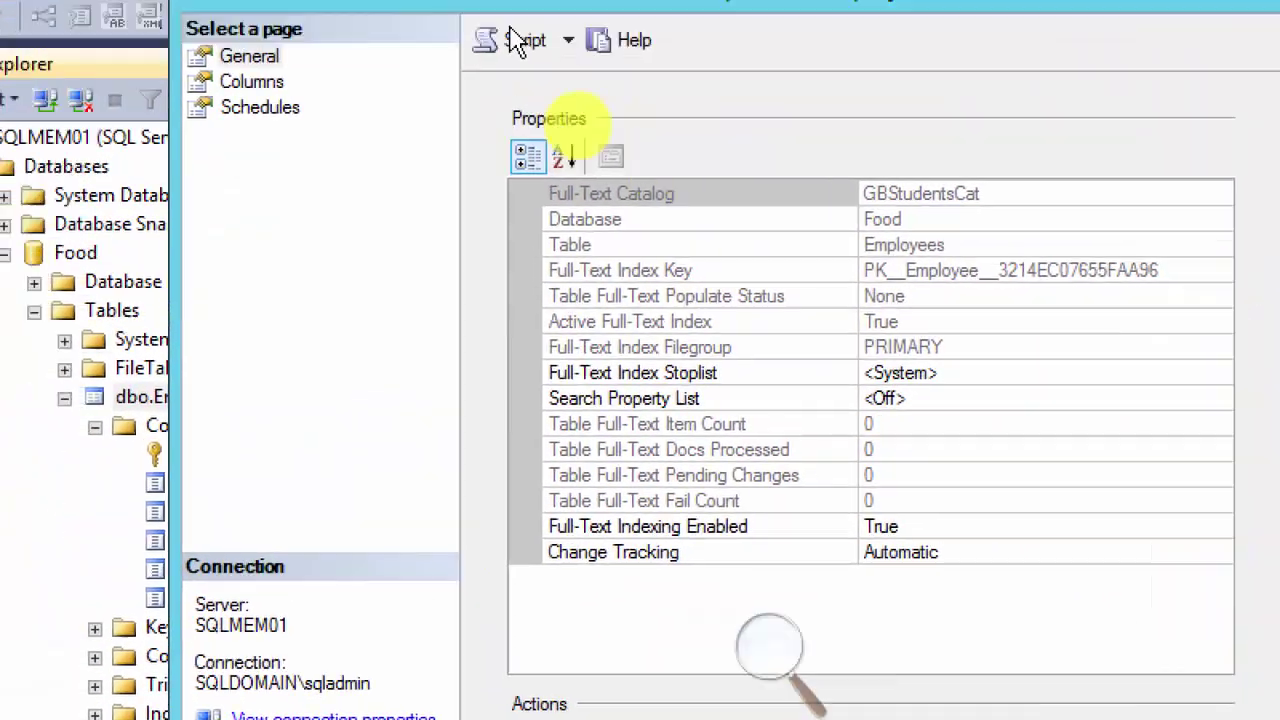
Step: Keep English as City's word-breaker language, then remove City from the indexed columns
click(252, 82)
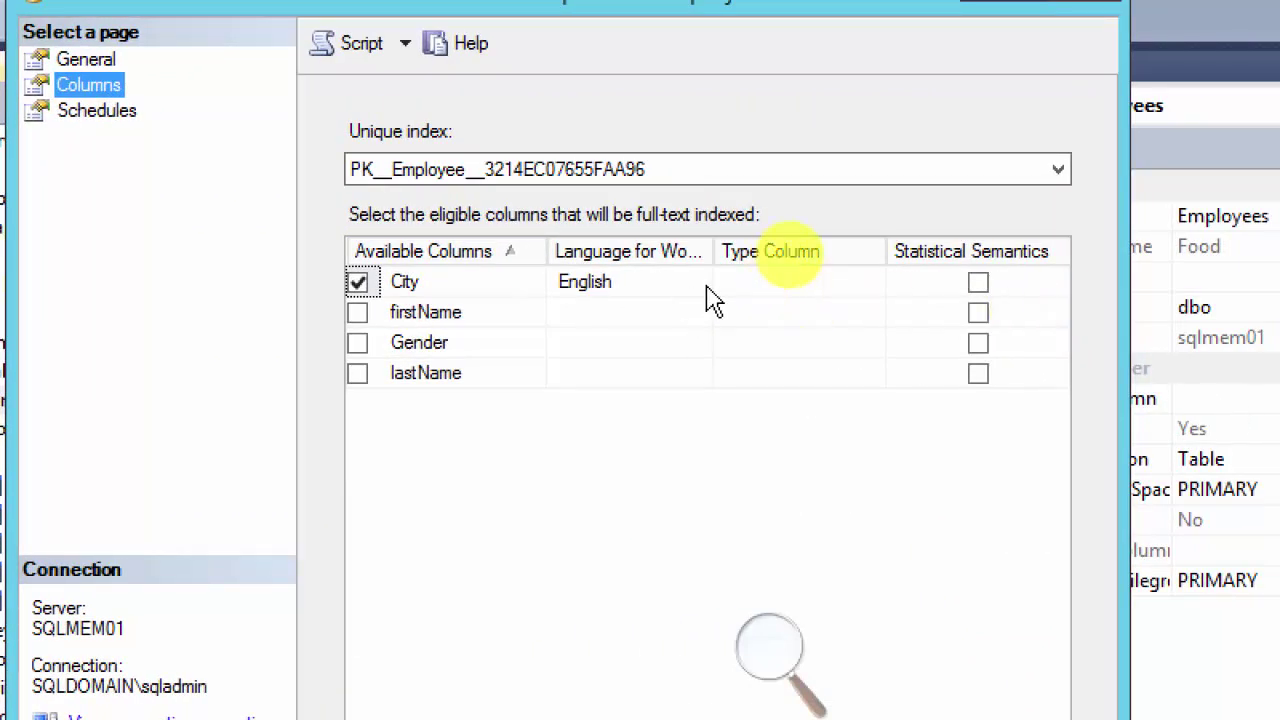
click(907, 282)
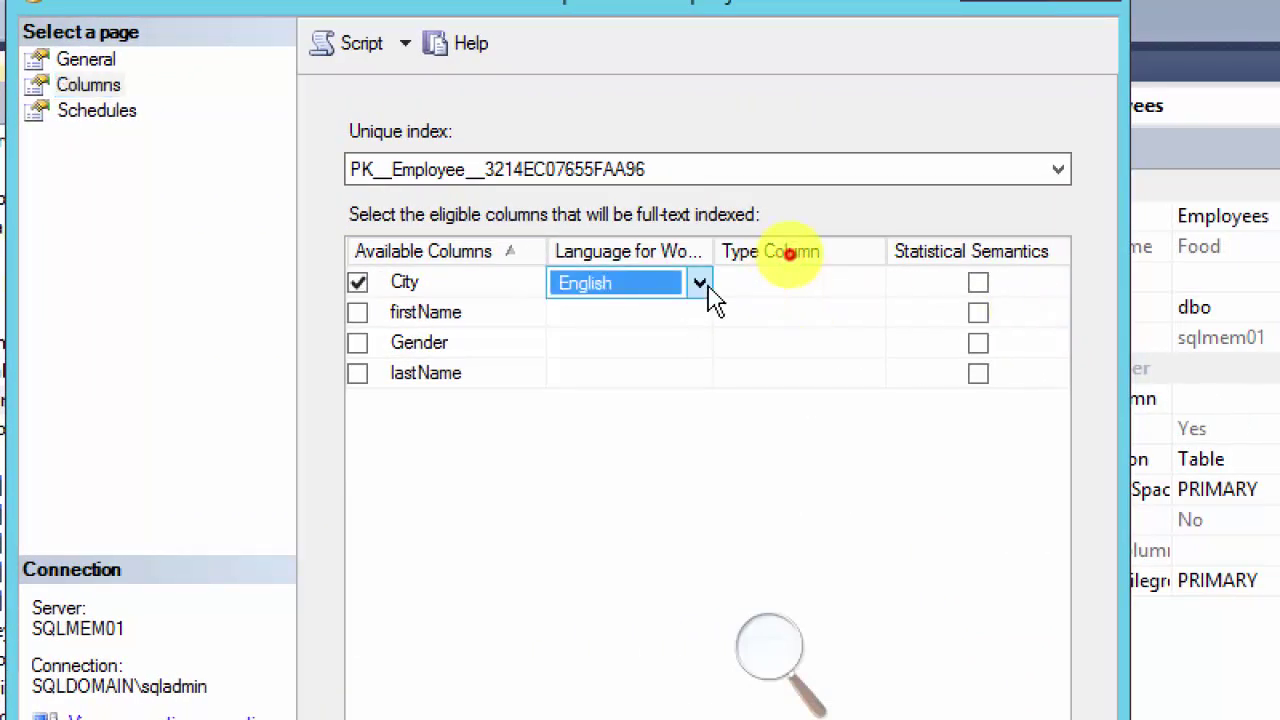
click(706, 288)
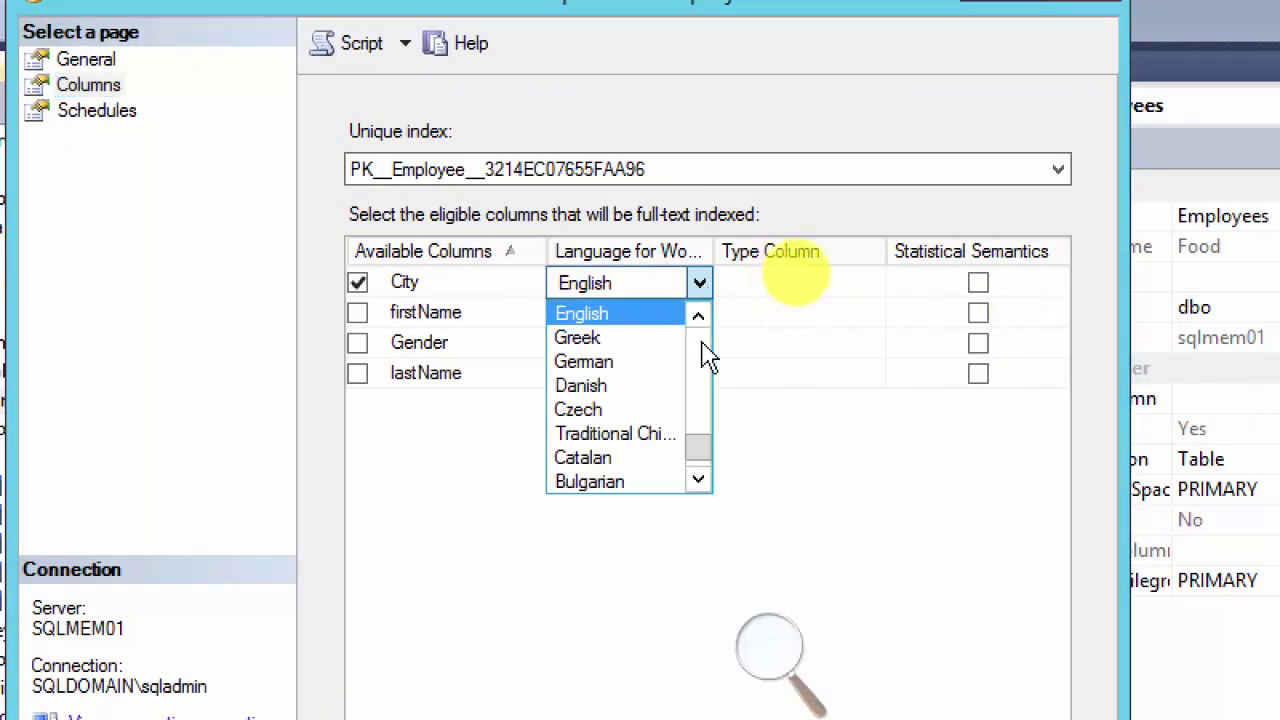
click(757, 314)
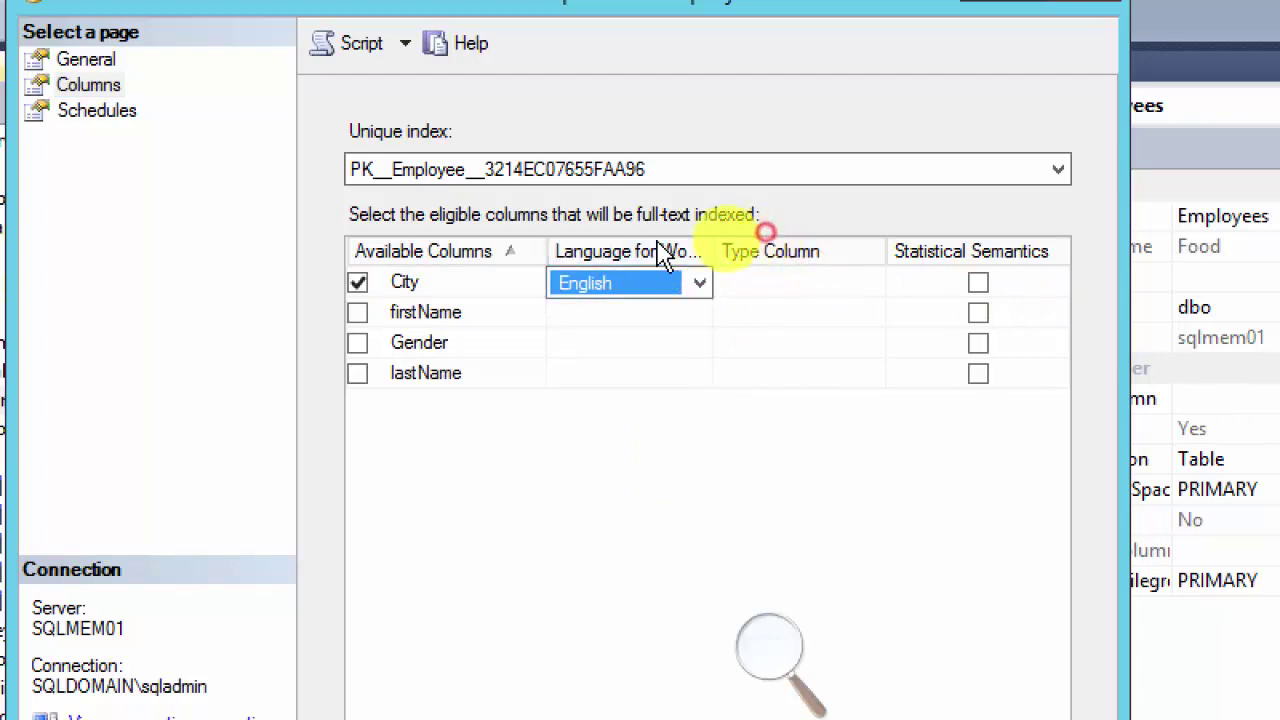
click(358, 282)
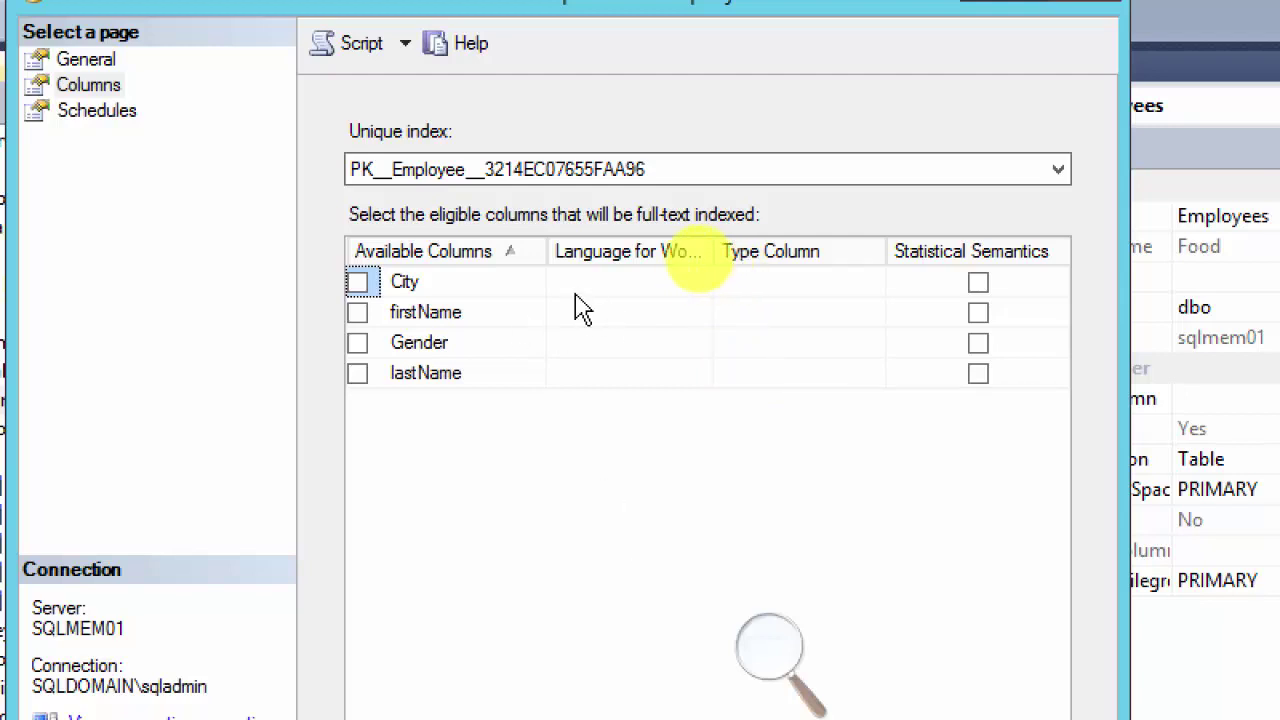
Step: Add firstName with English word breaker to the full-text index and confirm
click(357, 312)
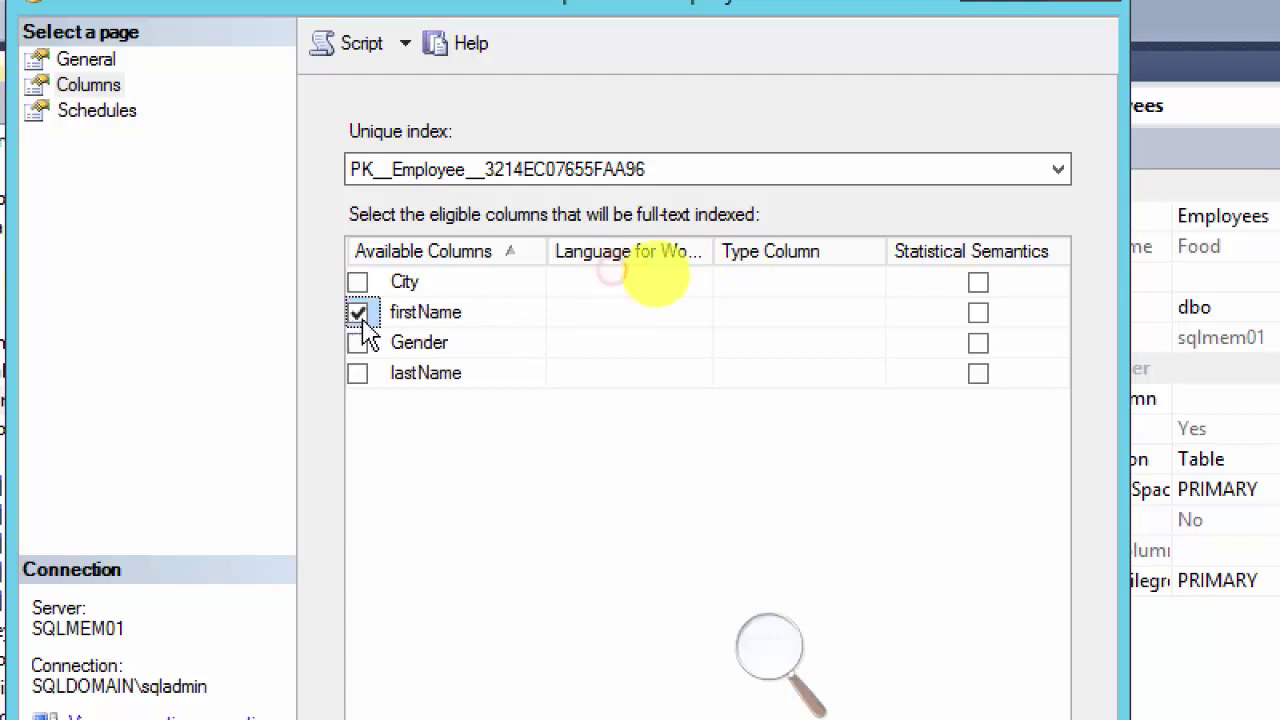
click(680, 316)
click(698, 314)
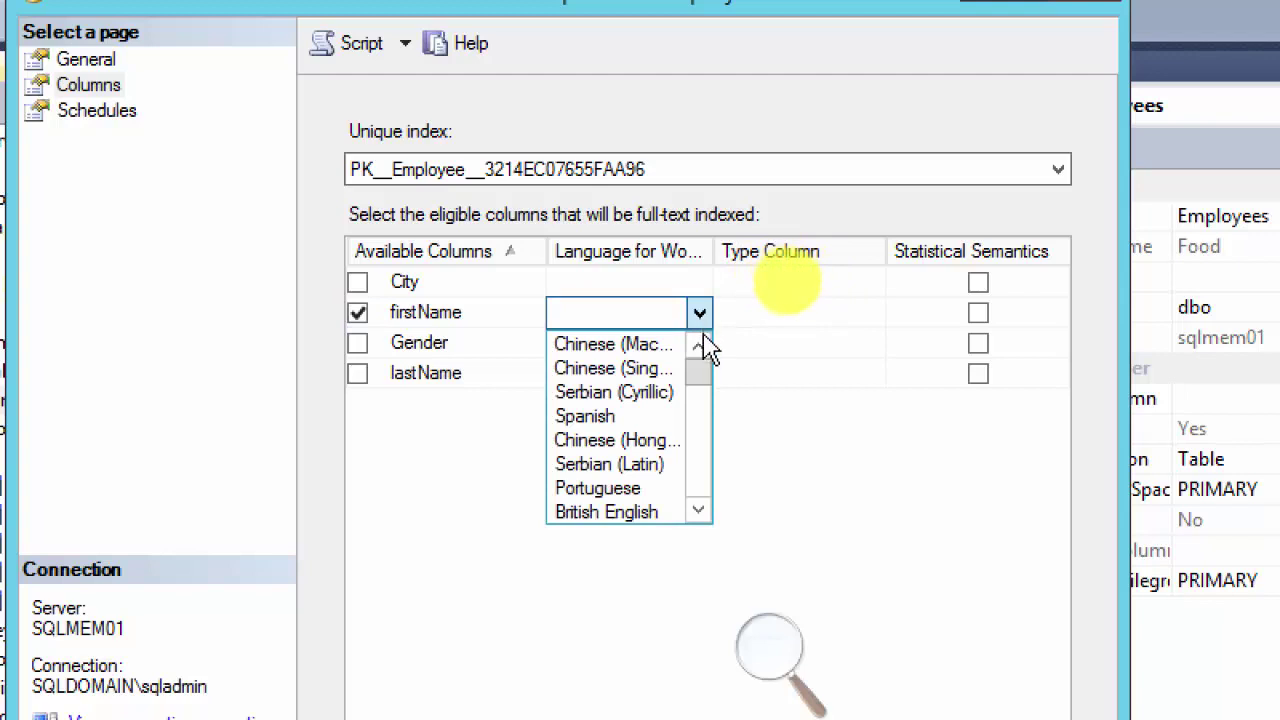
drag(700, 380, 711, 481)
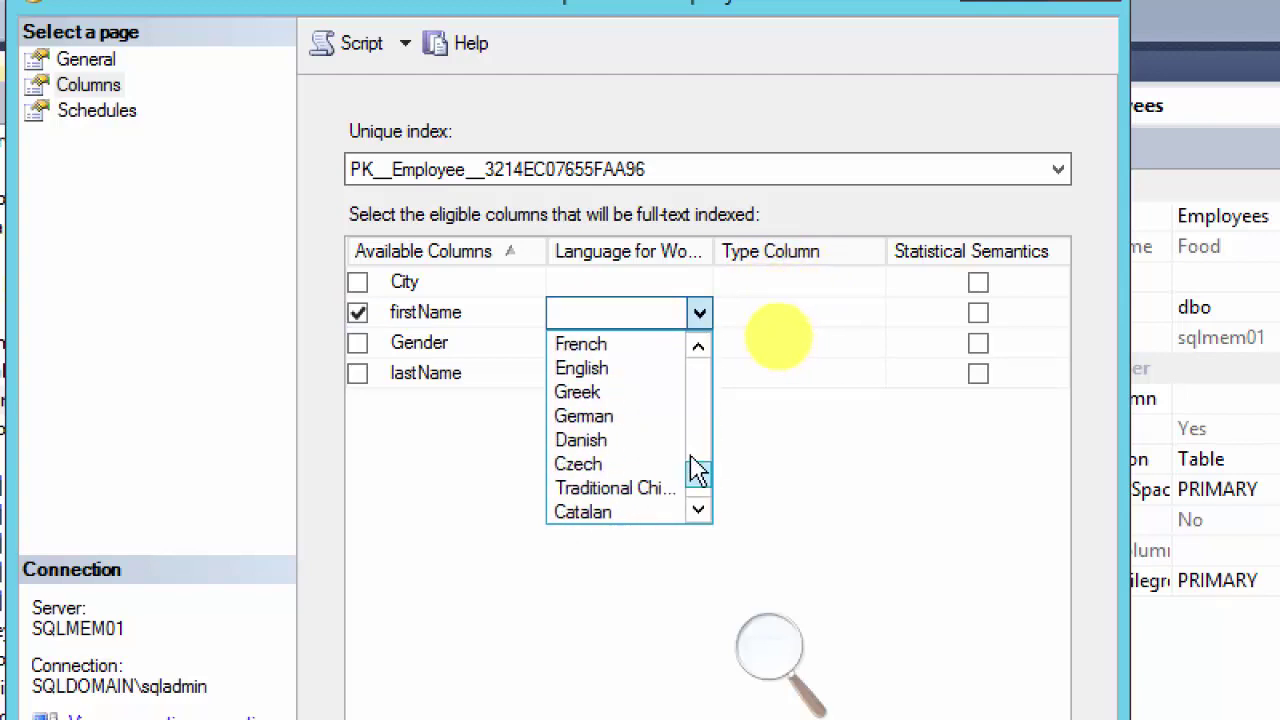
click(614, 369)
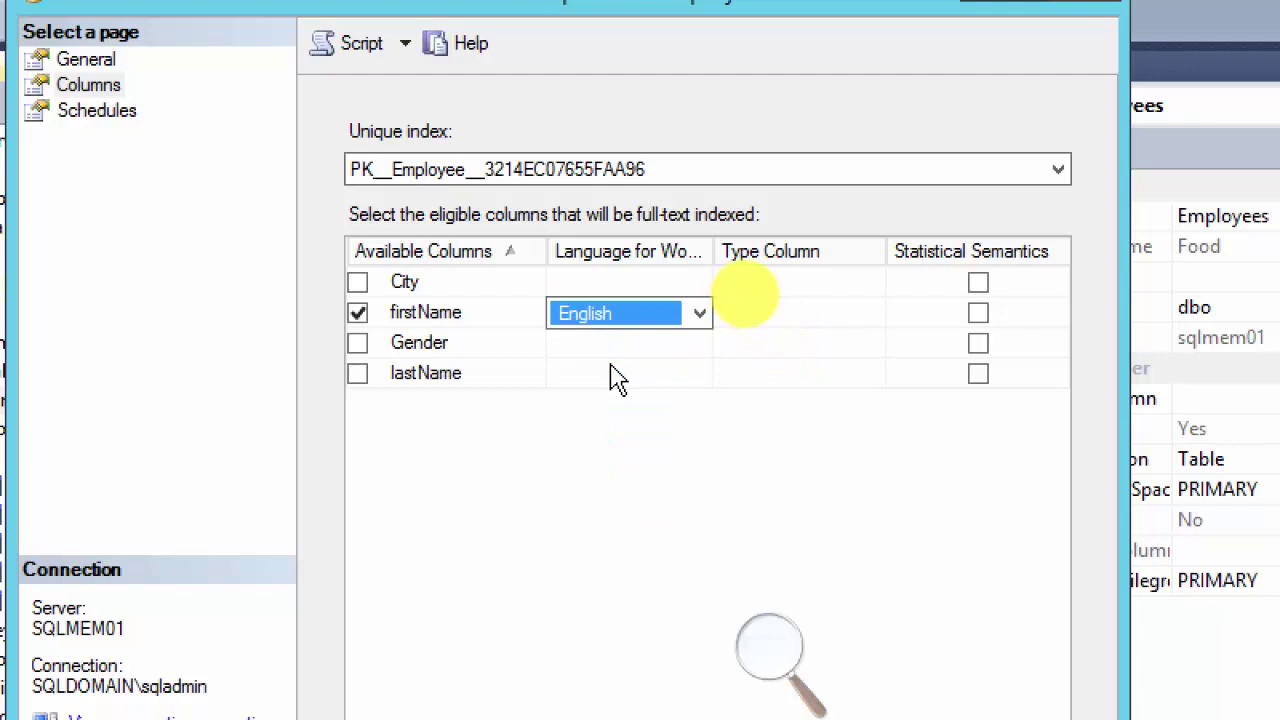
click(766, 350)
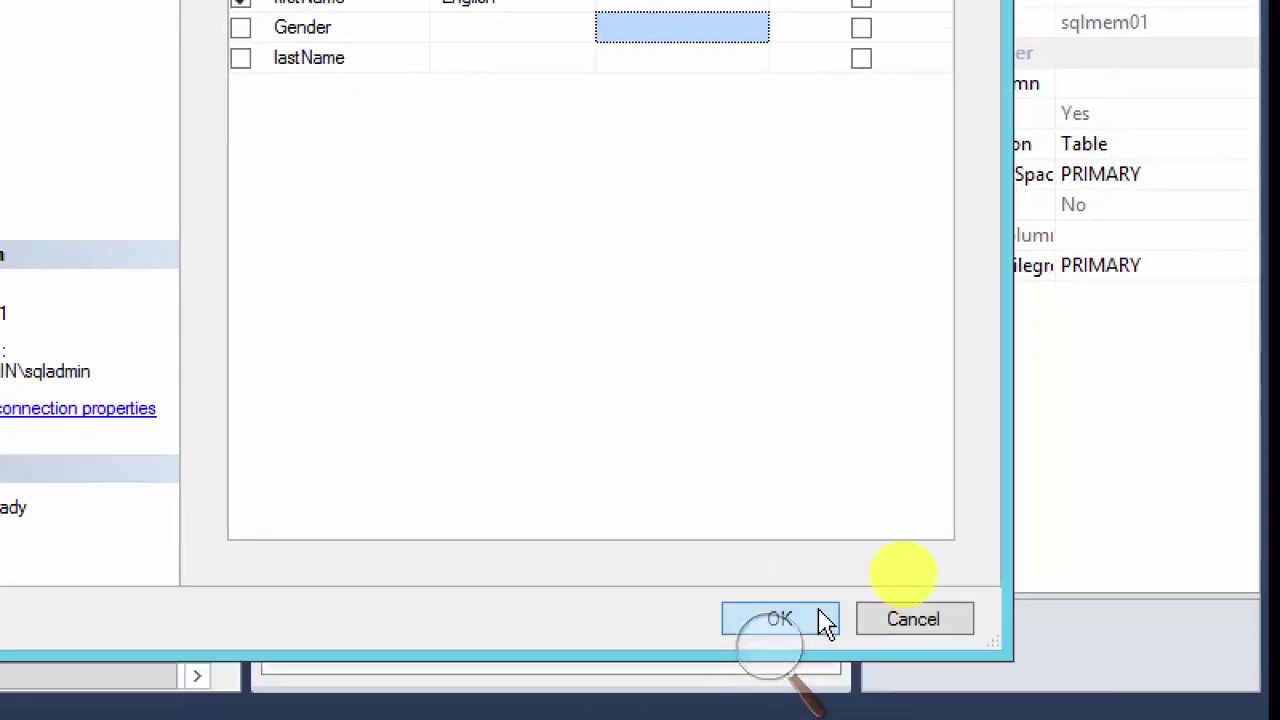
click(818, 620)
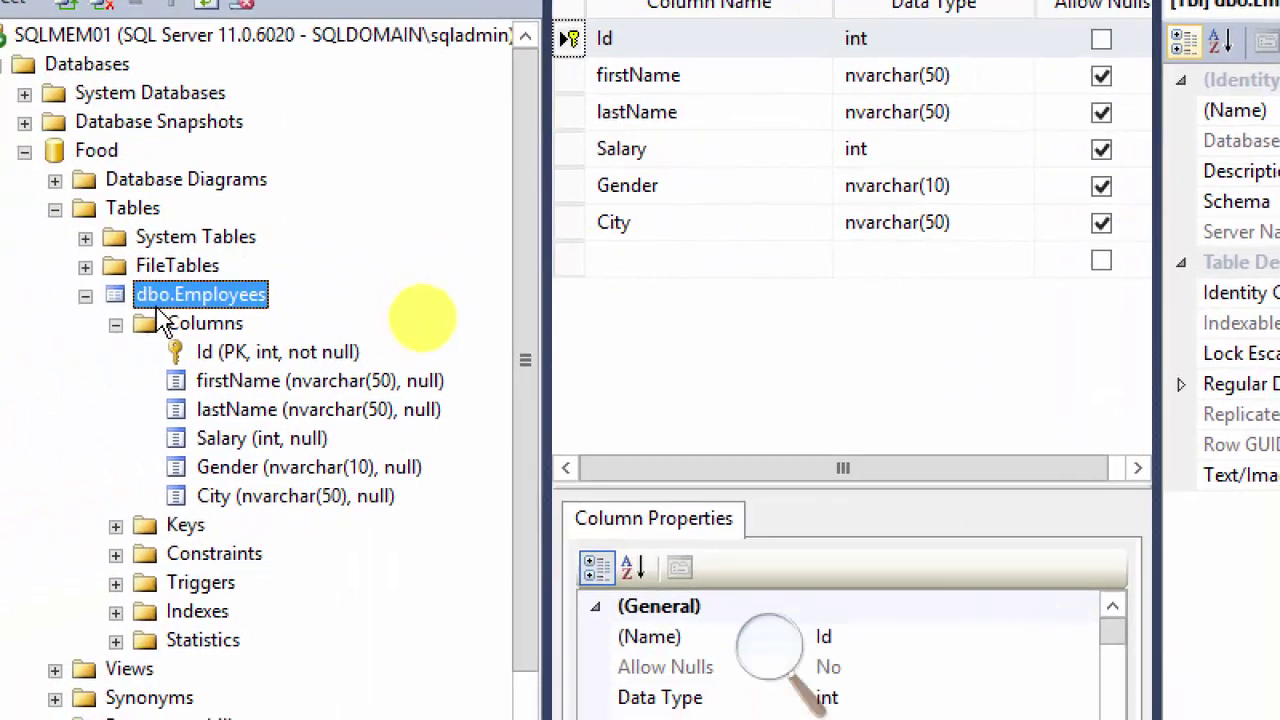
right_click(147, 321)
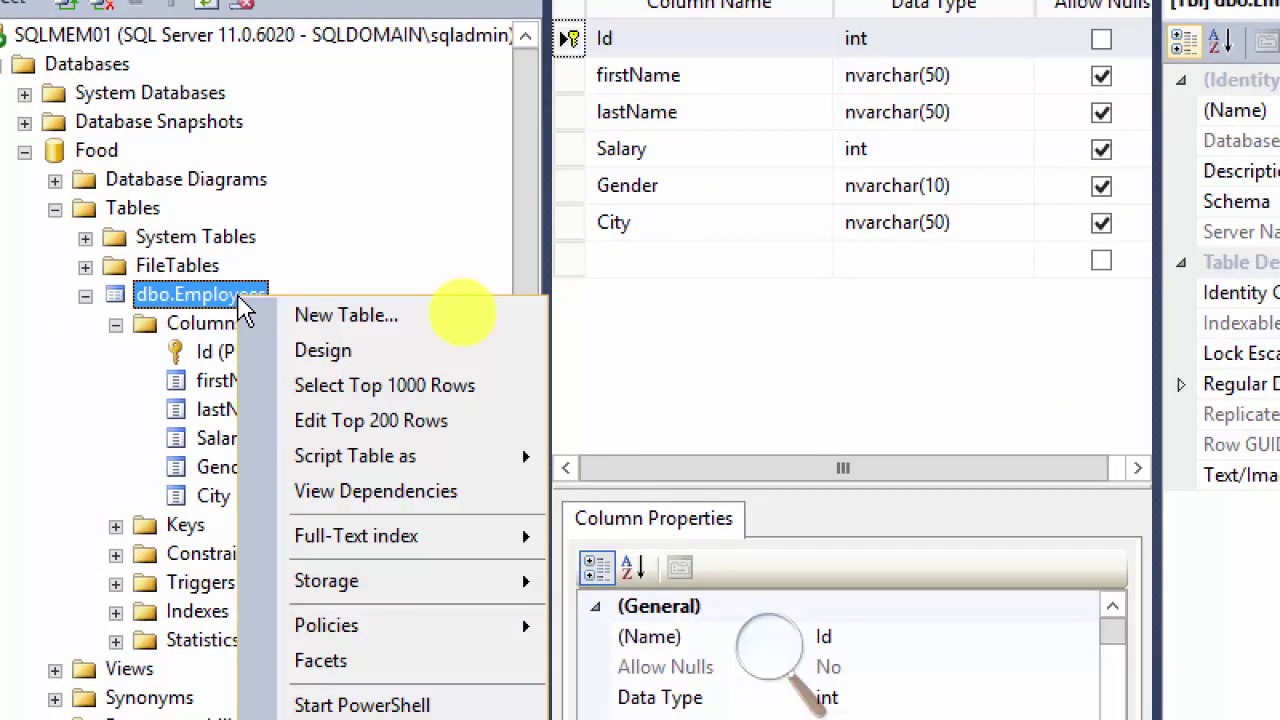
mouse_move(389, 546)
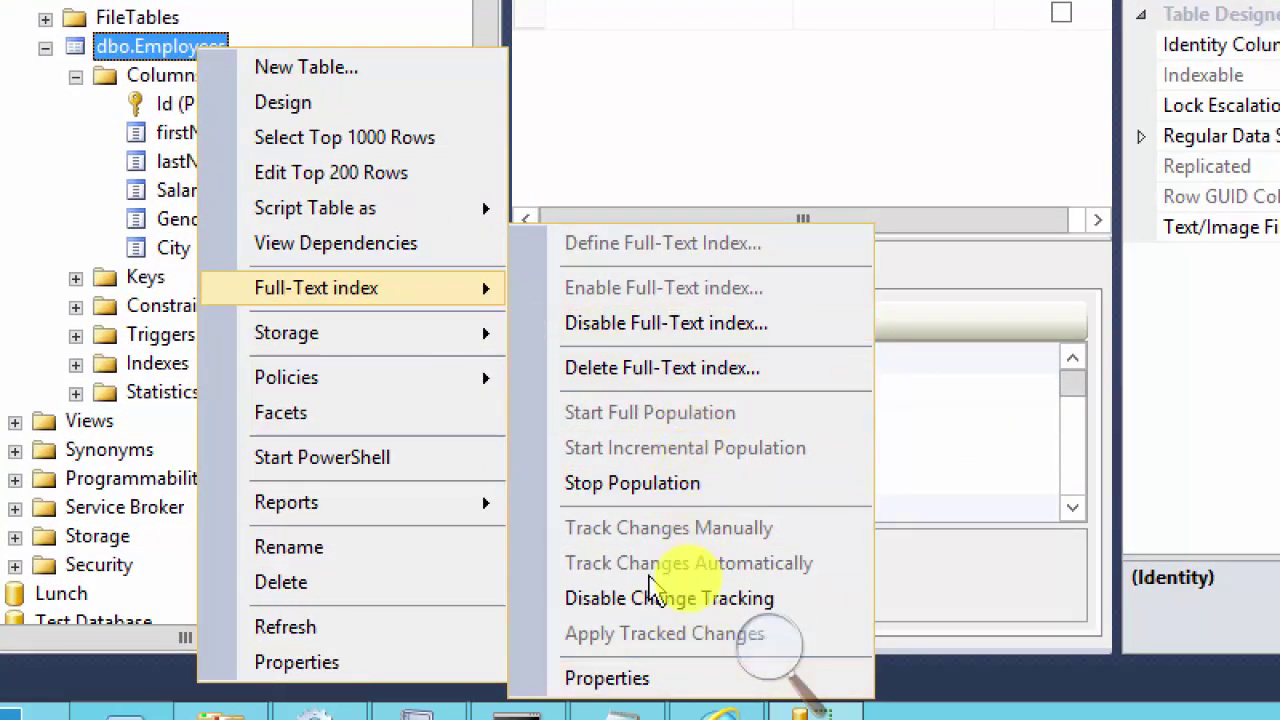
click(290, 102)
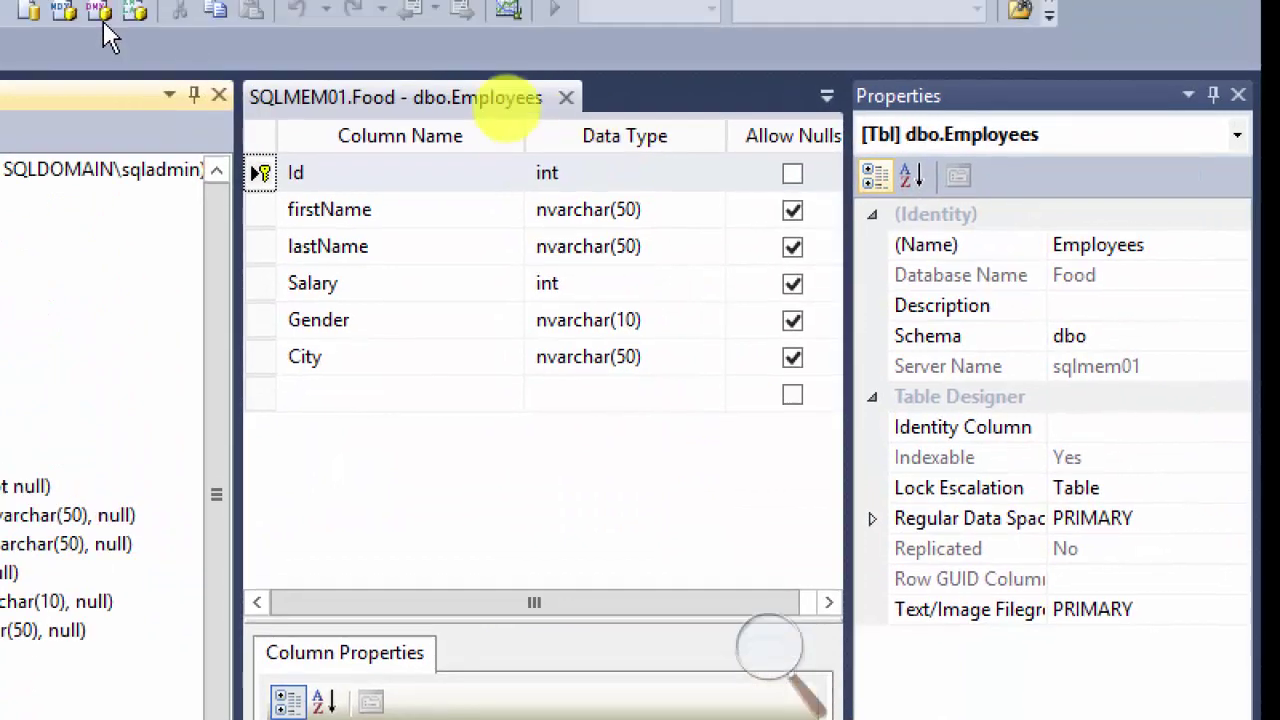
click(100, 85)
click(403, 309)
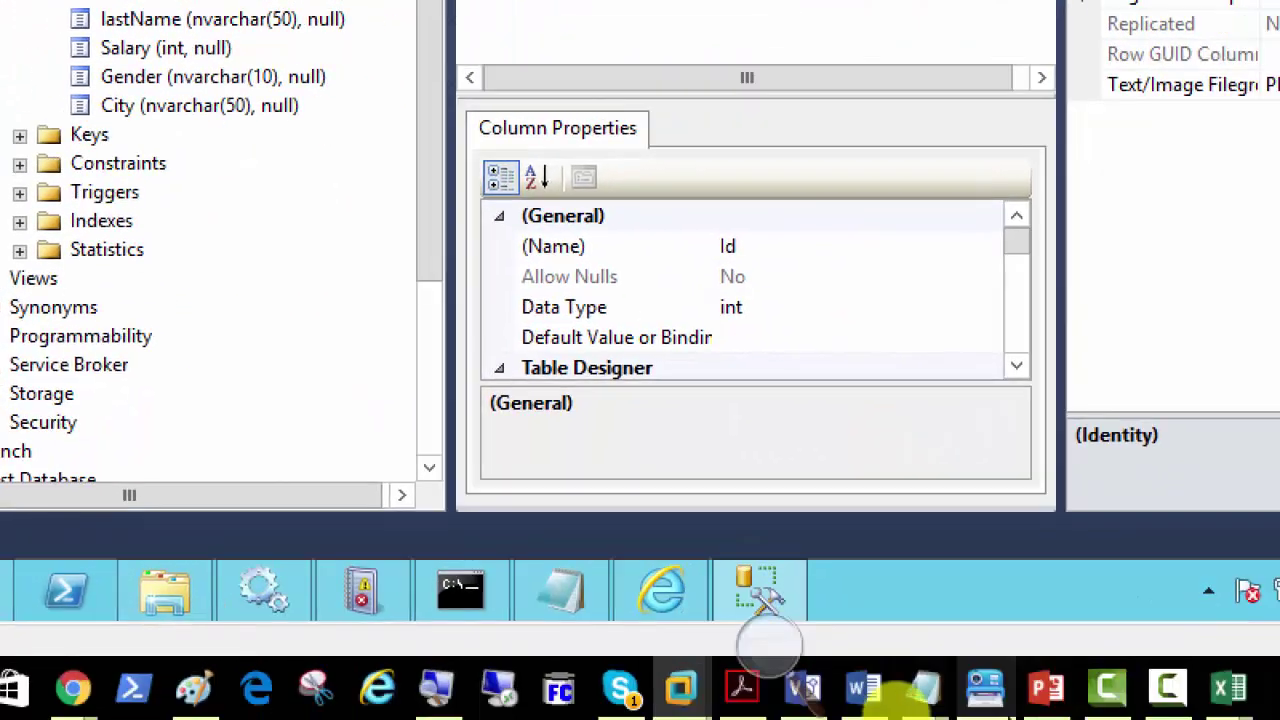
Step: Review PowerPoint slides 47 and 46 at 100% zoom, then switch to Day05-Screenshots
click(1045, 688)
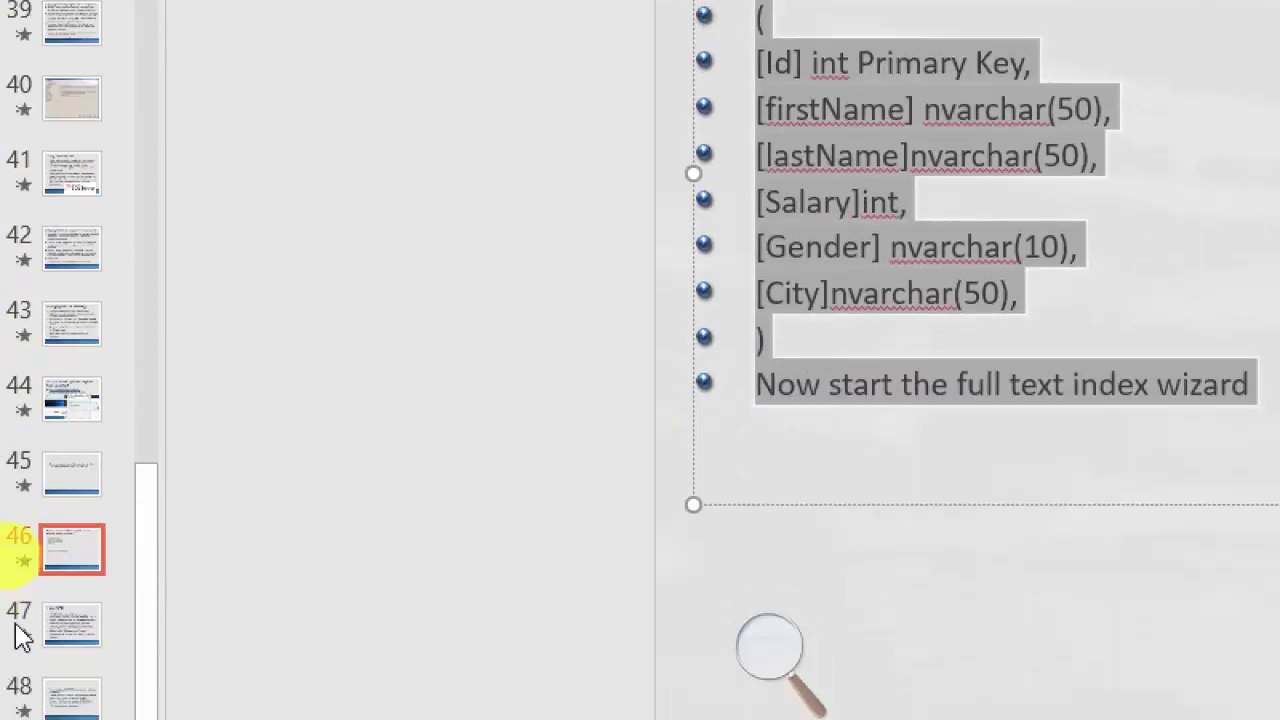
click(50, 630)
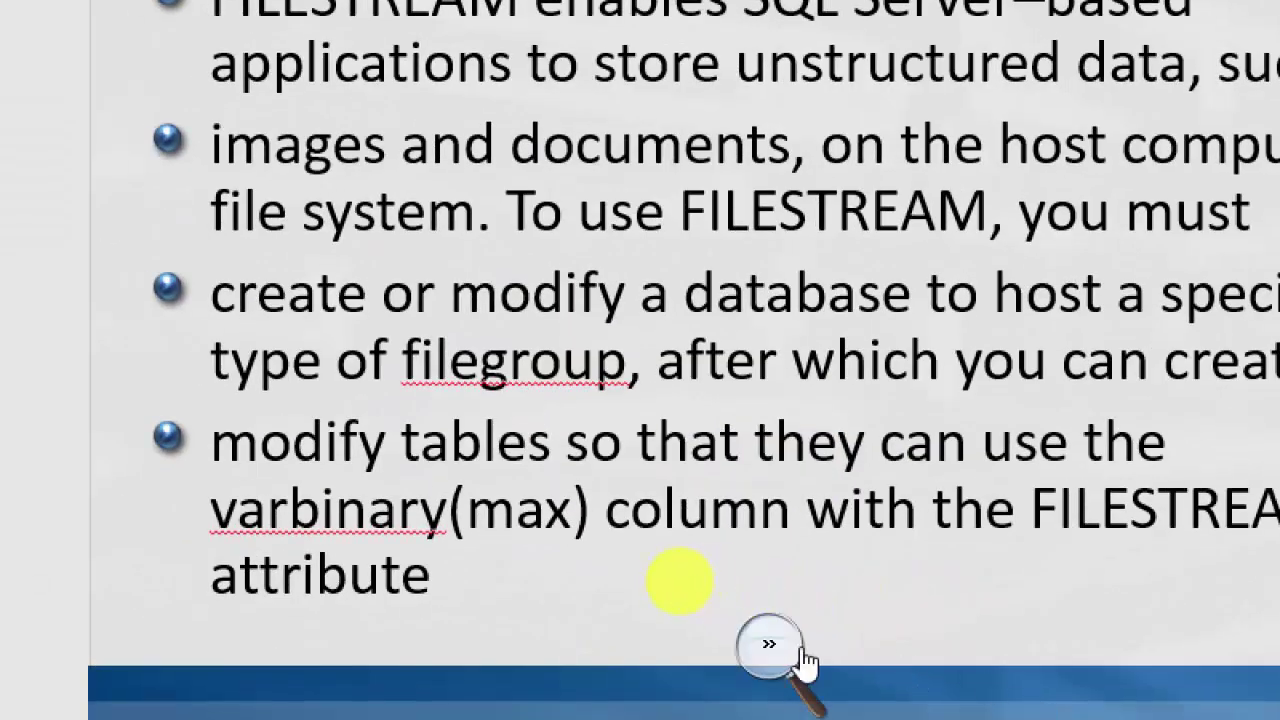
click(800, 647)
click(757, 665)
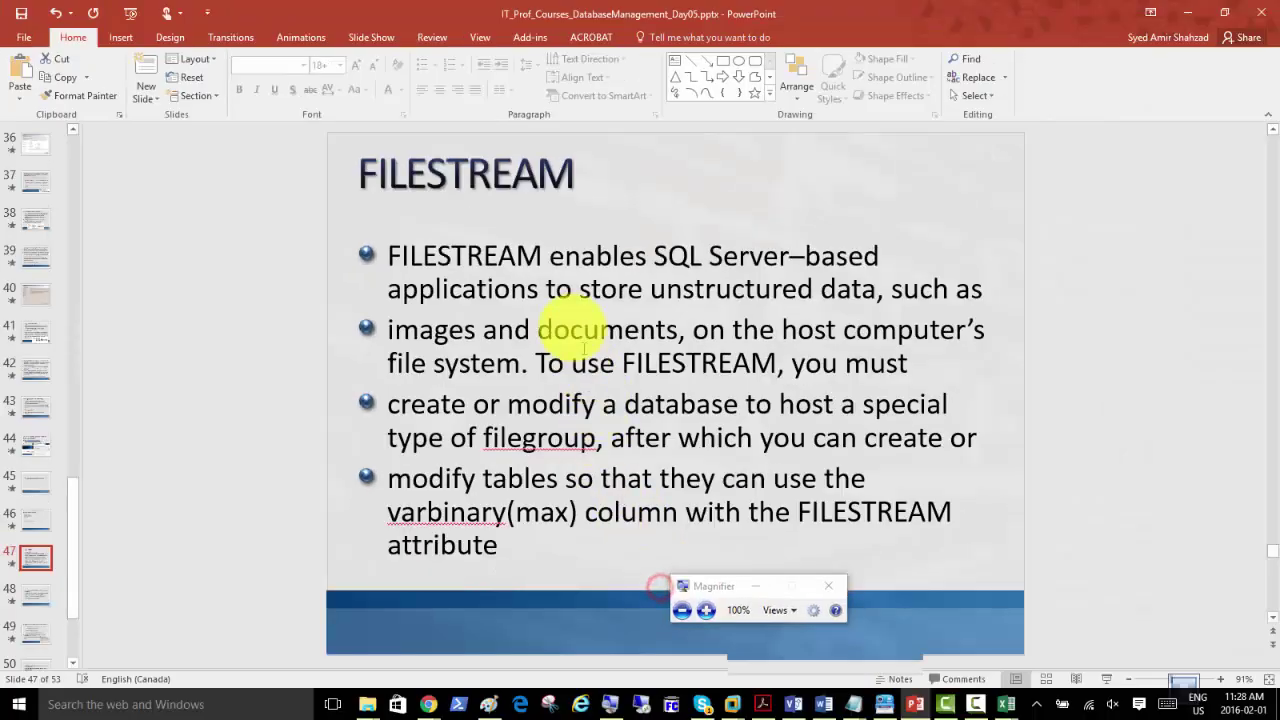
click(37, 518)
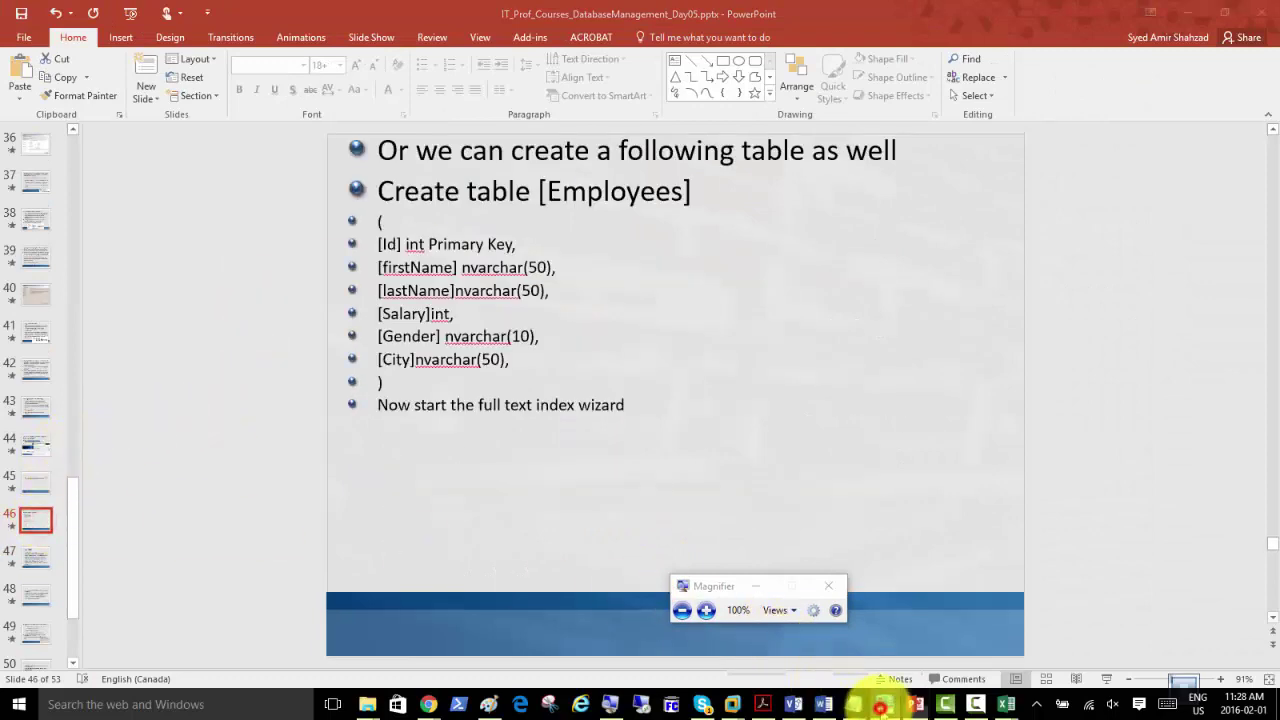
click(884, 704)
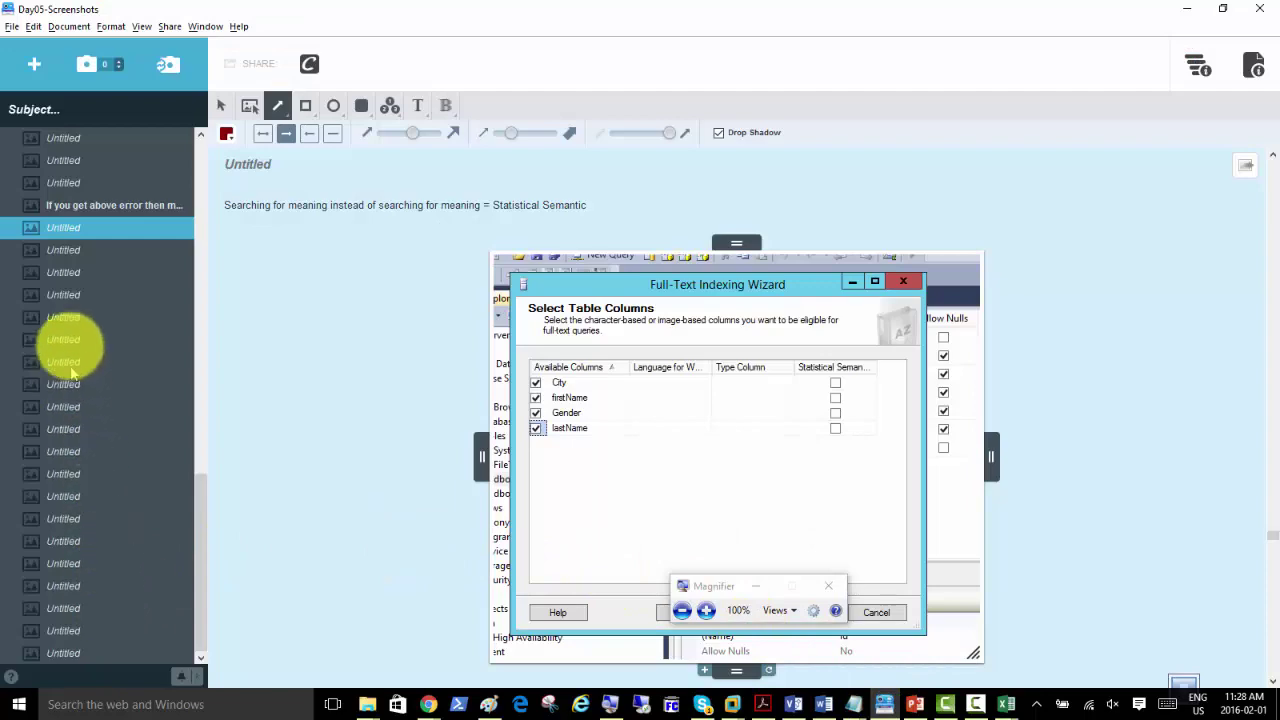
Step: Browse the Clarify wizard screenshots to Define Population Schedules, then bring the Word SQL notes forward
click(58, 274)
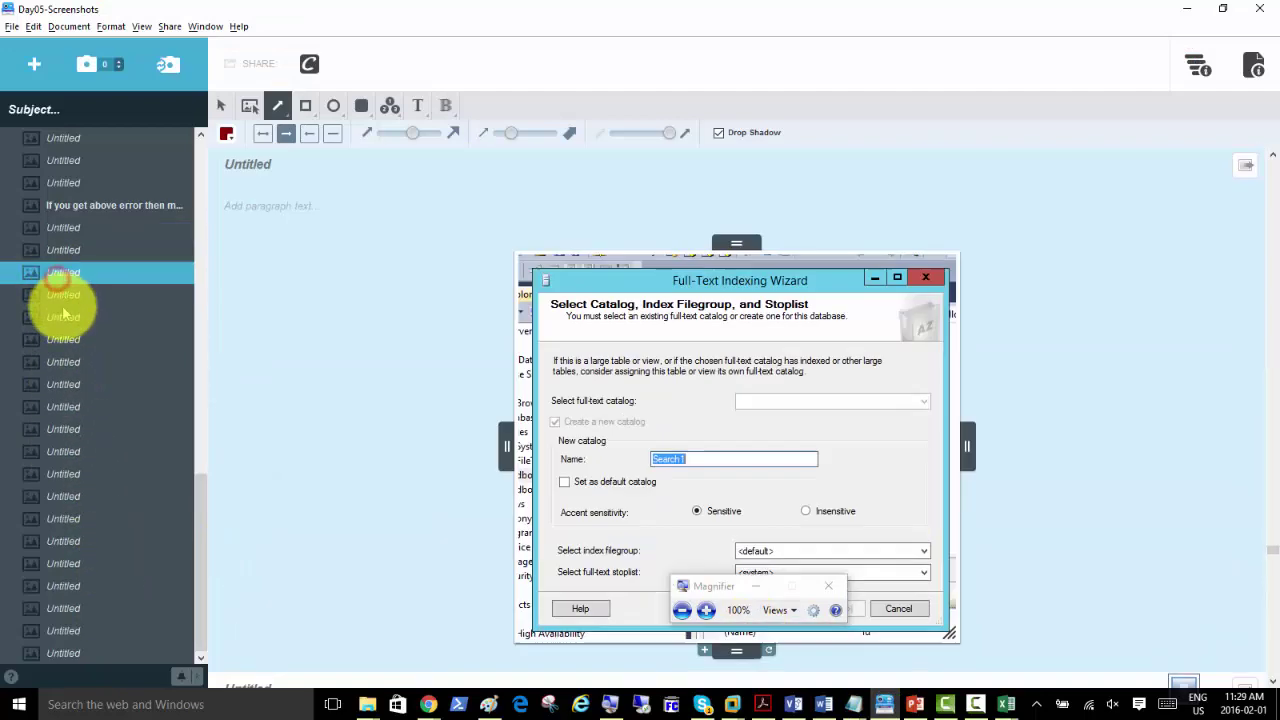
click(60, 318)
click(55, 383)
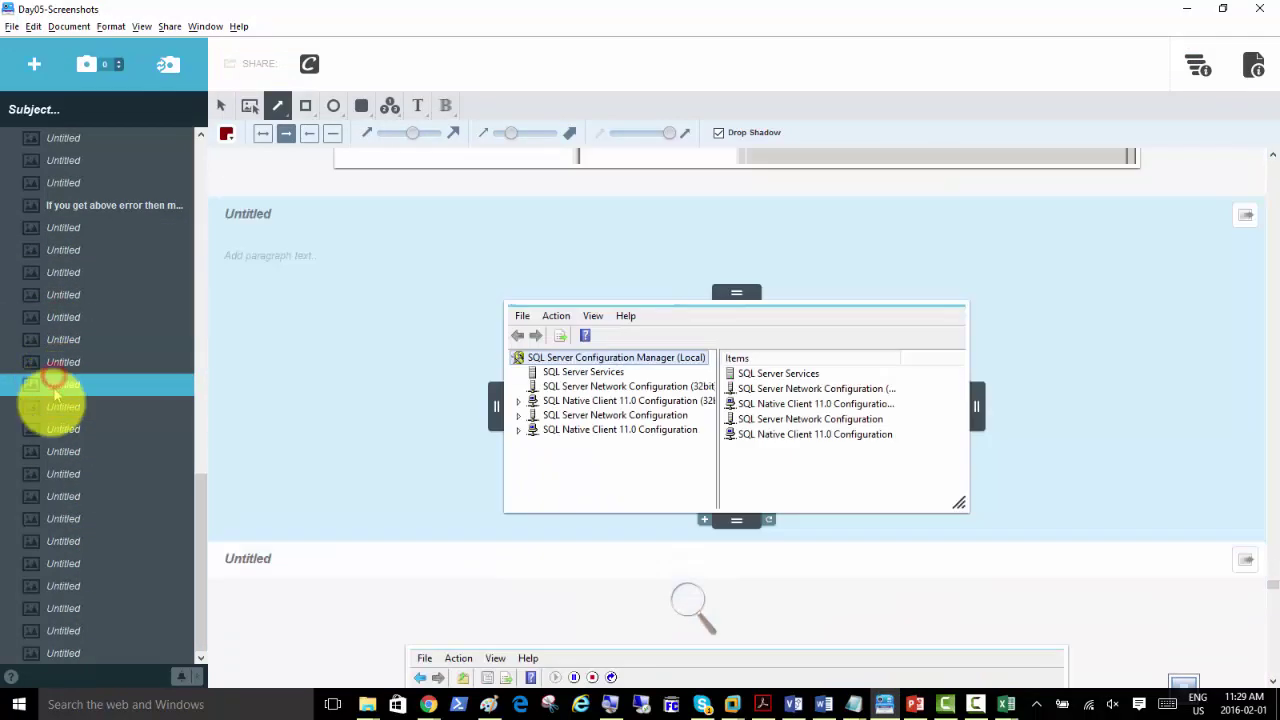
key(Up)
key(Up)
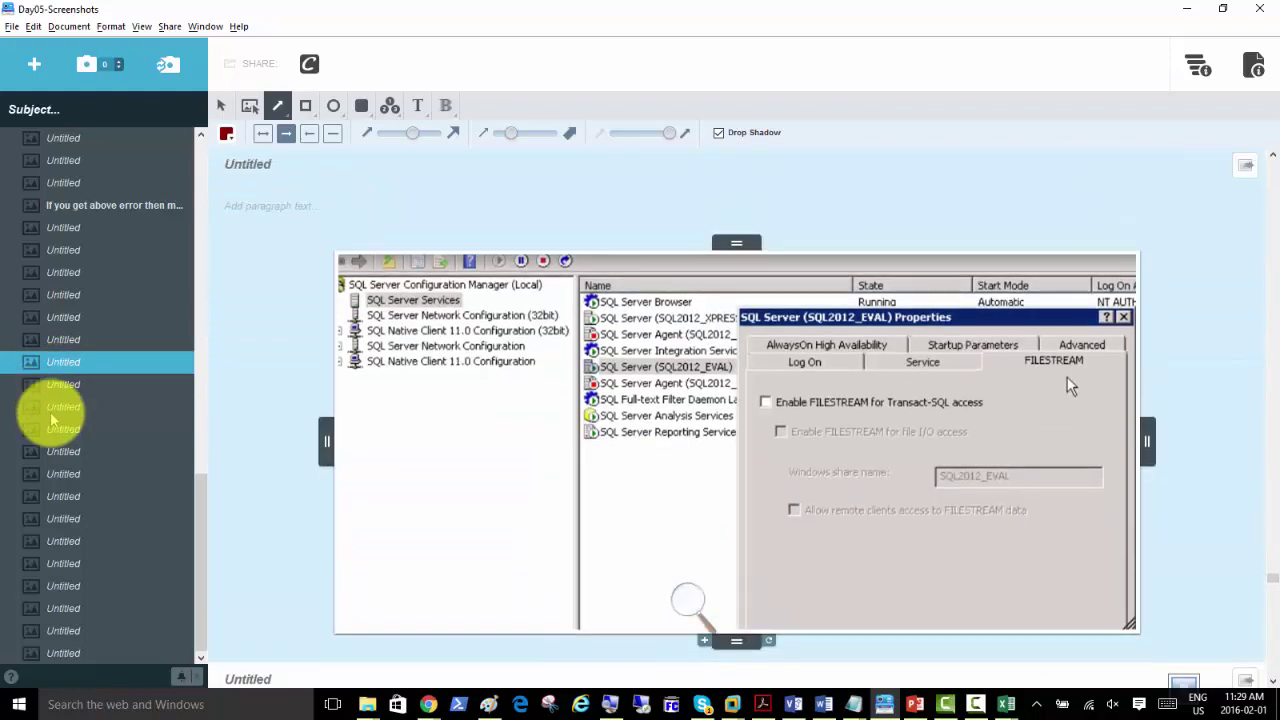
key(Up)
key(Up)
key(Down)
key(Down)
key(Up)
key(Up)
key(Up)
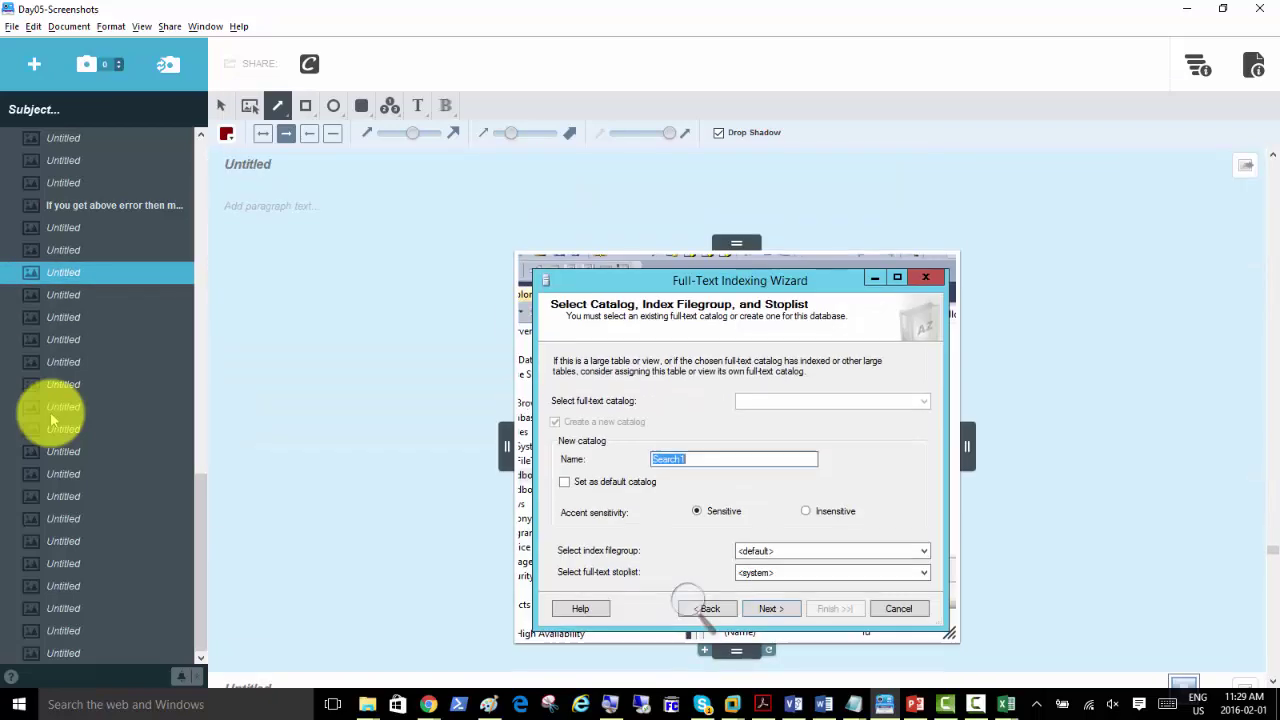
key(Down)
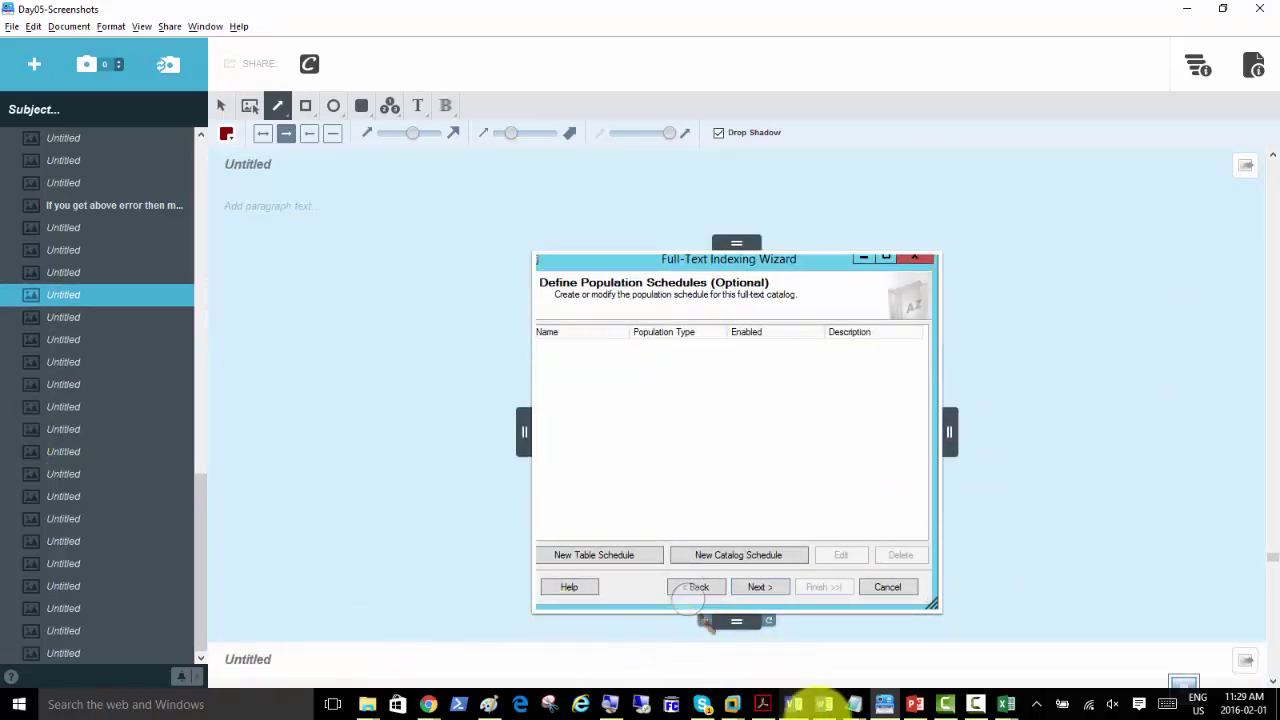
click(823, 705)
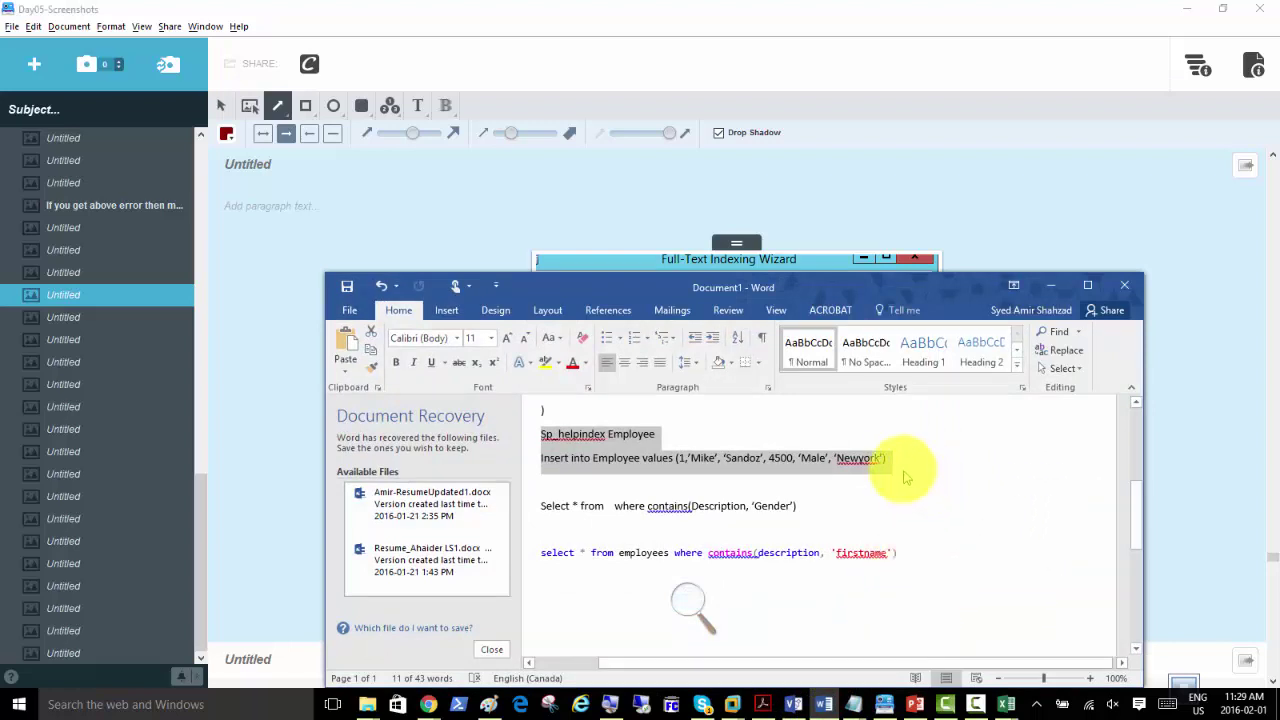
Step: Select the Insert into Employee line in the Word notes
drag(885, 462, 695, 467)
click(695, 467)
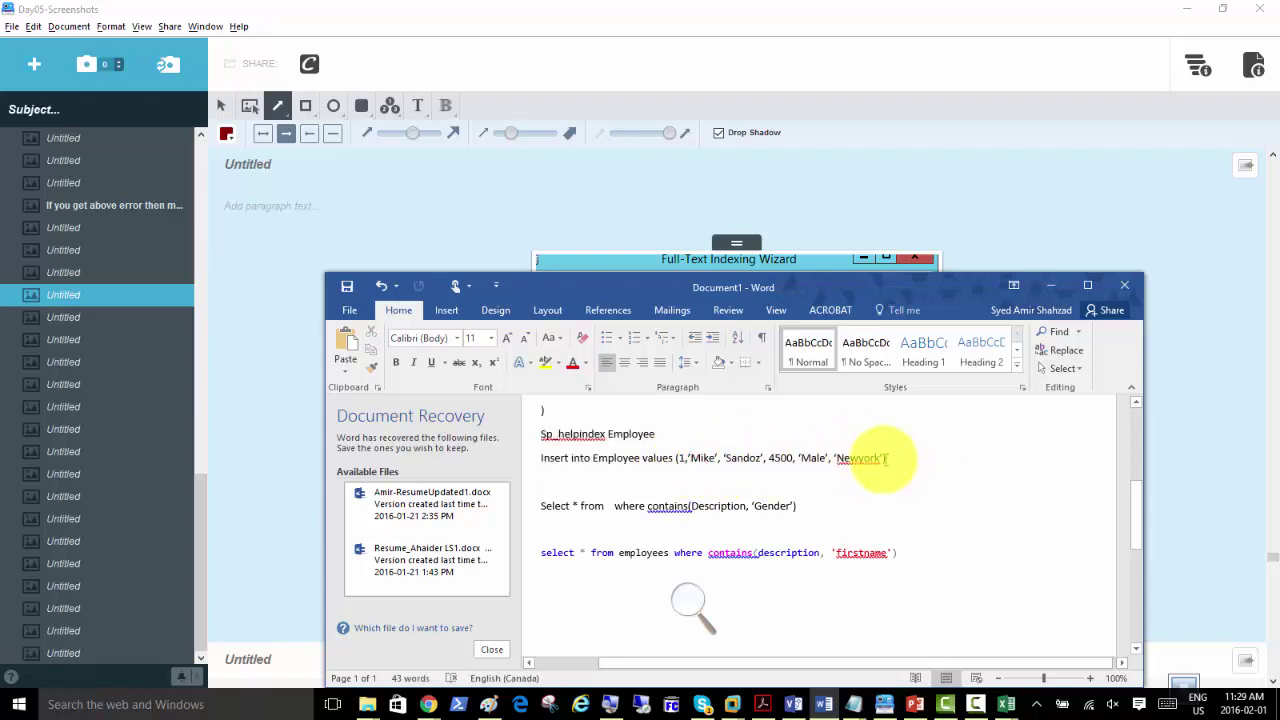
drag(885, 458, 557, 457)
right_click(557, 457)
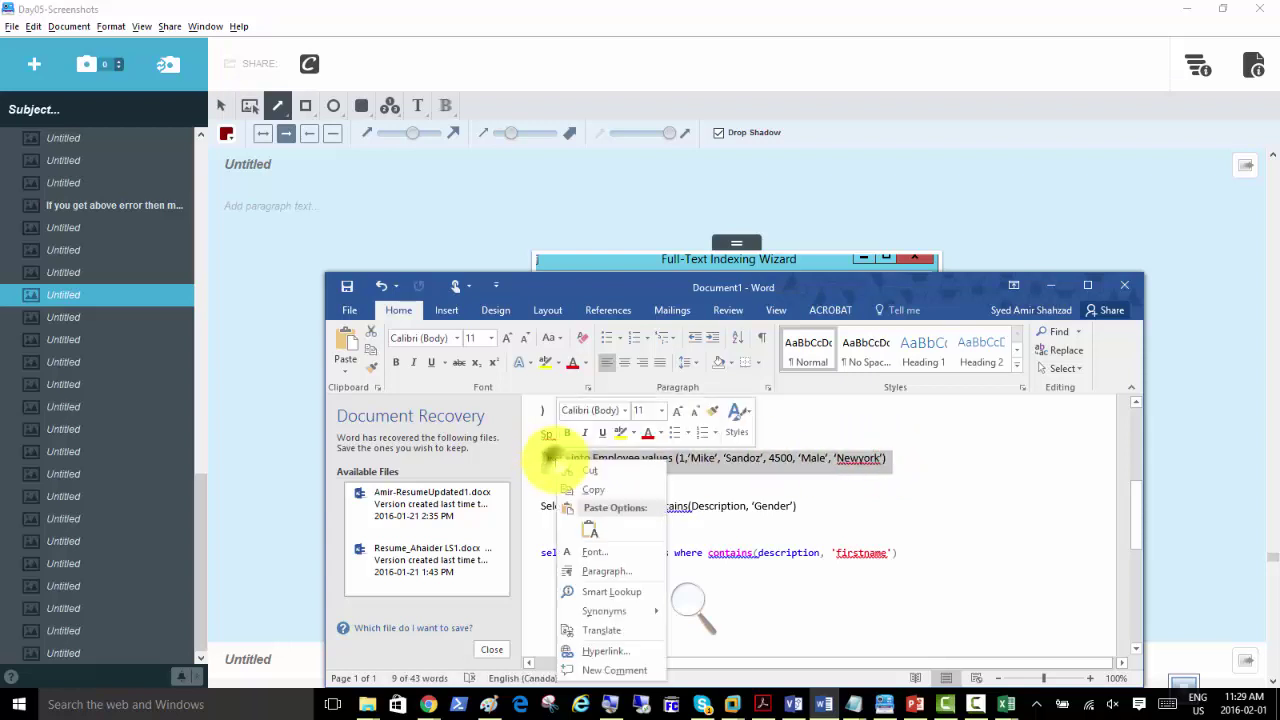
click(583, 483)
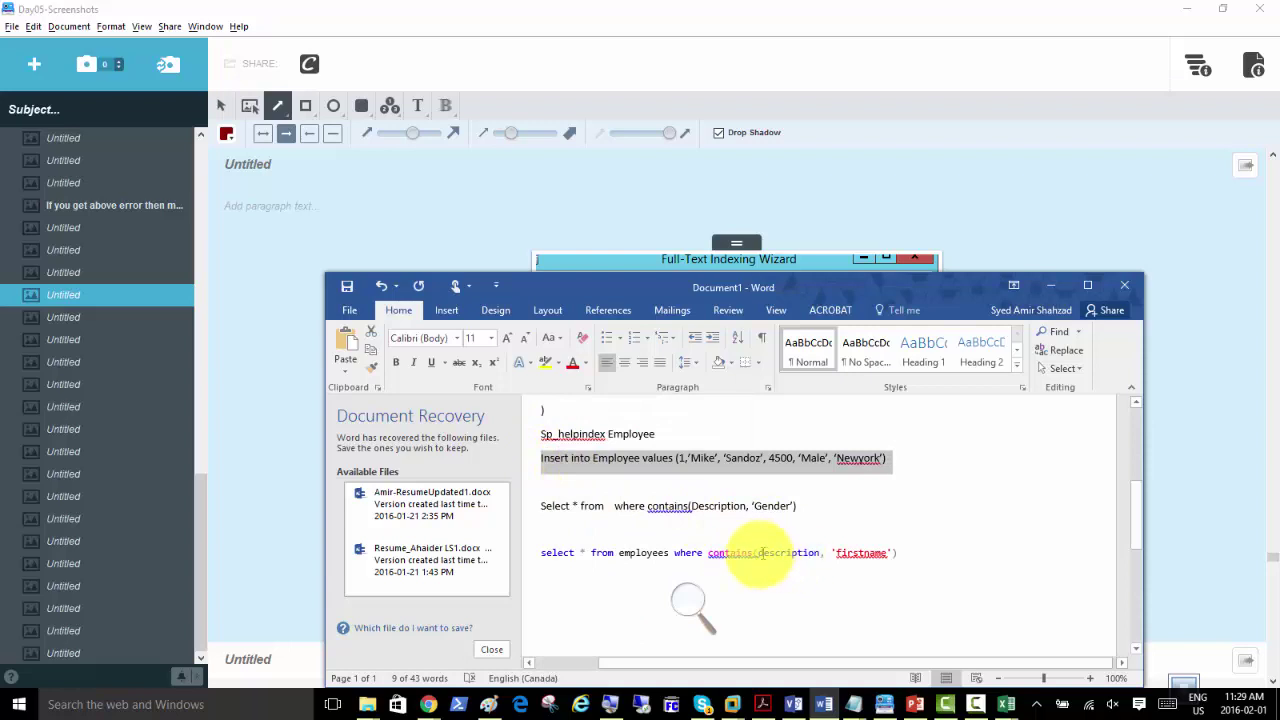
Step: Copy the lines from Sp_helpindex Employee through the contains query on firstname
click(901, 552)
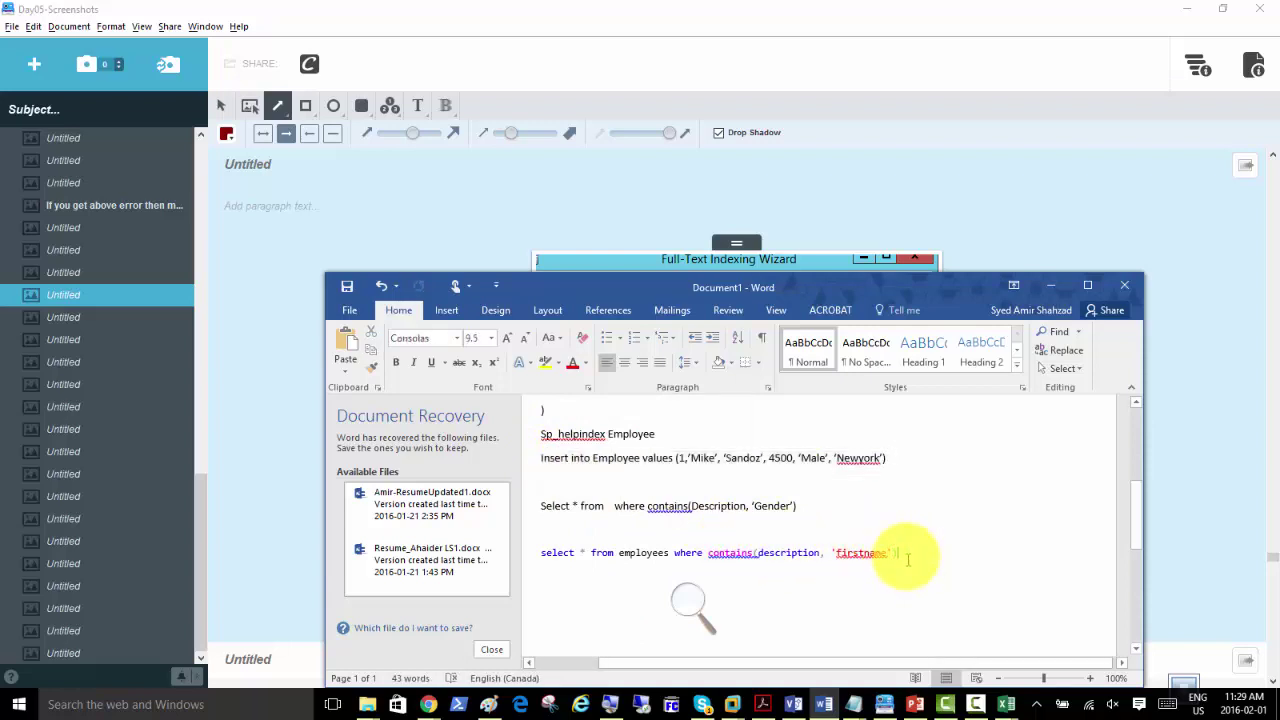
drag(900, 552, 548, 440)
right_click(548, 445)
click(590, 474)
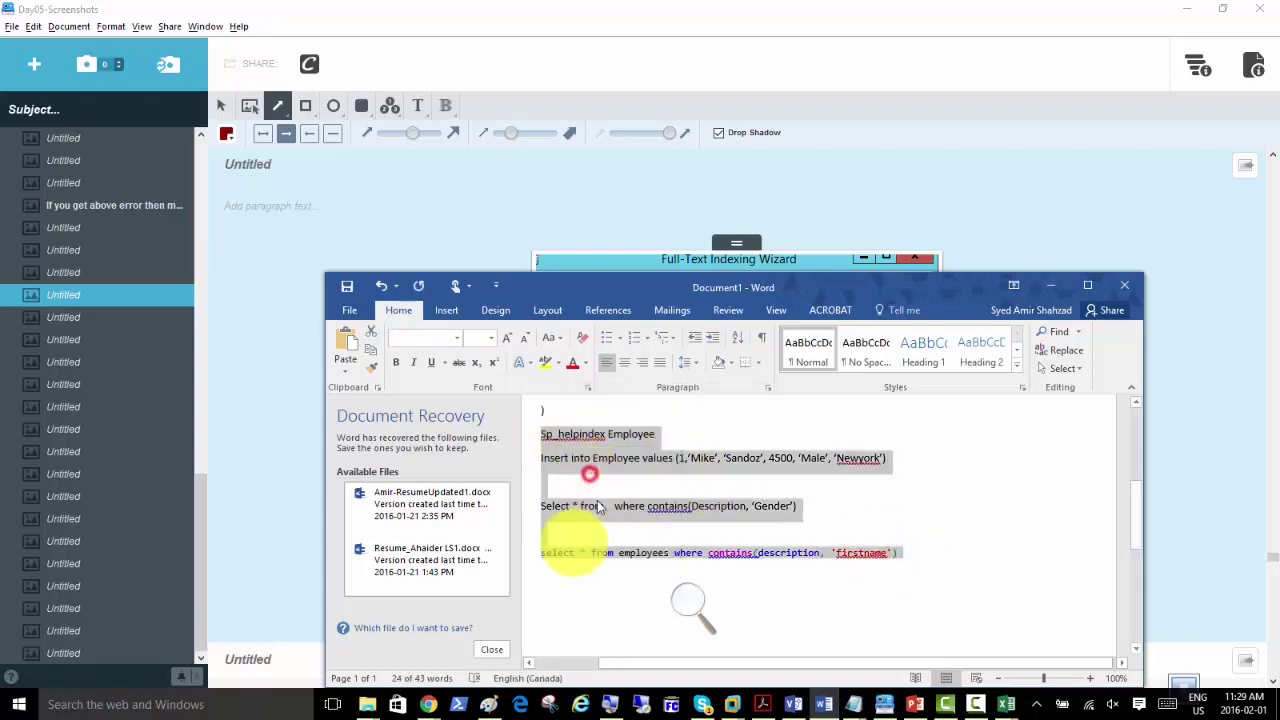
click(426, 703)
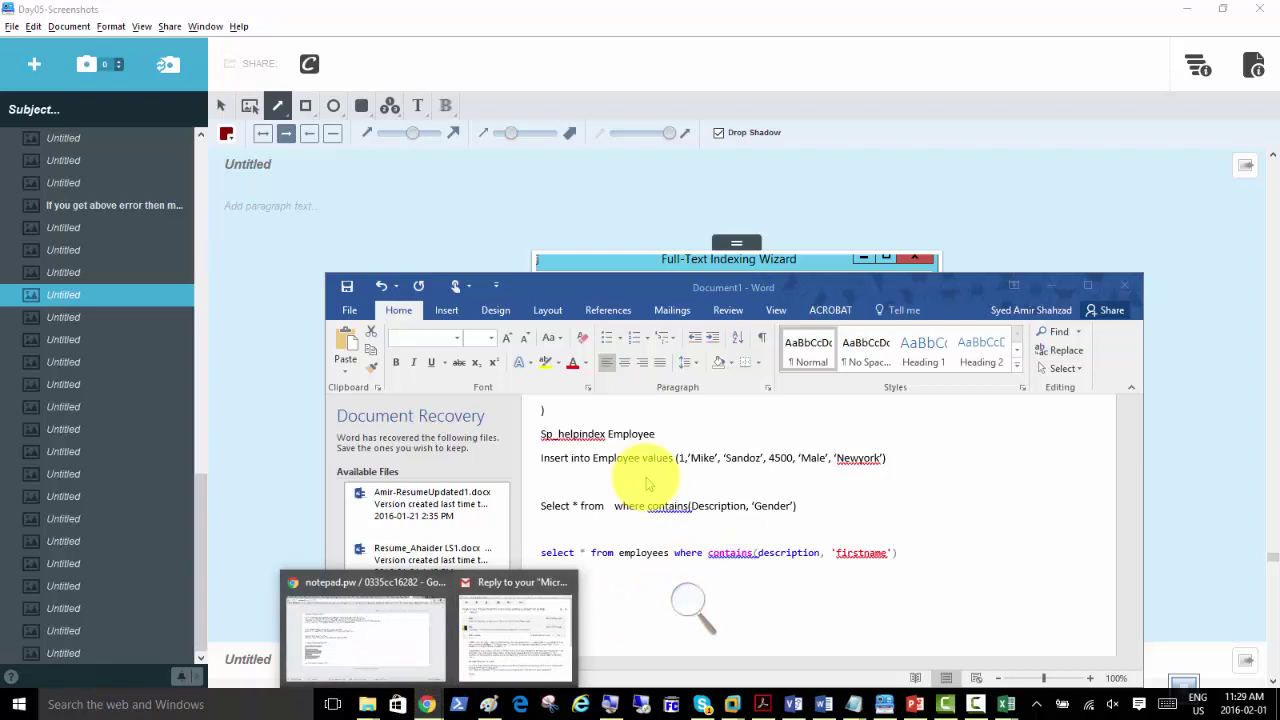
Step: In notepad.pw, add a note below the wizard line and paste the Sp_helpindex, Insert and contains queries
click(400, 629)
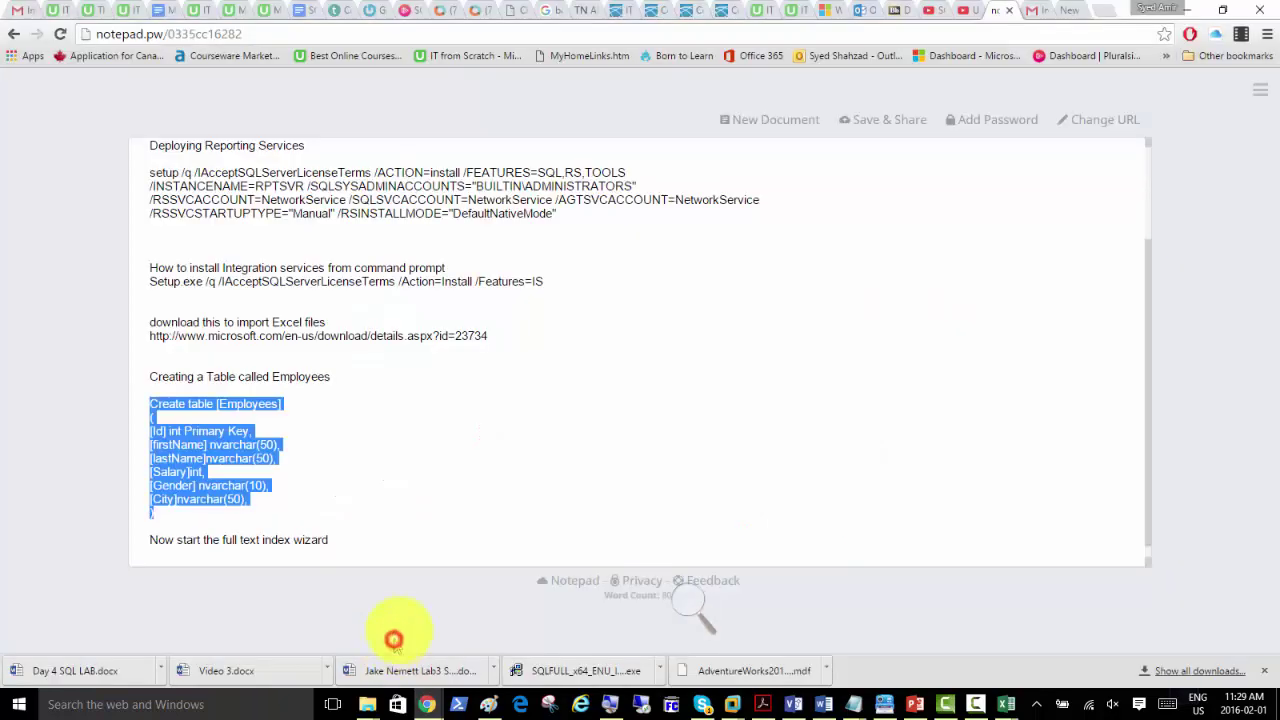
click(353, 544)
key(Return)
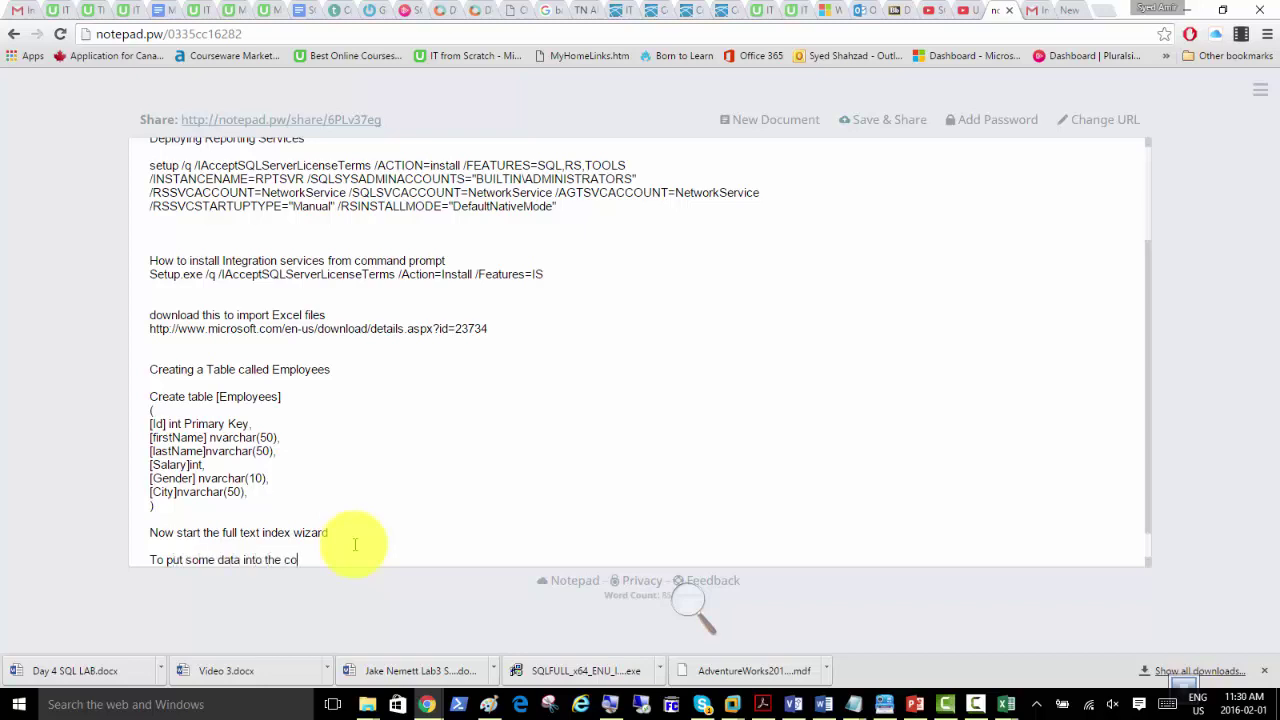
key(Return)
key(Return)
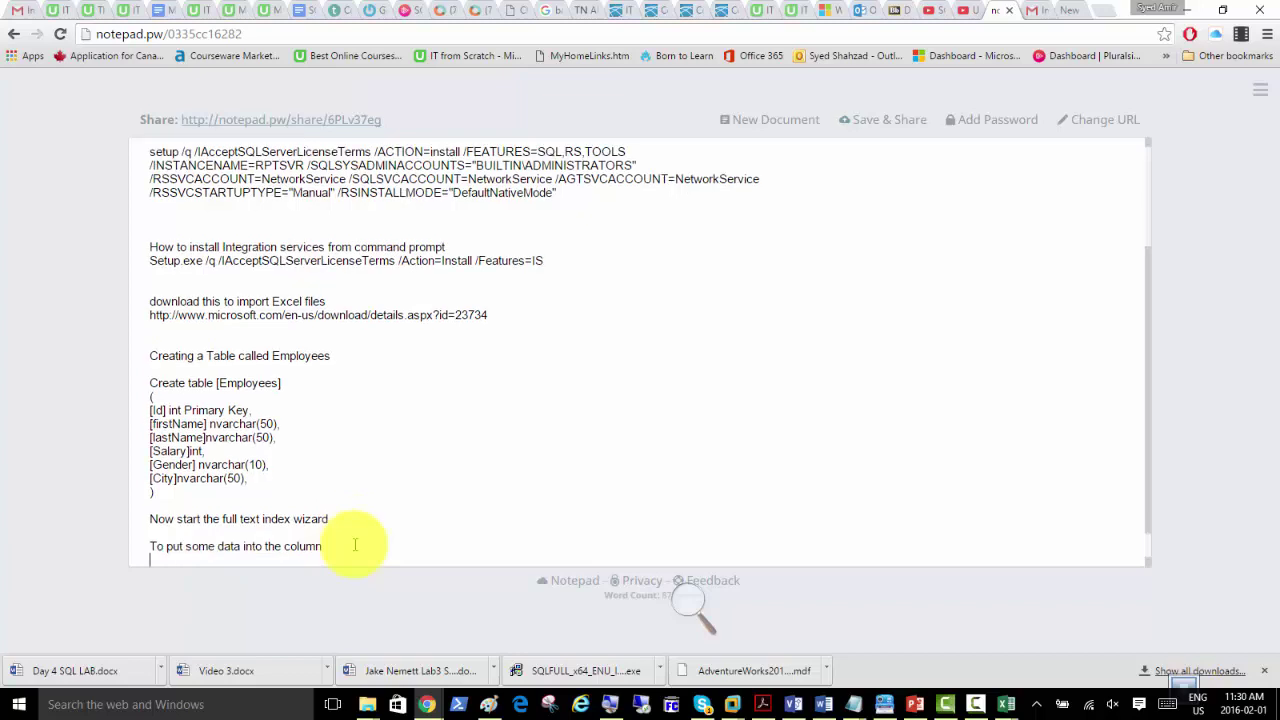
key(ctrl+v)
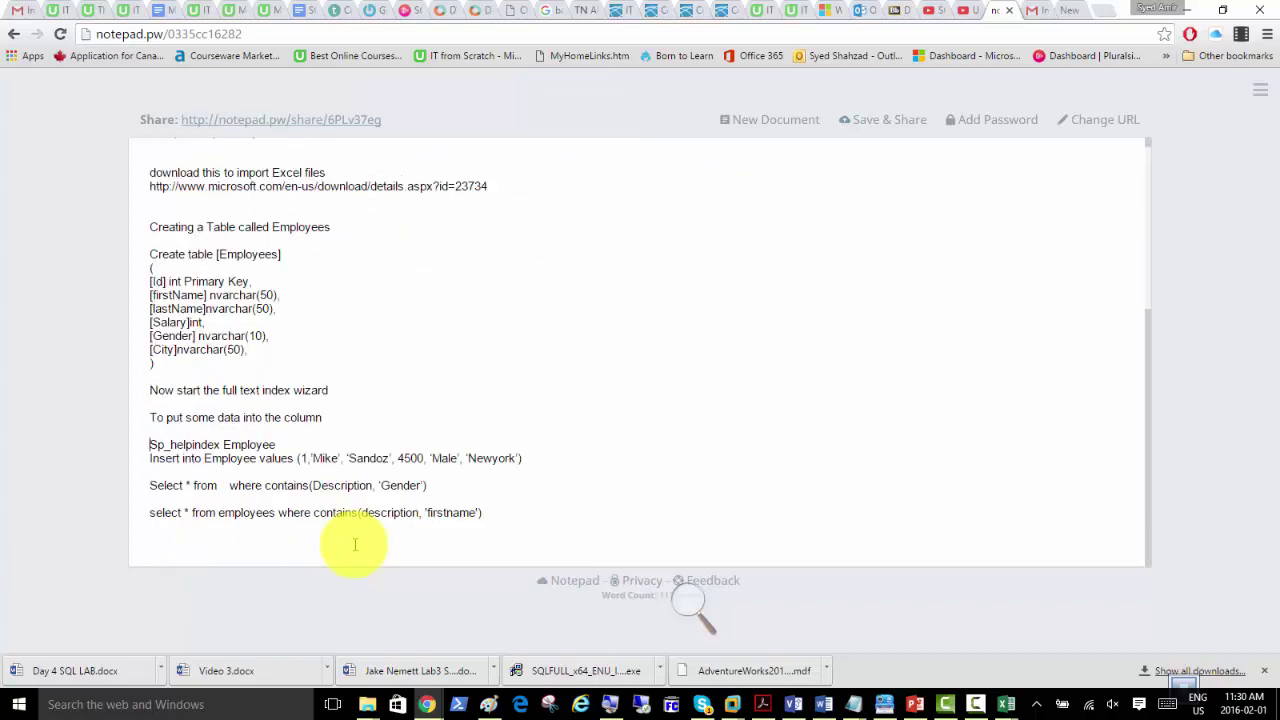
key(Return)
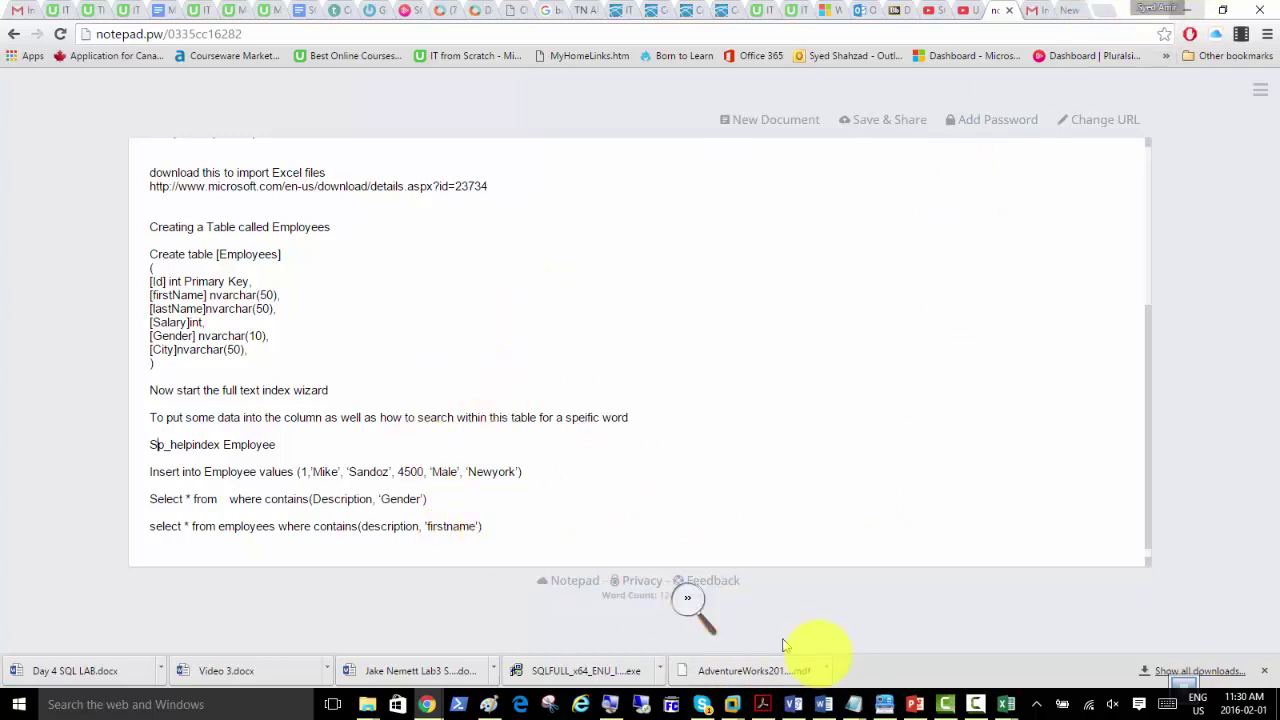
Step: In the SQLmem01 VM's SSMS, open a new Food database query window and widen the editor
mouse_move(729, 705)
click(771, 655)
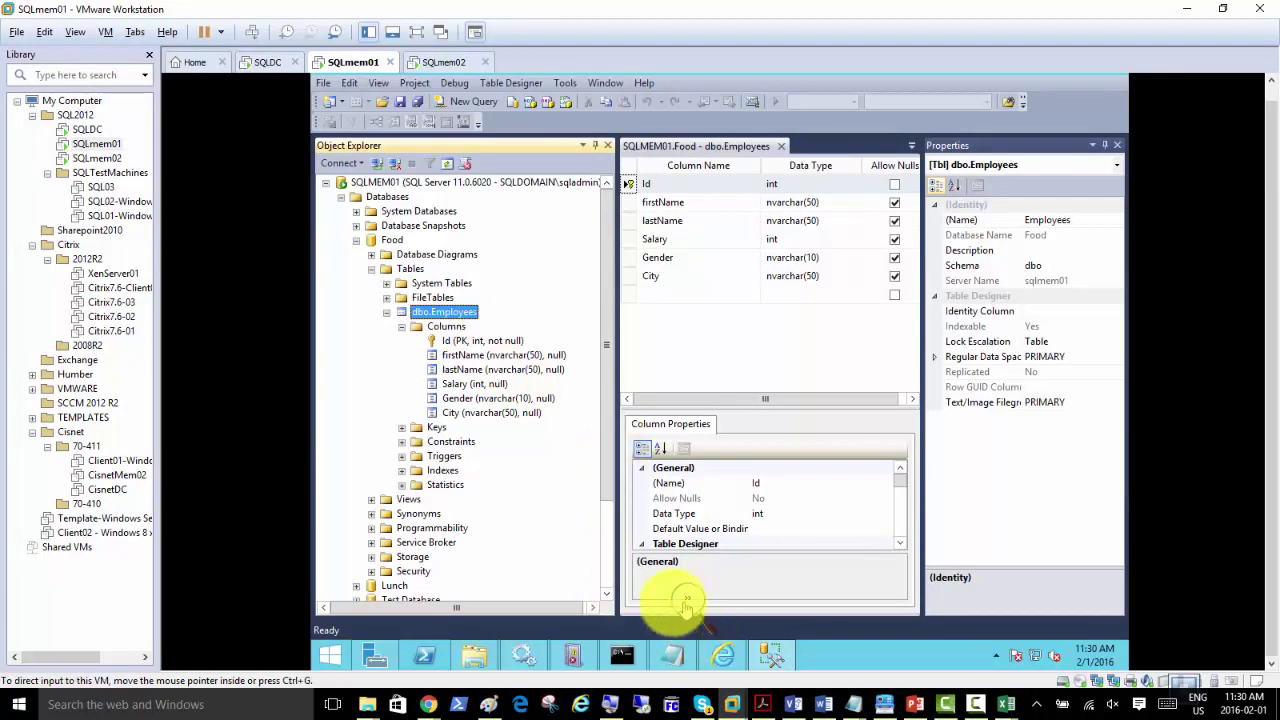
right_click(440, 311)
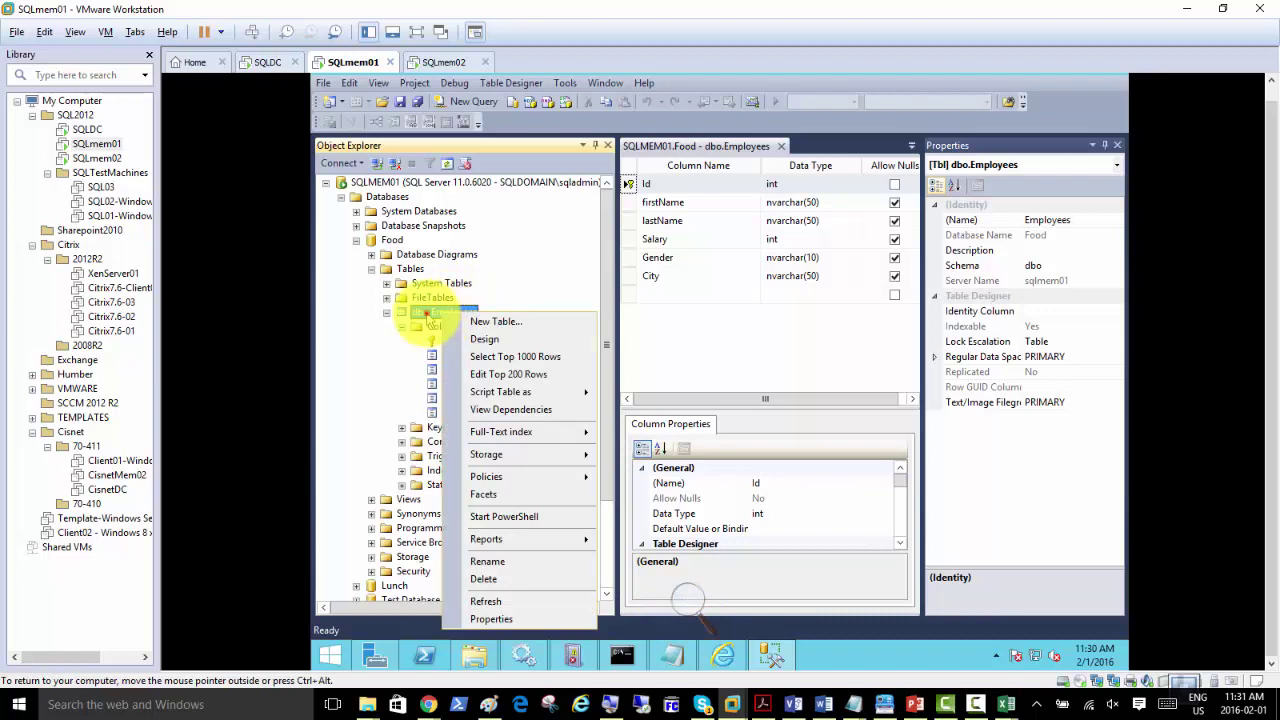
click(428, 314)
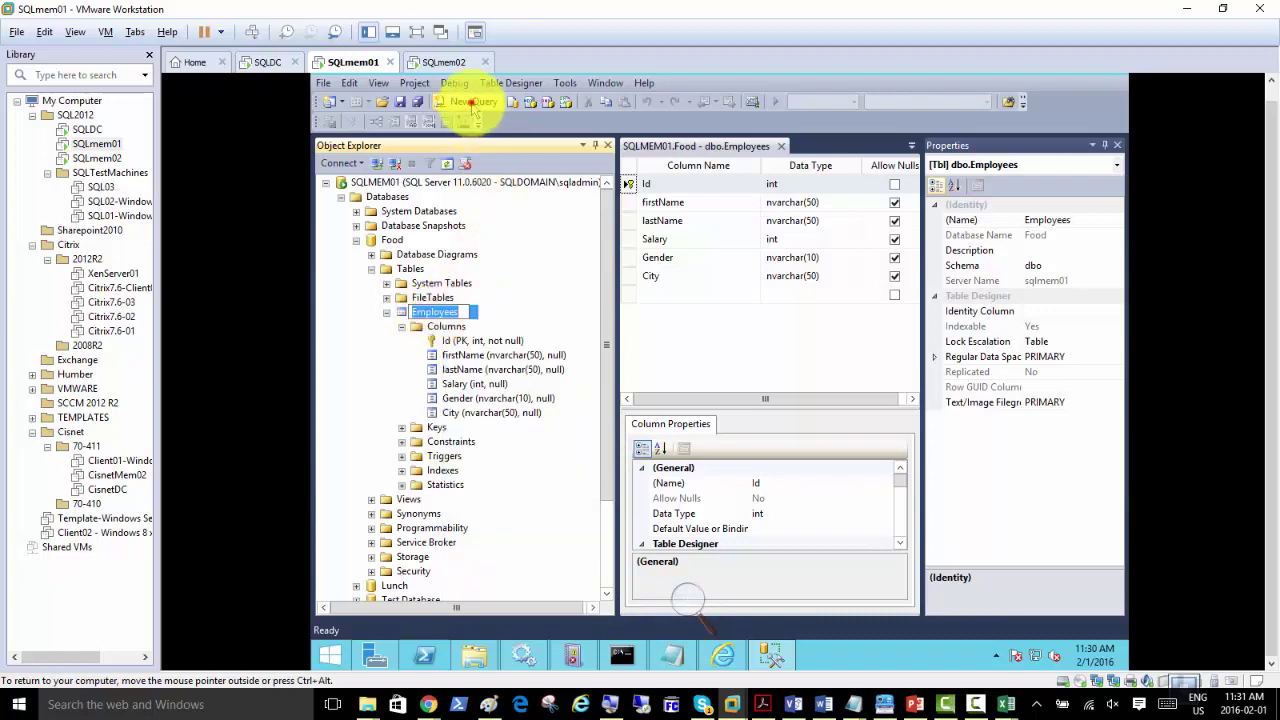
click(471, 104)
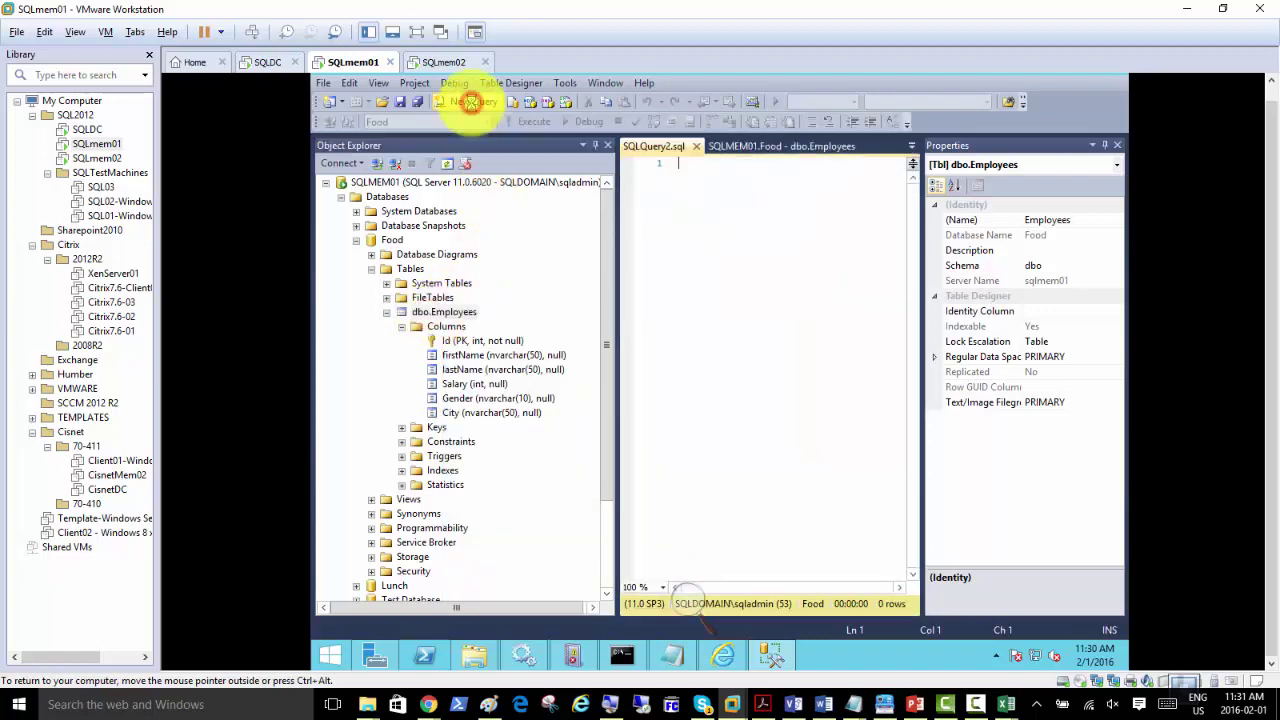
click(470, 314)
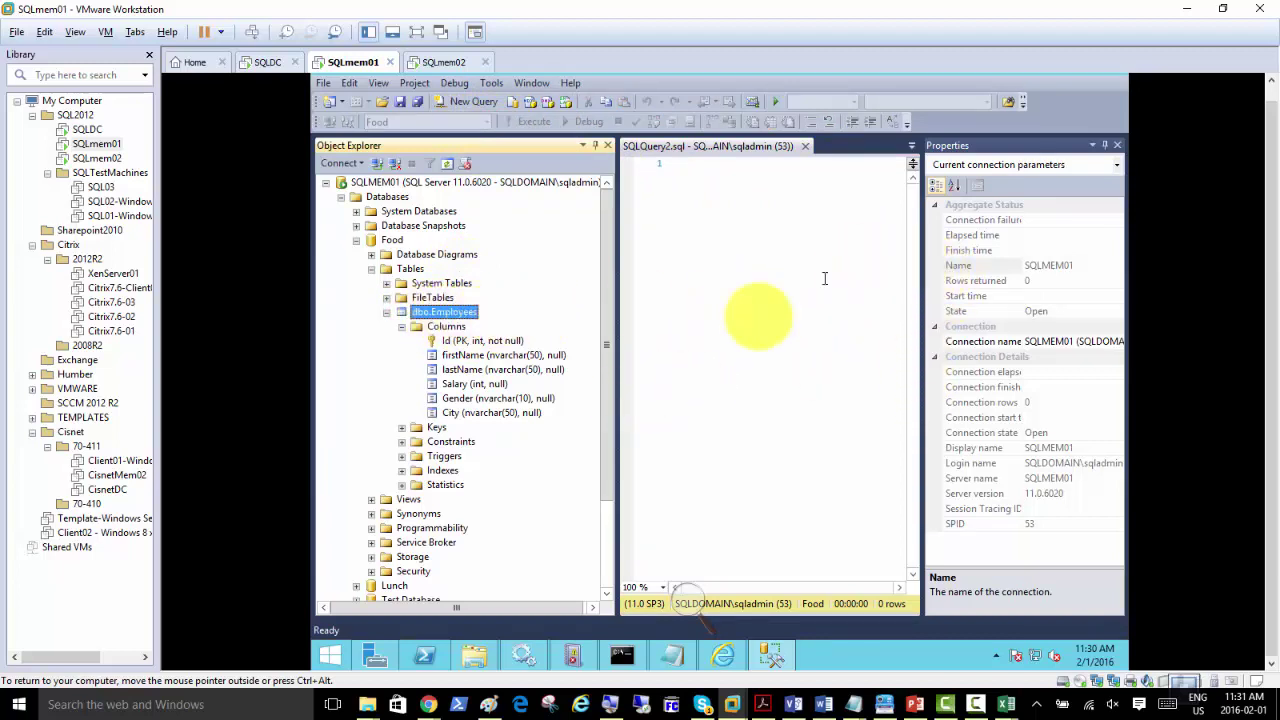
drag(618, 378, 522, 400)
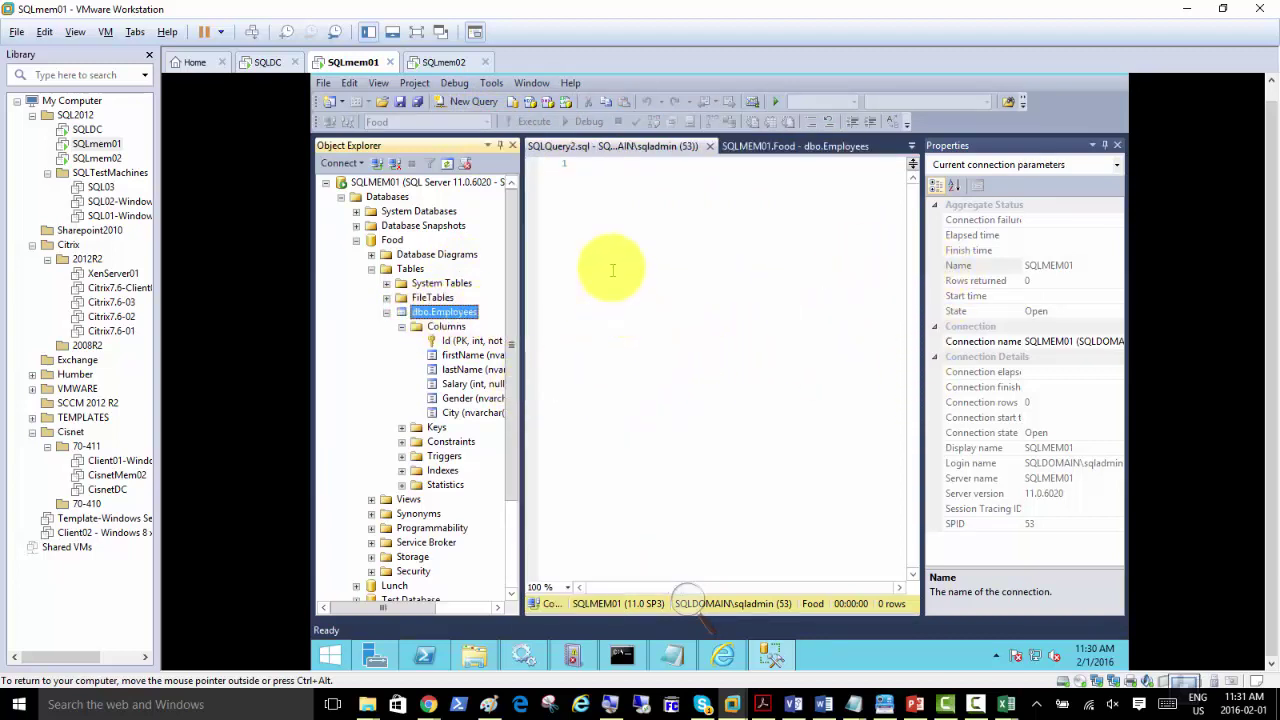
click(585, 220)
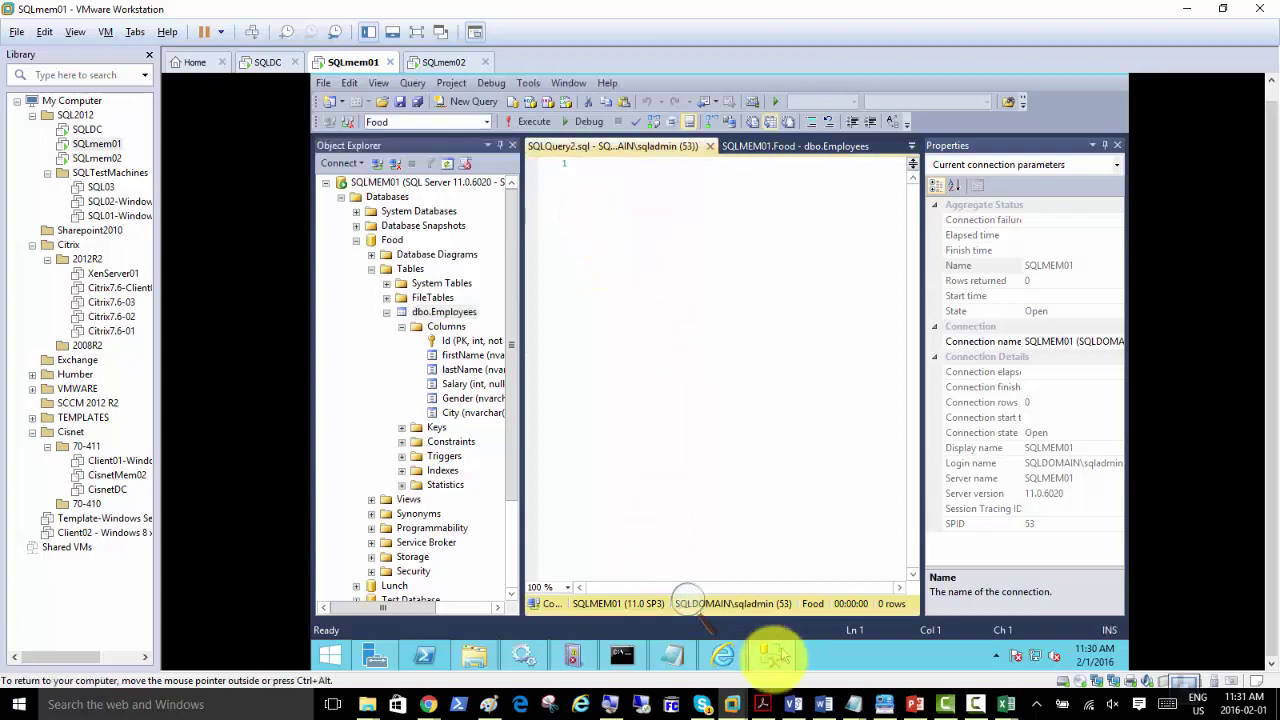
mouse_move(720, 655)
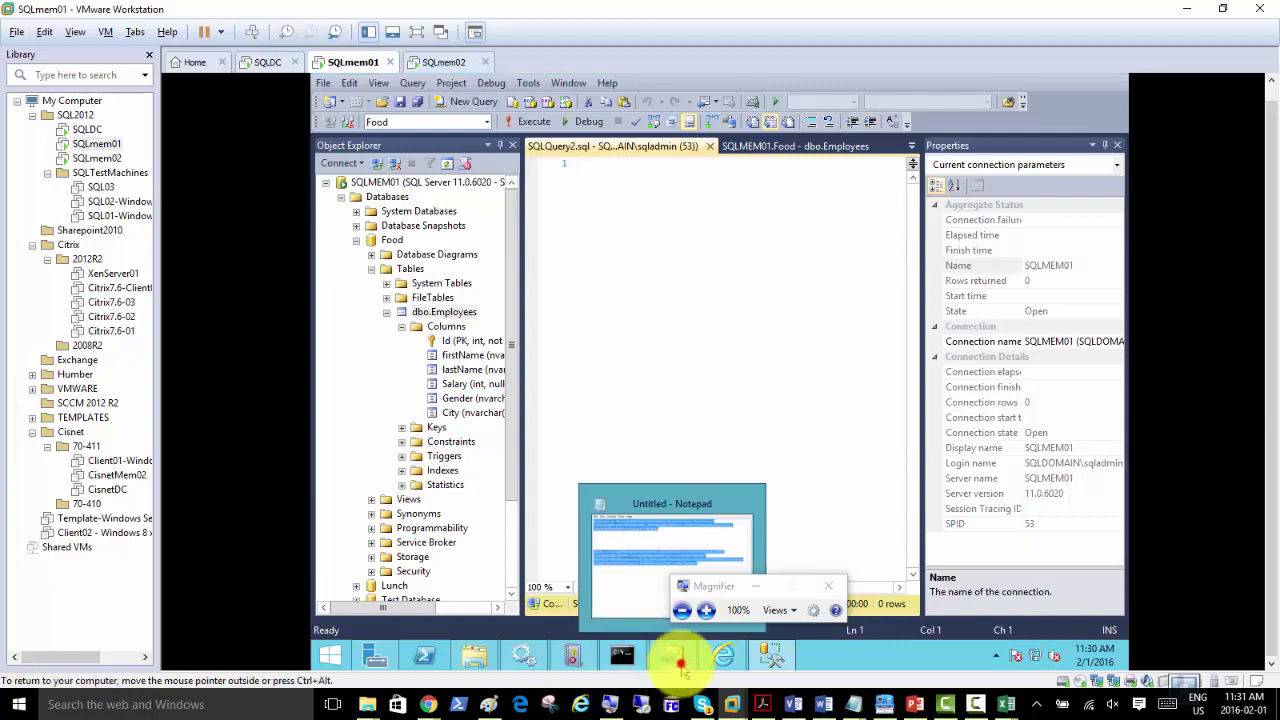
Step: Paste the saved SQL statements into the VM's Notepad
click(679, 658)
click(355, 382)
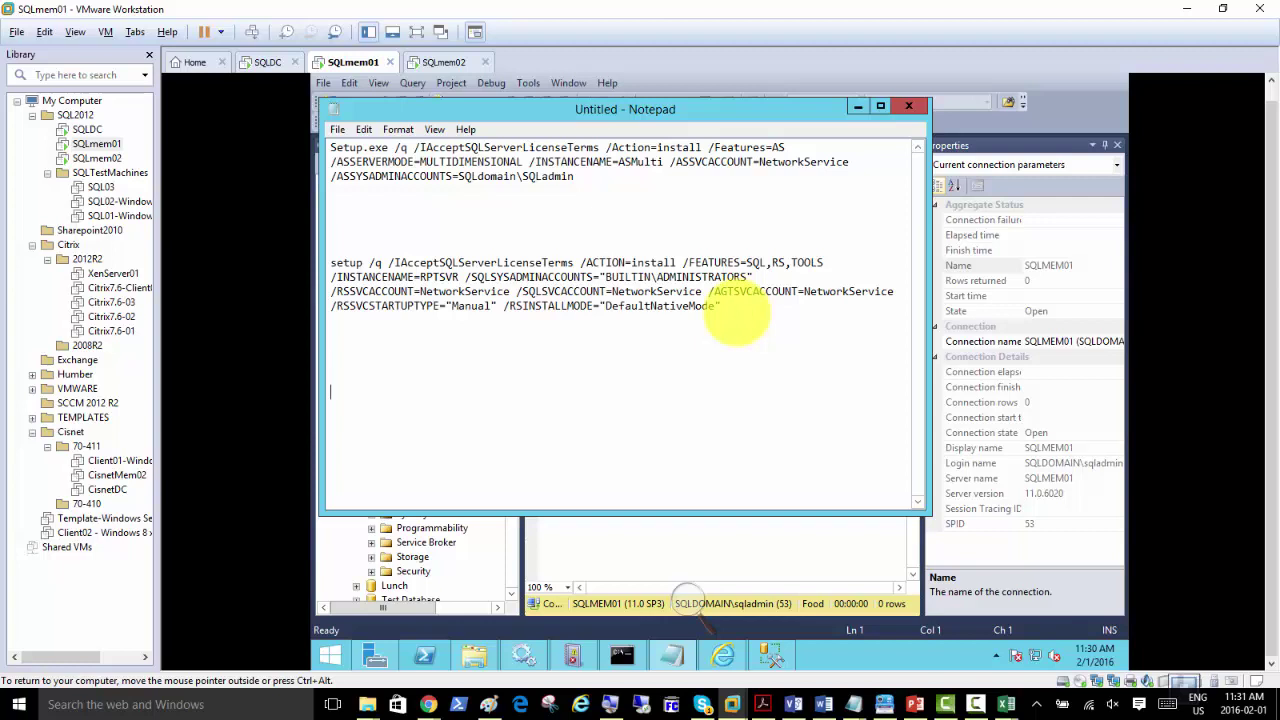
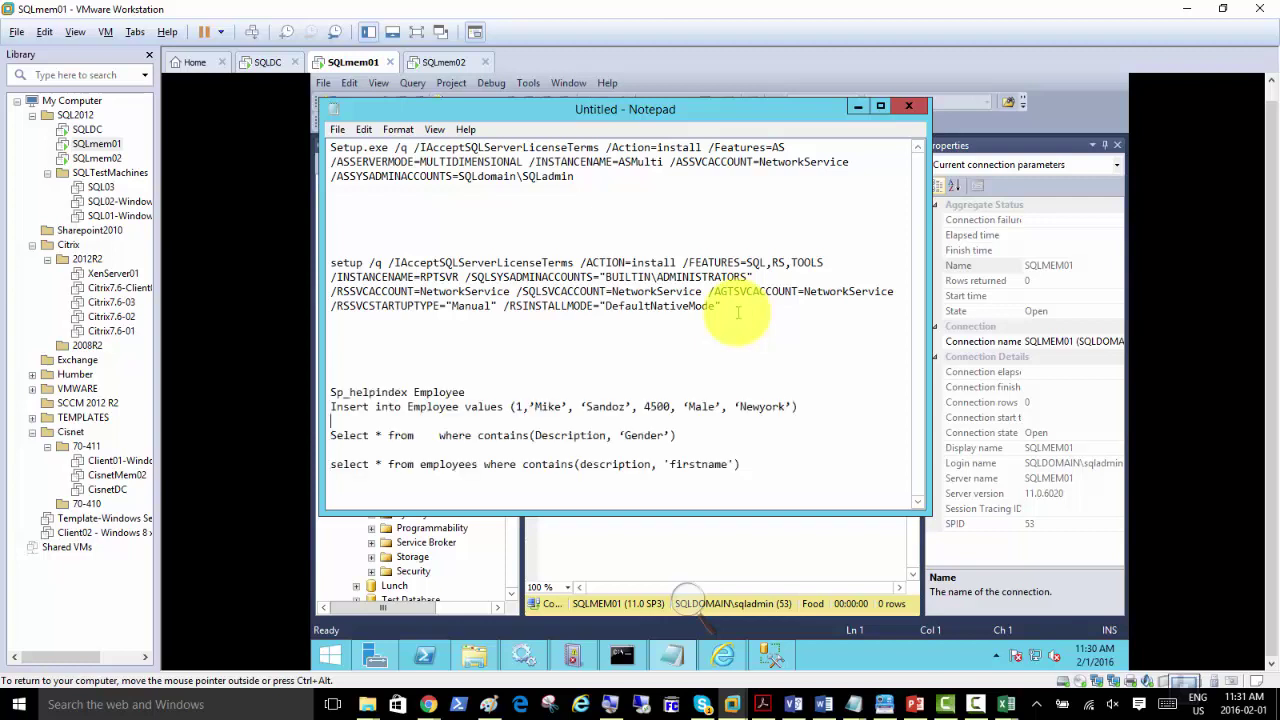
key(shift+Down)
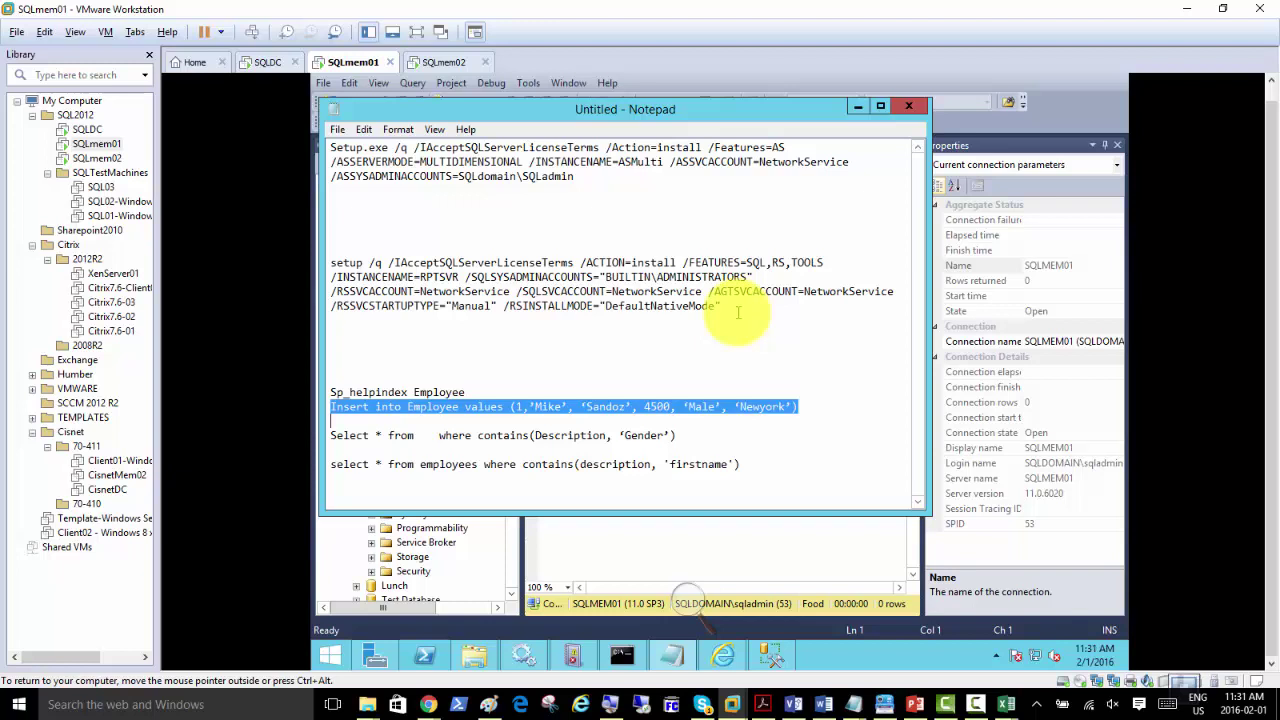
drag(667, 111, 685, 435)
drag(683, 432, 675, 171)
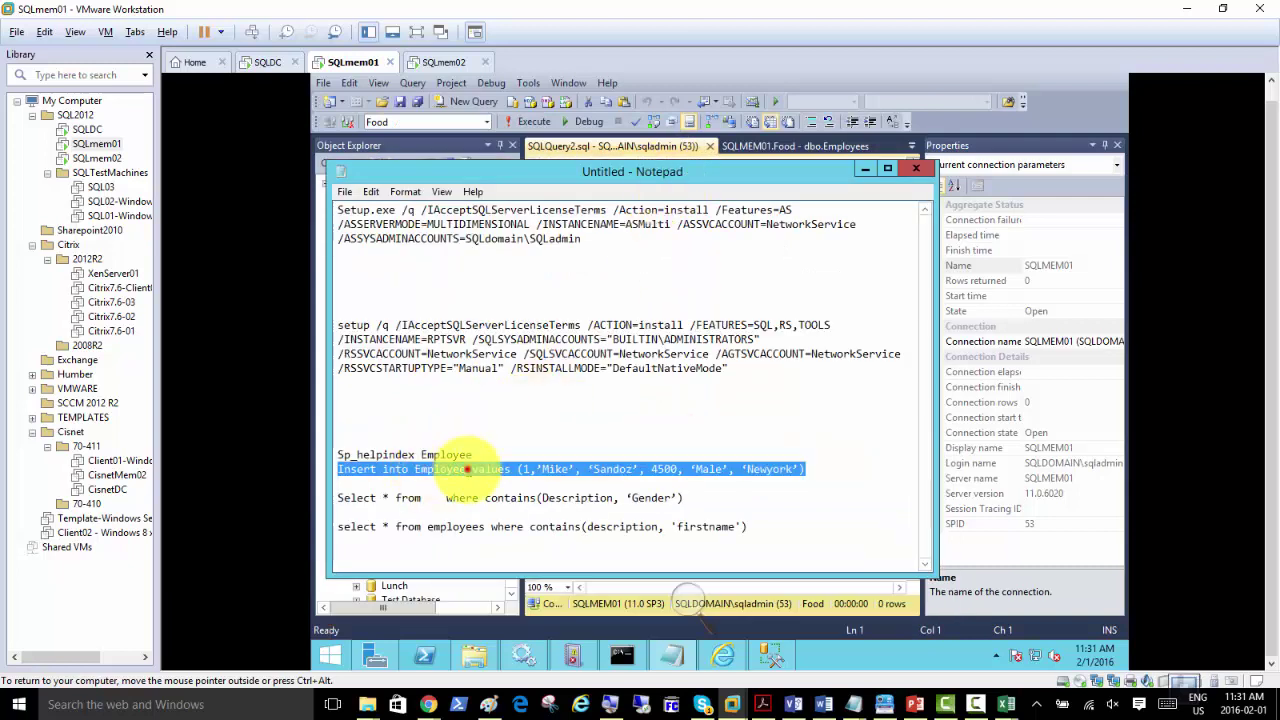
Step: Change the table name to Employees, copy the Insert line, and minimize Notepad
click(467, 469)
text(s)
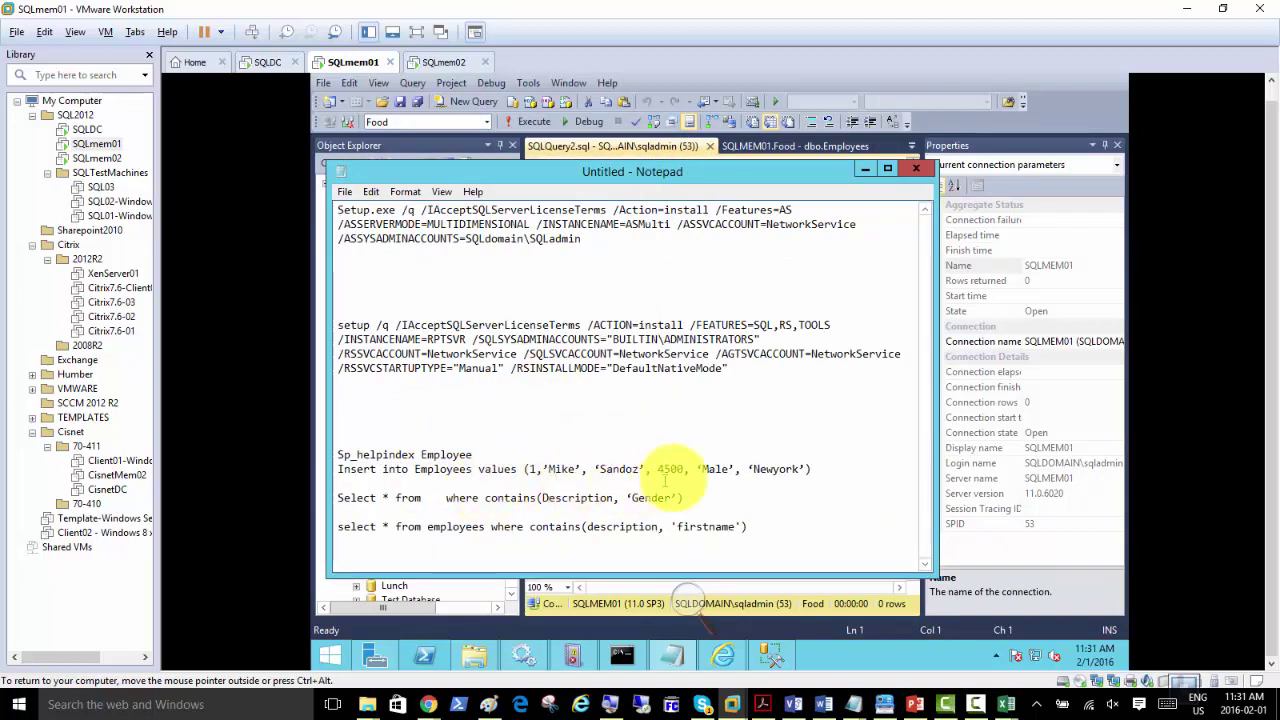
drag(810, 469, 342, 468)
right_click(343, 468)
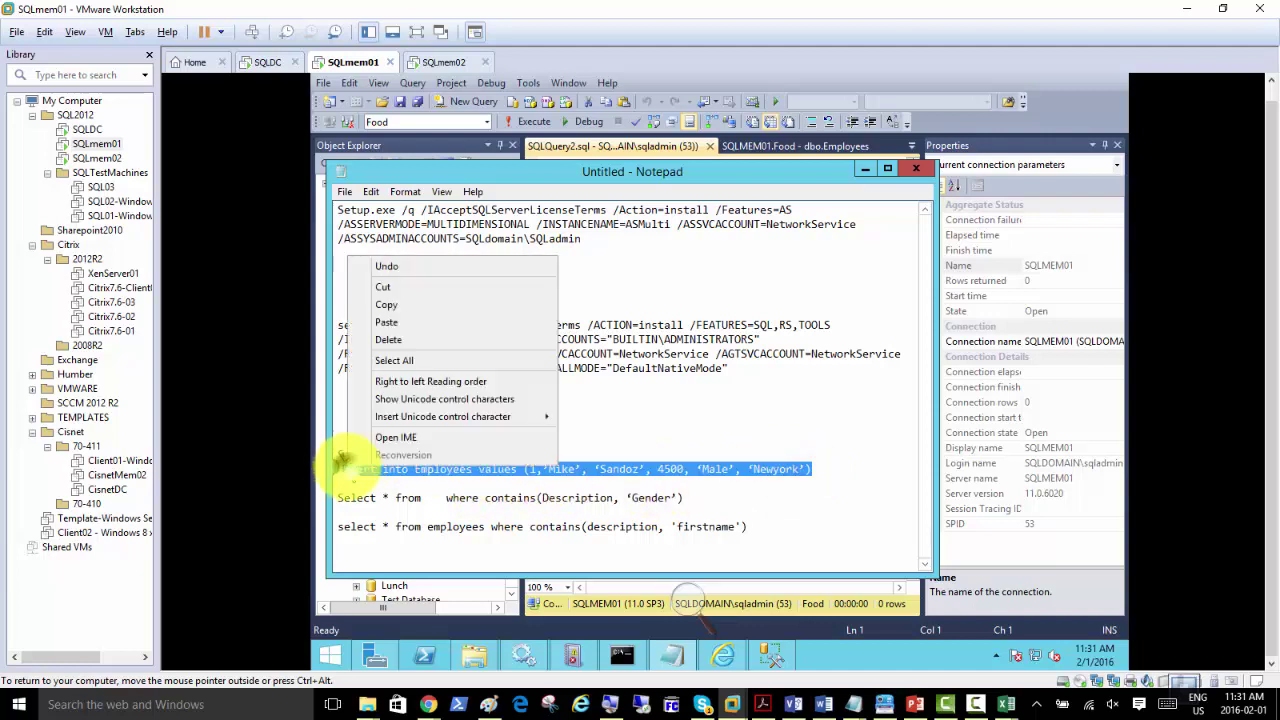
click(388, 311)
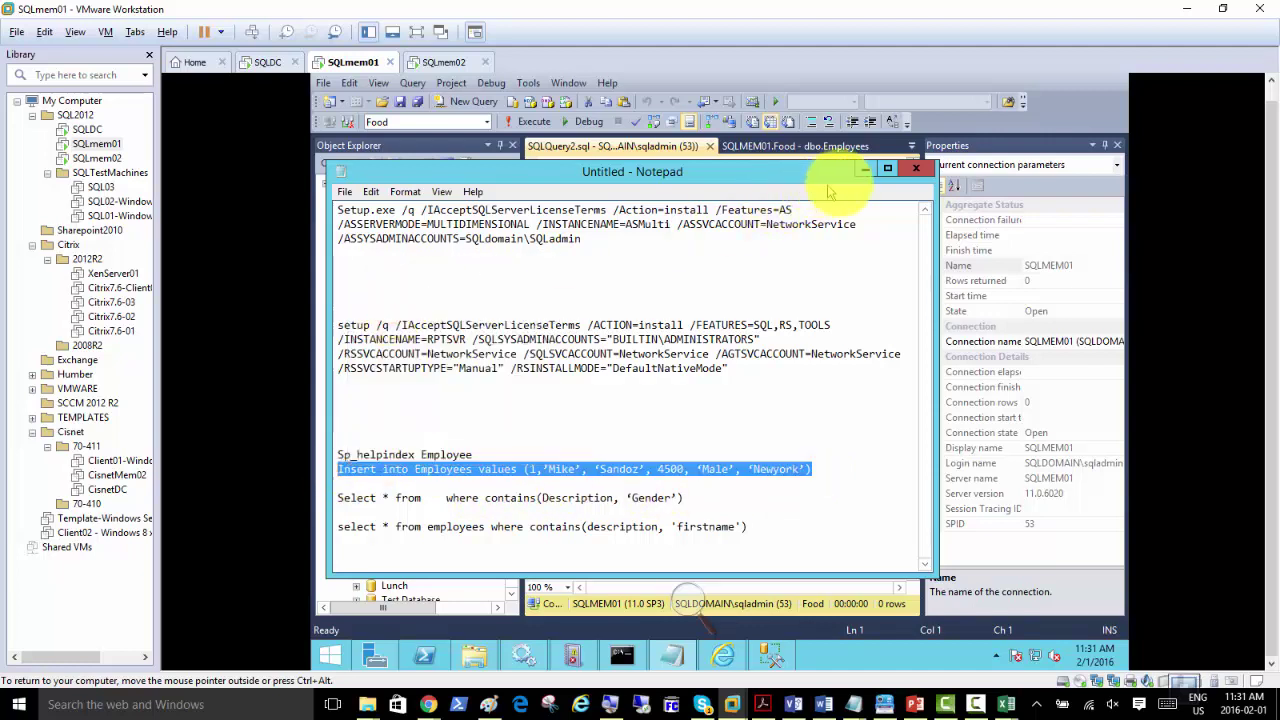
click(865, 168)
Step: Paste and execute the Insert into Employees statement, which fails with Msg 102 incorrect syntax
right_click(602, 195)
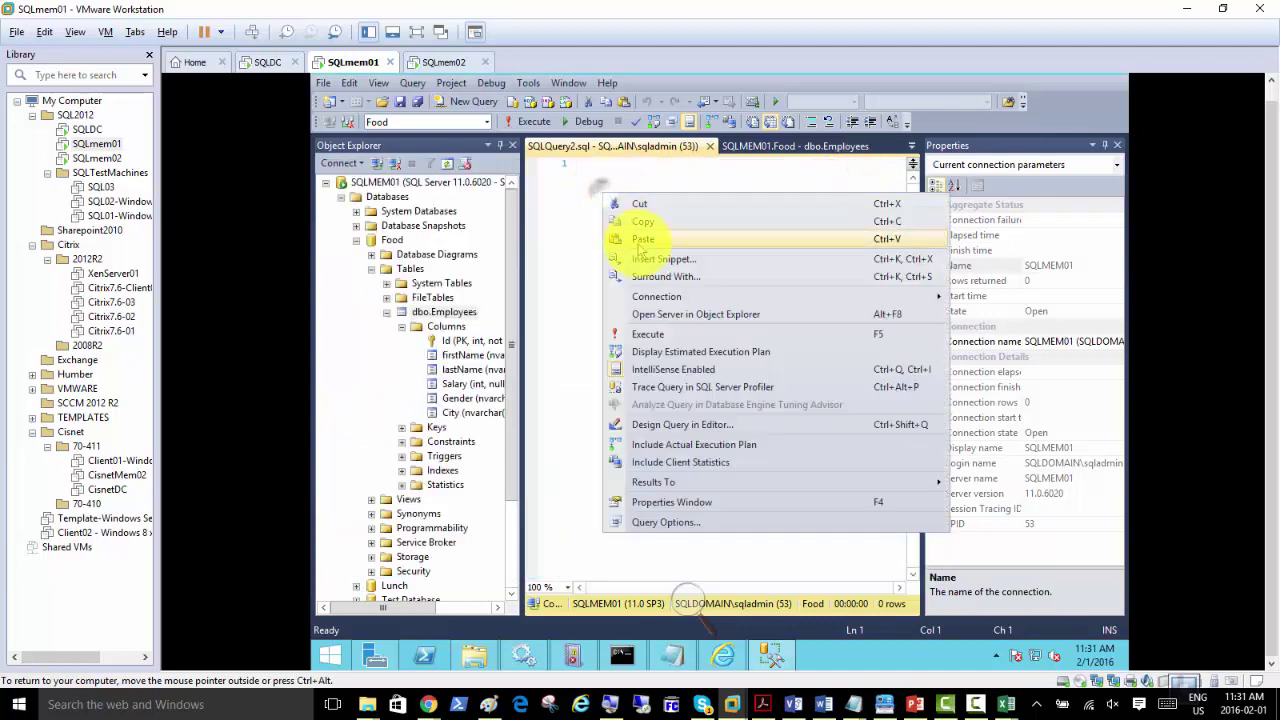
click(641, 241)
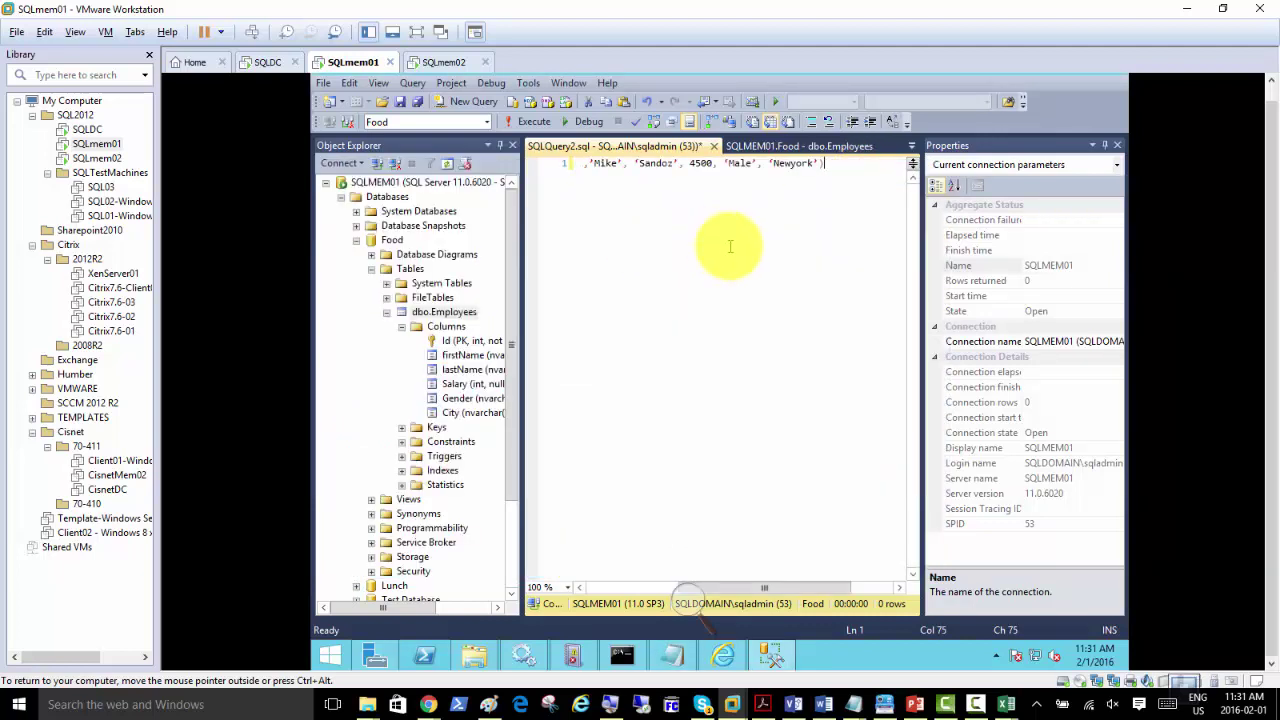
key(Home)
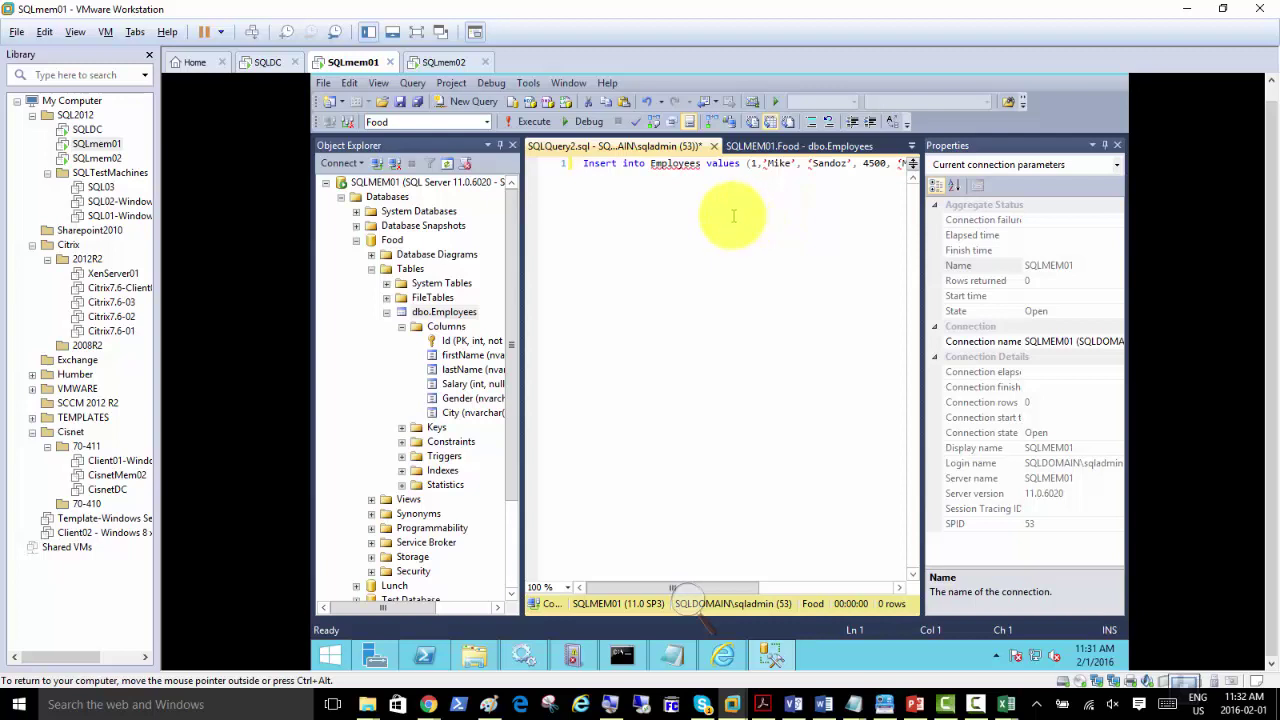
key(shift+End)
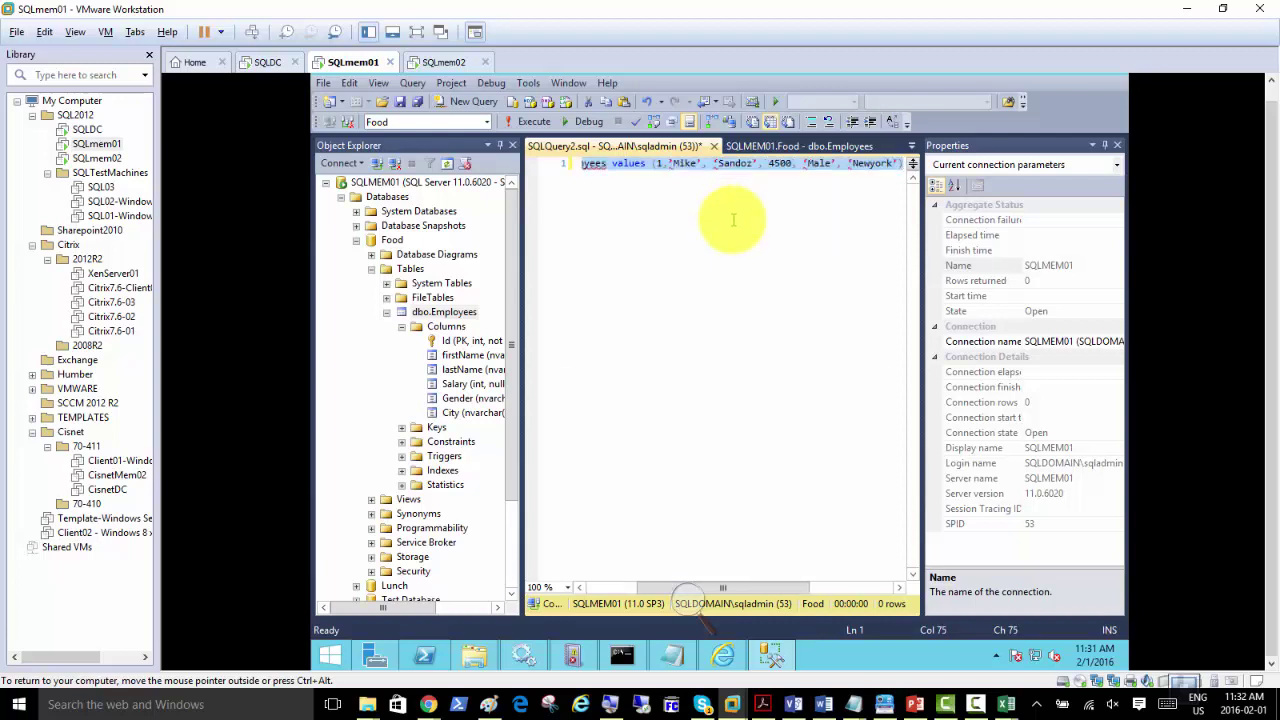
key(F5)
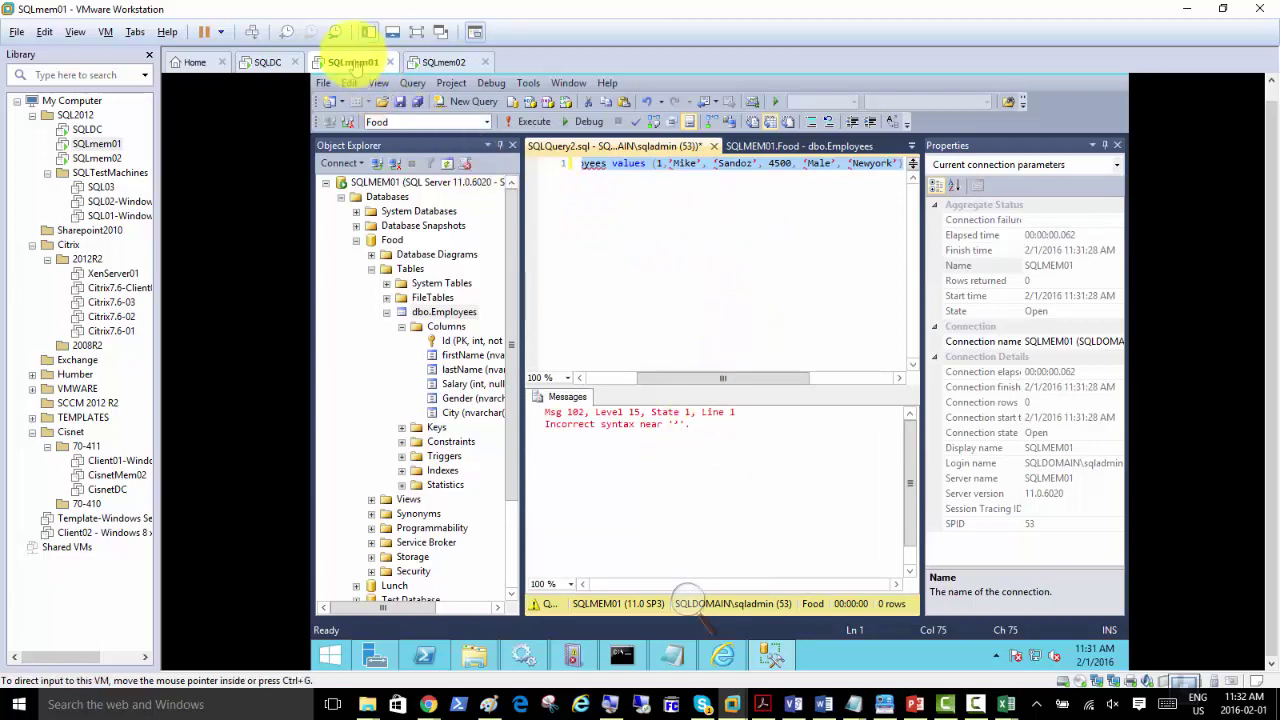
click(689, 598)
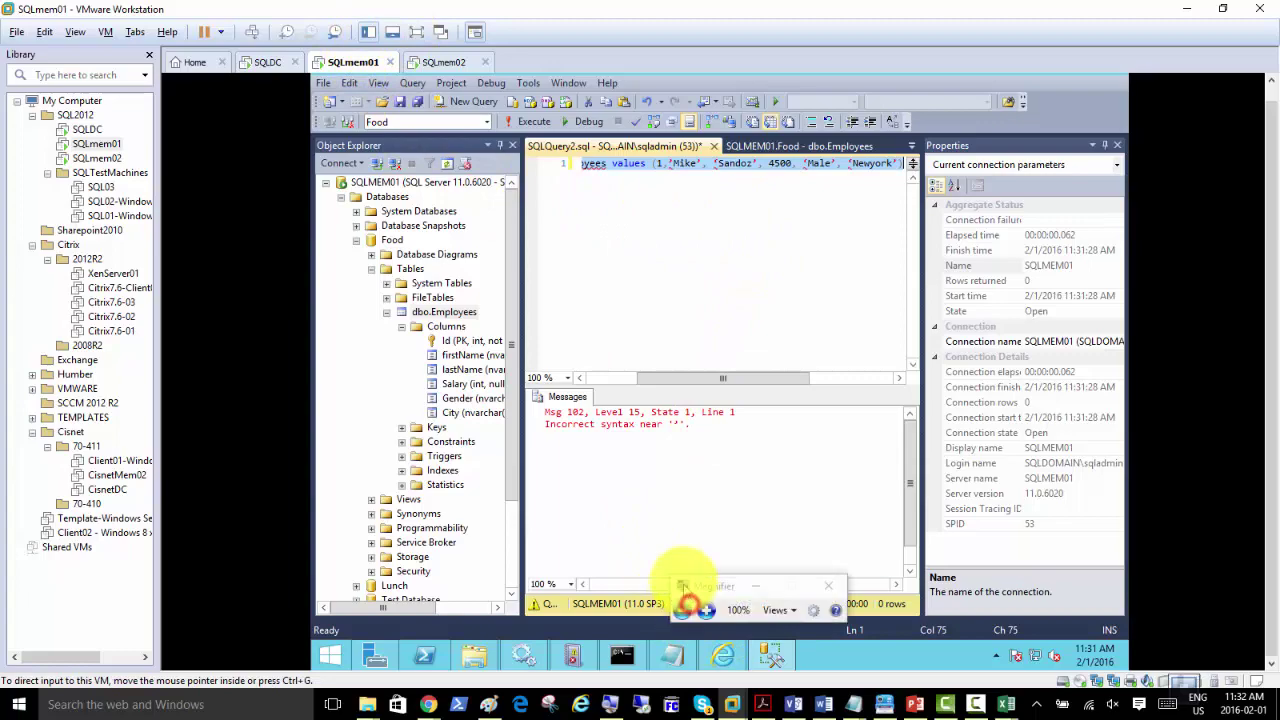
click(706, 610)
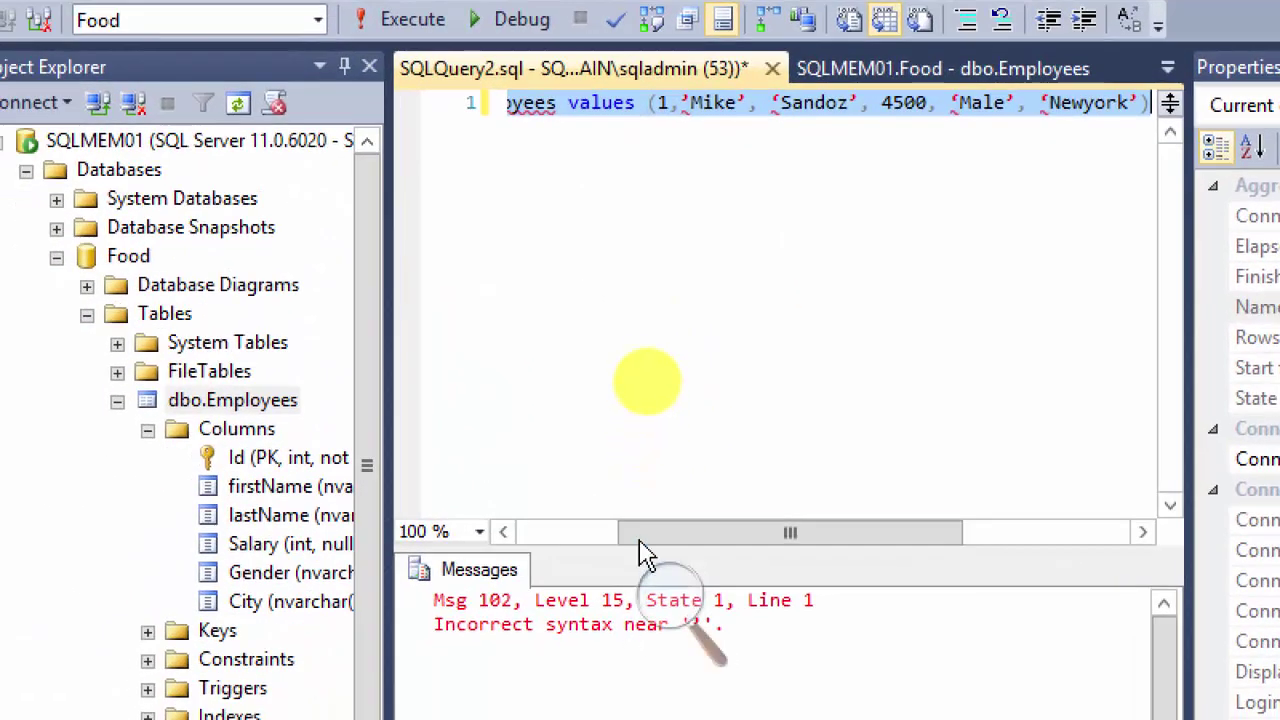
click(578, 535)
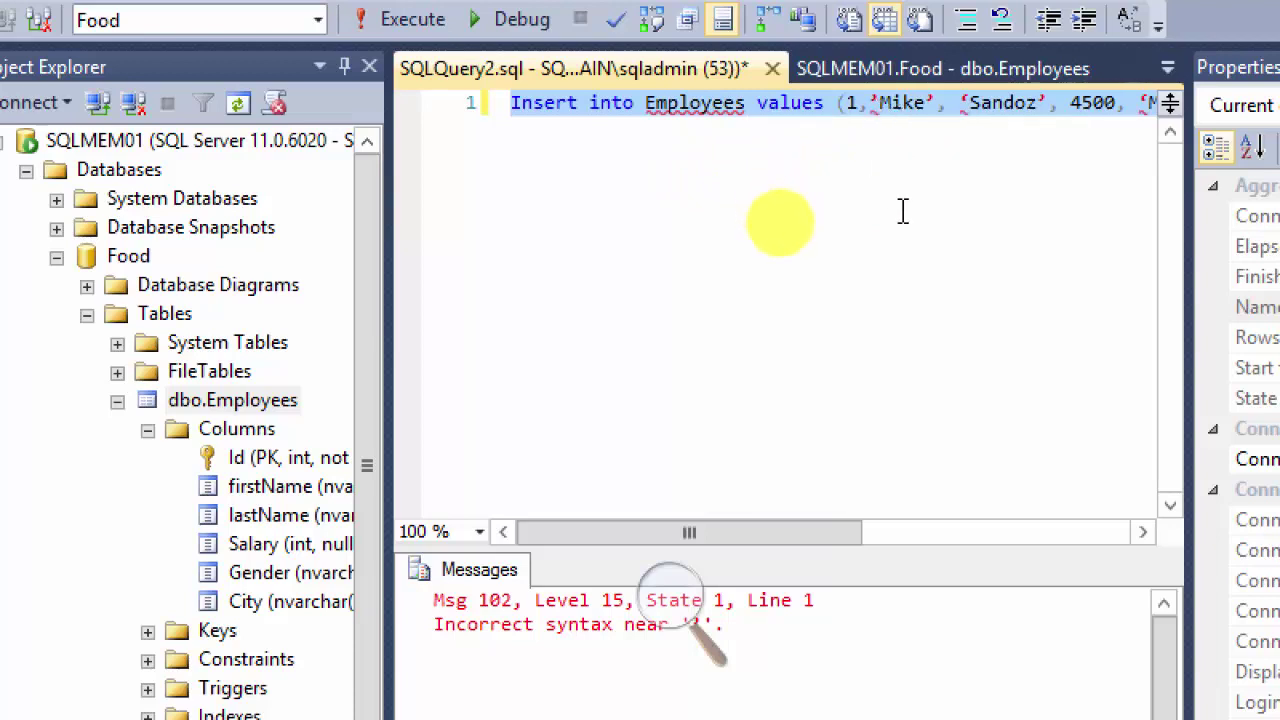
click(888, 115)
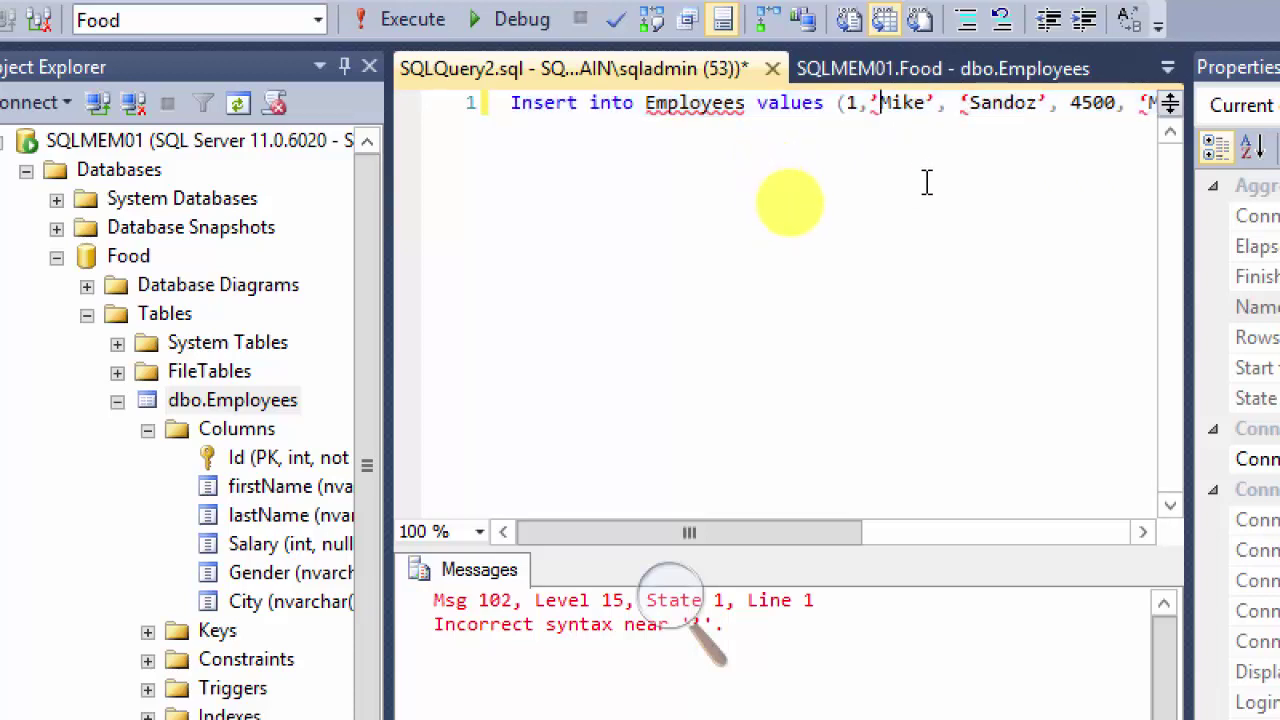
key(Delete)
key(Delete)
key(Delete)
key(Delete)
key(Delete)
key(Delete)
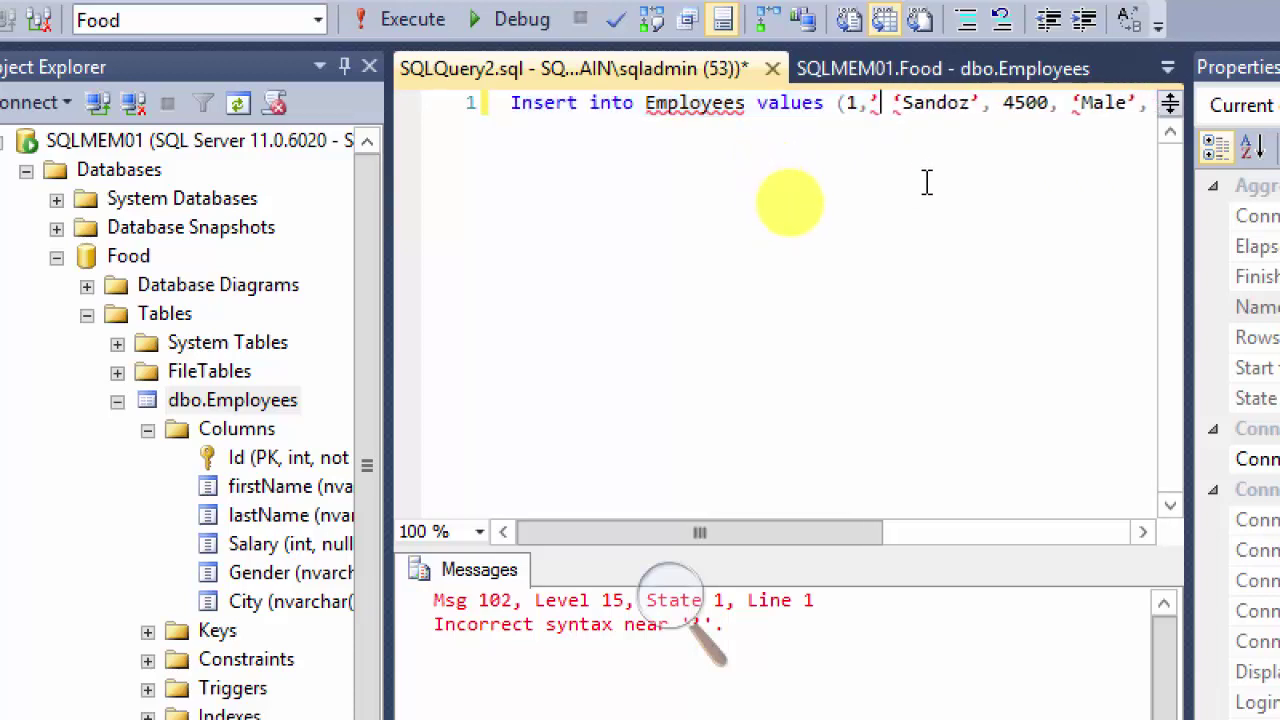
key(BackSpace)
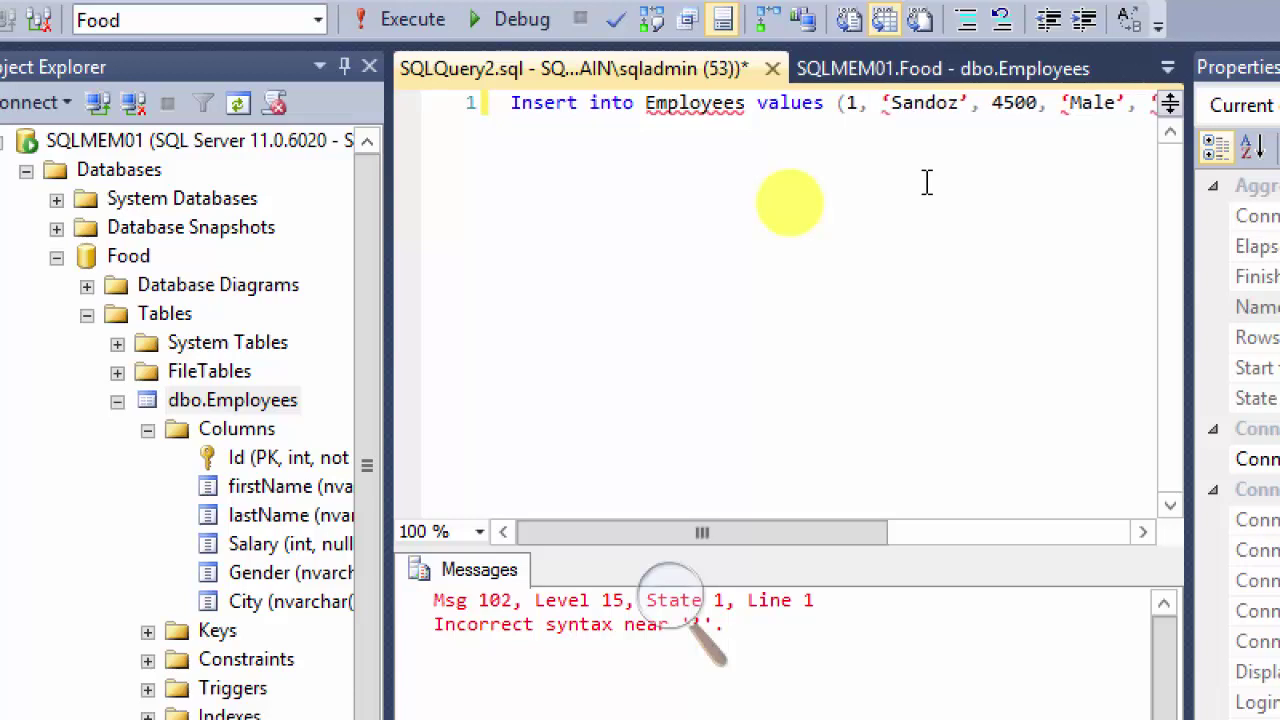
key(BackSpace)
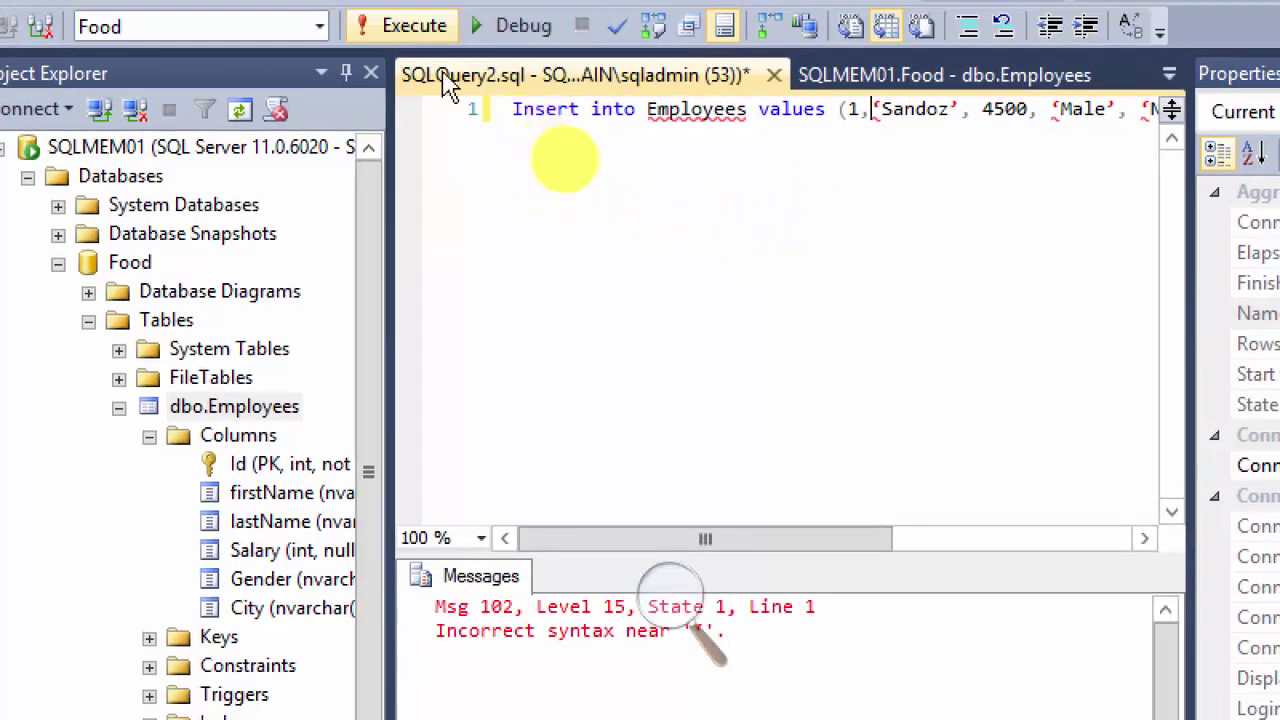
click(465, 115)
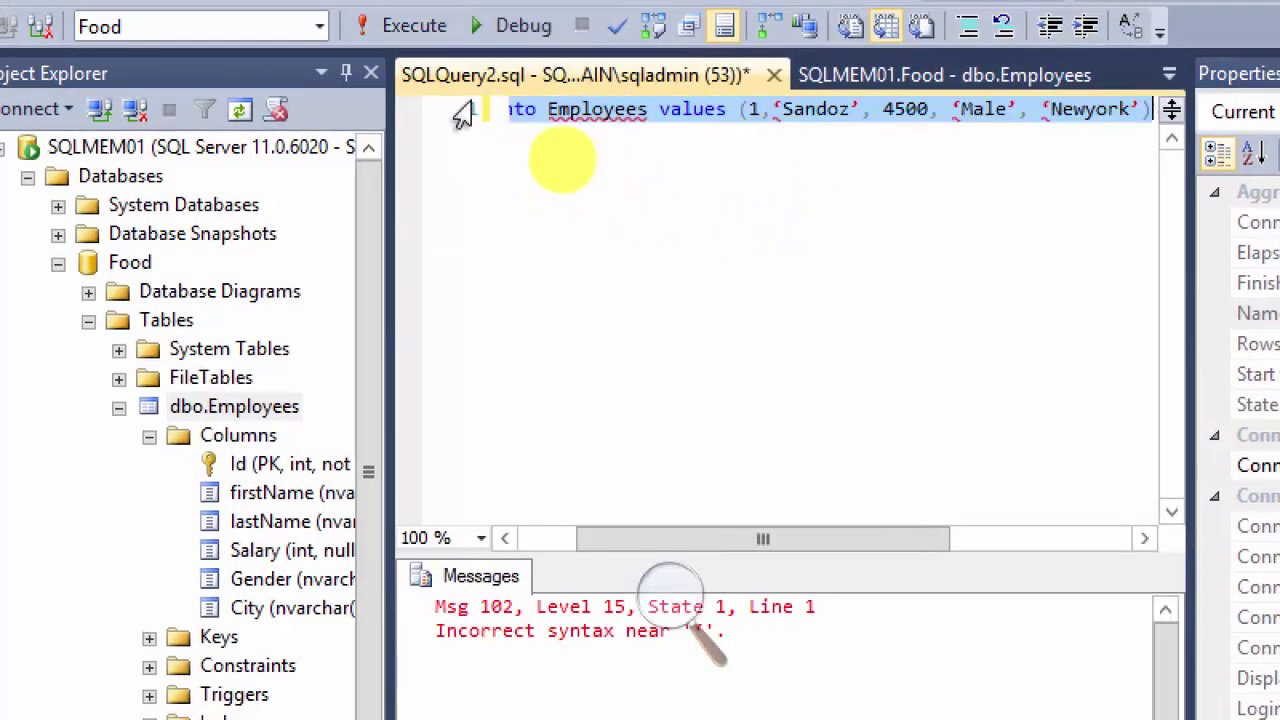
click(380, 25)
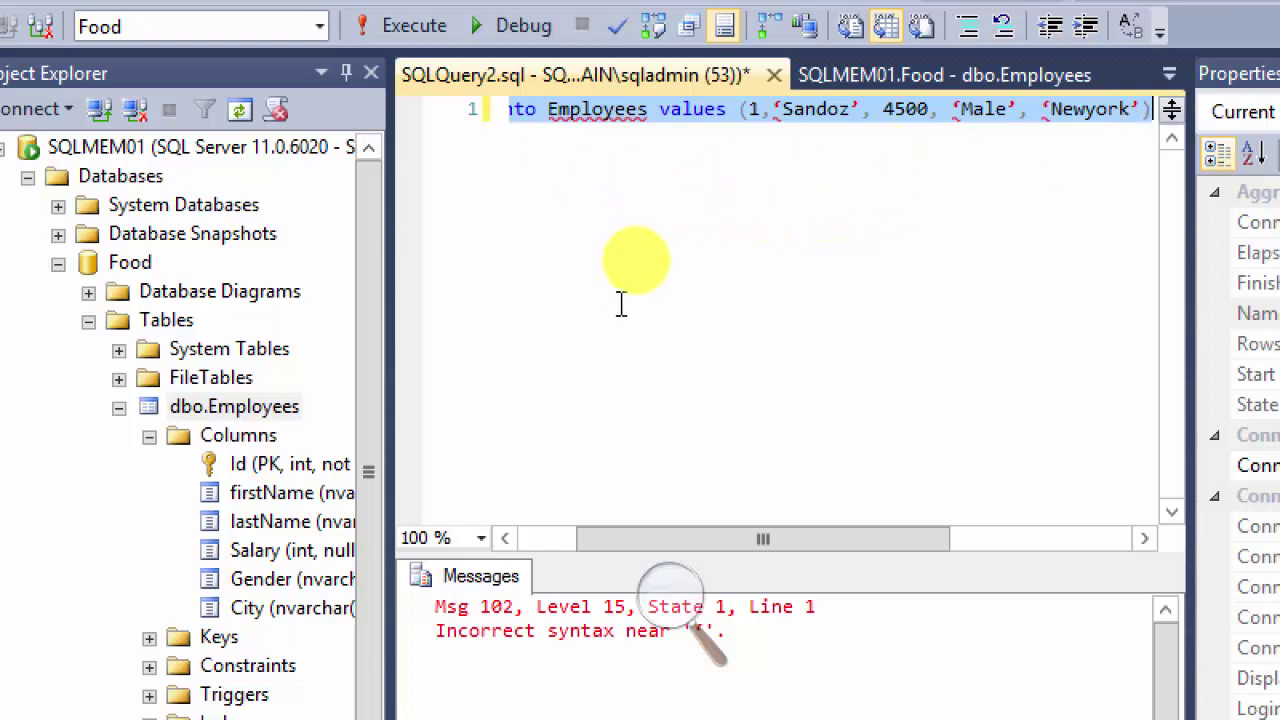
key(Right)
key(ctrl+Left)
key(ctrl+Left)
key(ctrl+Left)
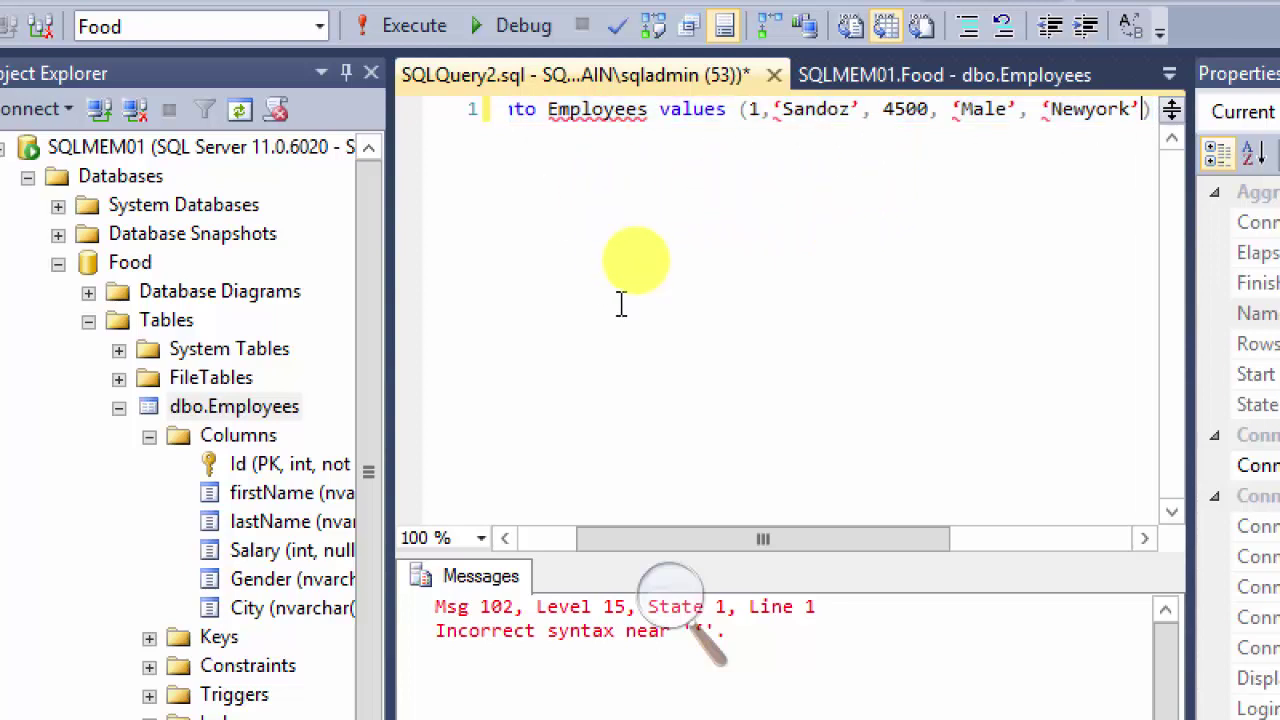
key(Home)
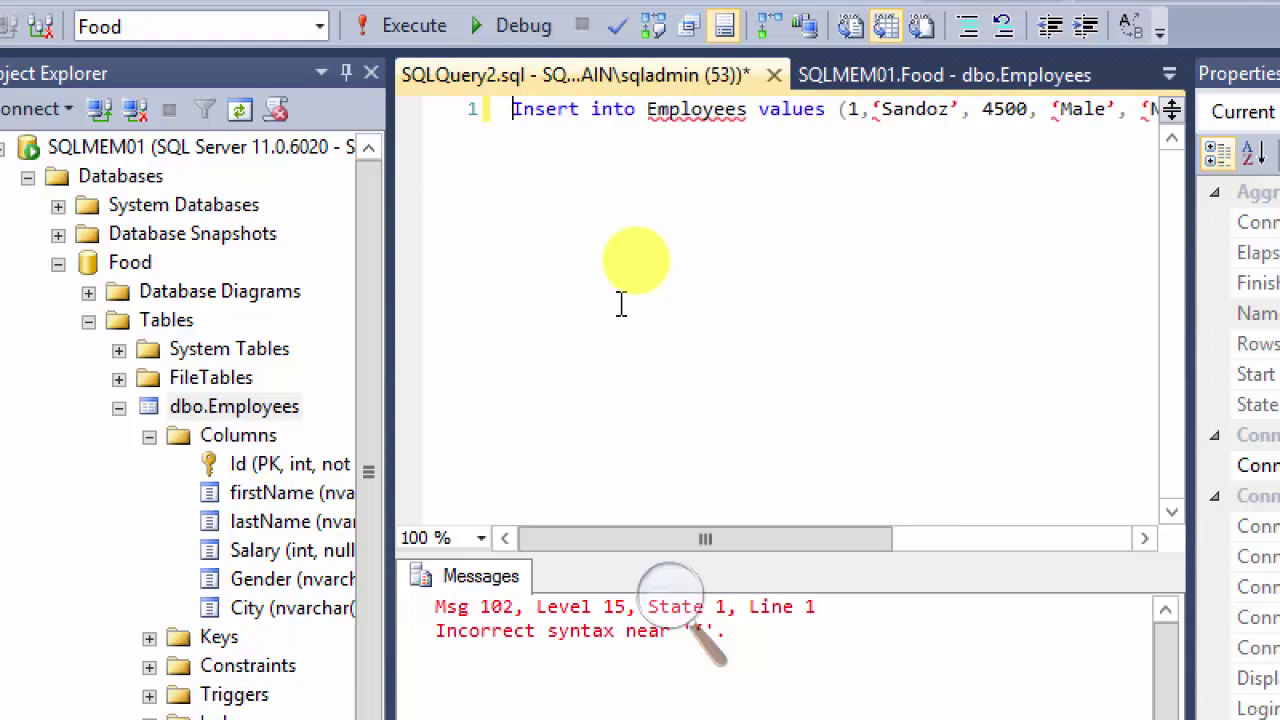
text('')
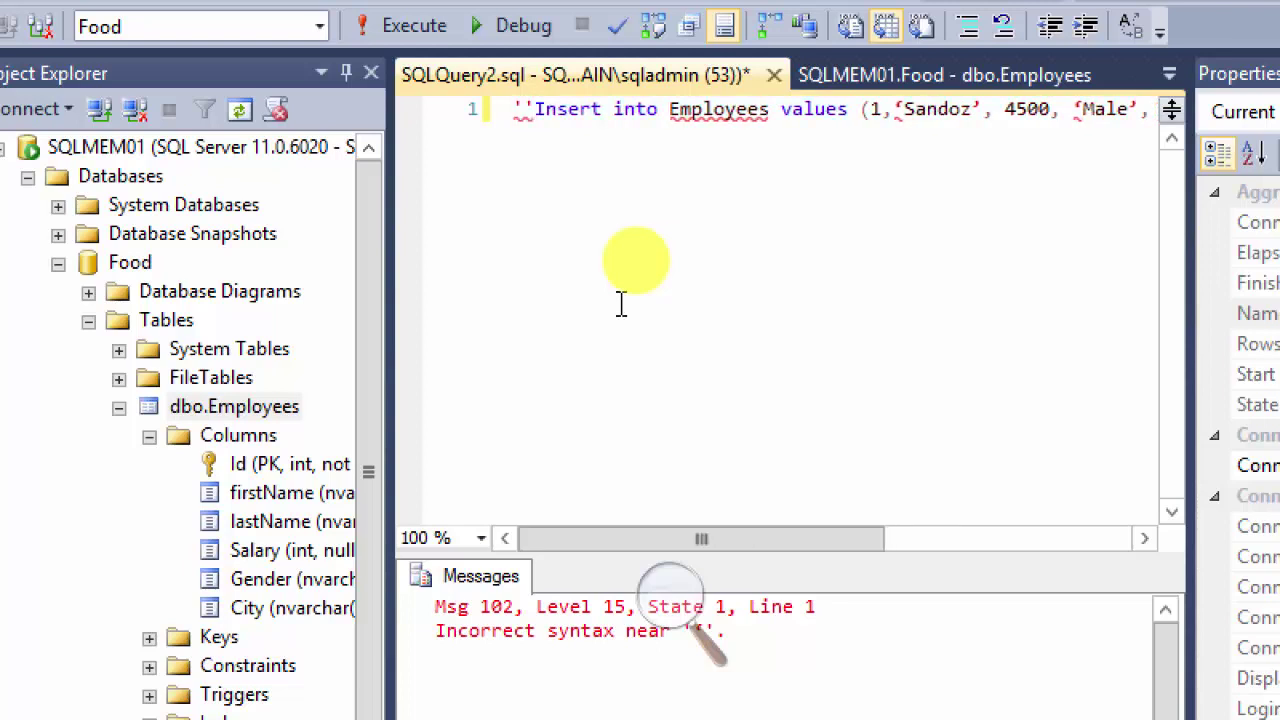
key(BackSpace)
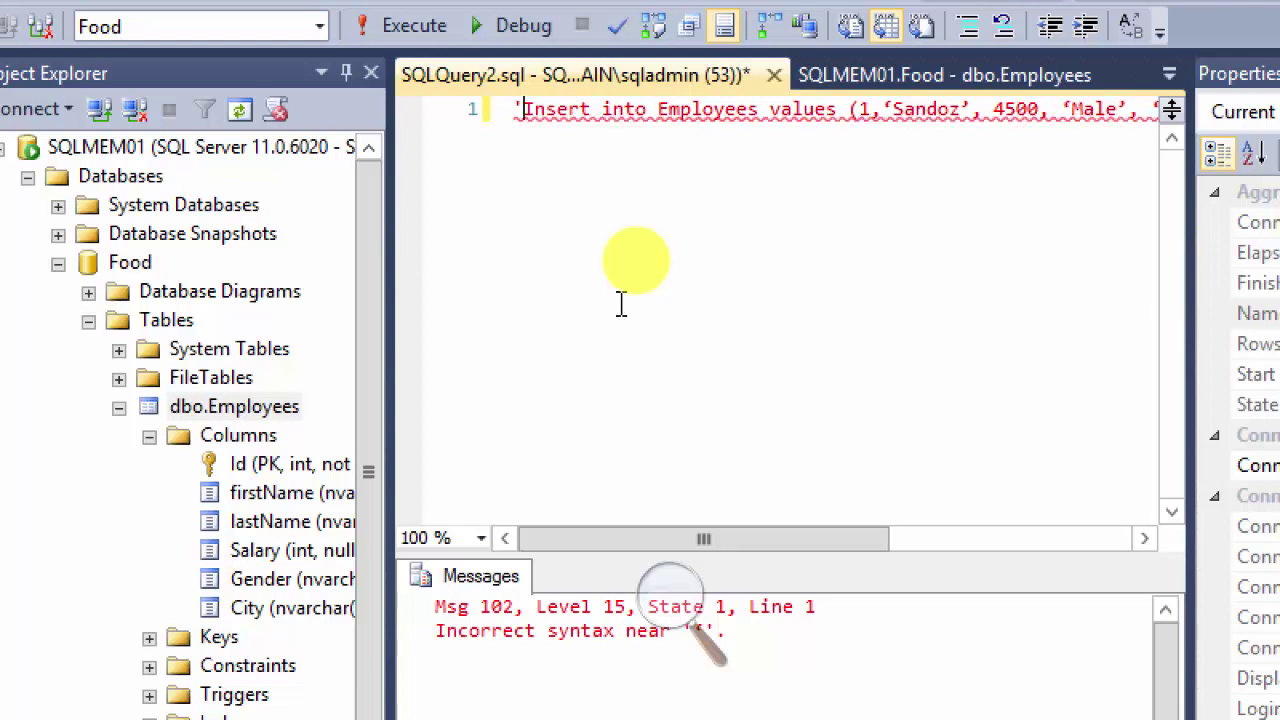
key(BackSpace)
key(Right)
key(Right)
key(Right)
key(Right)
key(Right)
key(Right)
key(Right)
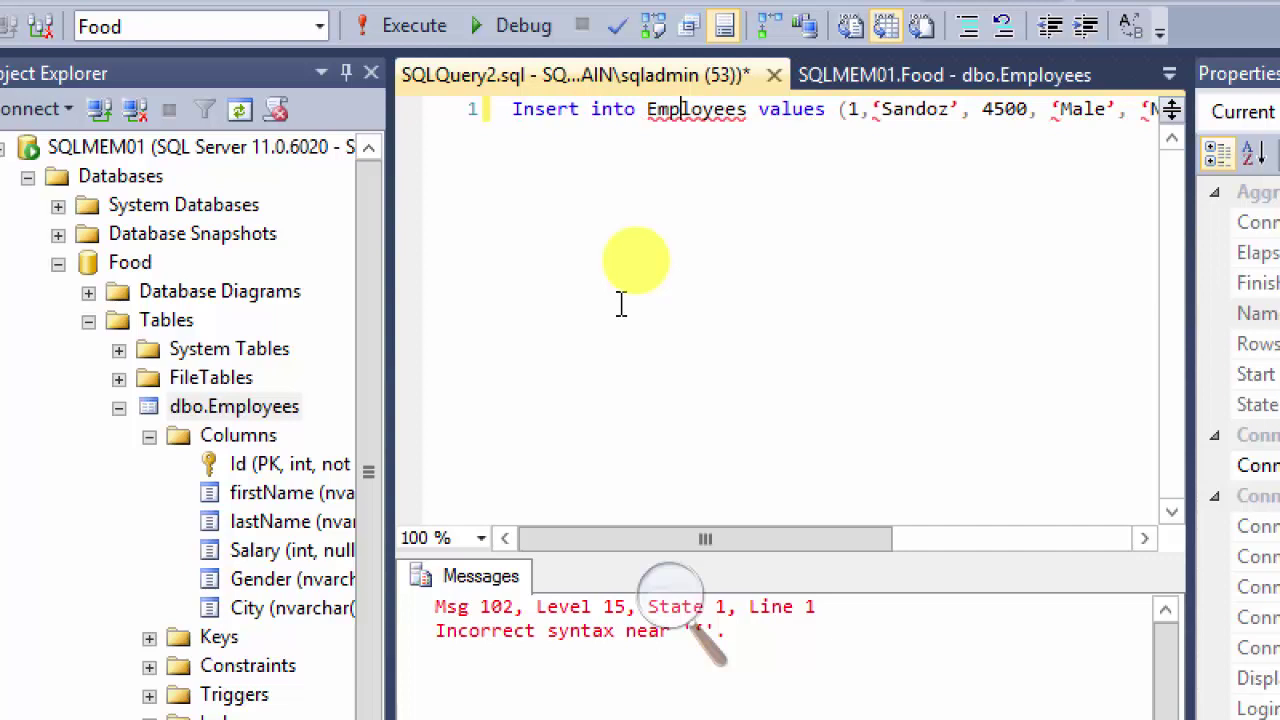
key(Right)
key(Right)
key(Right)
key(Right)
key(Right)
key(Right)
key(Right)
key(Right)
key(Right)
key(Left)
key(Left)
key(Left)
key(Left)
key(Left)
key(Left)
key(Right)
key(Right)
key(Right)
key(Right)
key(Right)
key(Left)
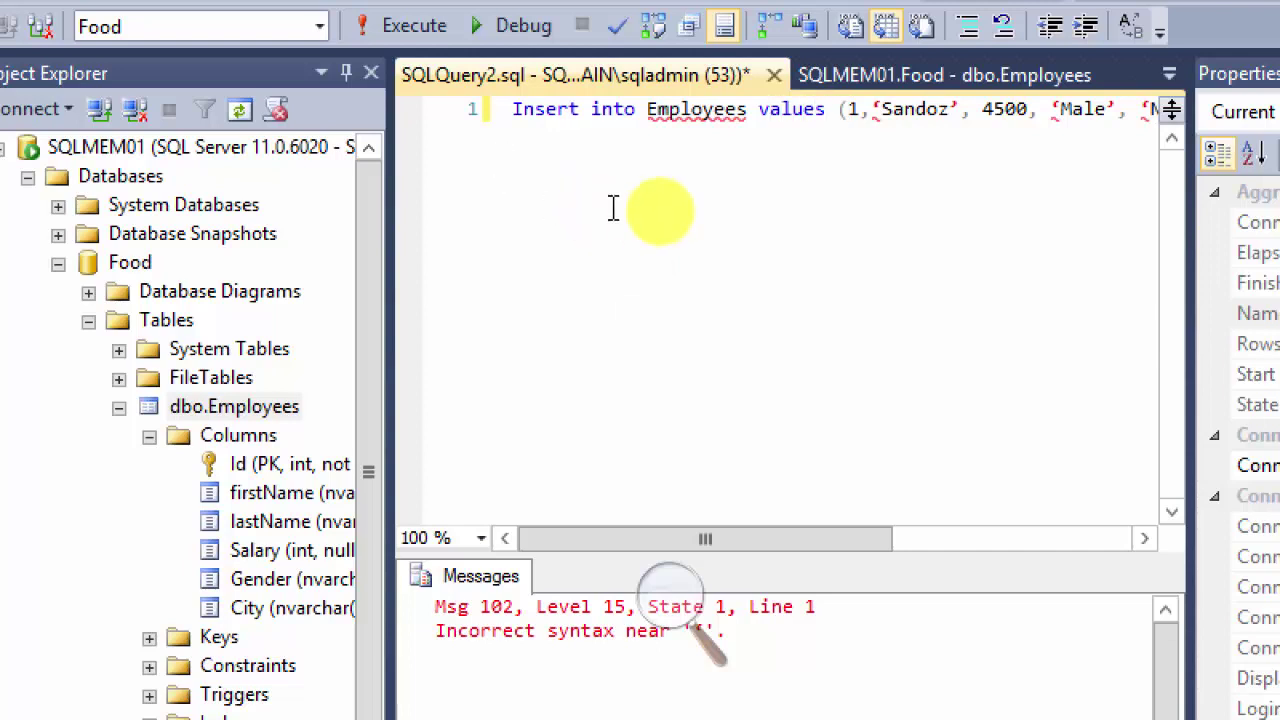
Step: Replace the curly quotes around Sandoz with straight apostrophes
click(804, 164)
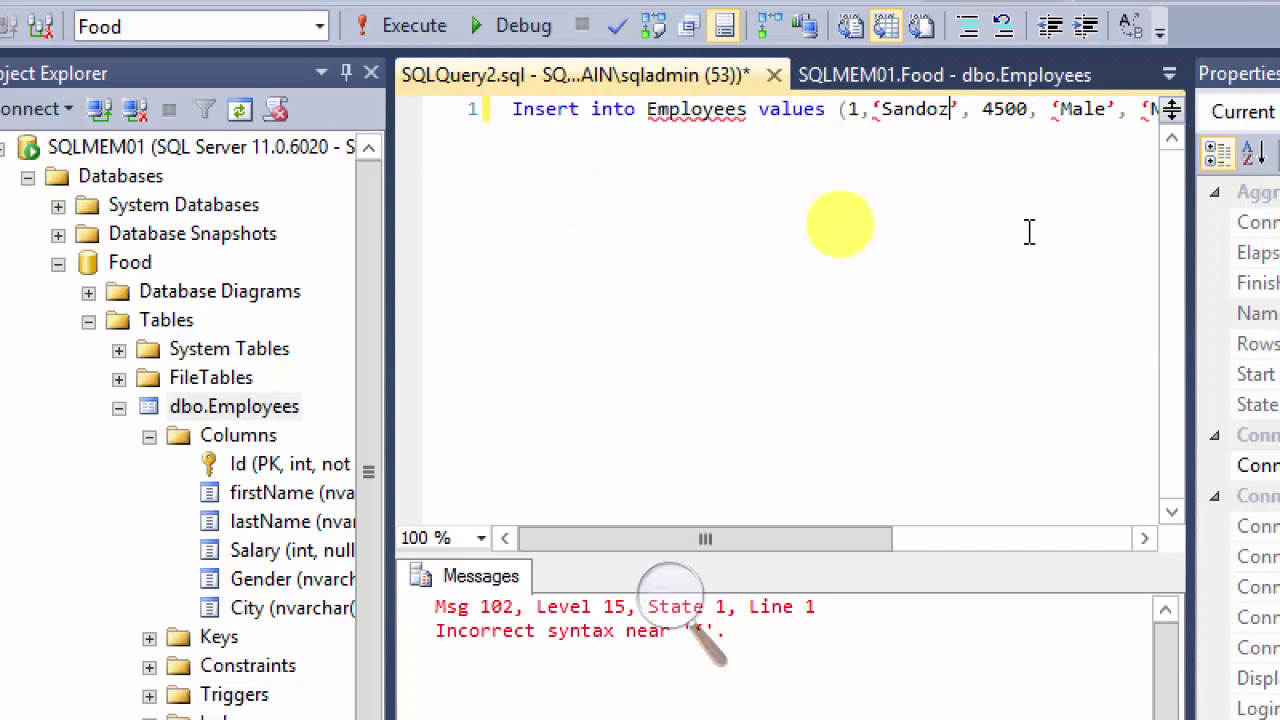
key(Delete)
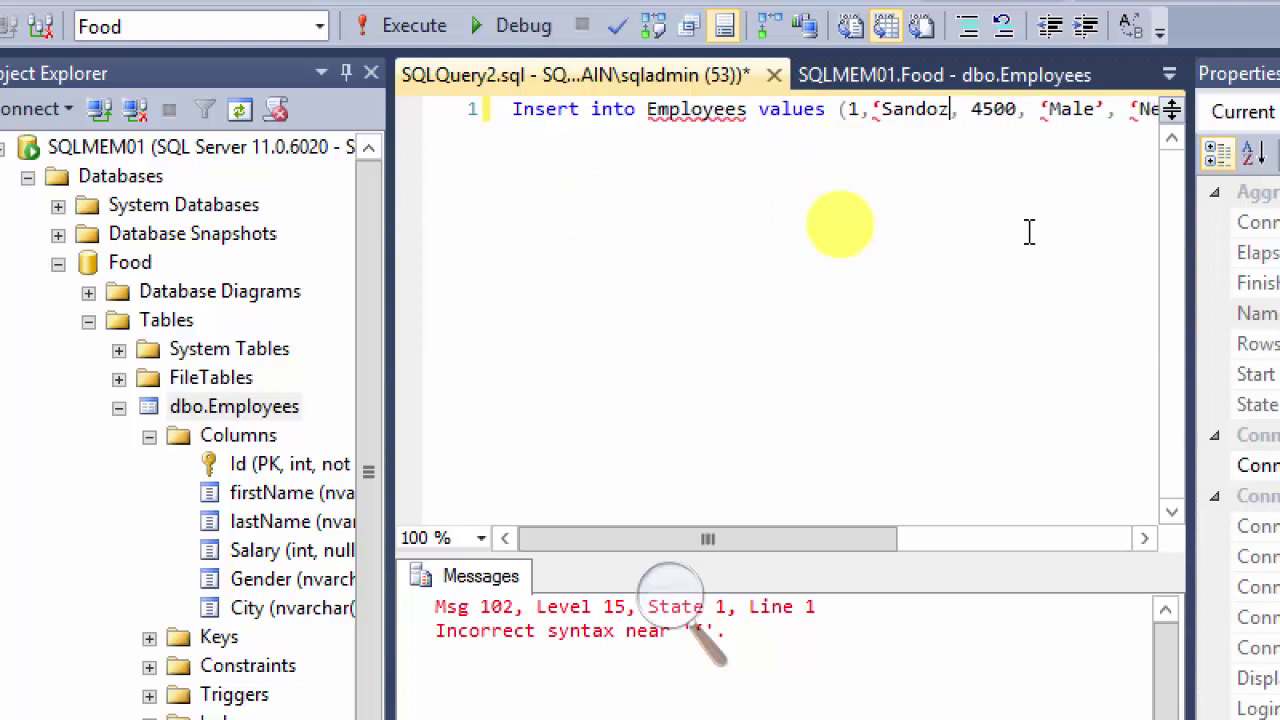
key(Left)
key(Left)
key(Left)
key(BackSpace)
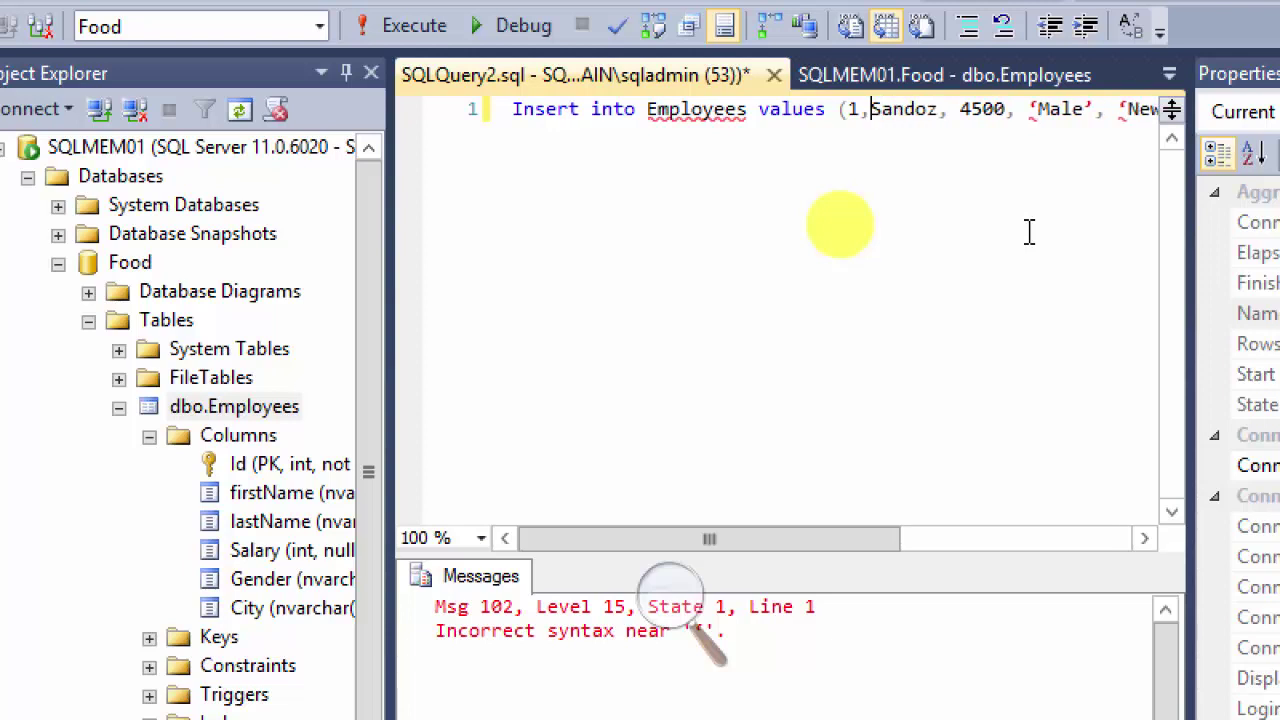
key(ctrl+Right)
key(ctrl+Right)
key(ctrl+Right)
key(ctrl+Right)
key(ctrl+Right)
key(ctrl+Right)
key(Left)
key(Left)
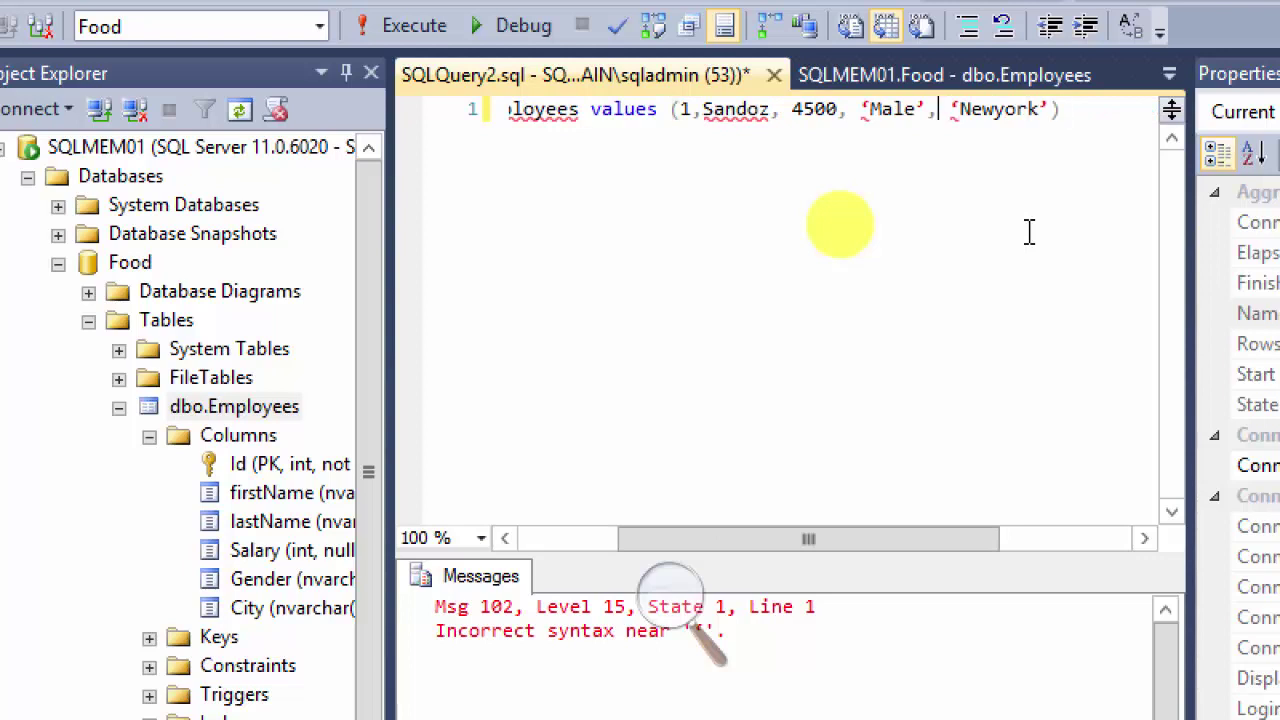
key(Left)
key(Left)
key(Left)
key(Left)
key(Left)
key(Left)
key(Left)
text(')
key(Left)
key(Left)
key(Left)
key(Left)
key(Left)
key(Left)
key(Left)
key(Left)
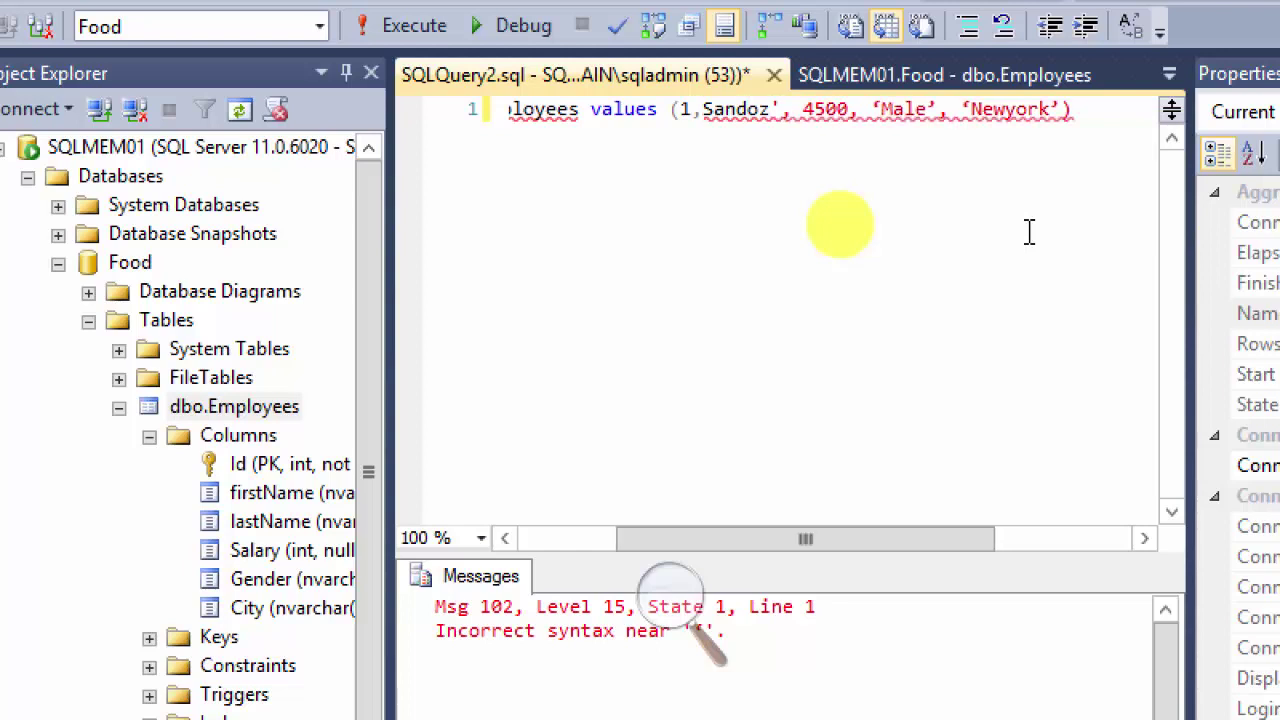
text(')
key(Right)
key(Right)
key(Right)
key(Right)
key(Right)
key(Right)
key(Right)
key(Right)
key(Right)
key(Right)
key(Right)
key(Right)
Step: Straighten the quotes around 'Male' and 'Newyork' and select the whole insert statement
key(Left)
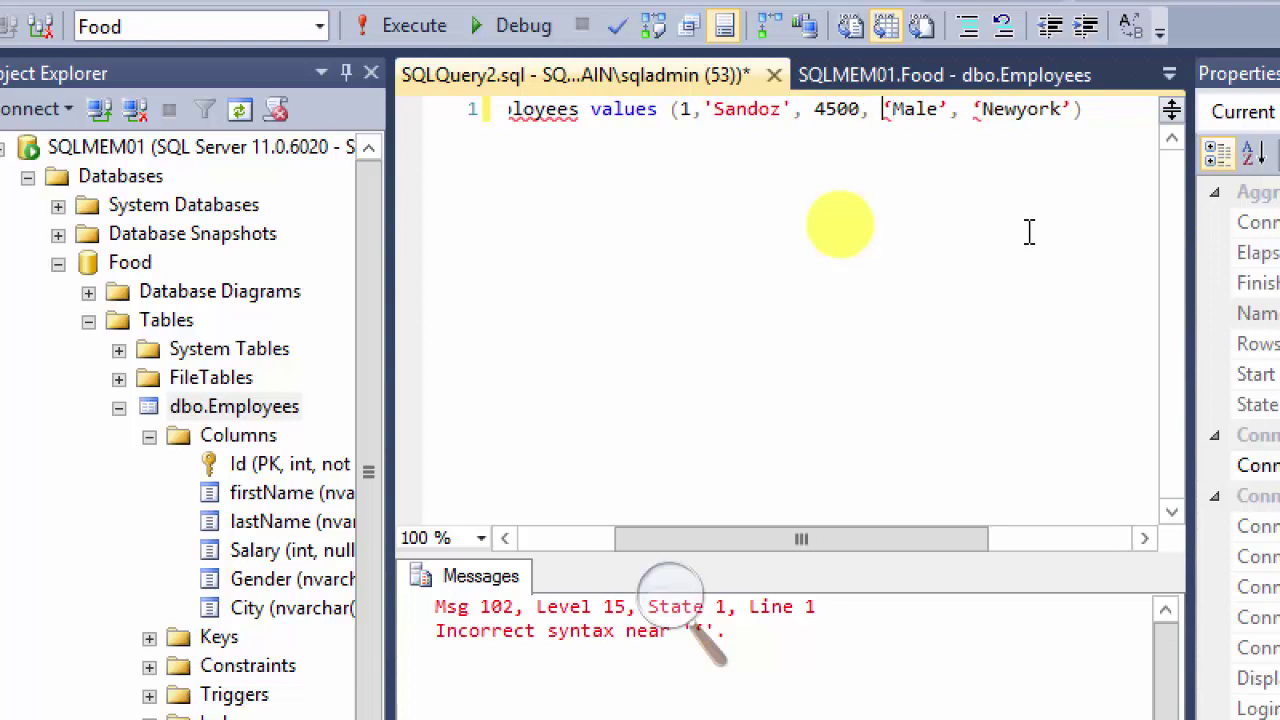
key(Delete)
text(')
key(Right)
key(Right)
key(Right)
key(Right)
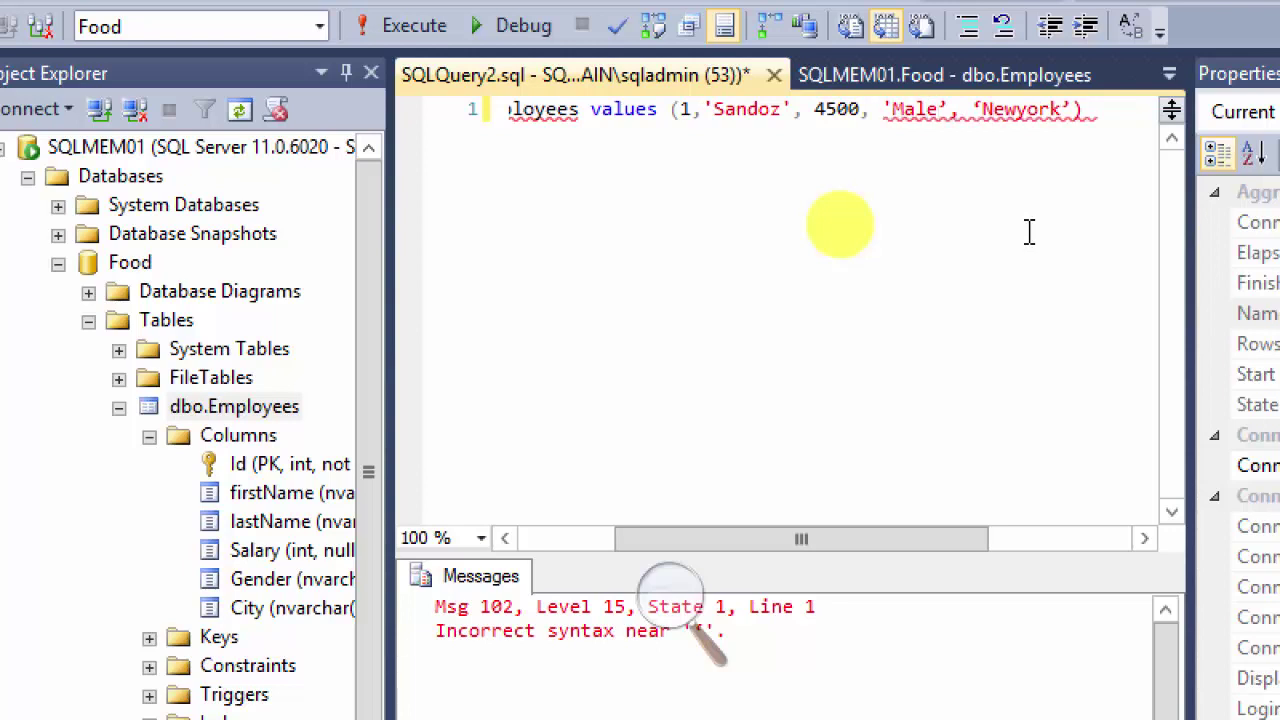
key(Delete)
text(')
key(Right)
key(Right)
key(Right)
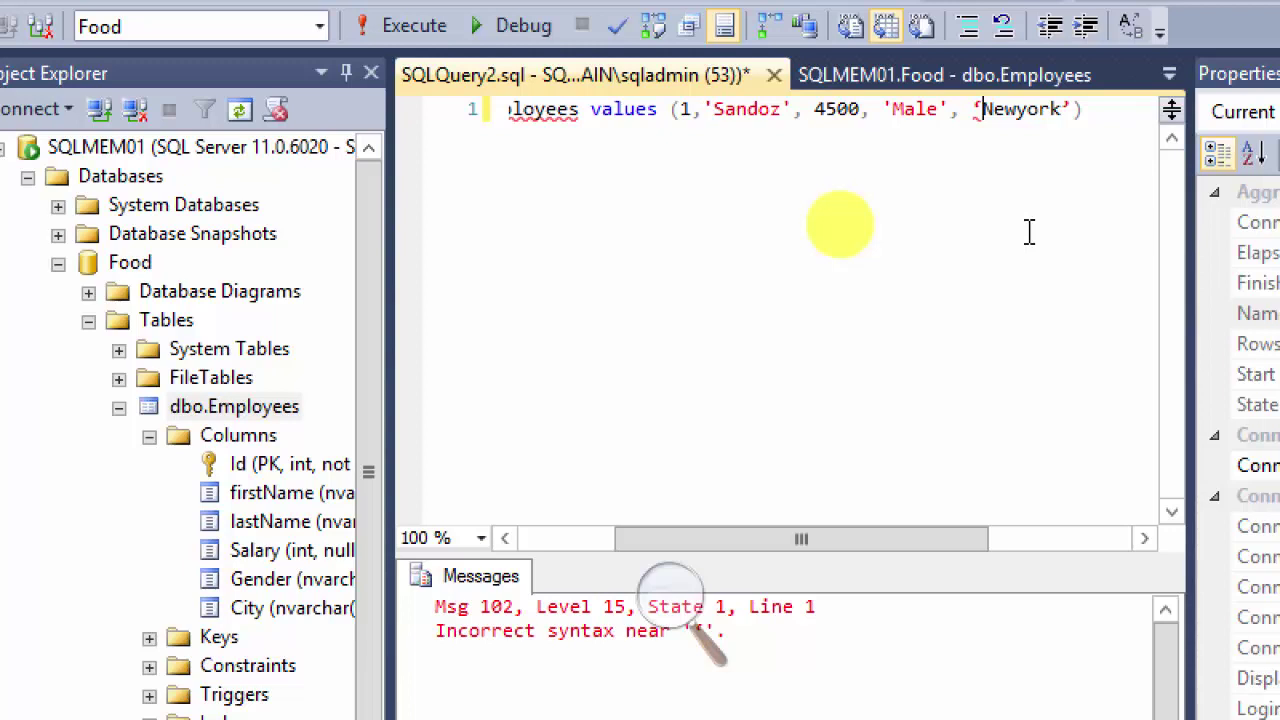
key(BackSpace)
text(')
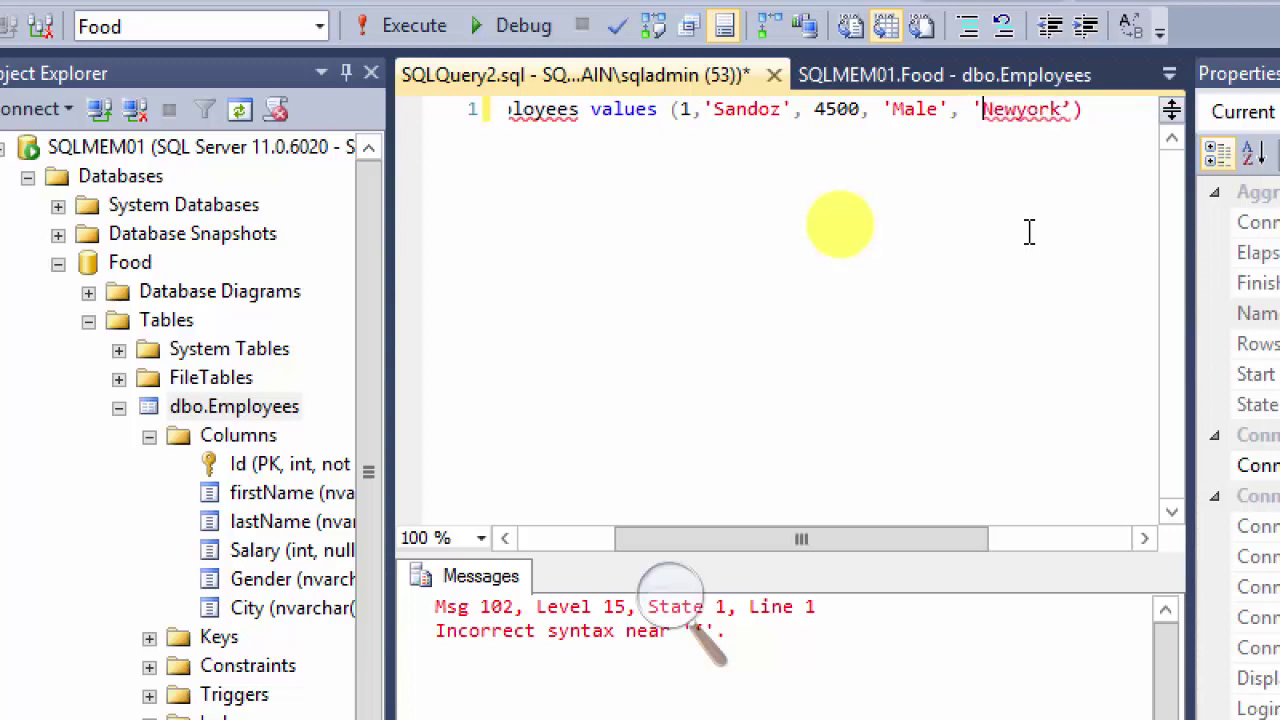
key(Right)
key(Right)
key(Right)
key(Right)
key(Right)
key(Right)
key(Right)
key(Right)
key(BackSpace)
text(')
click(1029, 232)
key(ctrl+Left)
key(ctrl+Left)
key(ctrl+Left)
key(ctrl+Left)
key(ctrl+Left)
key(ctrl+Left)
key(ctrl+Left)
key(ctrl+Left)
key(ctrl+Left)
key(ctrl+Left)
key(ctrl+Left)
key(ctrl+Left)
key(ctrl+Left)
key(ctrl+Left)
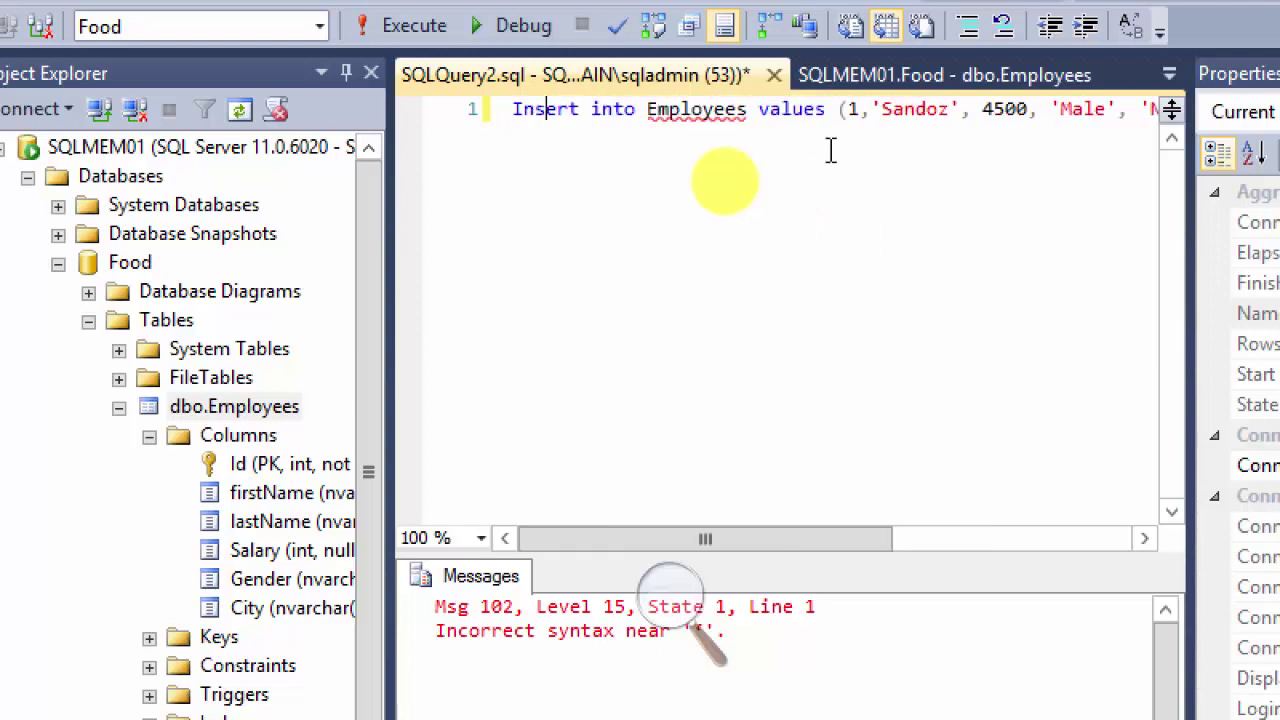
key(shift+End)
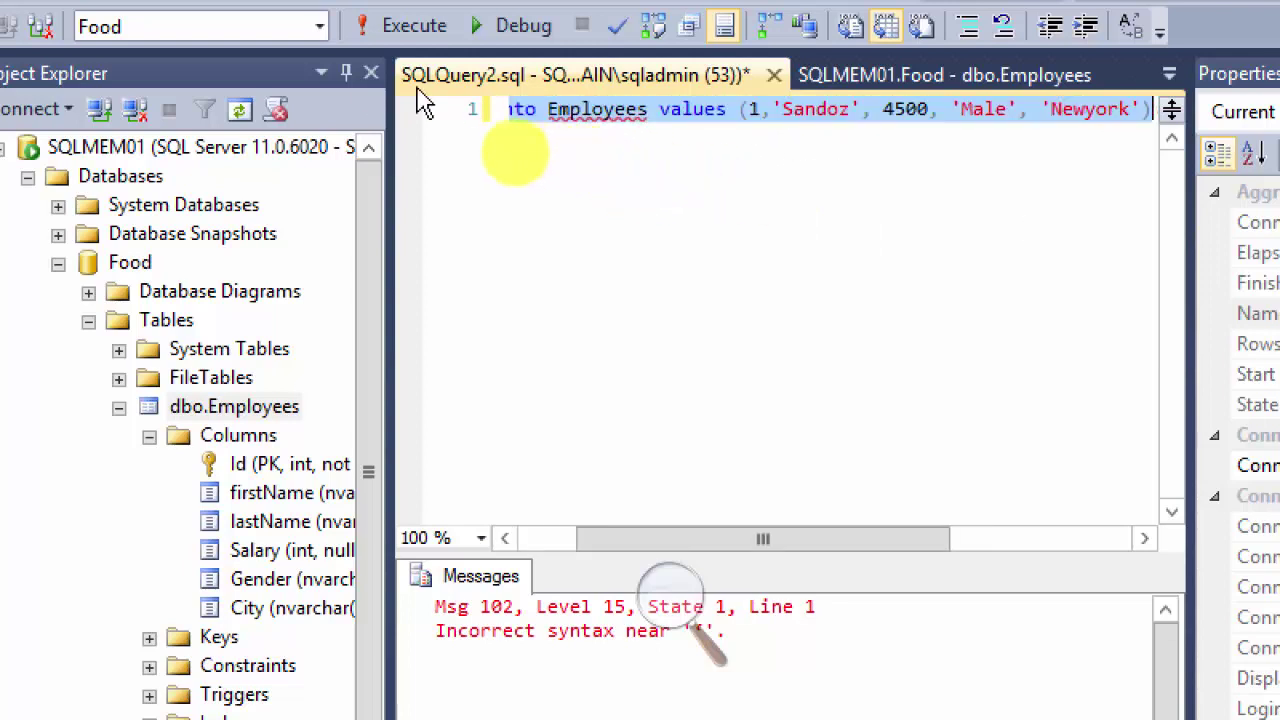
Step: Add 'Mike' after the Id 1 in the values and rerun the insert successfully
click(405, 25)
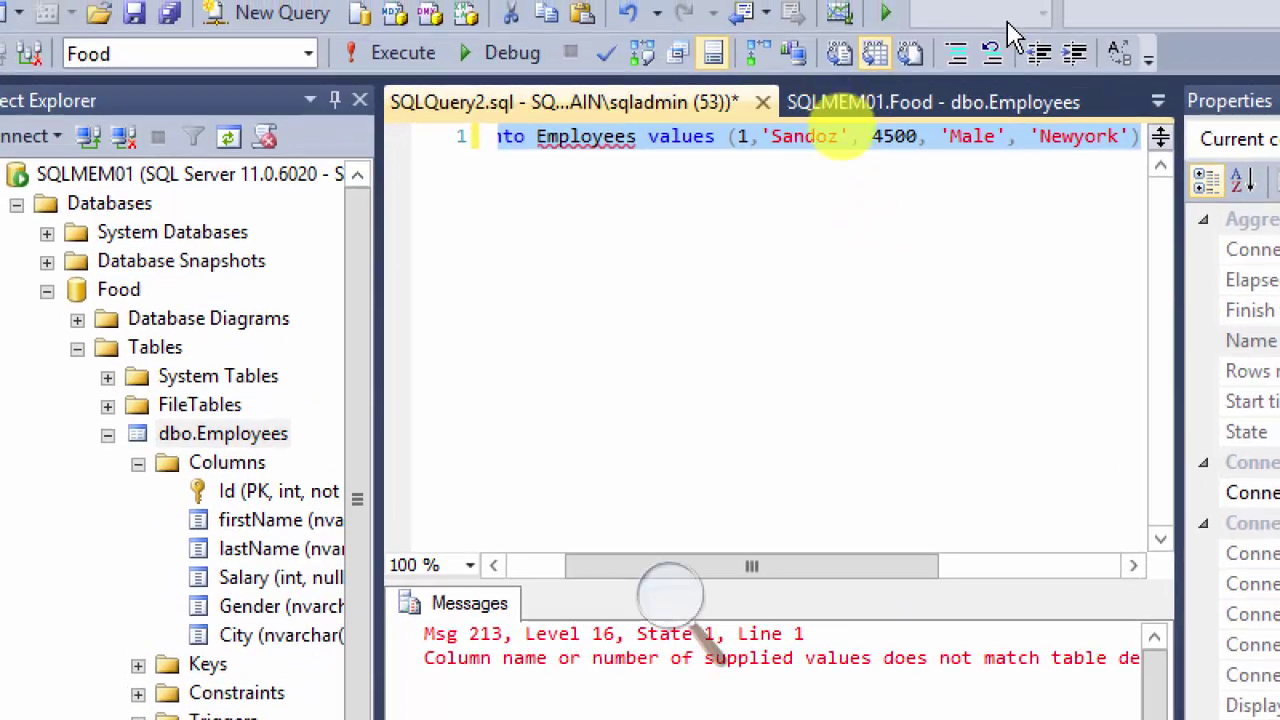
click(752, 147)
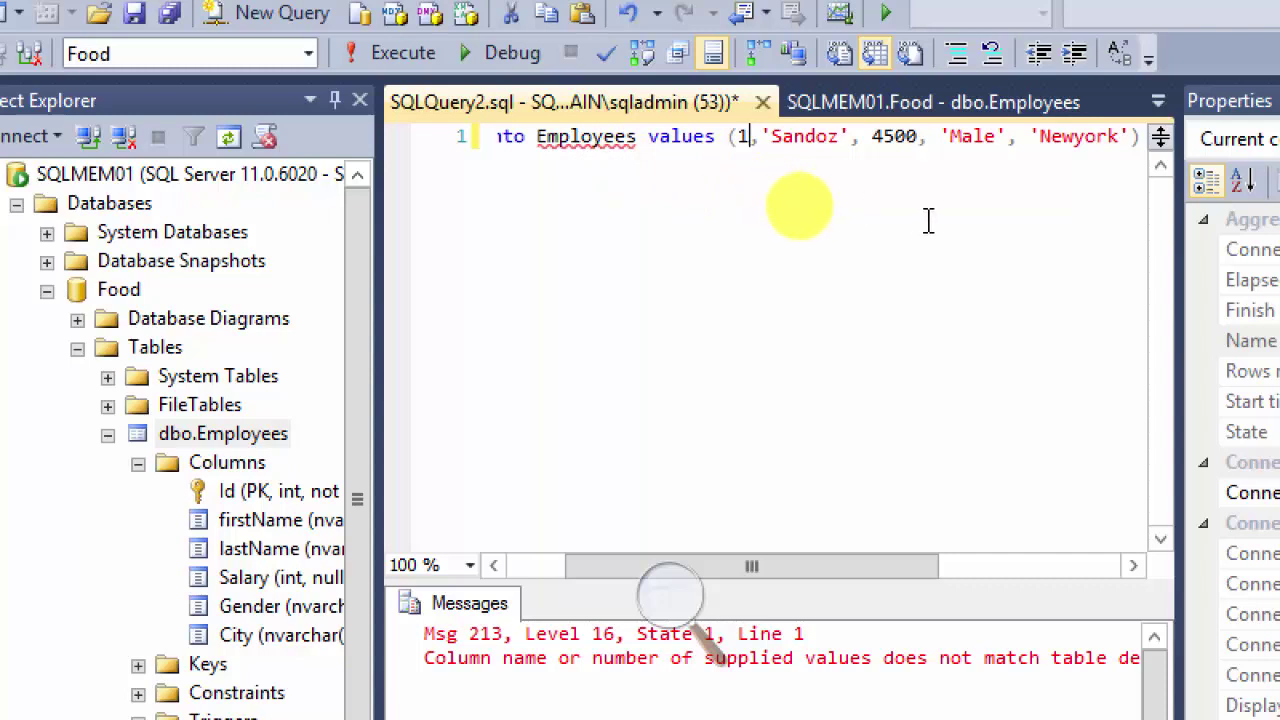
key(Right)
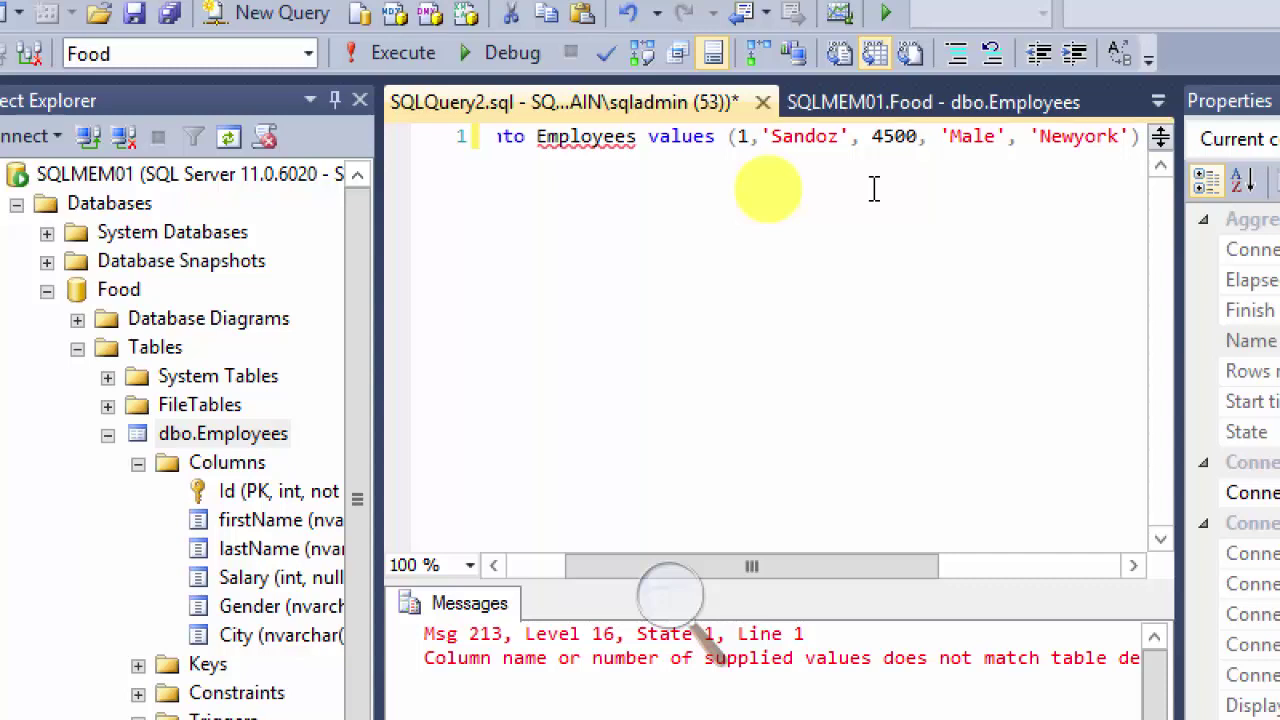
text(')
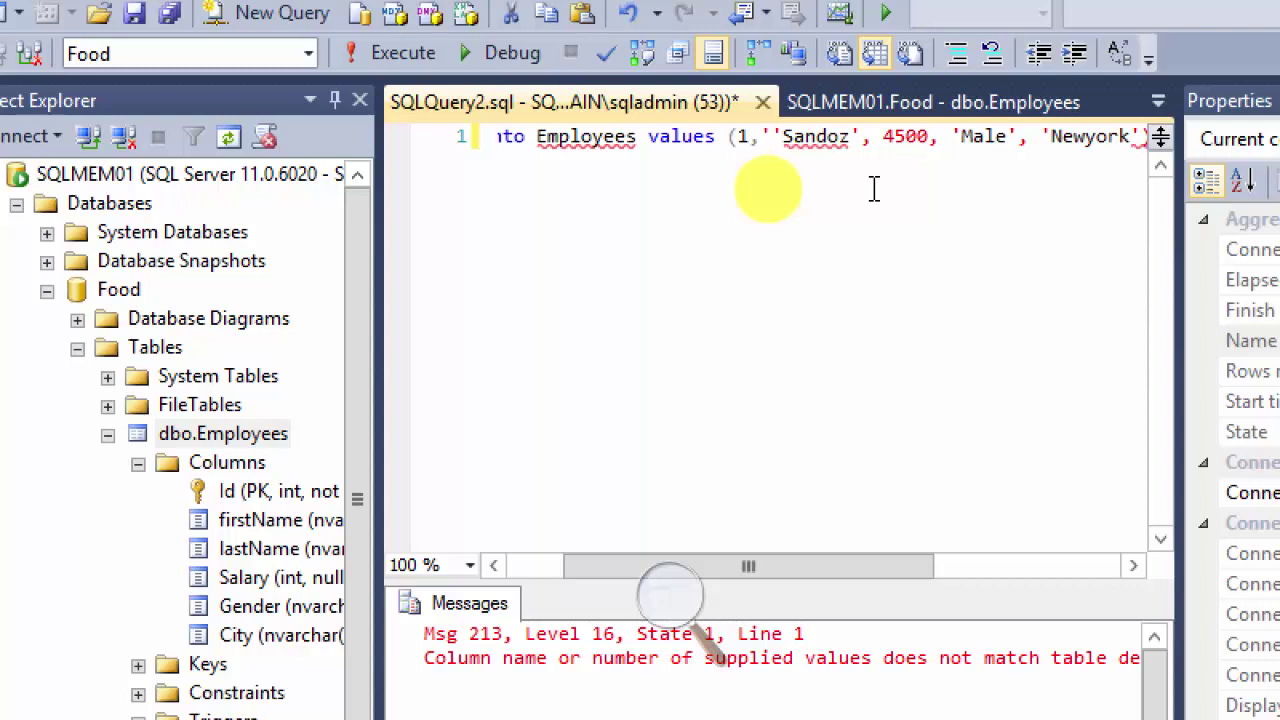
text(Mike',)
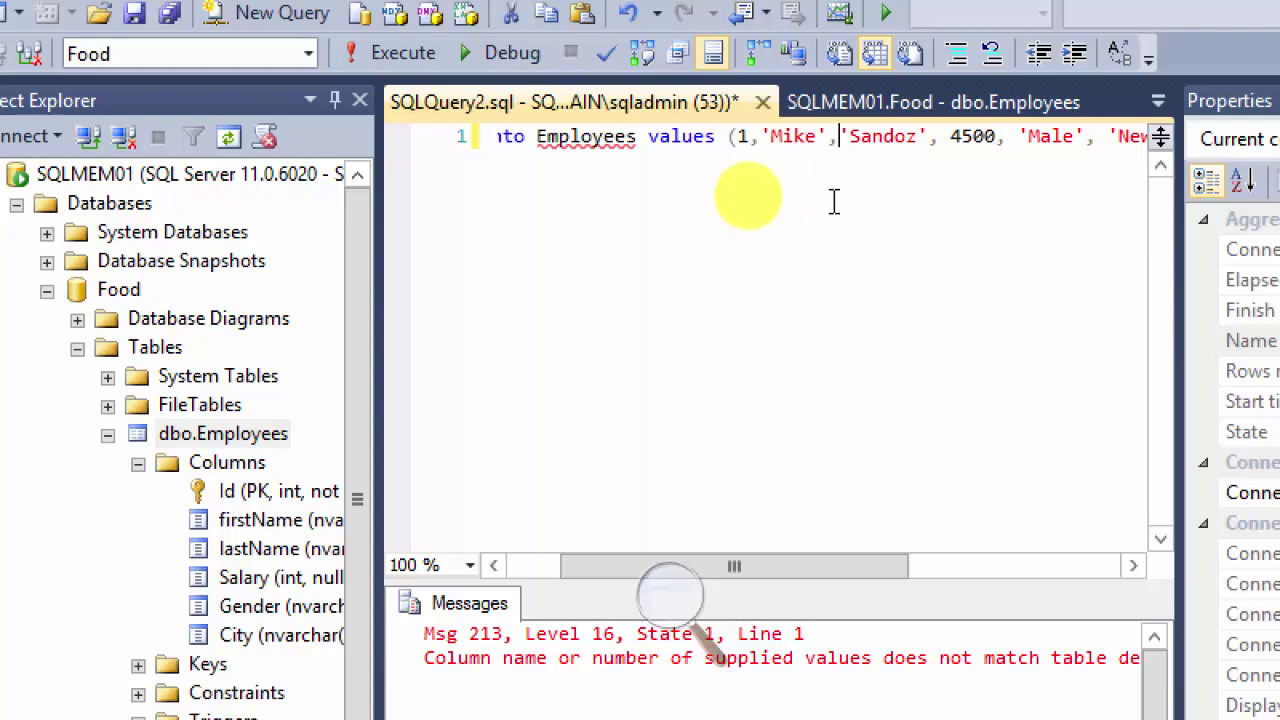
key(ctrl+a)
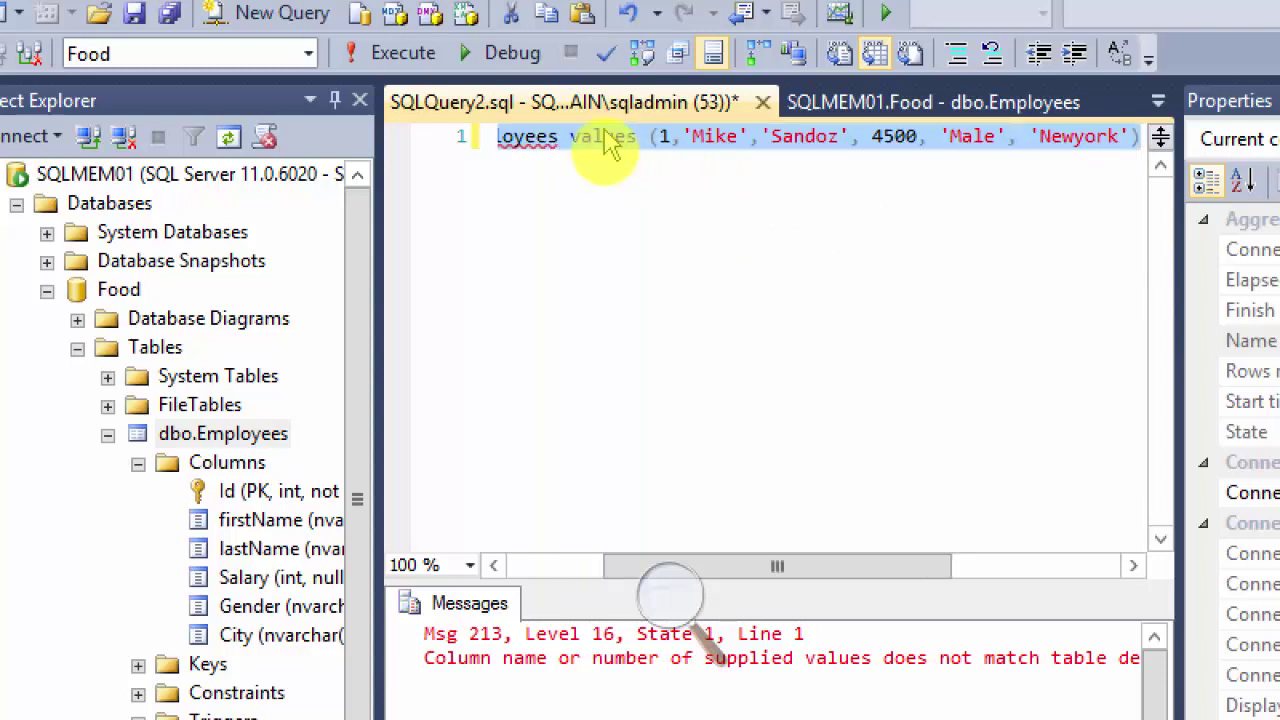
click(382, 51)
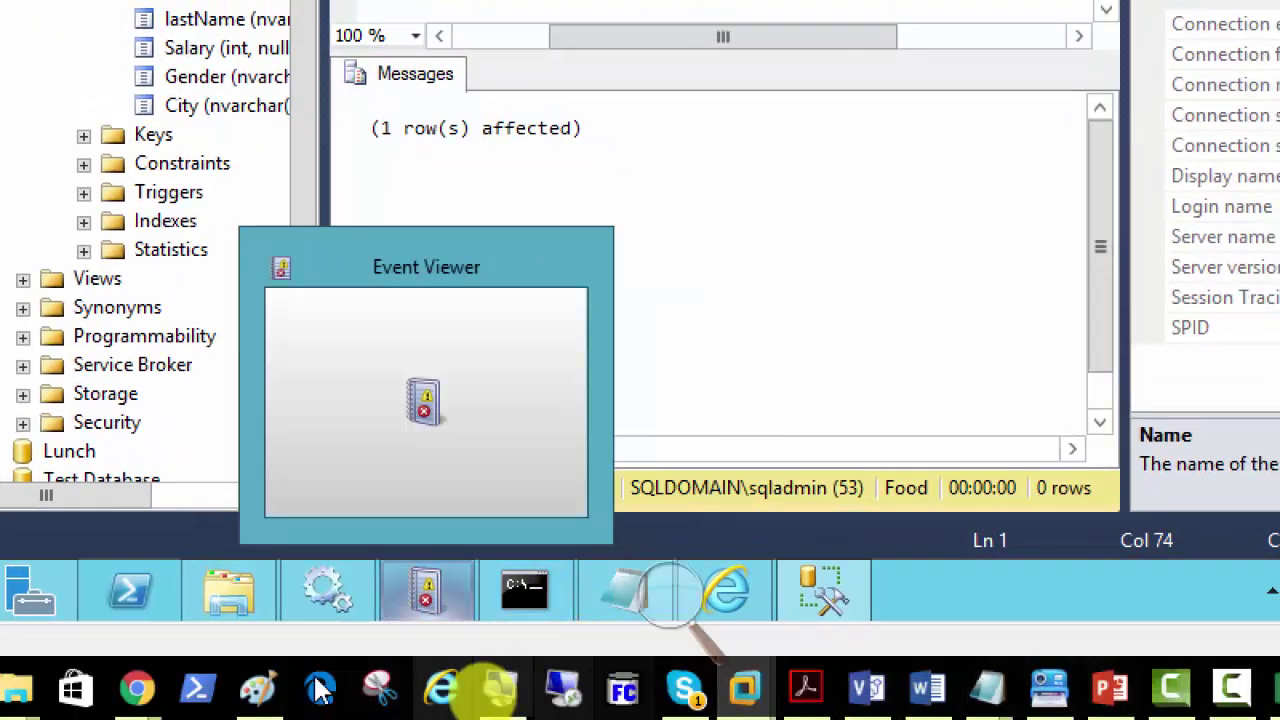
click(137, 586)
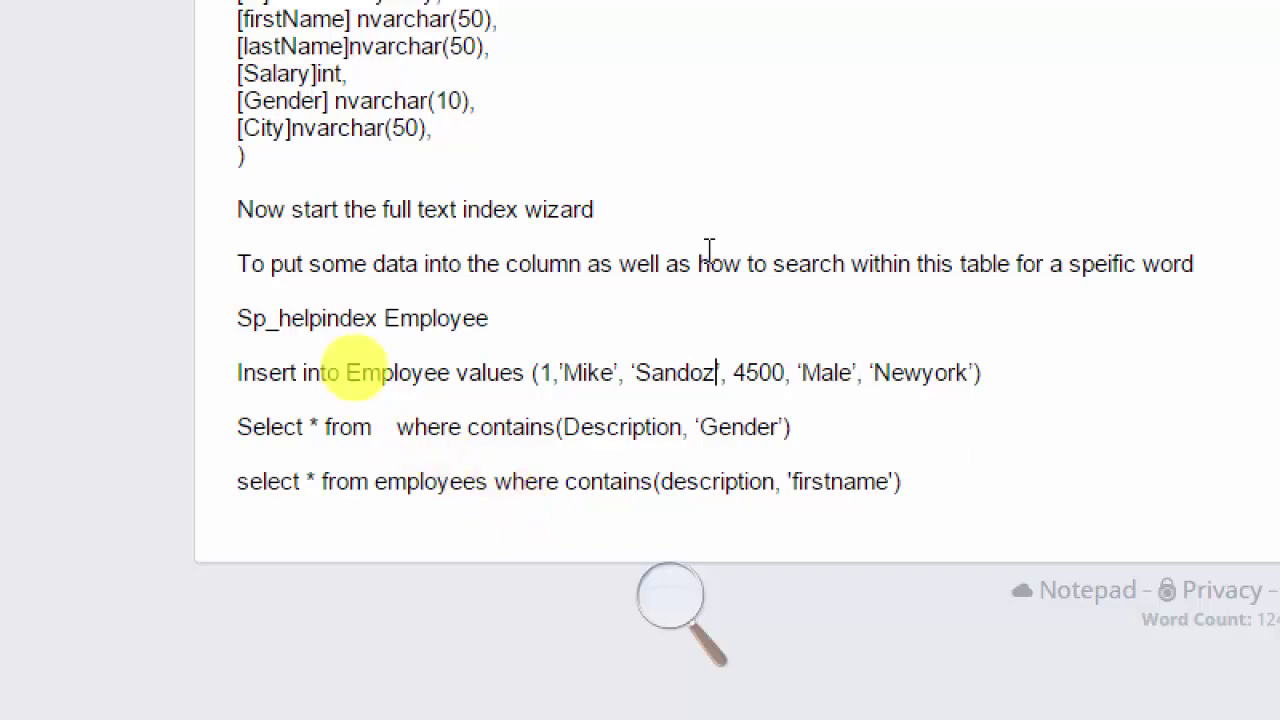
scroll(829, 363, up, 2)
scroll(526, 194, up, 2)
scroll(535, 30, up, 3)
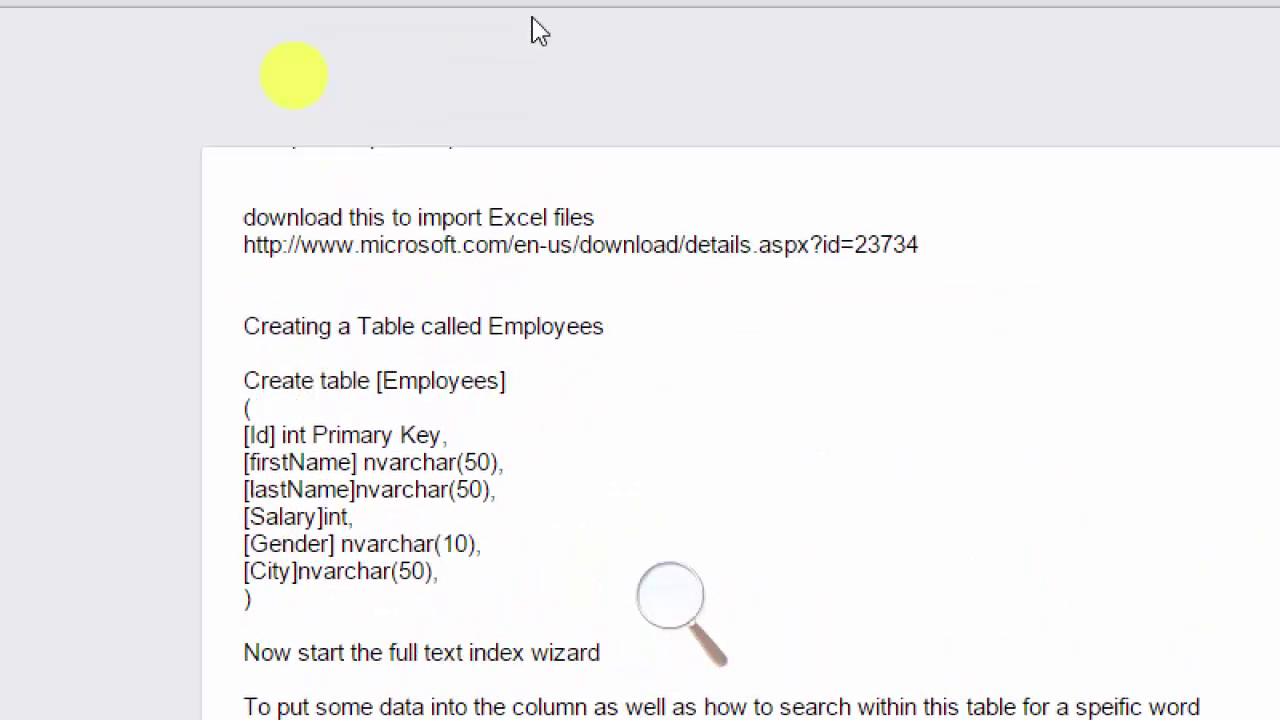
scroll(790, 475, down, 4)
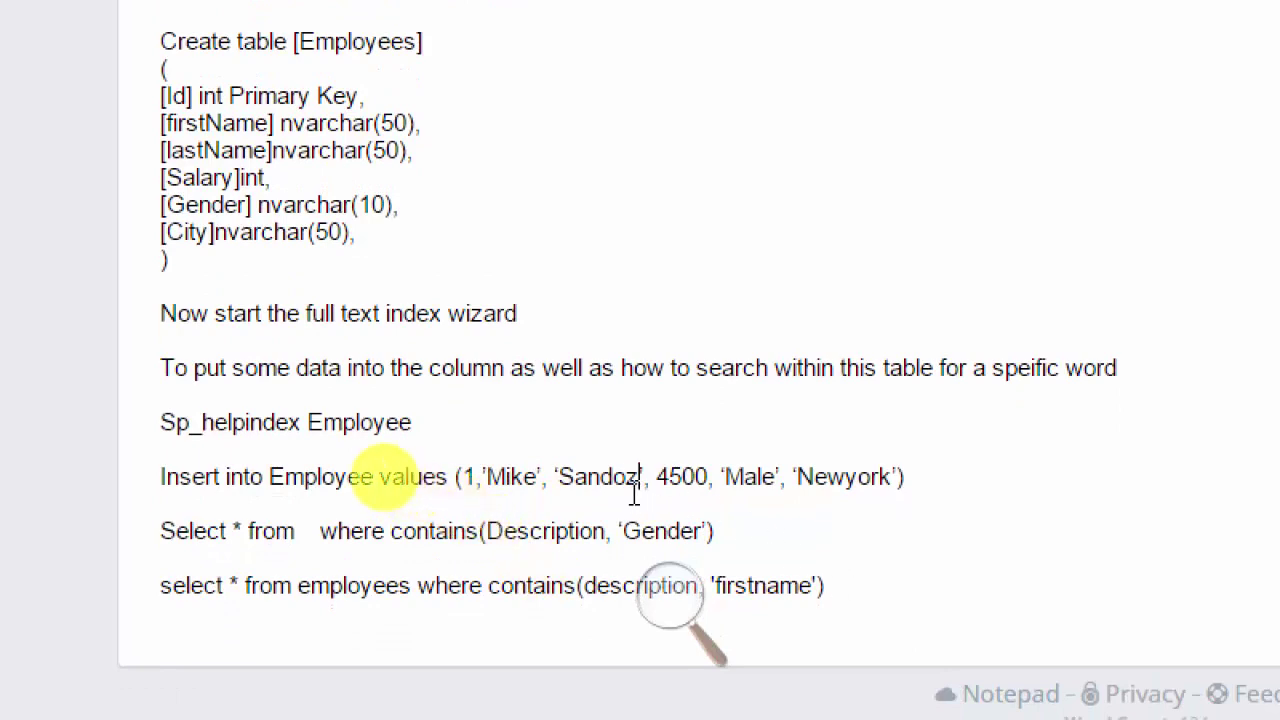
scroll(682, 507, up, 2)
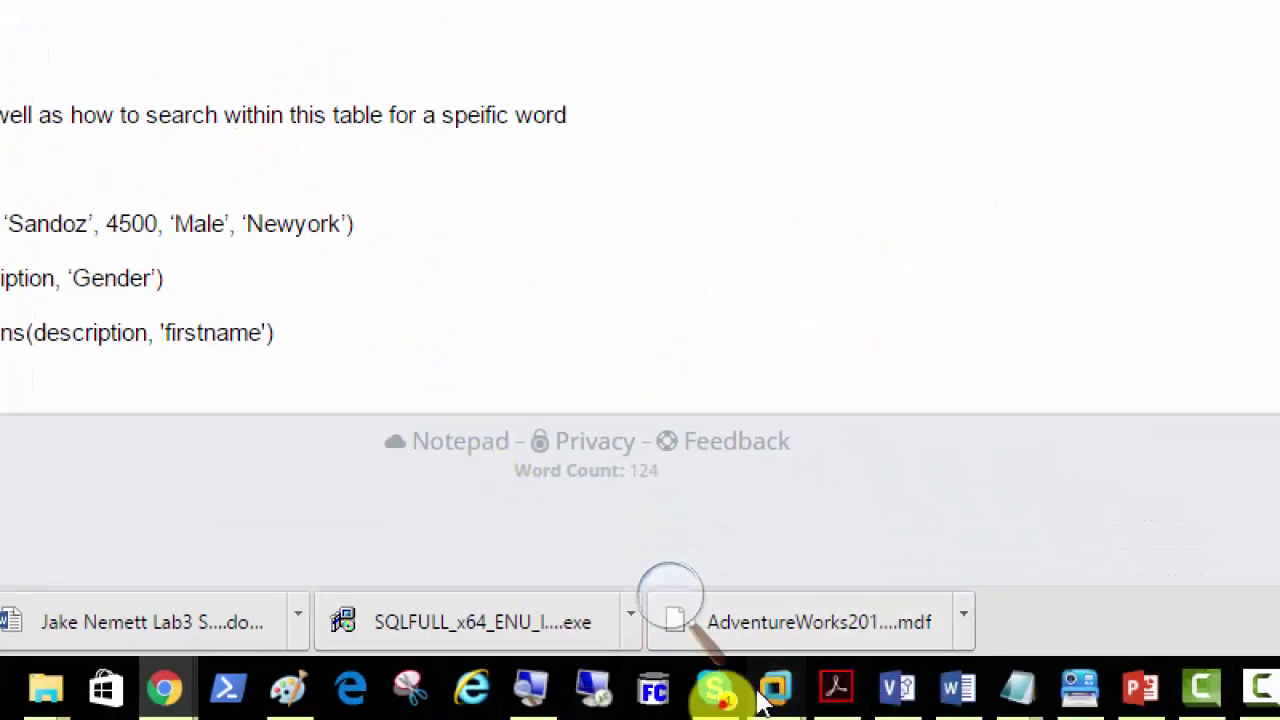
mouse_move(778, 690)
click(888, 540)
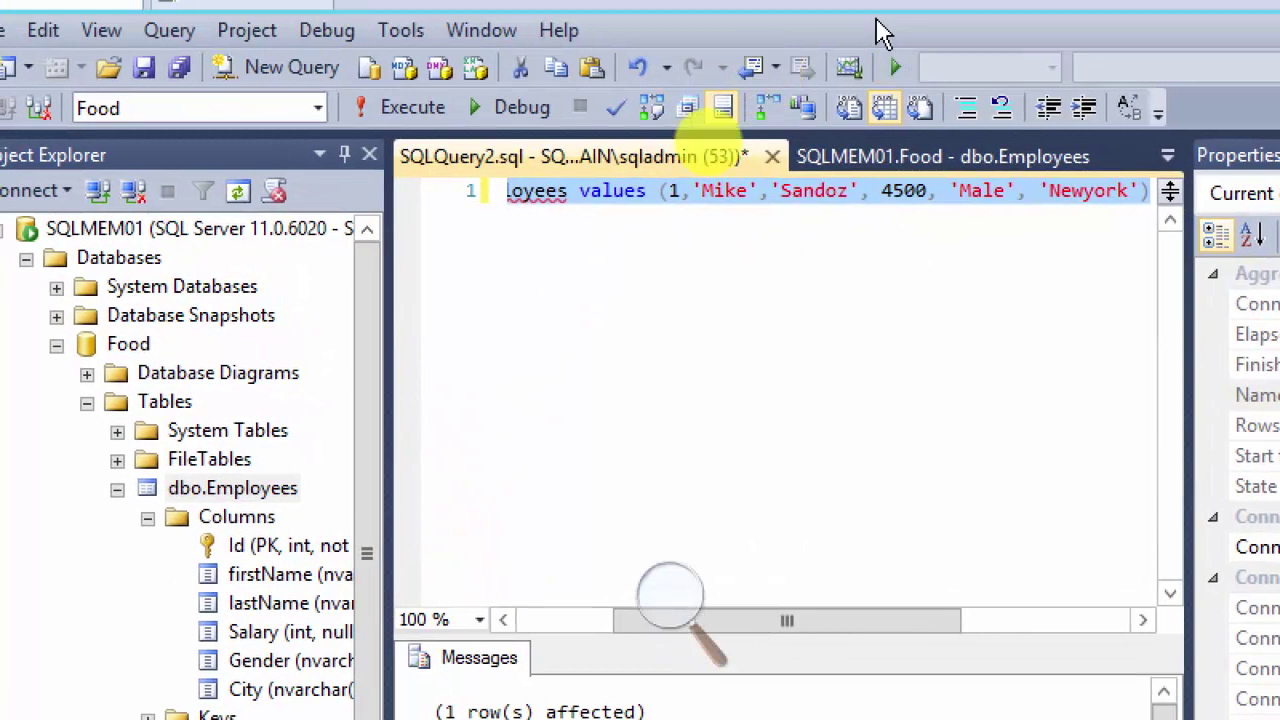
Step: Add and run select * from employees, returning the one row with salary 4500 and city Newyork
click(573, 272)
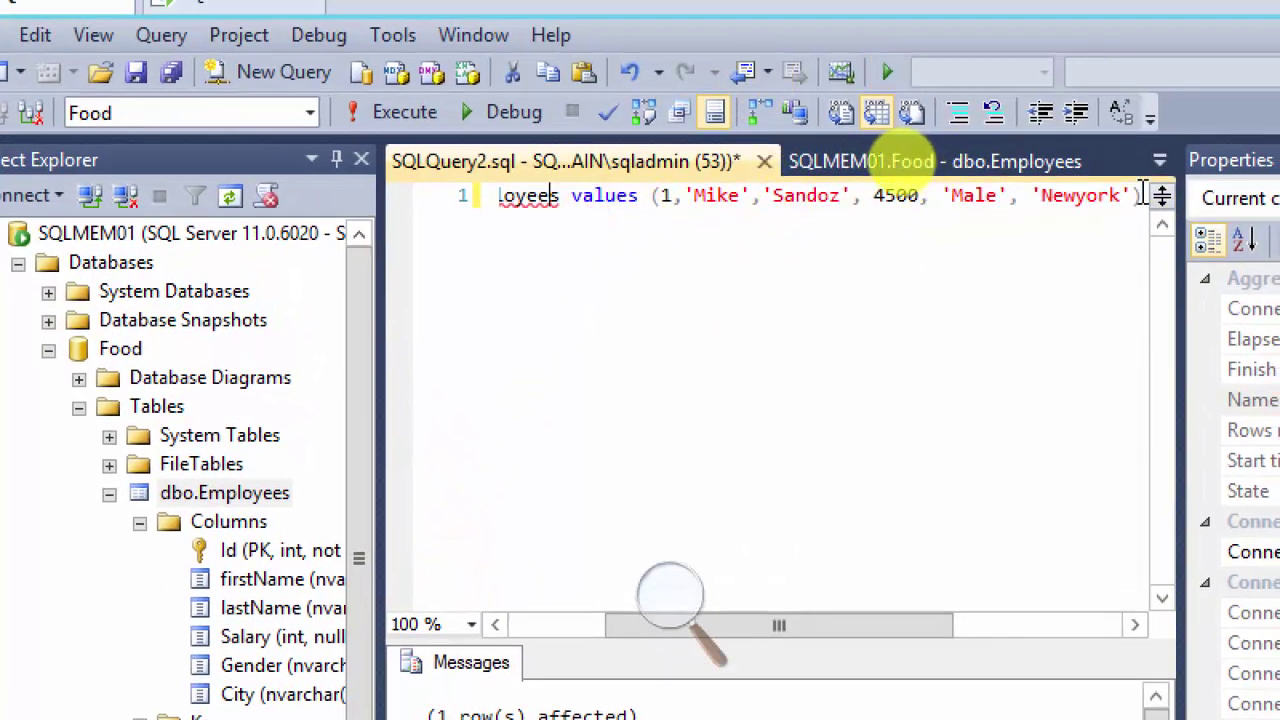
key(Return)
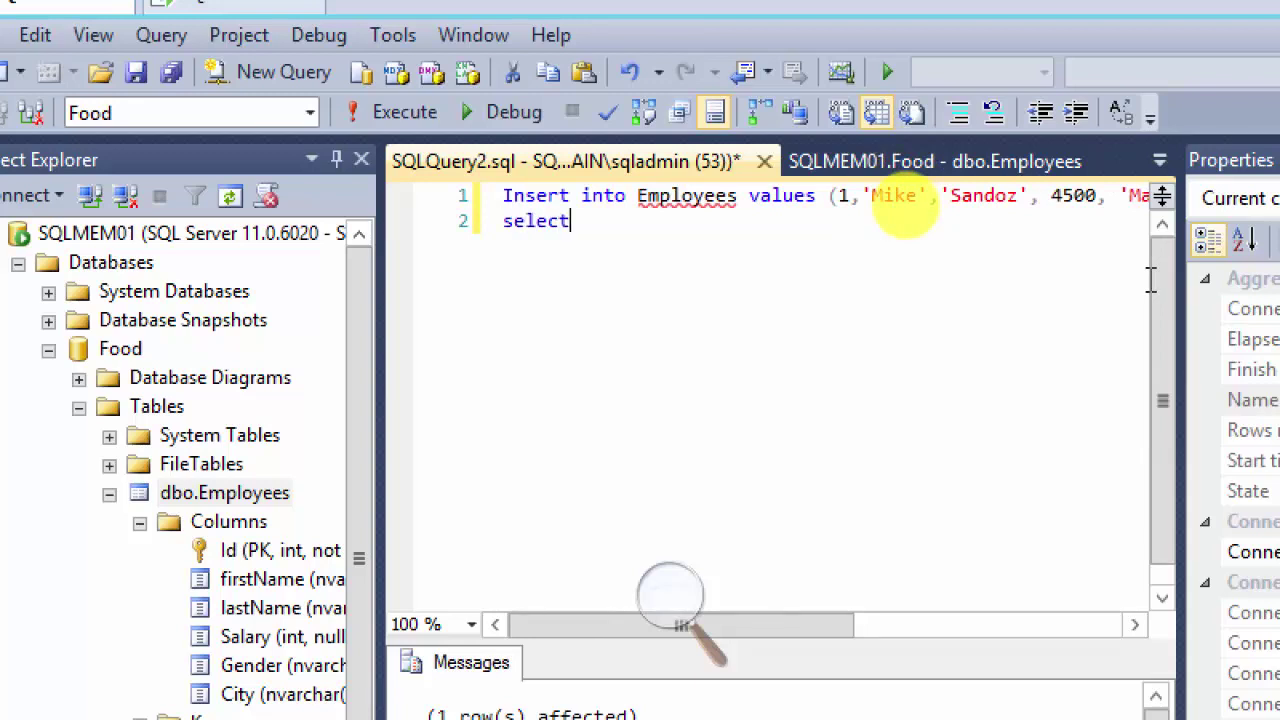
text(select * from emplo)
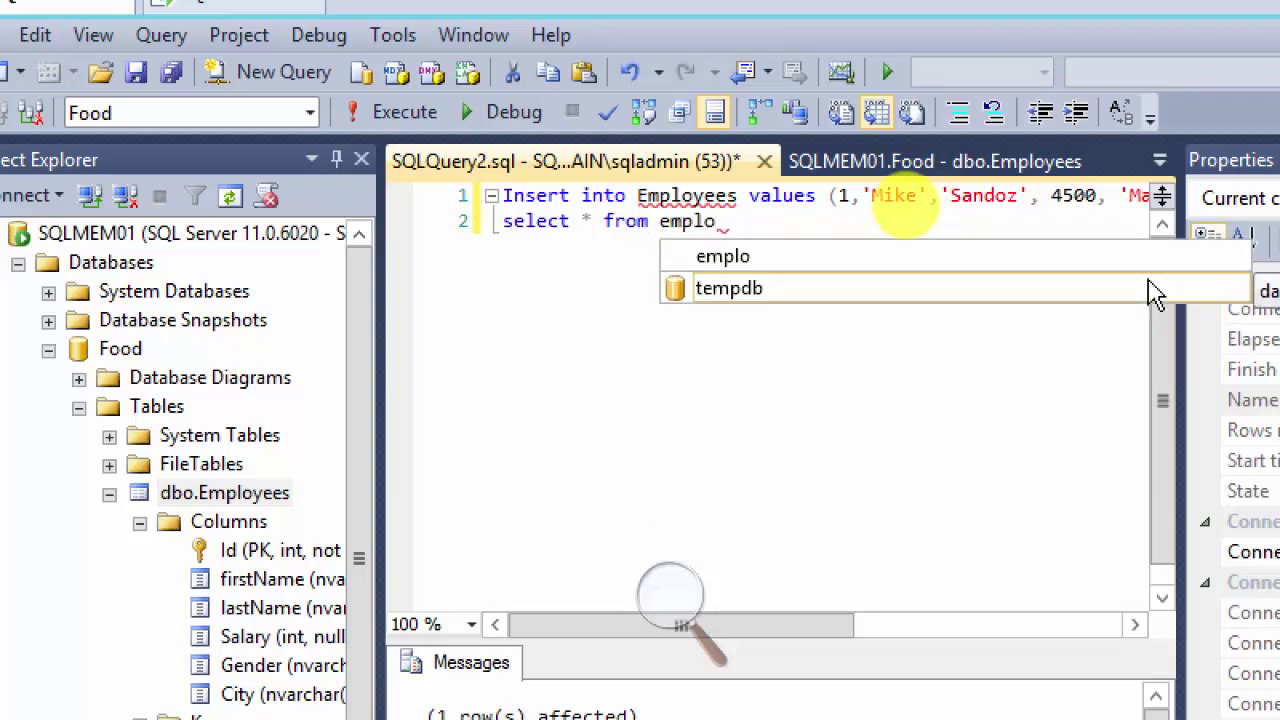
text(yees)
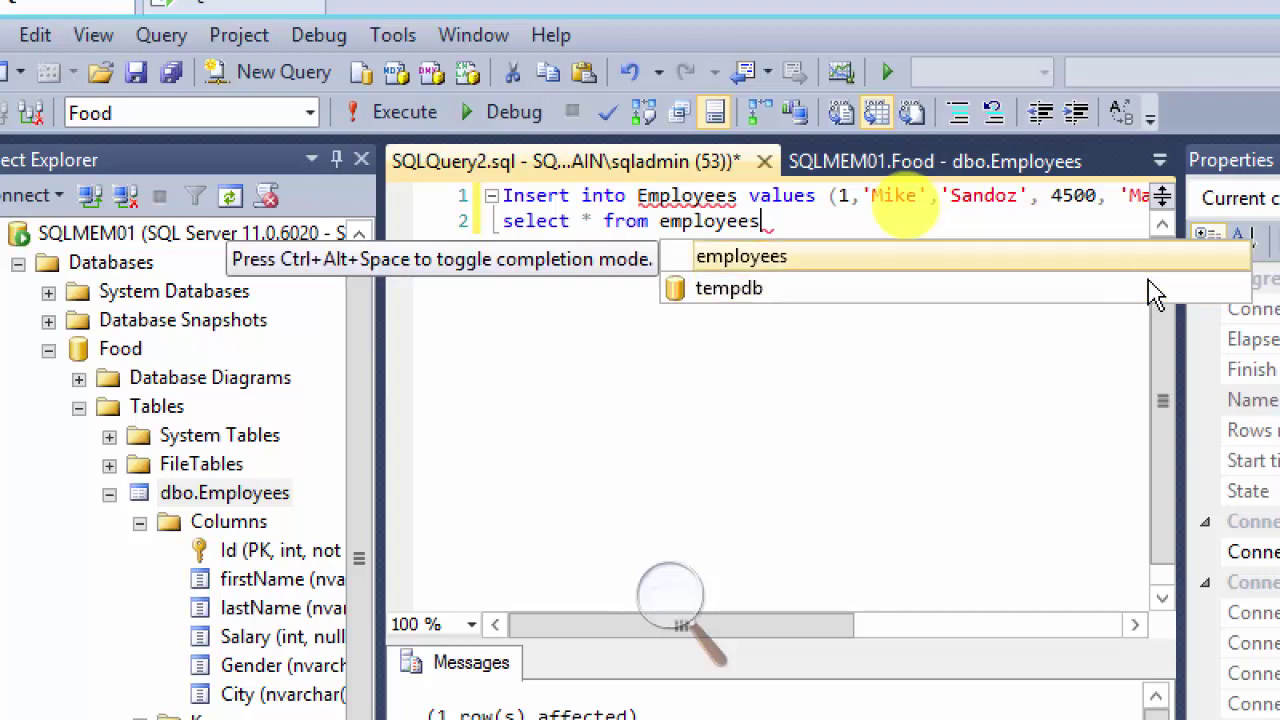
key(Escape)
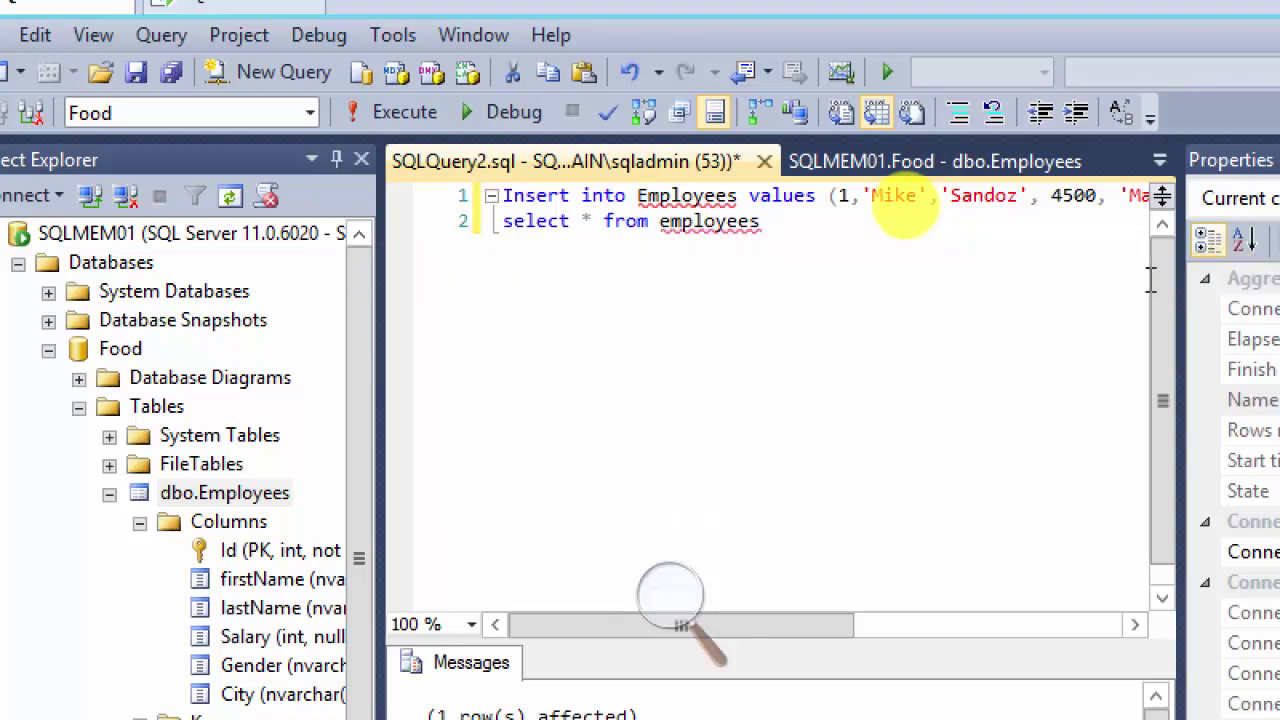
key(ctrl+shift+Left)
key(ctrl+shift+Left)
key(ctrl+shift+Left)
key(ctrl+shift+Left)
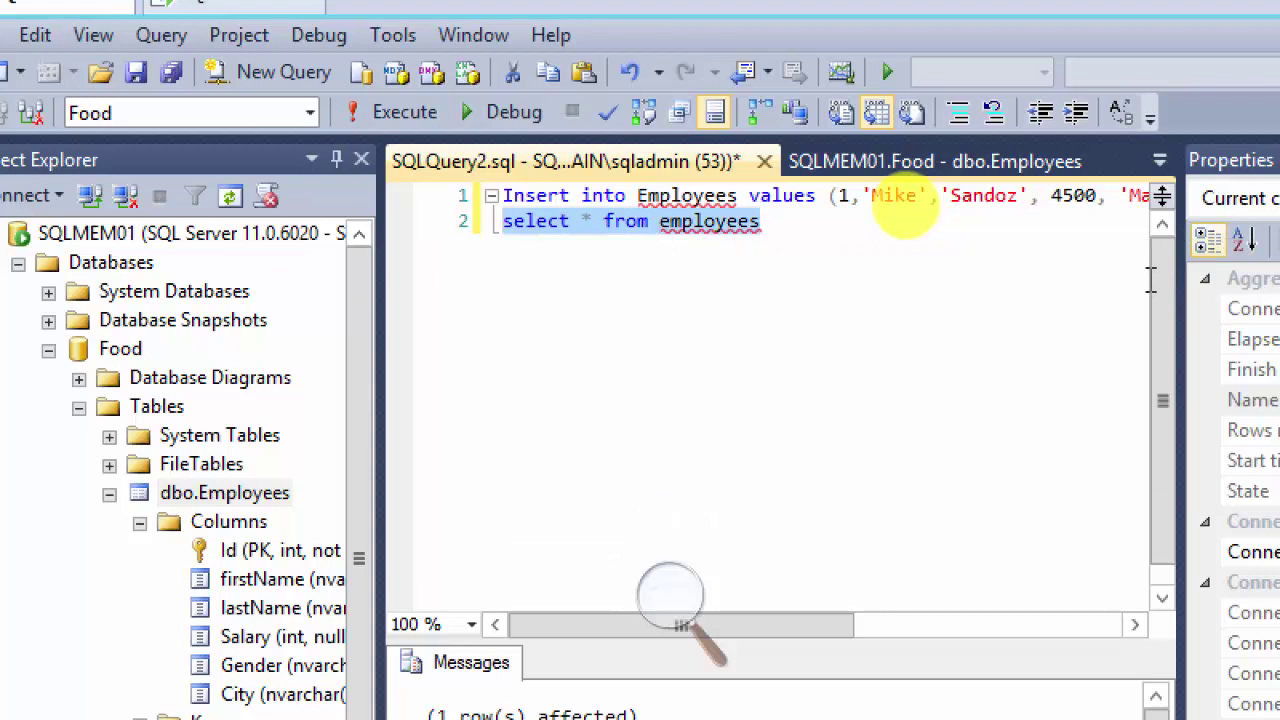
key(F5)
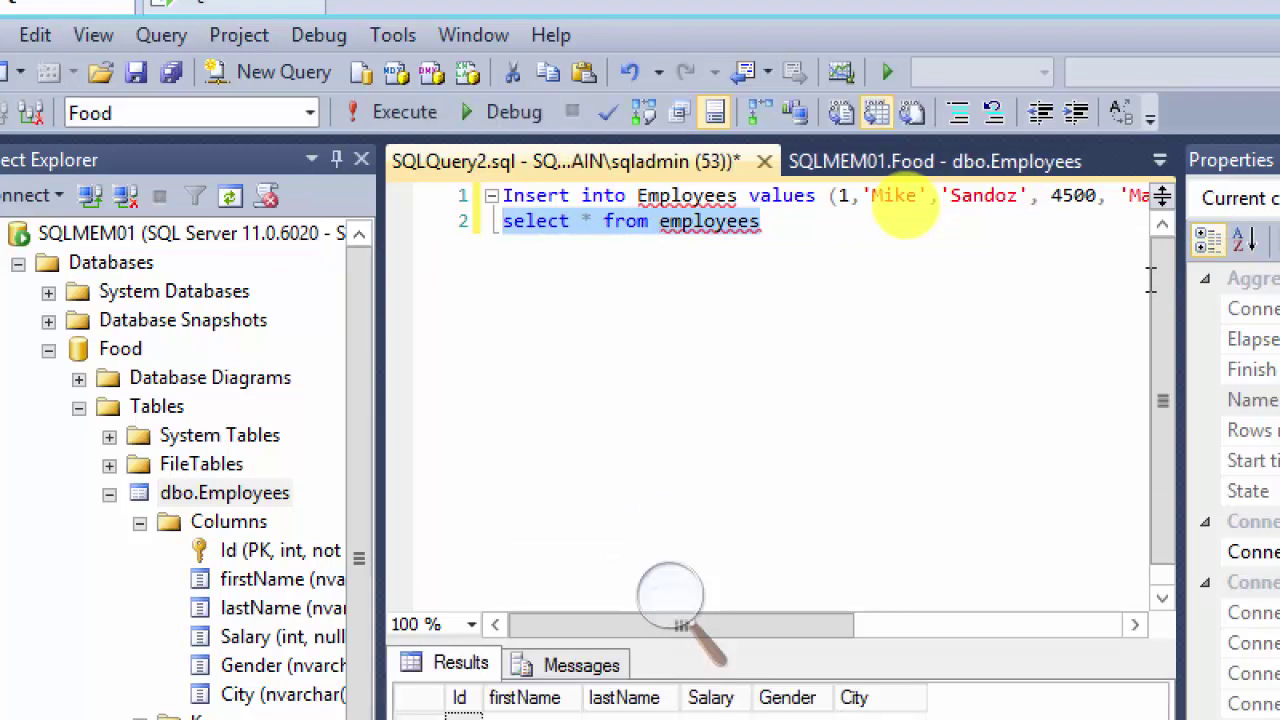
scroll(803, 397, down, 1)
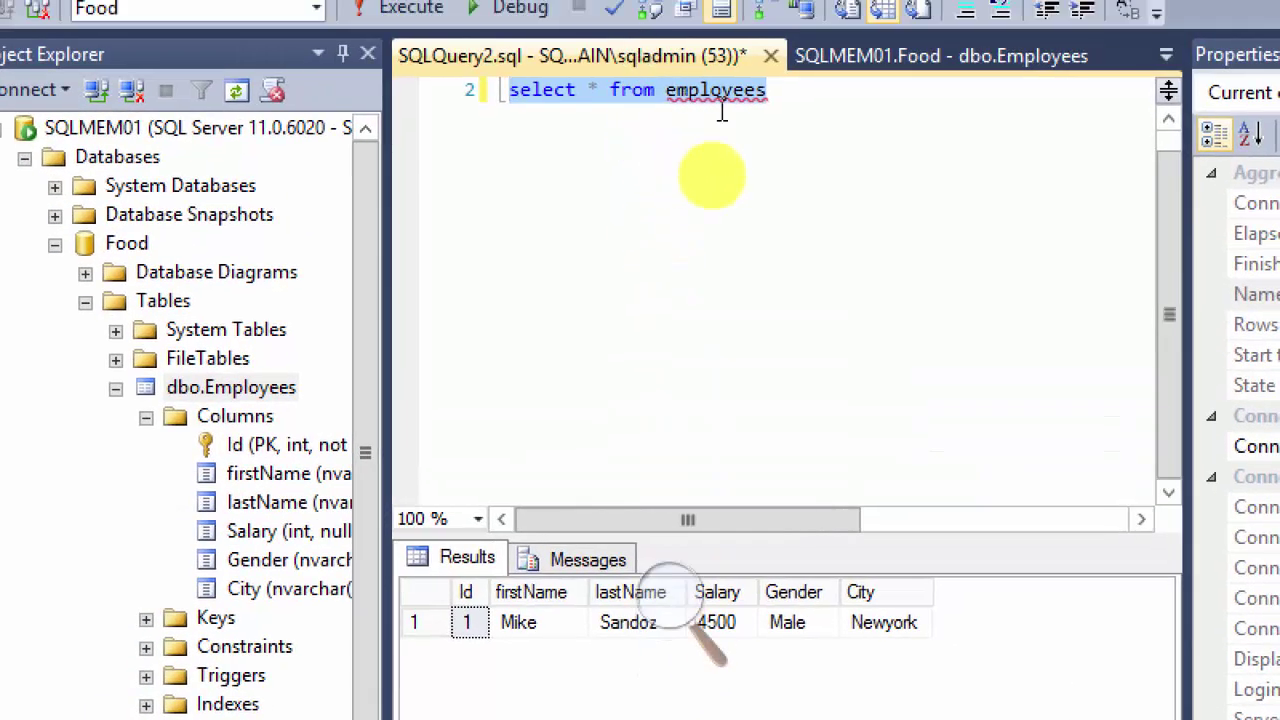
click(806, 108)
Step: Add blank lines below the select query and copy the contains query line from the Notepad notes
key(Return)
key(Return)
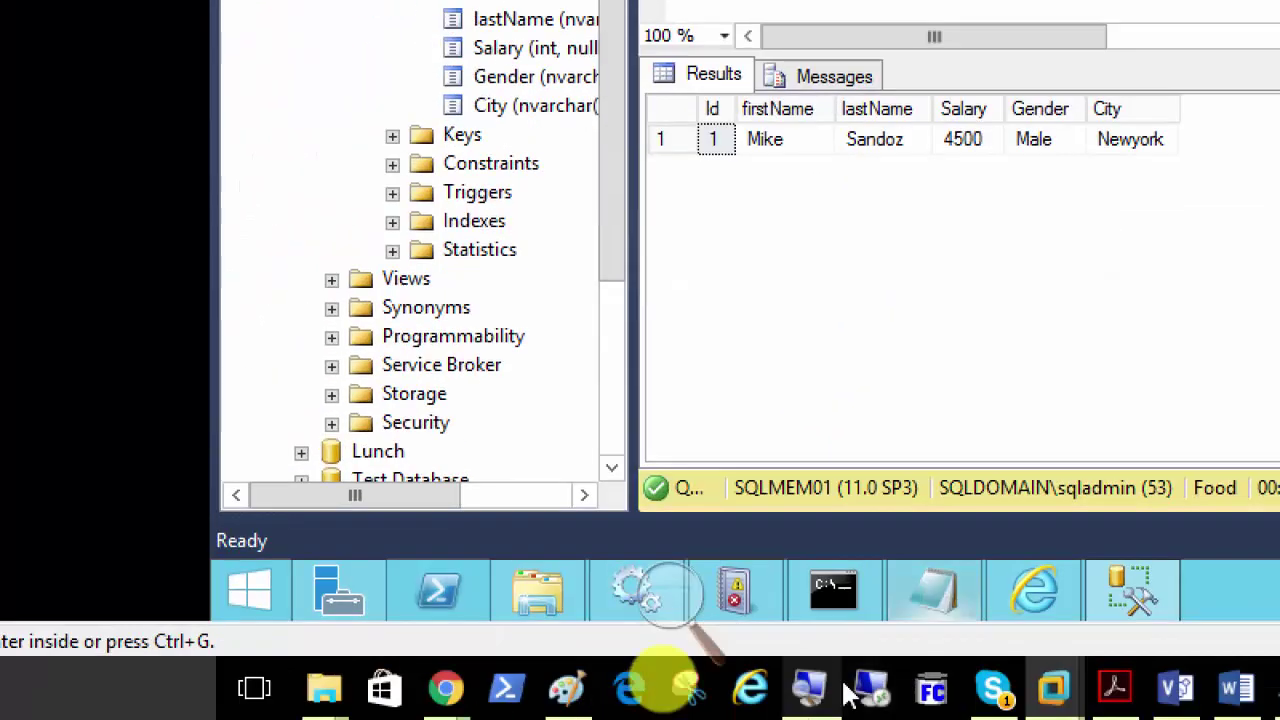
mouse_move(683, 719)
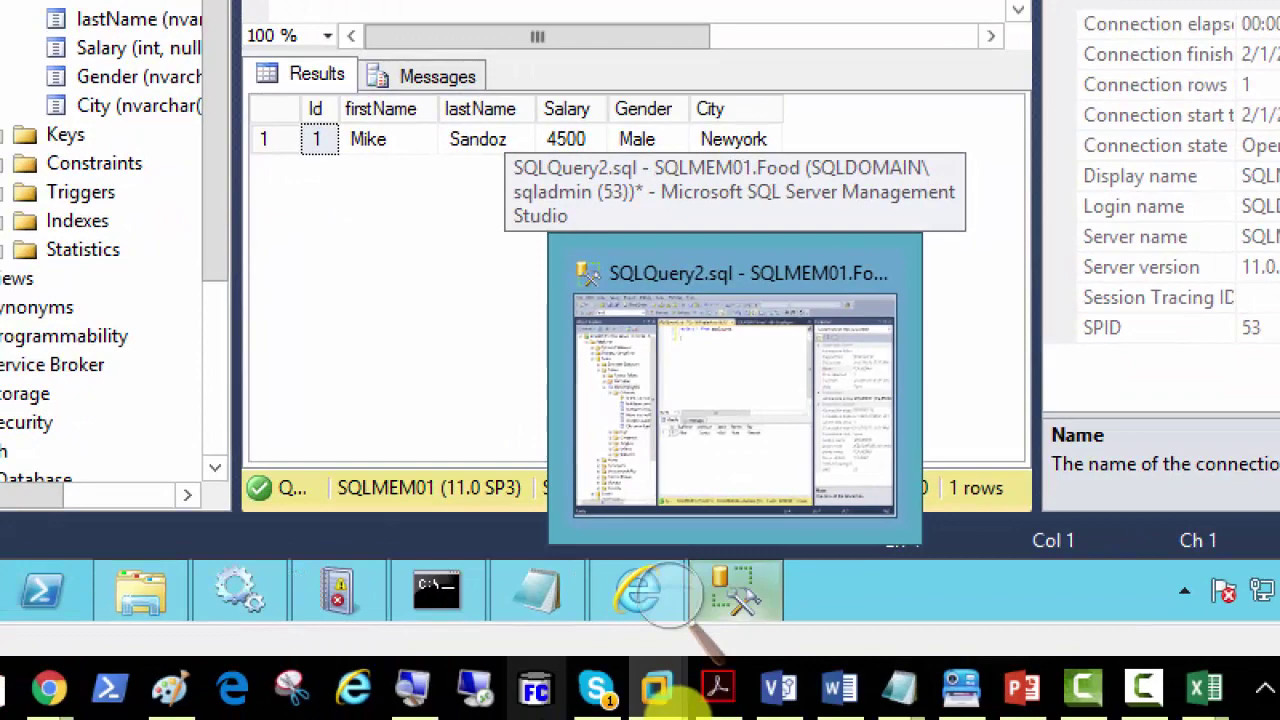
mouse_move(636, 693)
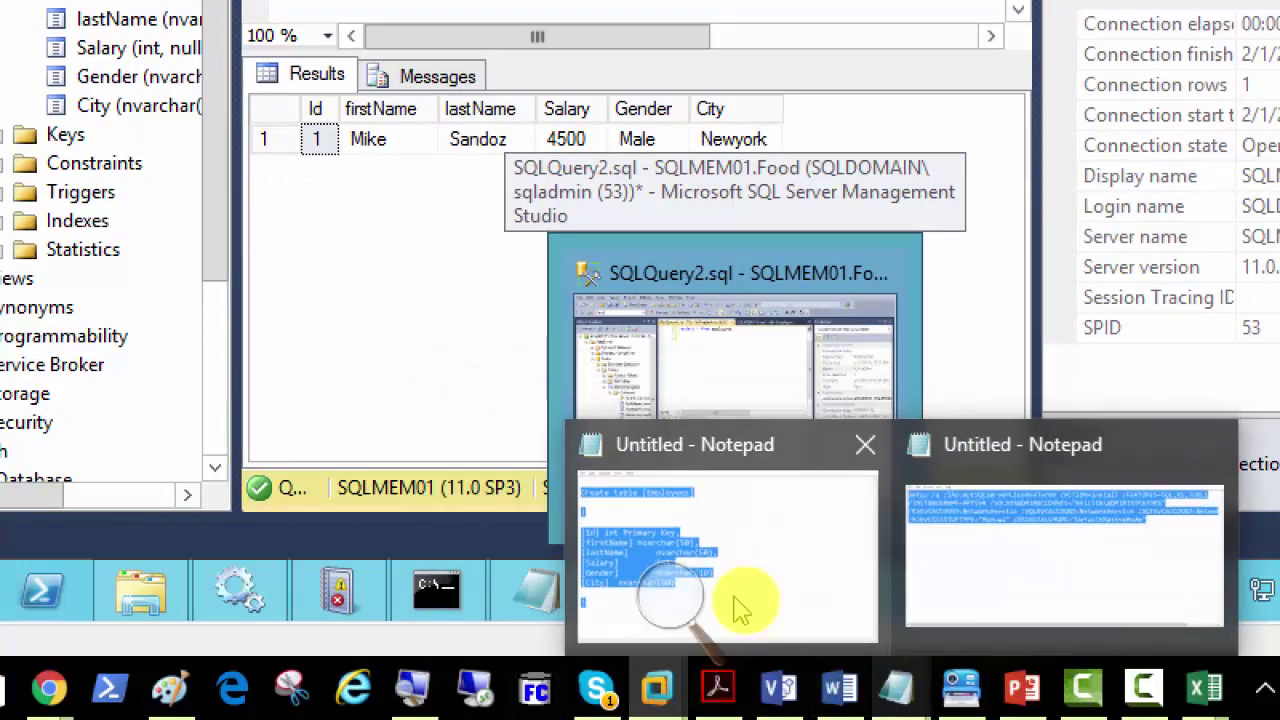
key(ctrl+r)
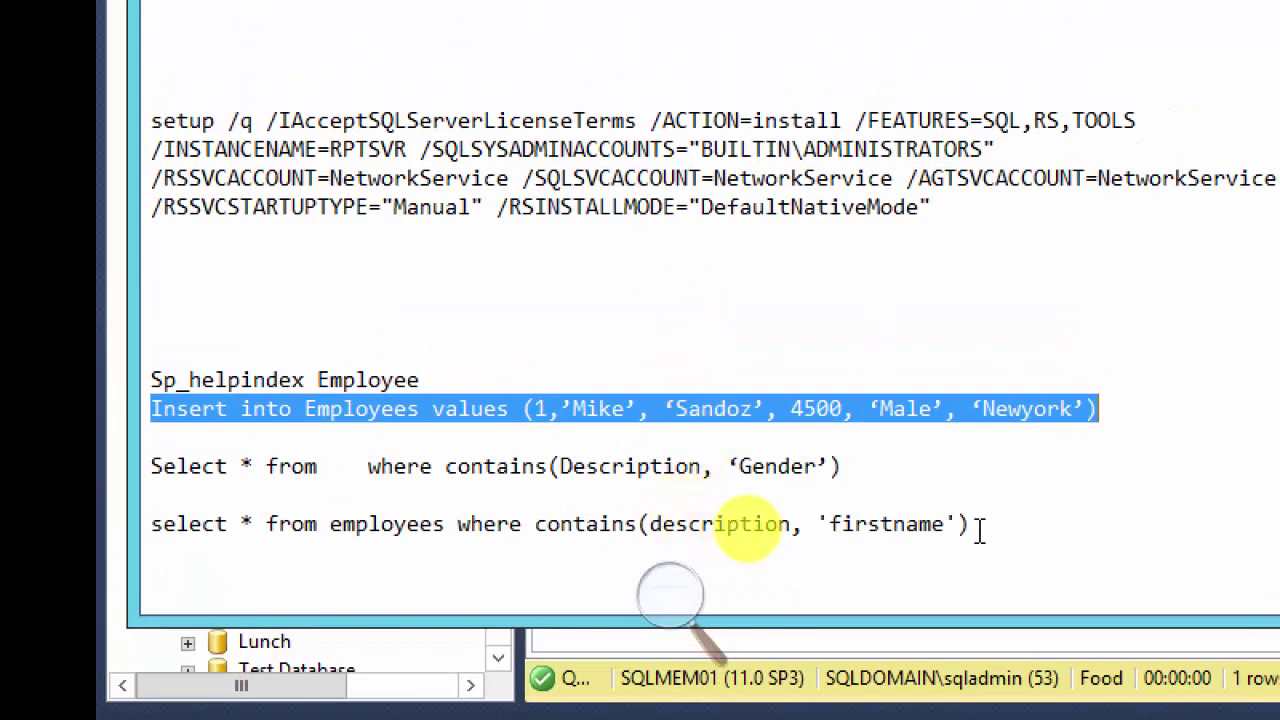
drag(968, 525, 151, 524)
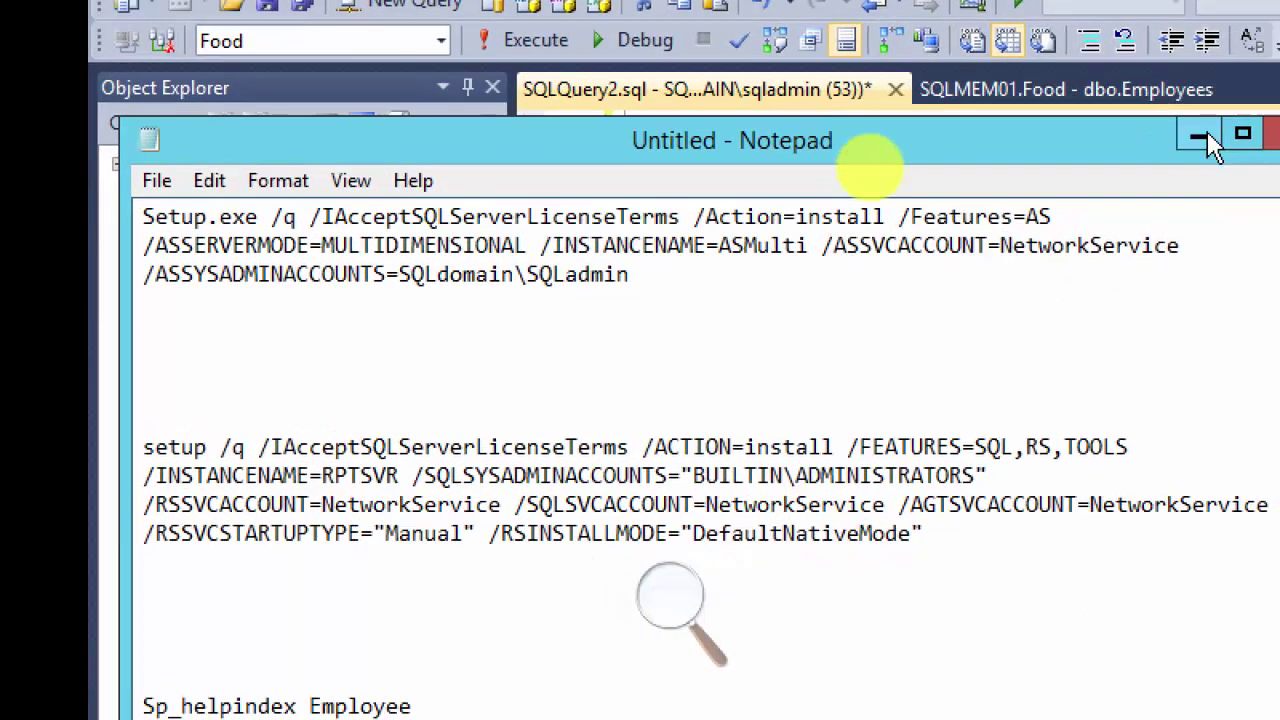
click(1247, 161)
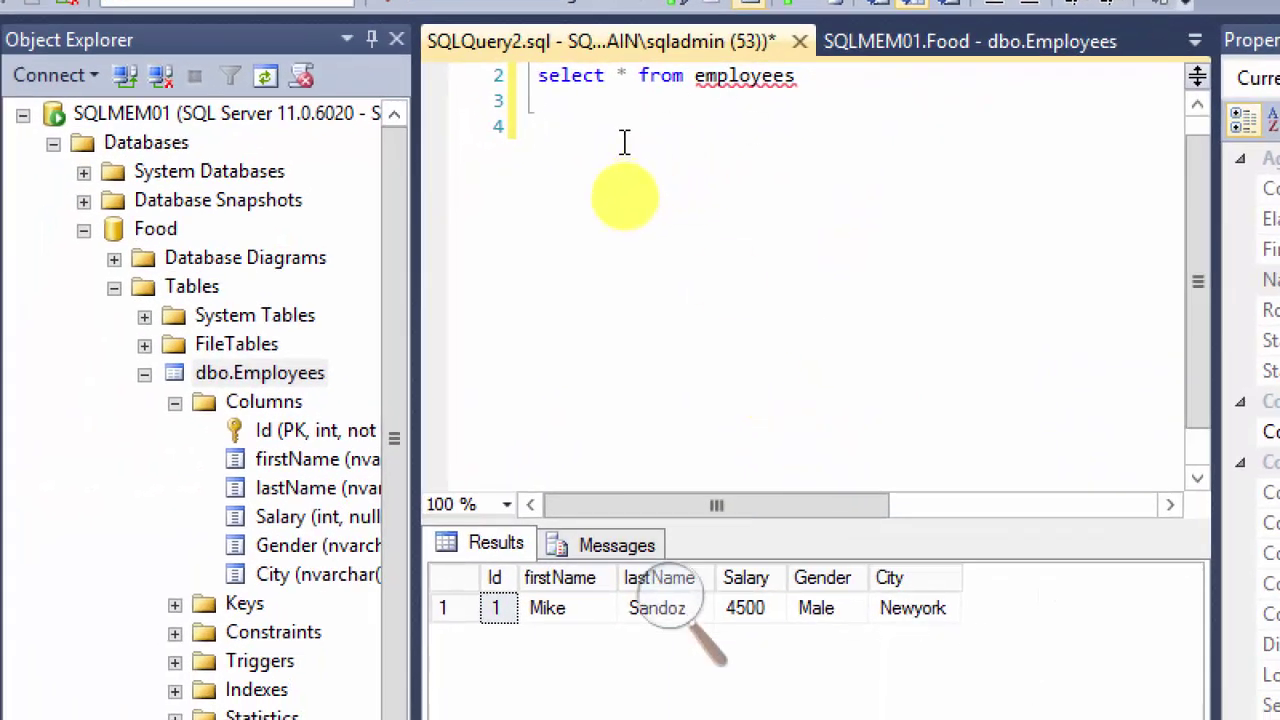
Step: Paste the CONTAINS query onto line 4 and edit it to contains(City, 'Newyork')
key(ctrl+v)
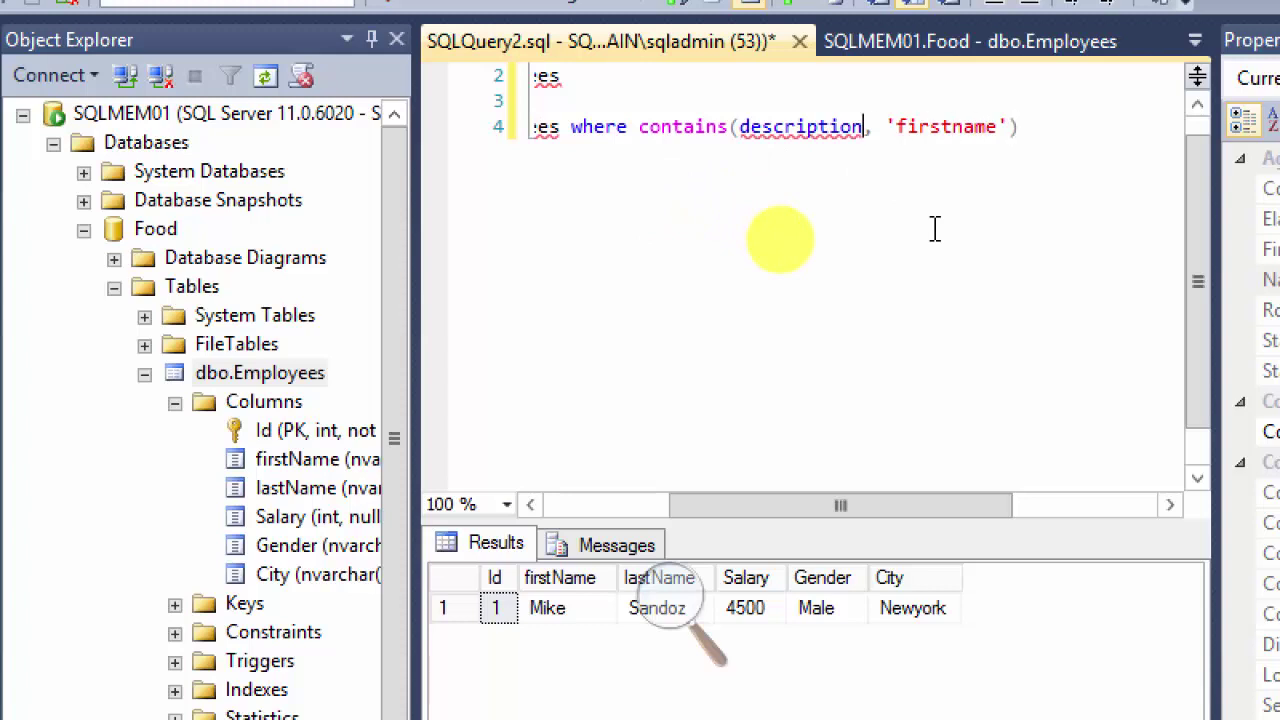
key(shift+Left)
key(shift+Left)
key(shift+Left)
key(shift+Left)
key(shift+Left)
key(shift+Left)
key(shift+Left)
key(shift+Left)
key(shift+Left)
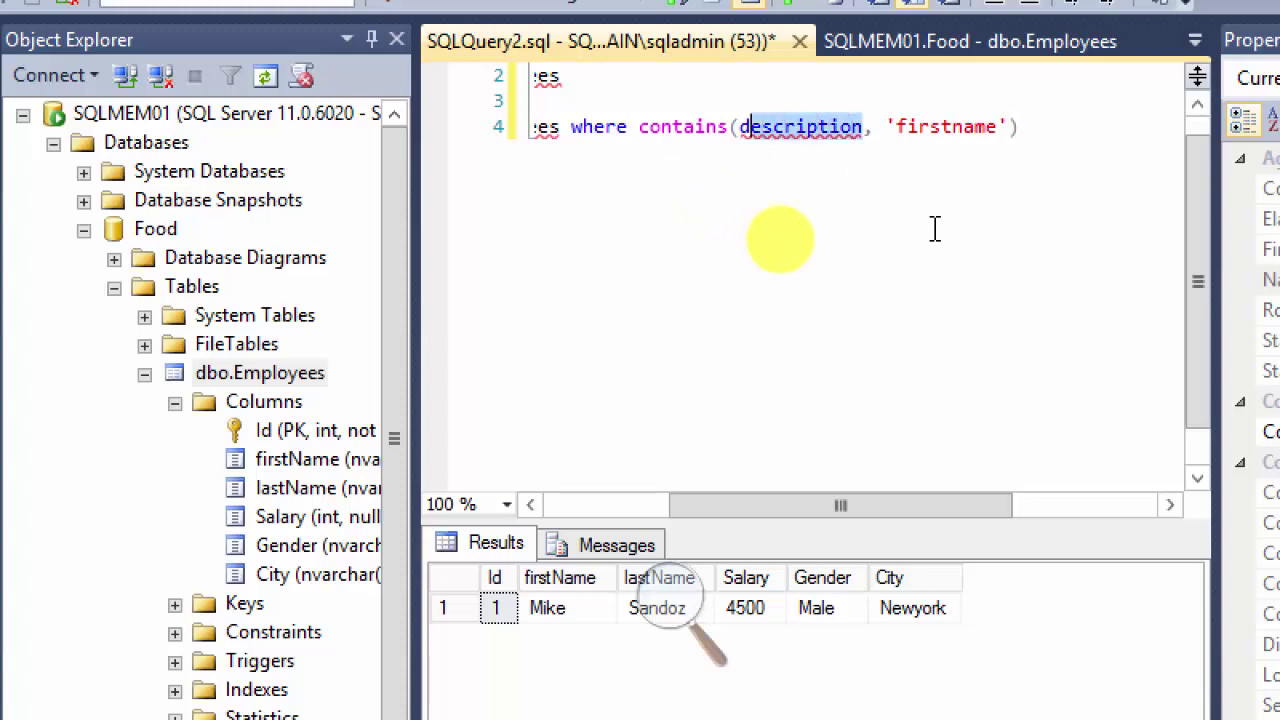
key(Right)
key(Right)
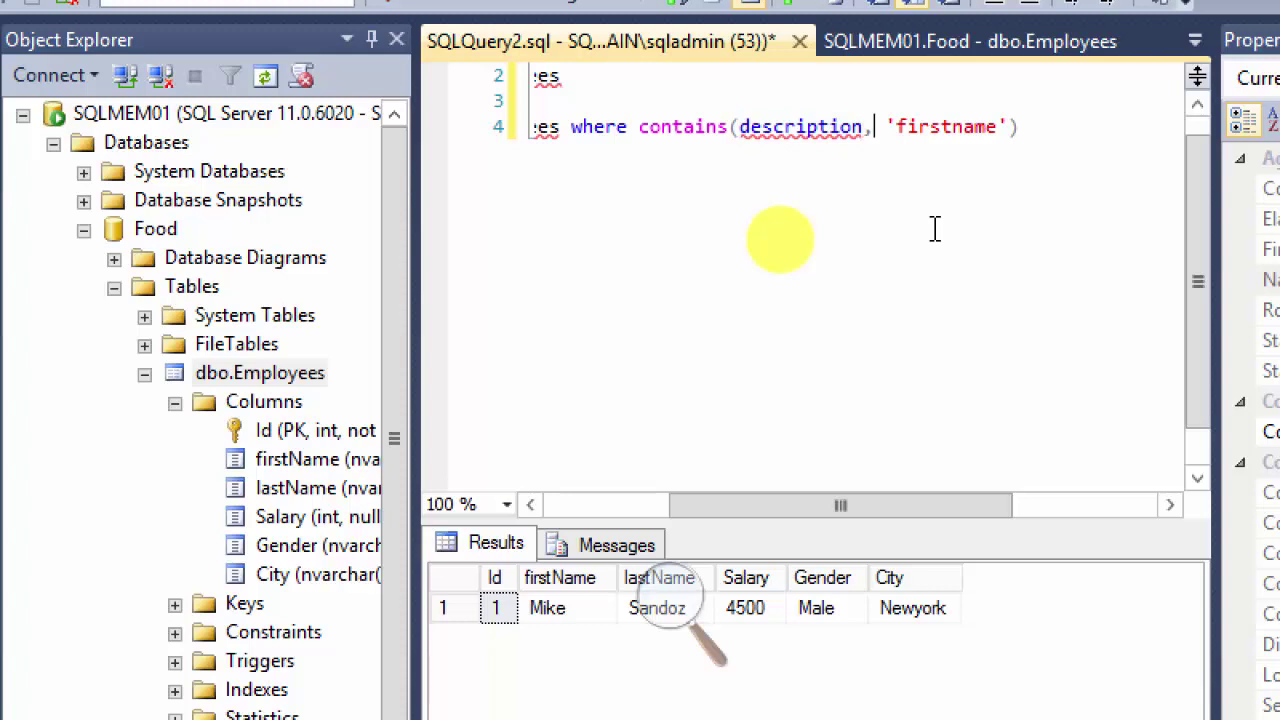
key(shift+Right)
key(shift+Right)
key(shift+Right)
key(shift+Right)
key(shift+Right)
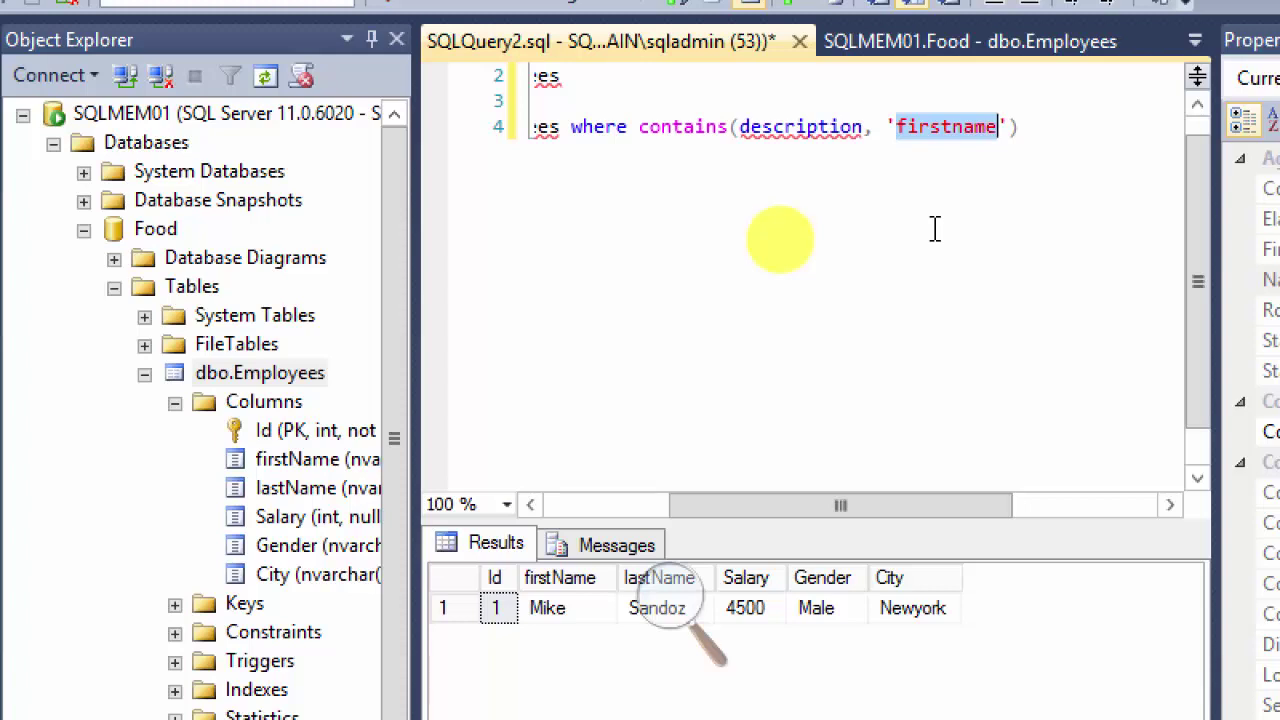
text(City)
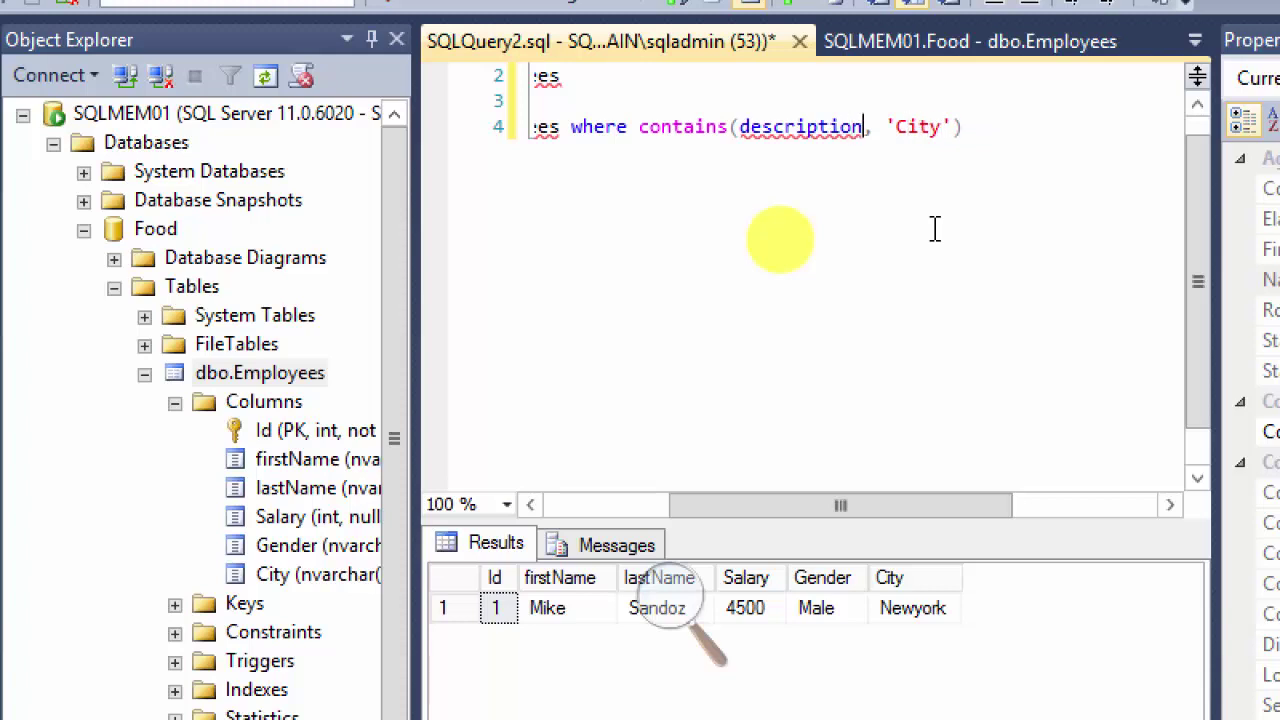
key(shift+Left)
key(shift+Left)
key(shift+Left)
key(shift+Left)
key(shift+Left)
key(shift+Left)
key(shift+Left)
key(shift+Left)
key(shift+Left)
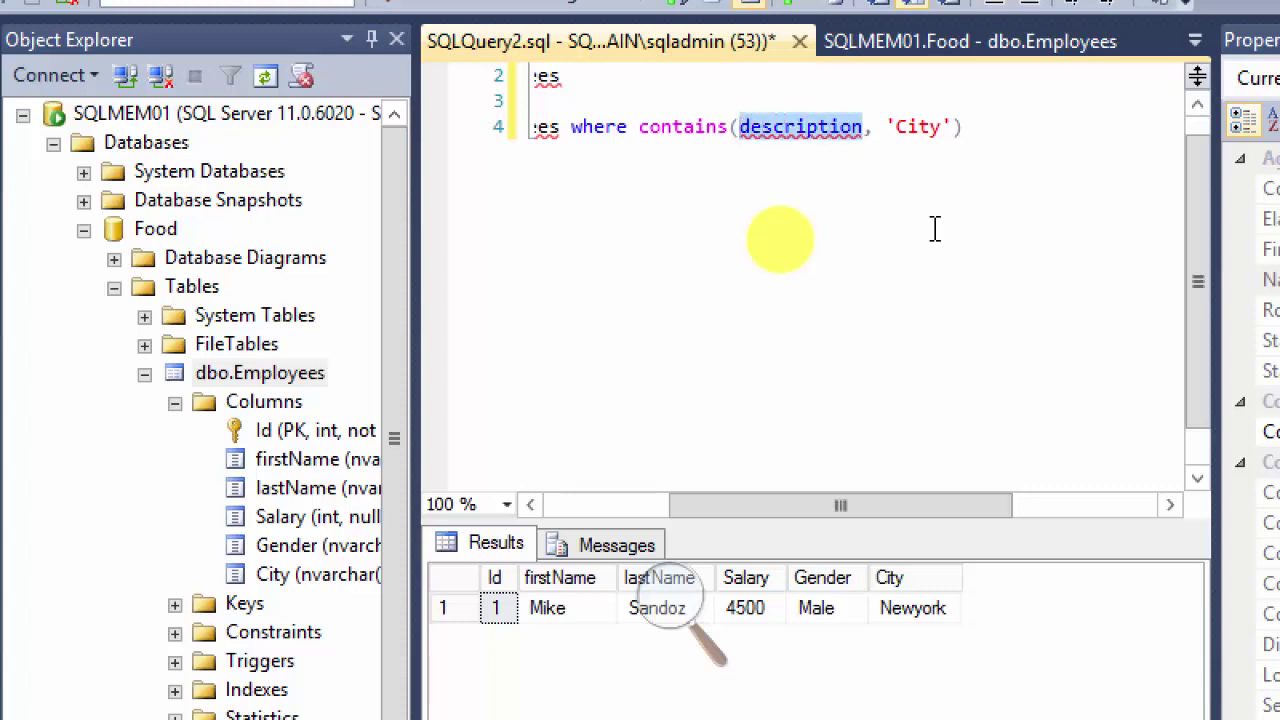
text(City)
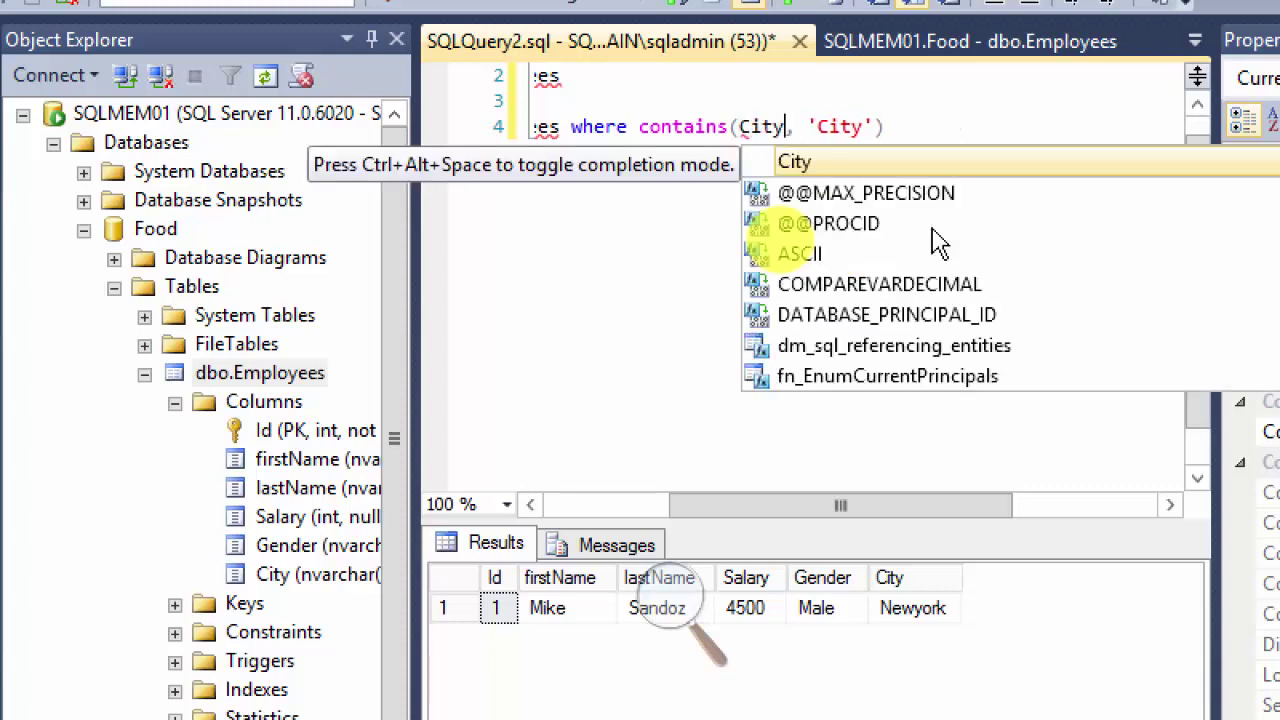
key(Escape)
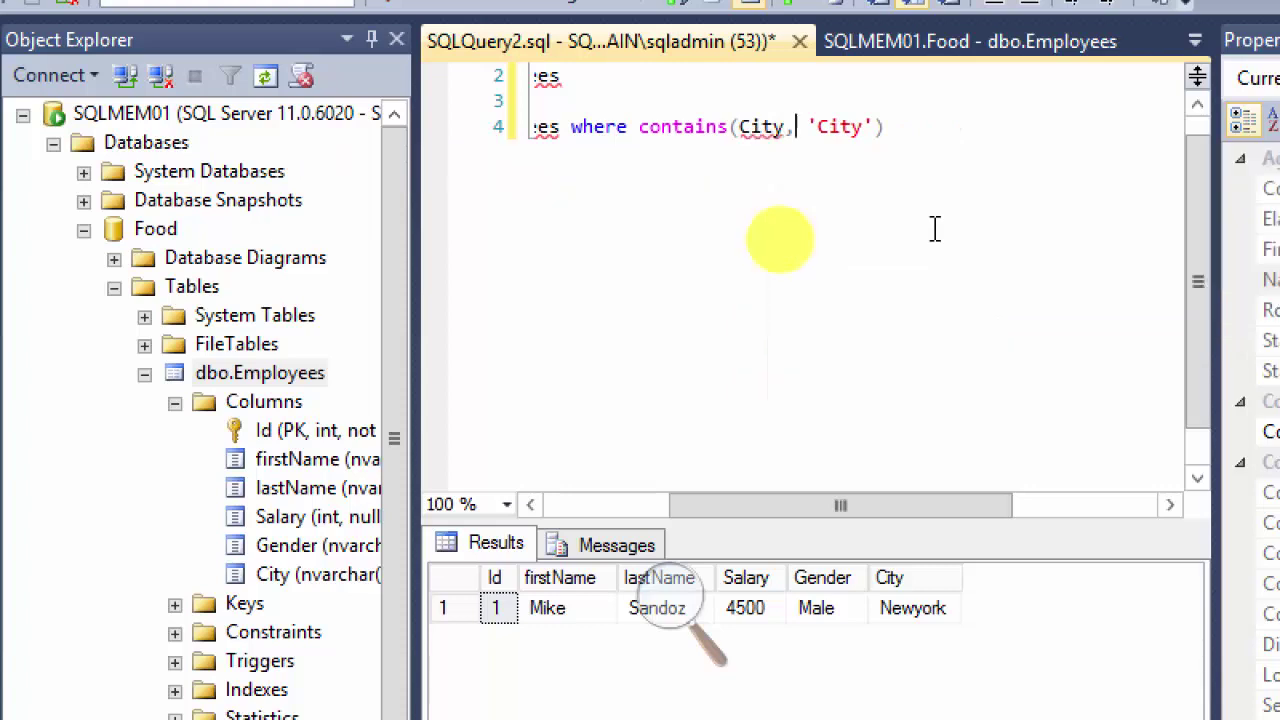
key(Left)
key(shift+Right)
key(shift+Right)
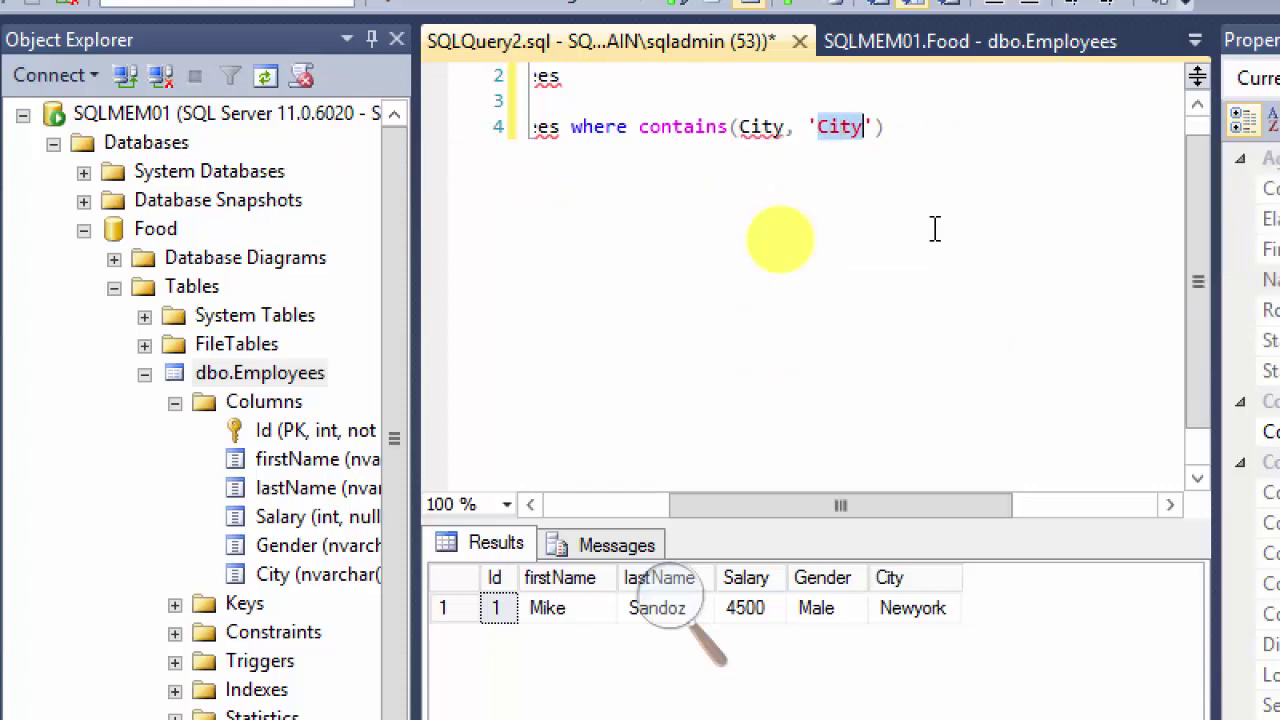
text(Newyork)
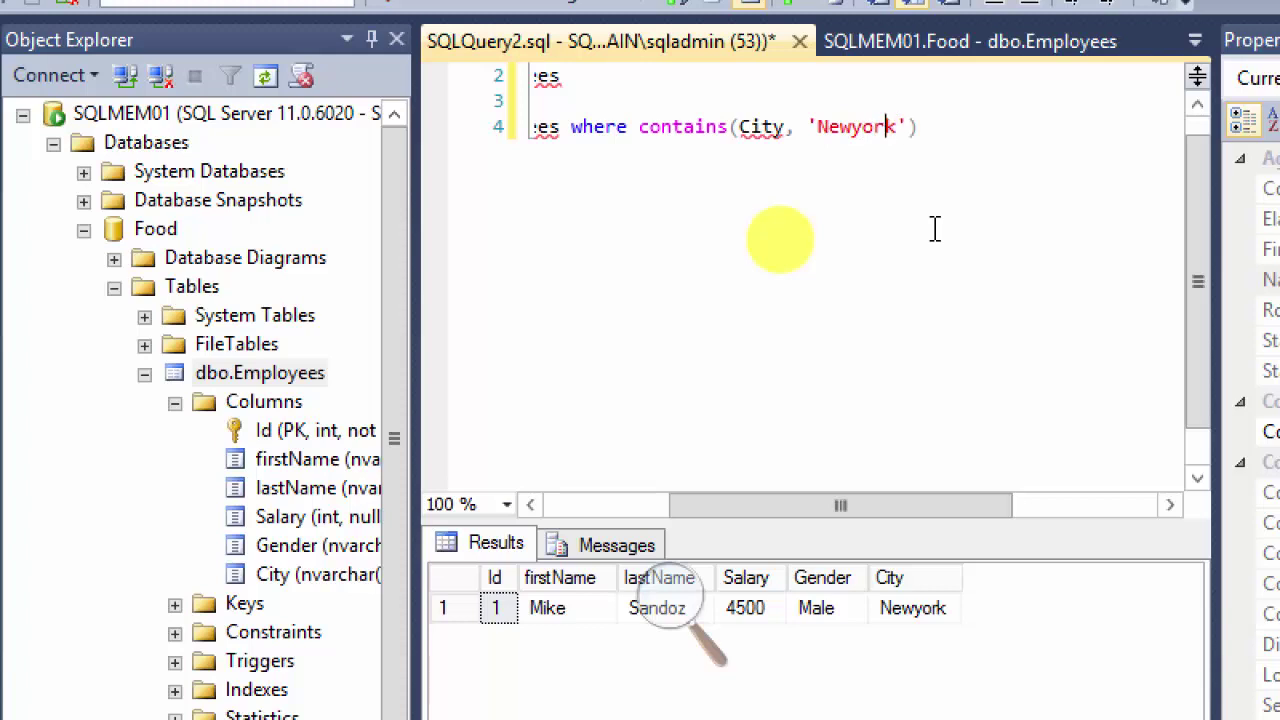
Step: Run the line 4 query, which fails with Msg 7601 because City isn't full-text indexed
key(Left)
key(Left)
key(Left)
key(Left)
key(Left)
key(Left)
key(Left)
key(Left)
key(Left)
key(Left)
key(Left)
key(Left)
key(Left)
key(Left)
key(Left)
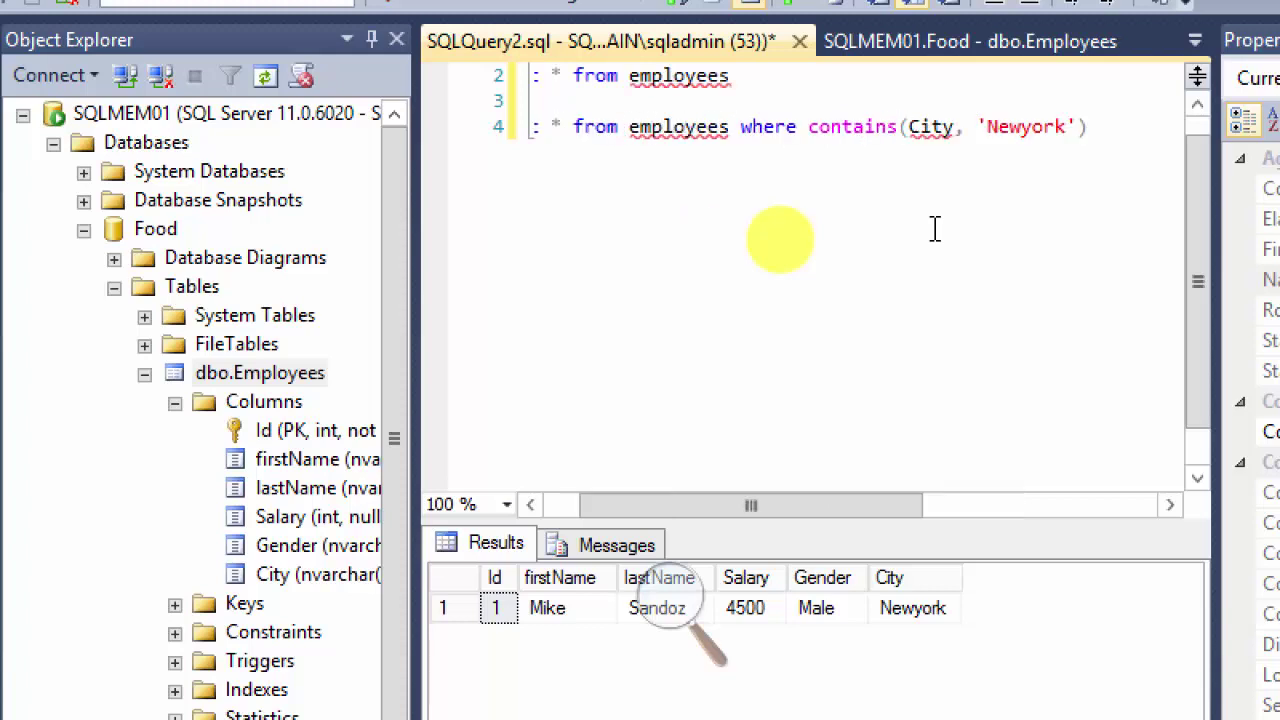
key(Left)
key(Left)
key(Left)
key(Left)
key(Left)
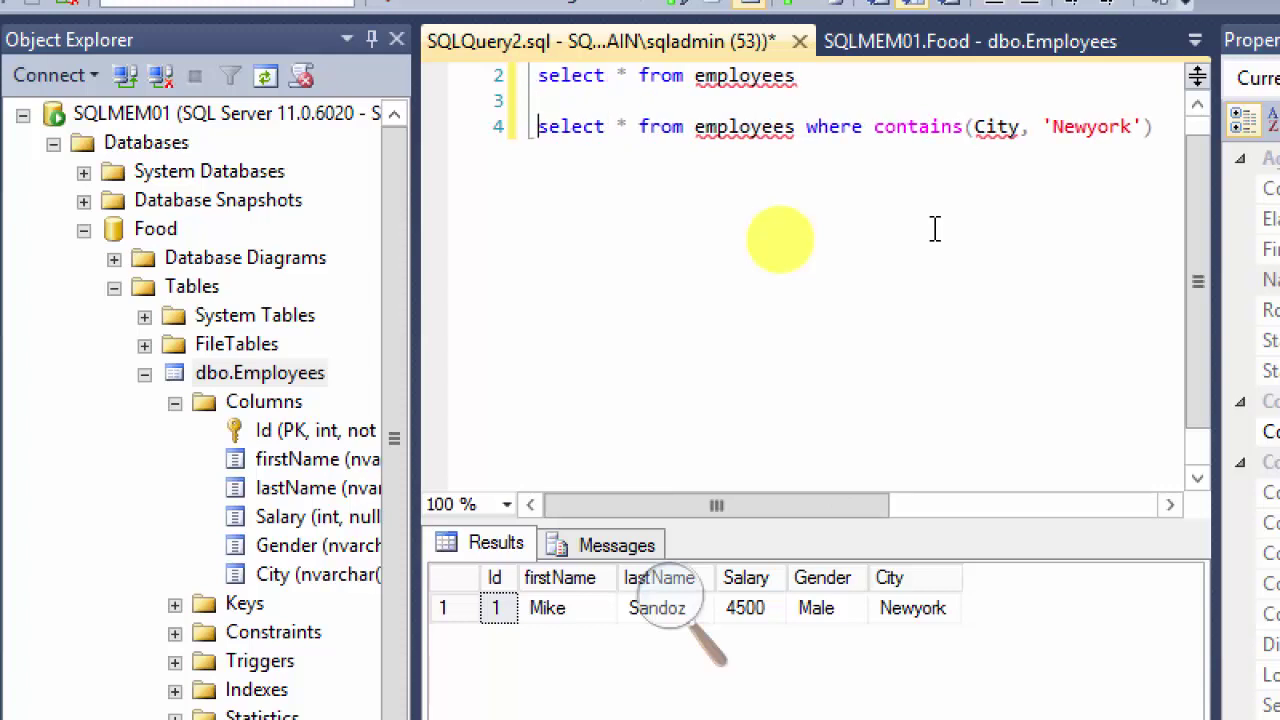
key(shift+Right)
key(shift+Right)
key(shift+Right)
key(shift+Right)
key(shift+Right)
key(shift+Right)
key(shift+Right)
key(shift+Right)
key(shift+Right)
key(shift+Right)
key(shift+Right)
key(shift+Right)
key(shift+Right)
key(shift+Right)
key(shift+Right)
key(shift+Right)
key(shift+Right)
key(shift+Right)
key(shift+Right)
key(shift+Right)
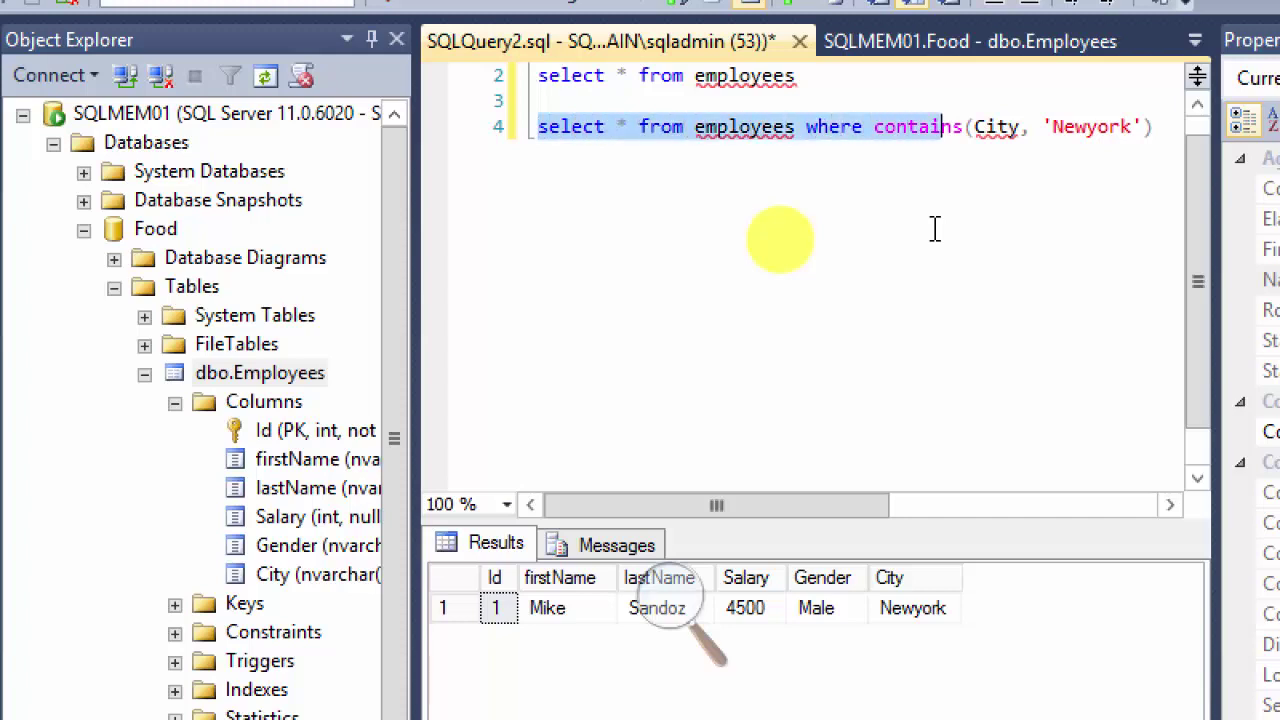
key(shift+Right)
key(shift+Right)
key(shift+Right)
key(shift+Right)
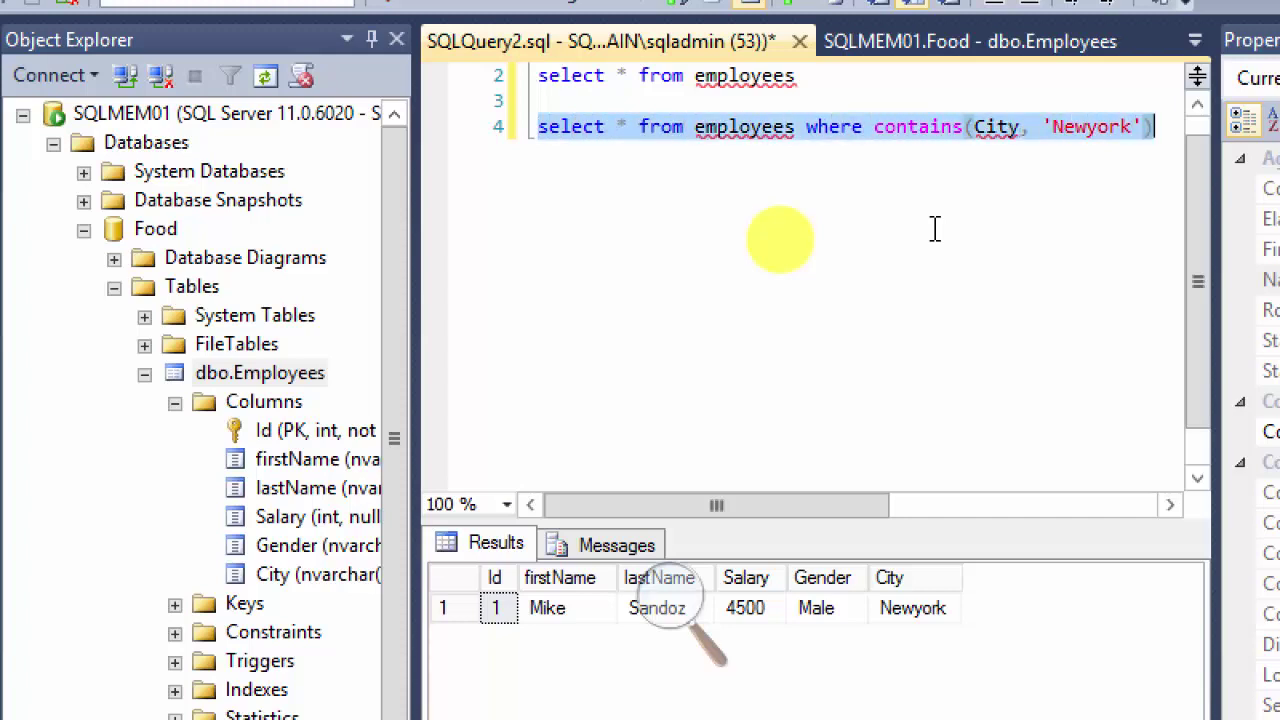
key(F5)
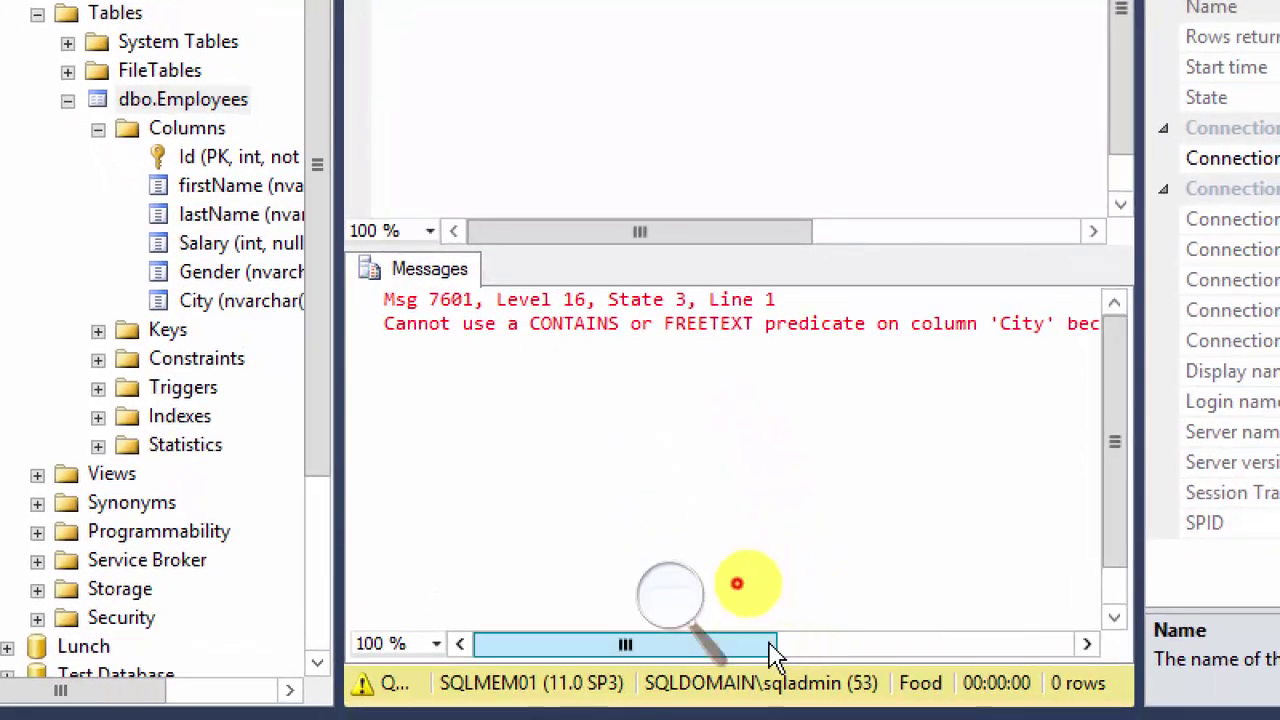
drag(776, 656, 714, 651)
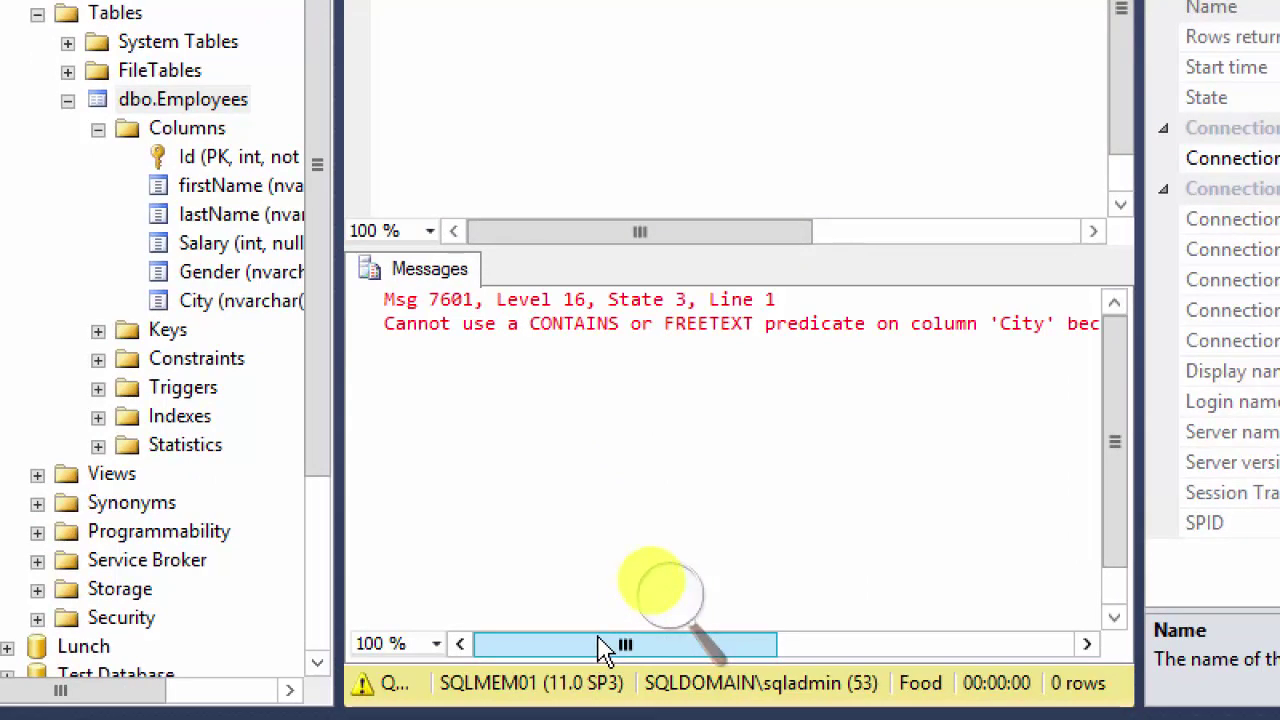
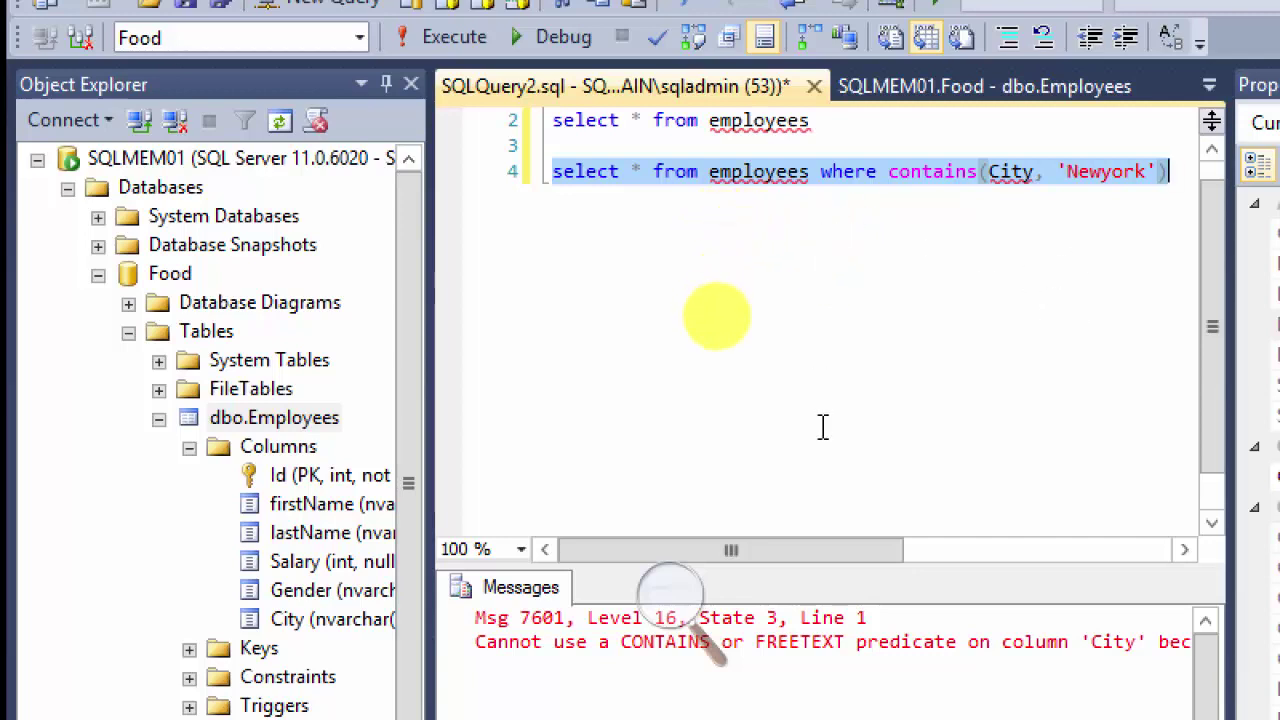
Step: Delete the full-text index on Food's dbo.Employees table and close the results window
right_click(252, 418)
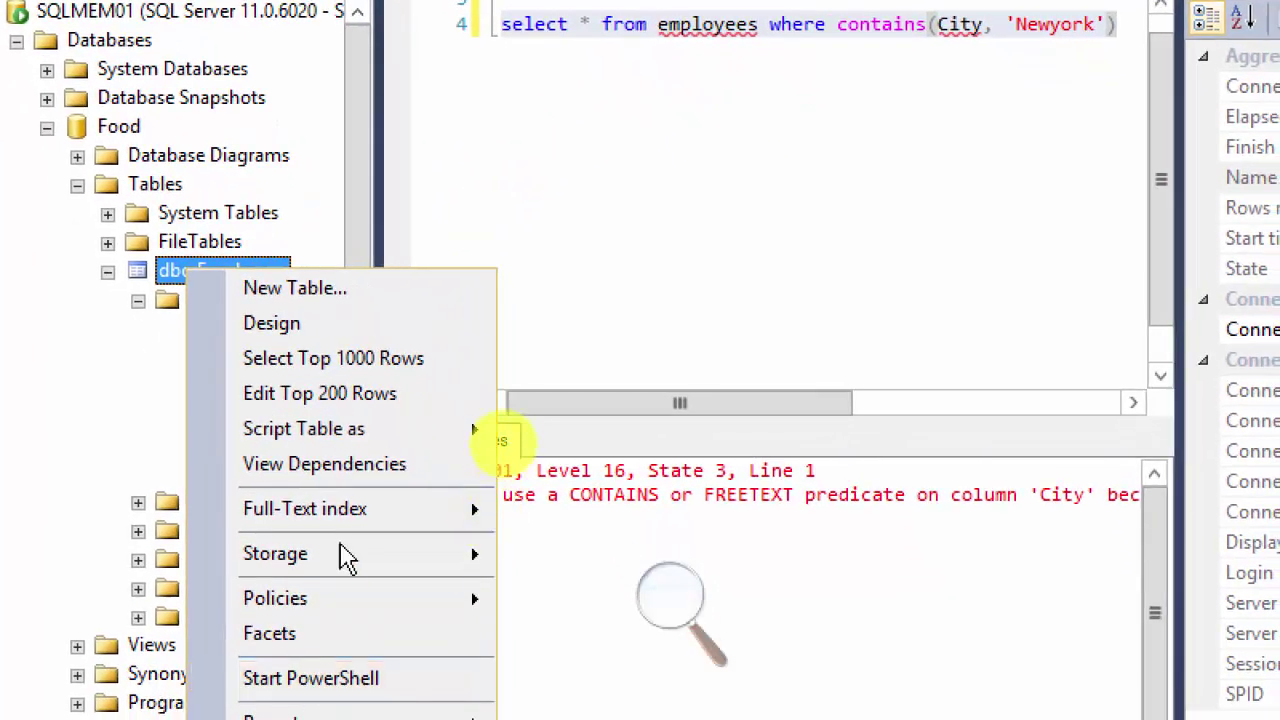
mouse_move(360, 526)
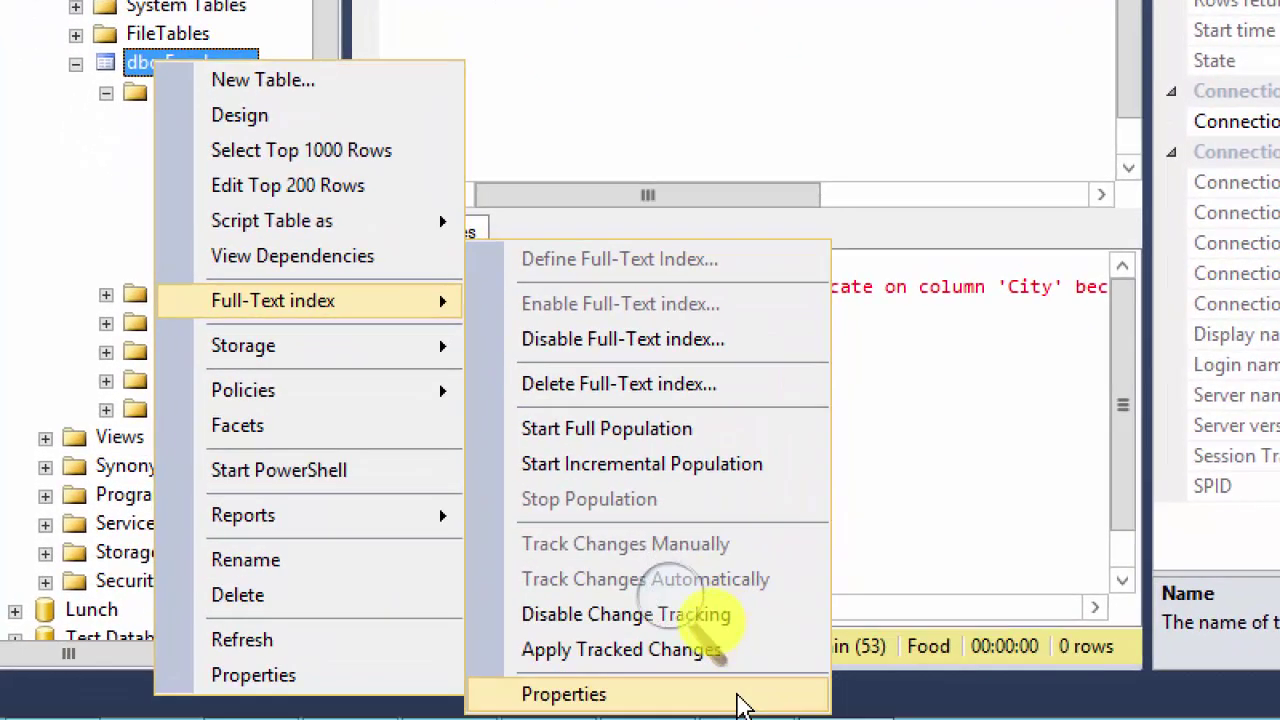
click(620, 384)
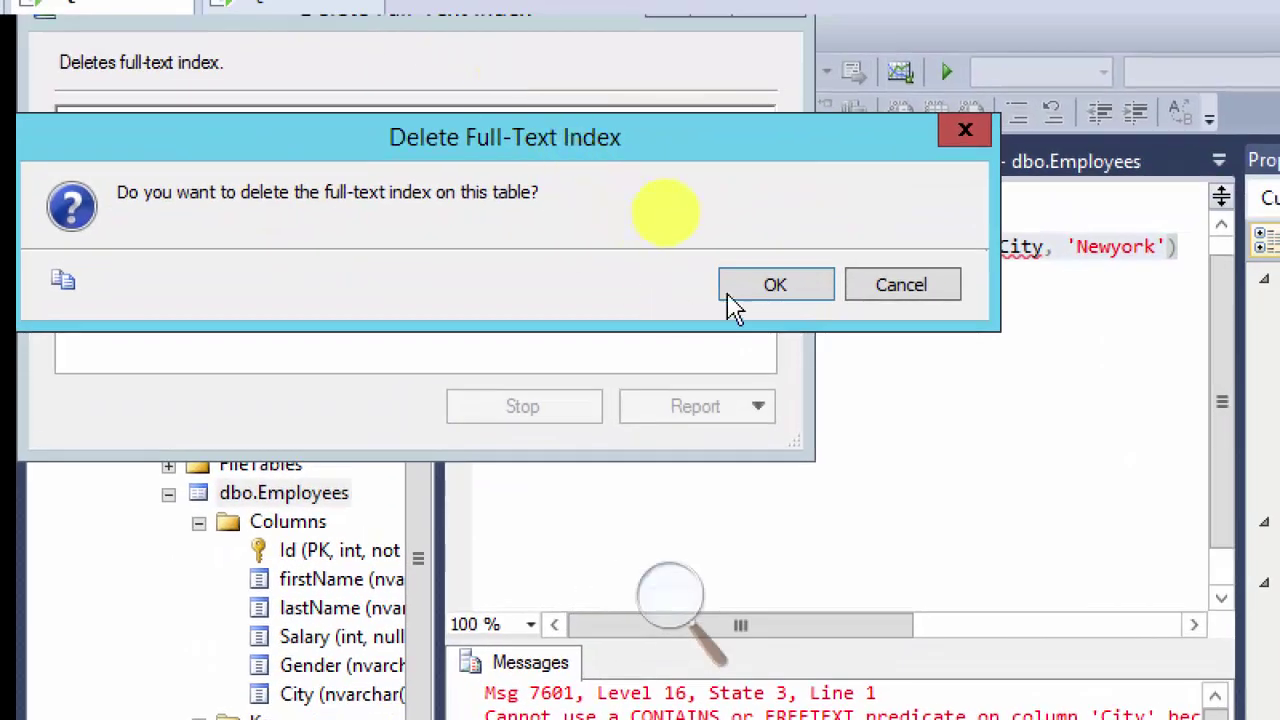
click(750, 288)
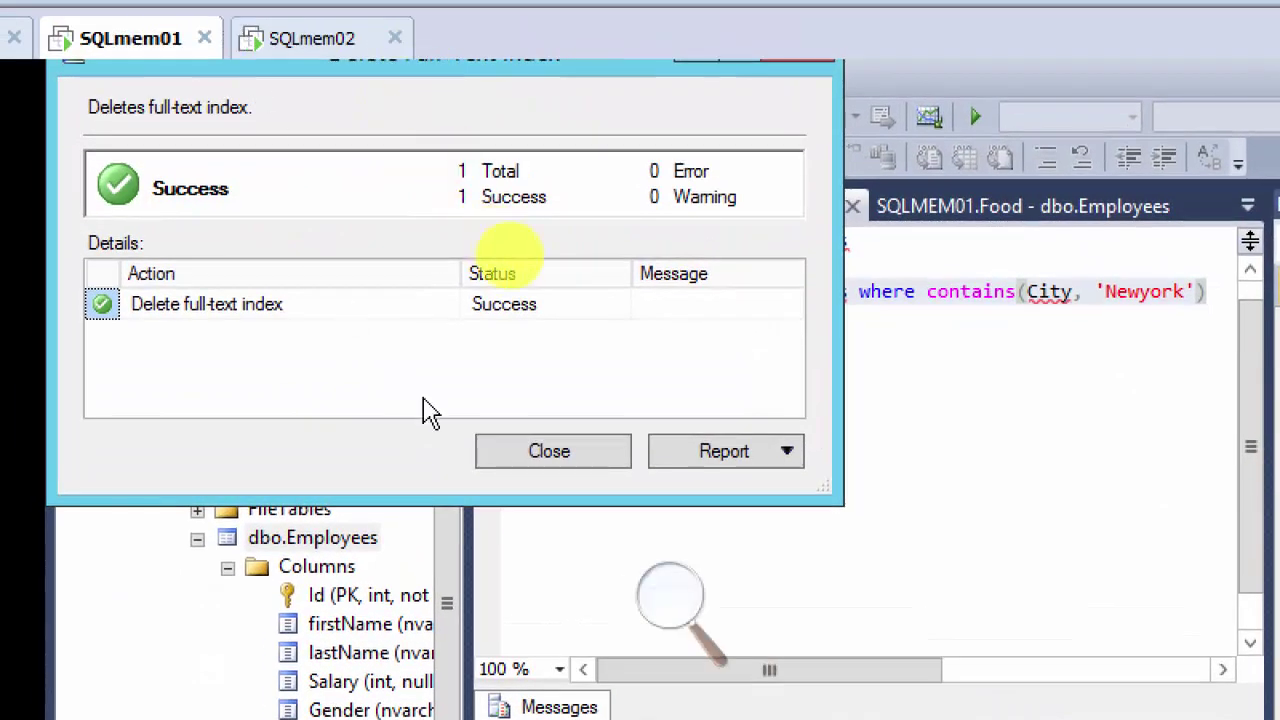
click(520, 406)
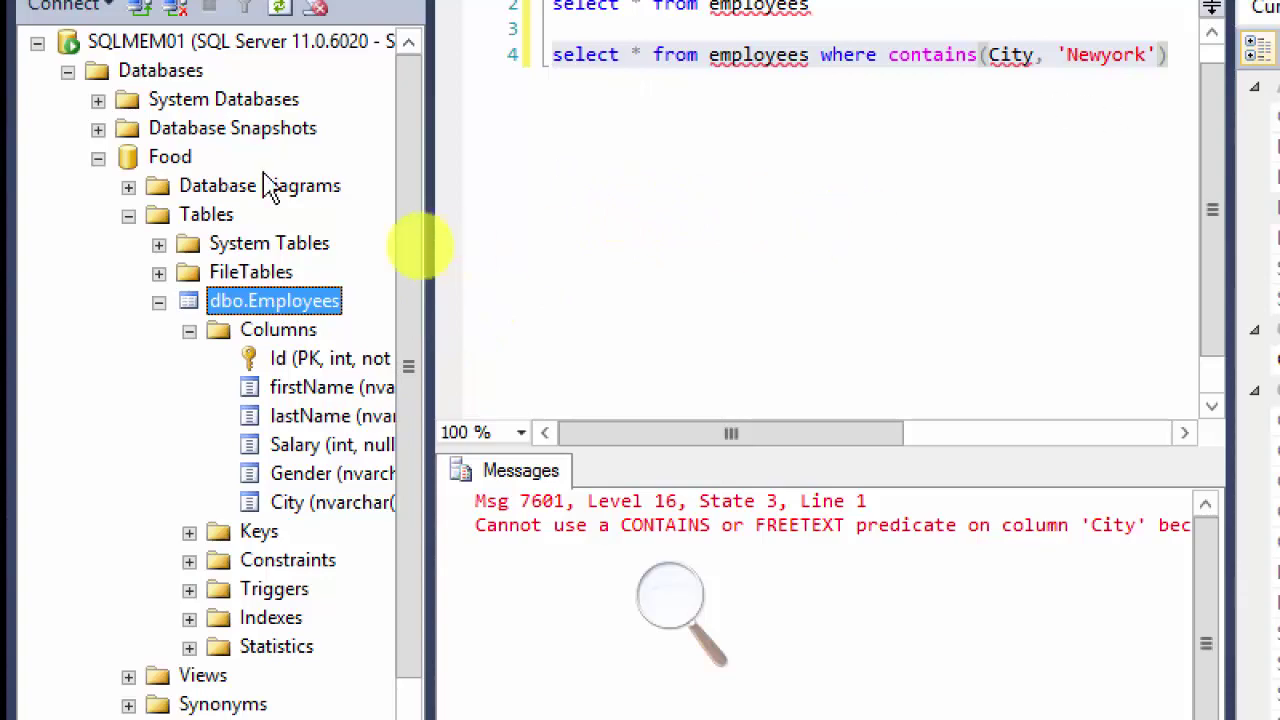
Step: Start a full-text index on dbo.Employees using the primary key, including City, firstName and lastName
right_click(230, 302)
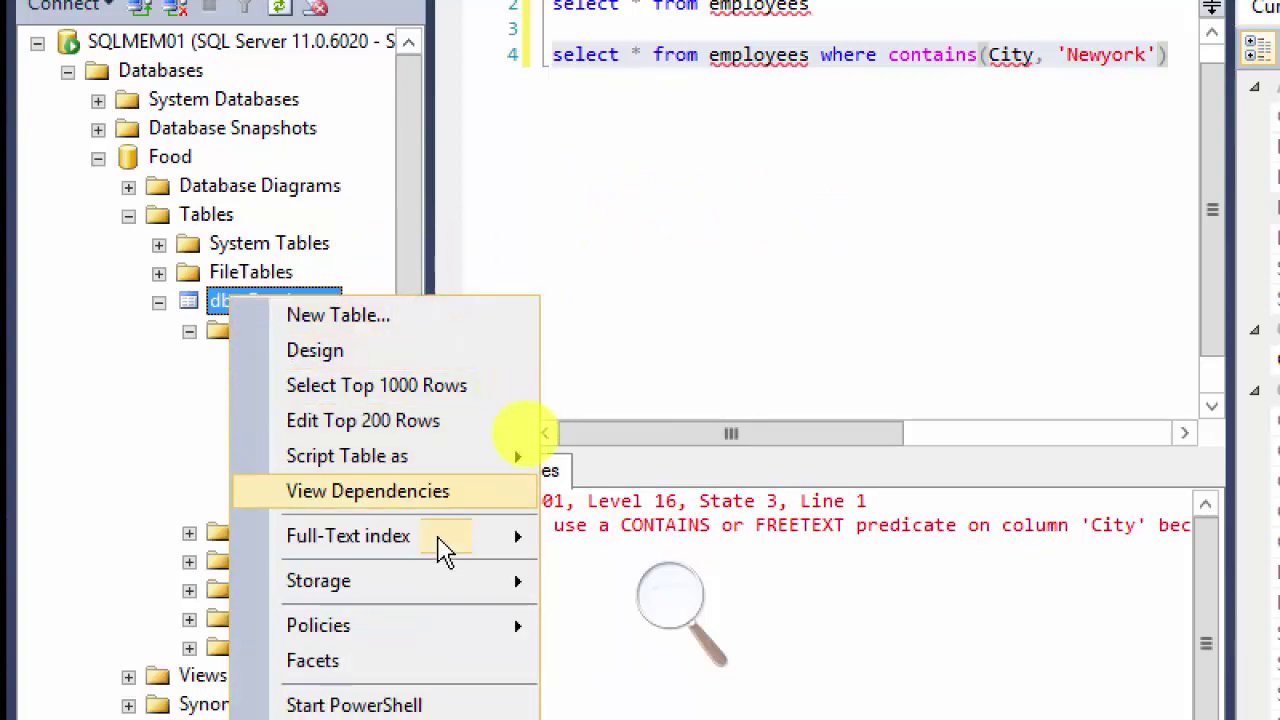
mouse_move(447, 550)
click(652, 498)
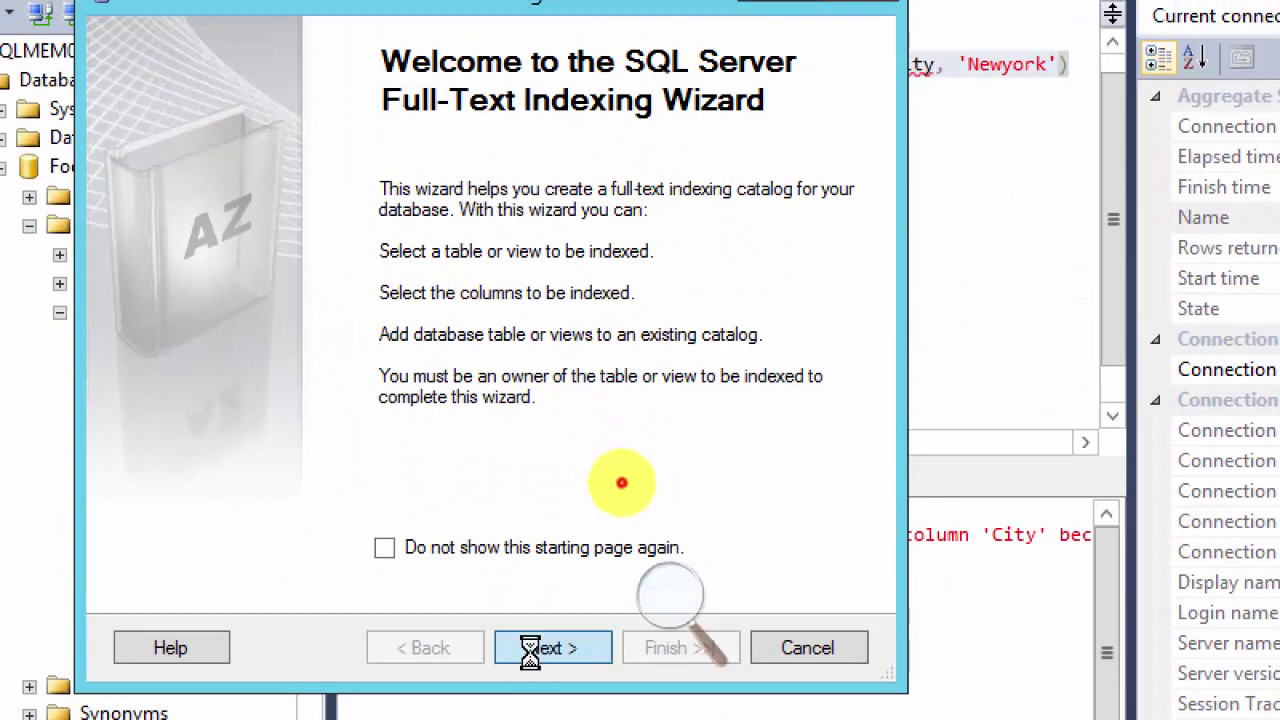
click(548, 648)
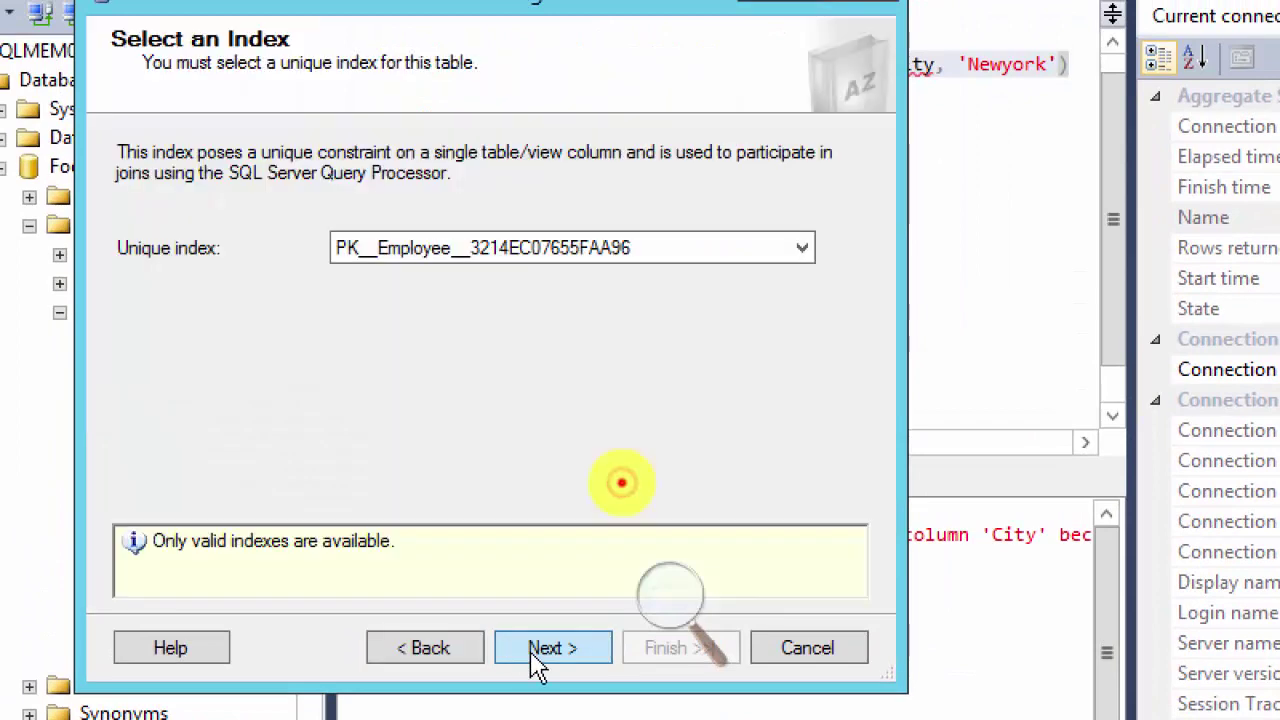
click(540, 648)
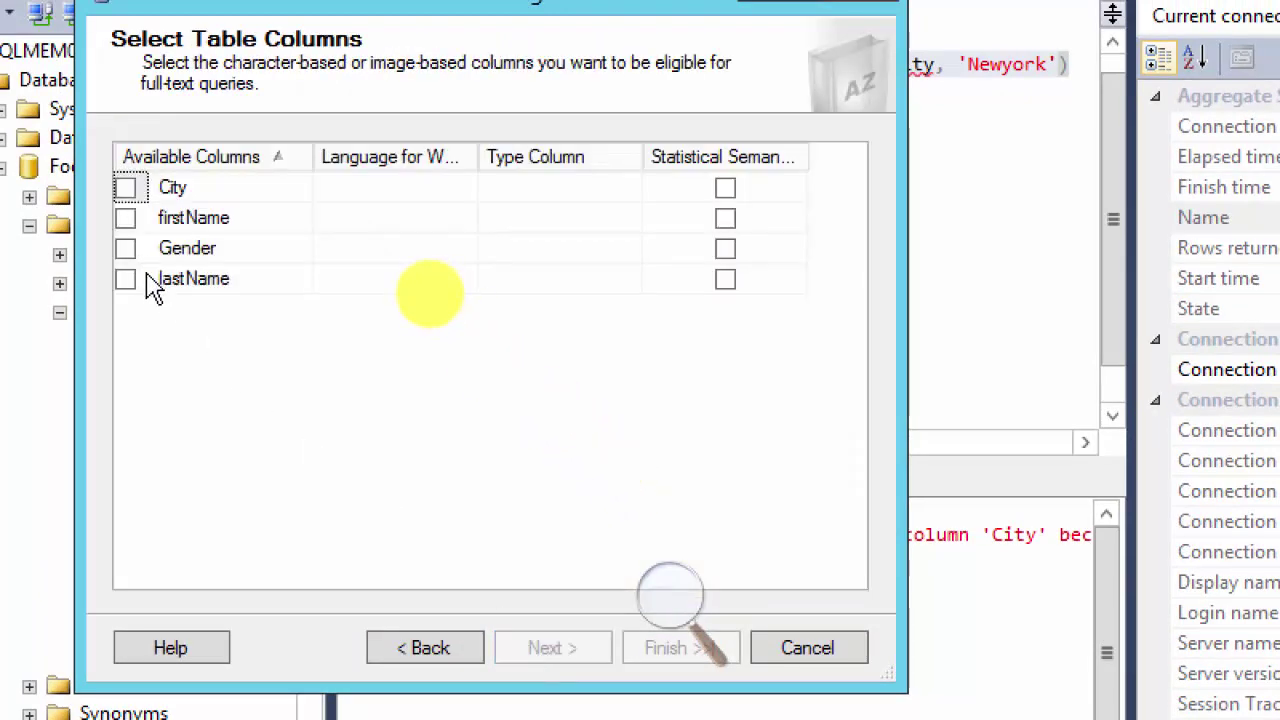
click(125, 188)
click(125, 218)
click(125, 279)
Step: Keep automatic change tracking and the GBStudentsCat catalog, then create the index
click(538, 655)
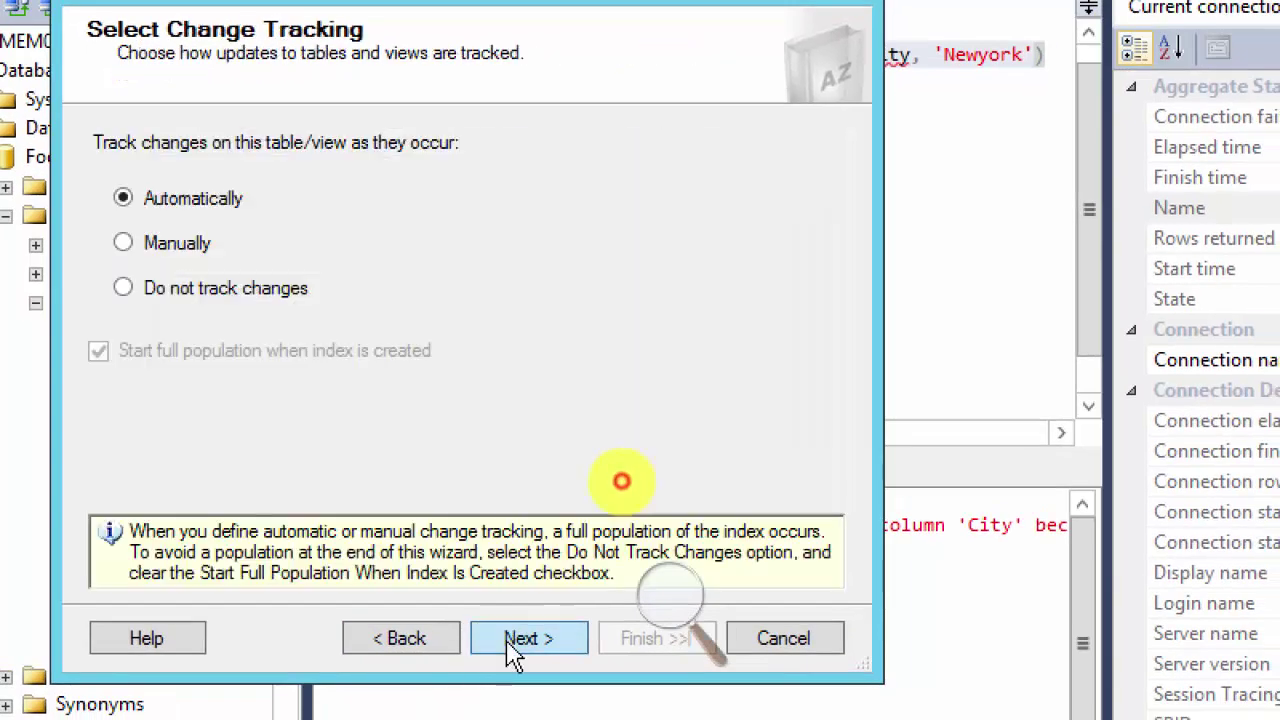
click(521, 645)
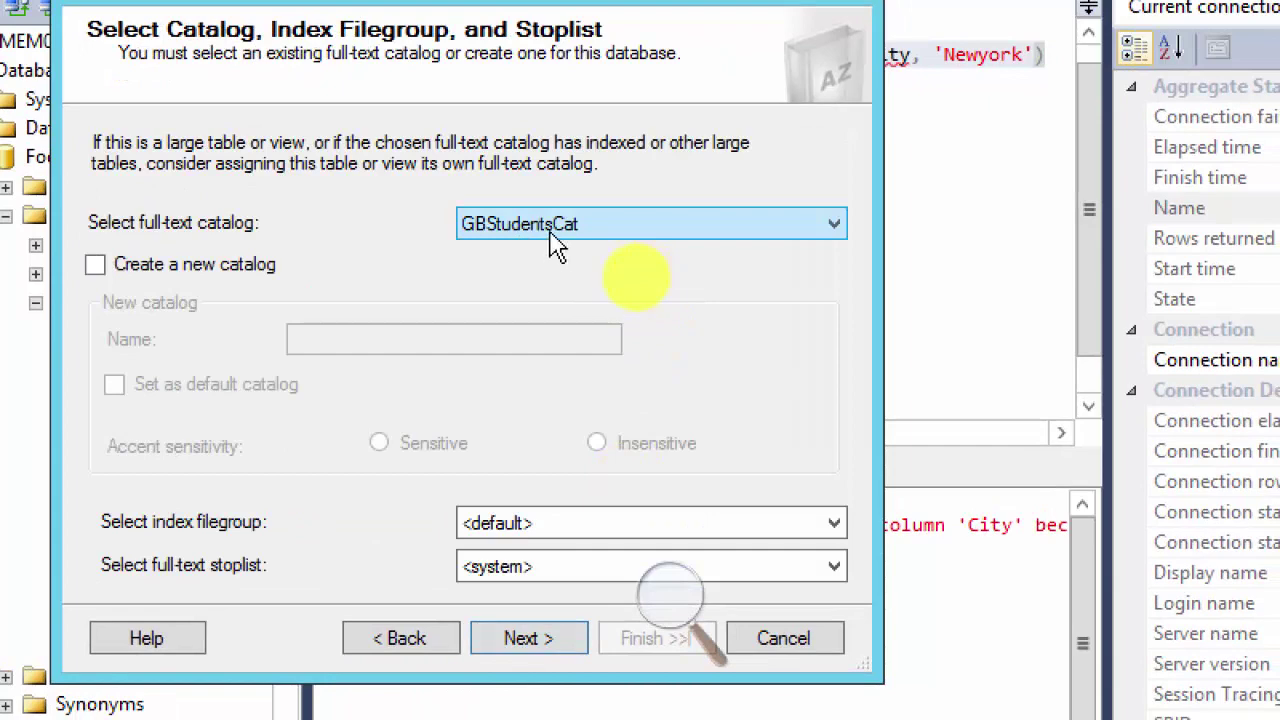
click(530, 645)
click(530, 645)
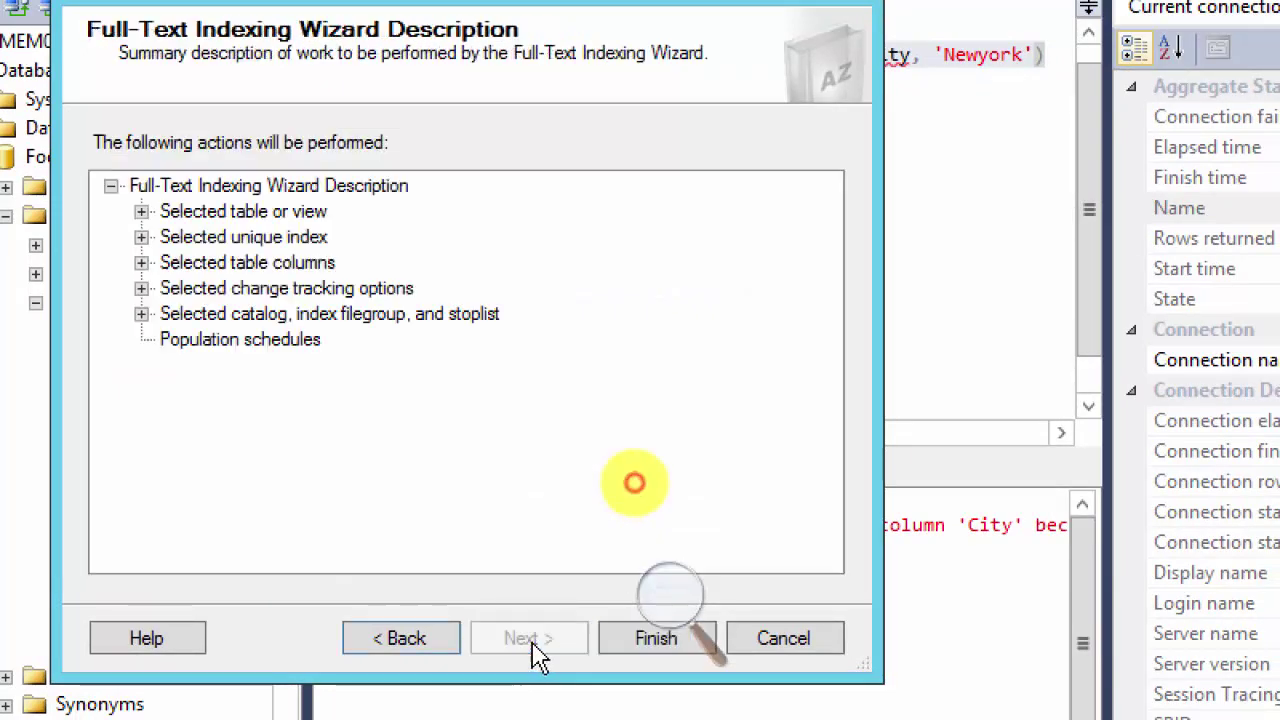
click(628, 645)
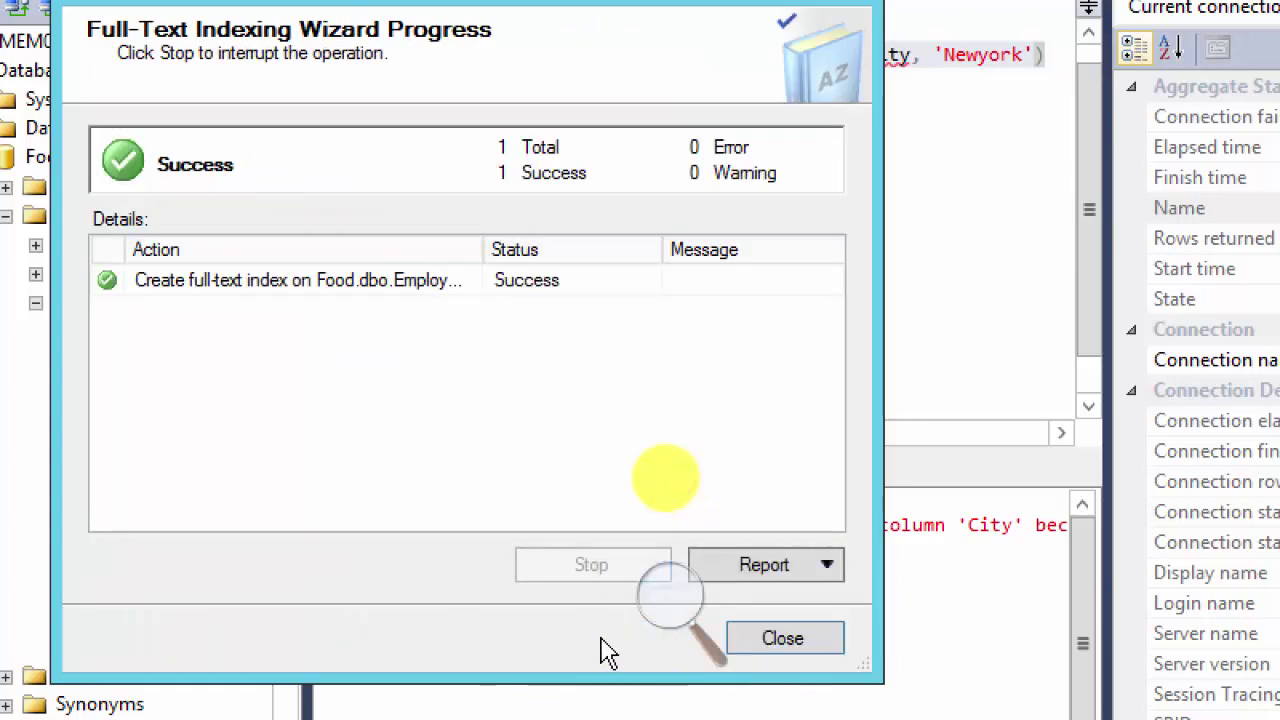
click(795, 648)
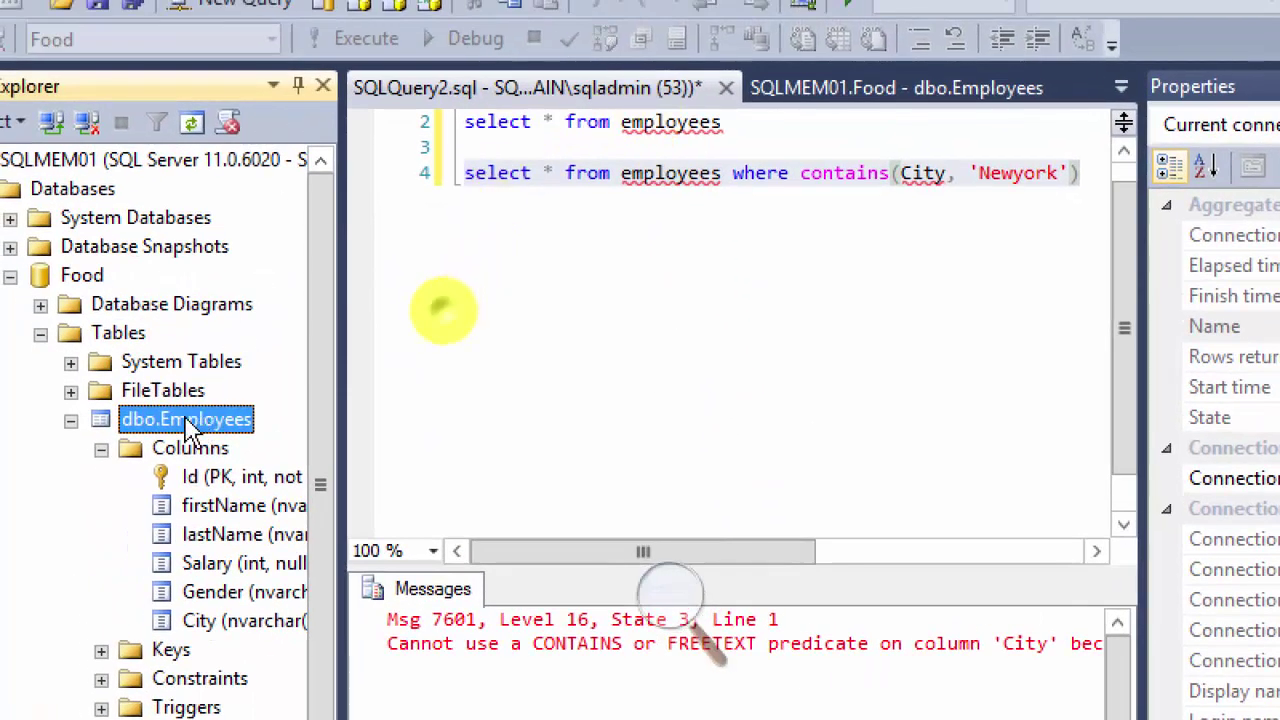
Step: Refresh the Employees table and the SQLMEM01 server tree in Object Explorer
right_click(190, 425)
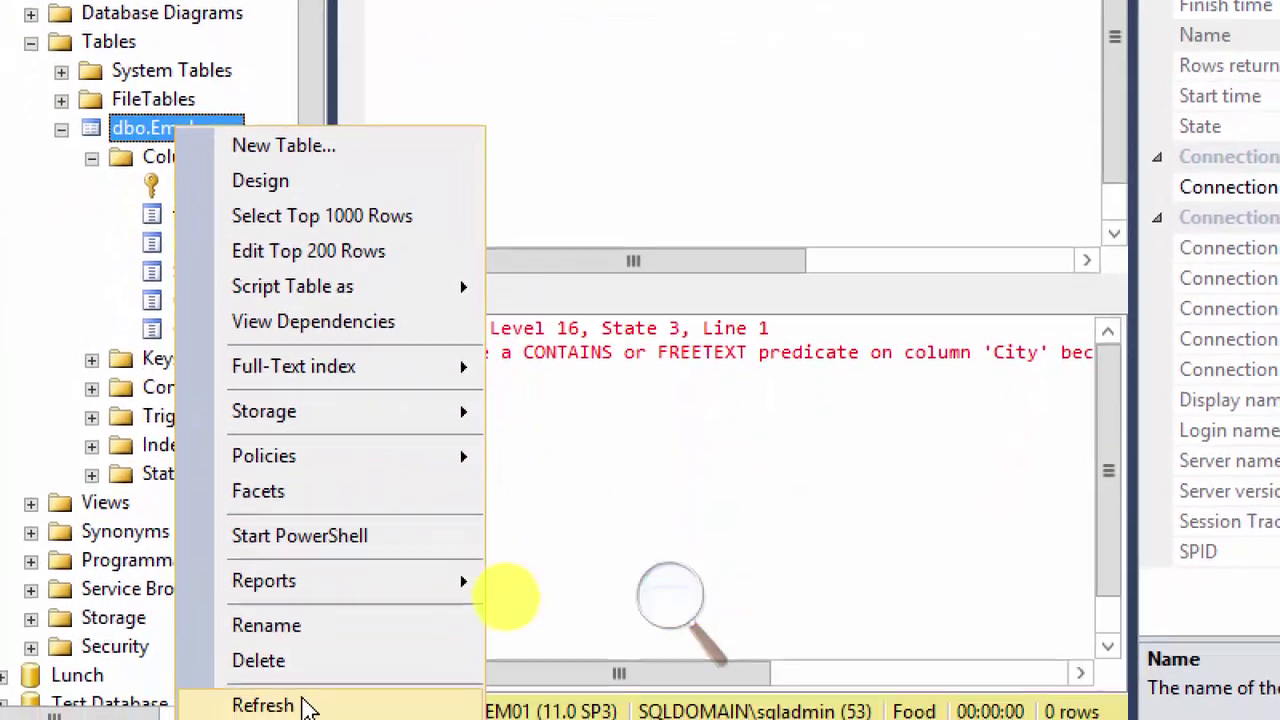
click(303, 704)
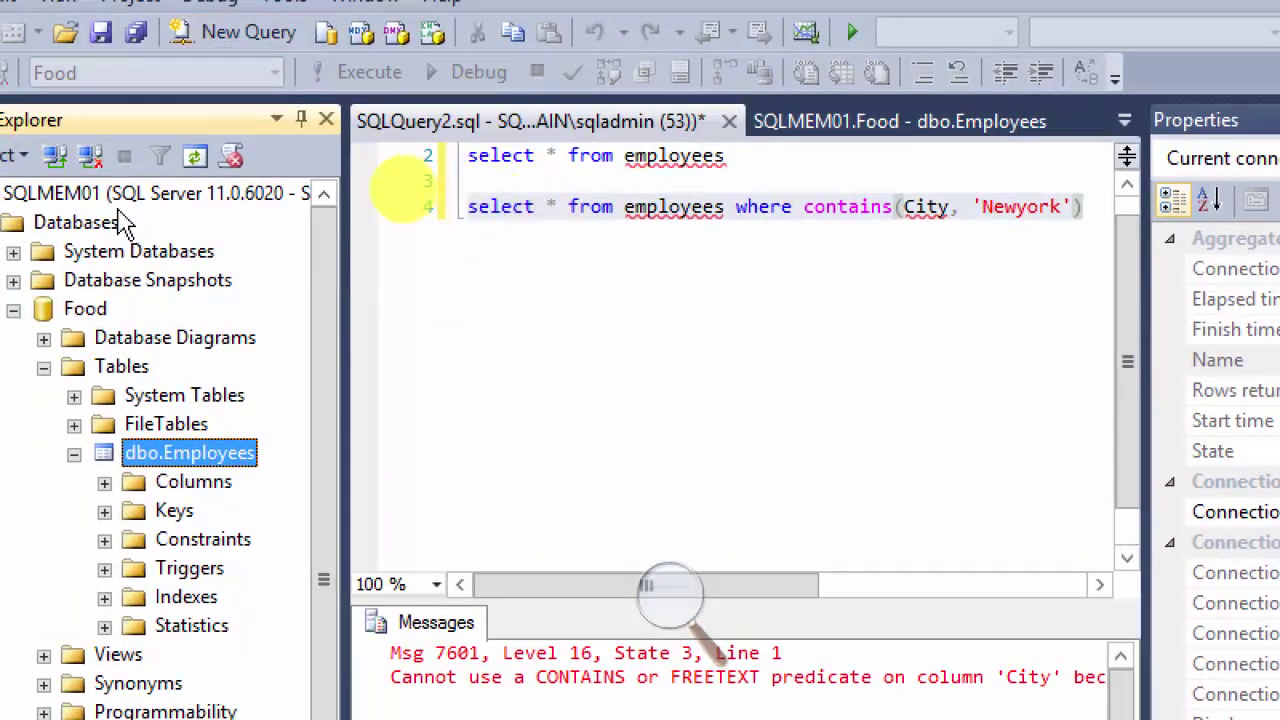
right_click(112, 196)
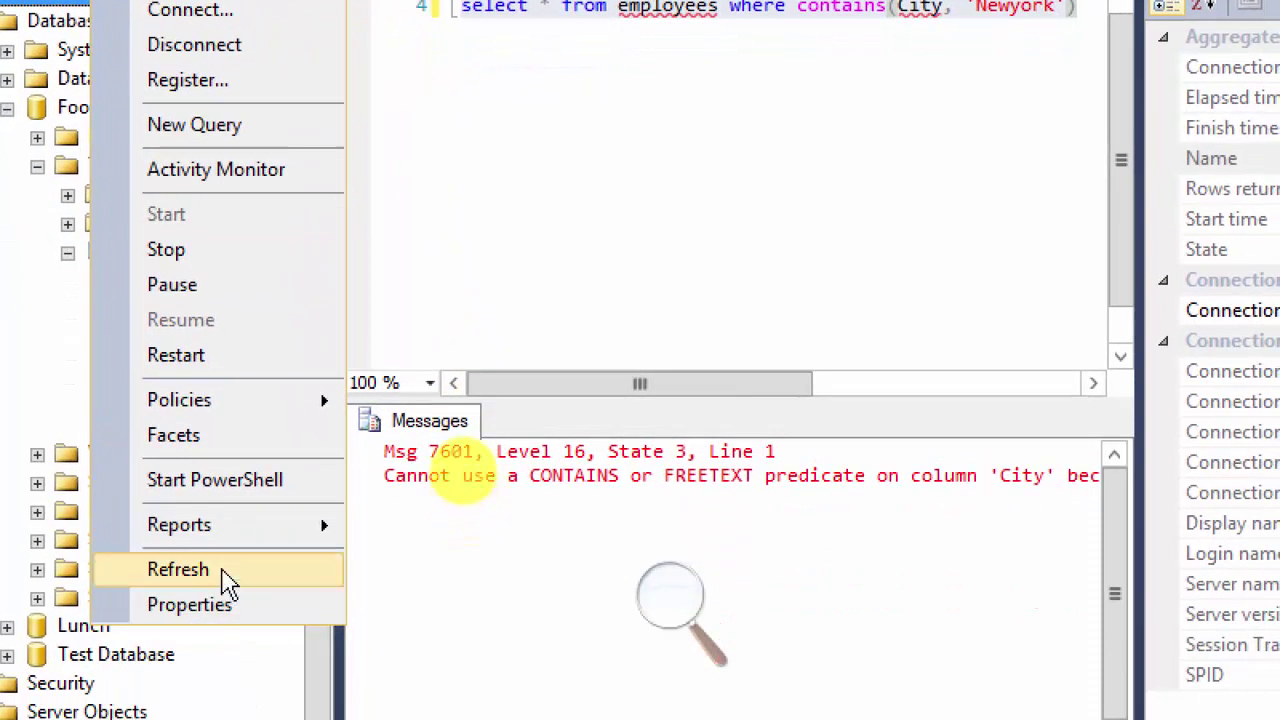
click(226, 578)
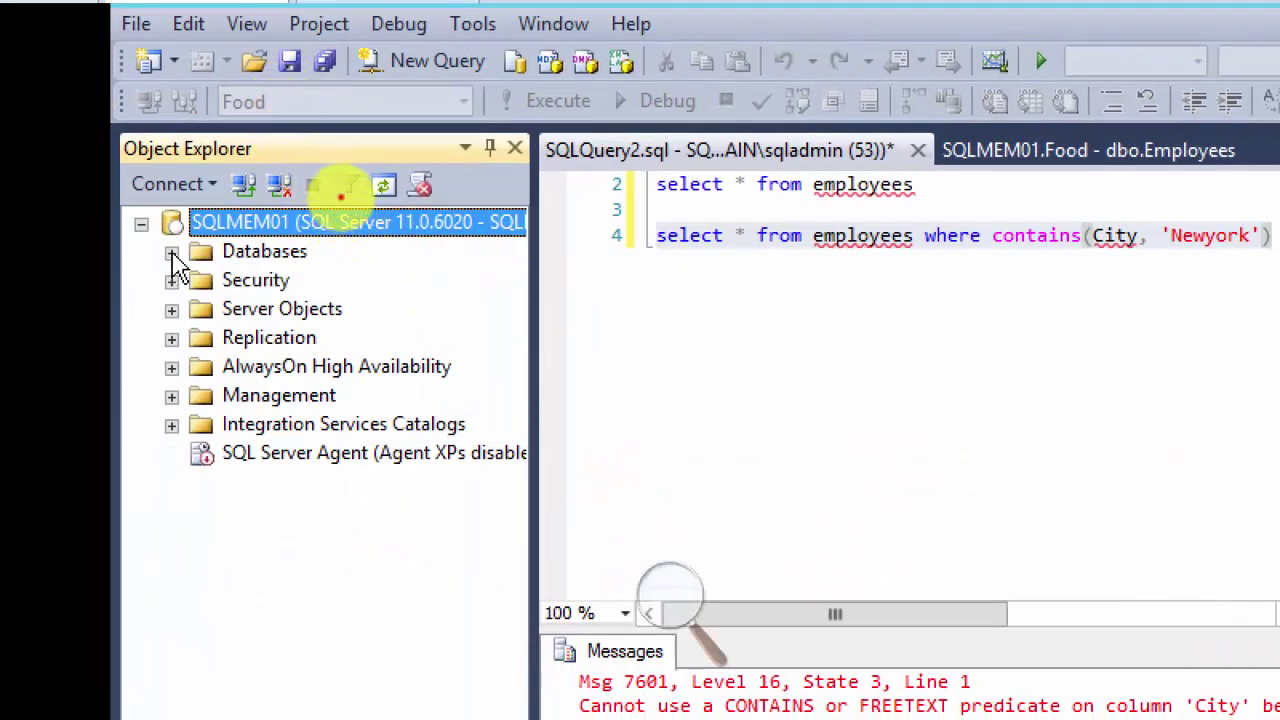
Step: Open the design of Lunch's dbo.GBStudents table, plus a new blank query window
click(172, 252)
click(202, 366)
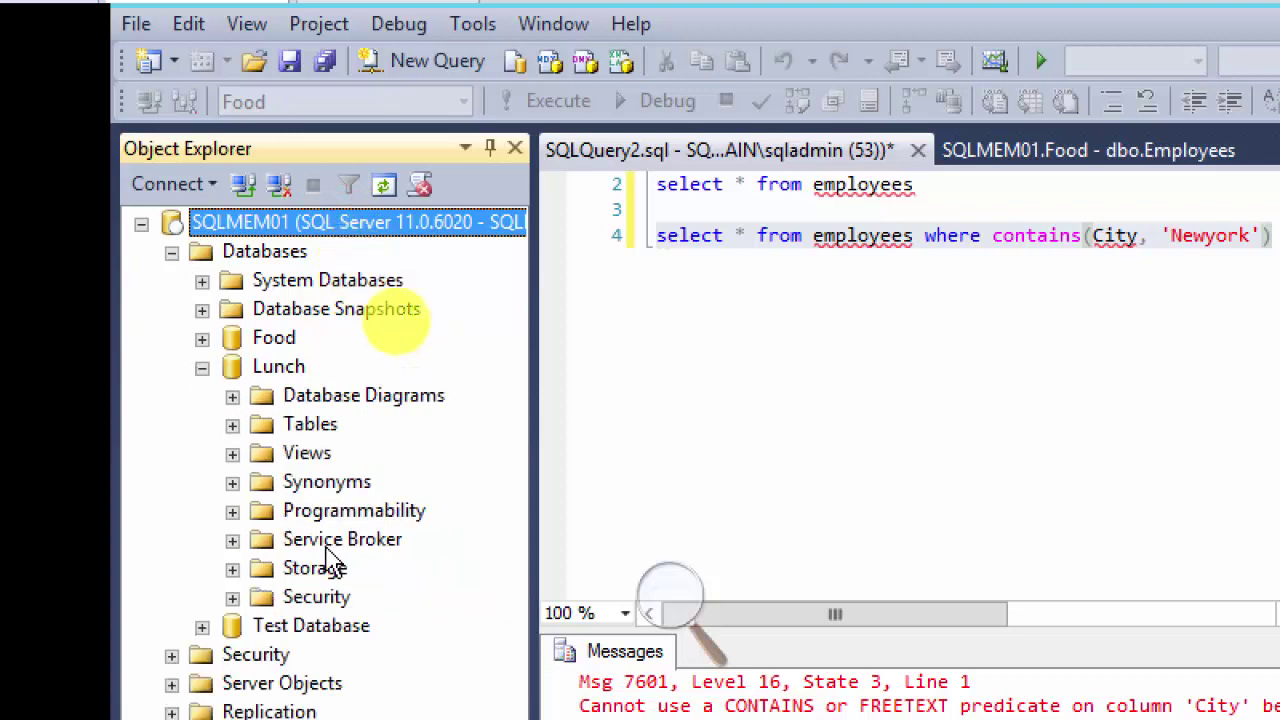
click(231, 426)
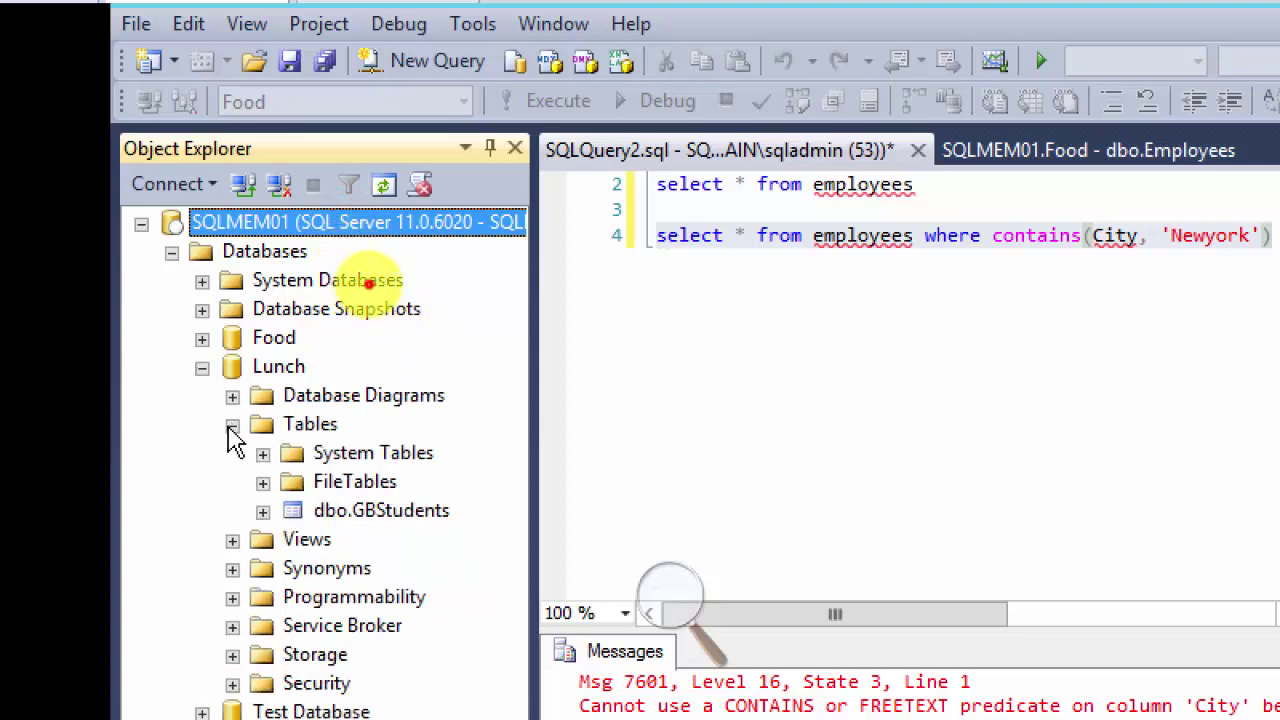
click(370, 512)
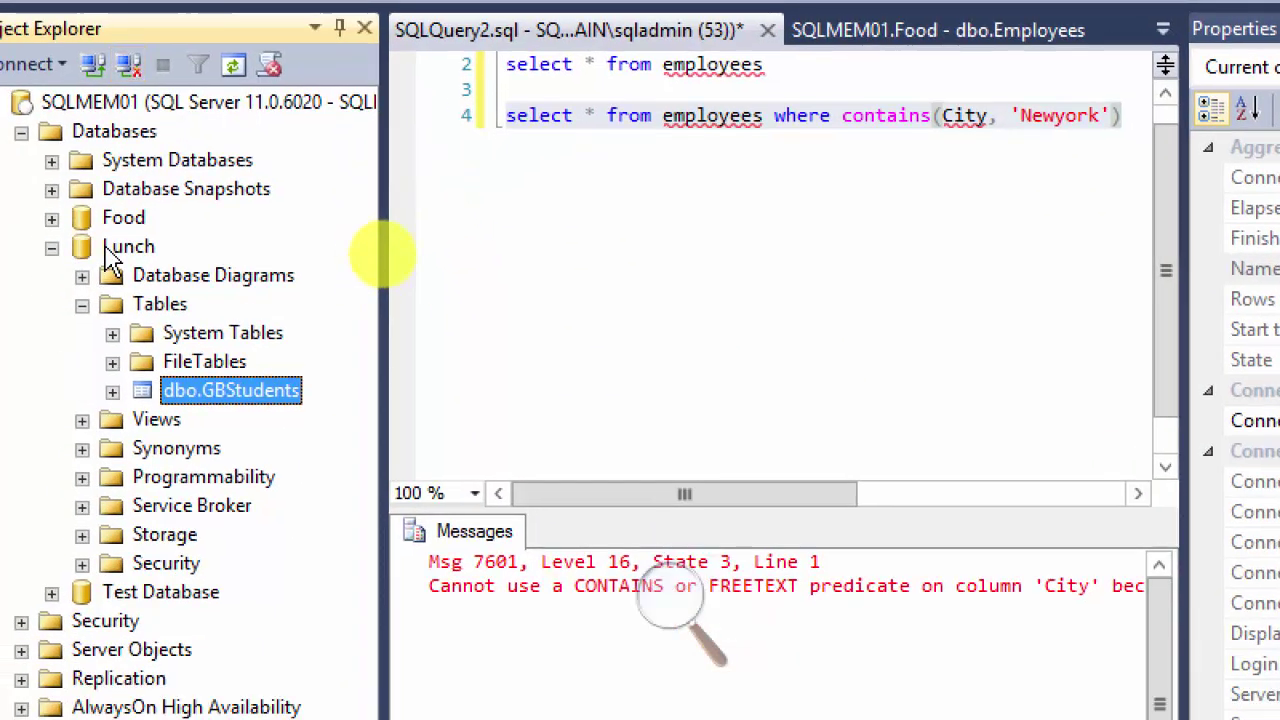
right_click(106, 249)
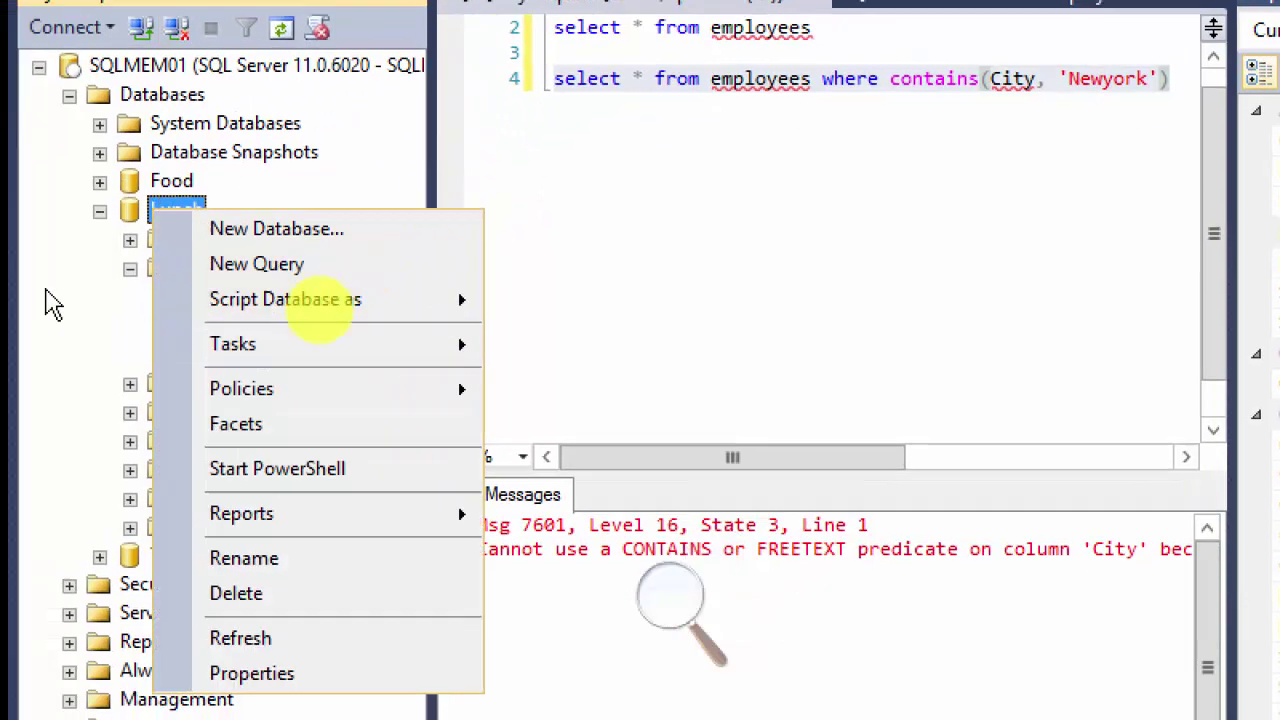
click(52, 303)
right_click(256, 357)
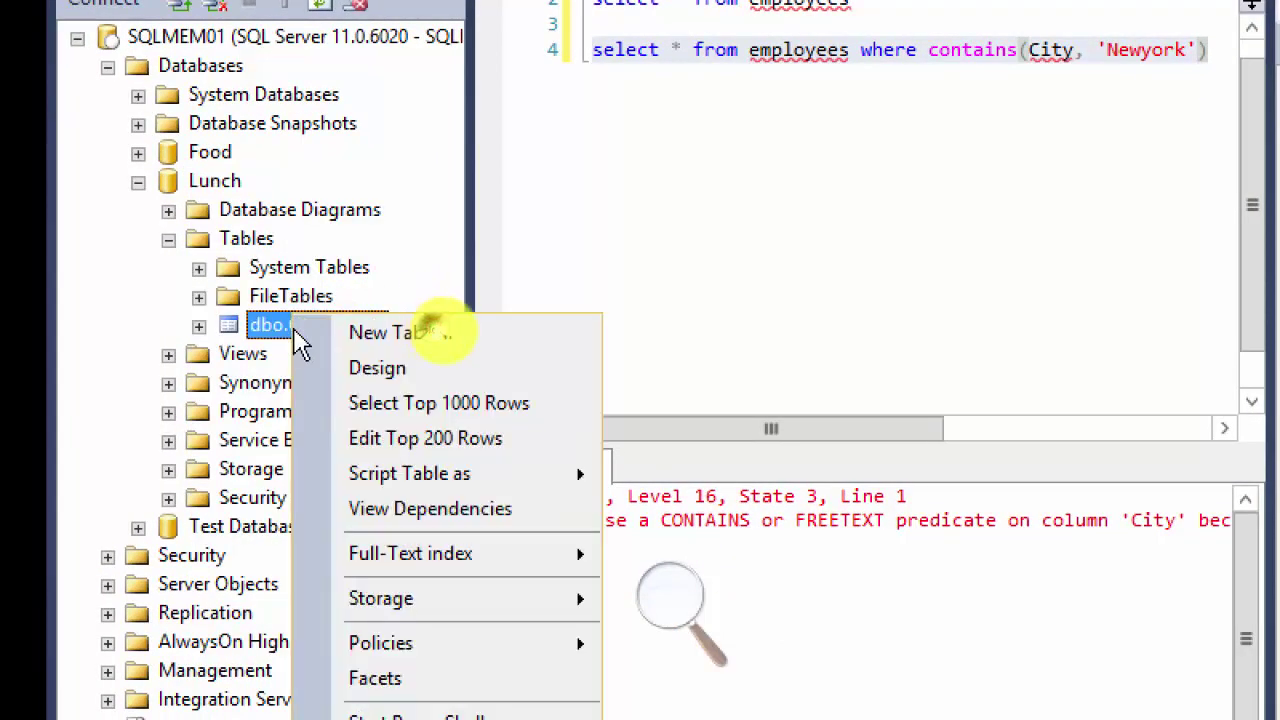
click(440, 368)
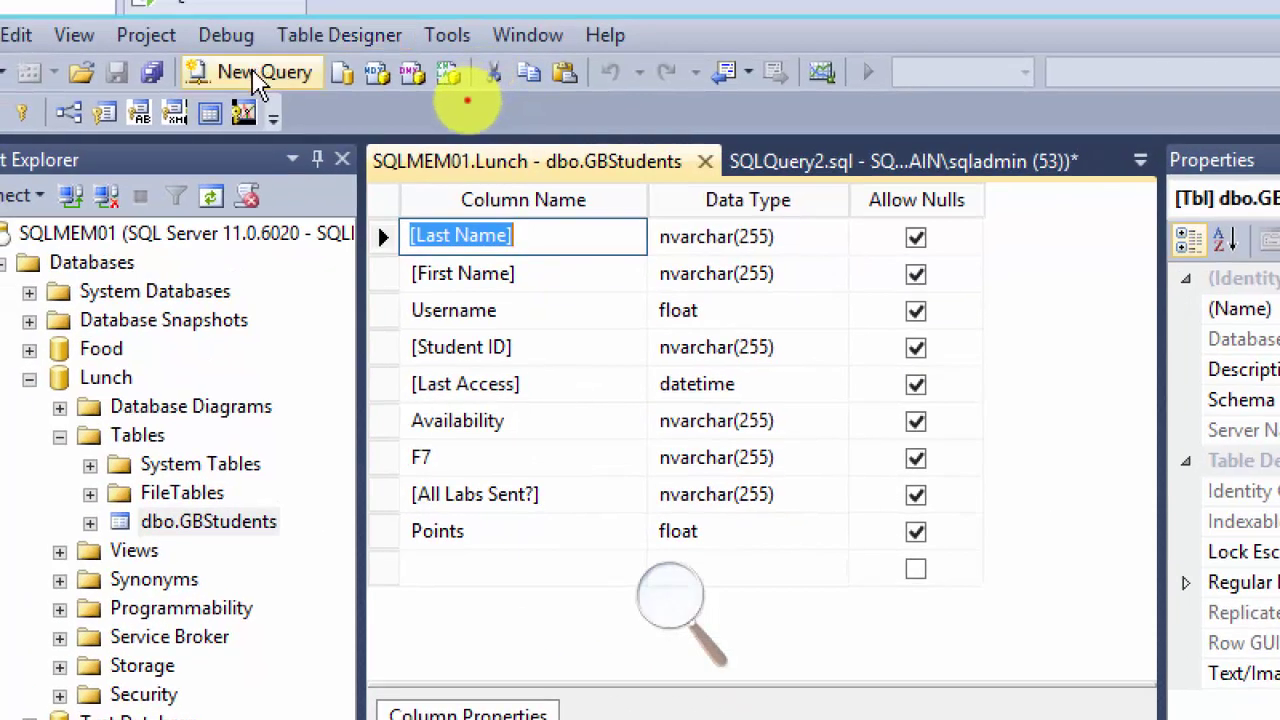
click(244, 25)
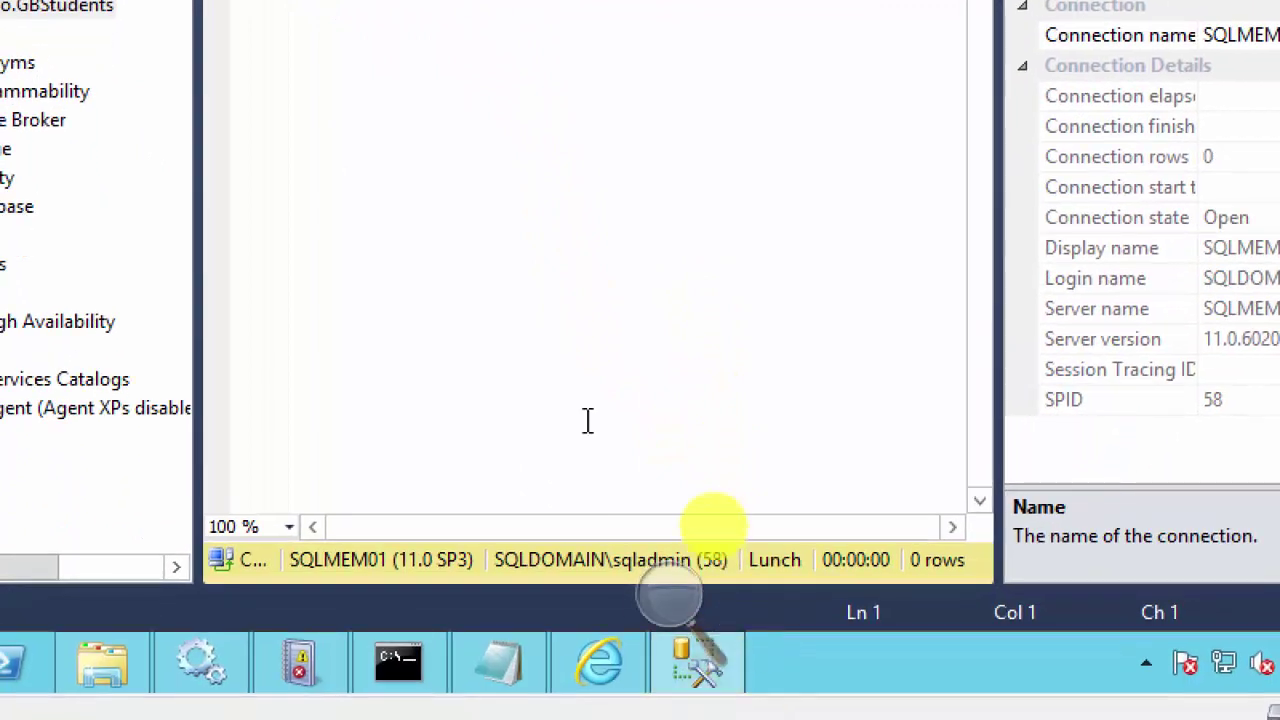
Step: Copy the CONTAINS query line from the Notepad notes
click(500, 666)
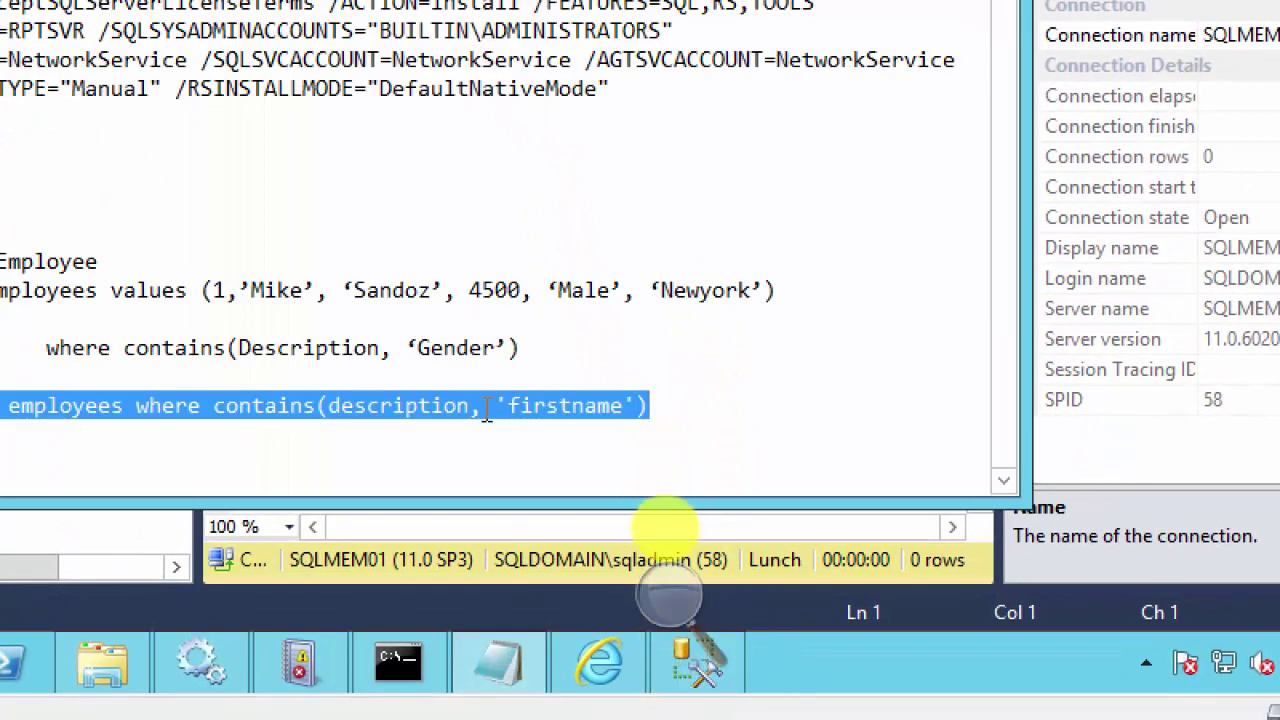
right_click(477, 405)
click(510, 432)
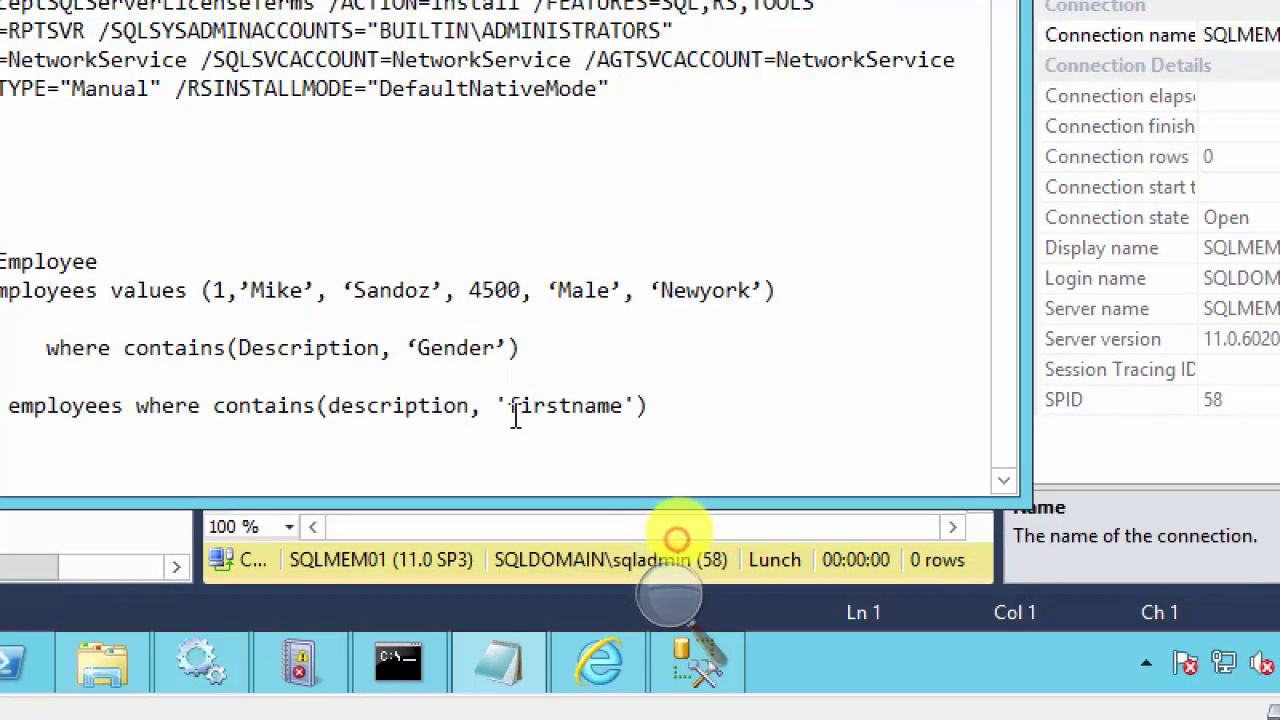
drag(647, 405, 78, 397)
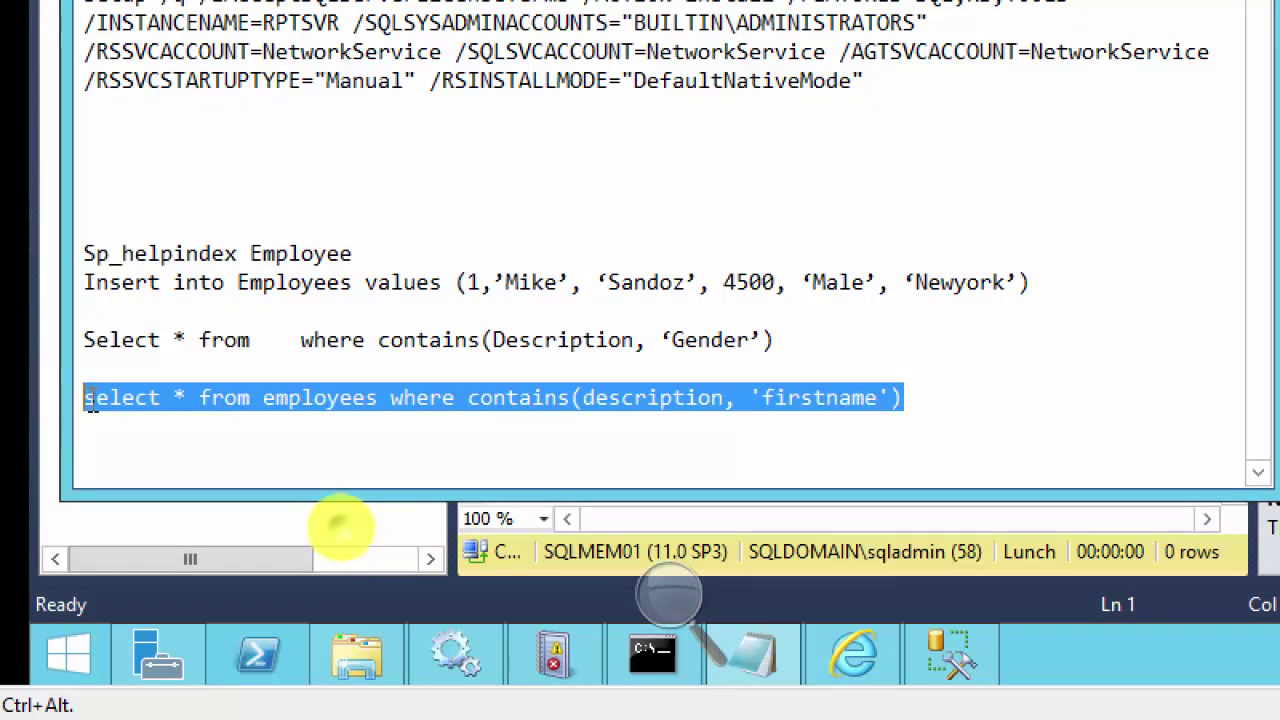
right_click(90, 400)
click(165, 76)
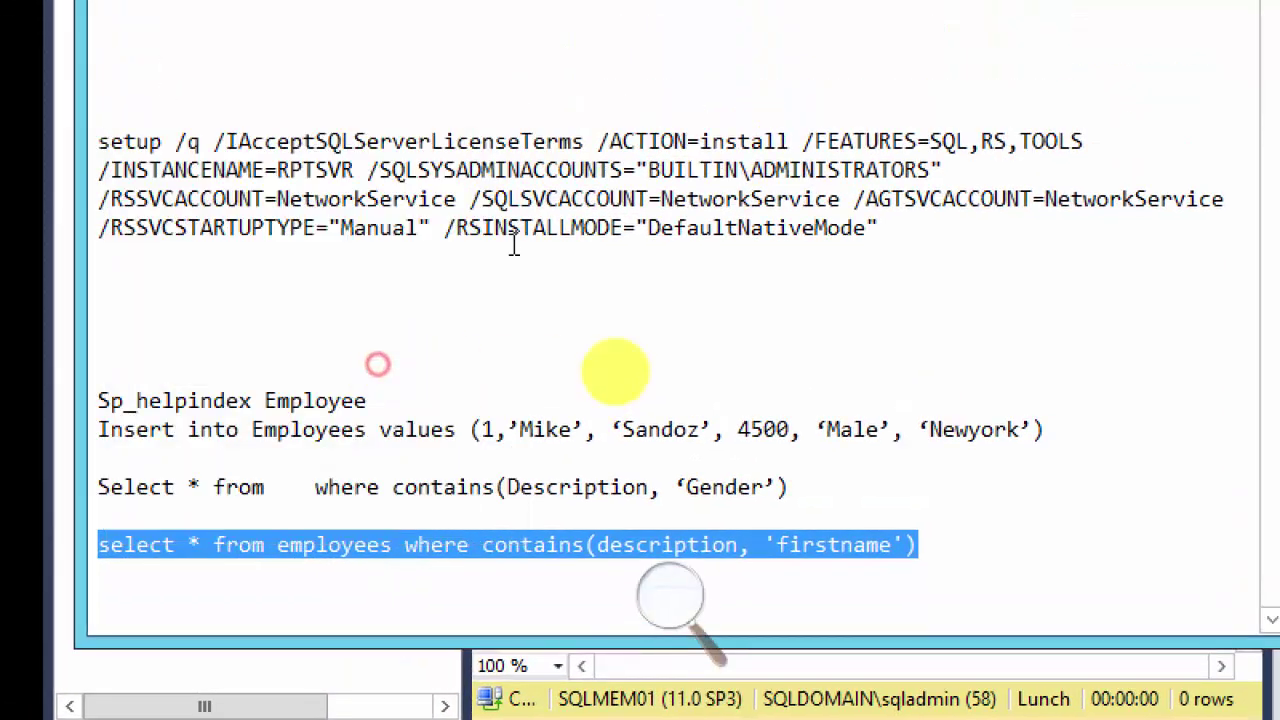
Step: Paste the query, change description to city, and run it, which fails: invalid object 'employees'
click(775, 667)
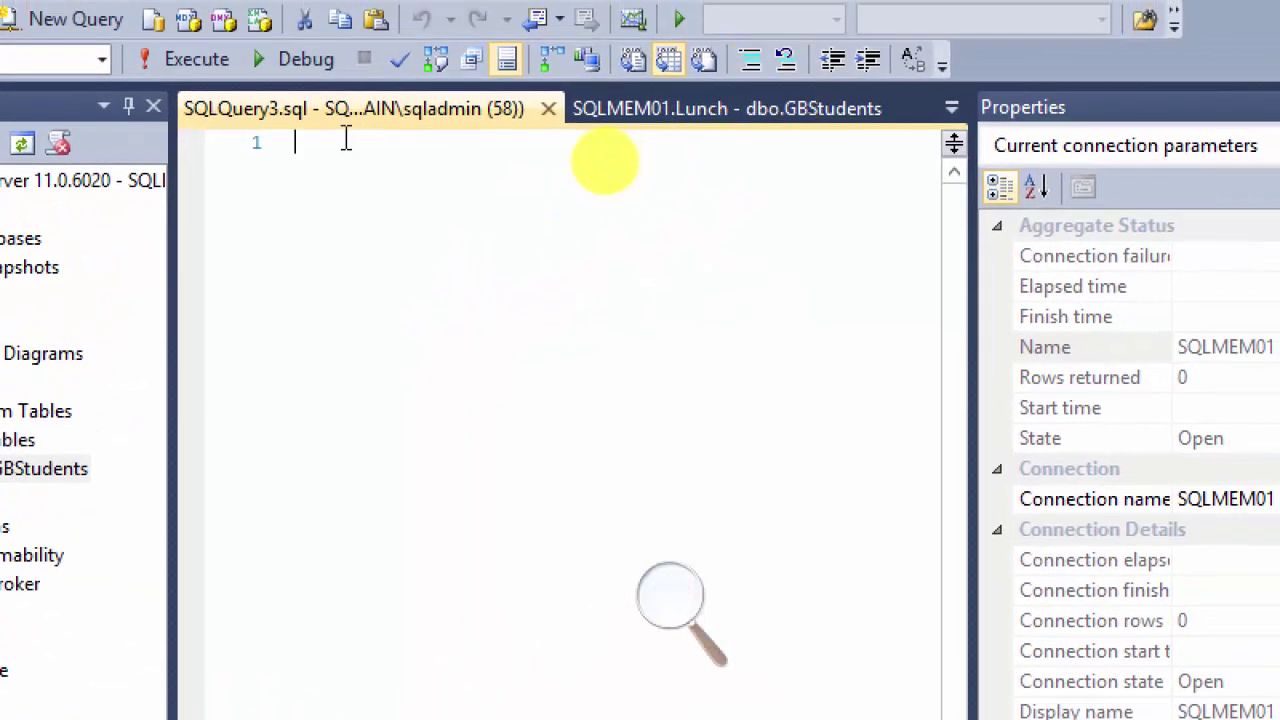
right_click(322, 132)
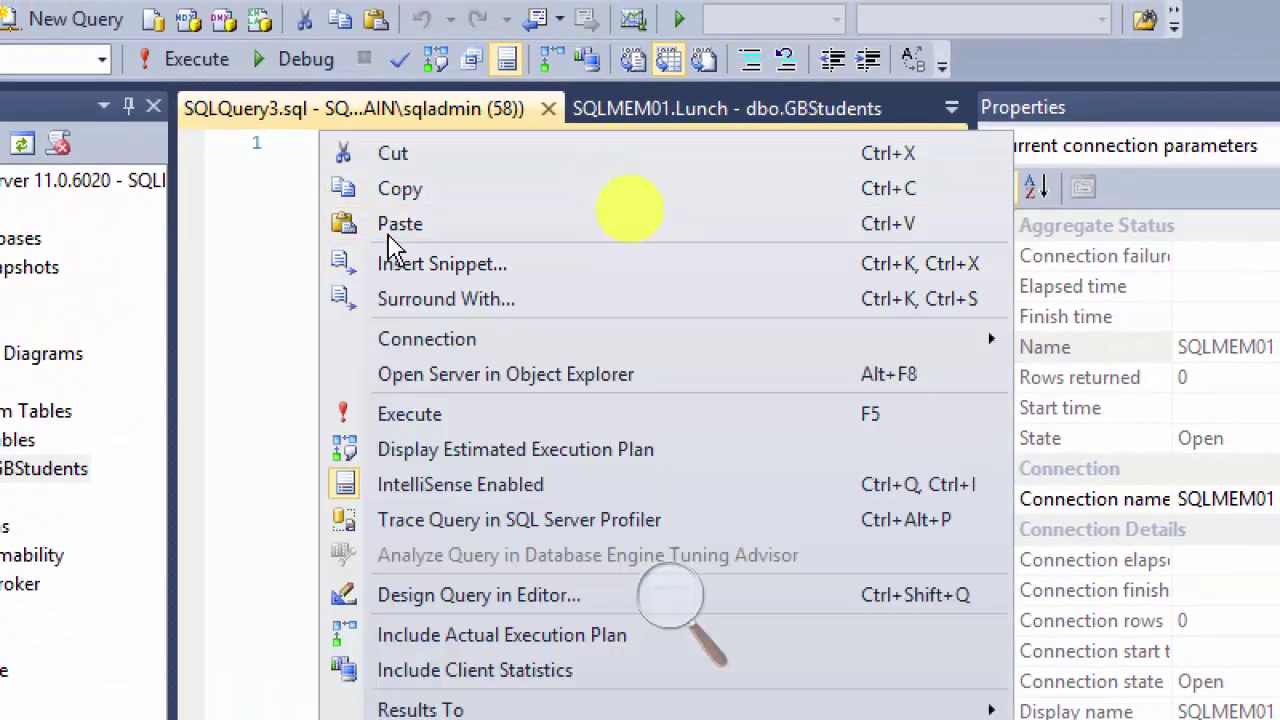
click(398, 226)
key(Left)
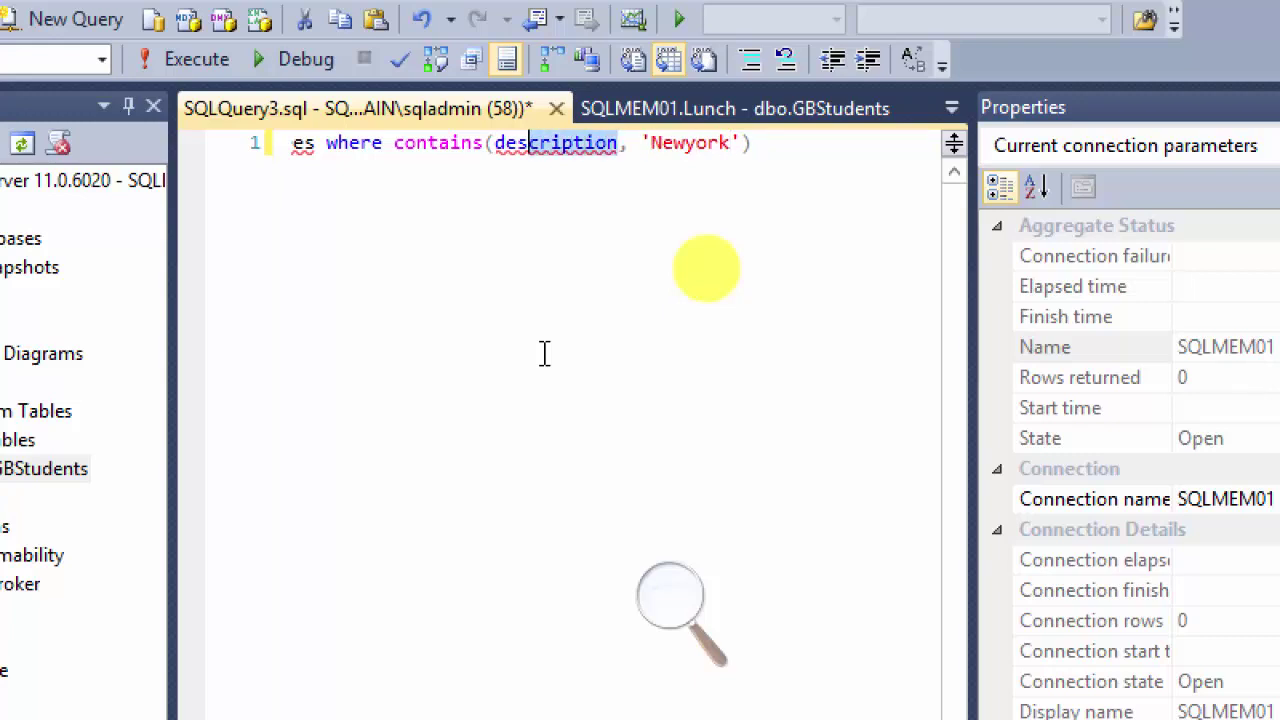
text(ci)
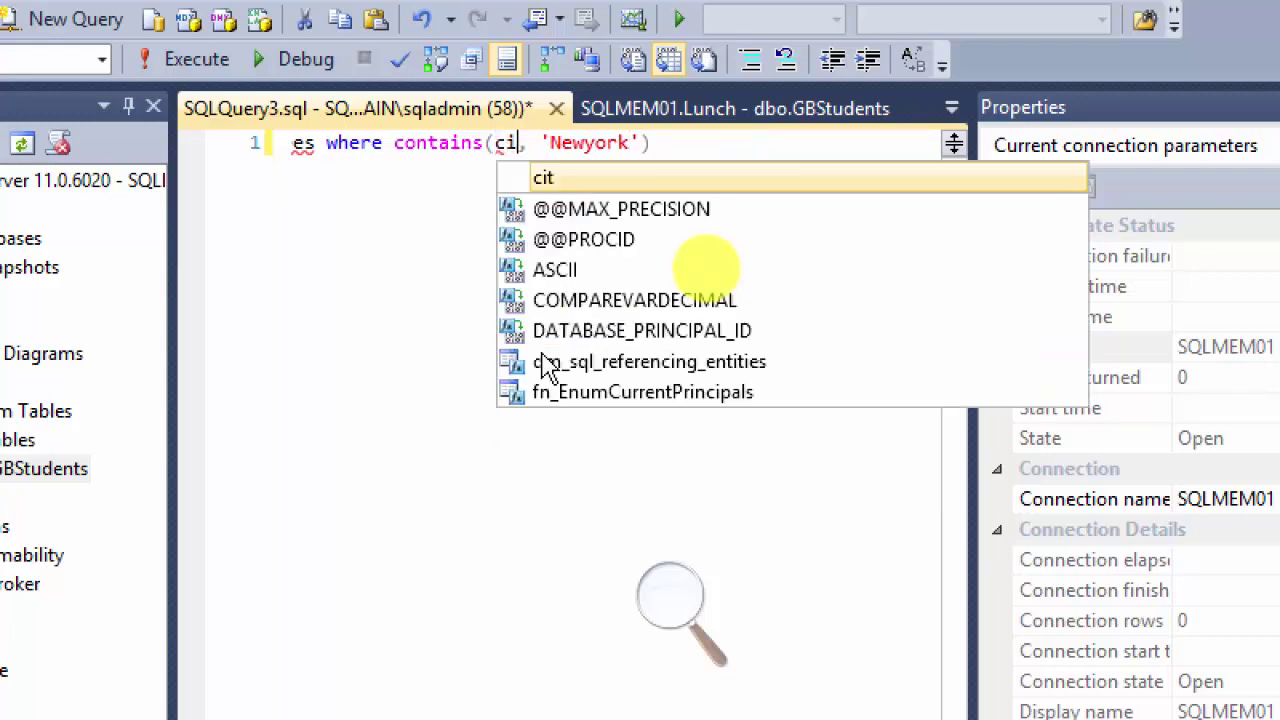
key(Escape)
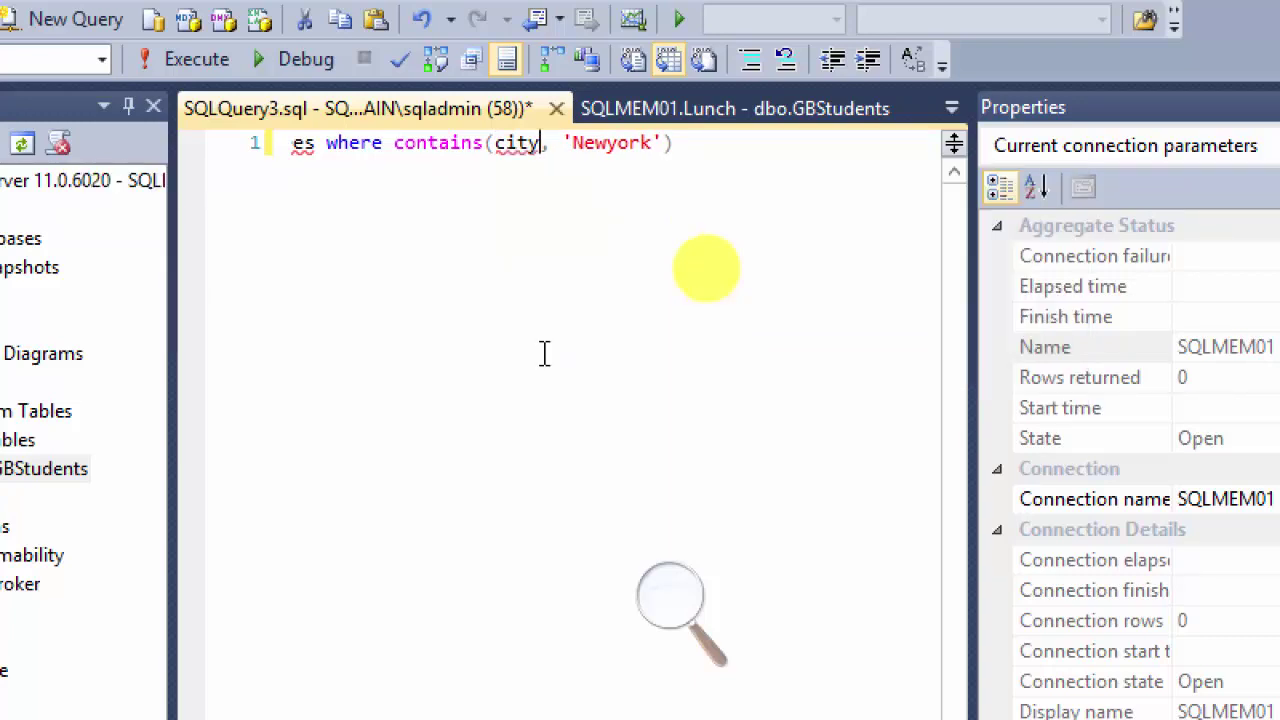
drag(680, 143, 275, 143)
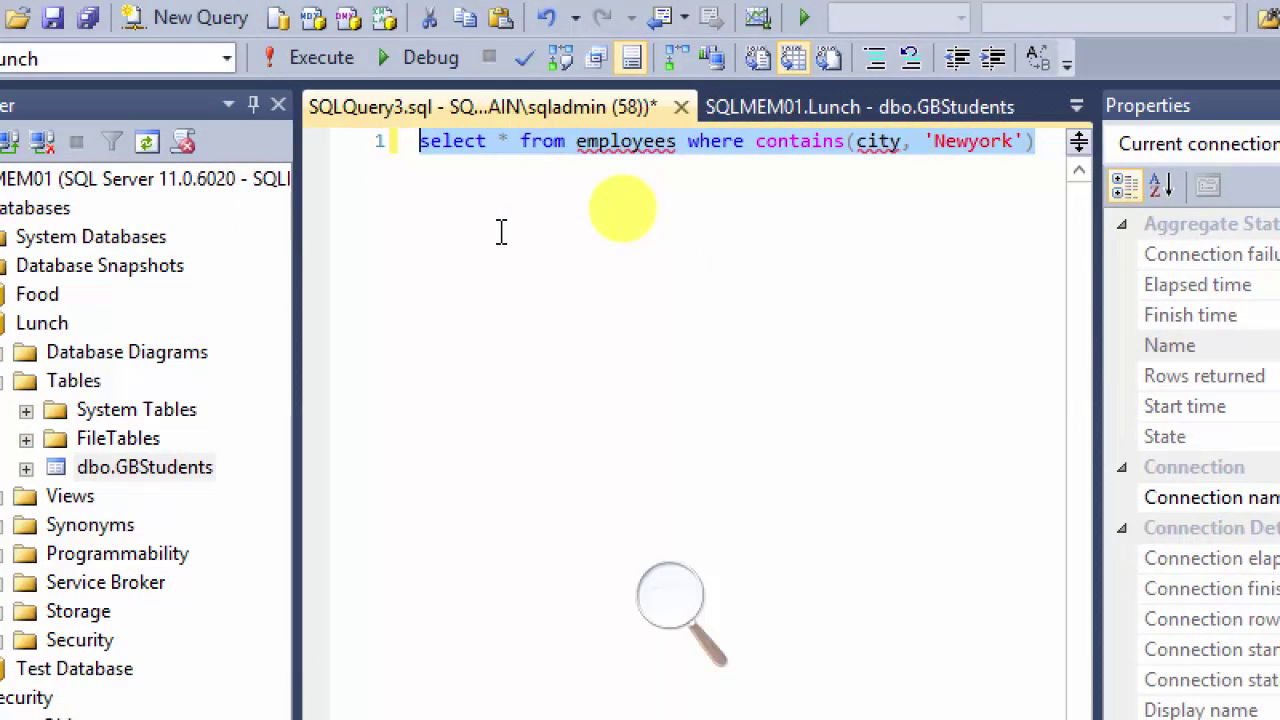
key(F5)
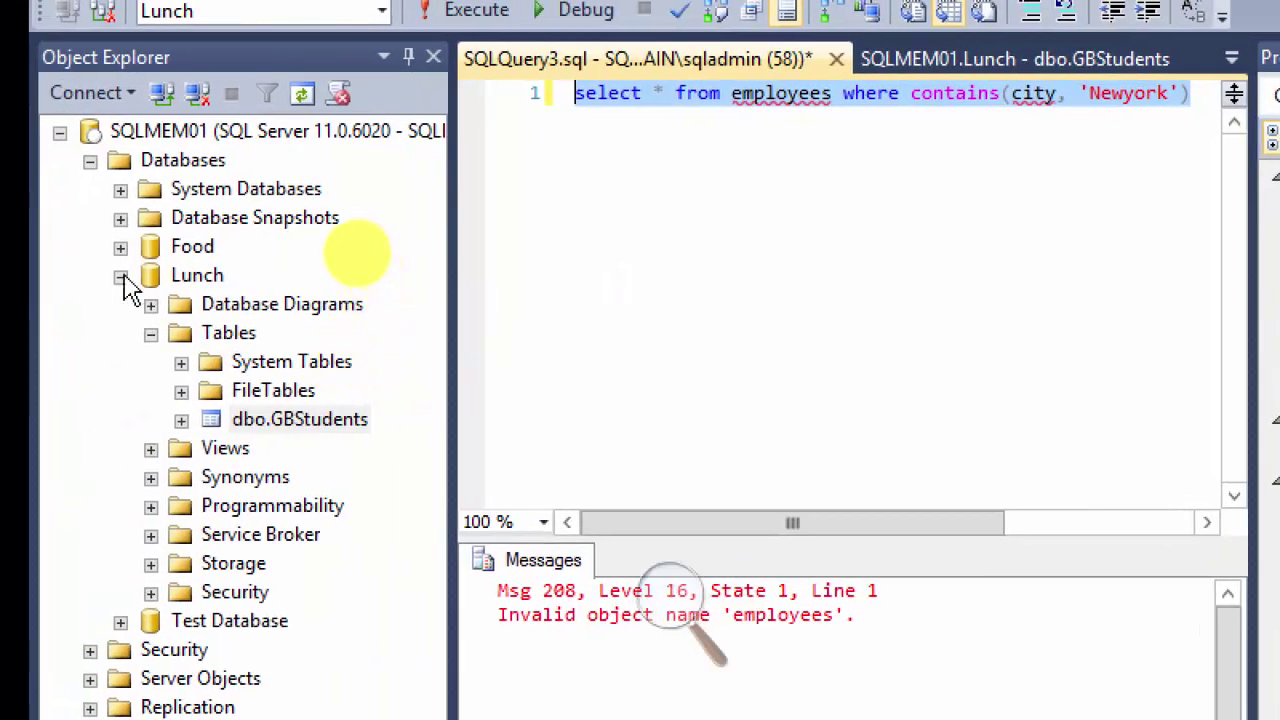
Step: Expand Food > Tables and bring up the actions for dbo.Employees
click(120, 276)
click(120, 247)
click(120, 247)
click(120, 247)
click(151, 305)
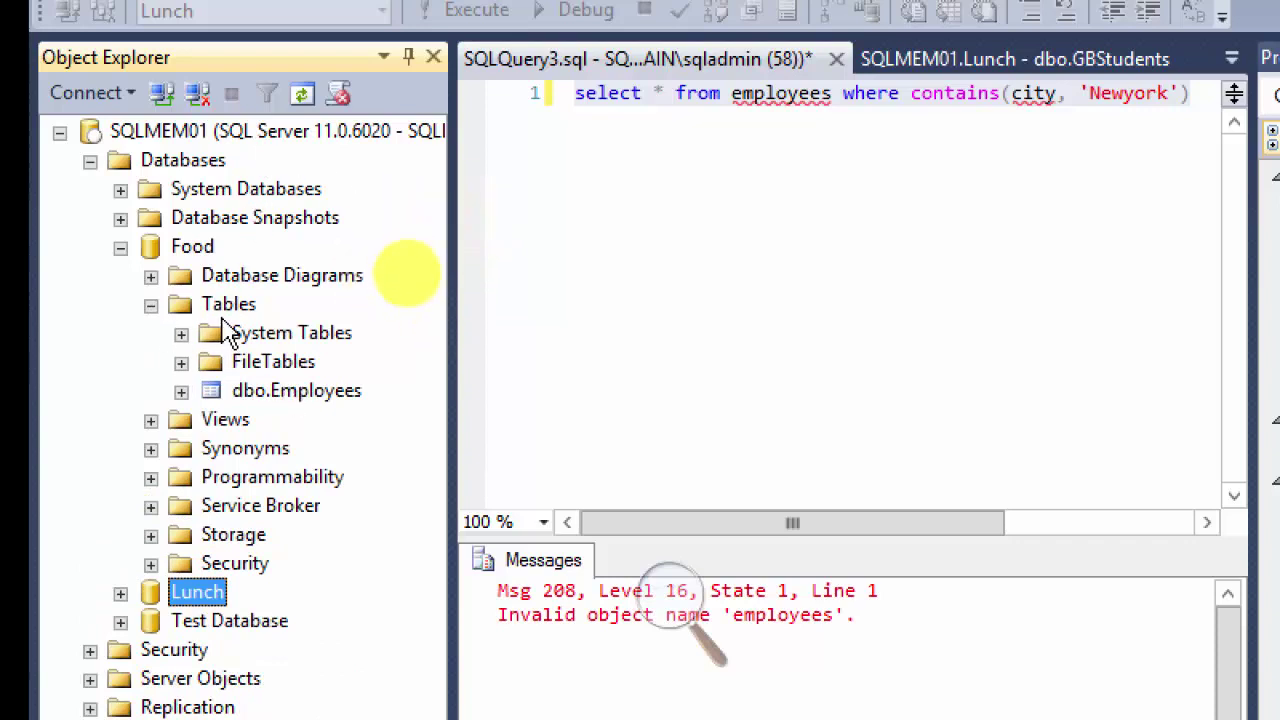
click(849, 93)
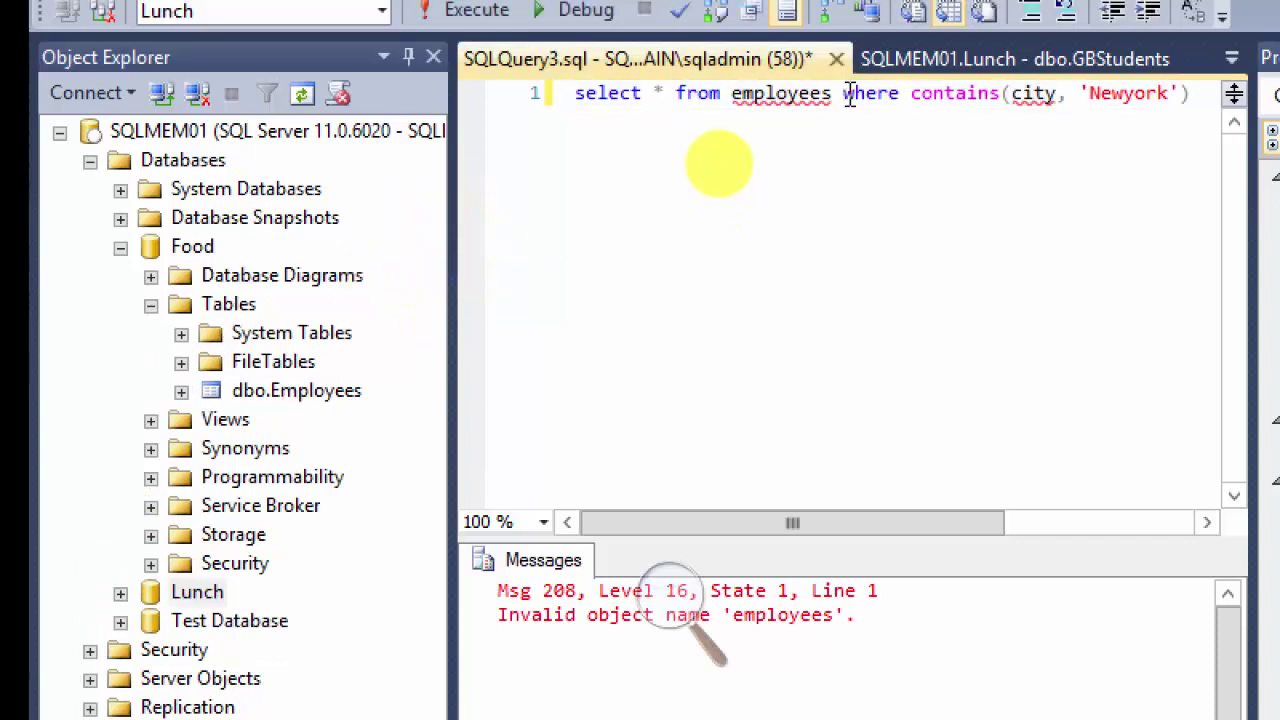
key(ctrl+a)
key(ctrl+c)
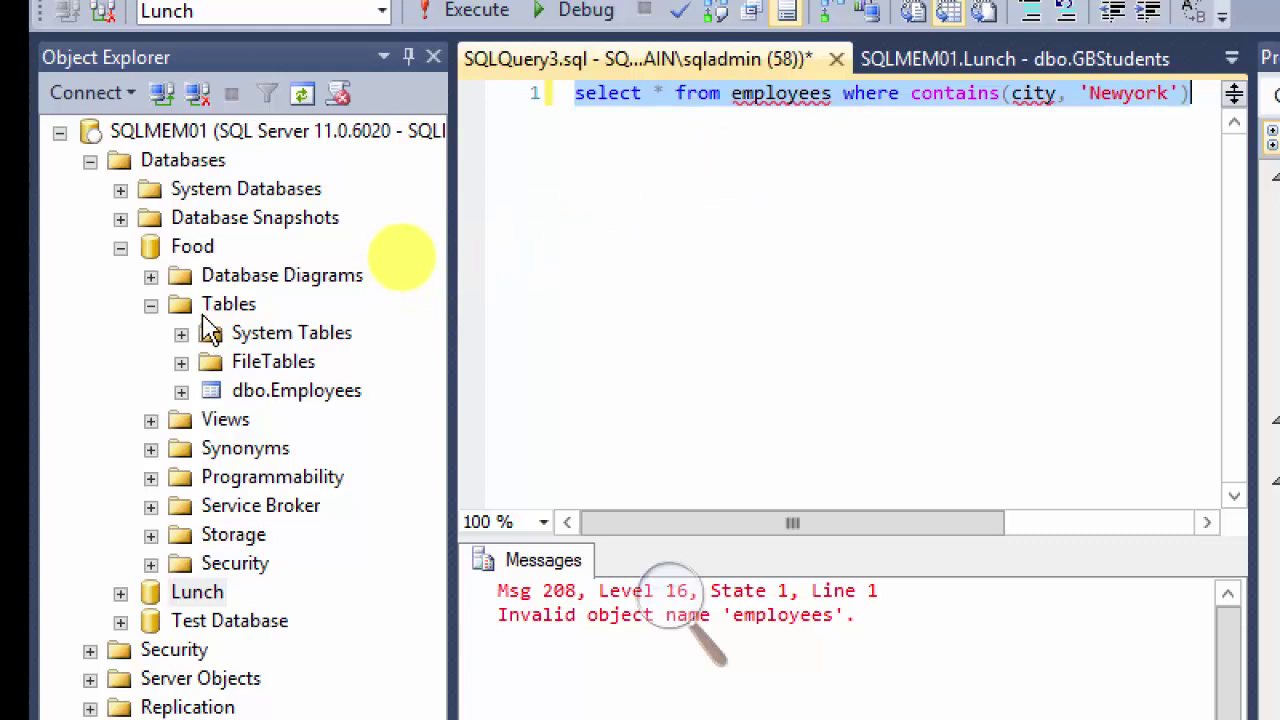
right_click(192, 250)
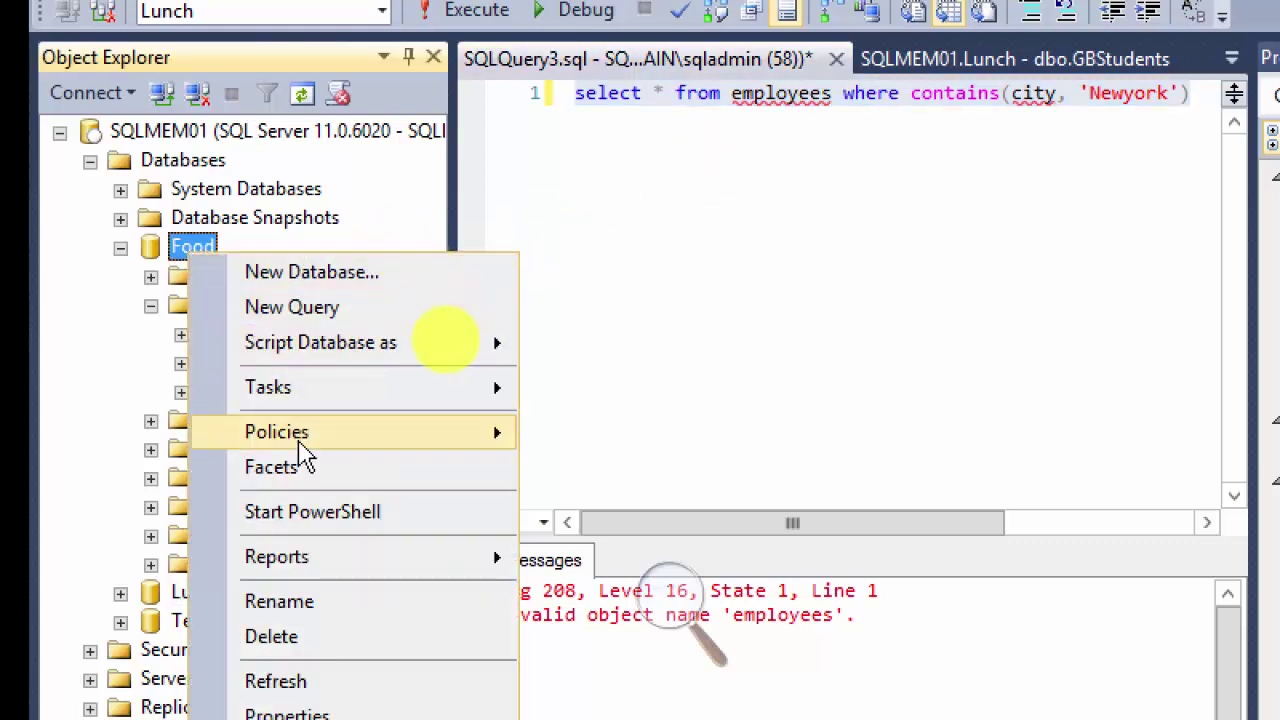
click(114, 329)
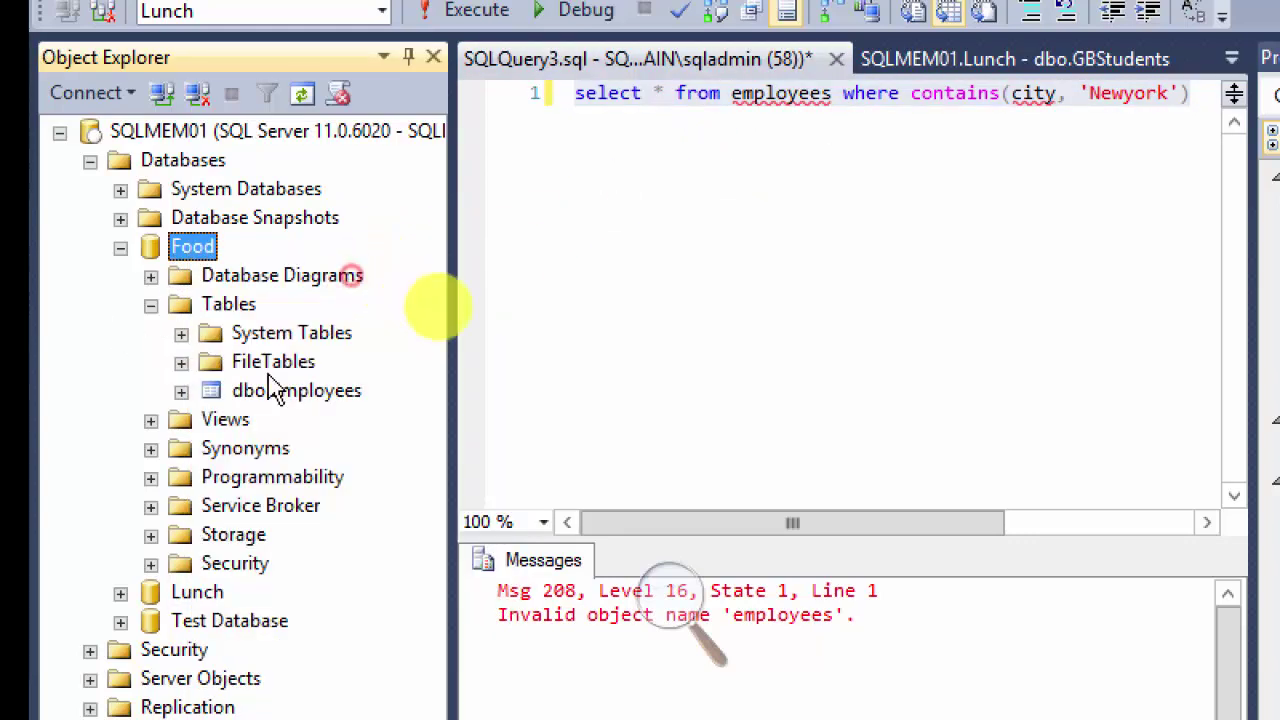
click(300, 392)
right_click(305, 410)
Step: Open the Employees design and run the pasted city 'Newyork' CONTAINS query in a new Food query
click(306, 457)
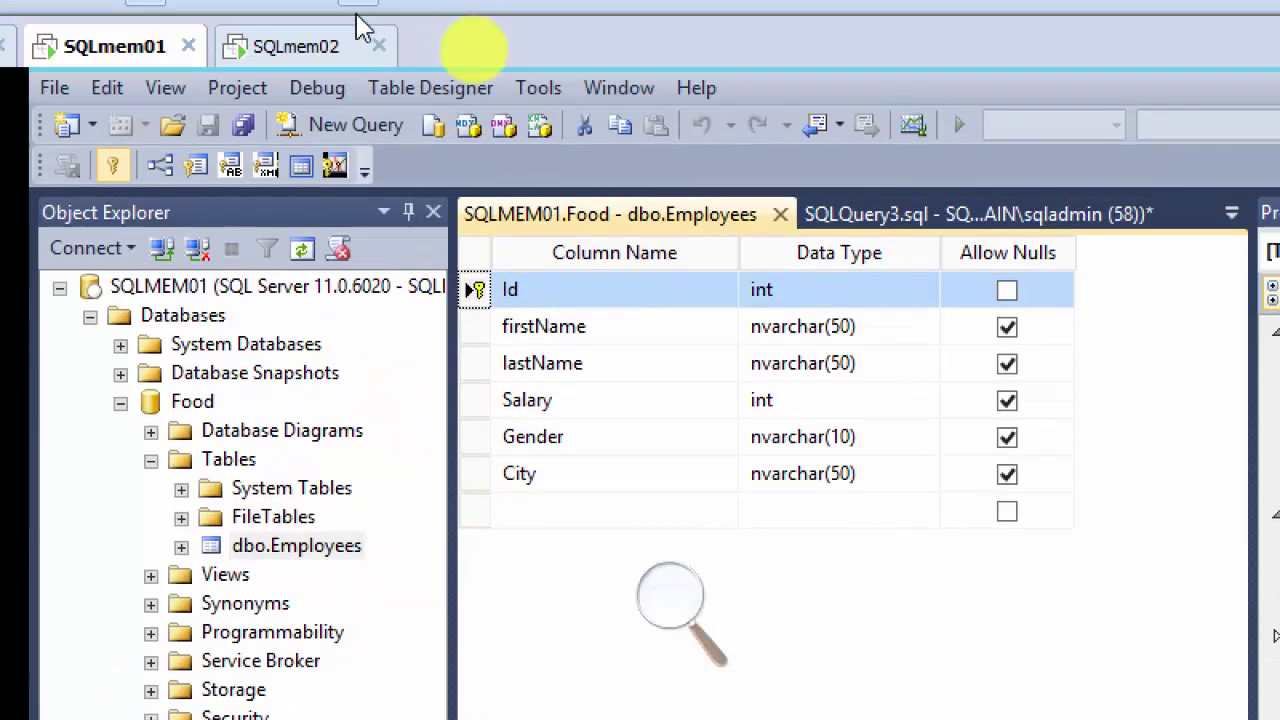
click(350, 124)
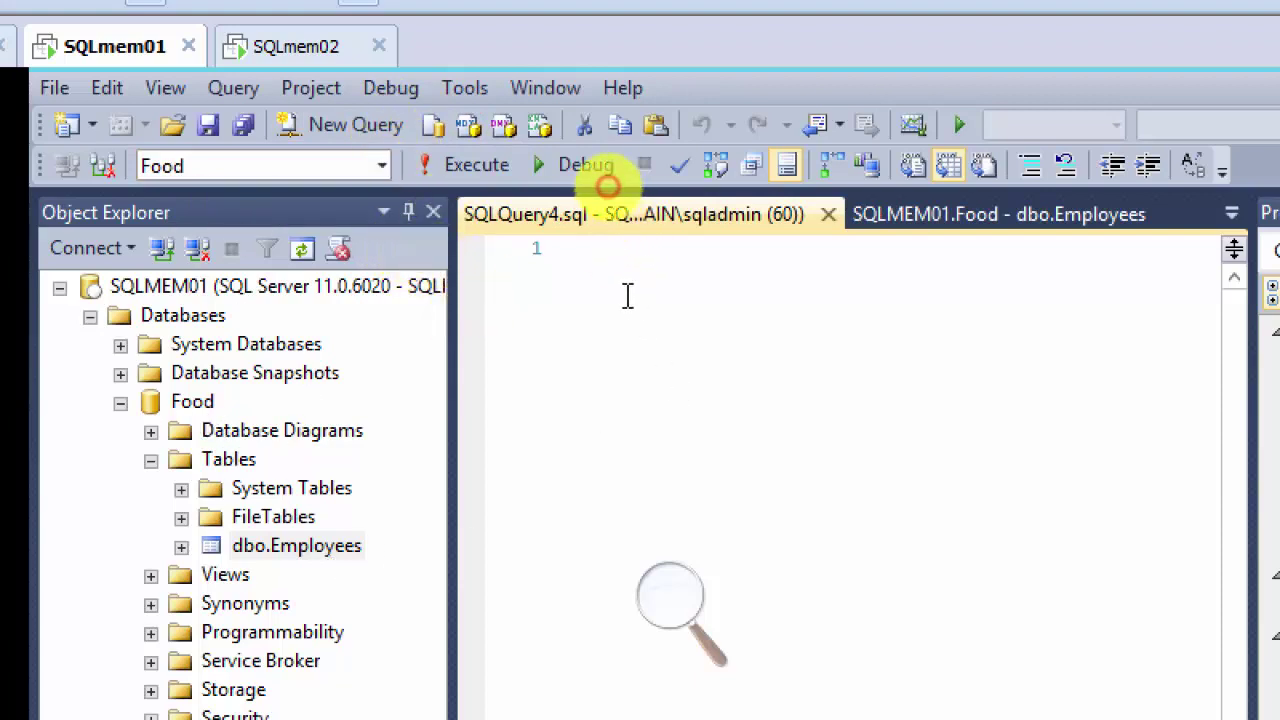
key(ctrl+v)
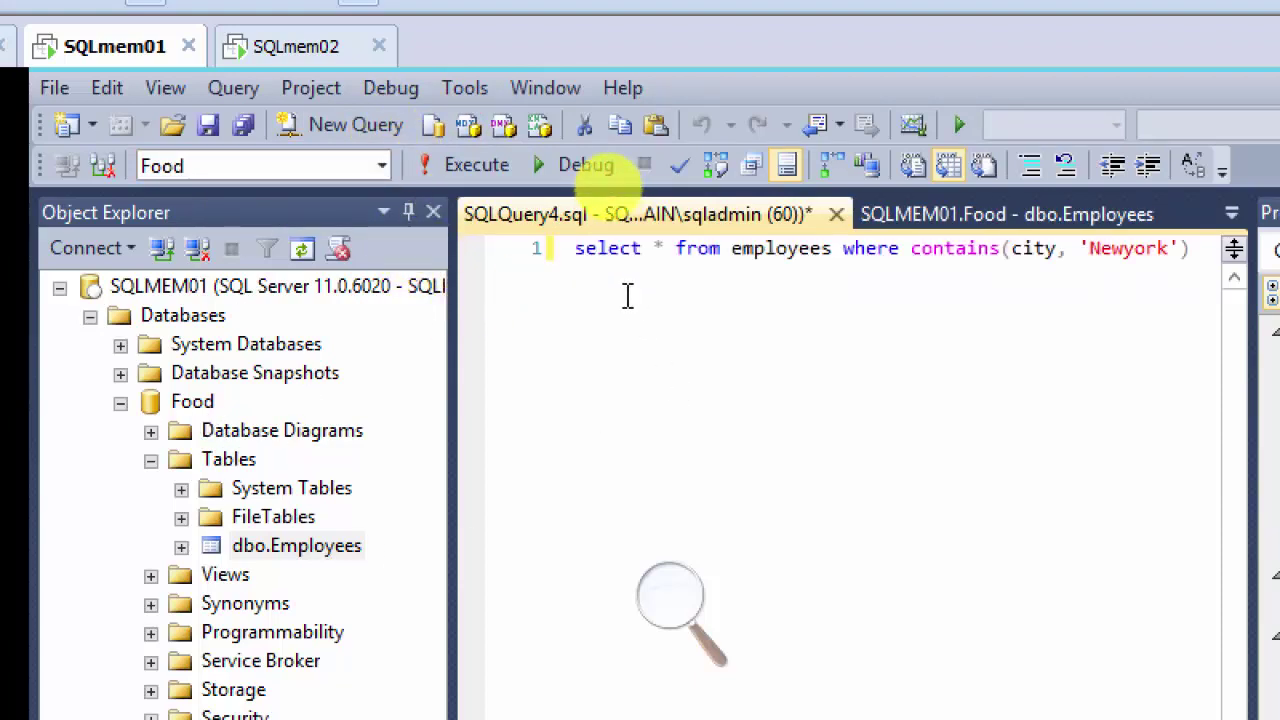
key(ctrl+a)
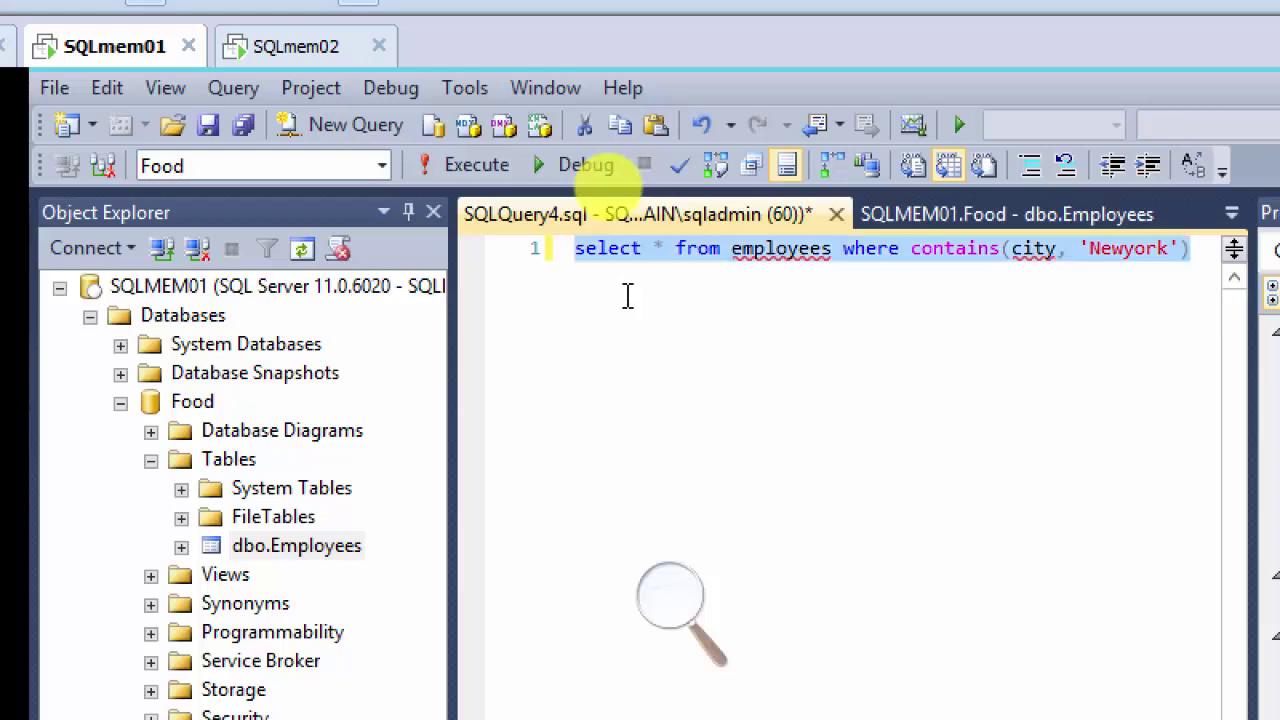
click(477, 168)
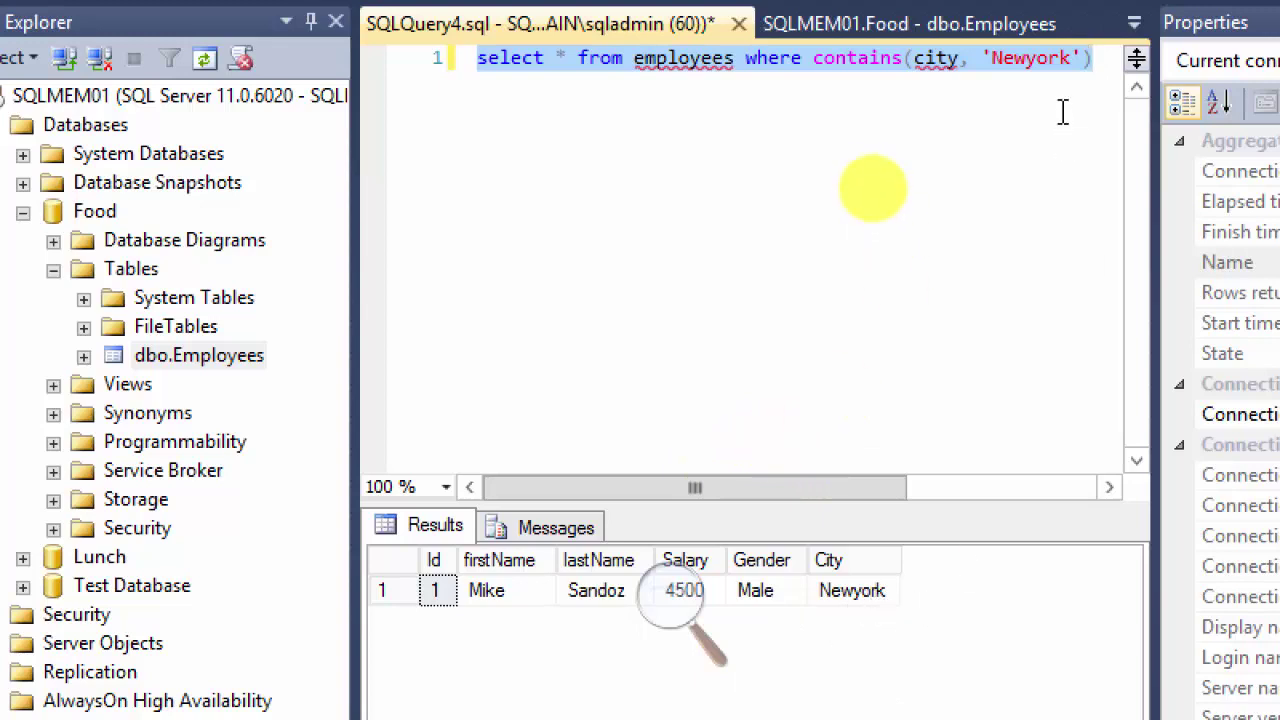
Step: Rerun with 'ewyork' (no rows), then with 'Newyork' again, returning one employee row
click(993, 58)
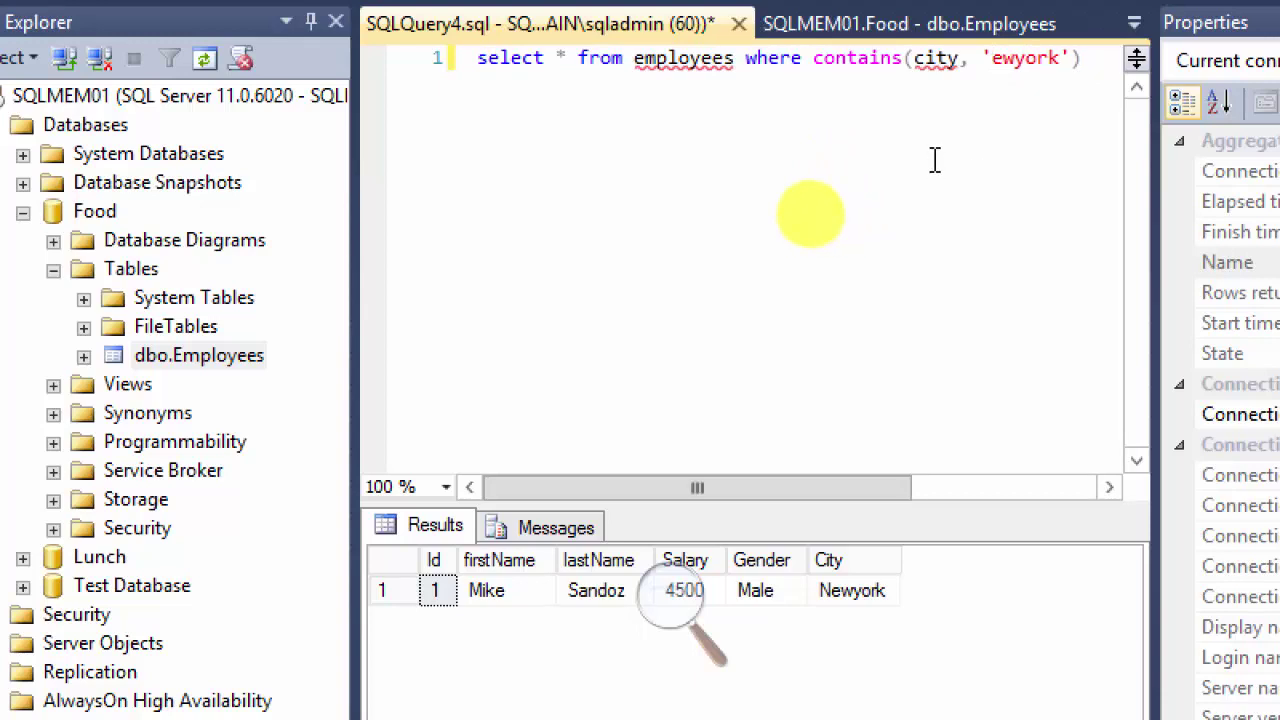
key(ctrl+a)
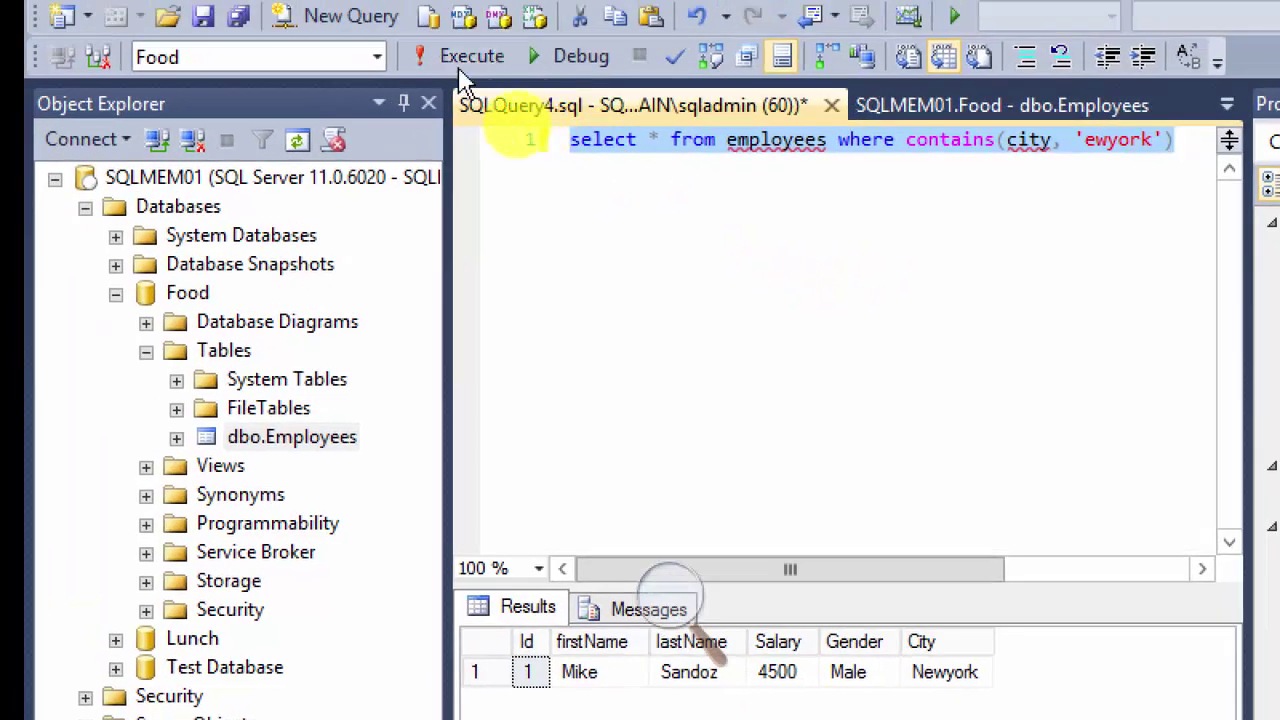
click(444, 58)
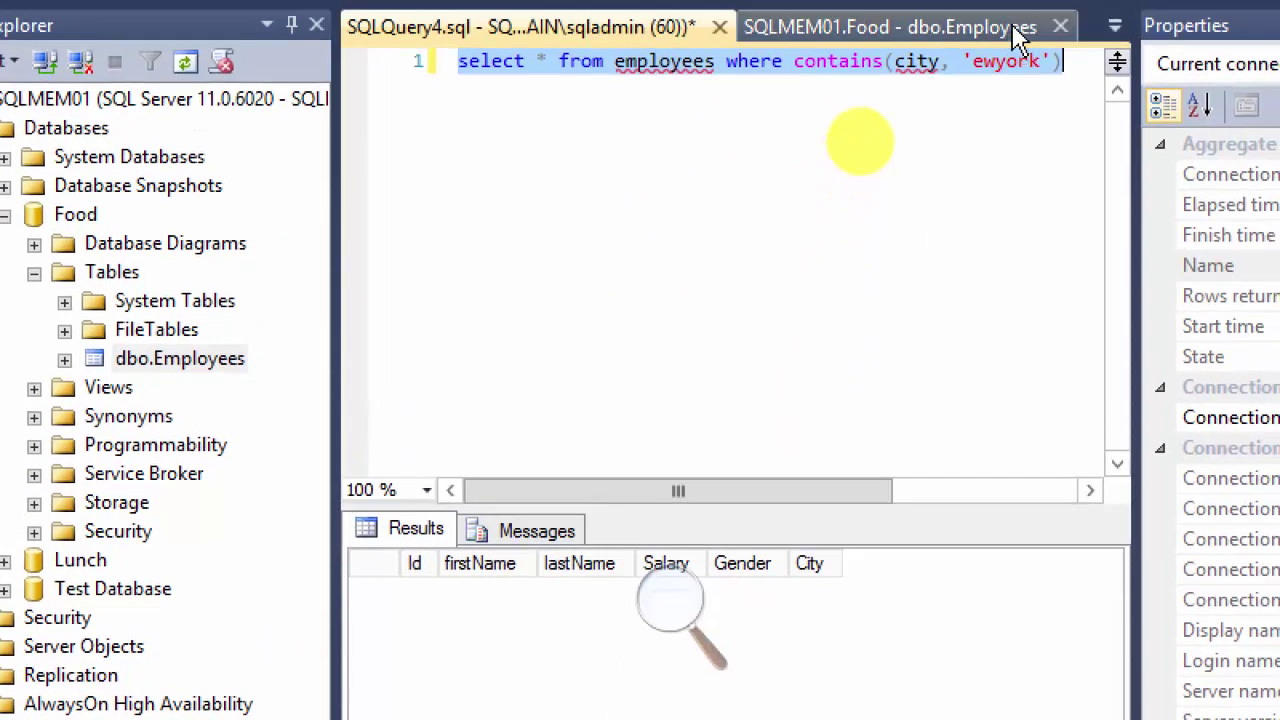
click(977, 78)
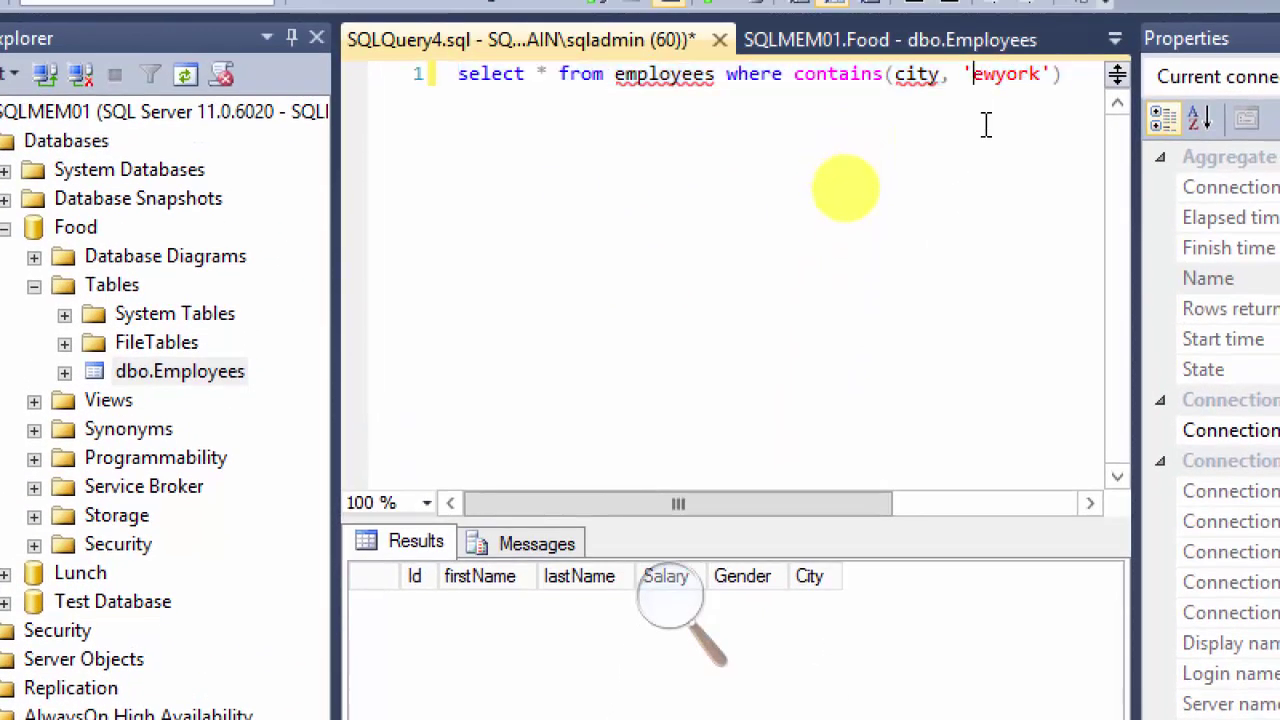
key(ctrl+a)
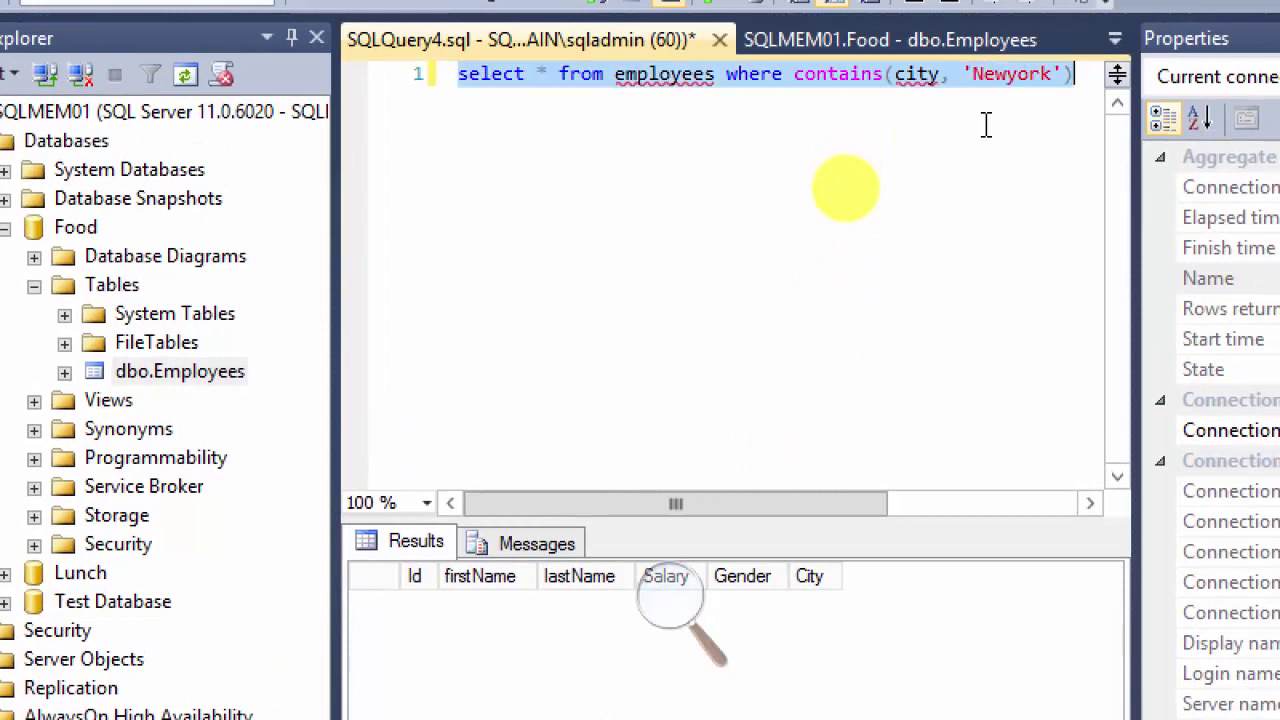
key(F5)
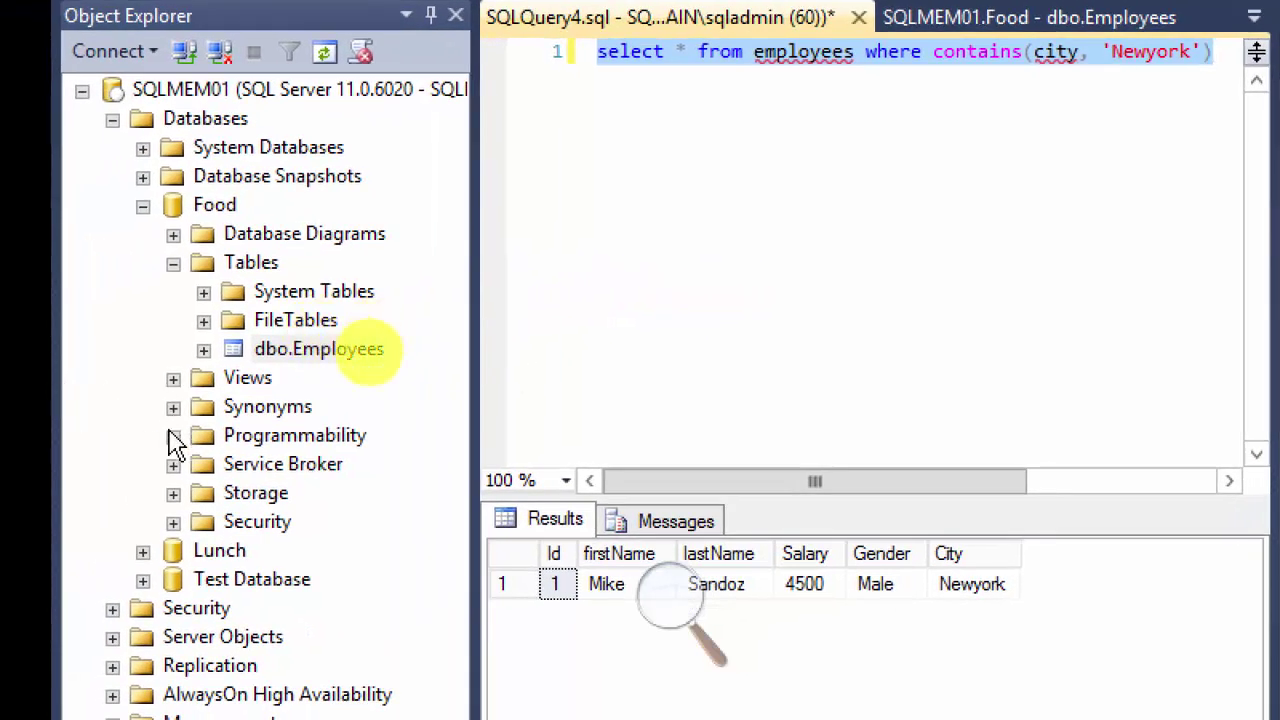
Step: Collapse Food, expand Lunch's dbo.GBStudents, open its column design, and start a new Lunch query
click(173, 262)
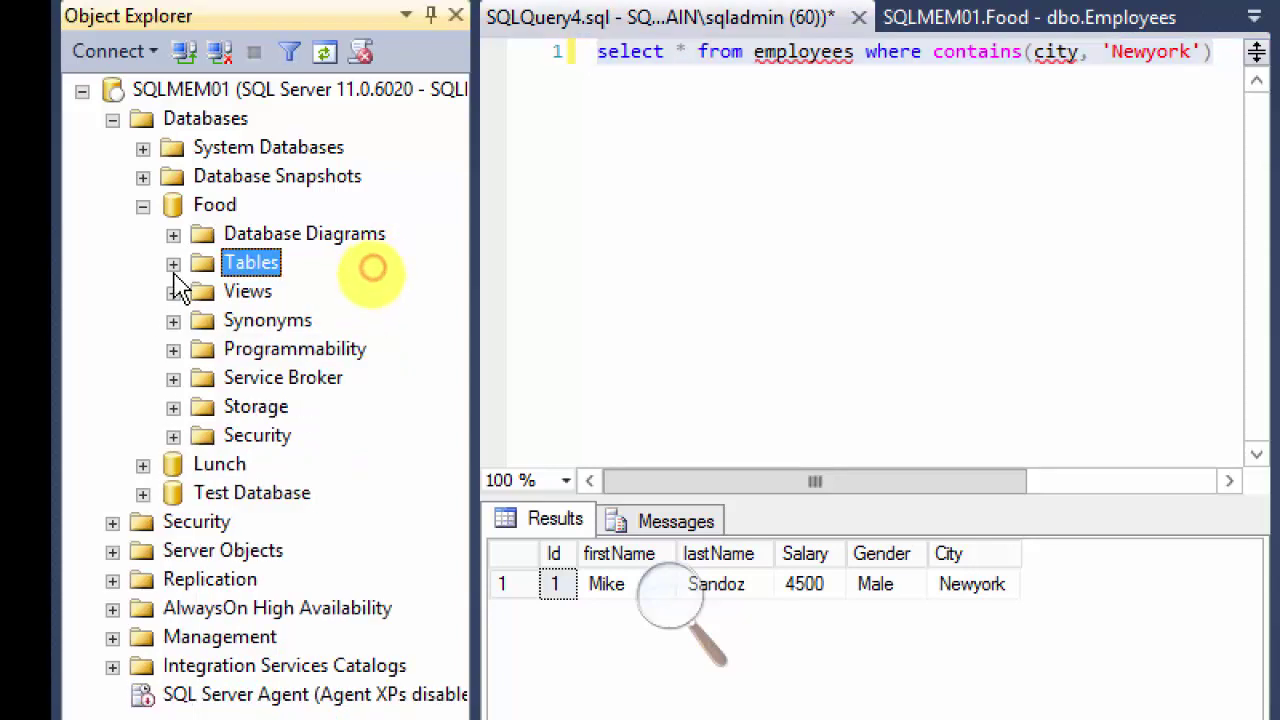
click(143, 205)
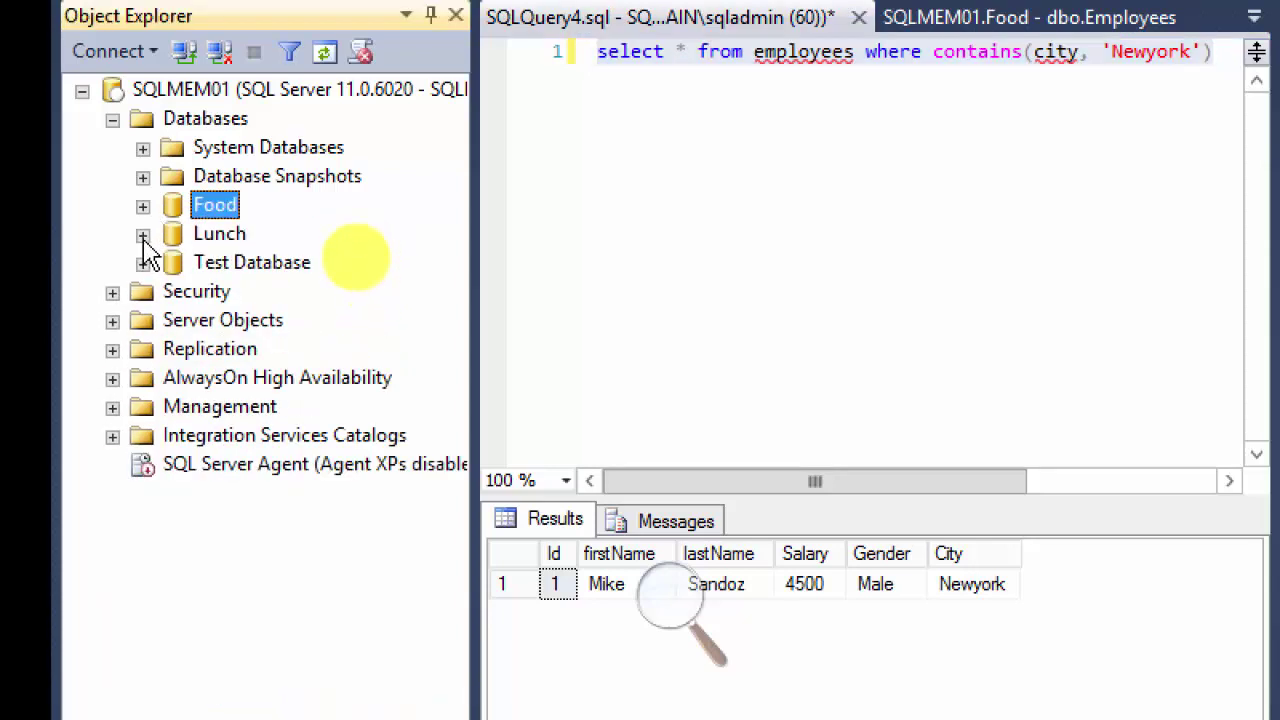
click(143, 235)
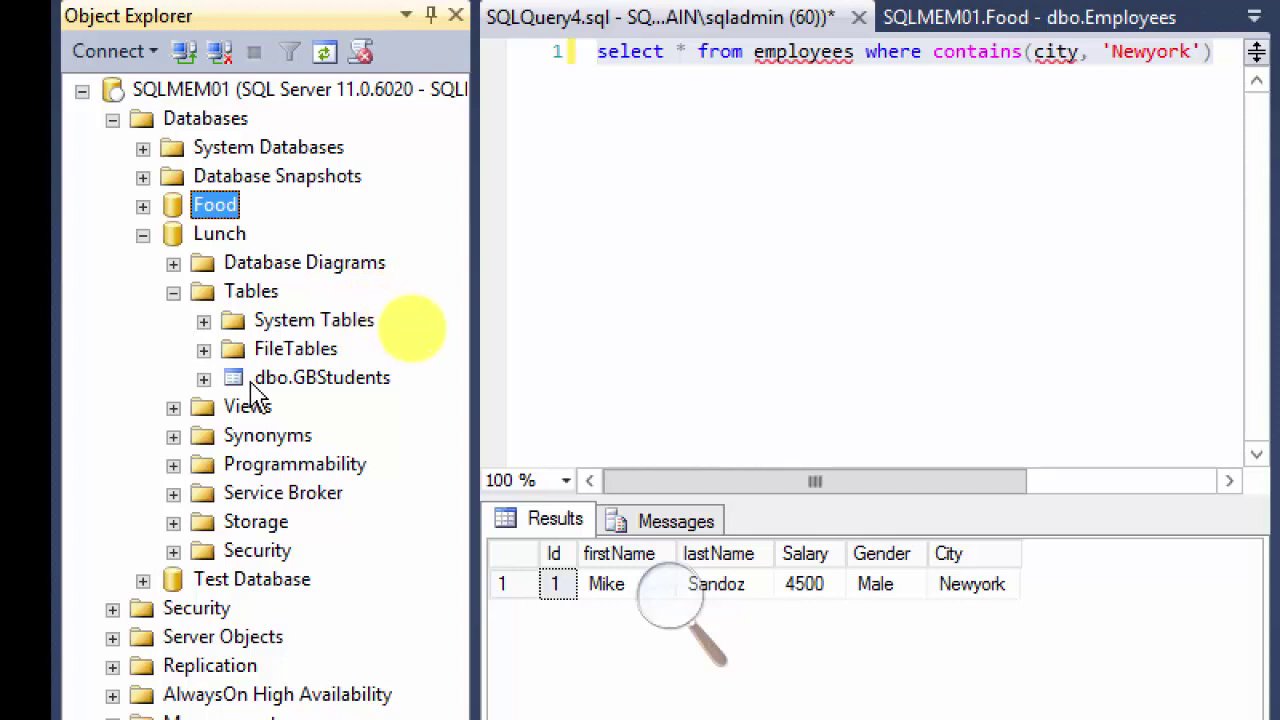
click(307, 386)
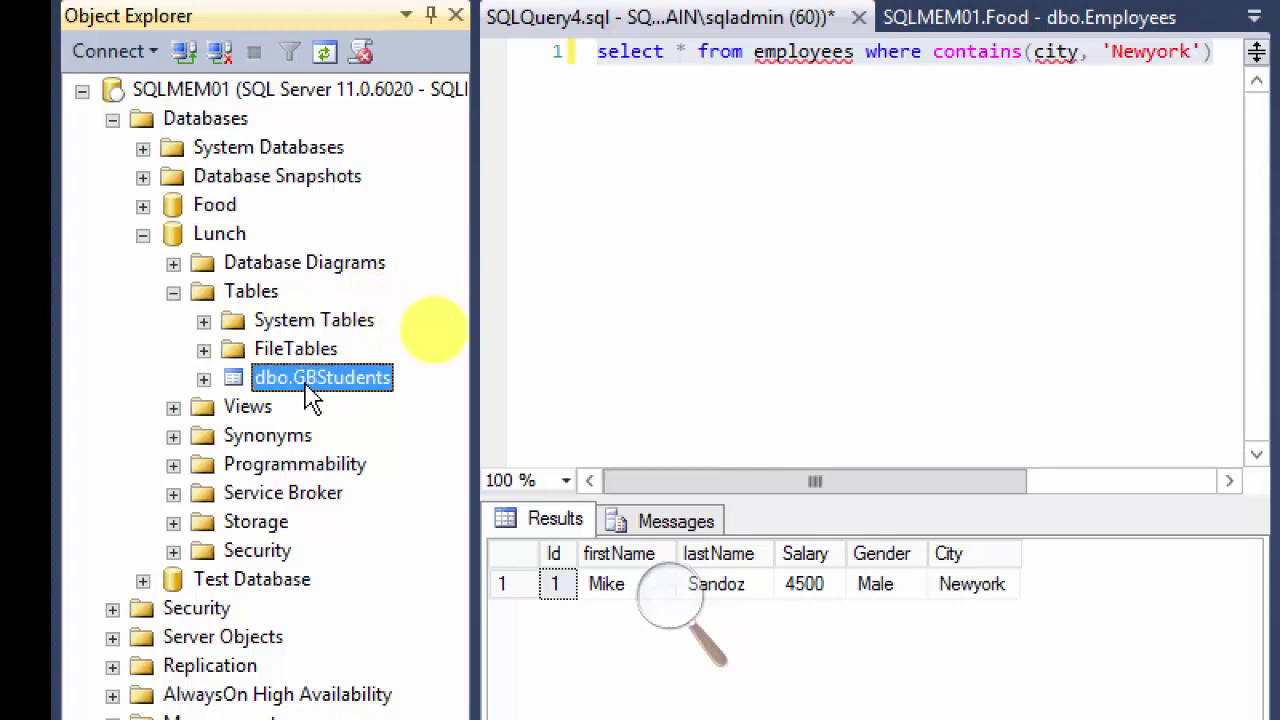
click(204, 379)
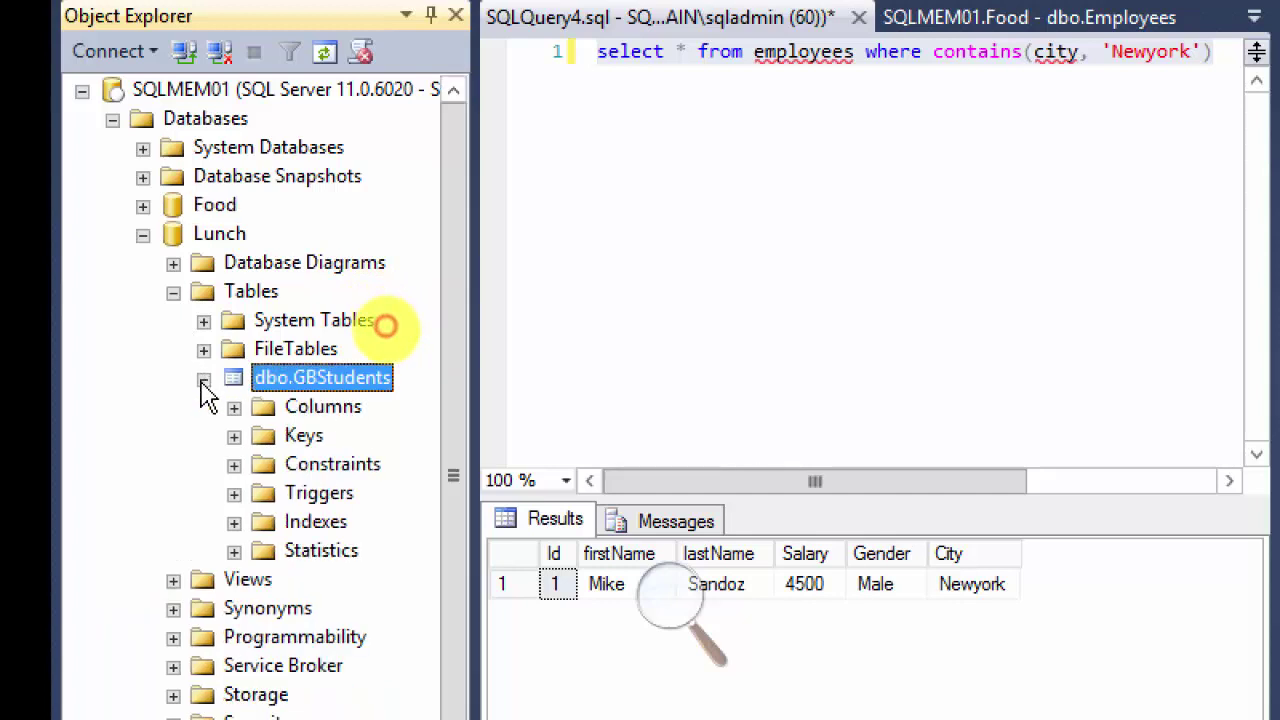
click(234, 407)
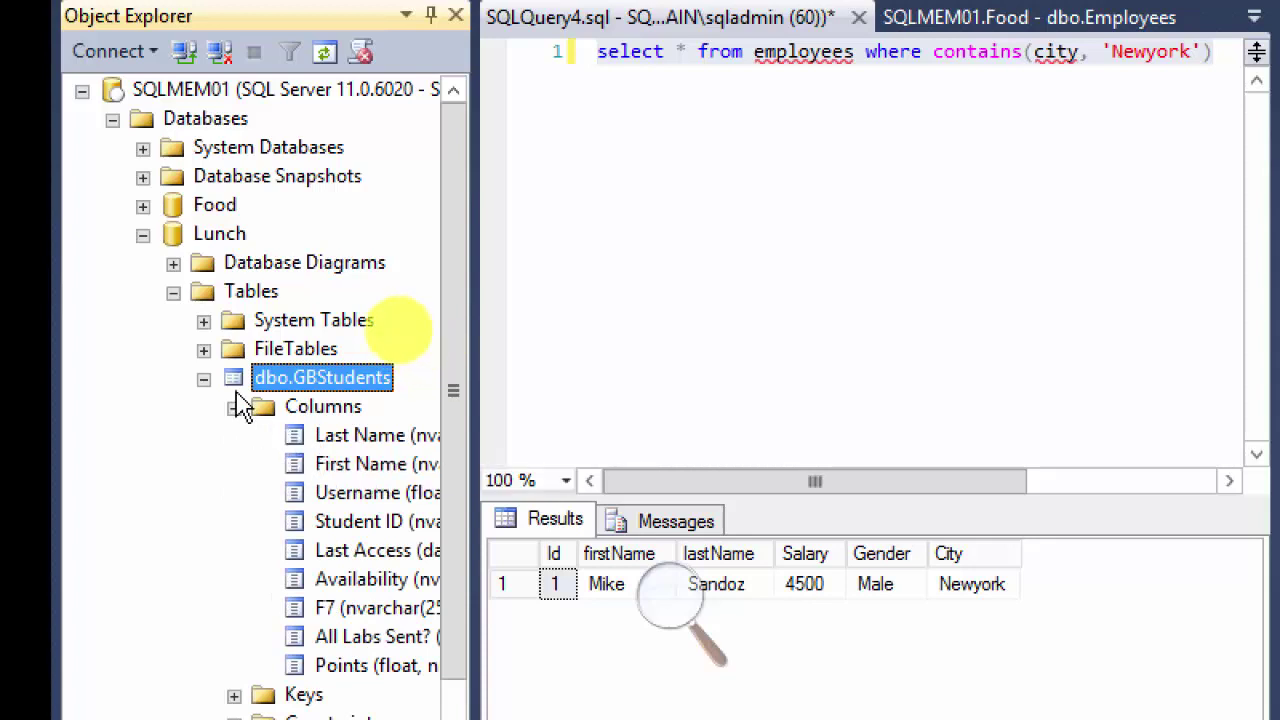
click(204, 379)
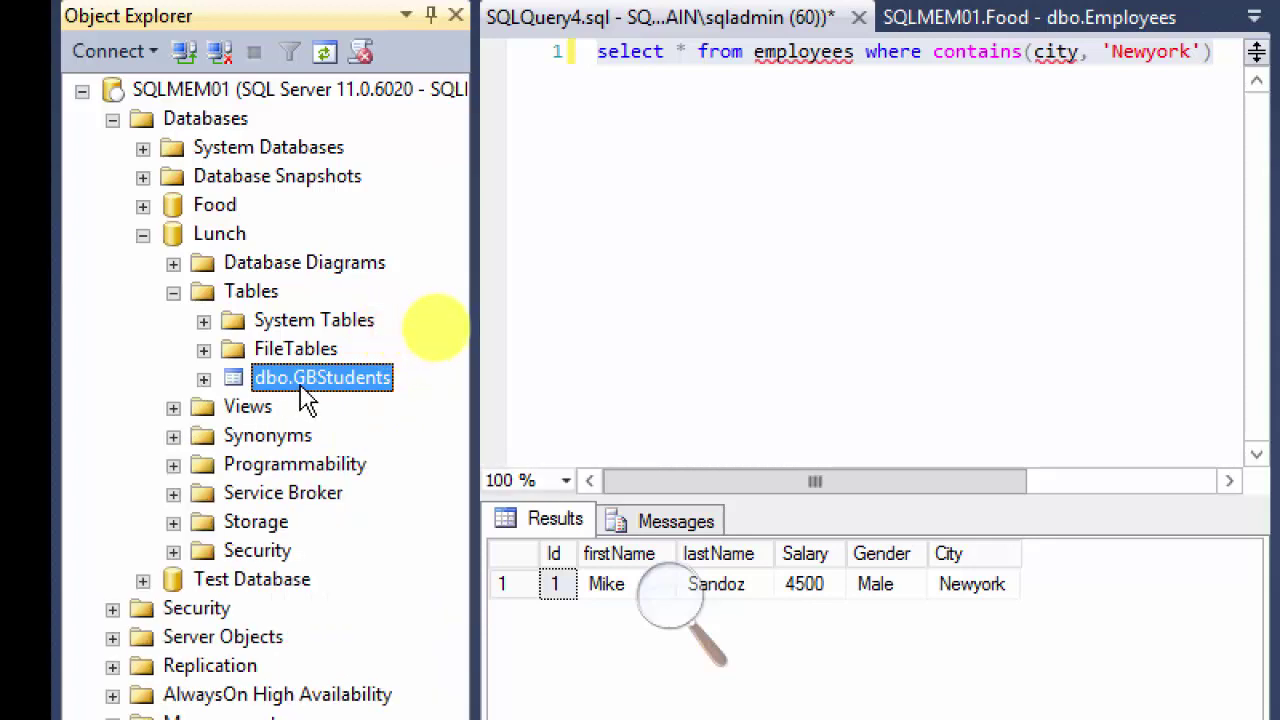
right_click(300, 392)
click(372, 424)
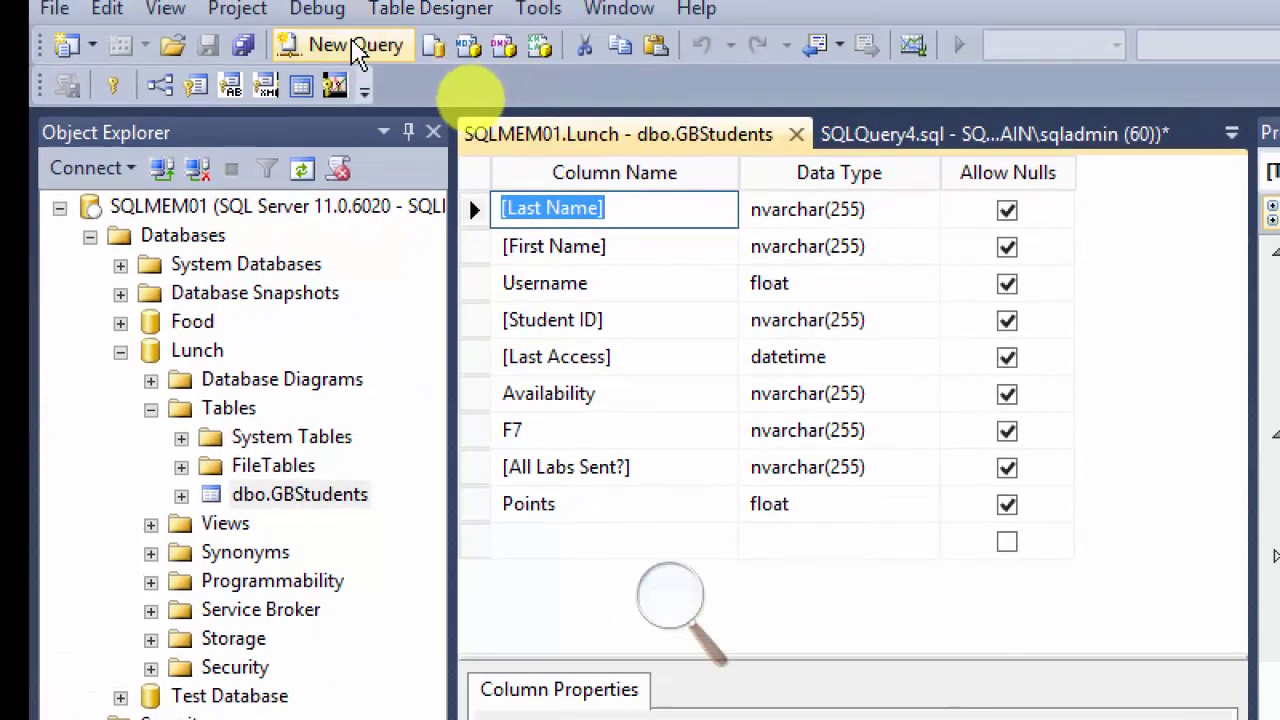
click(355, 45)
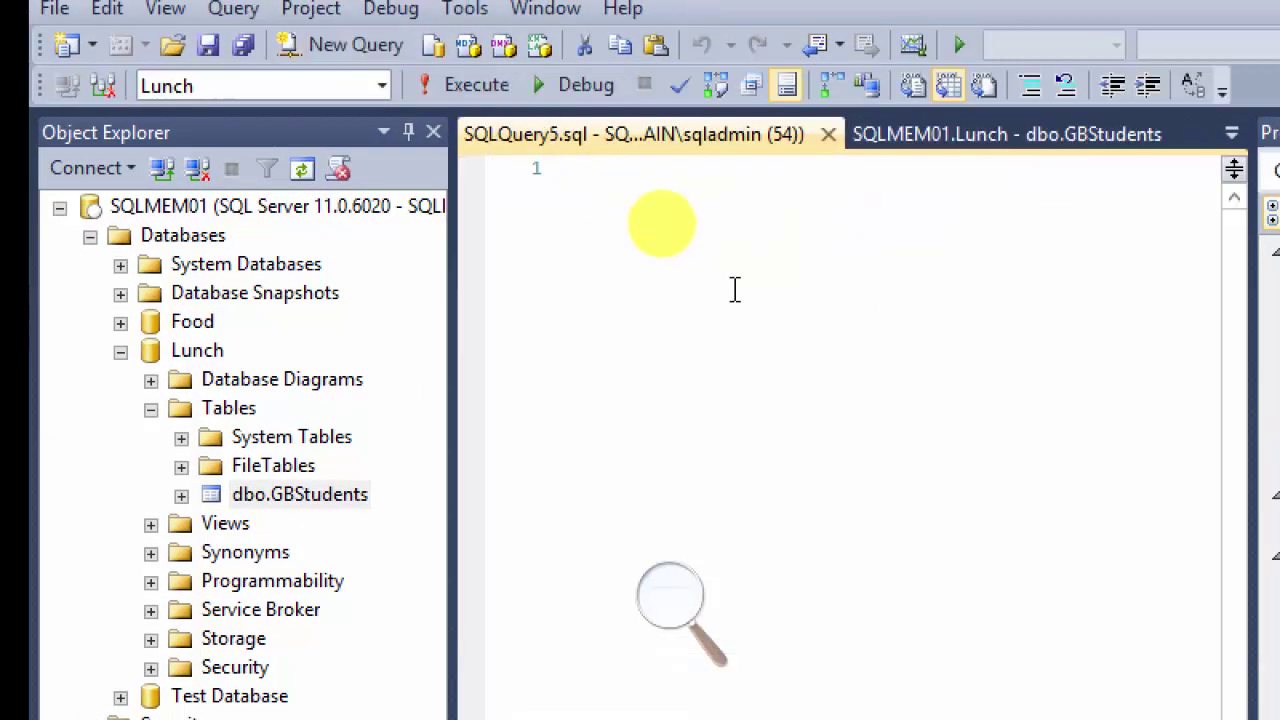
Step: Run select * from GBStudents on Lunch, returning 25 rows, then clear the editor
text(select * from)
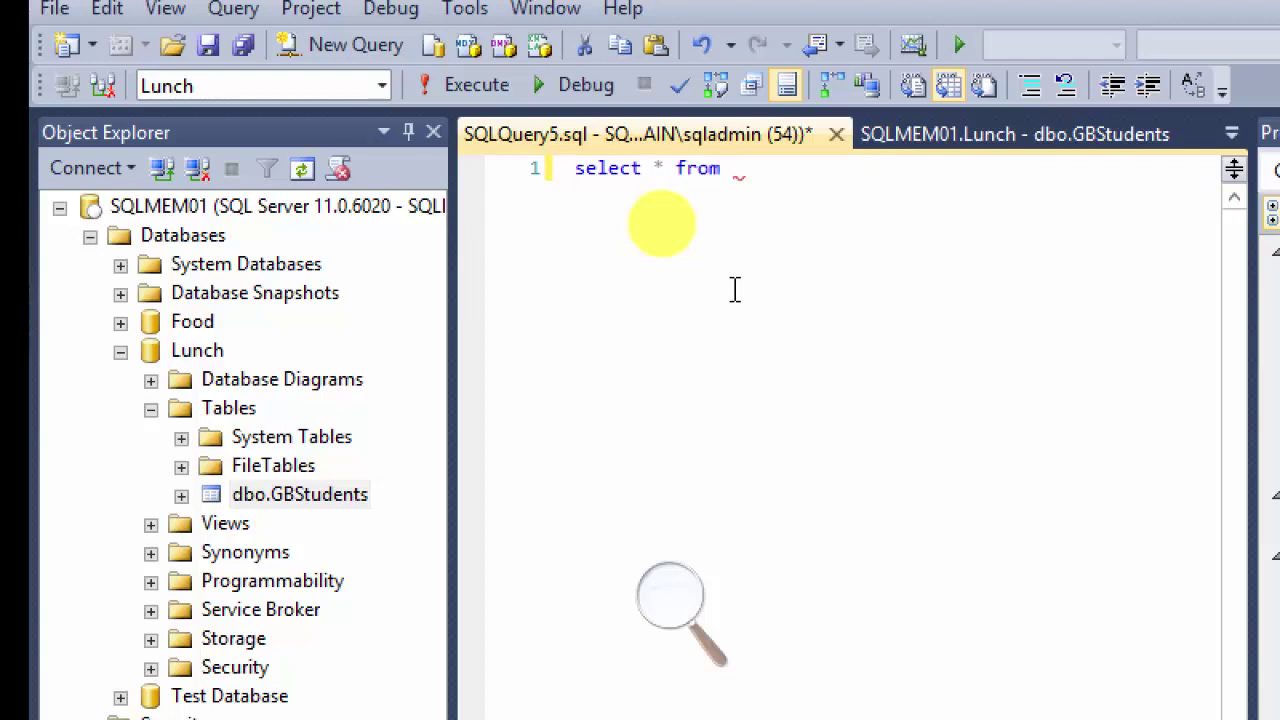
text(GBSt)
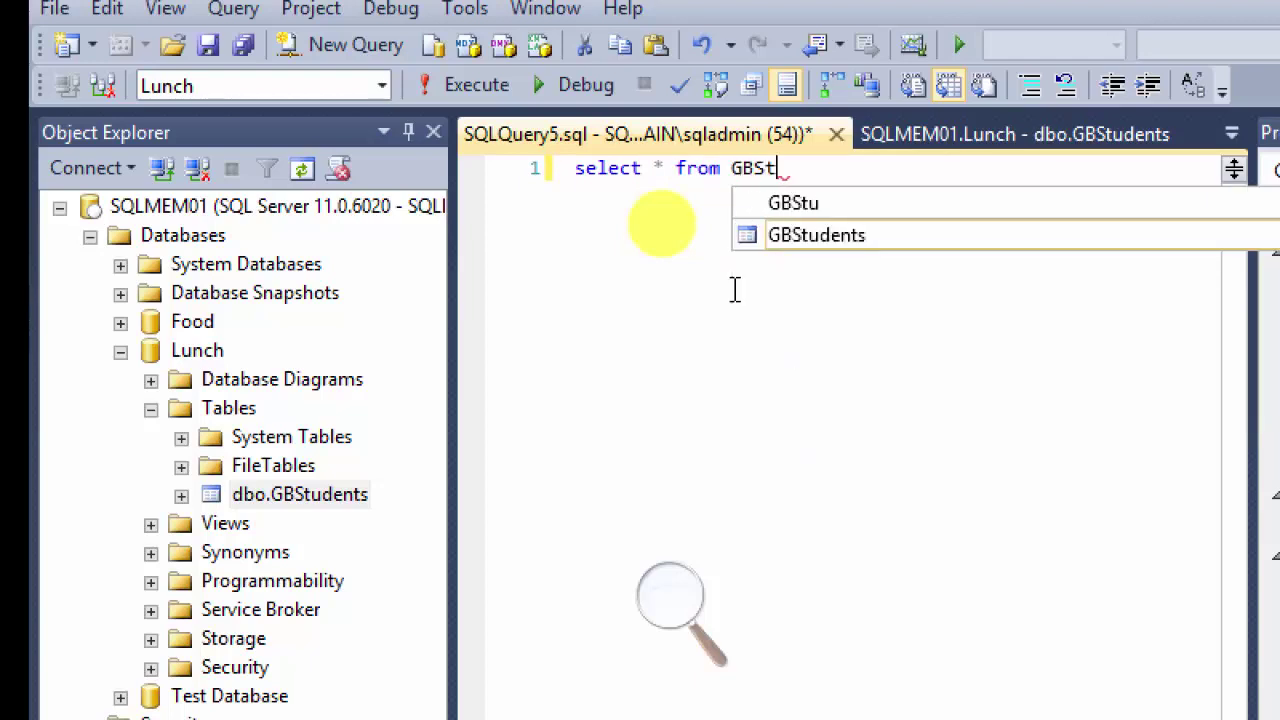
text(udents)
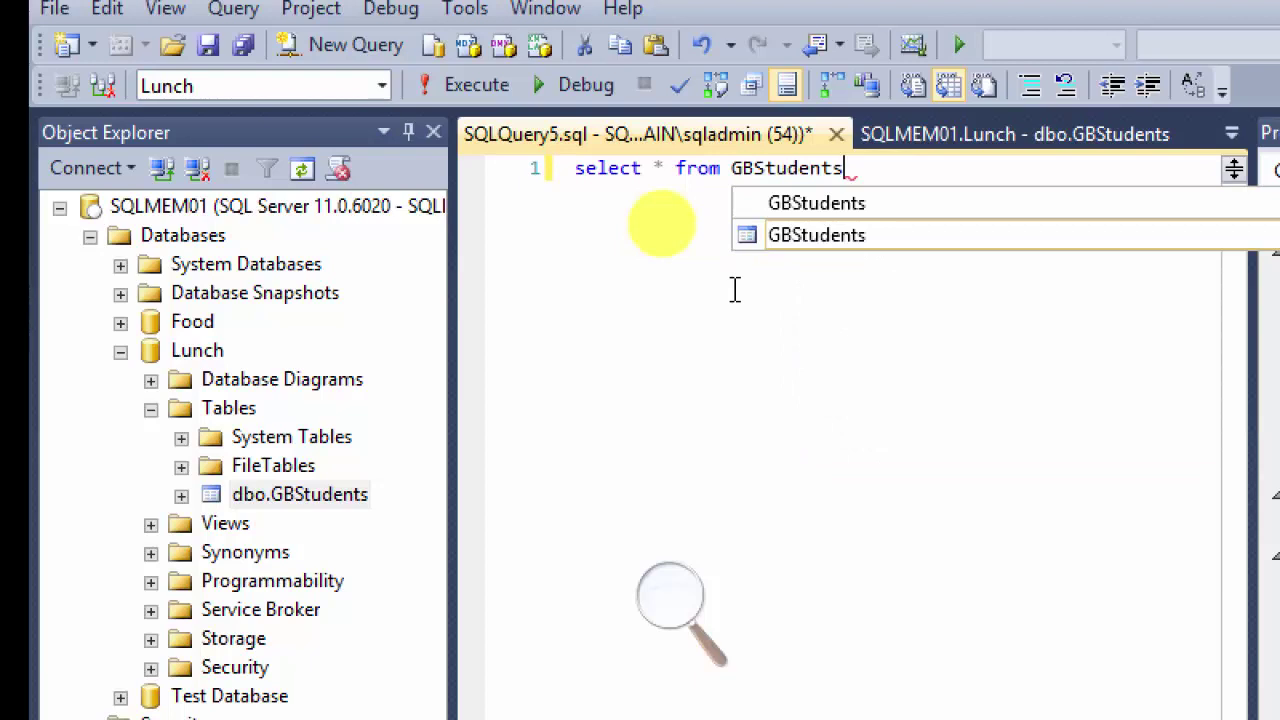
key(Escape)
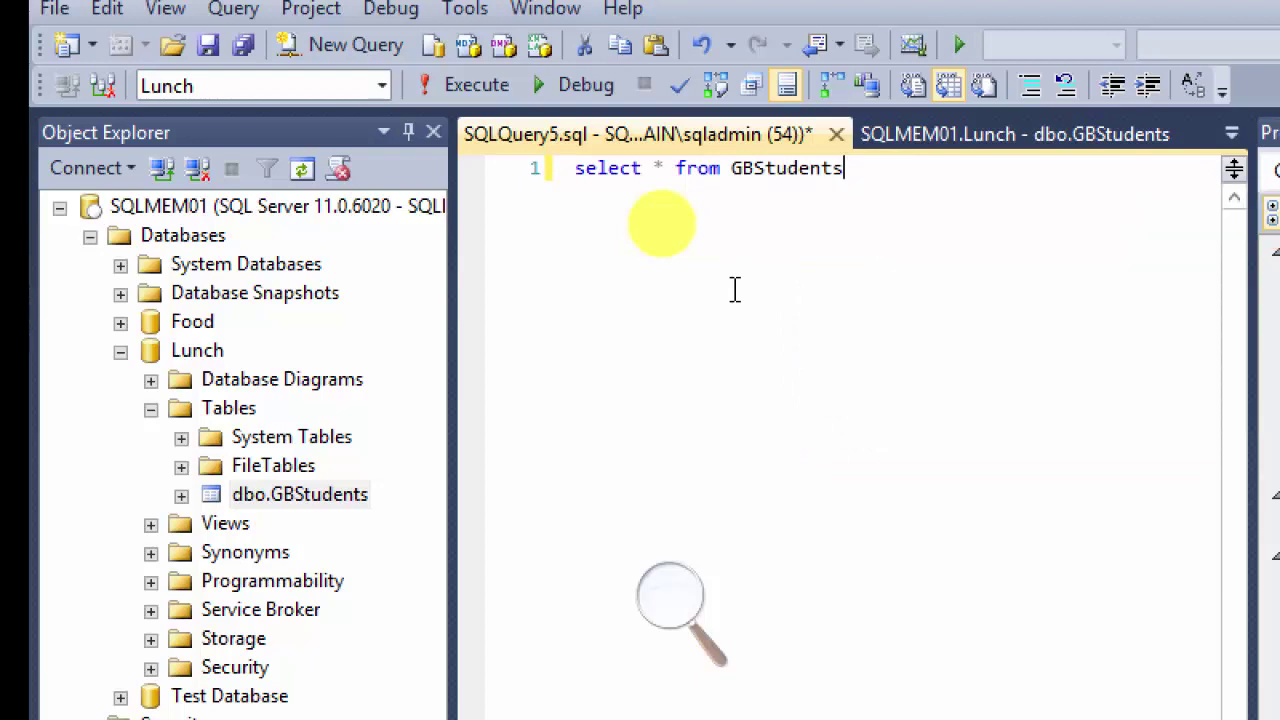
key(ctrl+a)
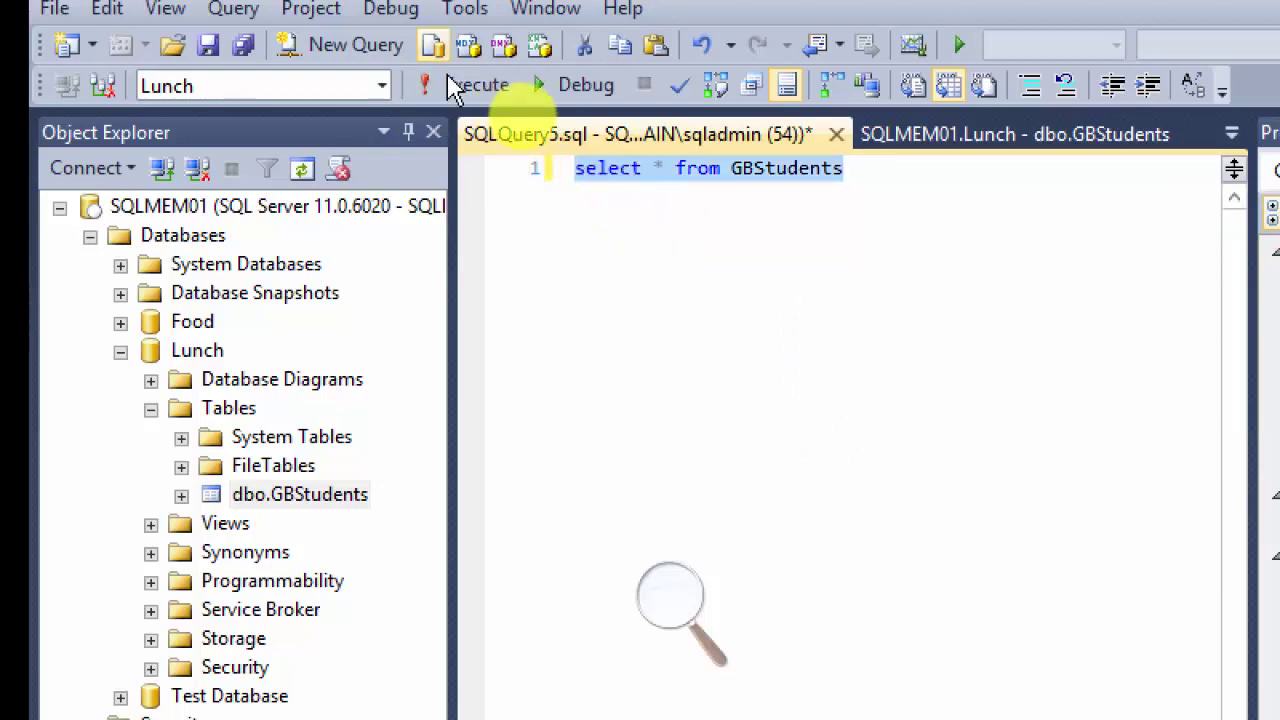
click(422, 84)
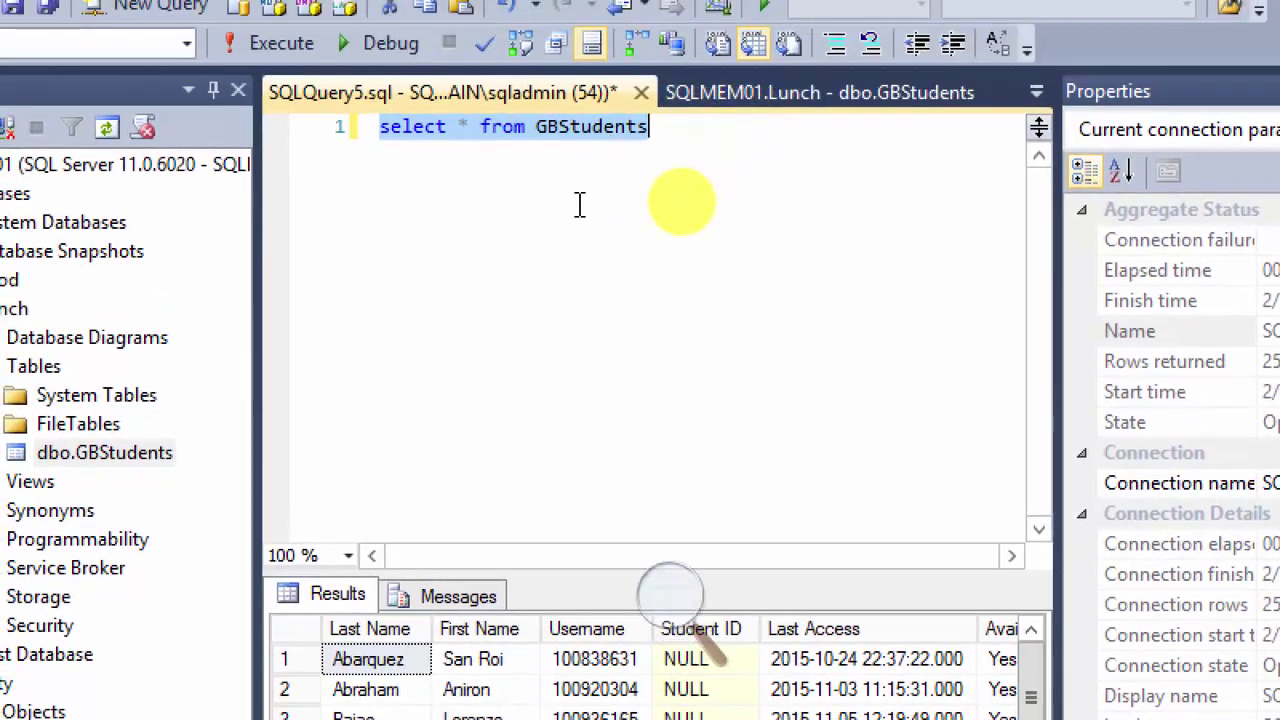
key(Return)
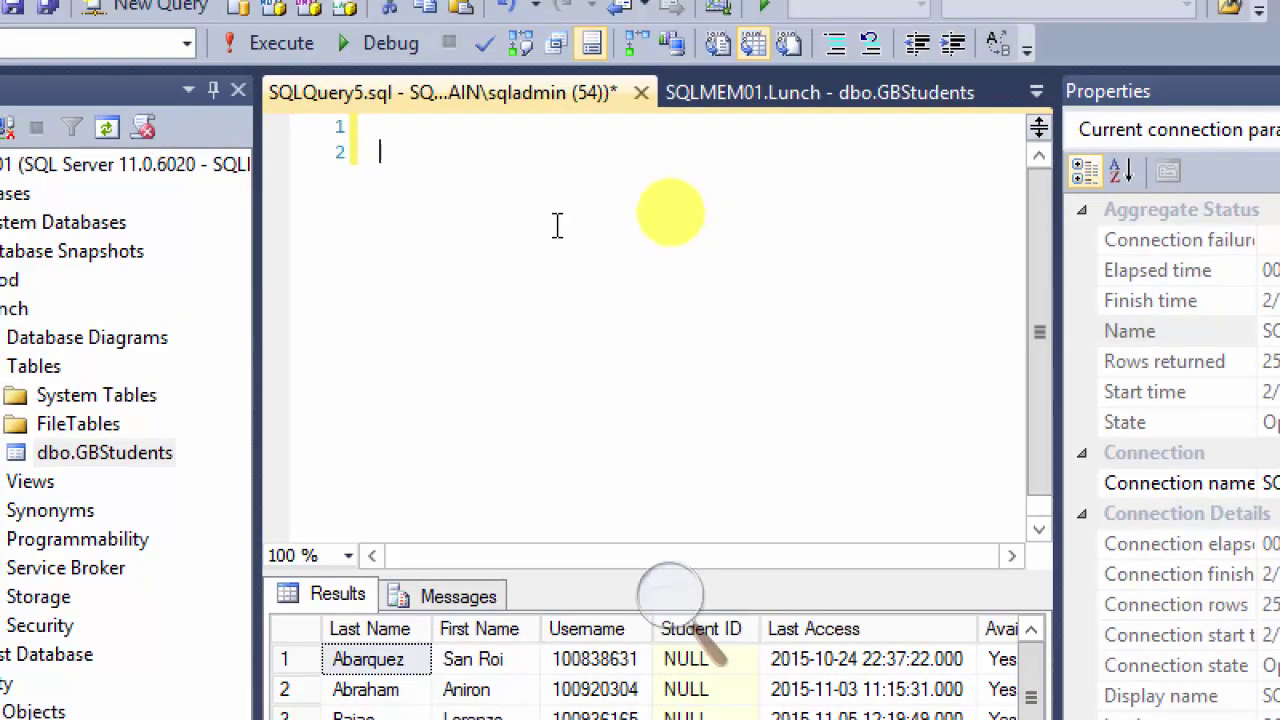
Step: Paste the city CONTAINS query and change it to search first name in GBStudents
text(select * from employees where contains(city, 'Newyork'))
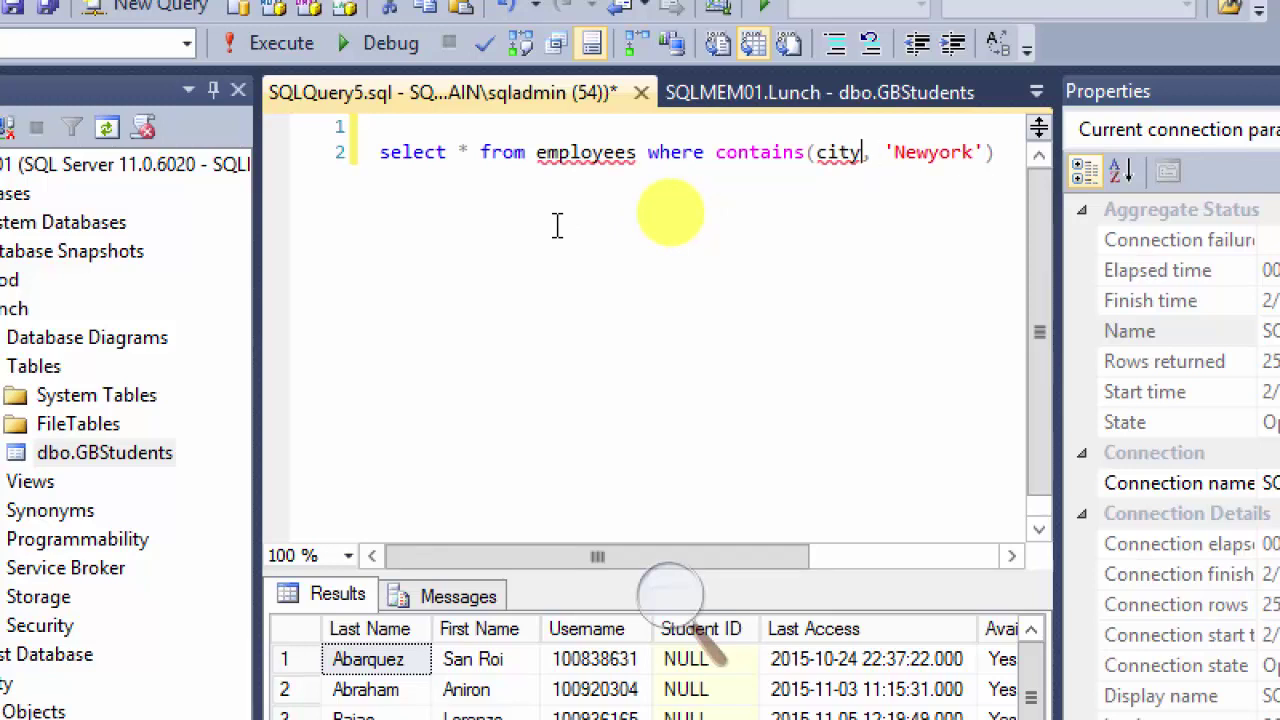
text(first anme)
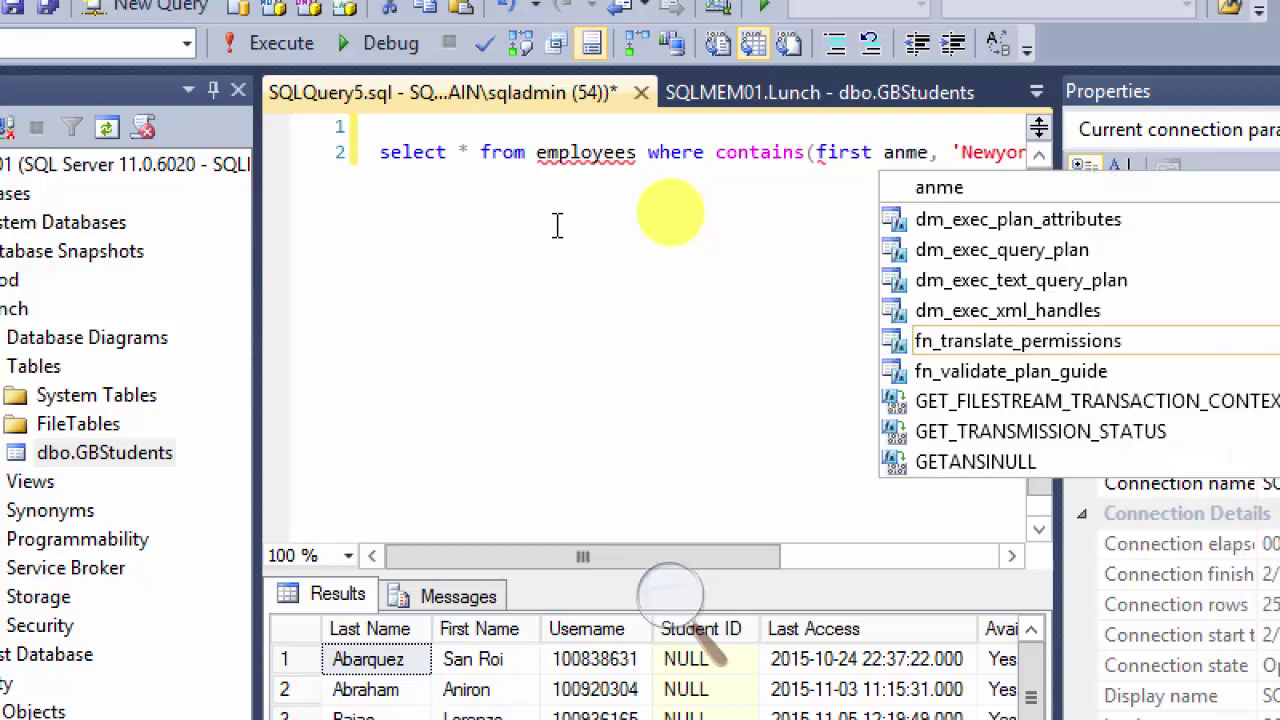
key(BackSpace)
key(BackSpace)
key(BackSpace)
key(BackSpace)
text(n)
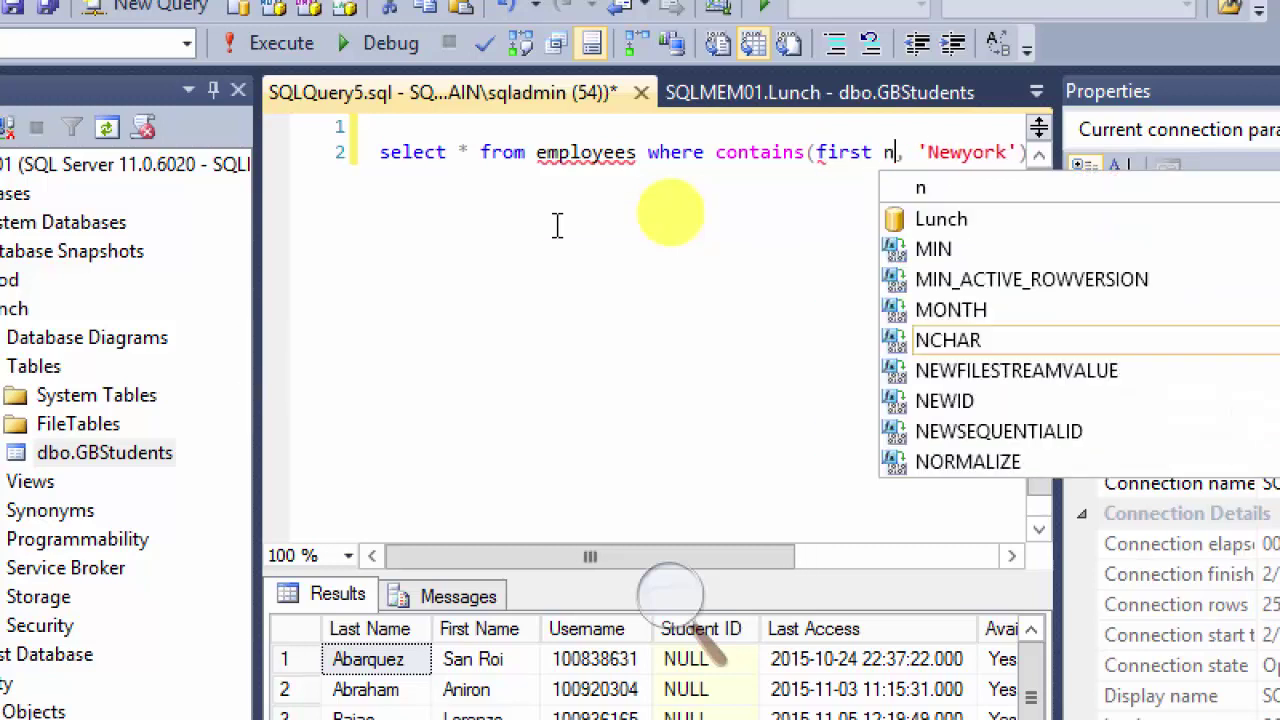
text(ame)
key(Escape)
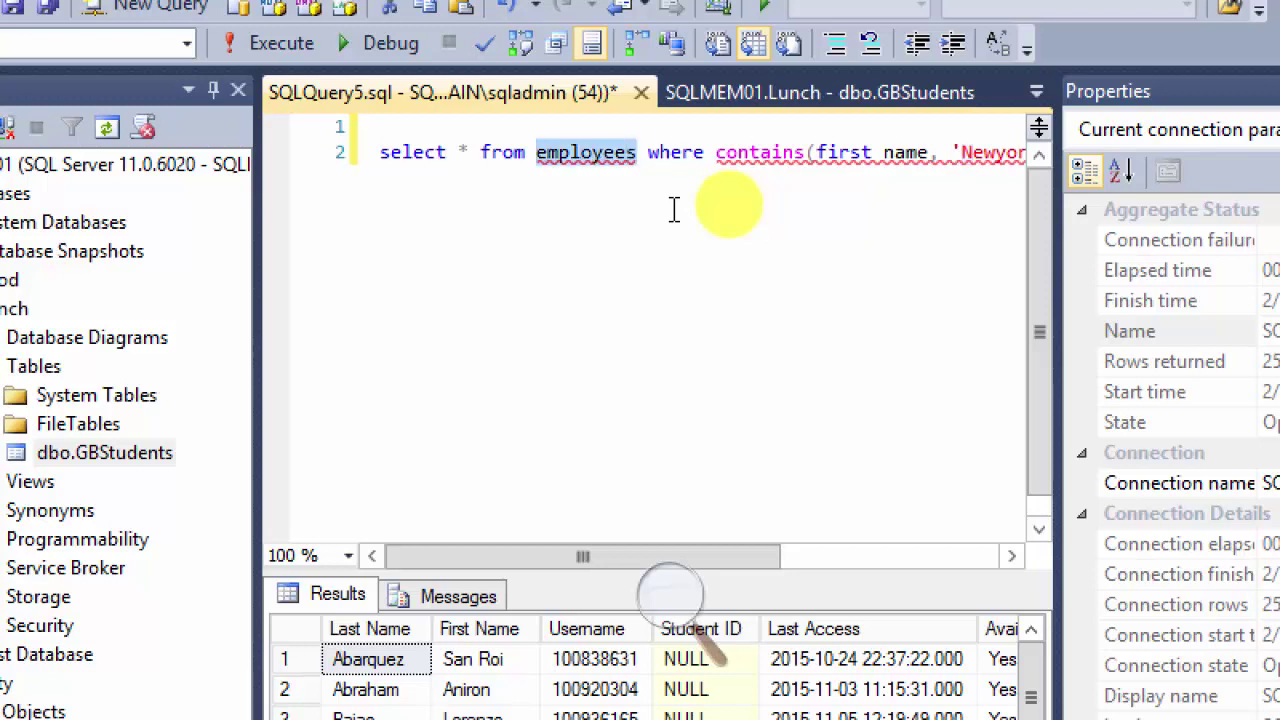
text(GBStudents)
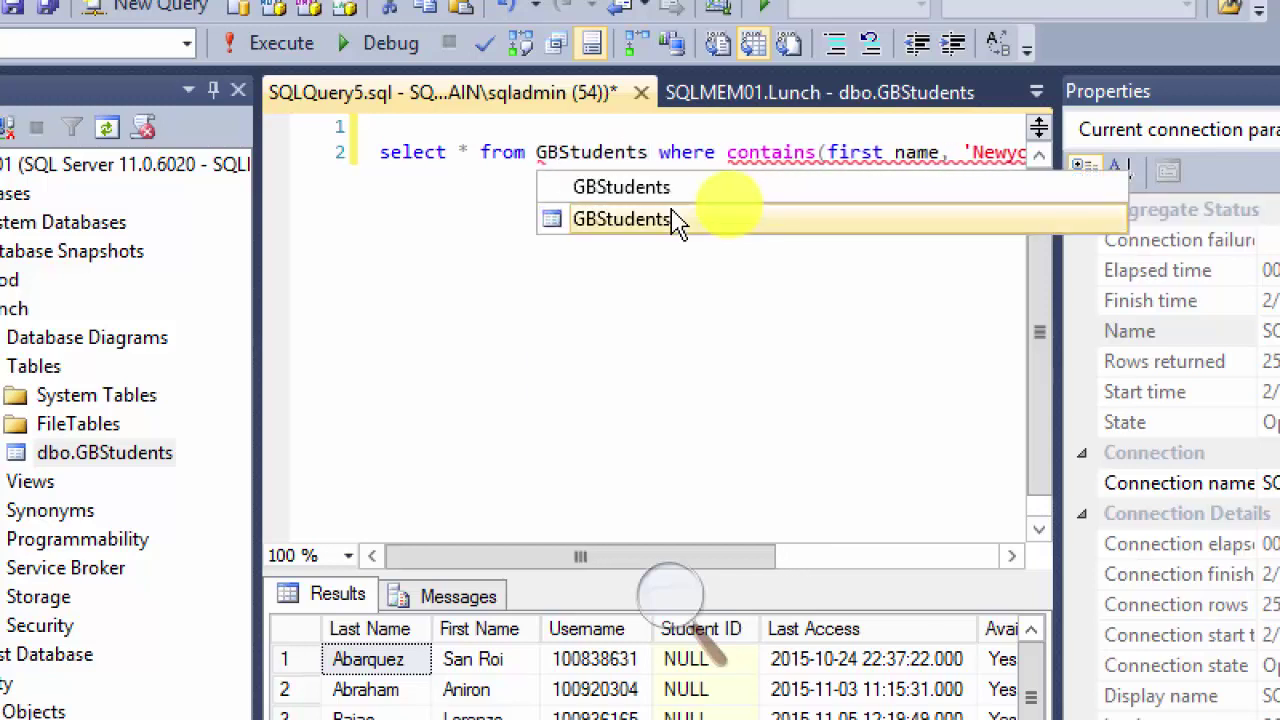
double_click(674, 212)
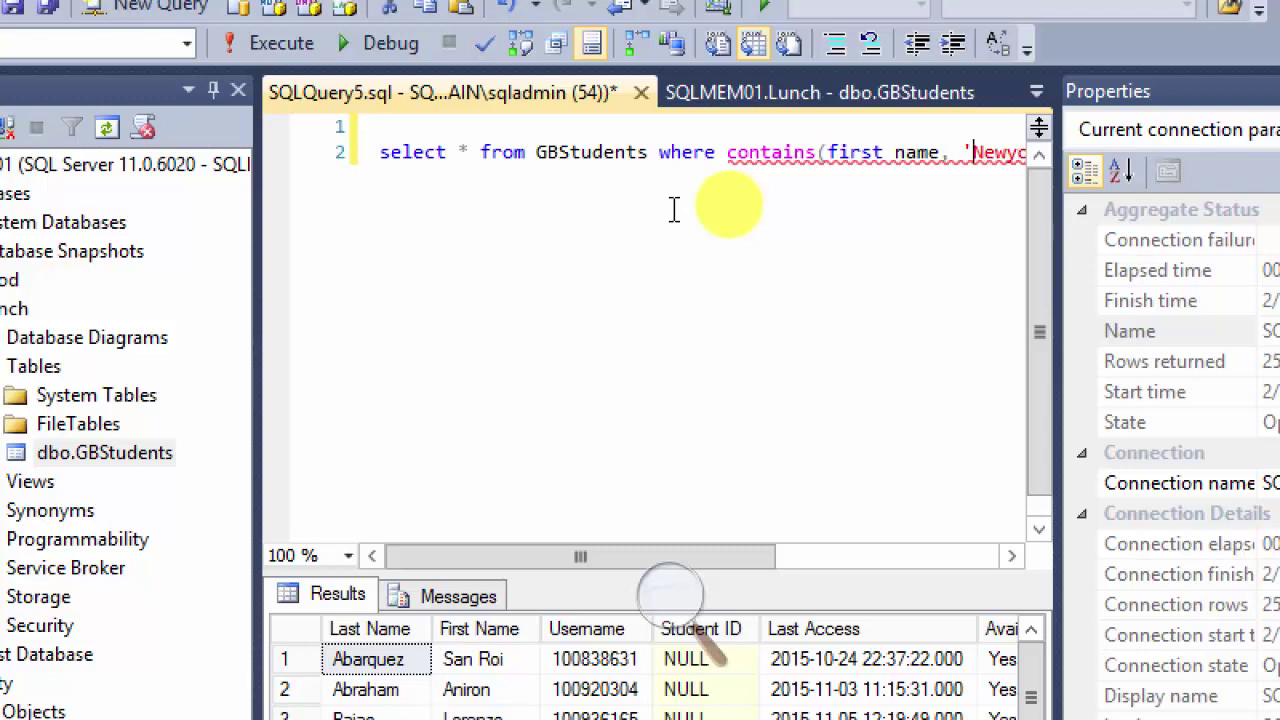
Step: Replace 'Newyork' with a student's first name and run it, getting Msg 102 near 'name'
key(shift+Right)
key(shift+Right)
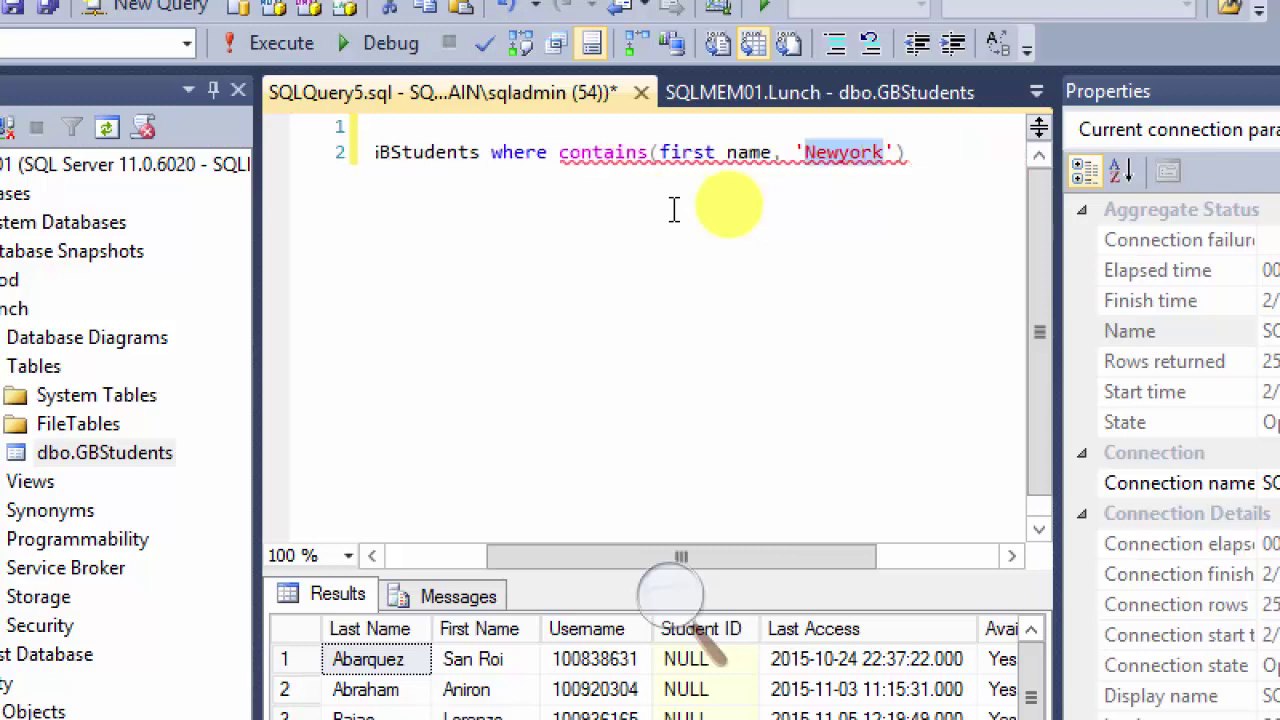
text(Ryan)
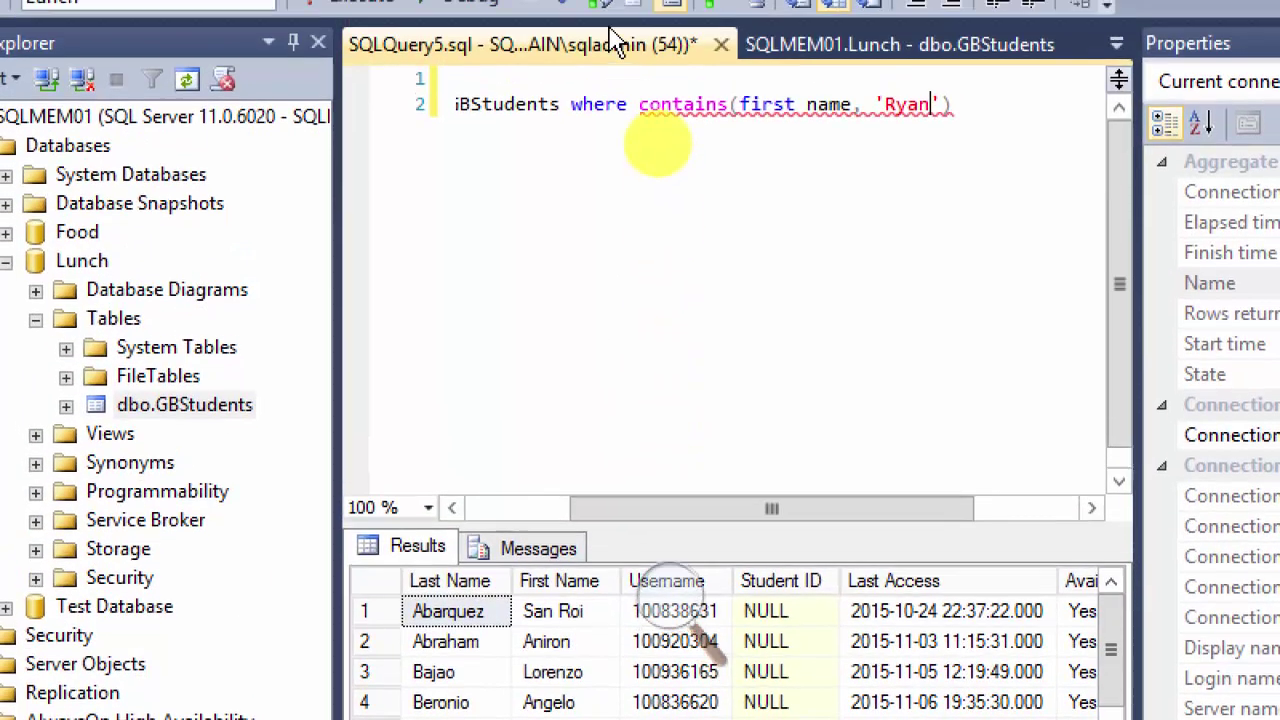
drag(608, 509, 508, 509)
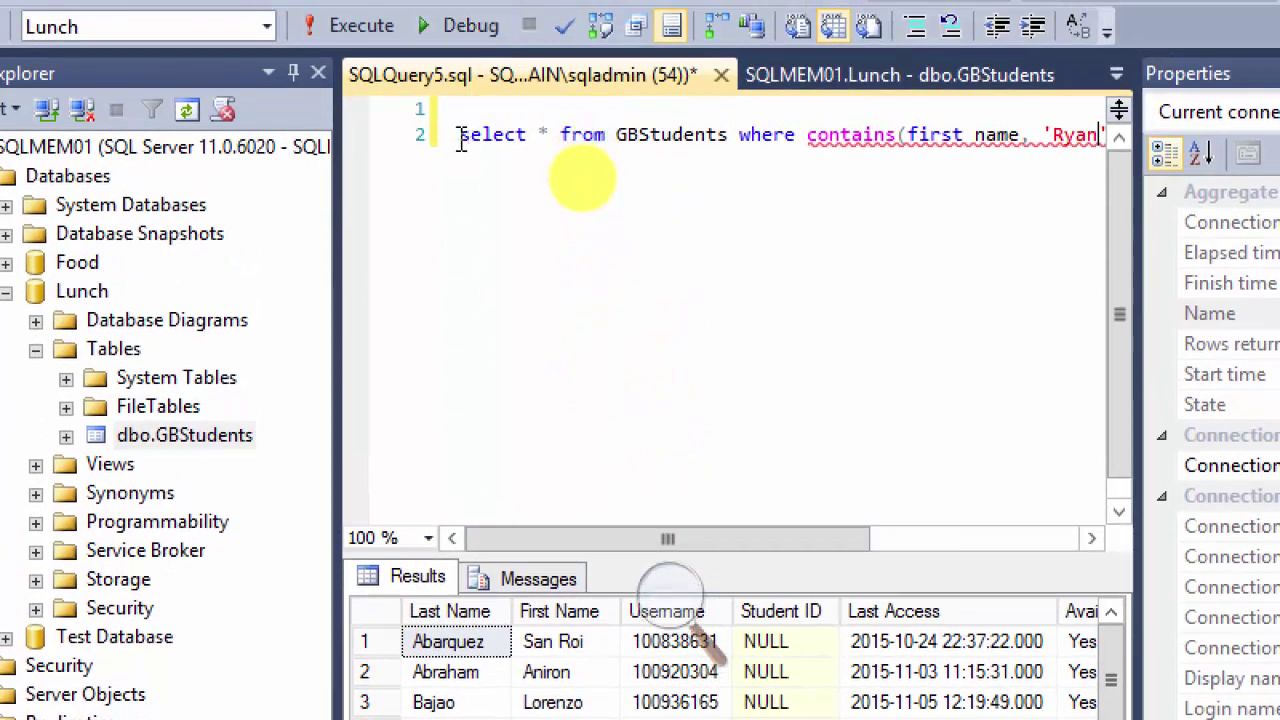
drag(461, 140, 990, 190)
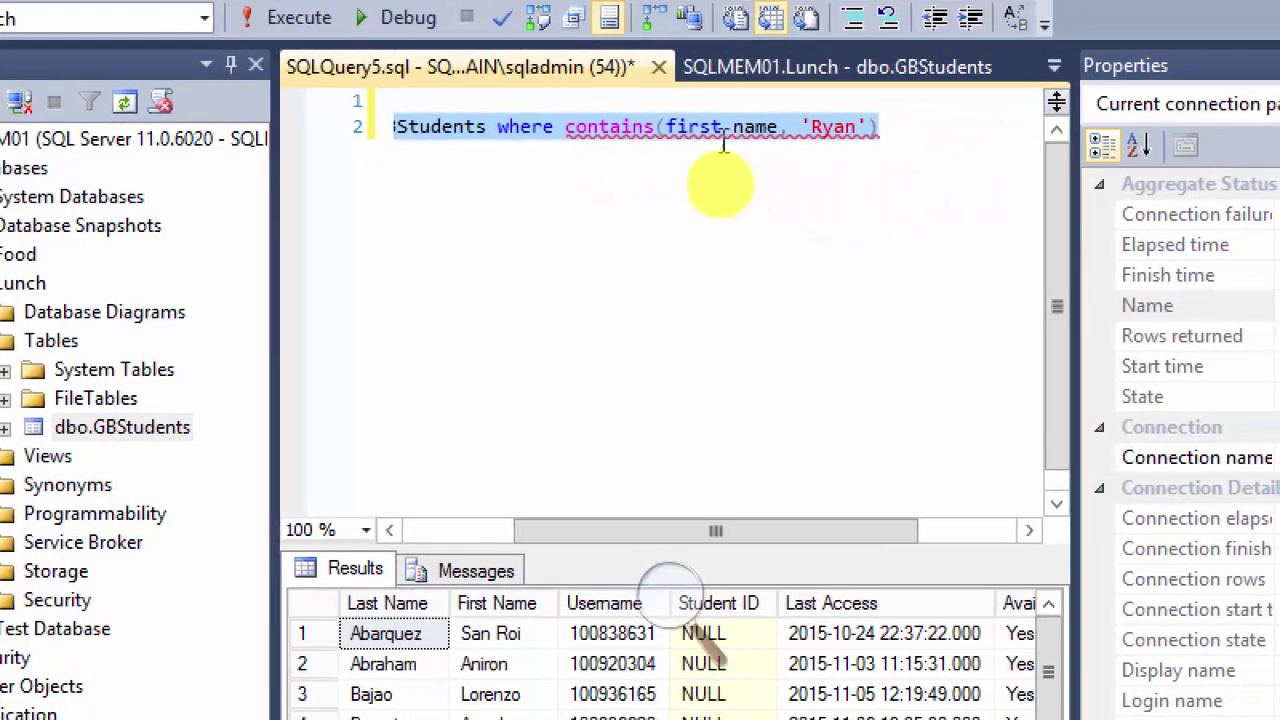
key(F5)
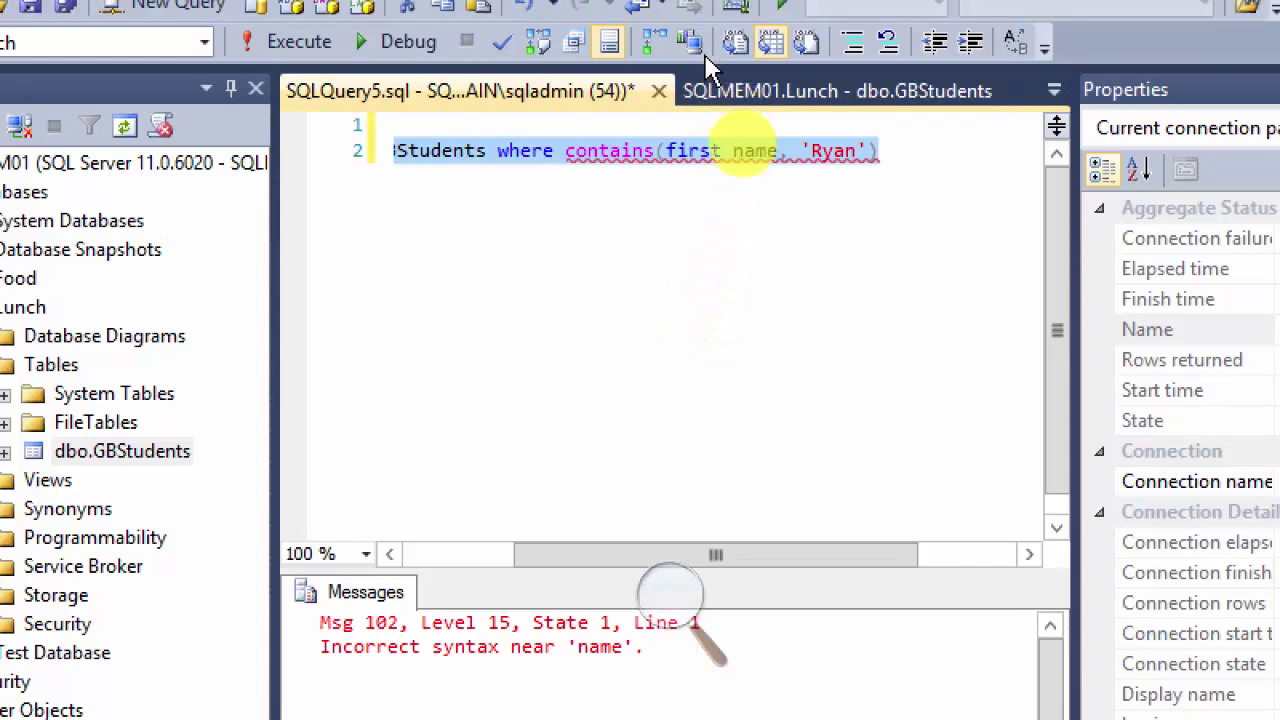
Step: Remove the space to make the column firstname and rerun the query
click(723, 152)
key(Delete)
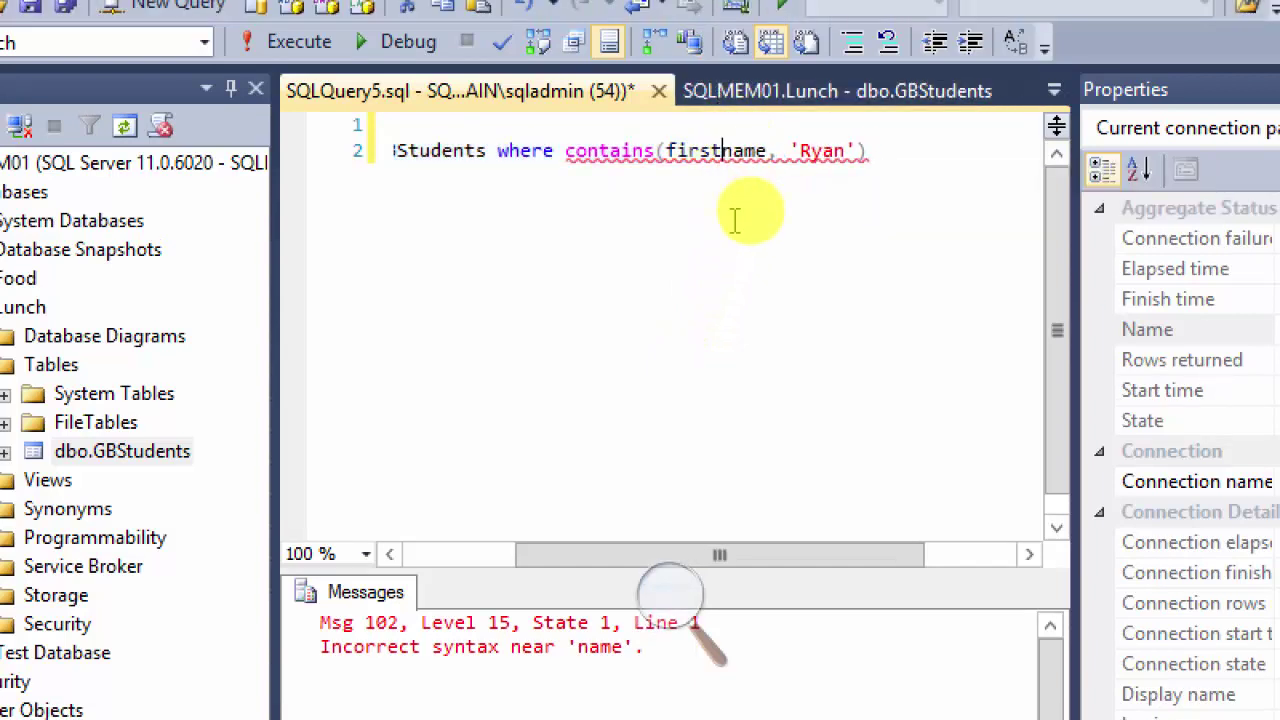
drag(891, 151, 306, 143)
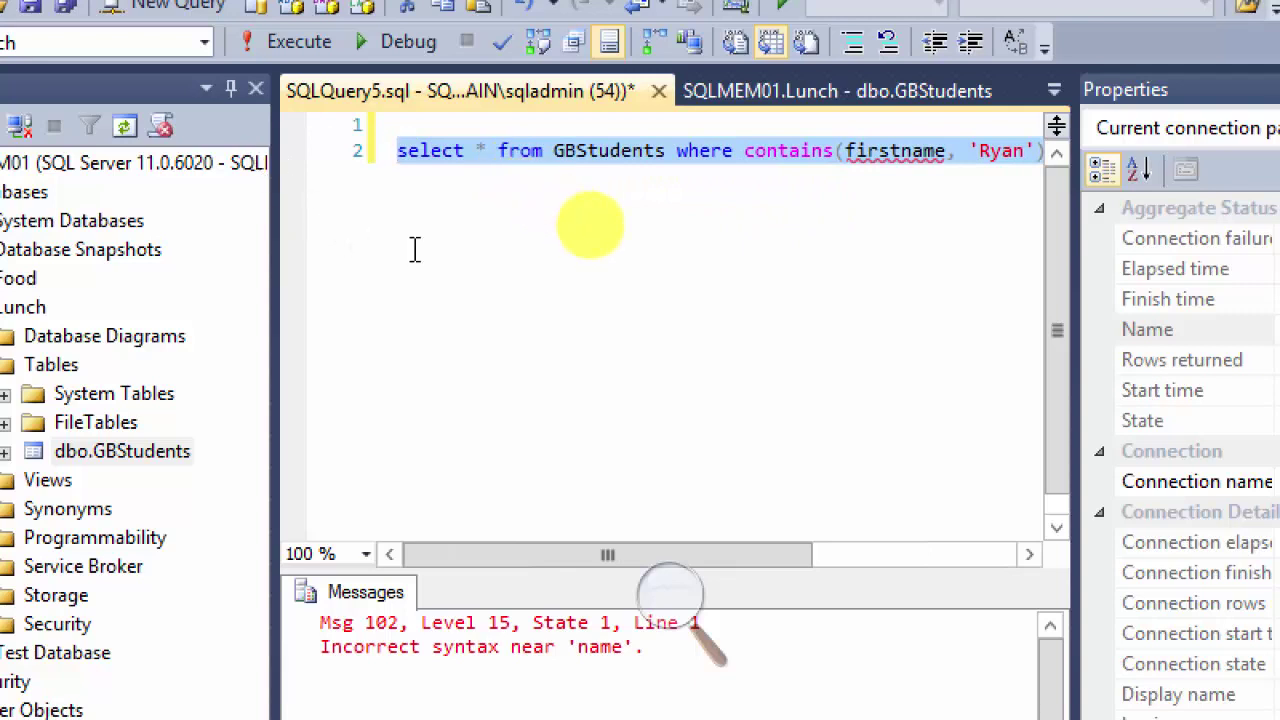
key(F5)
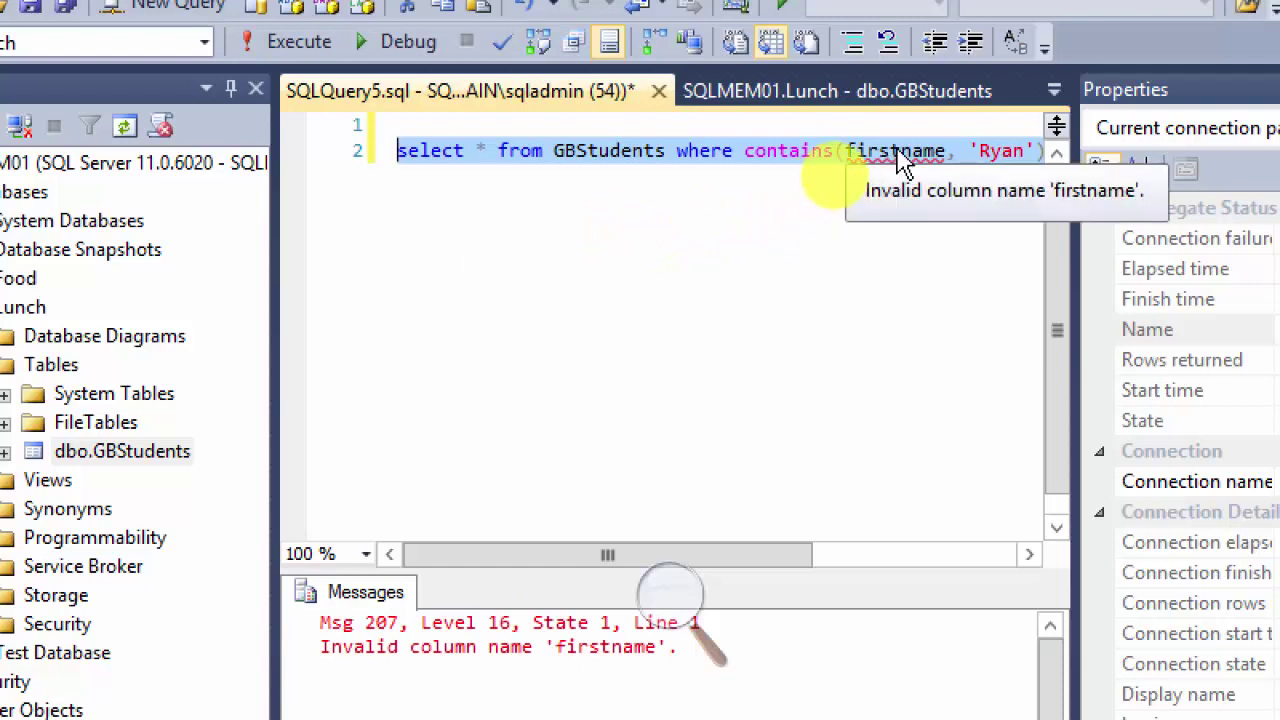
Step: Change the column to first_name and run it, getting Msg 207 invalid column name 'first_name'
click(905, 172)
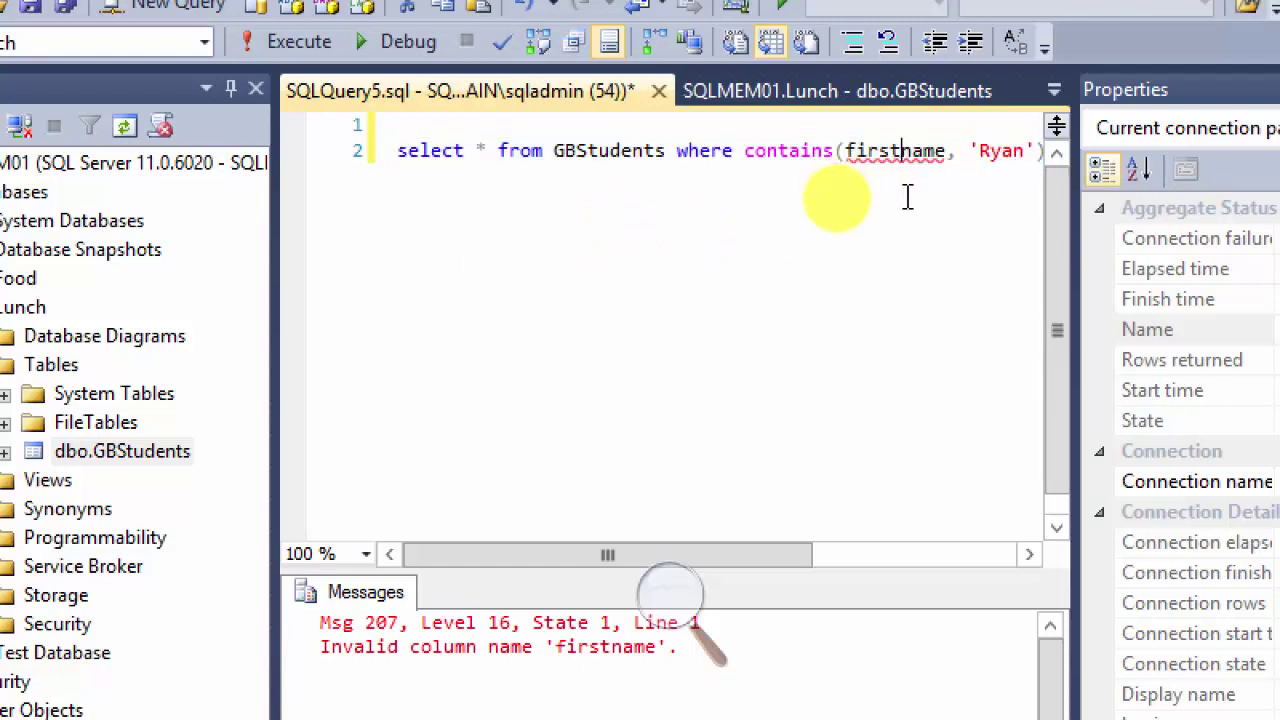
text(_)
click(918, 192)
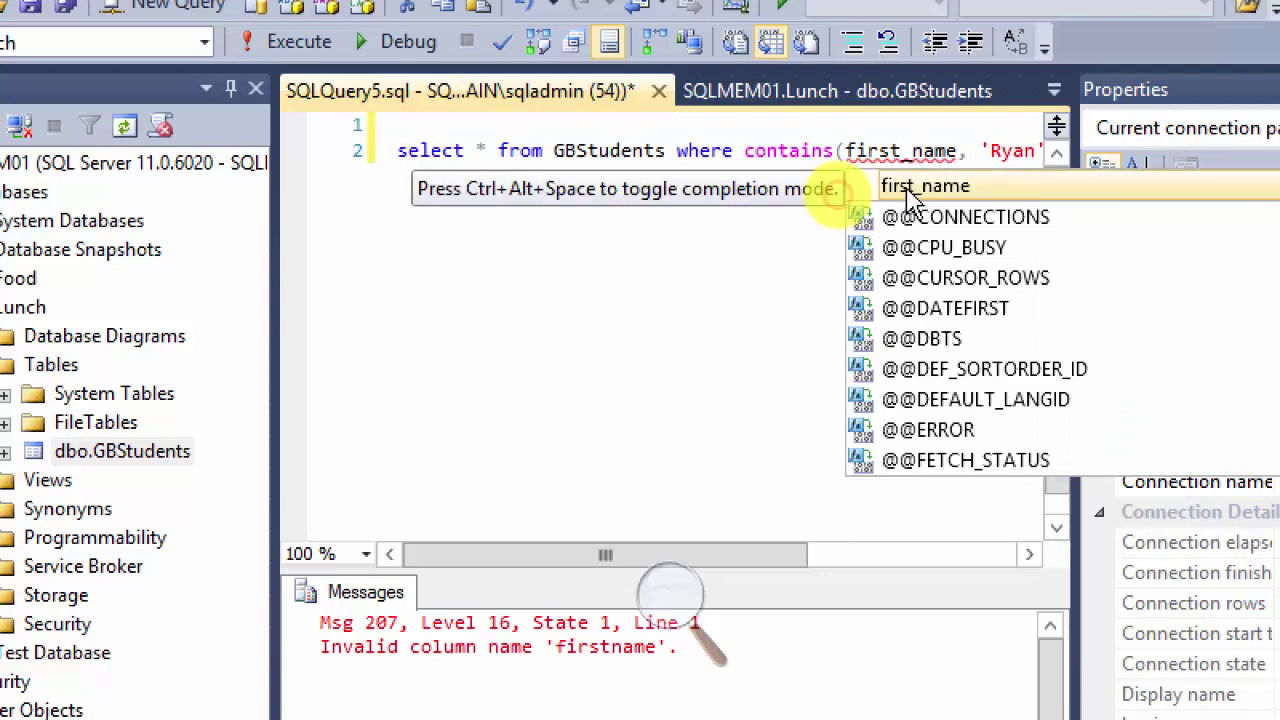
key(Escape)
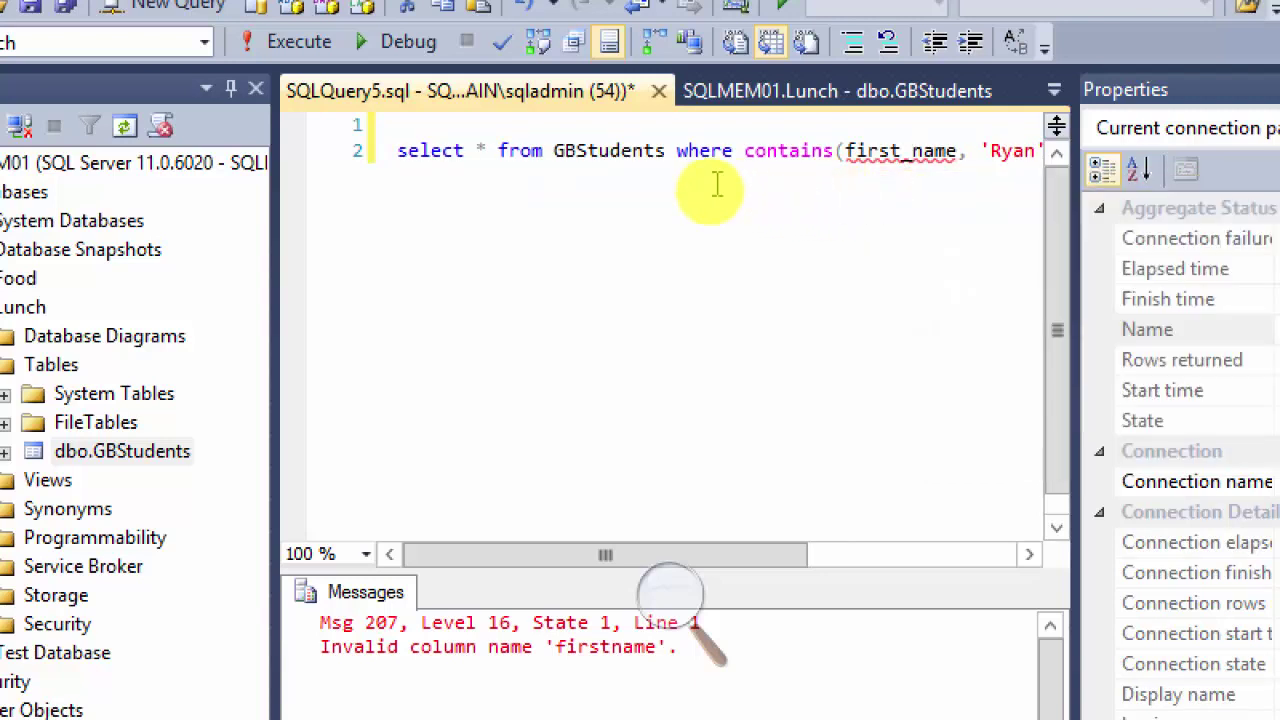
drag(398, 150, 997, 171)
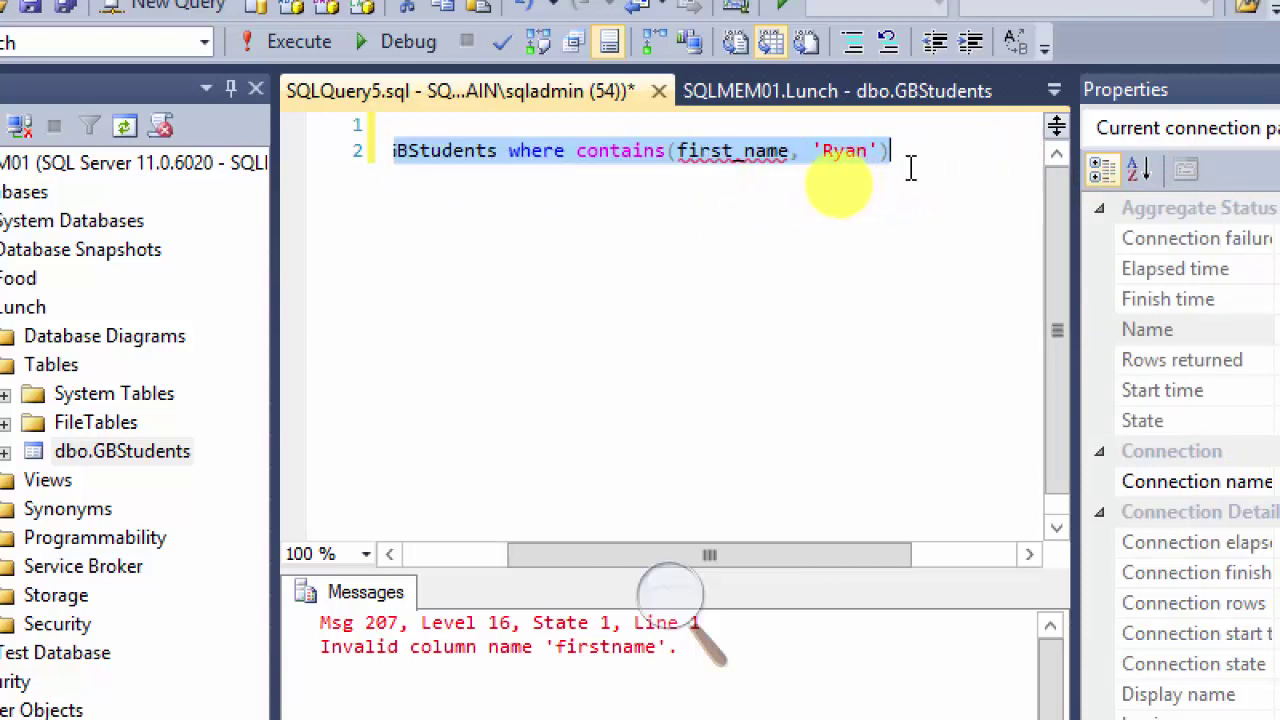
click(292, 41)
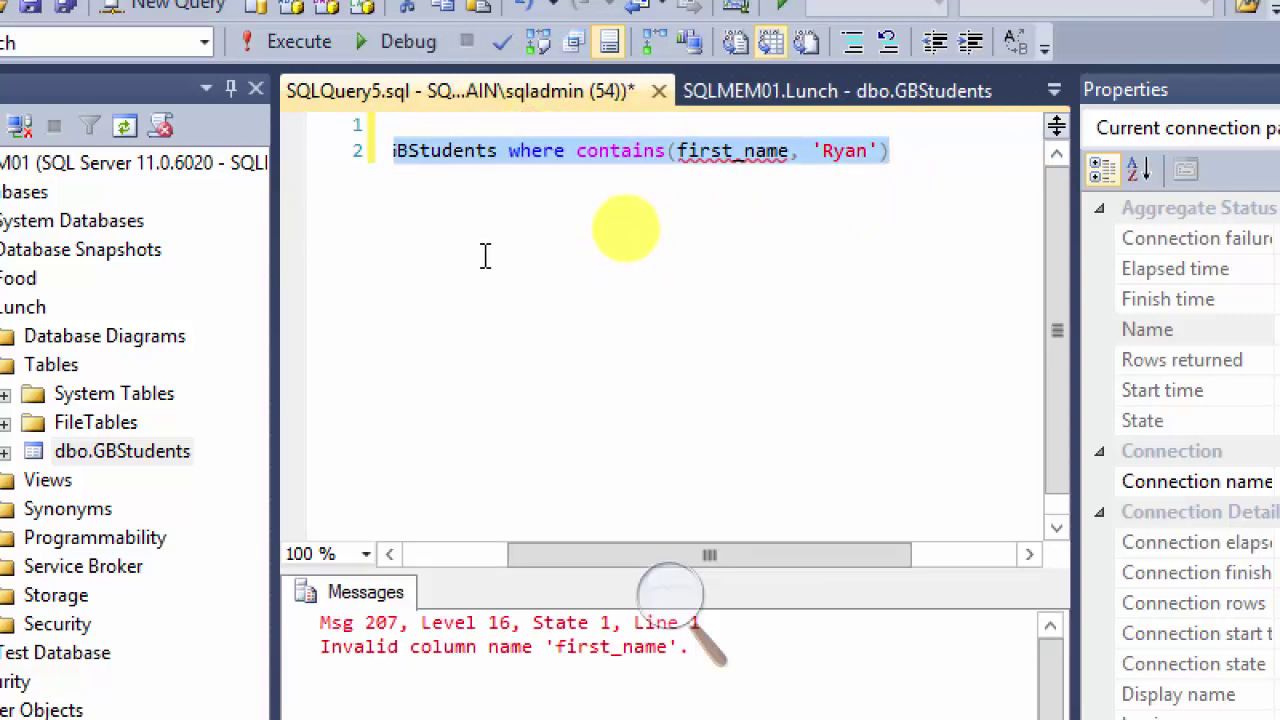
click(545, 130)
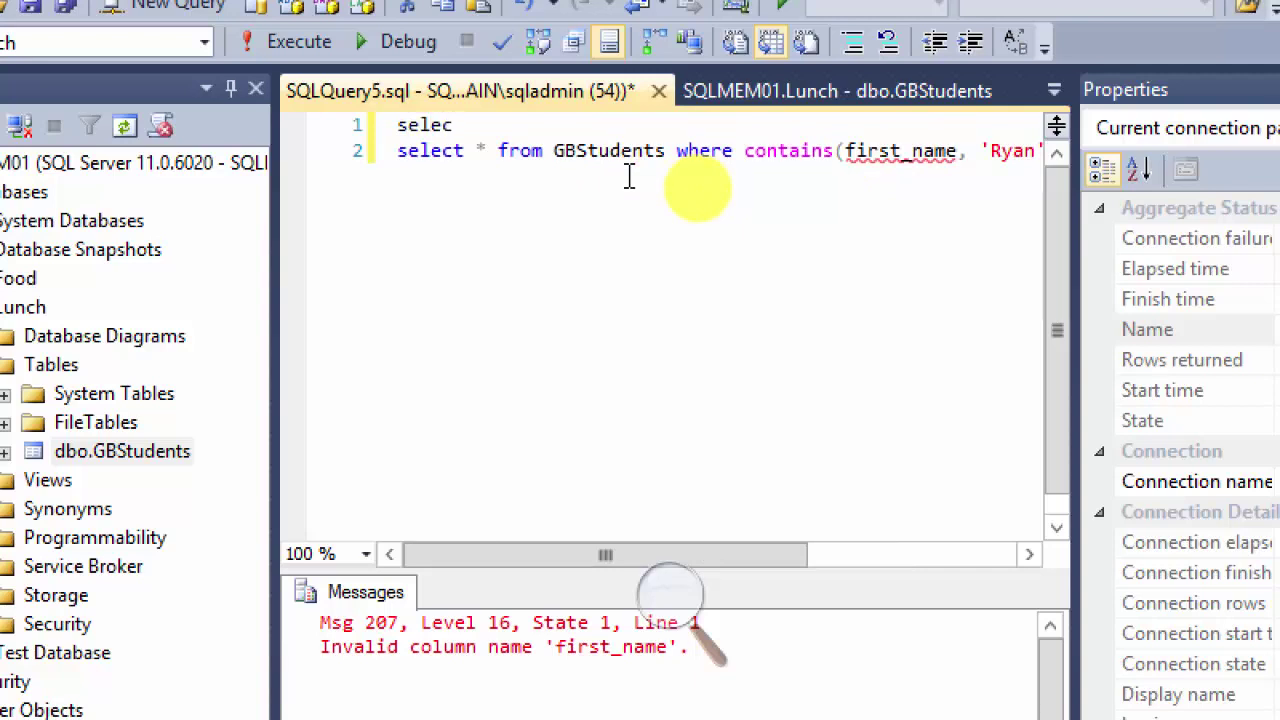
Step: Run select * from GBStudents on line 1, returning 25 rows
text(select * from )
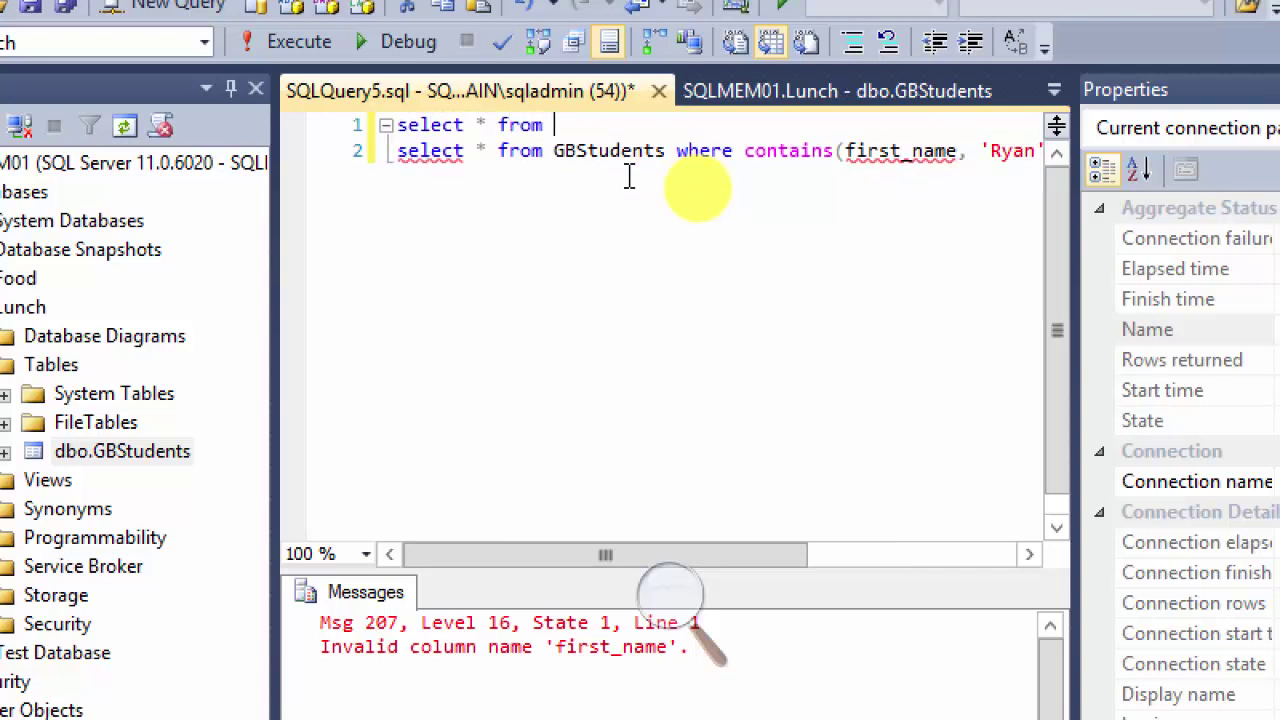
text(GBstudents)
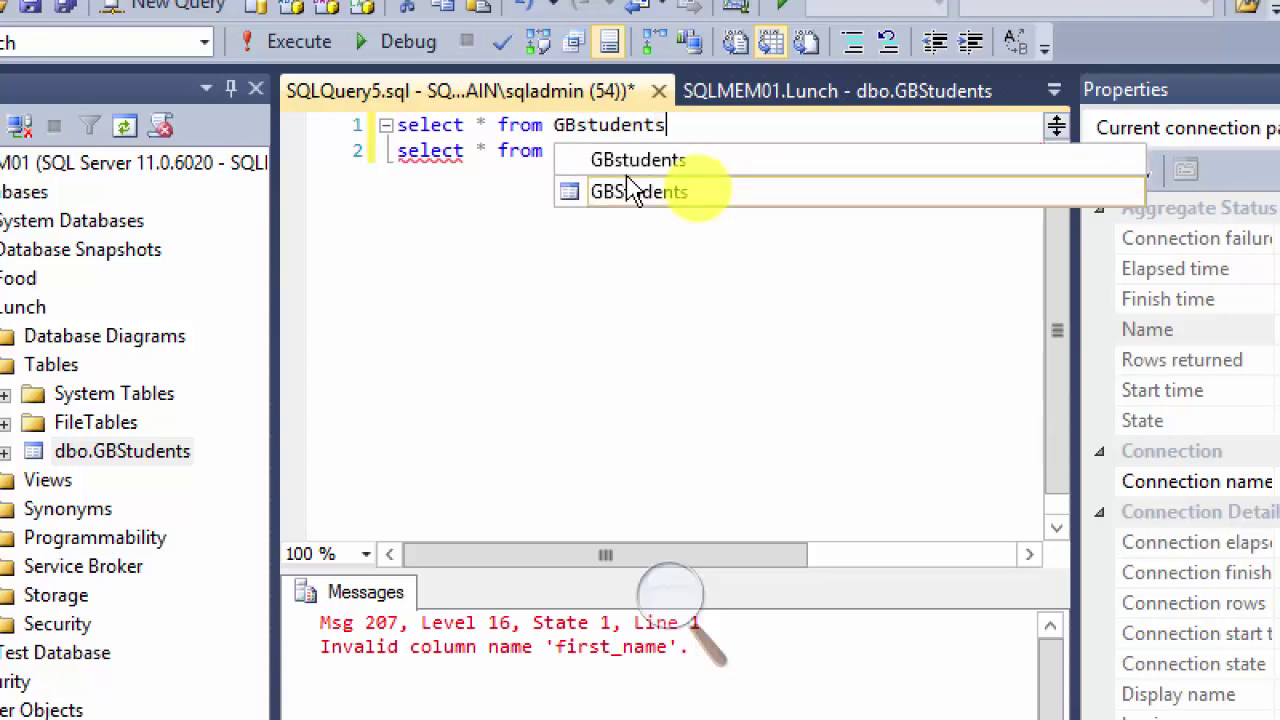
double_click(630, 191)
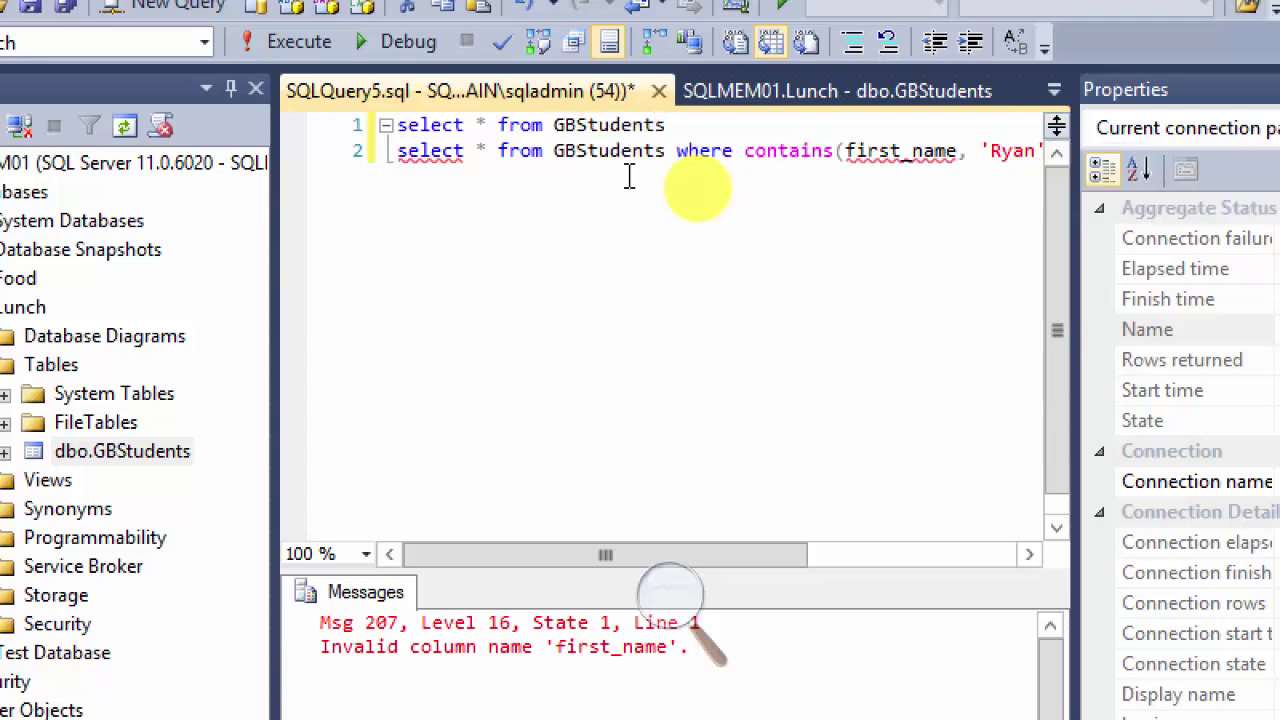
drag(668, 124, 320, 128)
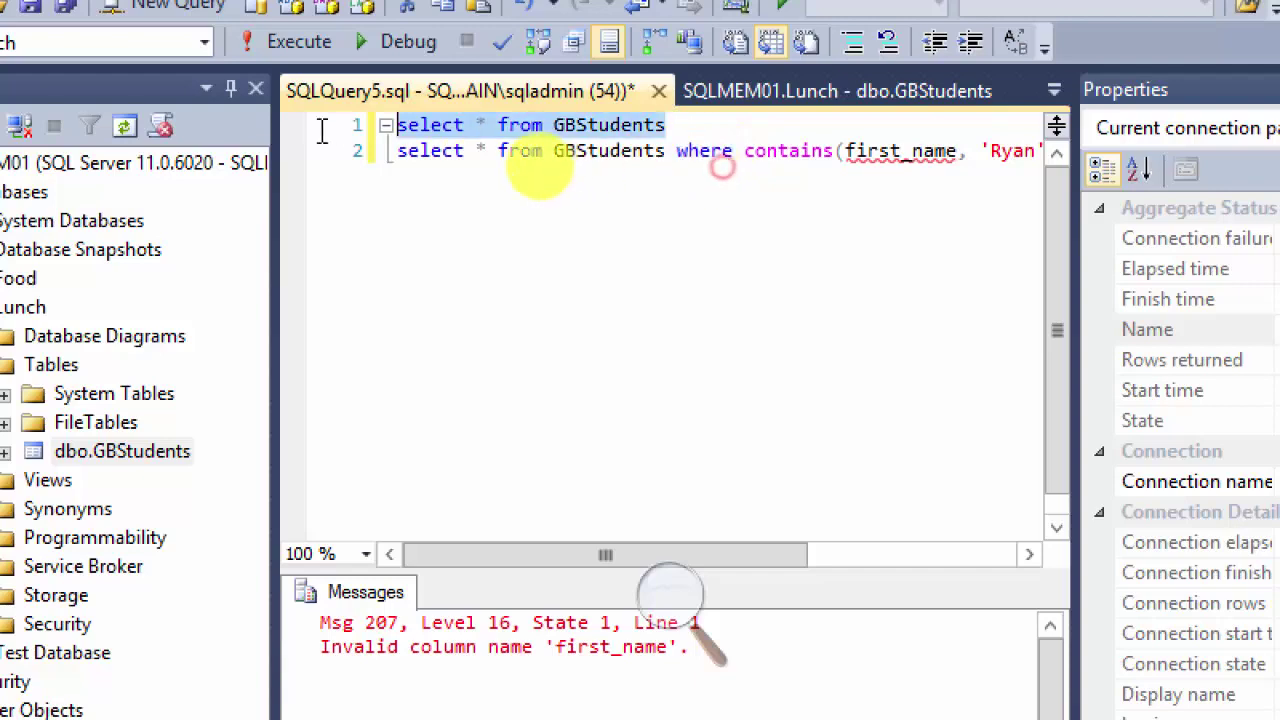
click(297, 42)
scroll(540, 400, down, 1)
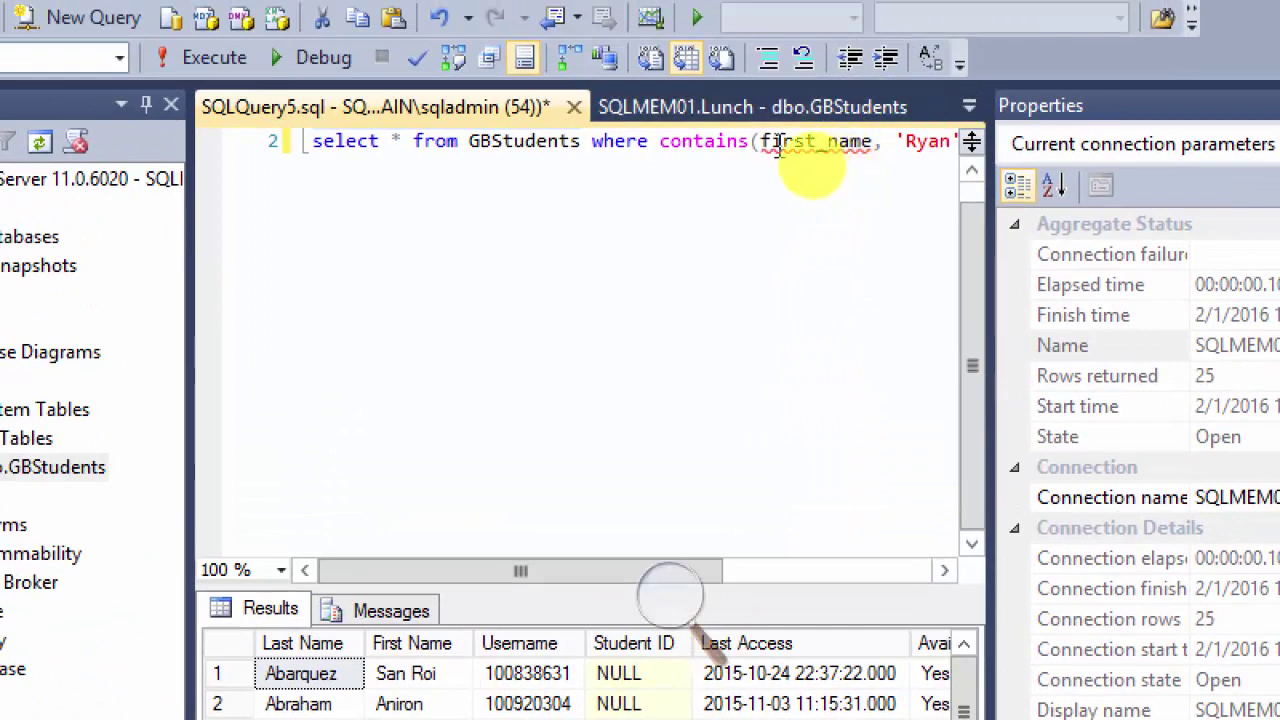
Step: Change the CONTAINS query to search the Username column for a student's username
drag(762, 141, 871, 150)
text(Username)
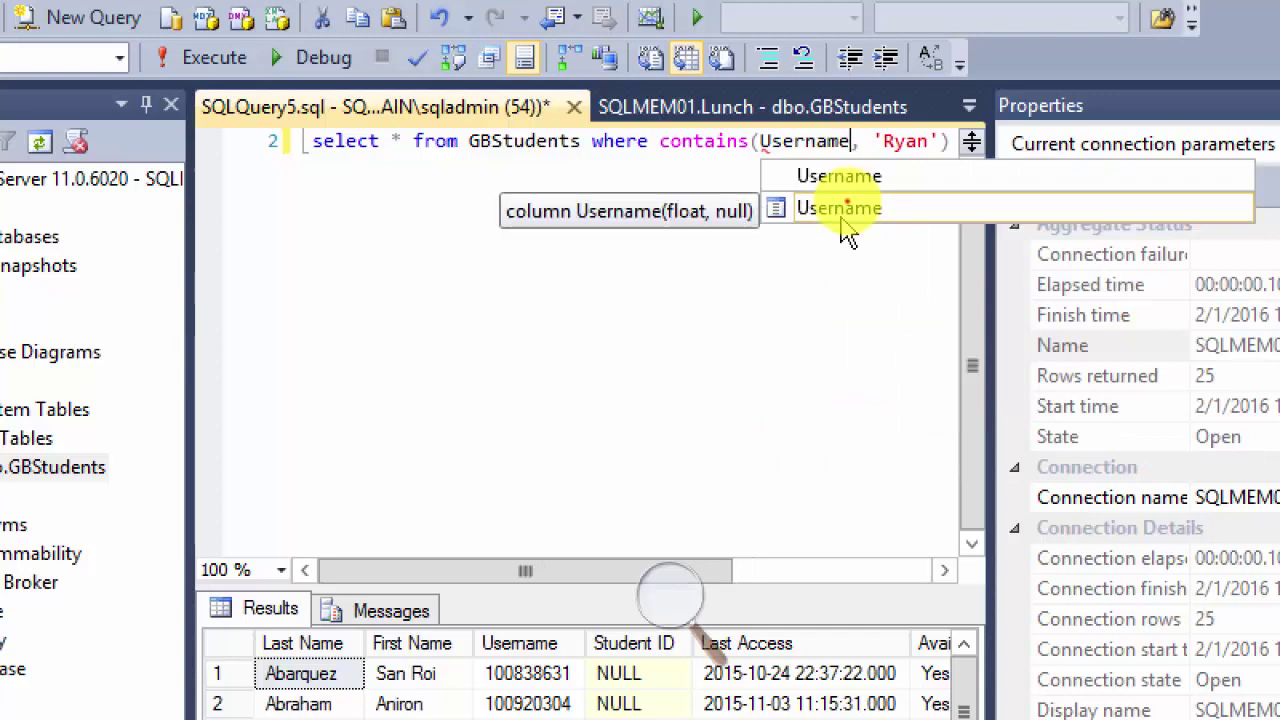
click(843, 208)
click(843, 208)
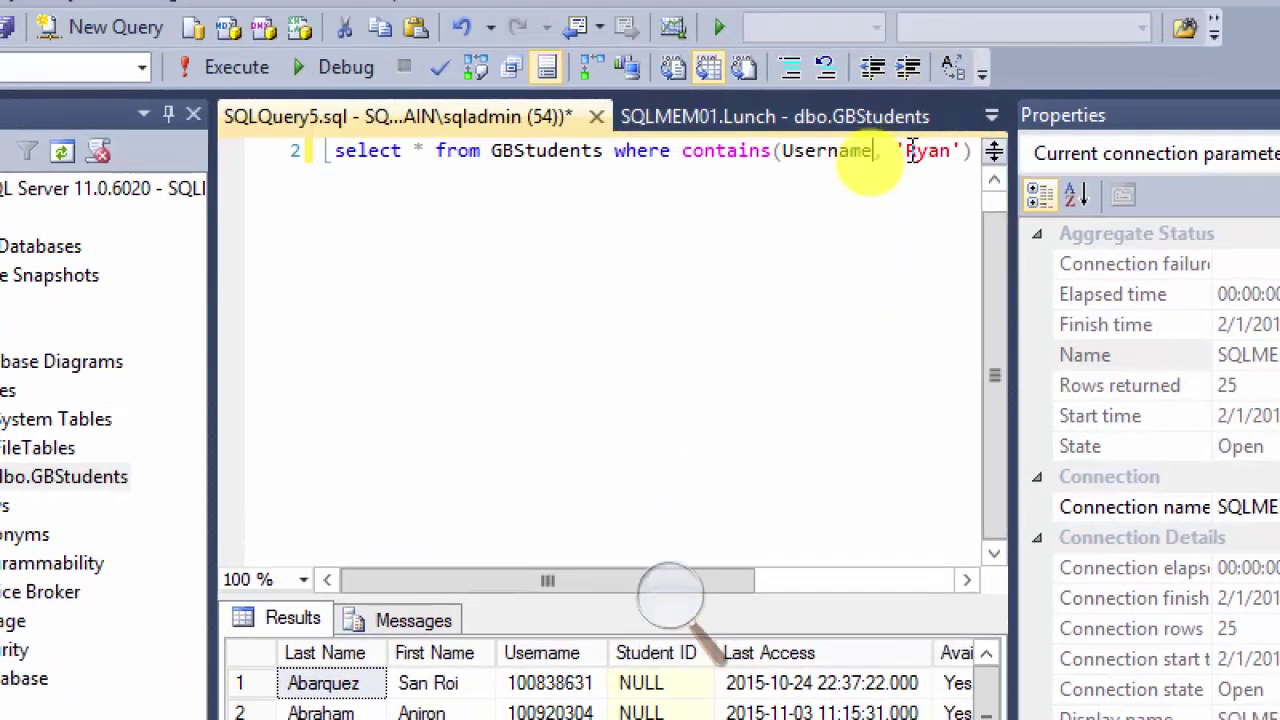
click(908, 150)
drag(910, 150, 952, 151)
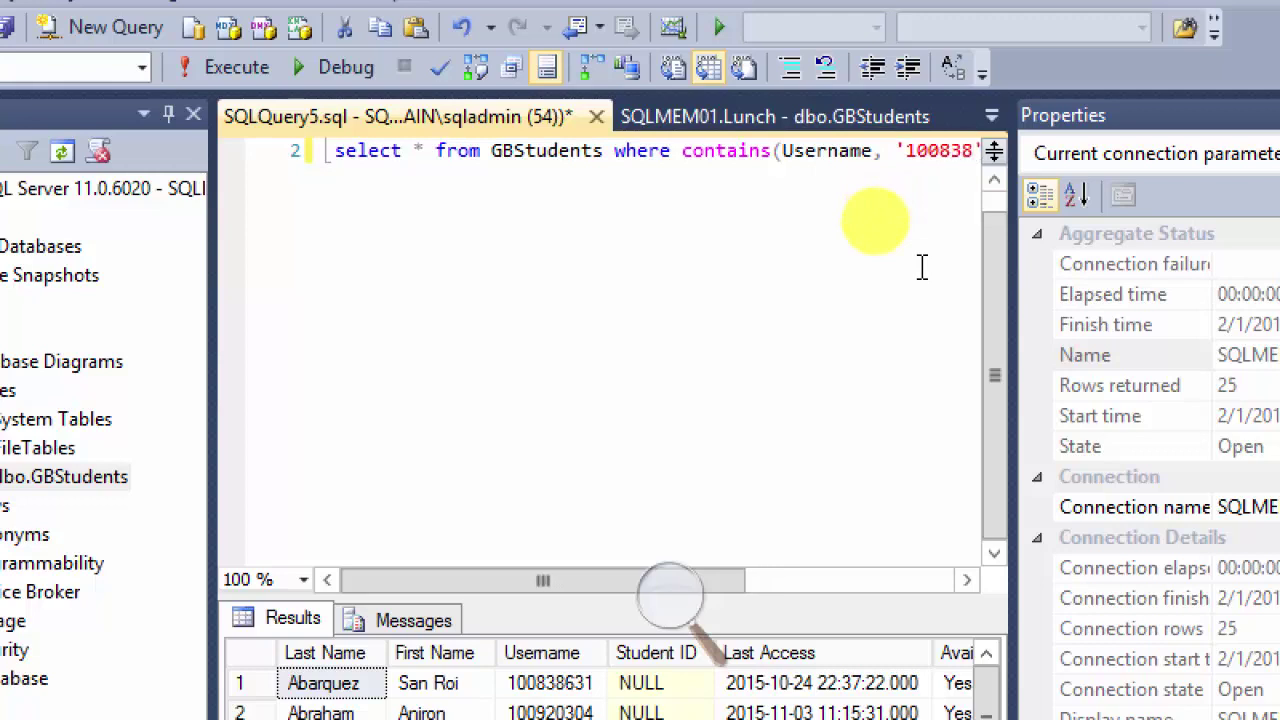
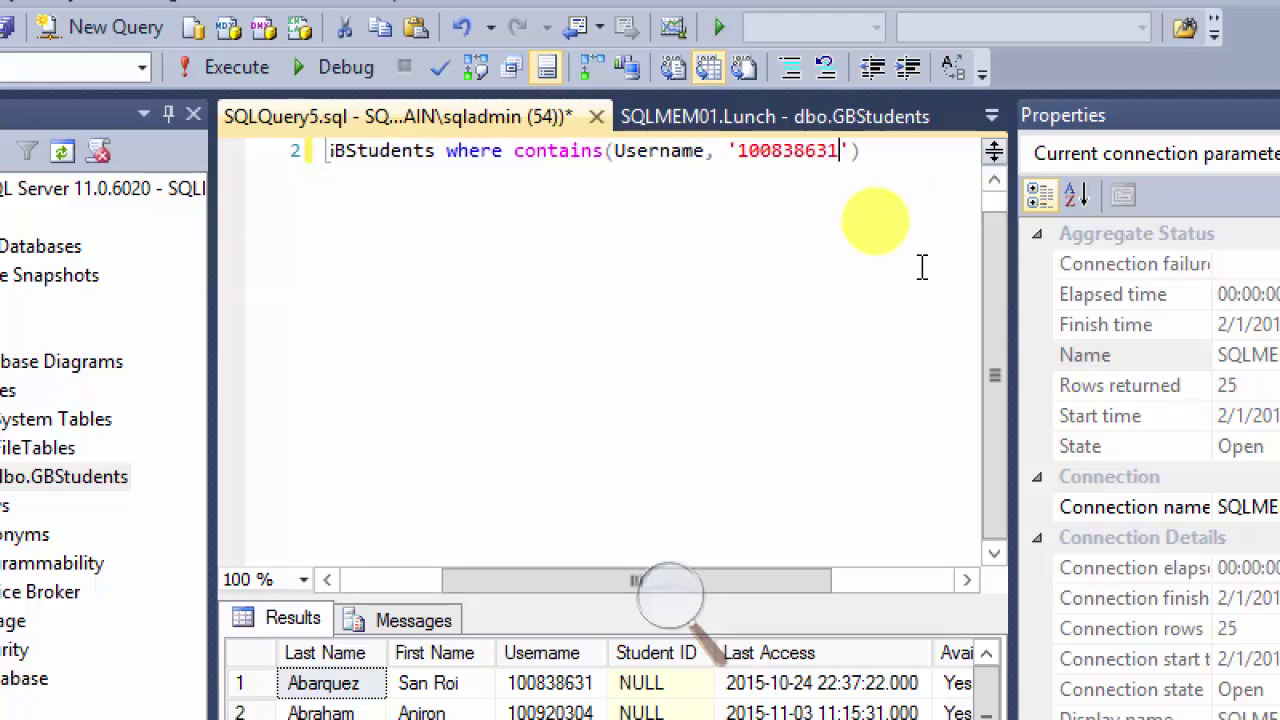
click(841, 160)
drag(822, 152, 331, 203)
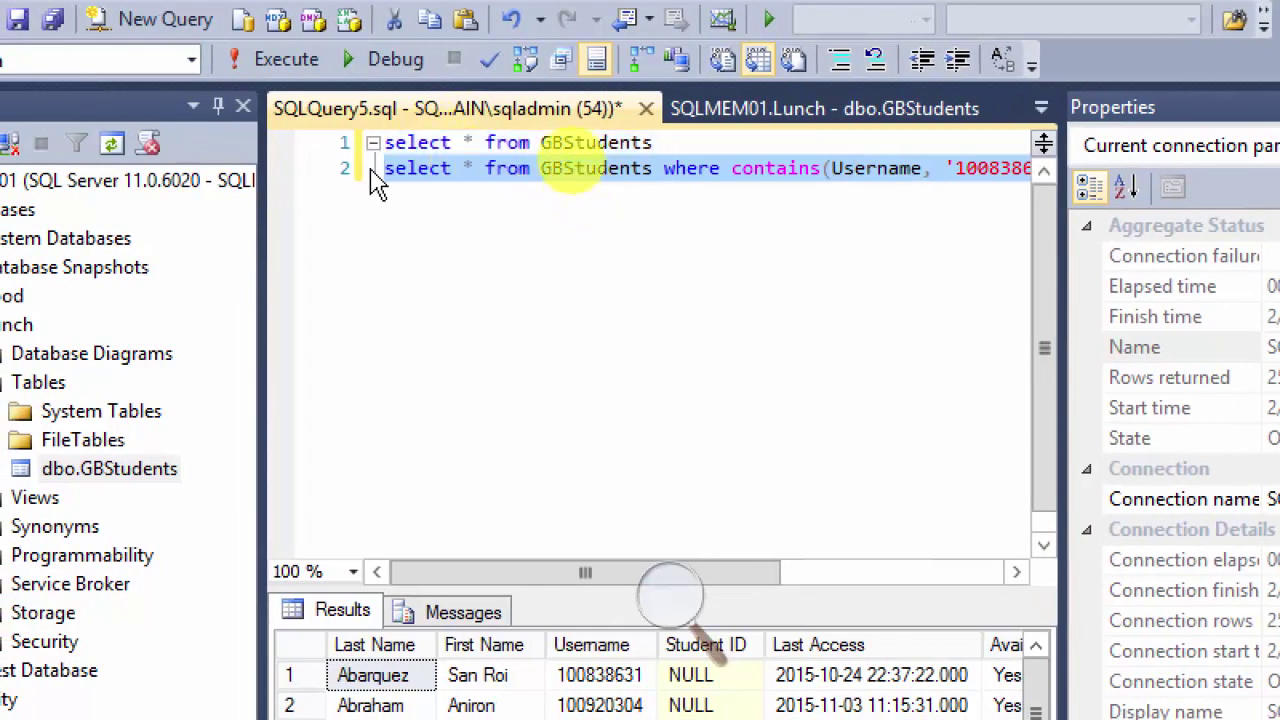
Step: Run the Username CONTAINS query, read its Msg 7601 error, then bring up PowerPoint slide 46
click(280, 59)
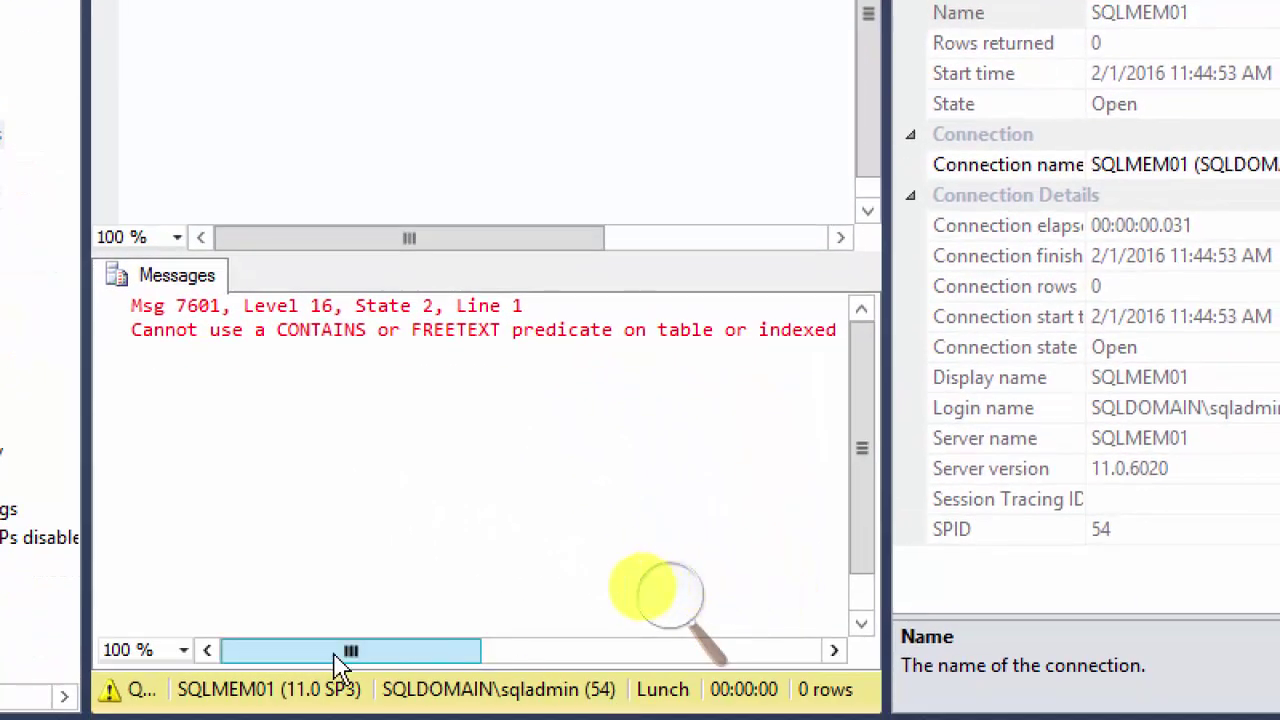
drag(335, 656, 250, 660)
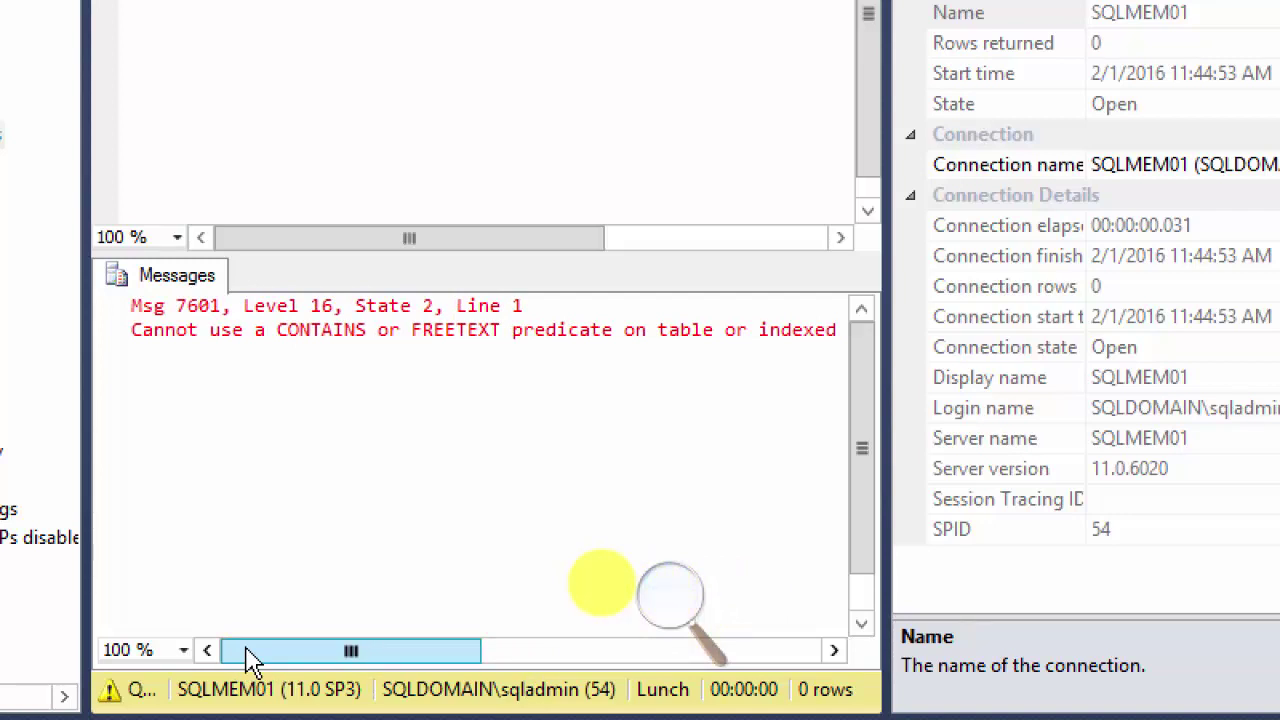
drag(250, 660, 275, 680)
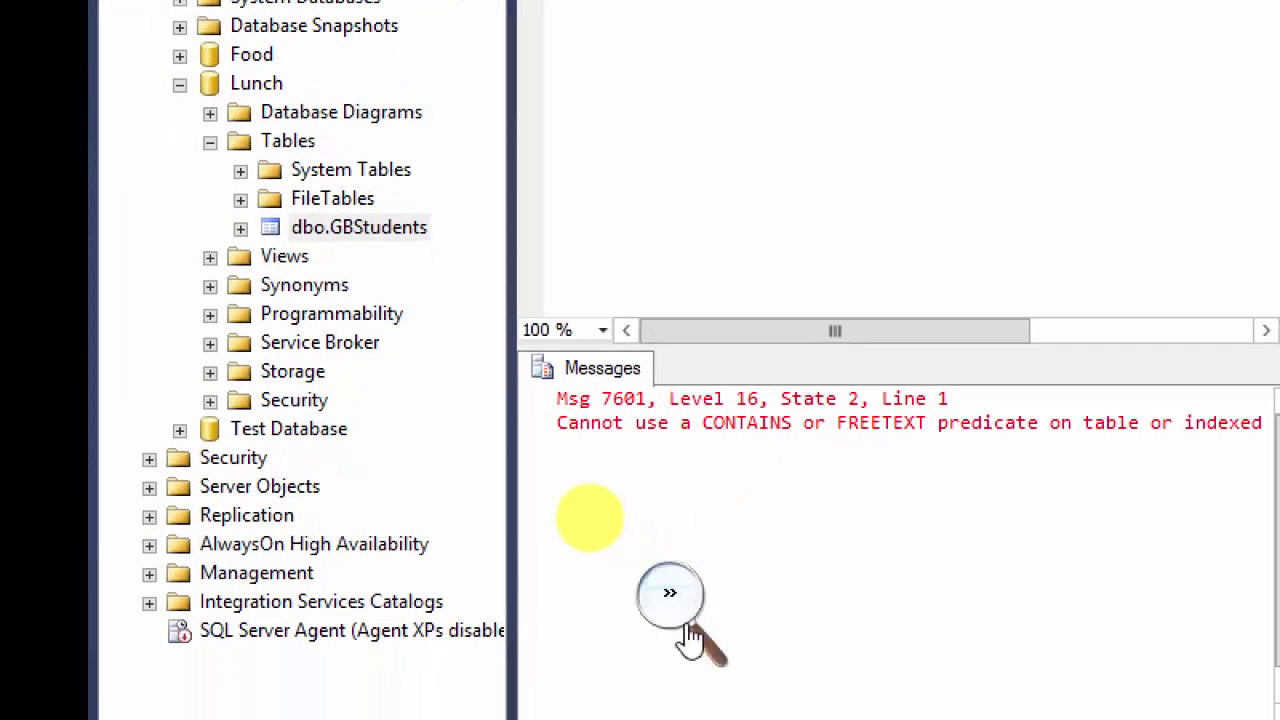
click(665, 597)
click(657, 617)
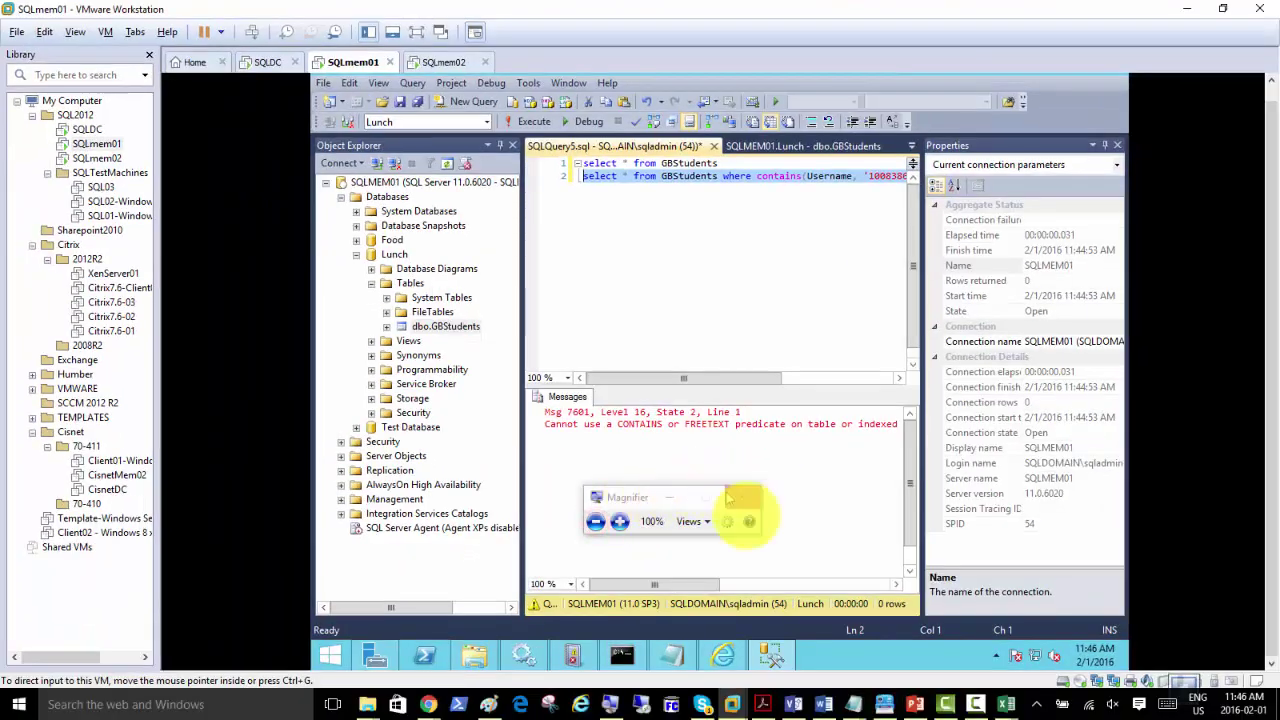
click(916, 704)
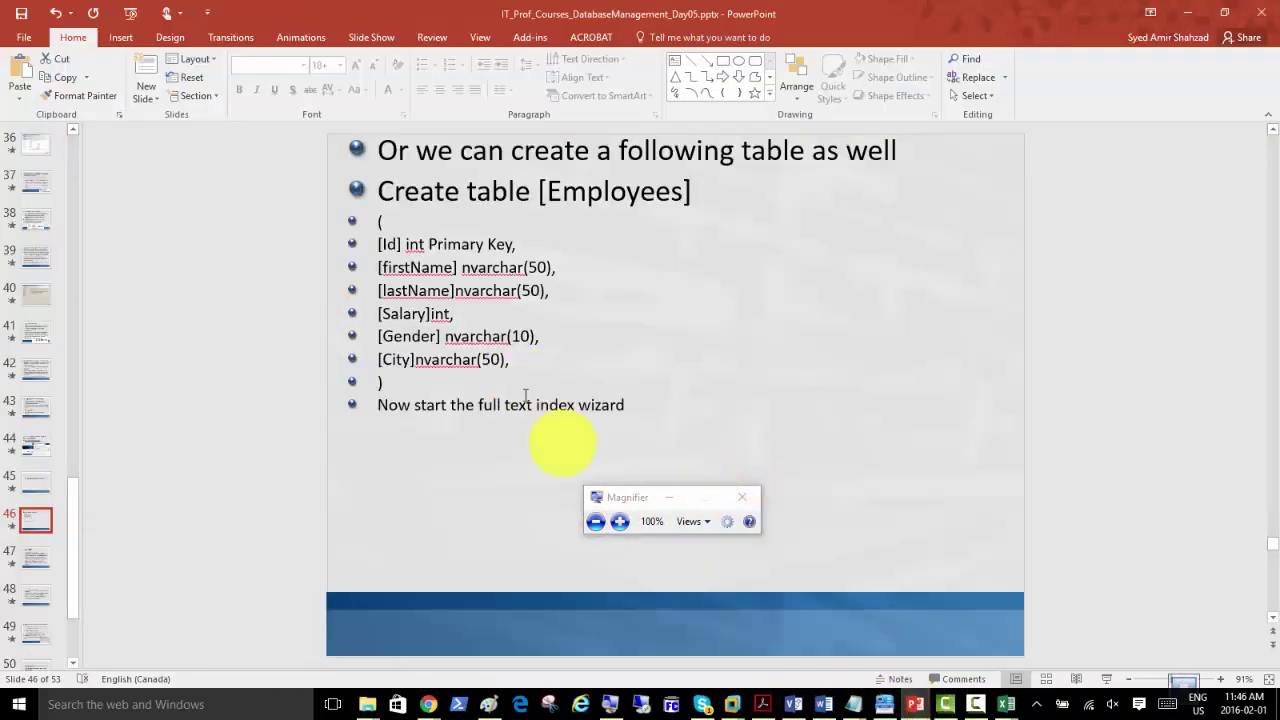
Step: Start the slide show from slide 46 and advance to the FILESTREAM slide
click(1106, 679)
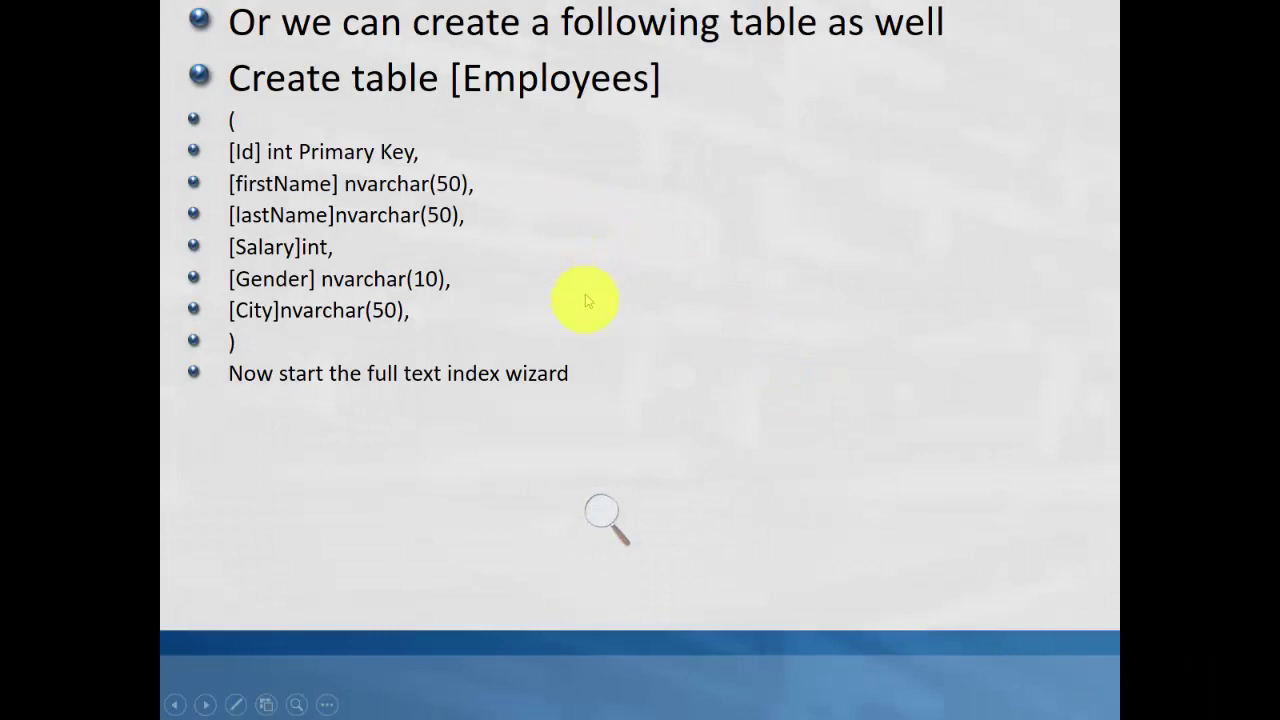
click(578, 341)
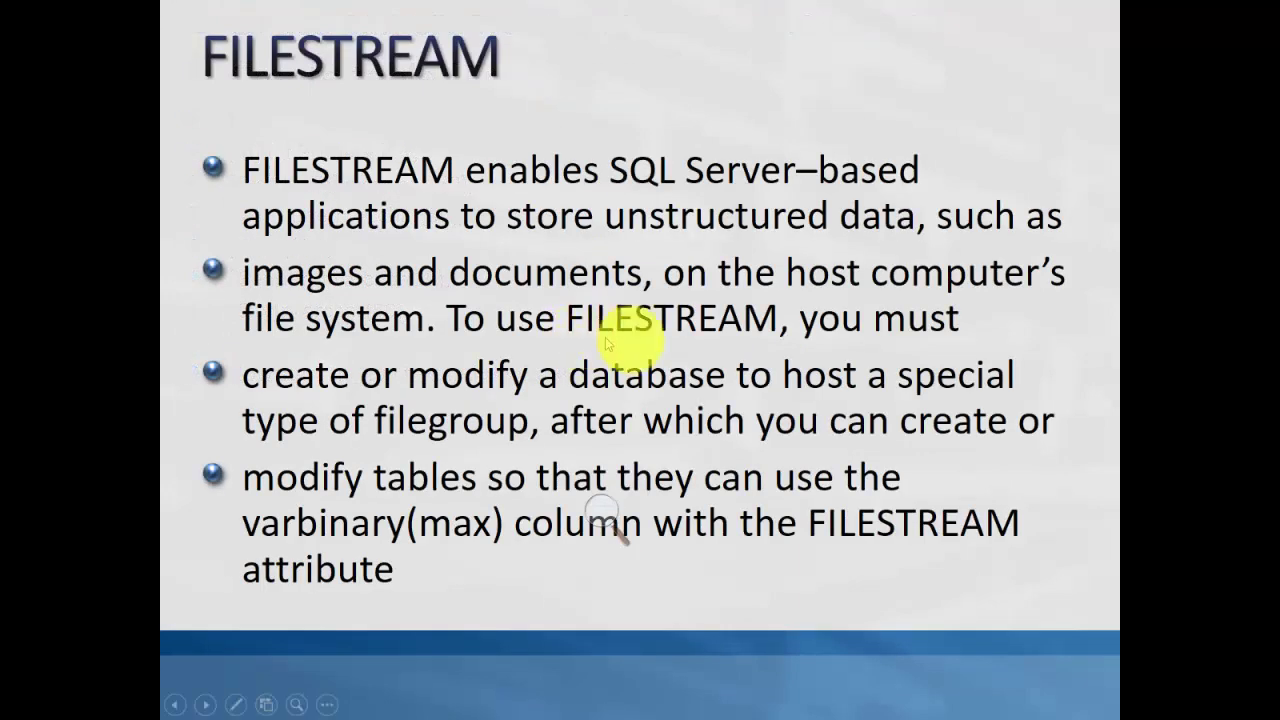